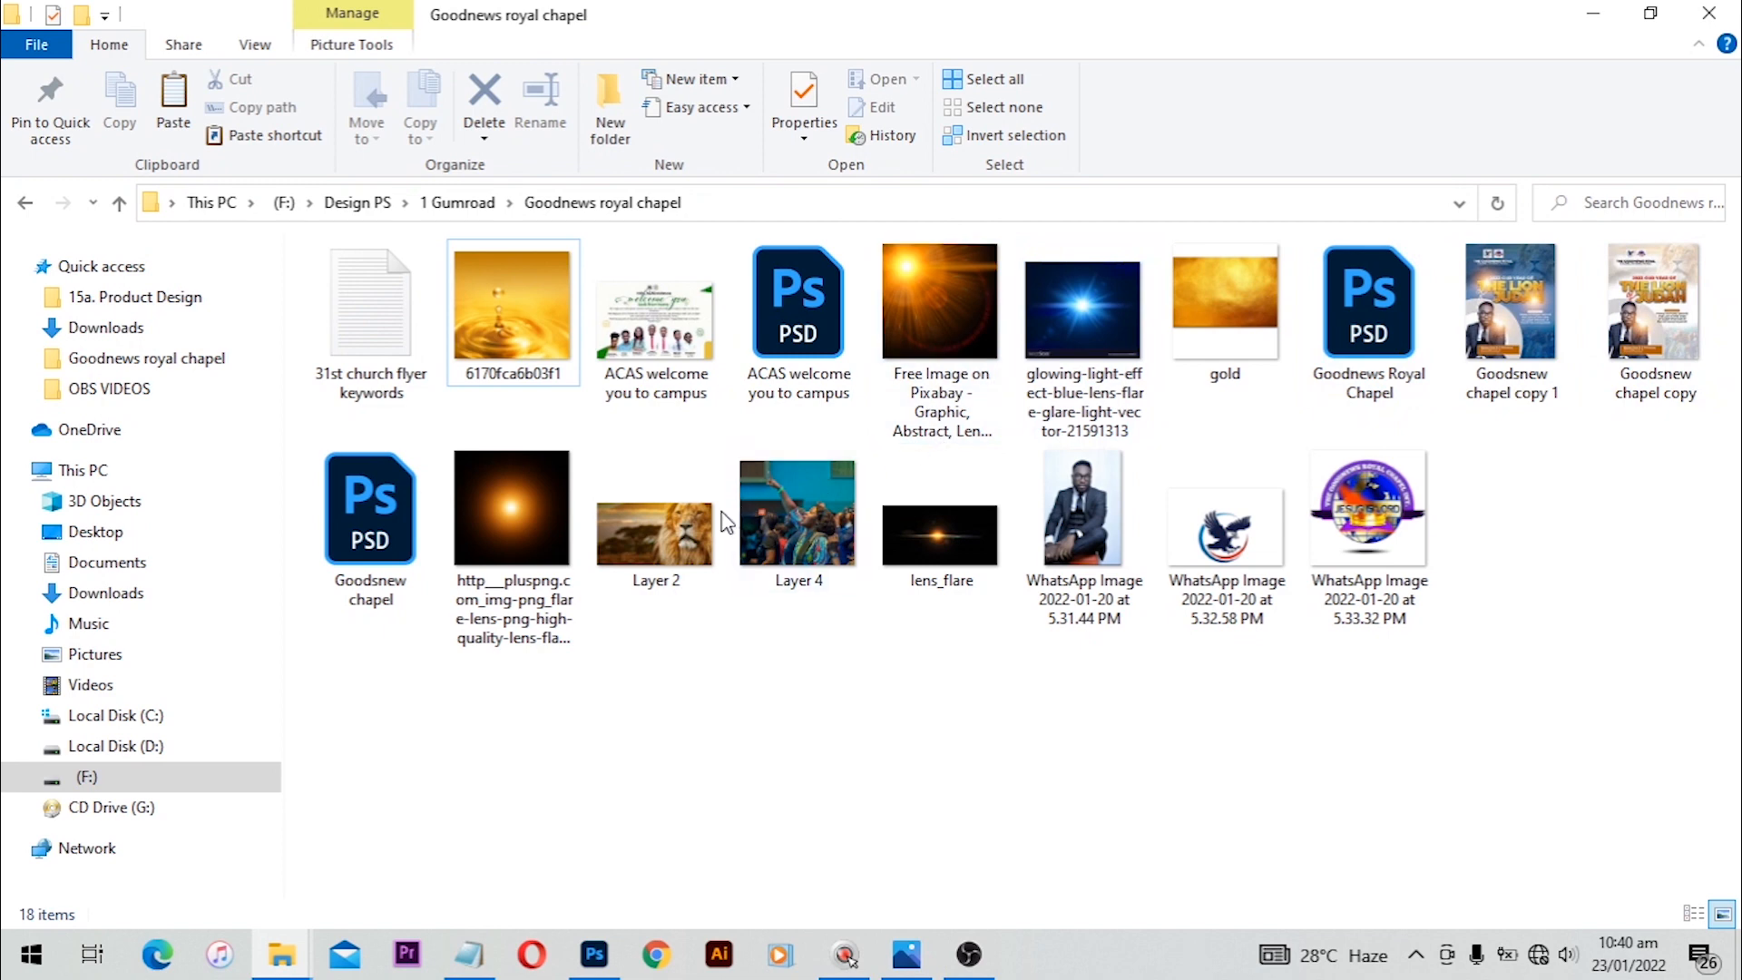
Step: Place the lion photo (Layer 2) into the new document and move it up to the top edge of the canvas
left_click(656, 555)
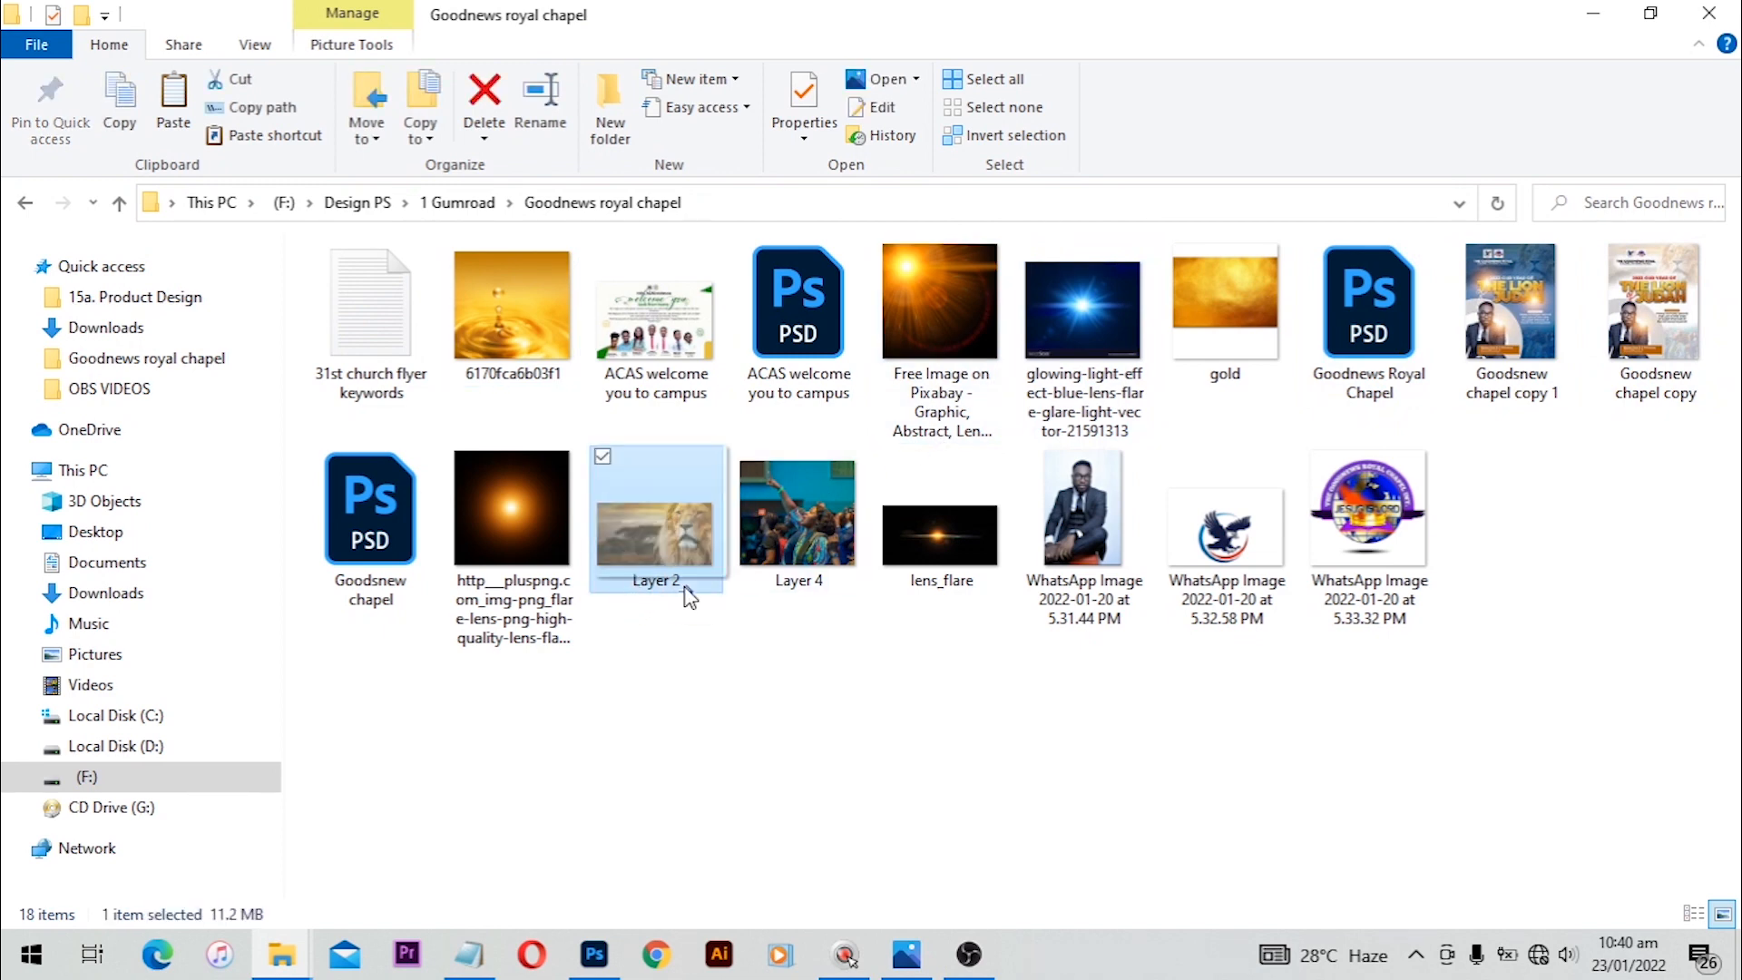
left_click_drag(650, 591, 699, 549)
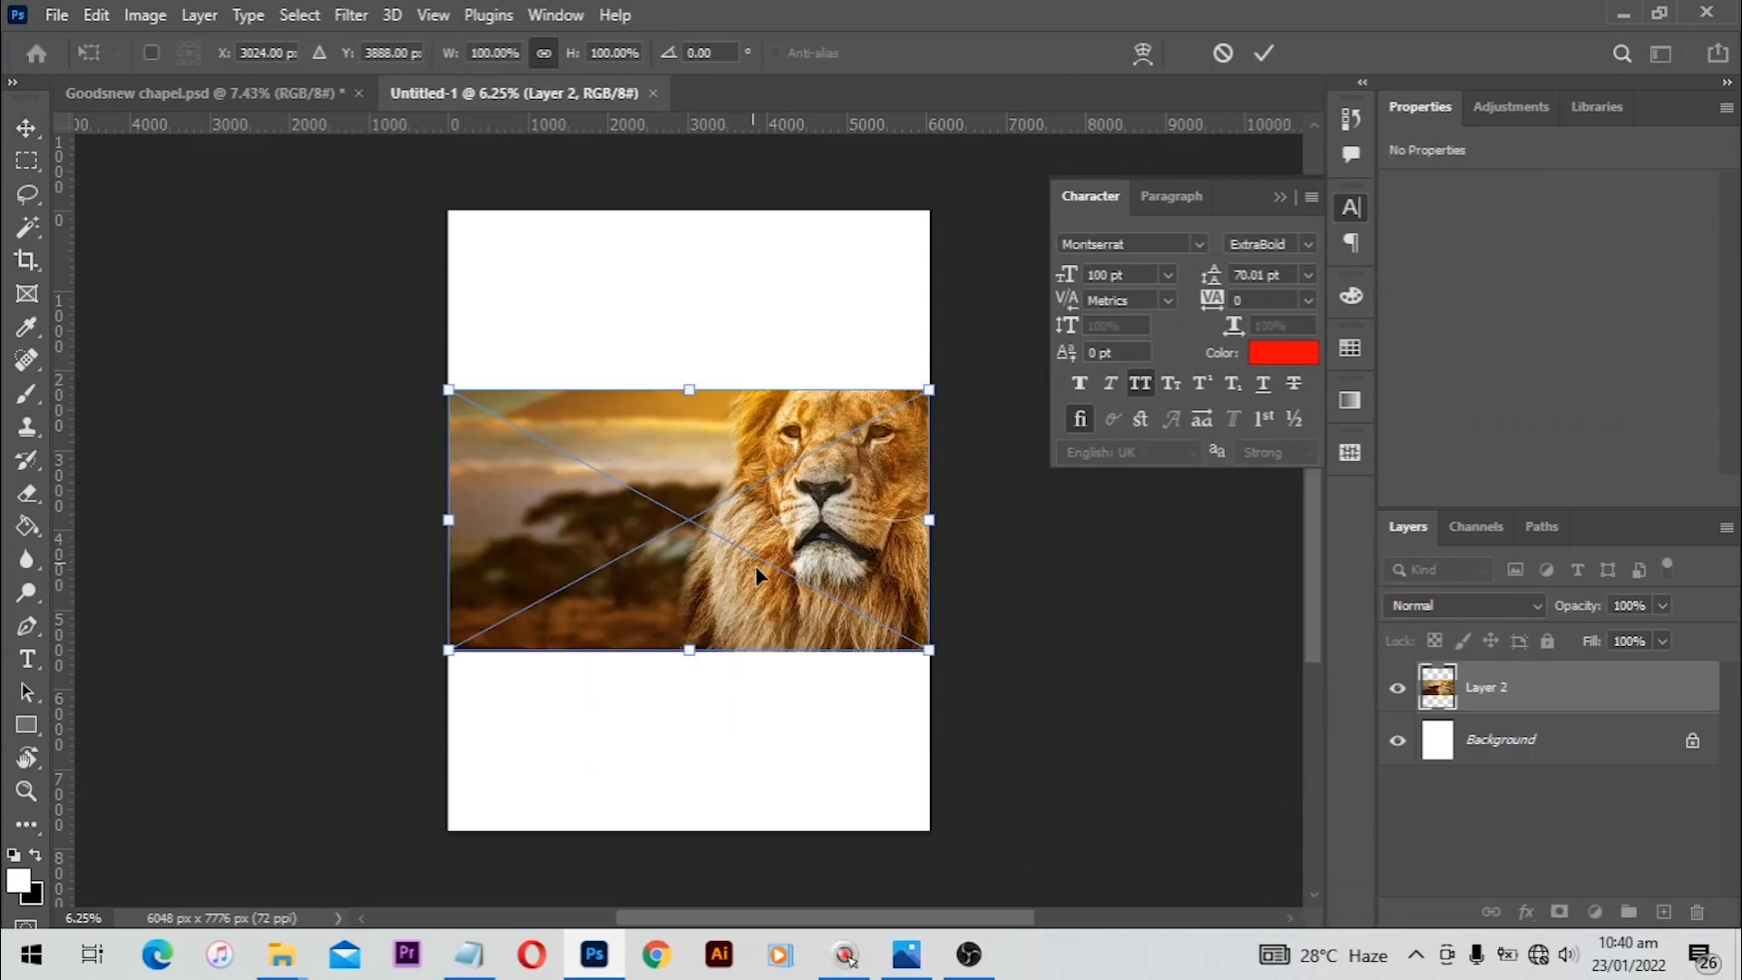
left_click_drag(755, 564, 785, 374)
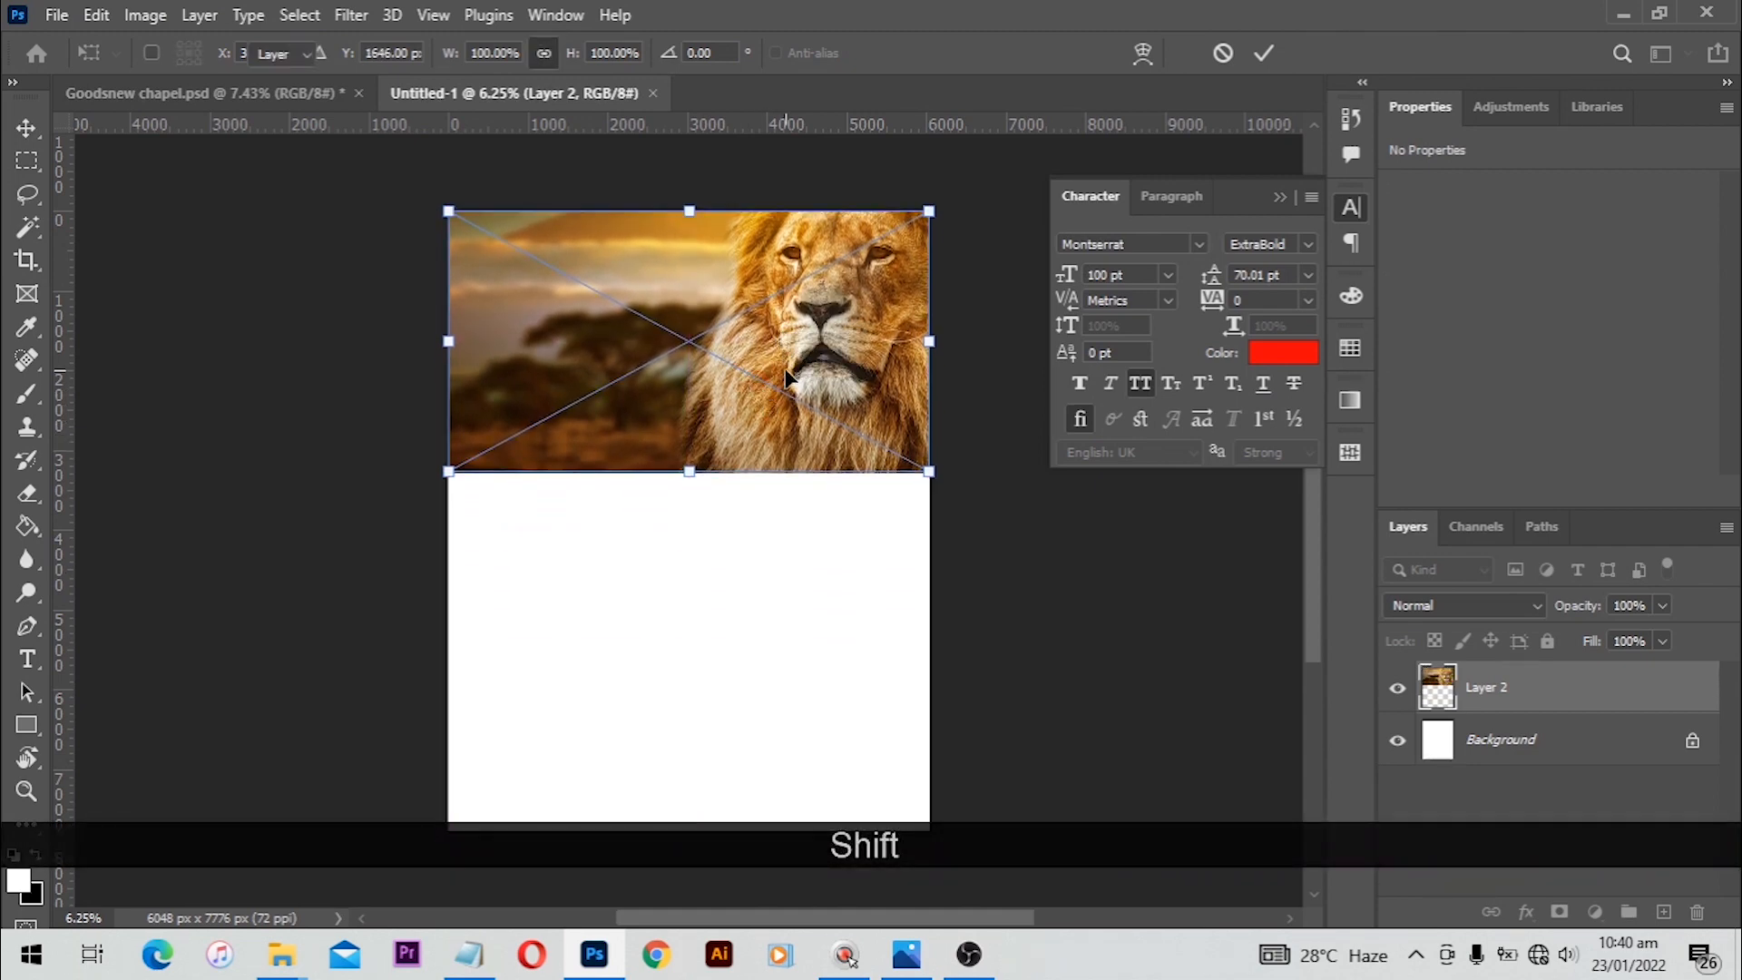
left_click(715, 632)
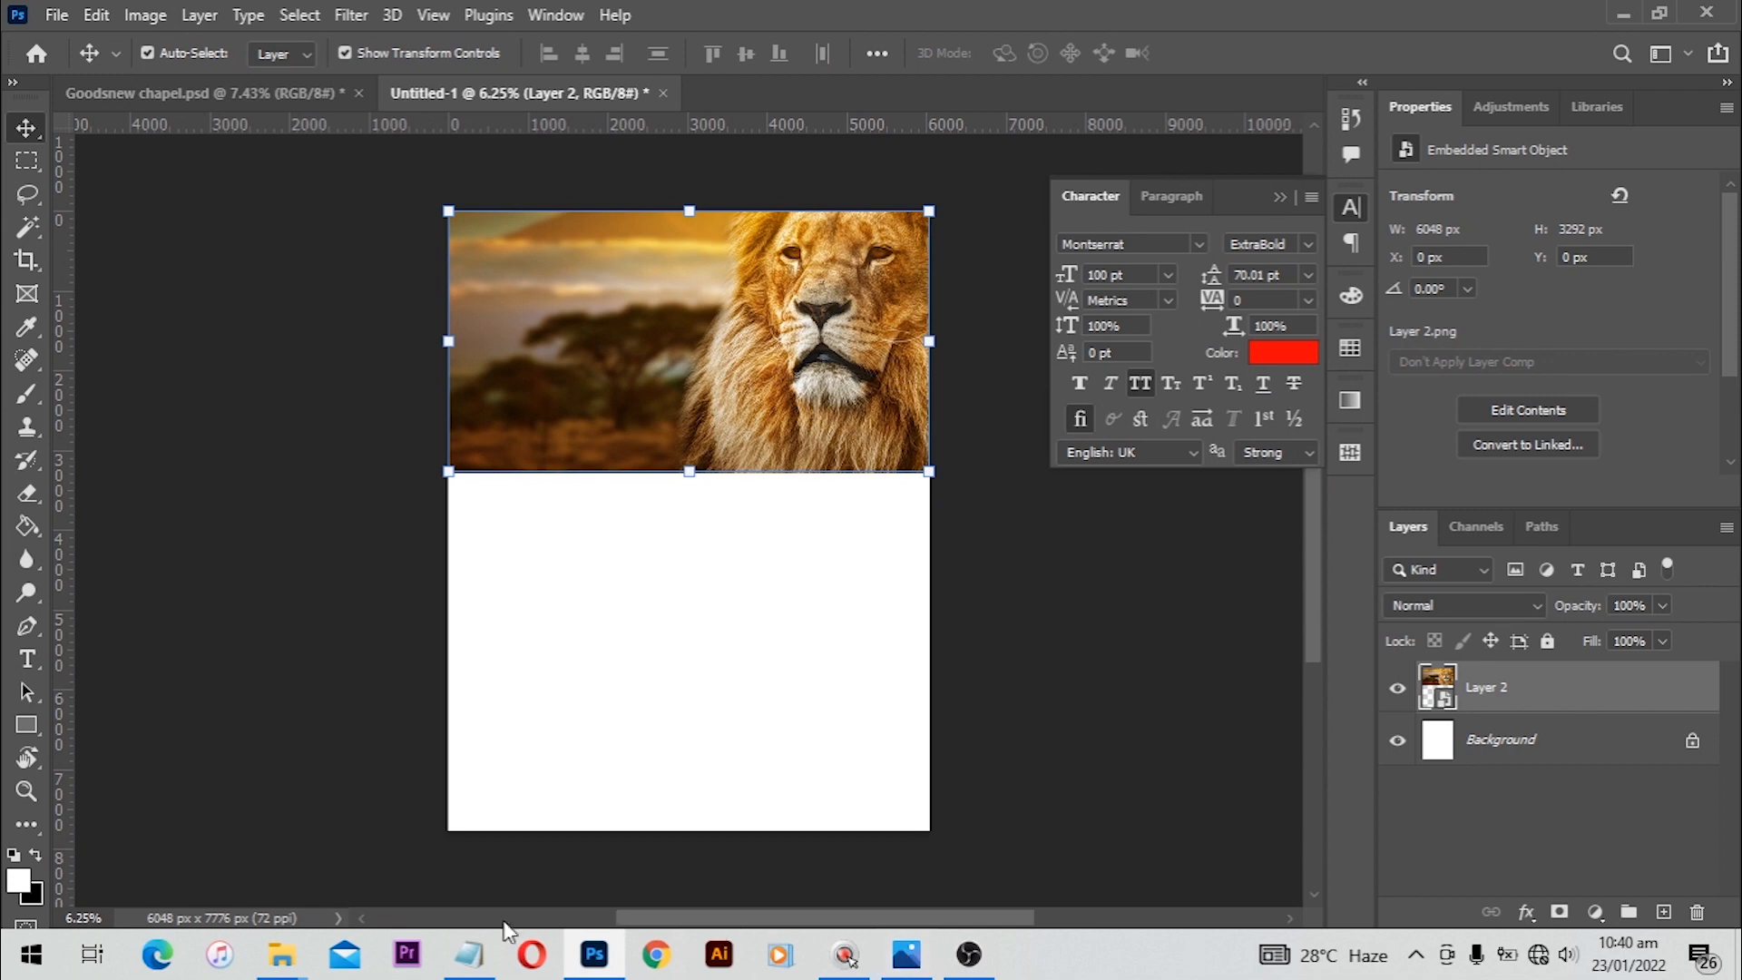
Step: Review the flyer keywords text in Notepad
left_click(468, 954)
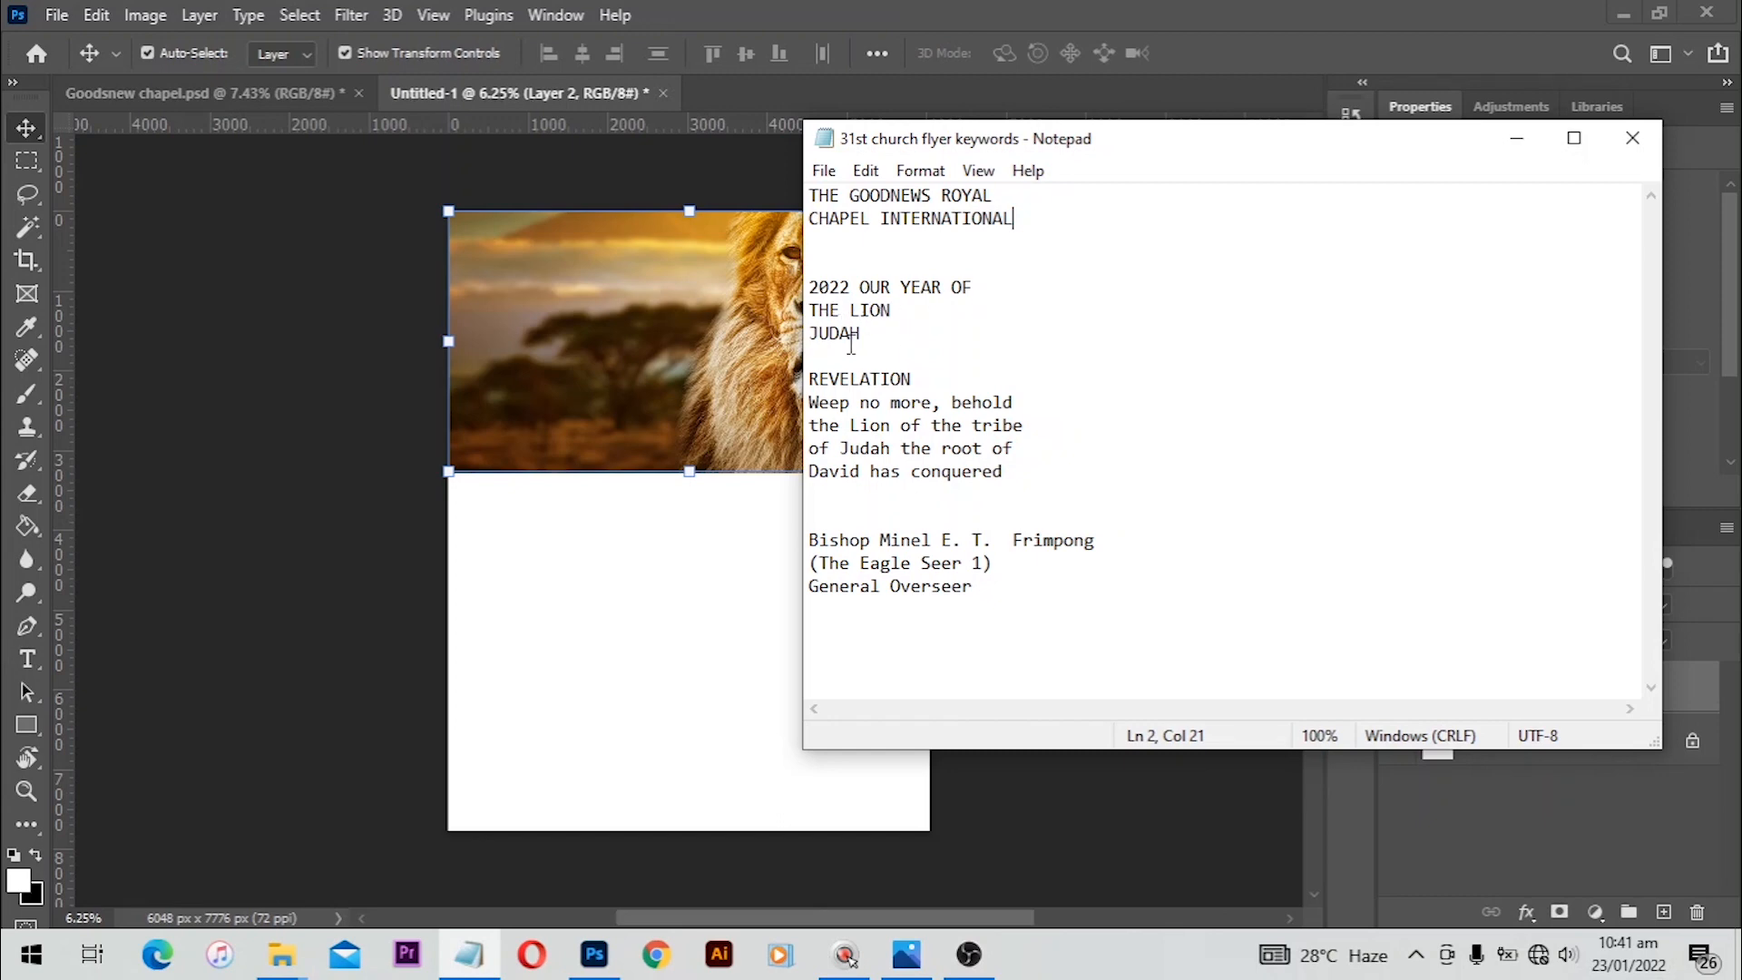
left_click(672, 349)
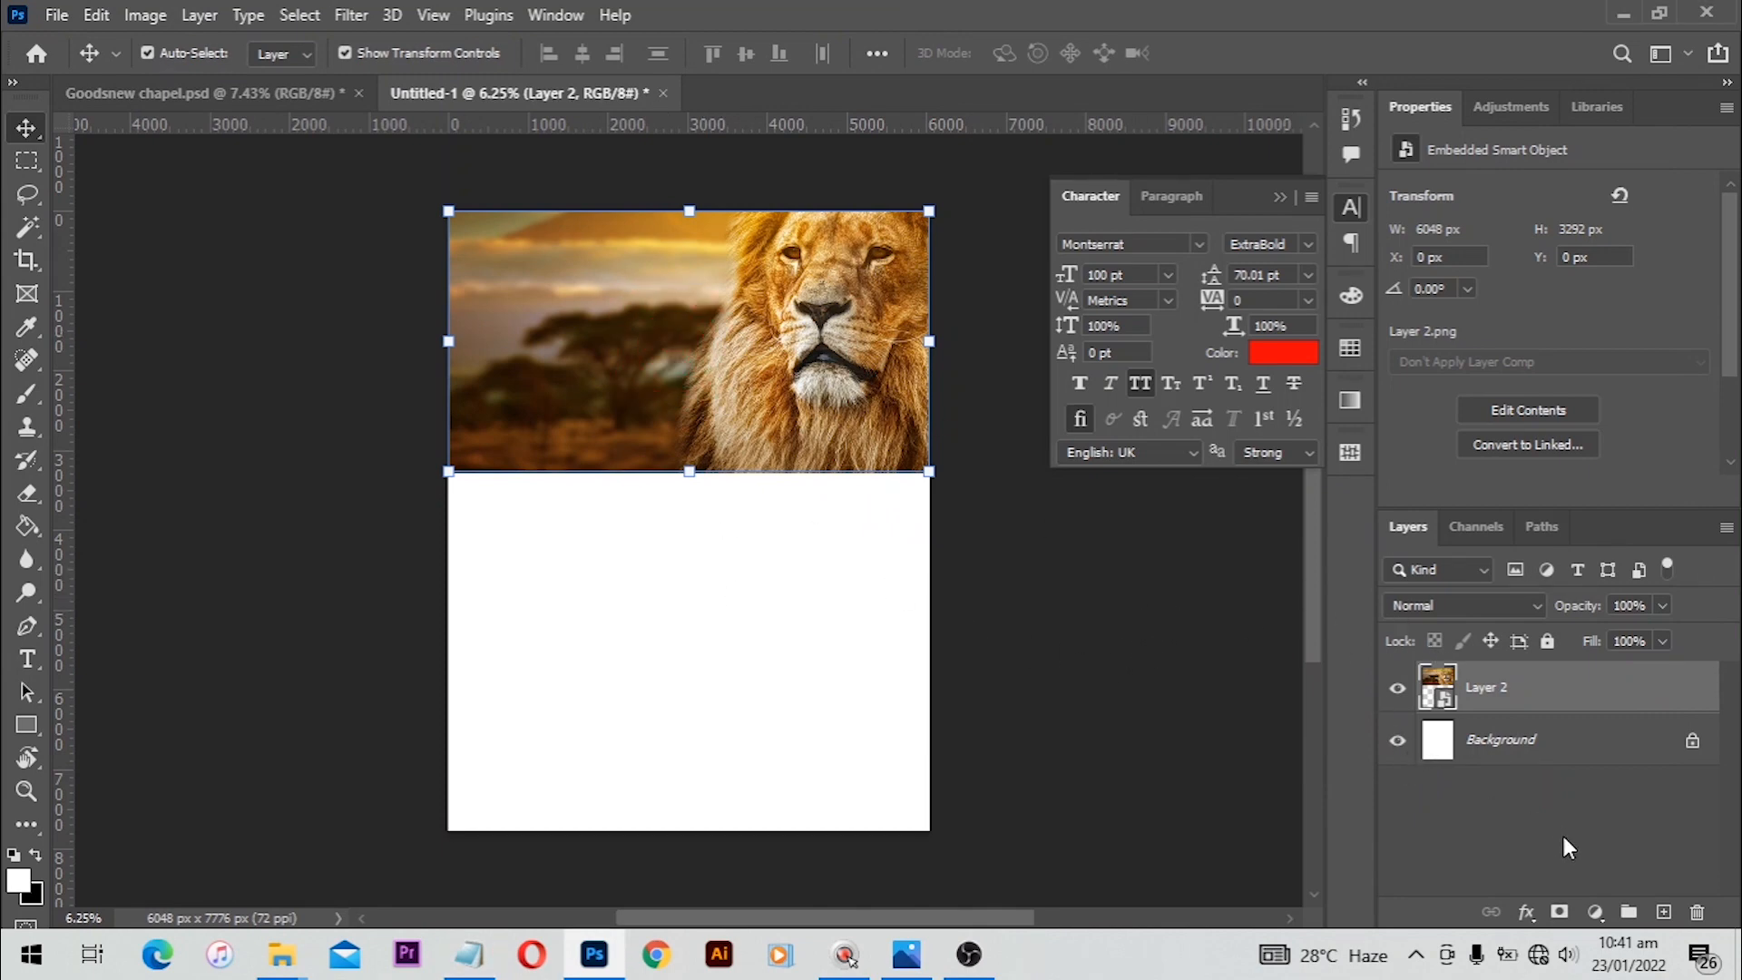
Step: Add a layer mask to the lion layer and paint black with a large 0% hardness brush to fade its lower edge
left_click(1557, 912)
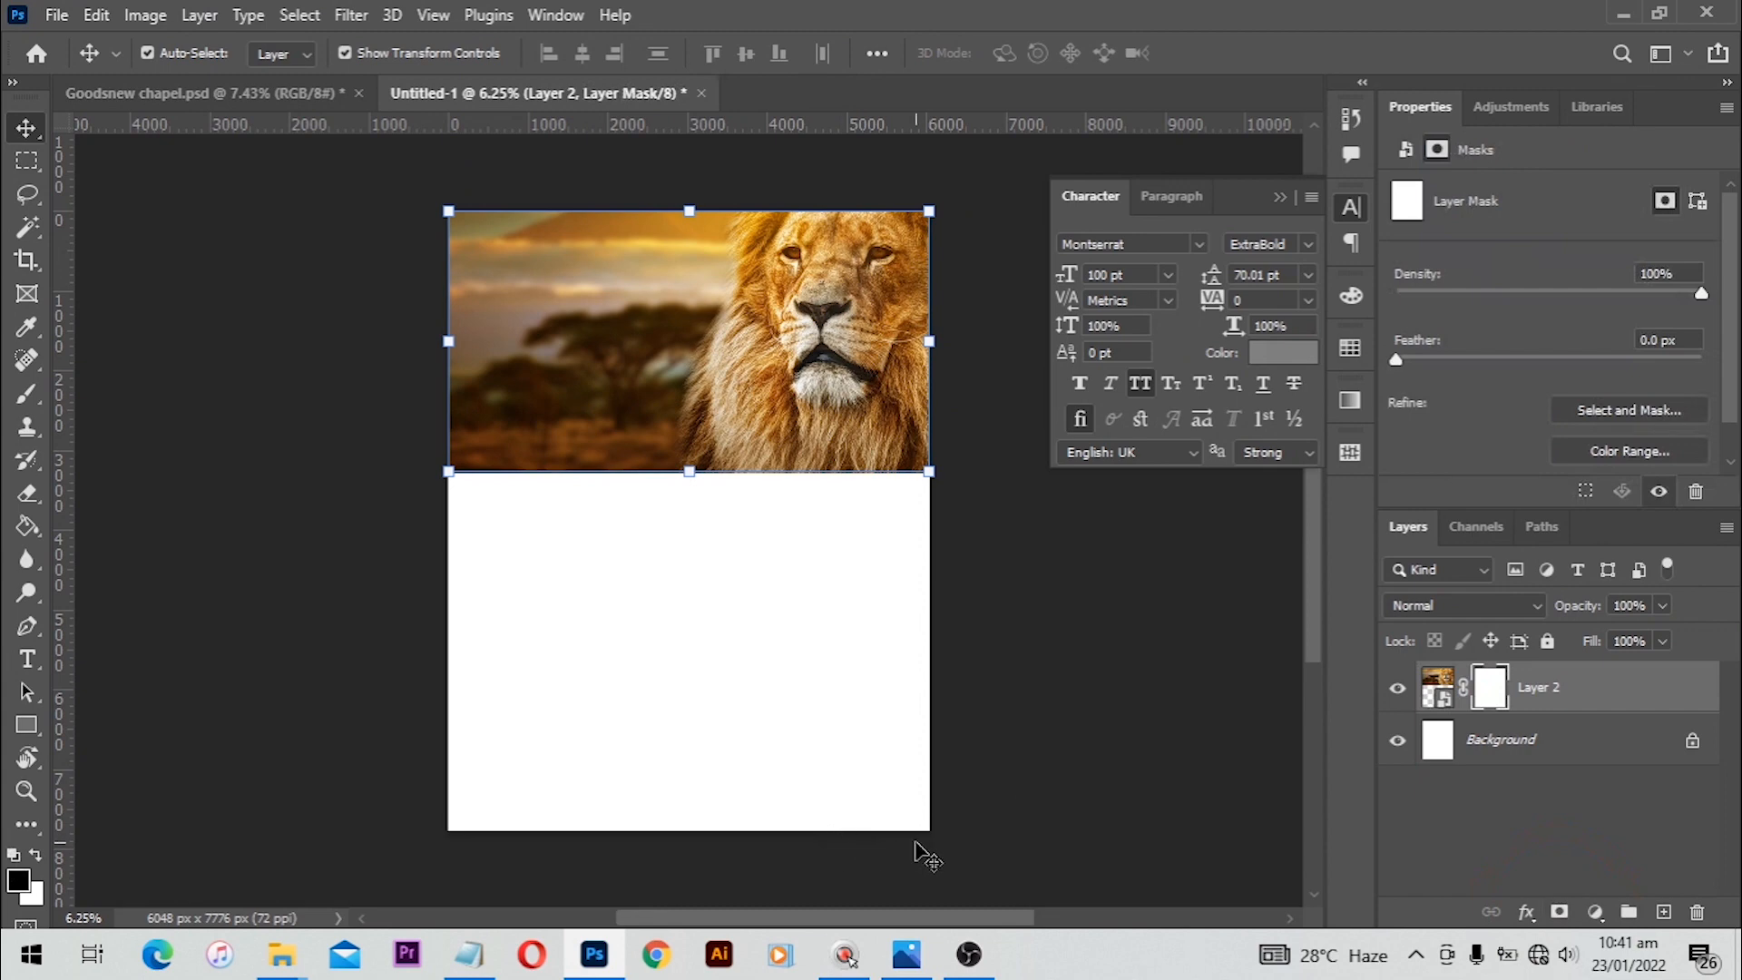
key("b")
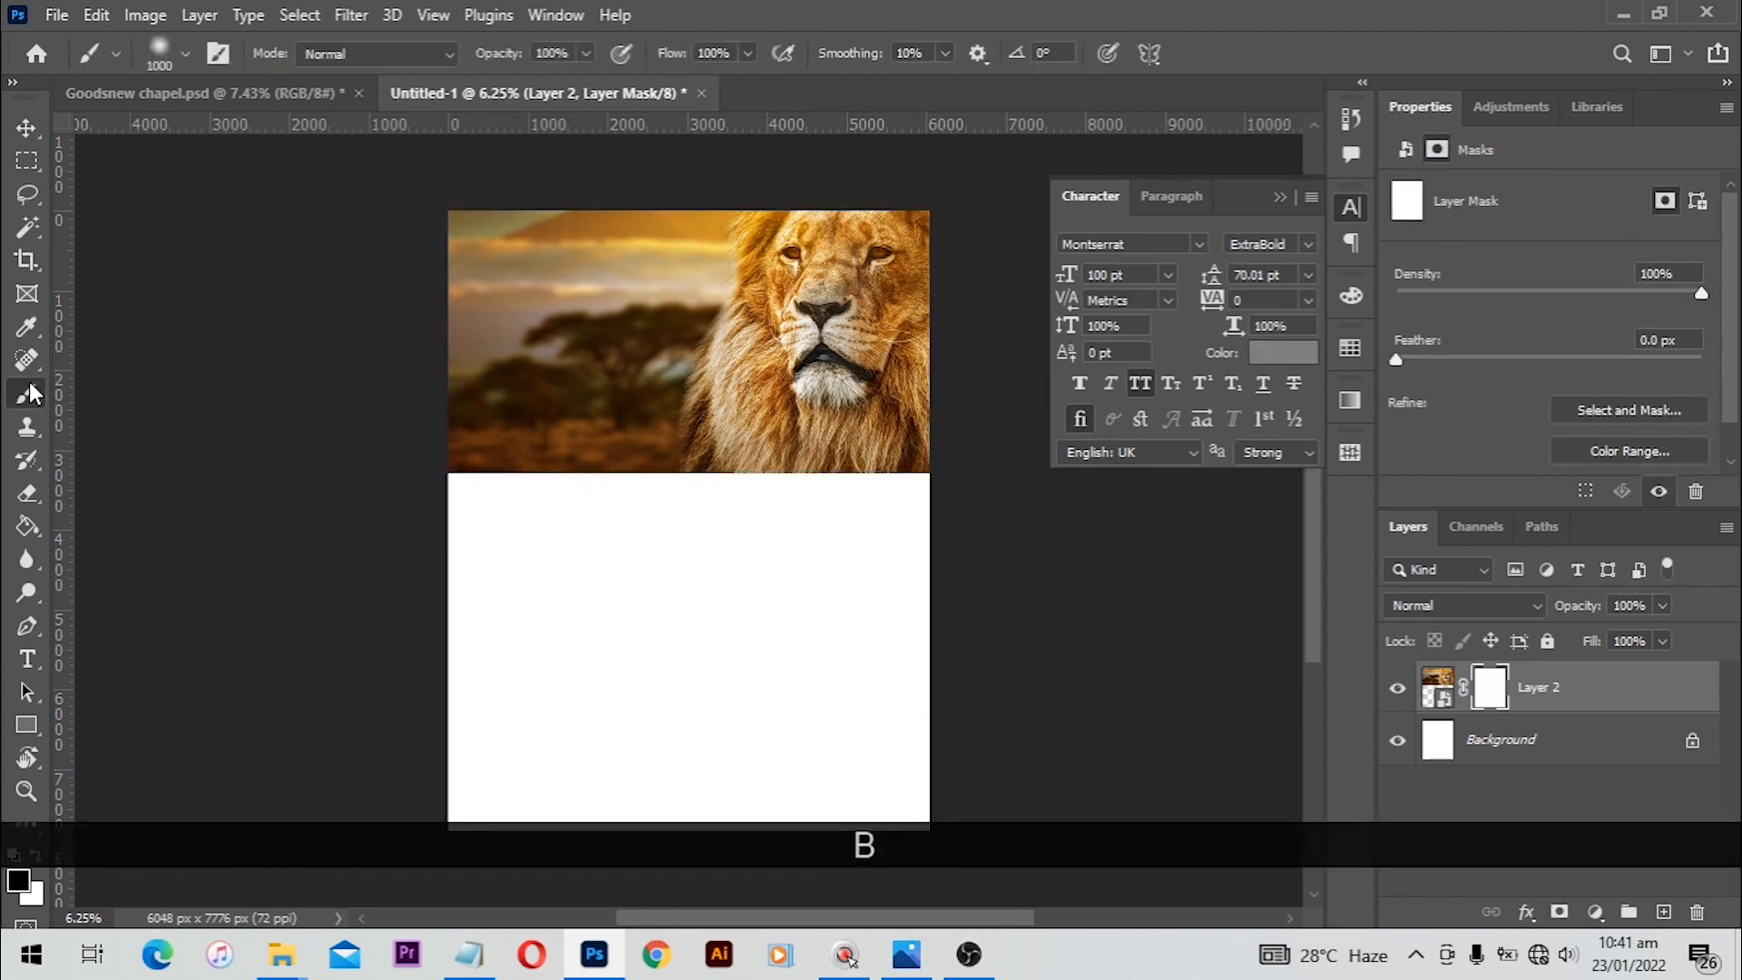
right_click(30, 393)
left_click(100, 393)
right_click(637, 549)
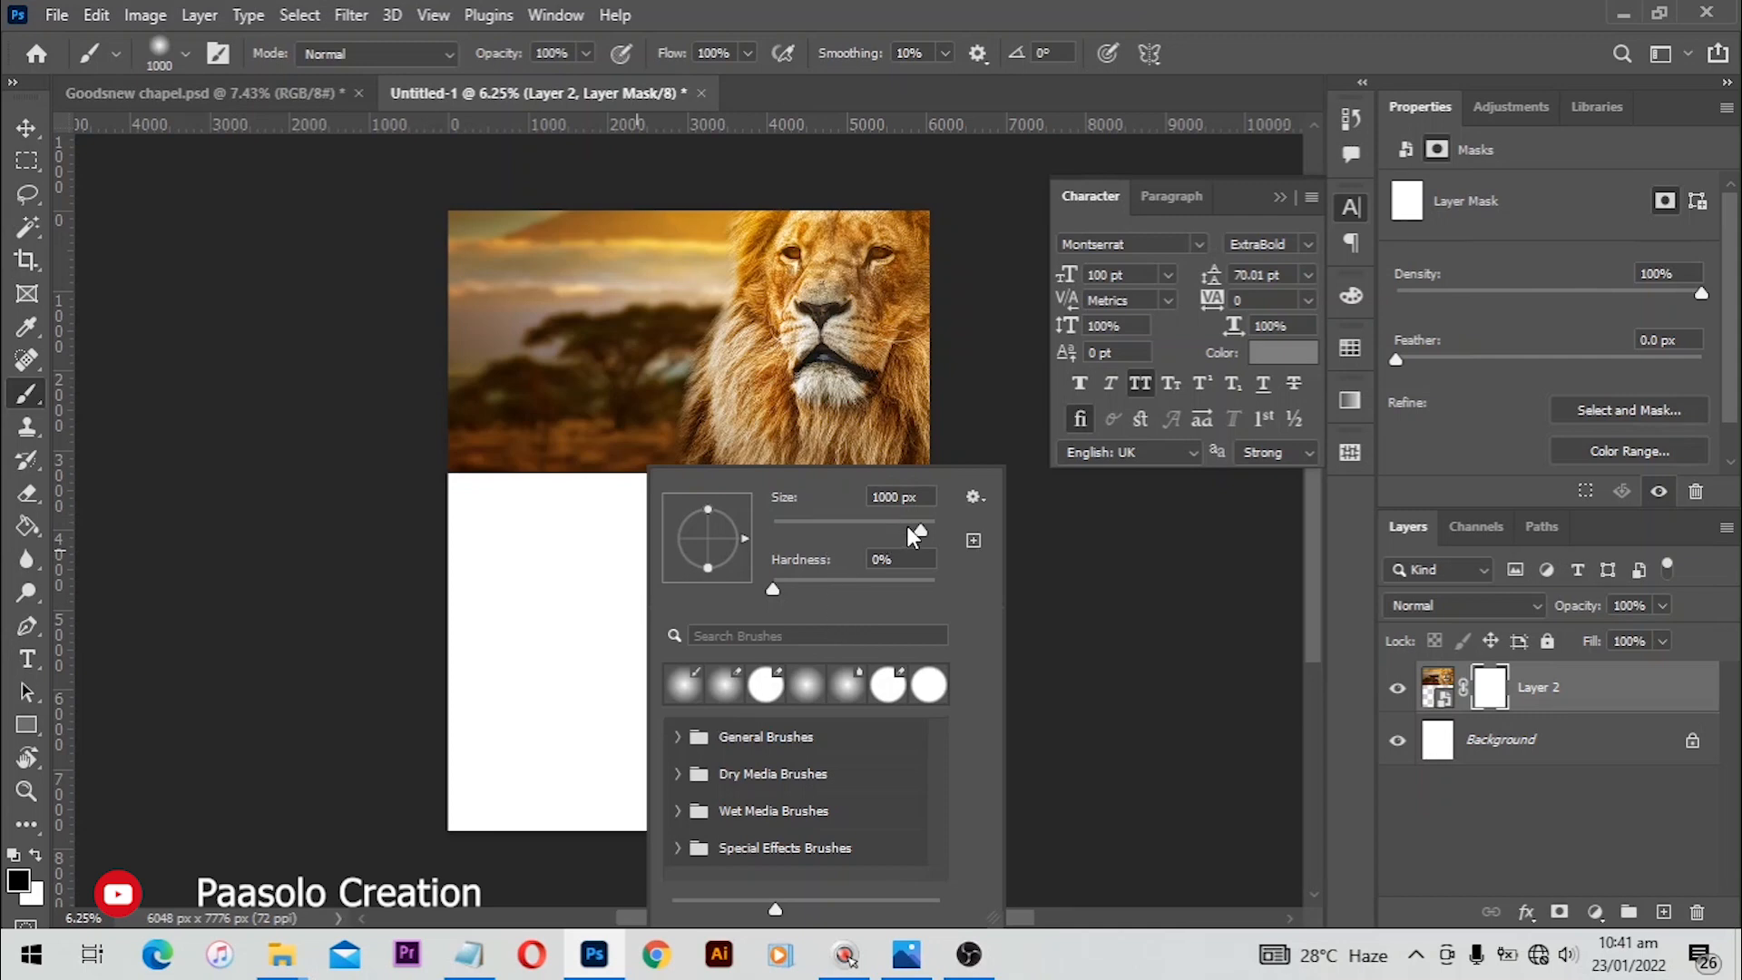
left_click(918, 530)
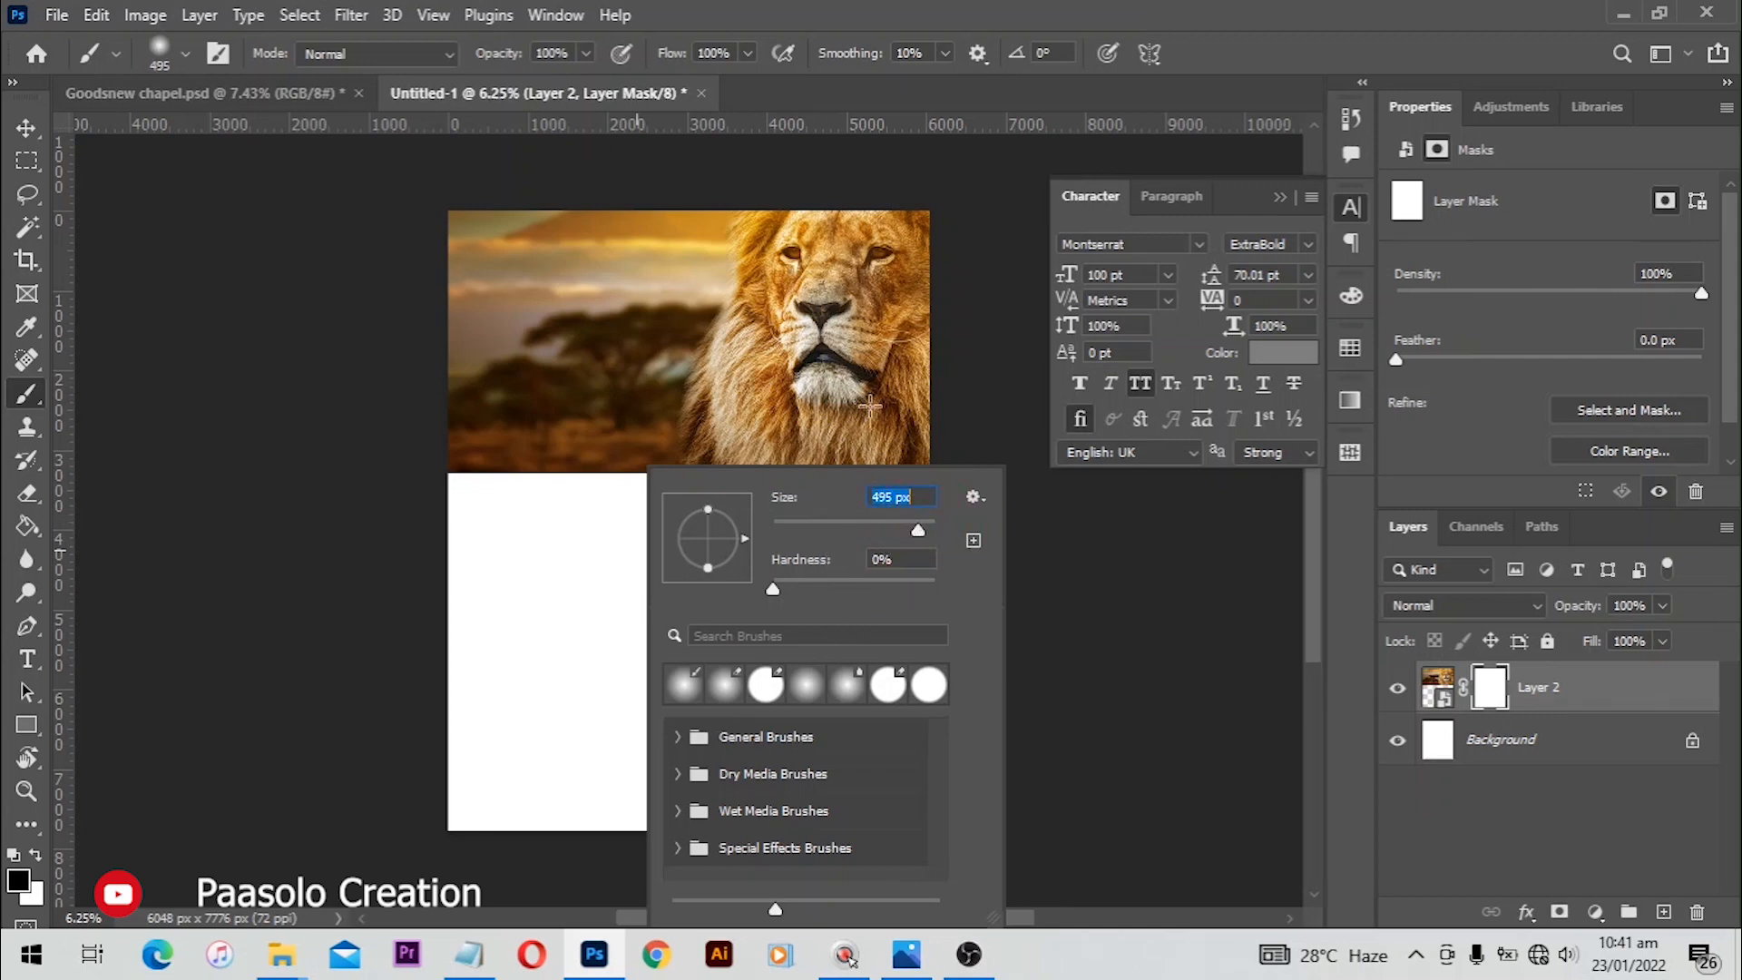
left_click(571, 507)
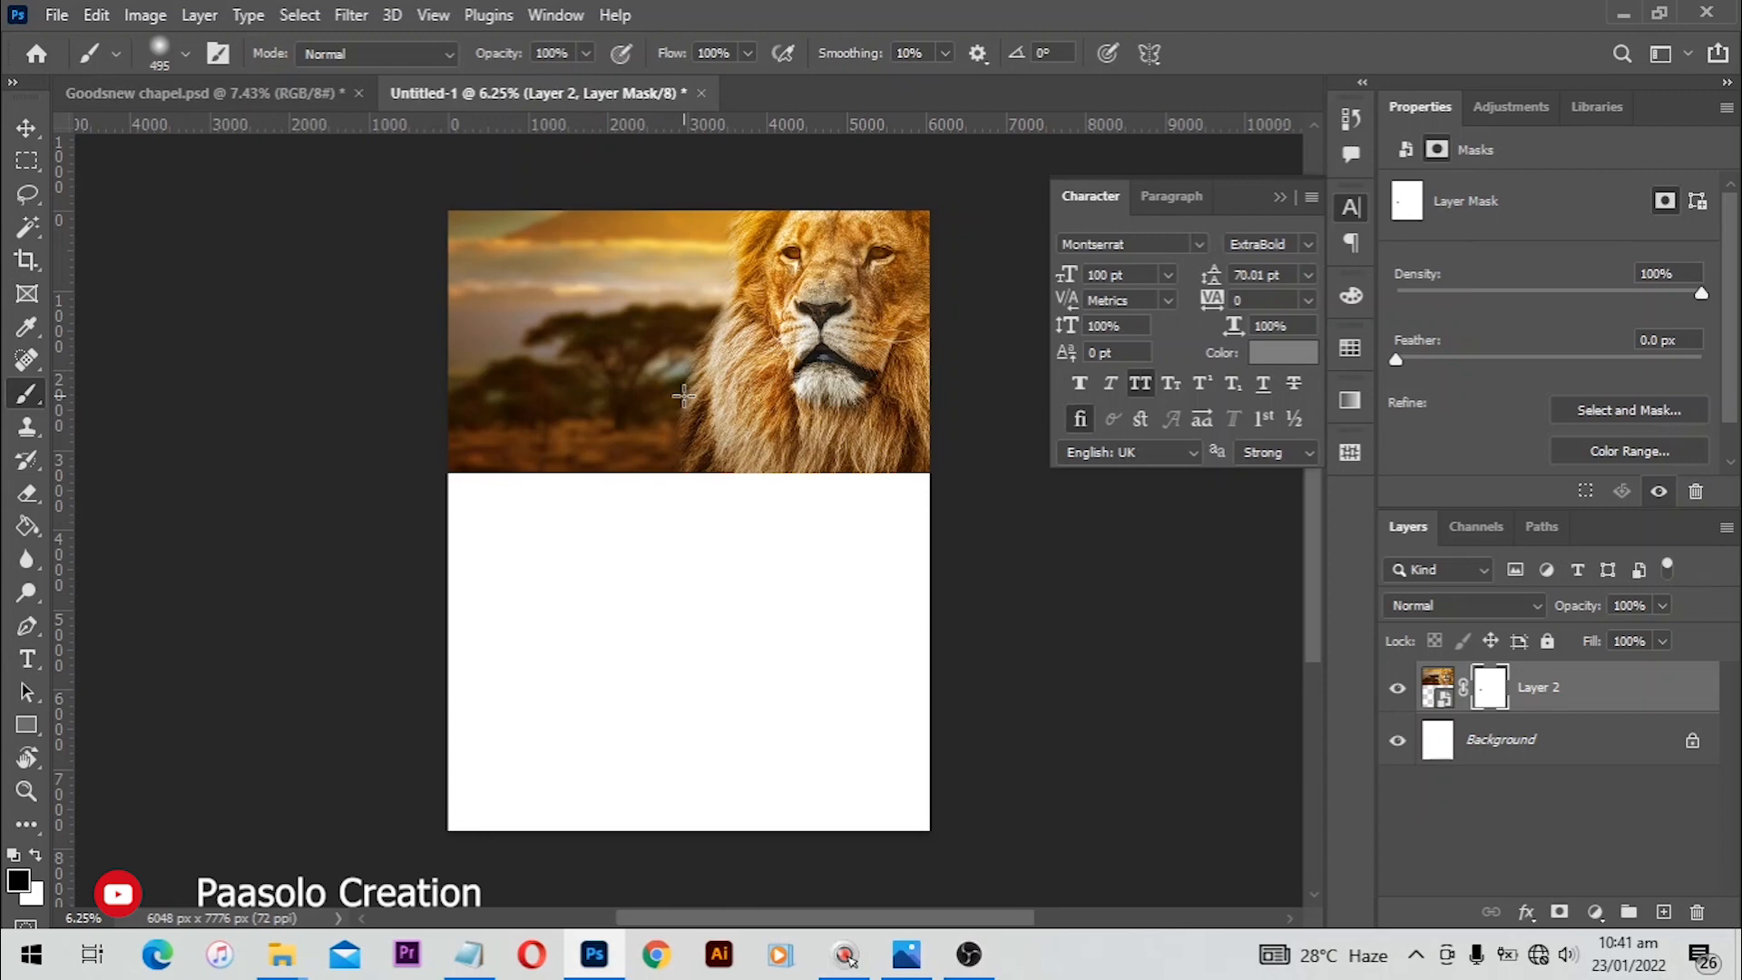
key("Caps_Lock")
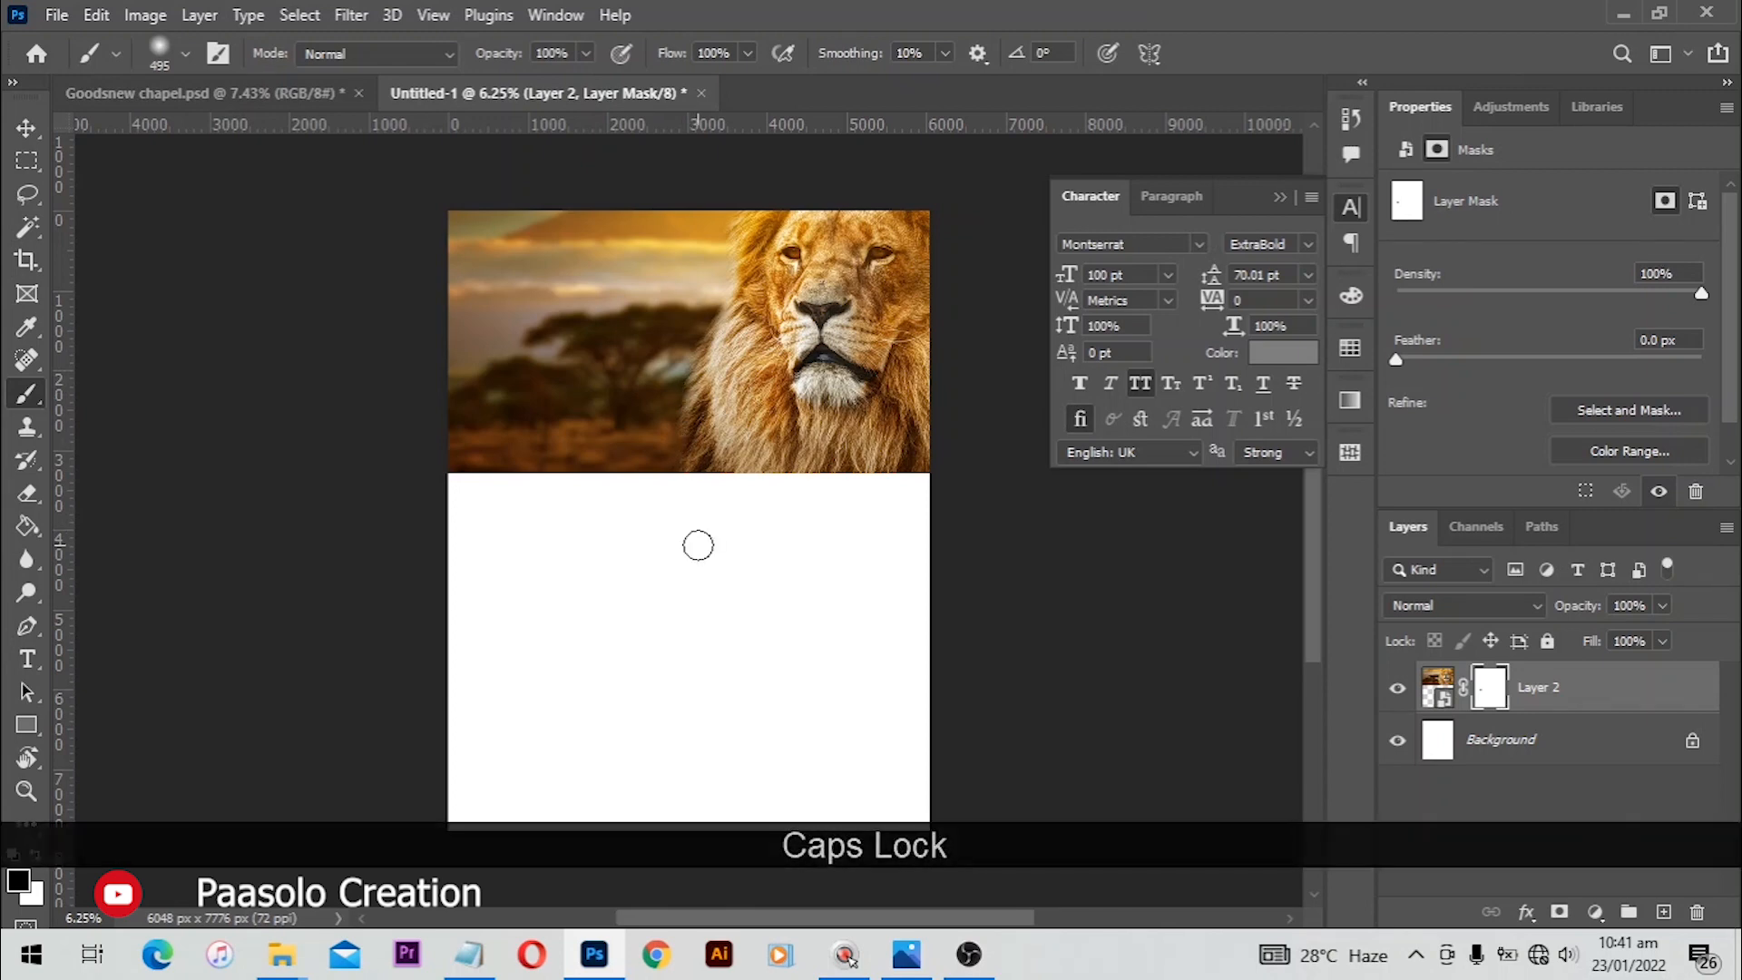
key("bracketright")
key("bracketright")
key("bracketright")
key("bracketright")
key("bracketright")
key("bracketright")
key("bracketright")
key("bracketright")
key("bracketright")
key("bracketright")
key("bracketright")
key("bracketright")
key("bracketright")
key("bracketright")
key("bracketright")
key("bracketright")
key("bracketright")
key("bracketright")
key("bracketright")
key("bracketright")
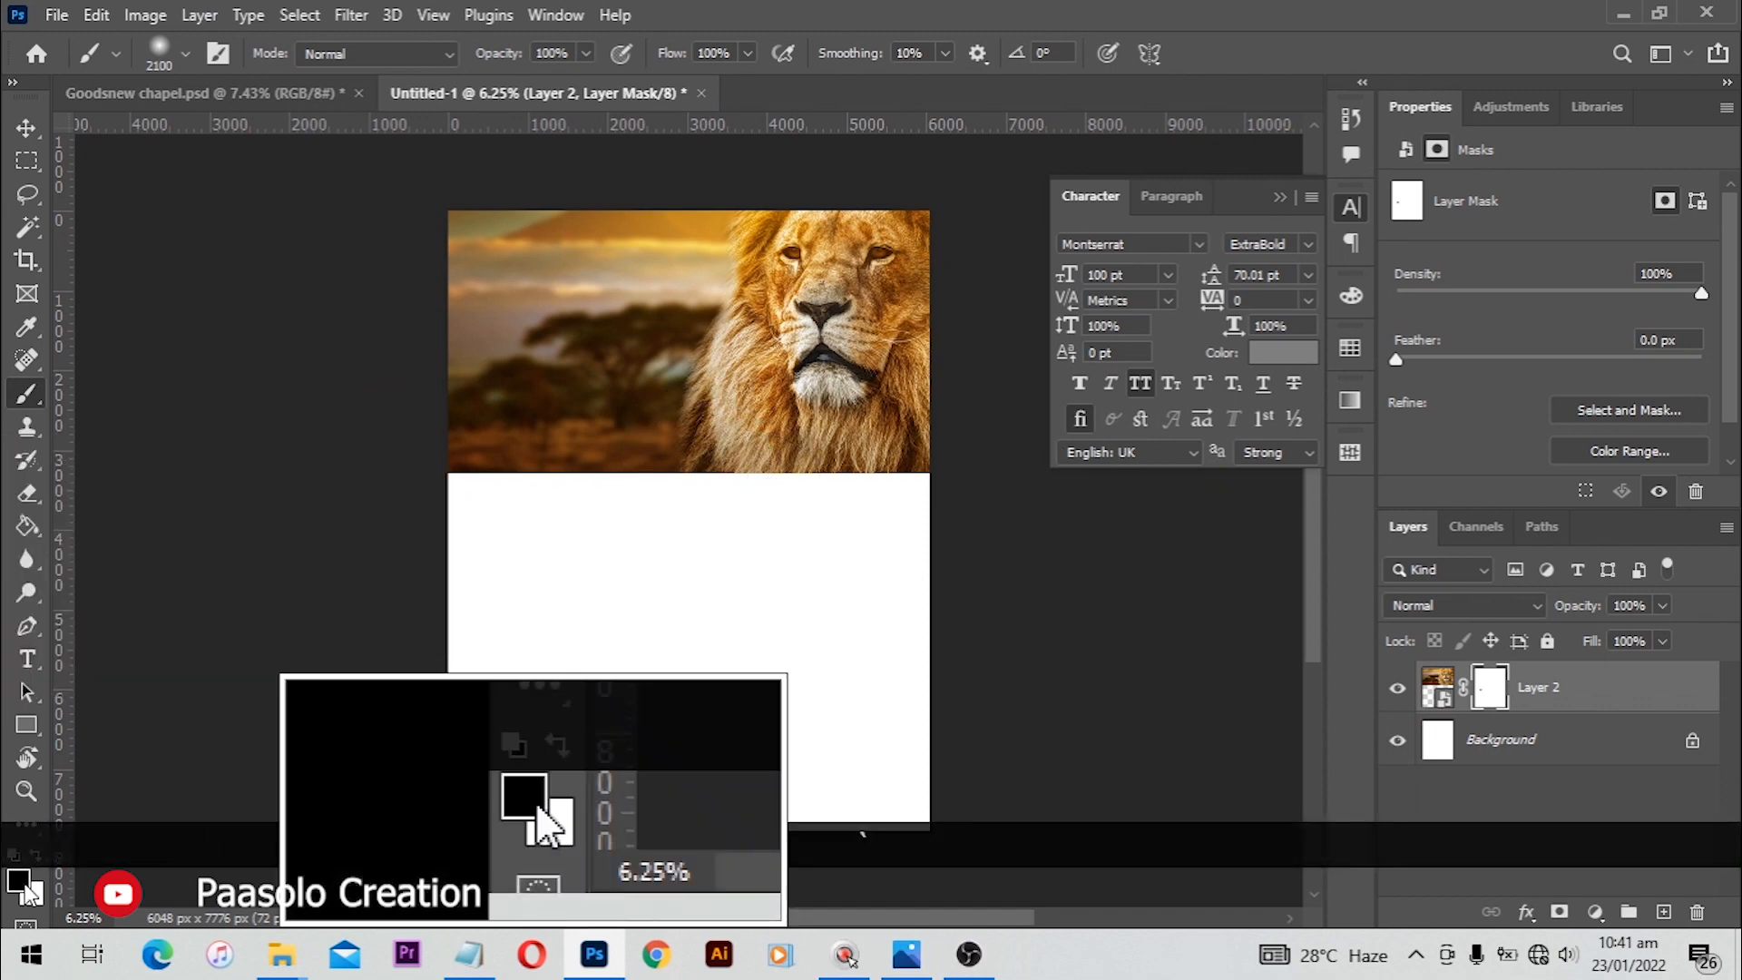
mouse_move(694, 528)
left_mouse_down()
mouse_move(518, 518)
mouse_move(527, 491)
mouse_move(561, 512)
mouse_move(468, 513)
mouse_move(918, 550)
mouse_move(856, 505)
left_mouse_up()
mouse_move(662, 508)
left_mouse_down()
mouse_move(431, 501)
mouse_move(956, 505)
mouse_move(393, 517)
mouse_move(896, 517)
mouse_move(942, 499)
mouse_move(527, 512)
left_mouse_up()
mouse_move(527, 512)
left_mouse_down()
mouse_move(862, 509)
mouse_move(940, 471)
mouse_move(563, 518)
mouse_move(394, 518)
mouse_move(911, 519)
mouse_move(976, 481)
mouse_move(584, 532)
mouse_move(352, 523)
mouse_move(939, 541)
left_mouse_up()
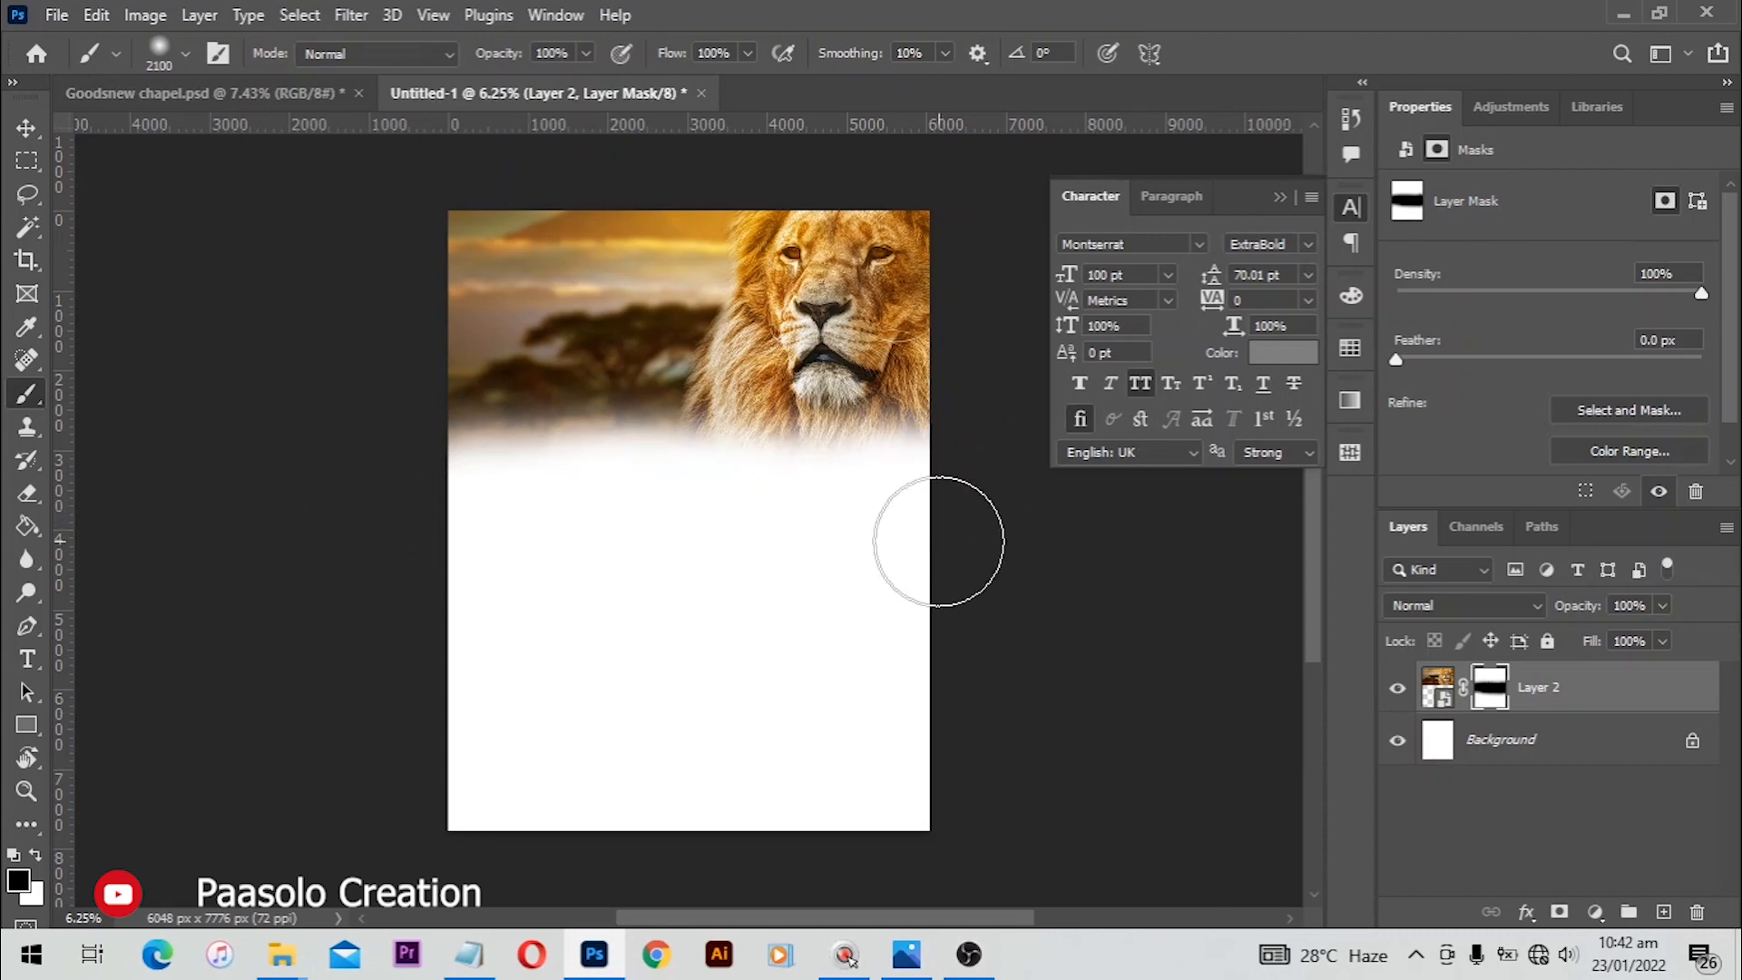
Step: Place the worship photo (Layer 4) in the canvas's lower right, scaled to about 130% and rotated 1.3°
key("v")
mouse_move(282, 953)
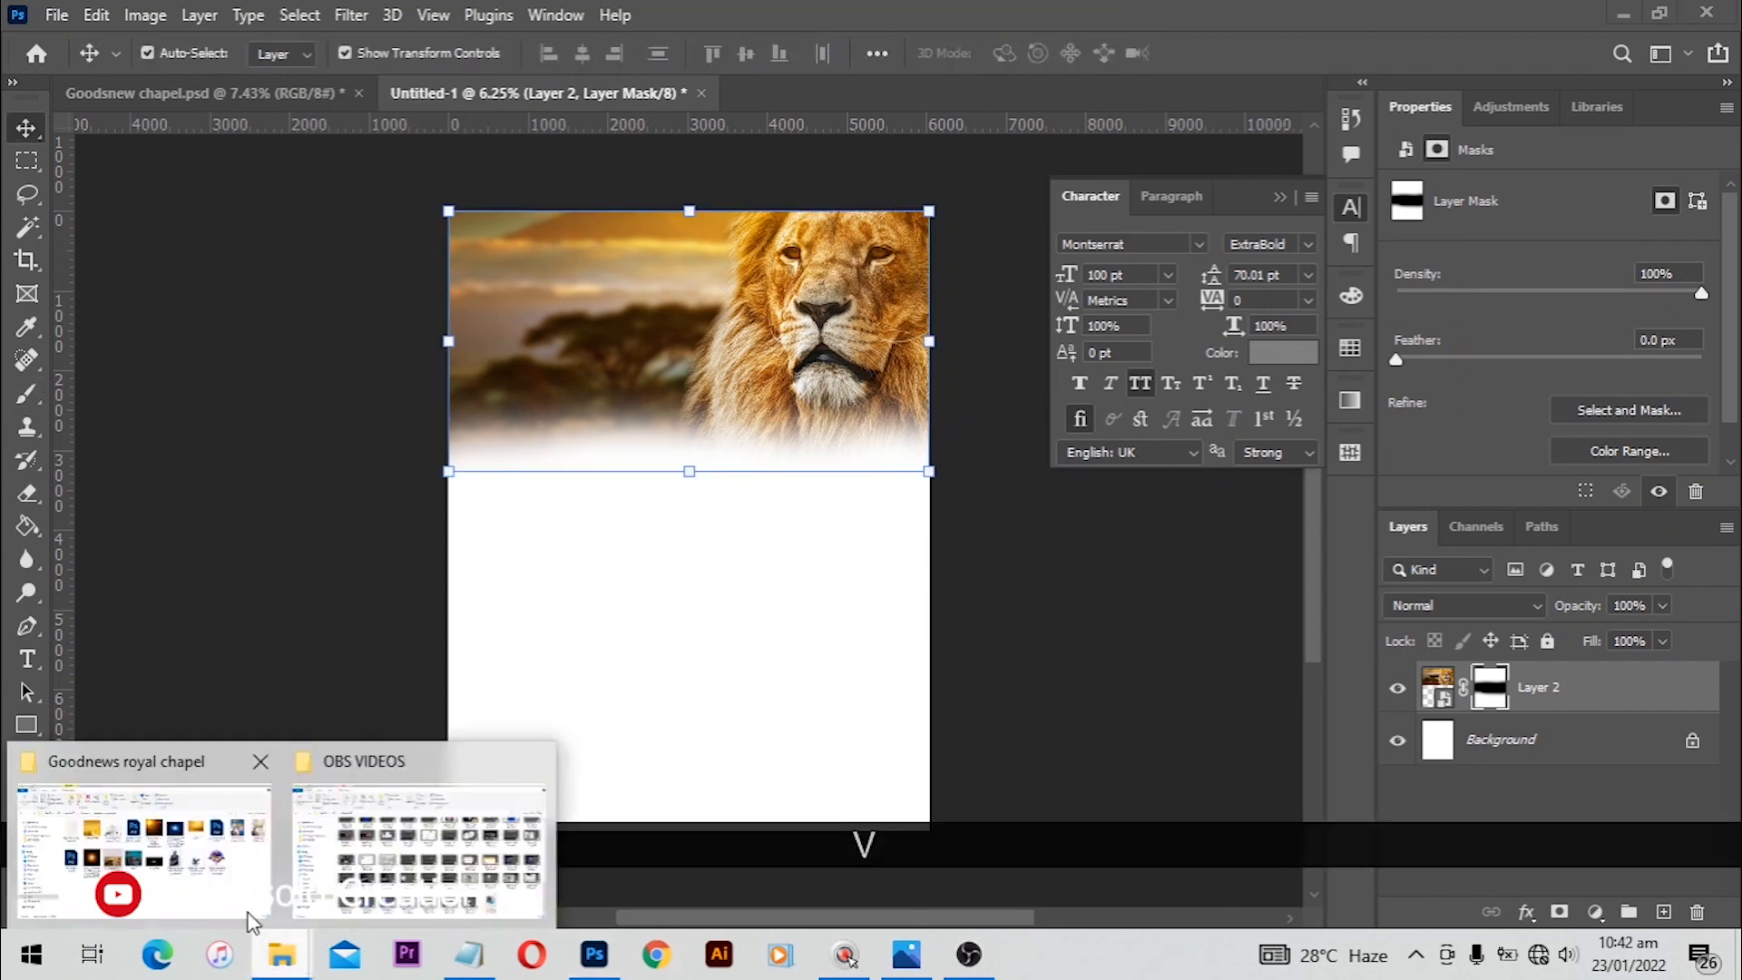
left_click(254, 921)
left_click_drag(796, 508, 747, 777)
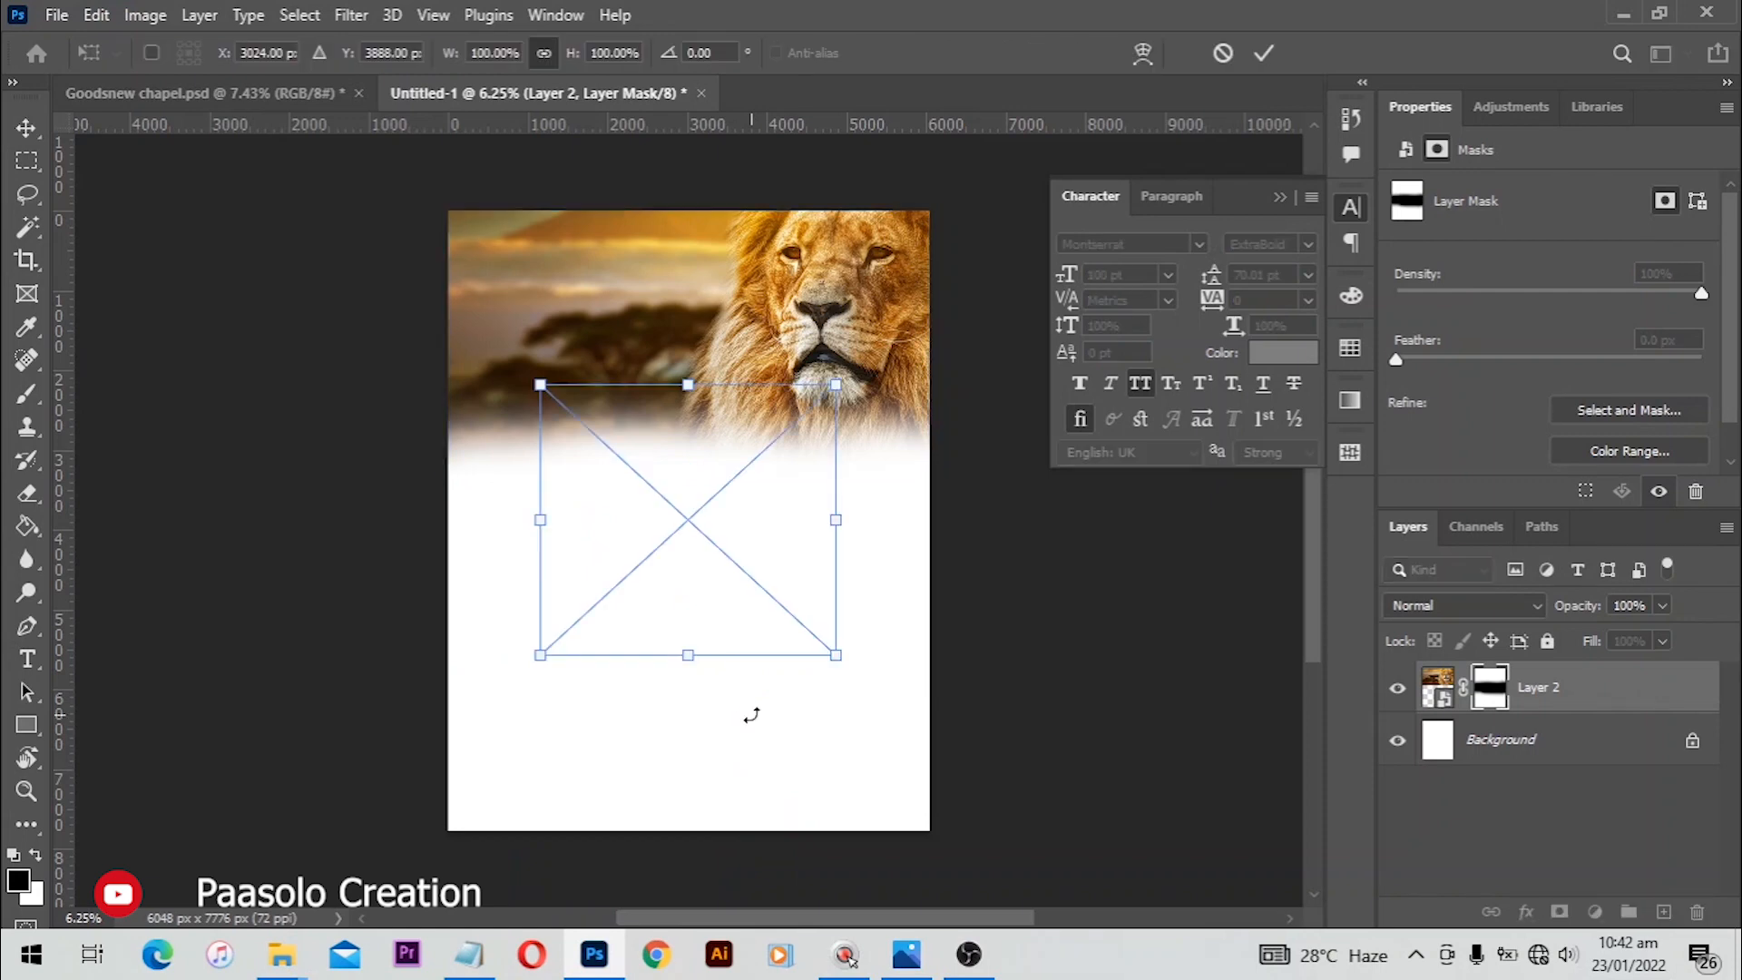
left_click_drag(693, 516, 833, 716)
left_click_drag(676, 570, 601, 503)
left_click_drag(1058, 723, 1052, 717)
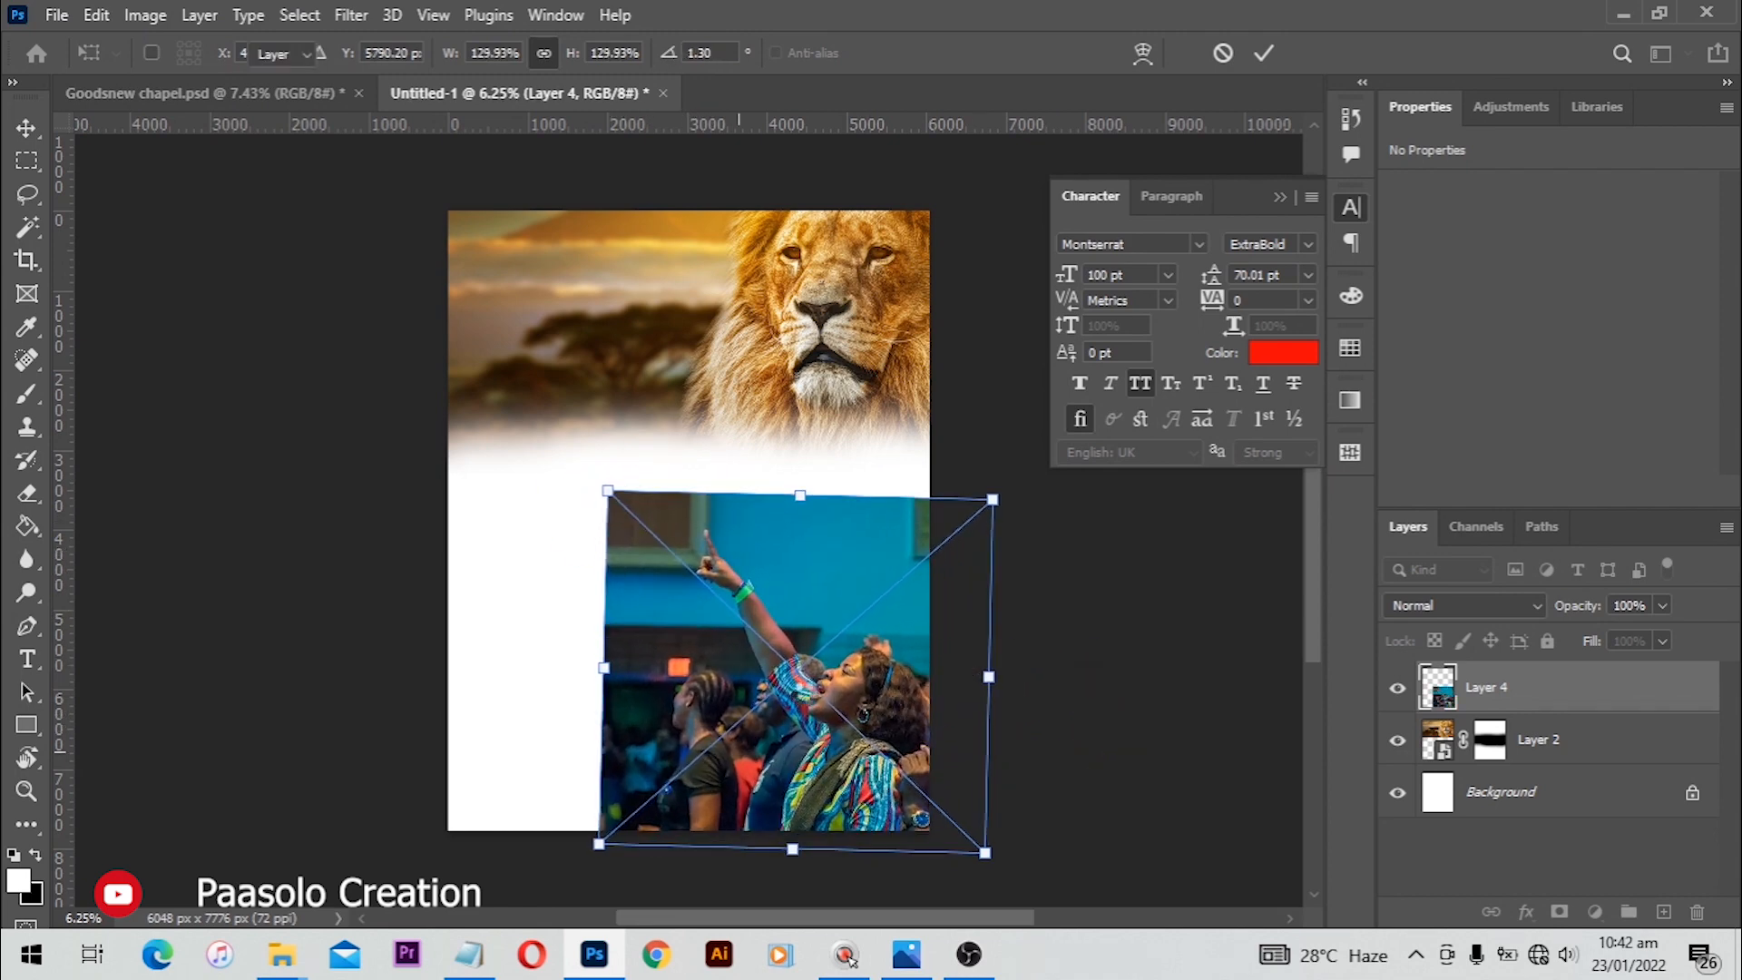
key("Return")
left_click_drag(808, 697, 835, 699)
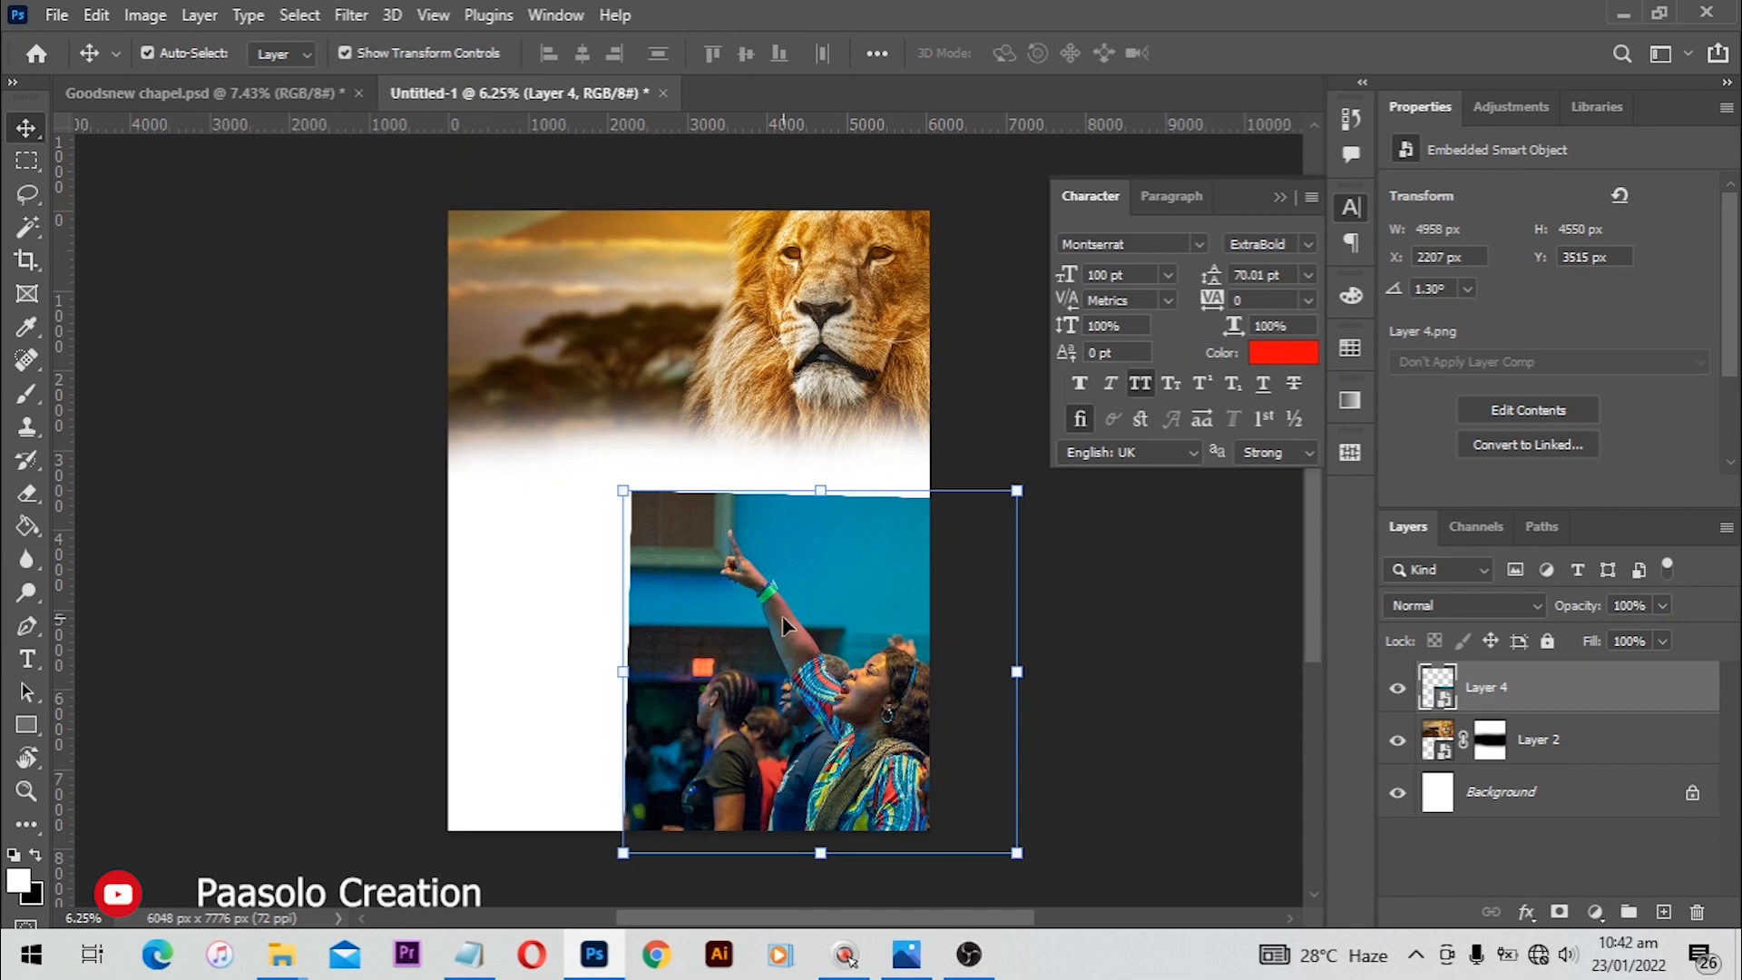
Step: Add a layer mask to the worship photo and brush black along its left edge to fade it out
left_click(1559, 912)
key("b")
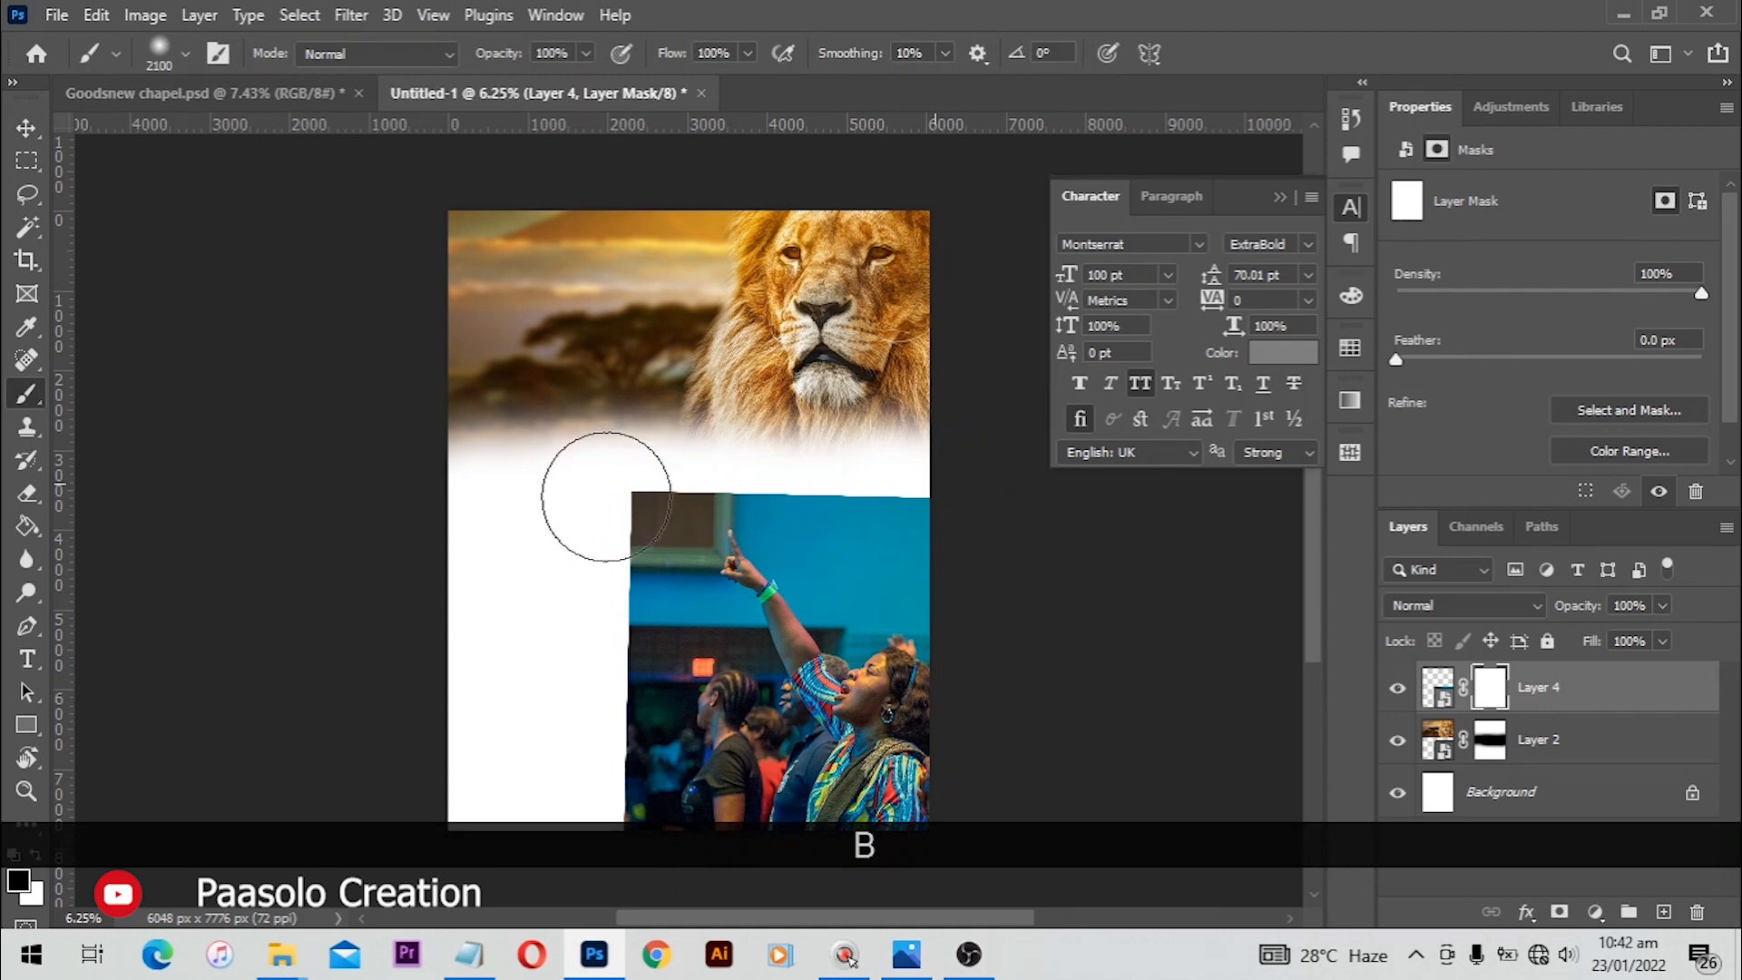
mouse_move(583, 493)
left_mouse_down()
mouse_move(712, 508)
mouse_move(862, 493)
mouse_move(602, 760)
mouse_move(591, 821)
left_mouse_up()
left_click_drag(593, 752, 595, 830)
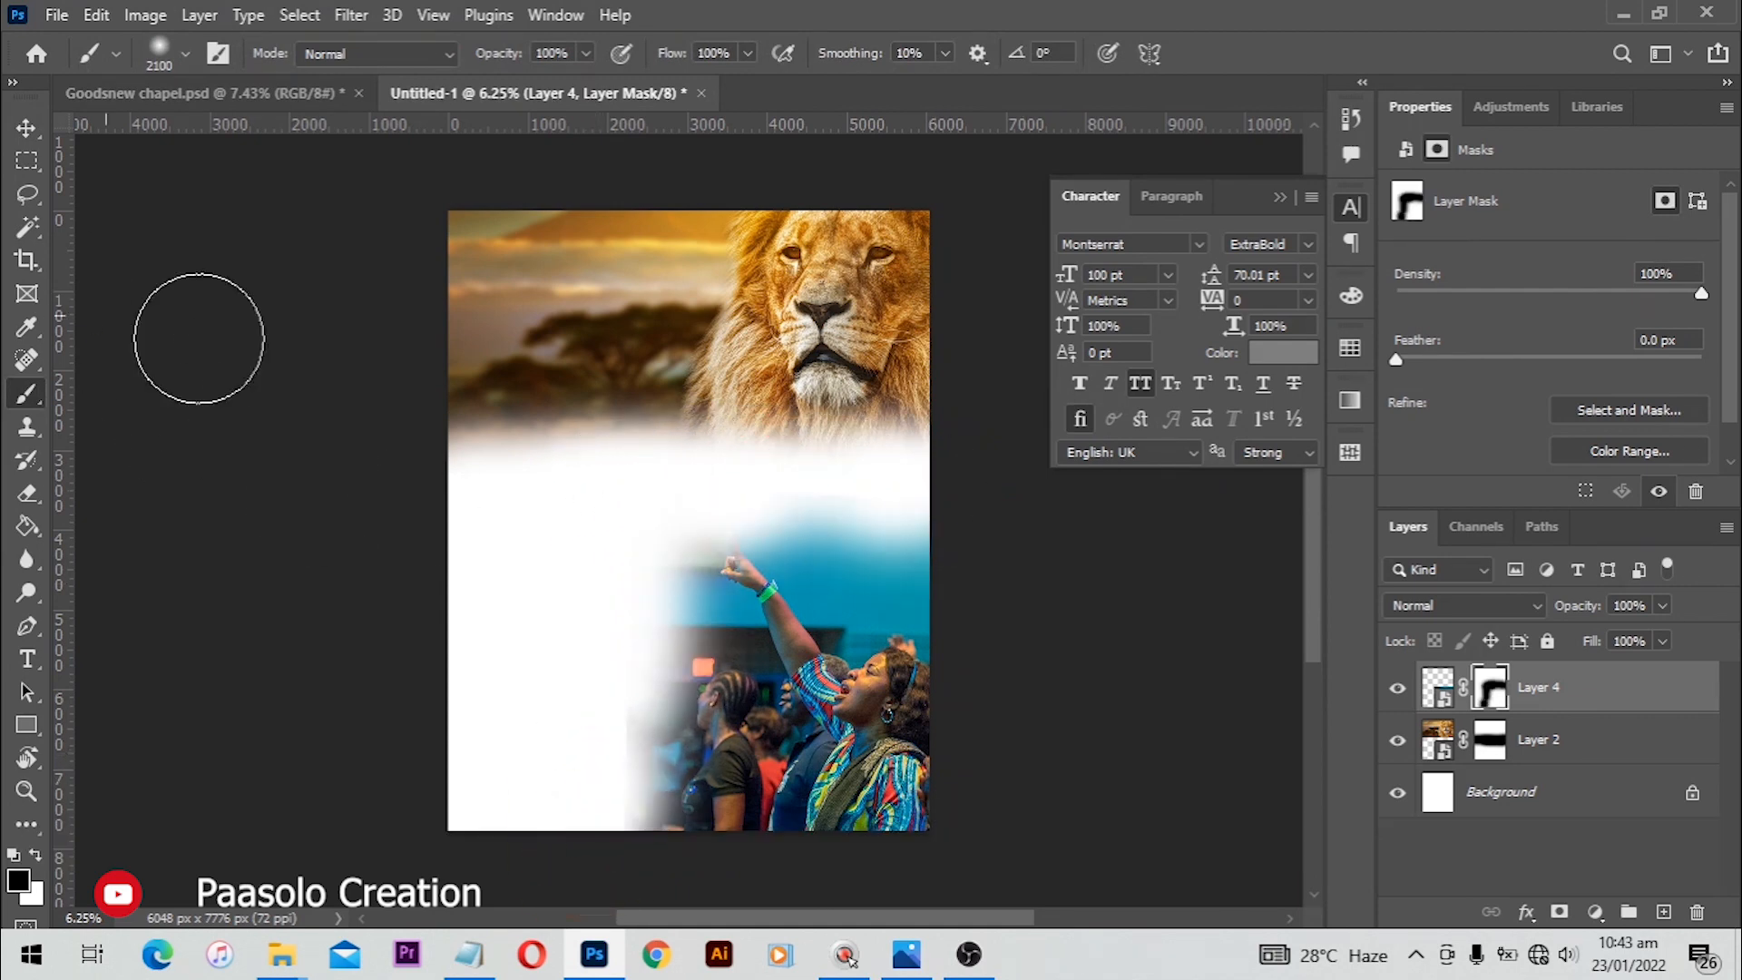
key("v")
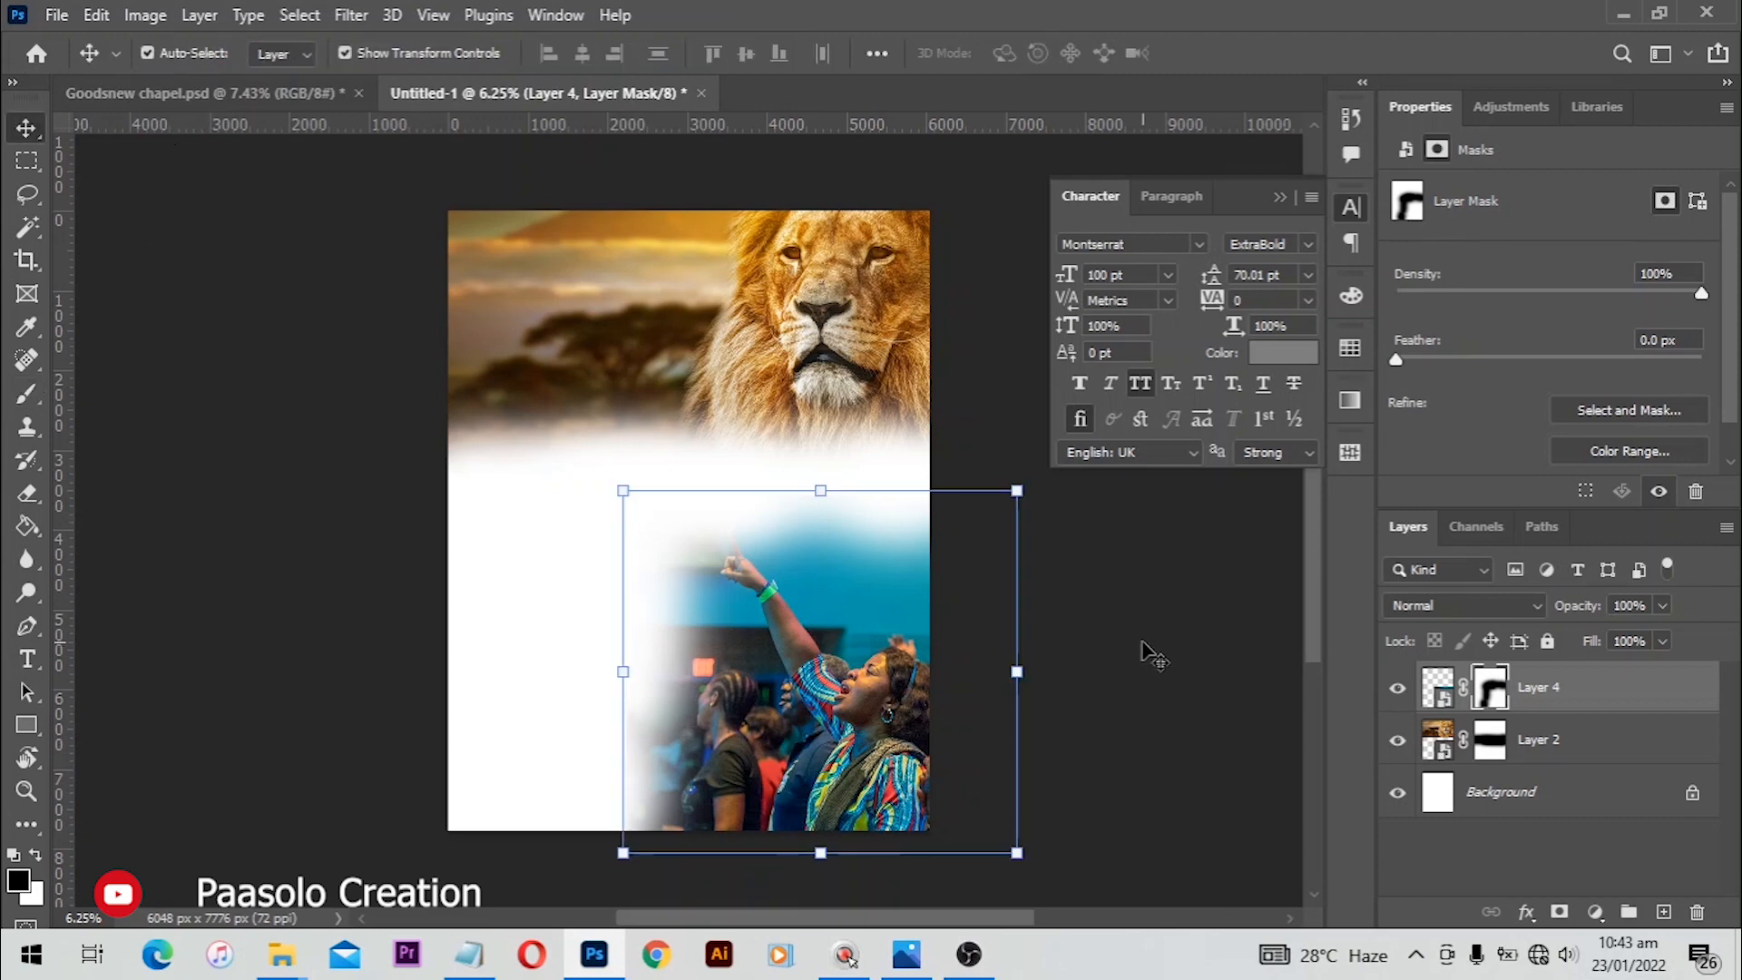
Step: Add a white Solid Color fill layer above the photos
left_click(1597, 911)
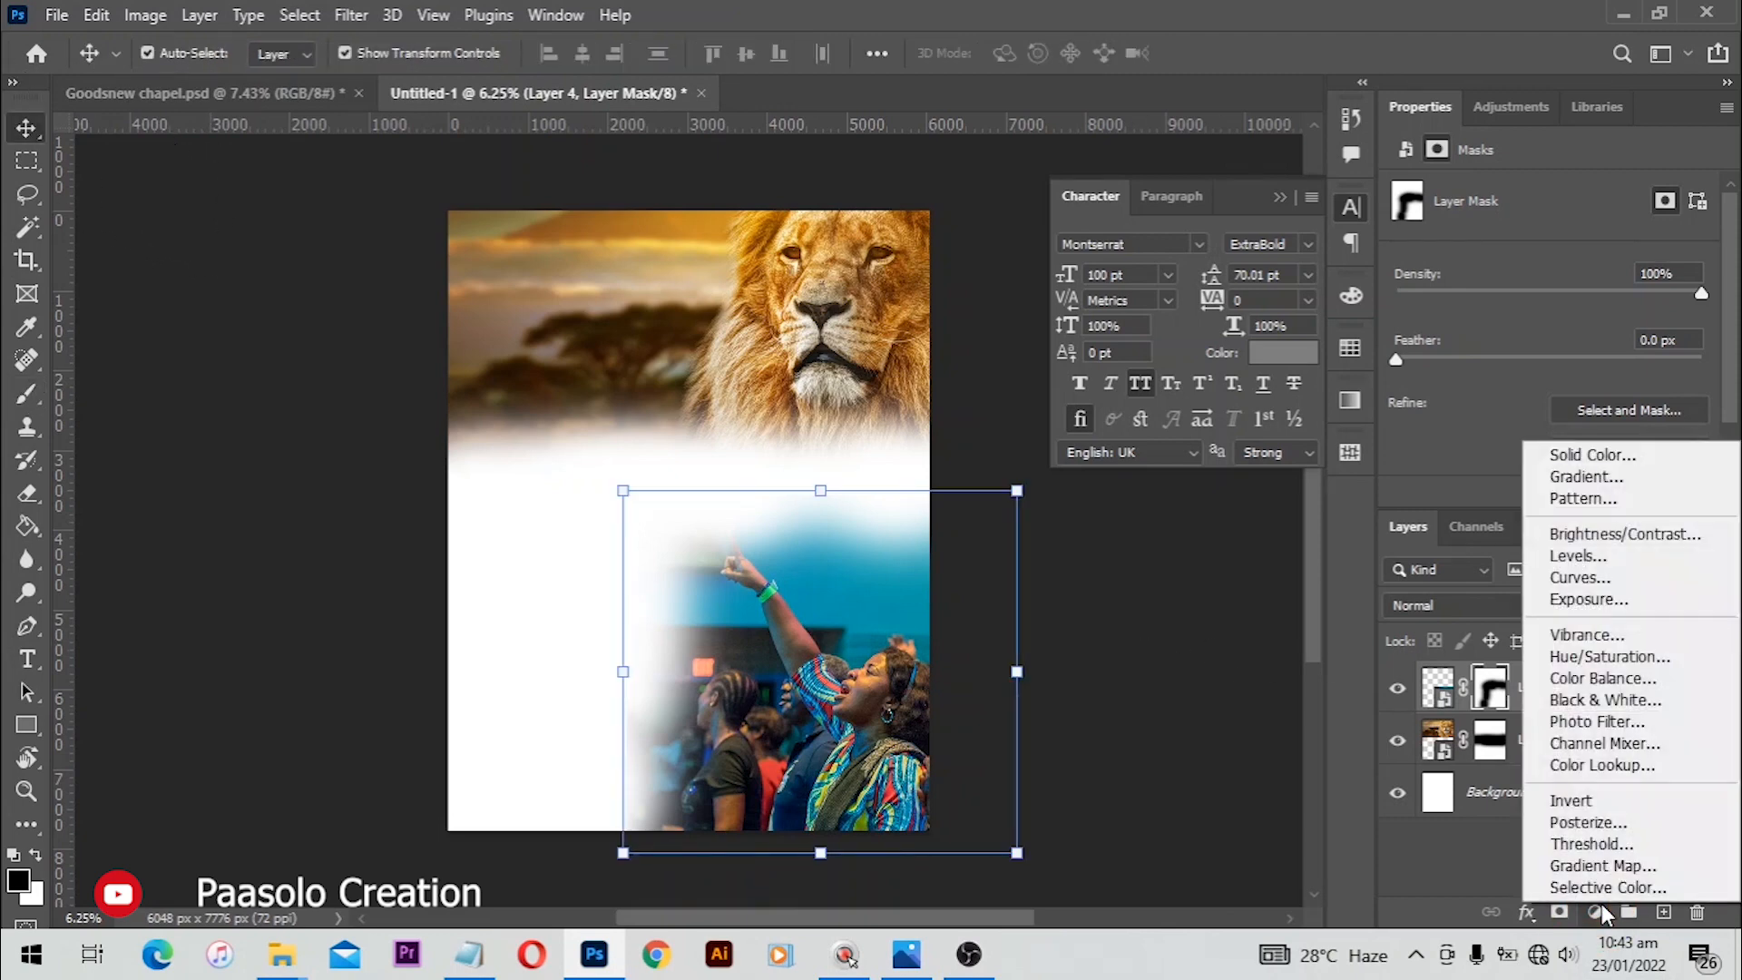
left_click(1622, 460)
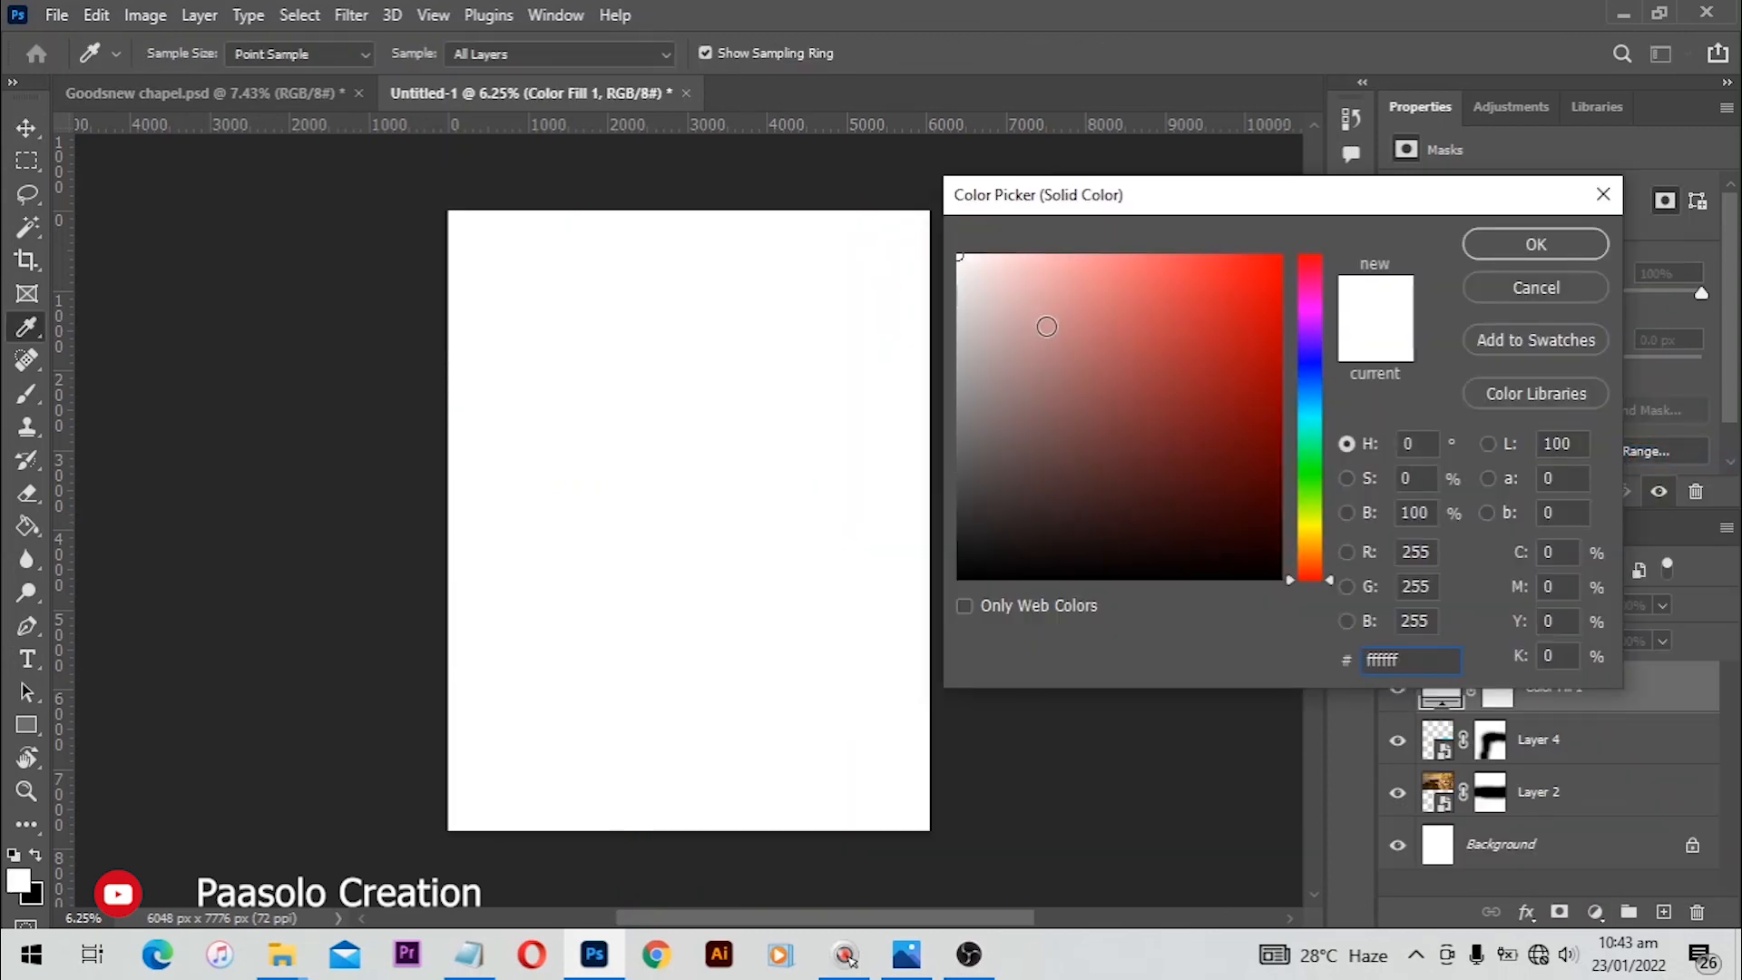
left_click(1542, 252)
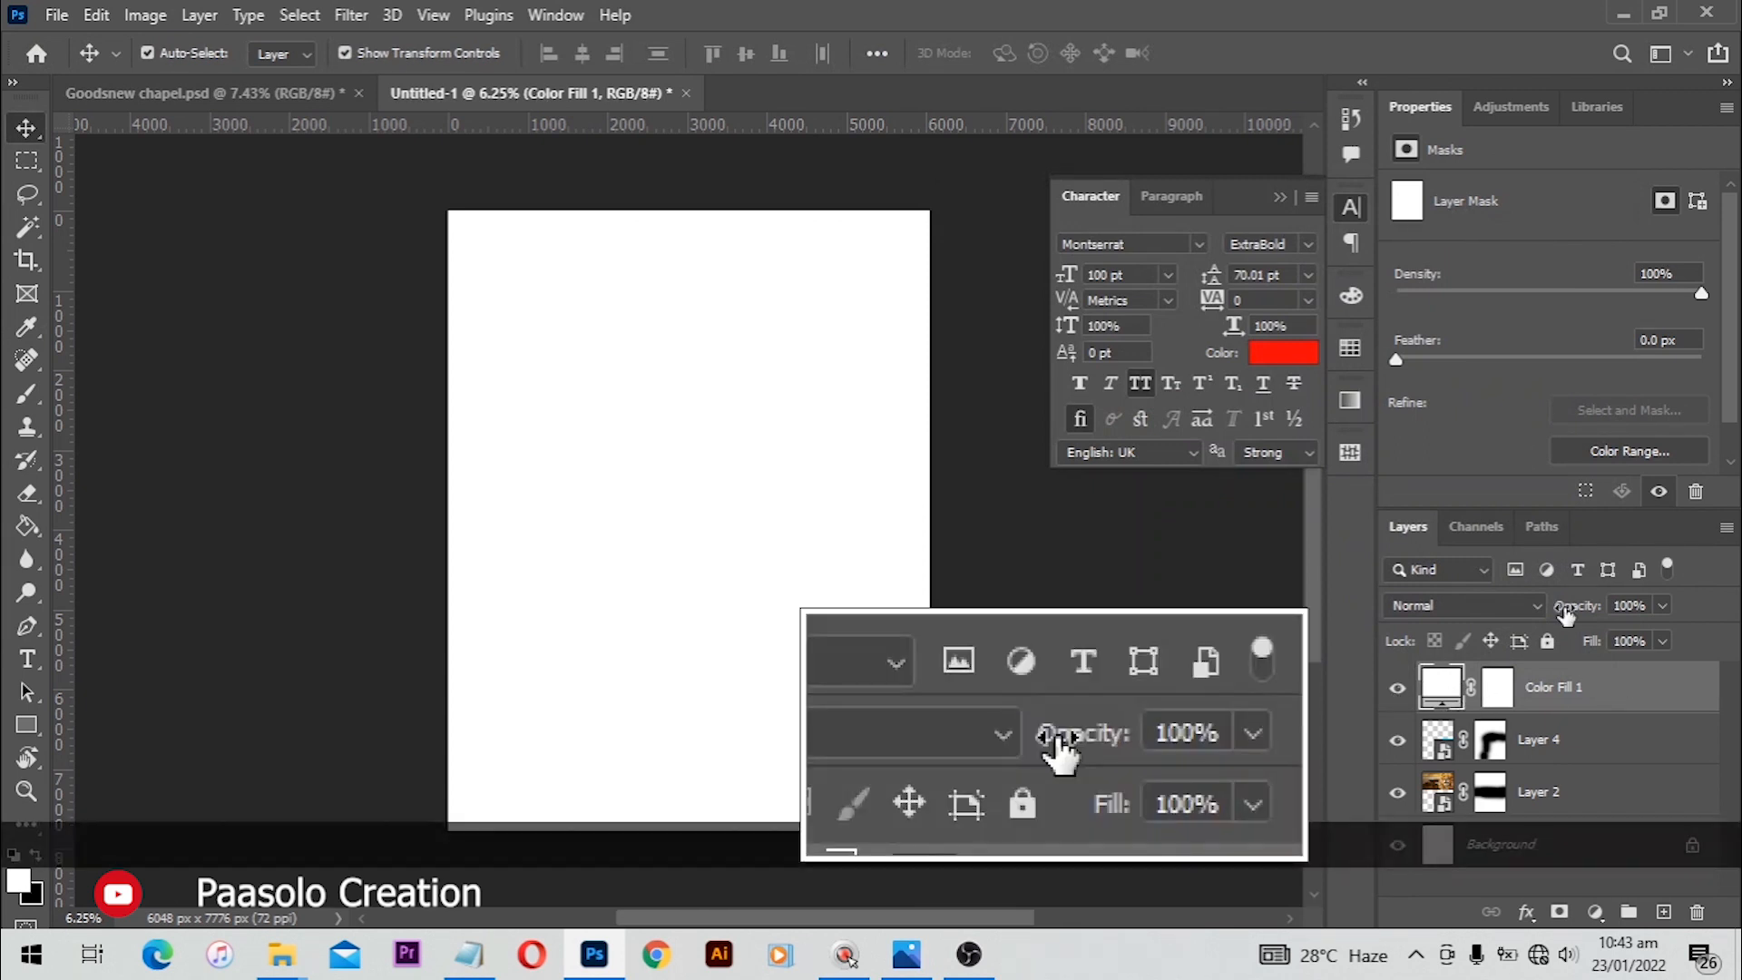
Step: Set the white fill layer's opacity to 70%
mouse_move(1566, 615)
left_mouse_down()
mouse_move(1549, 615)
mouse_move(1566, 615)
left_mouse_up()
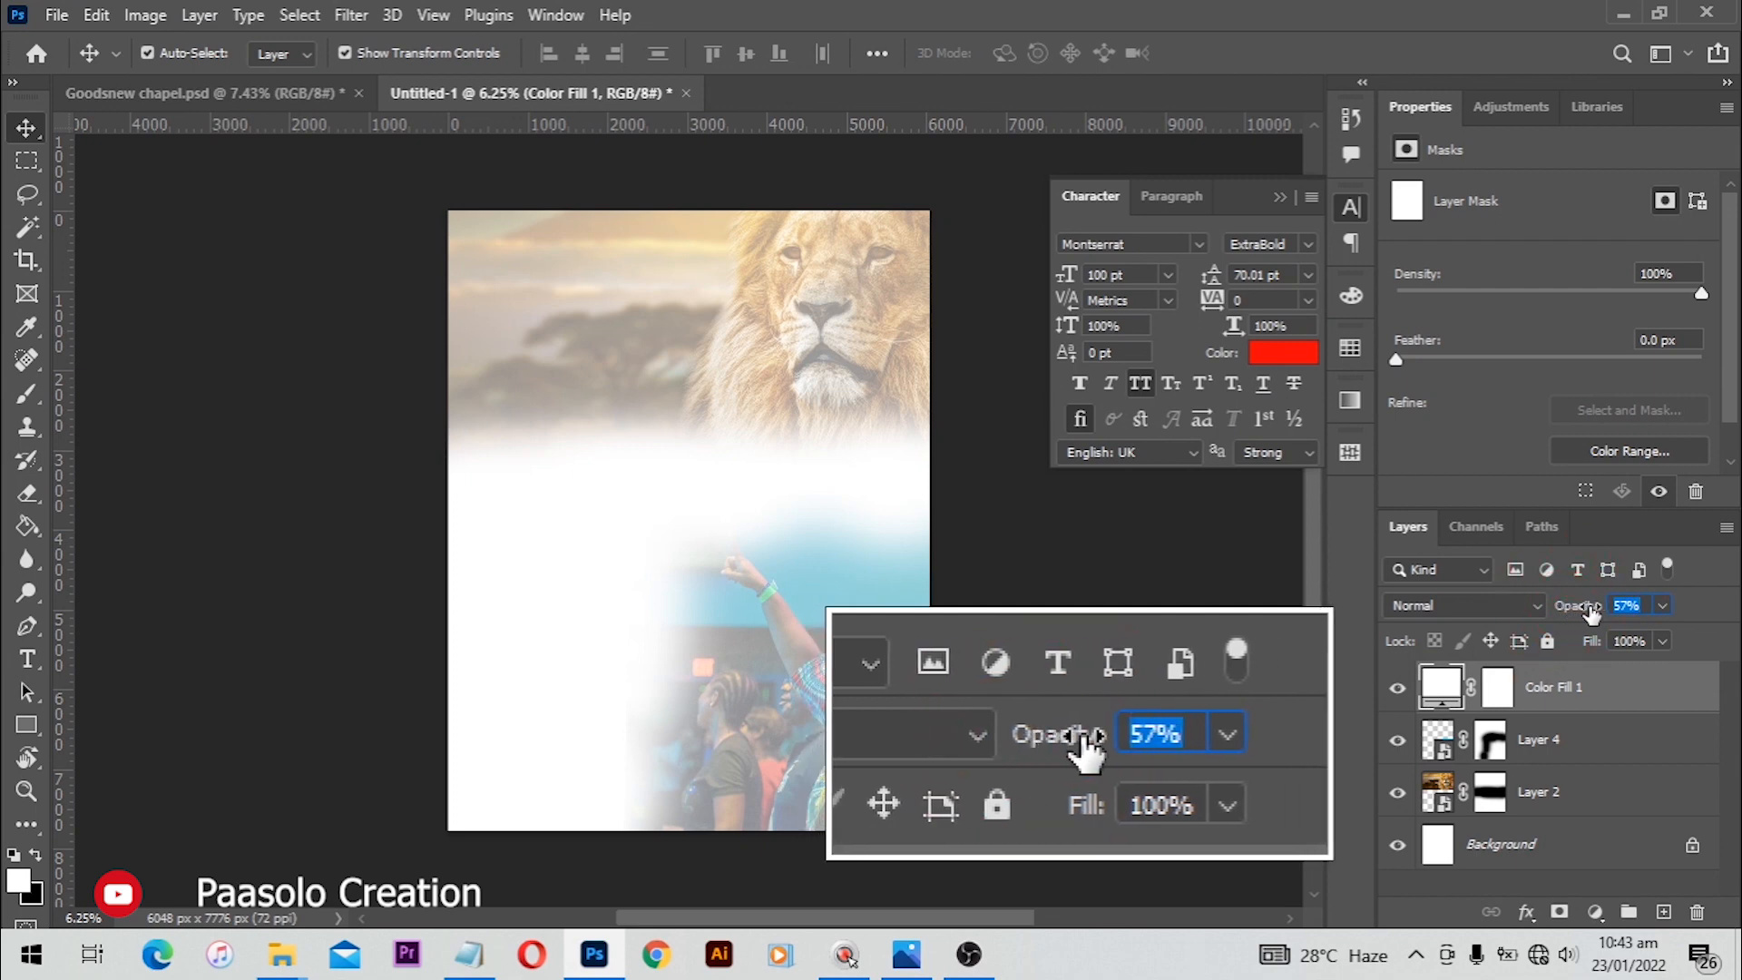
type("70")
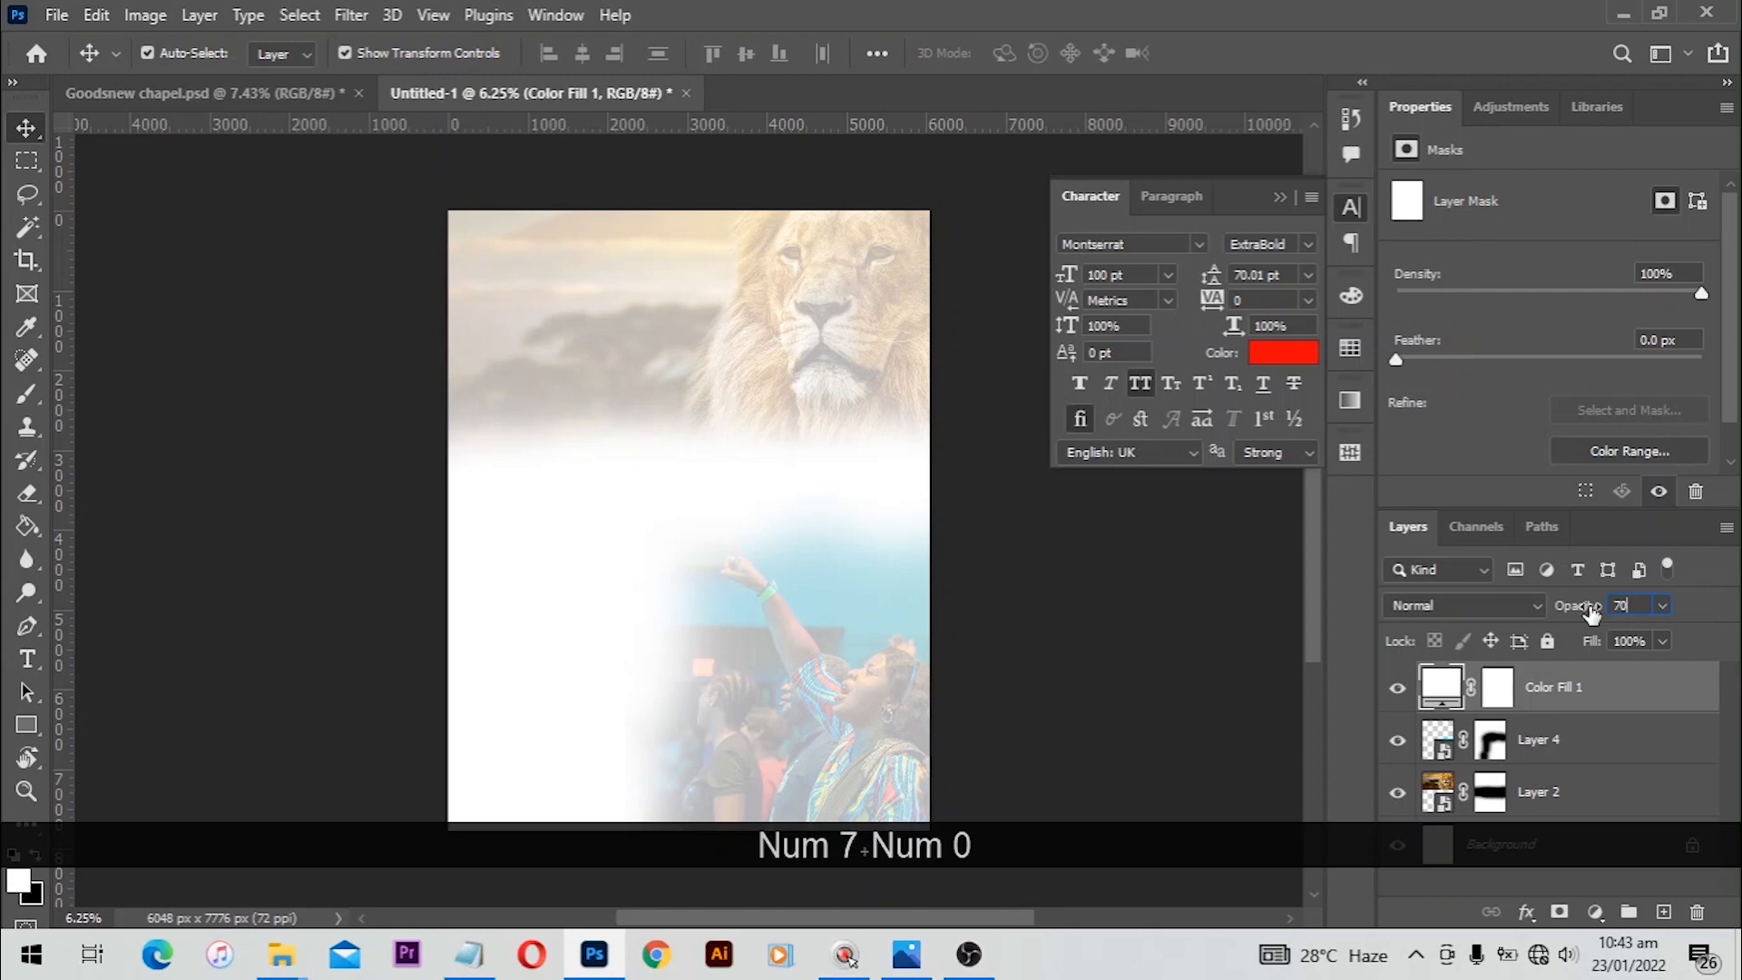
key("BackSpace")
key("BackSpace")
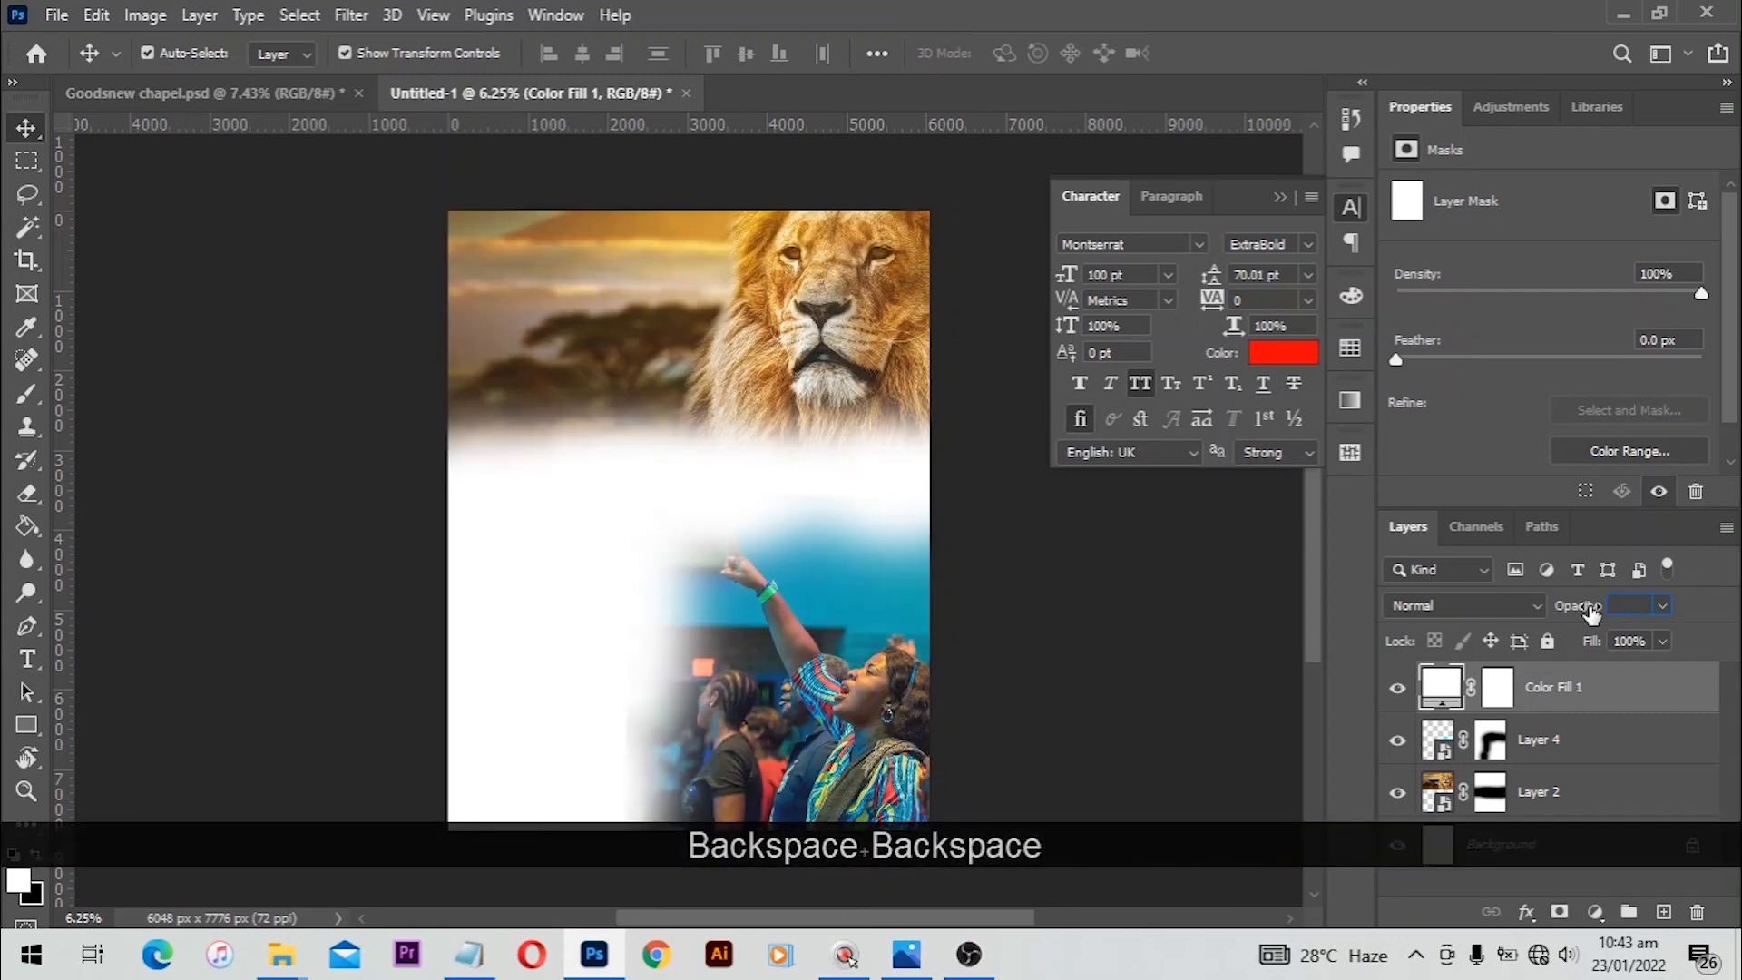
type("60")
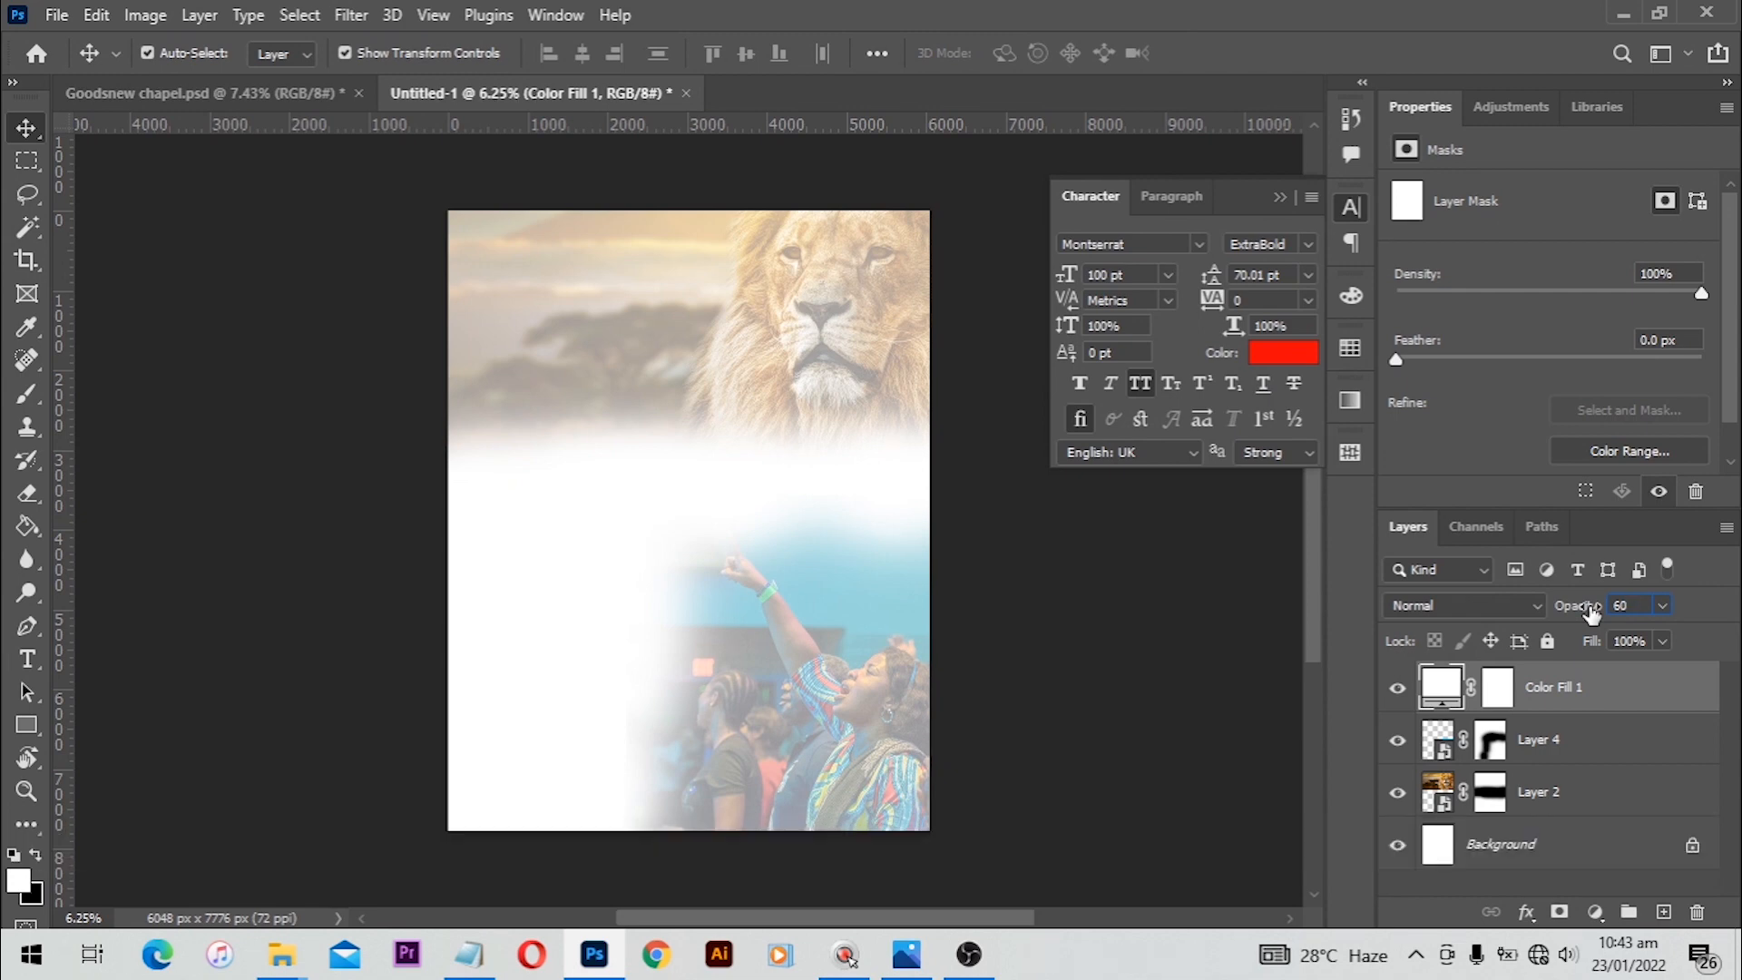
key("BackSpace")
key("BackSpace")
key("BackSpace")
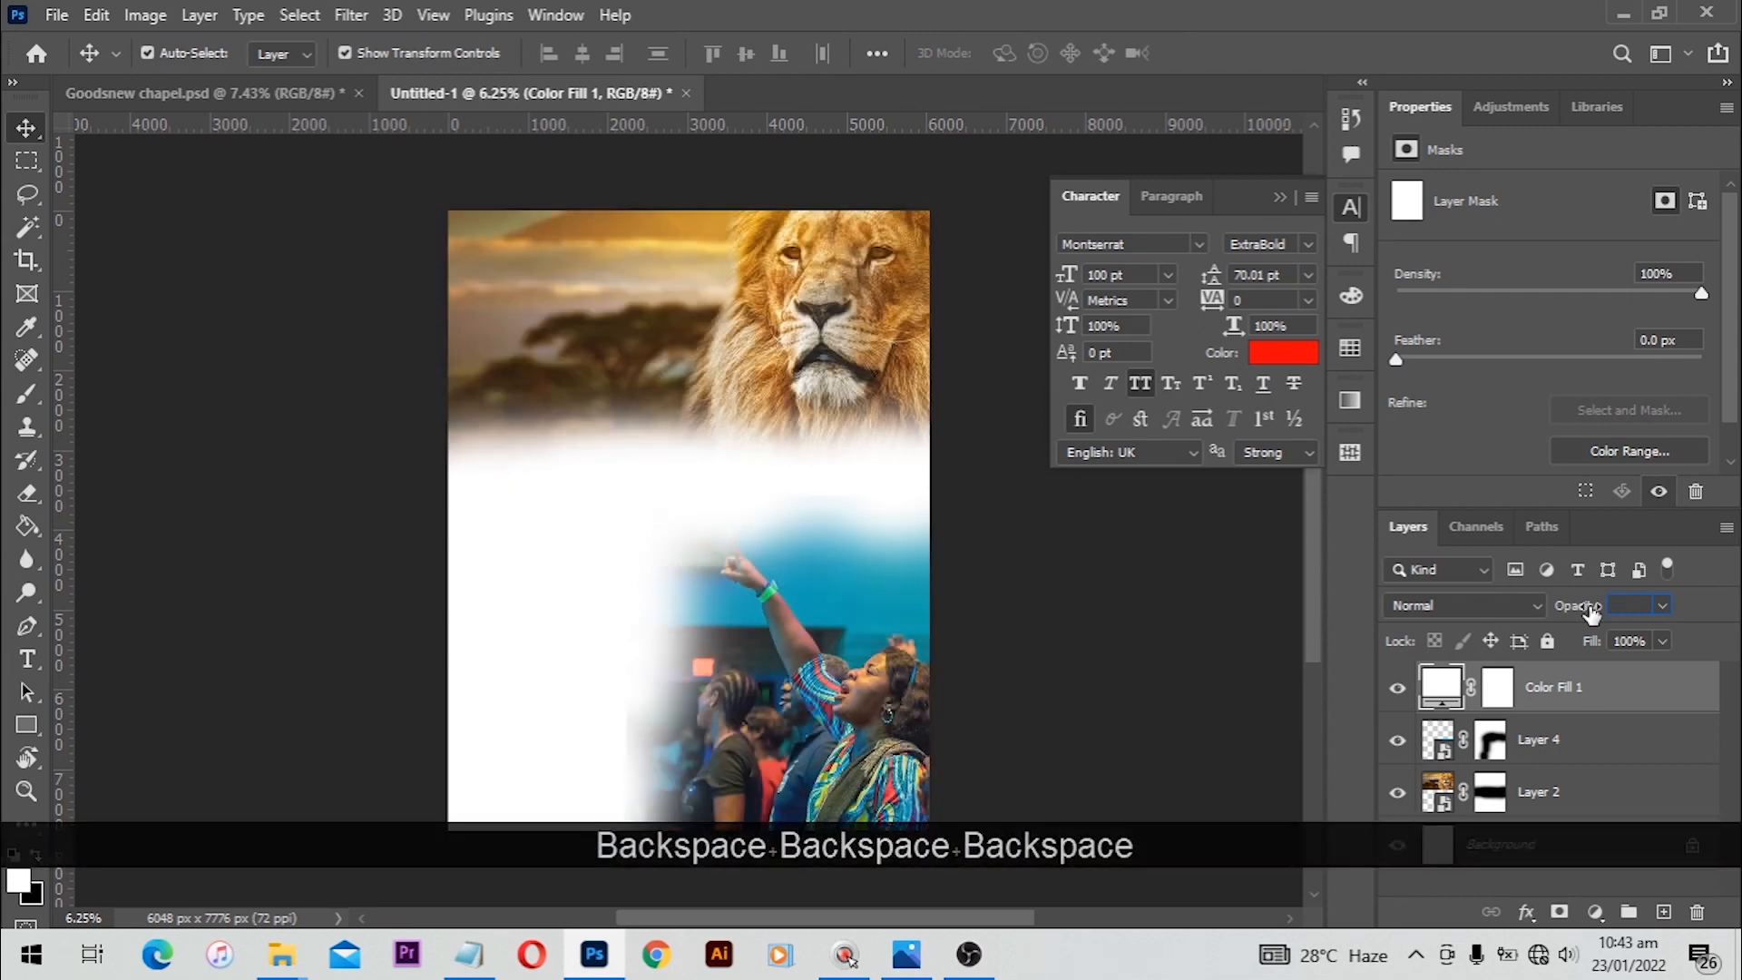
type("70")
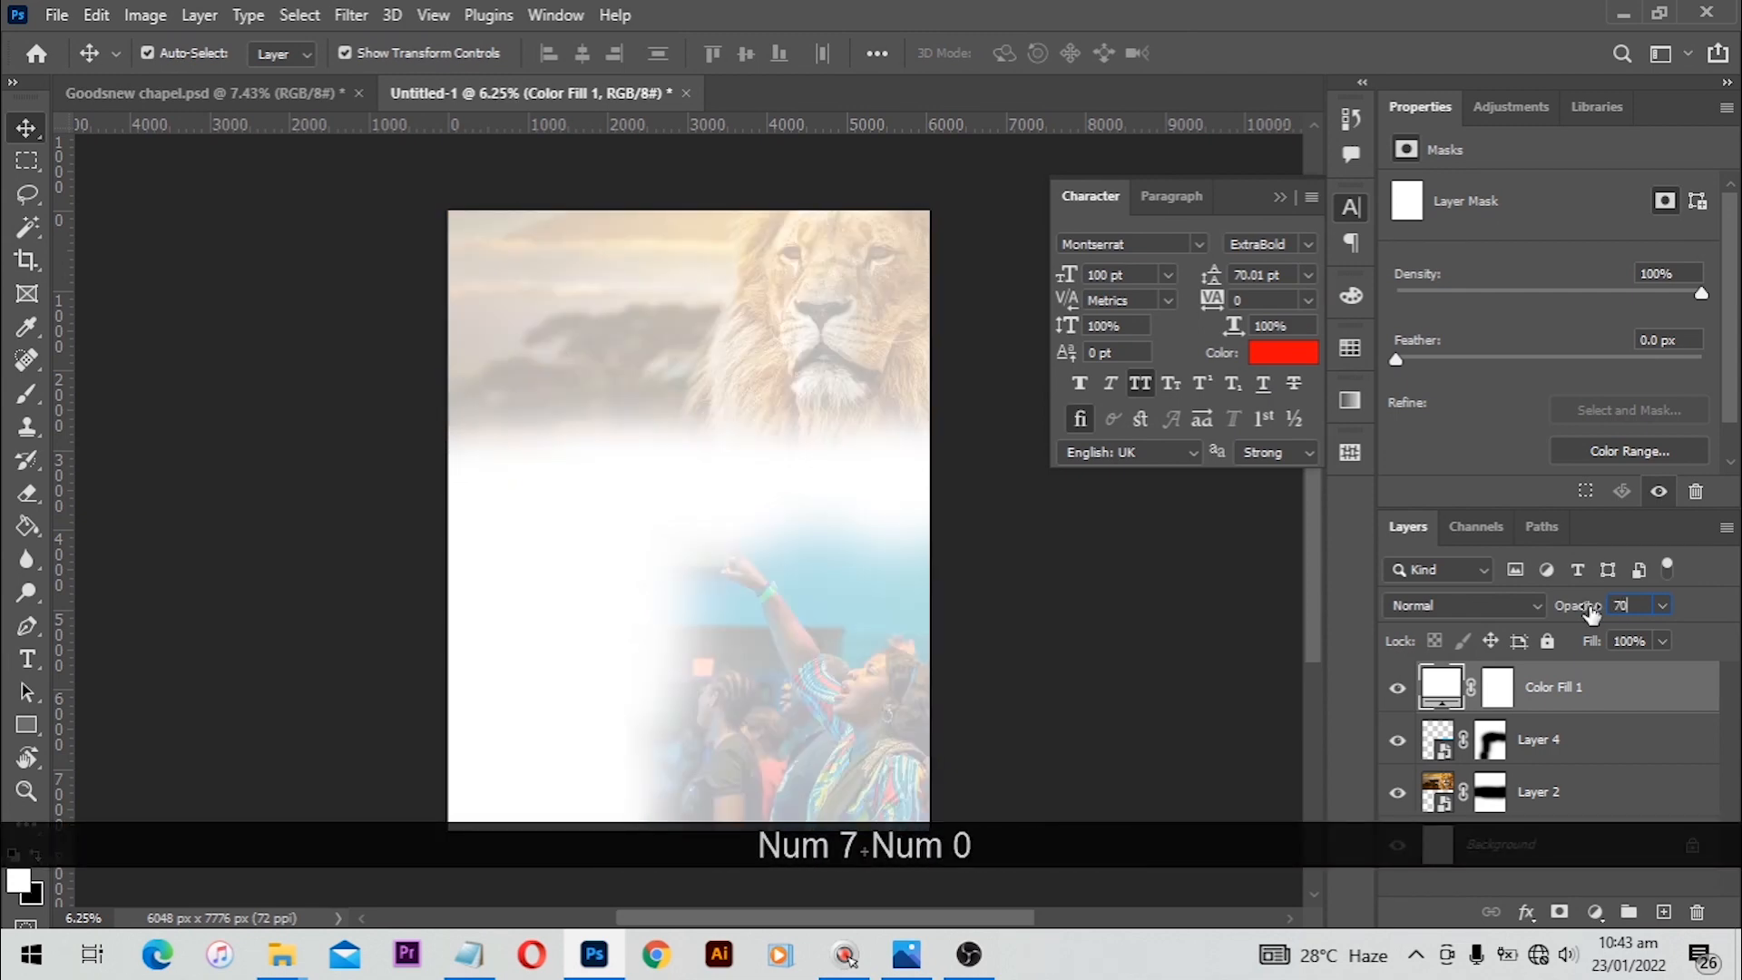
left_click(1078, 513)
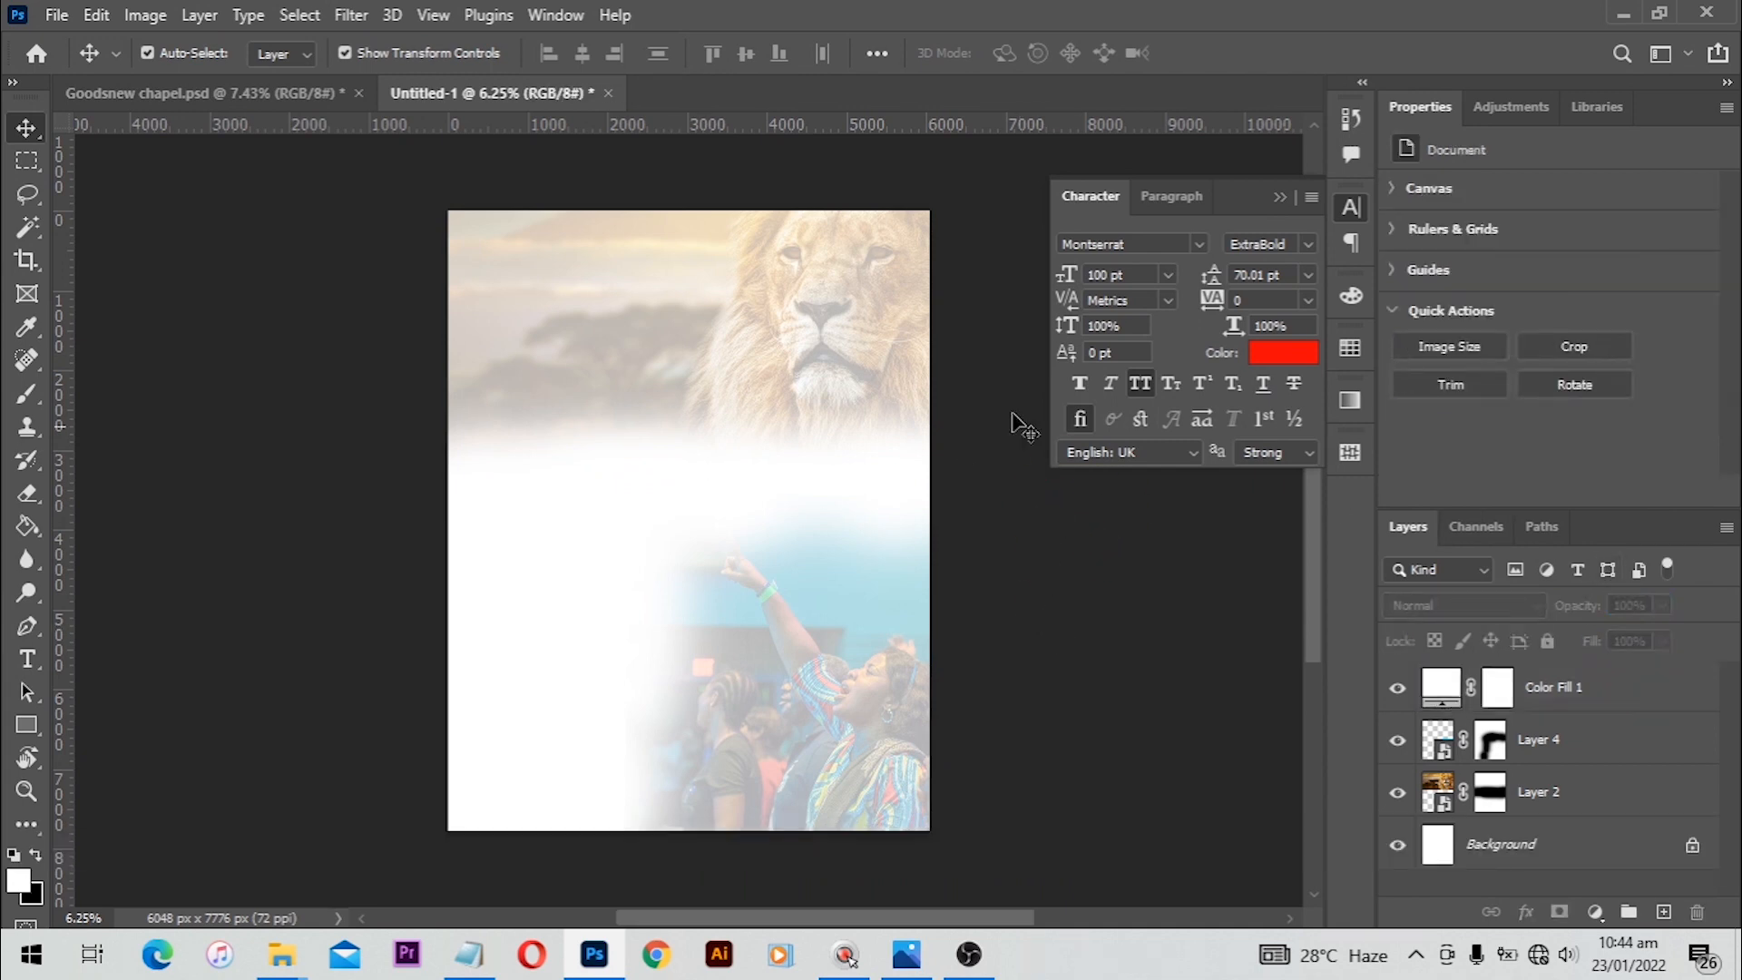
Step: Group the fill layer and both photo layers together
left_click(1587, 685)
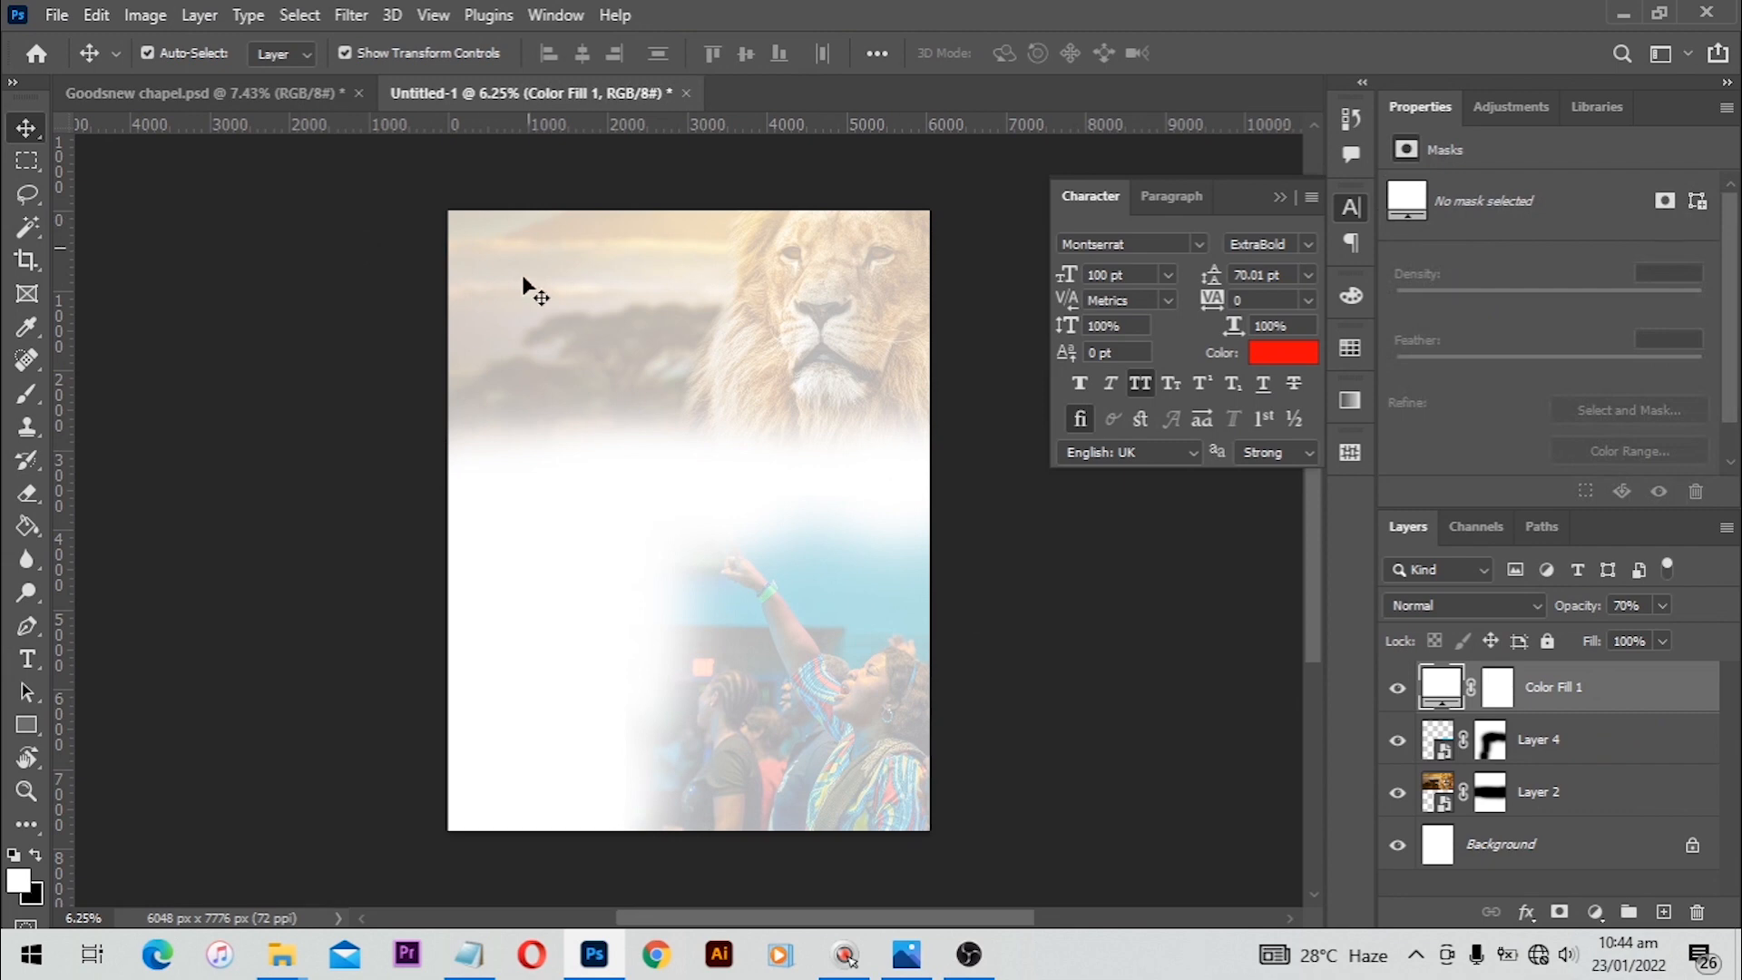
left_click(1590, 798, "shift")
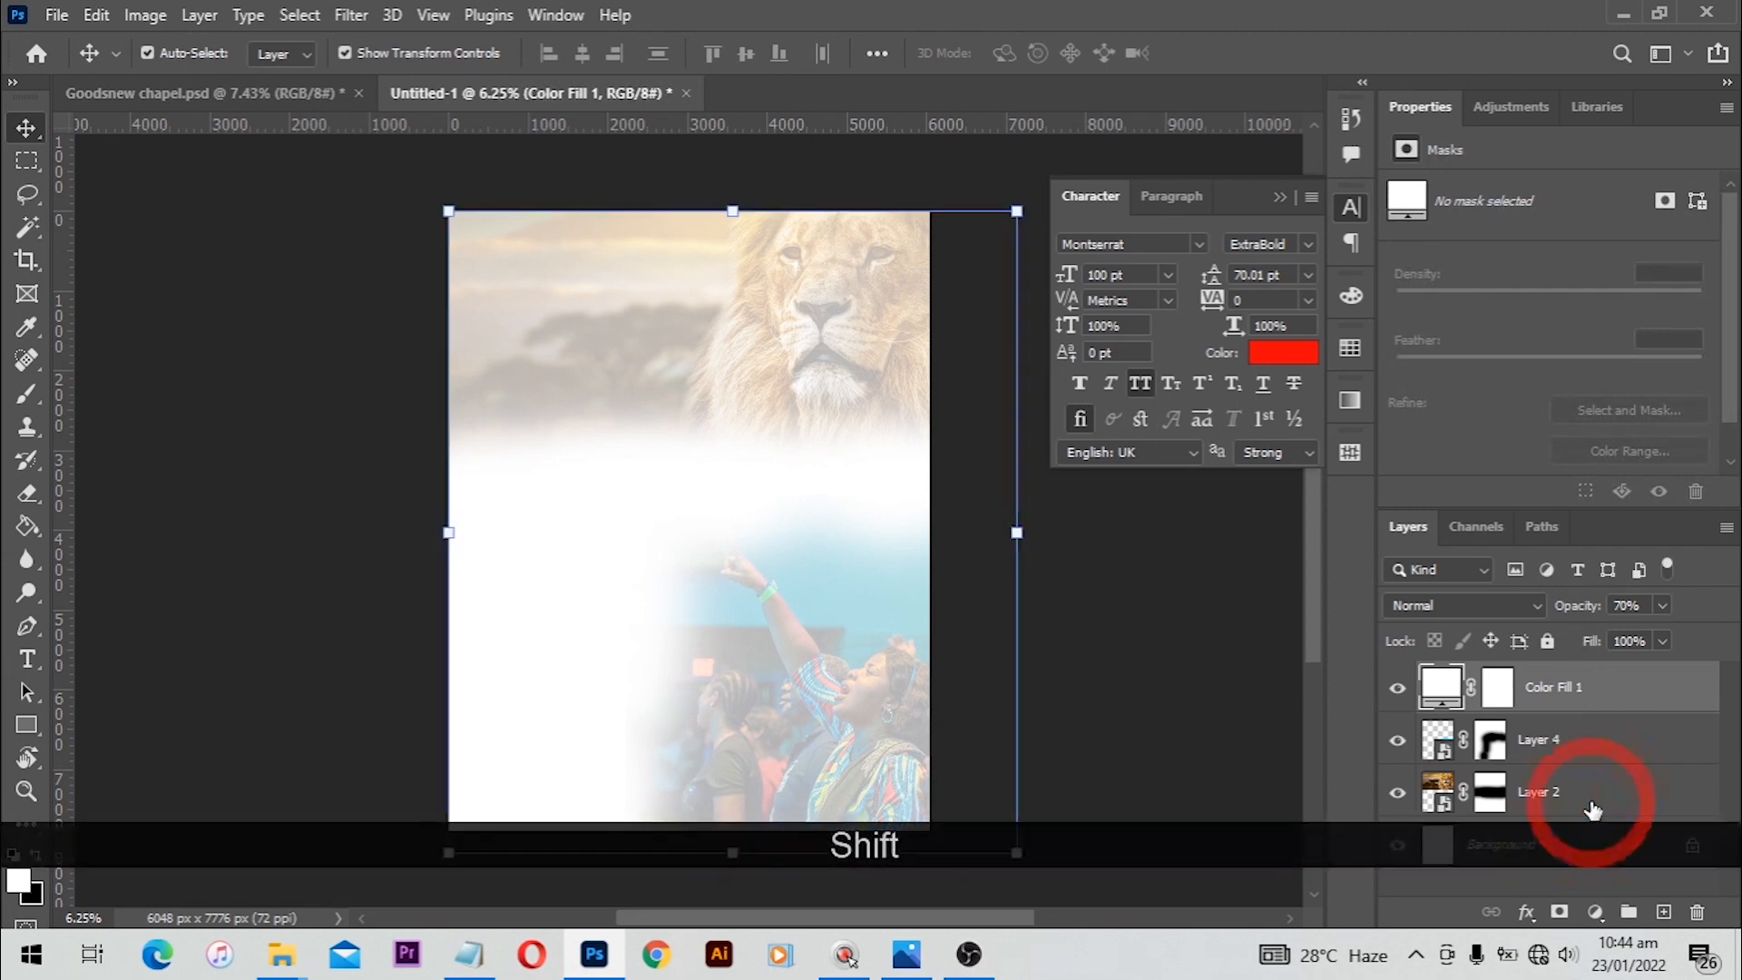
key("ctrl+shift+g")
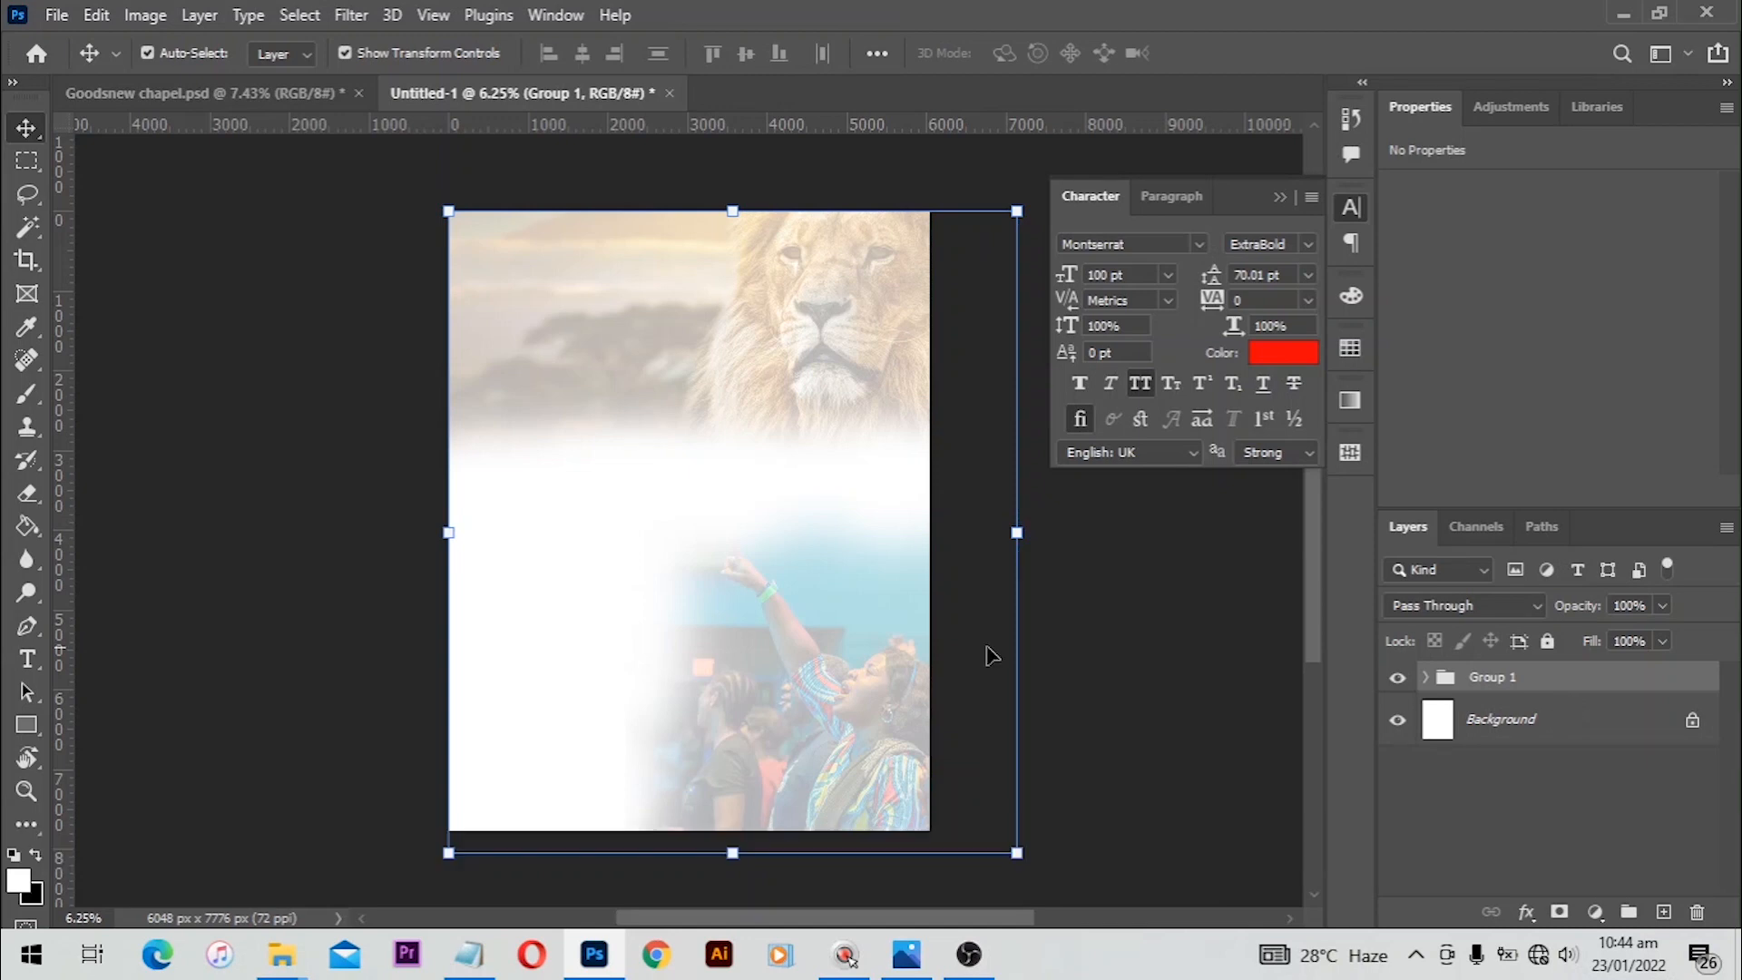
Step: Draw a circle about 4512 px wide with the Ellipse tool overlapping the canvas's left edge
left_click(29, 735)
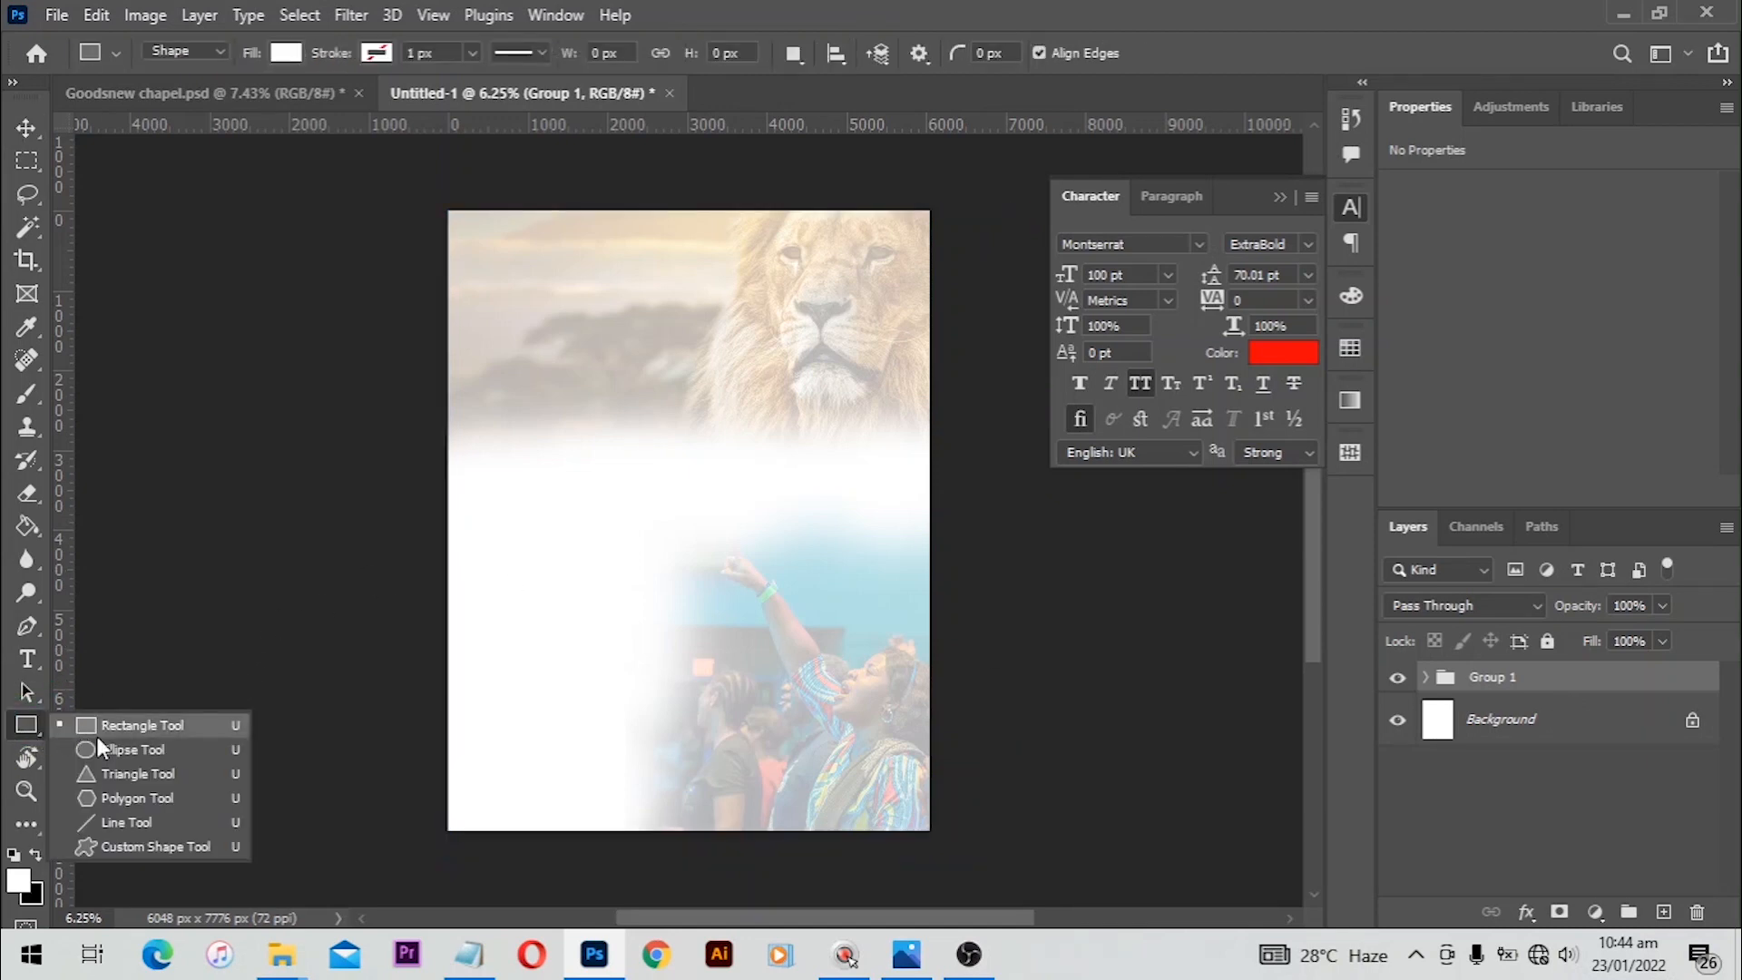
left_click(100, 749)
left_click_drag(362, 513, 711, 704)
key("shift")
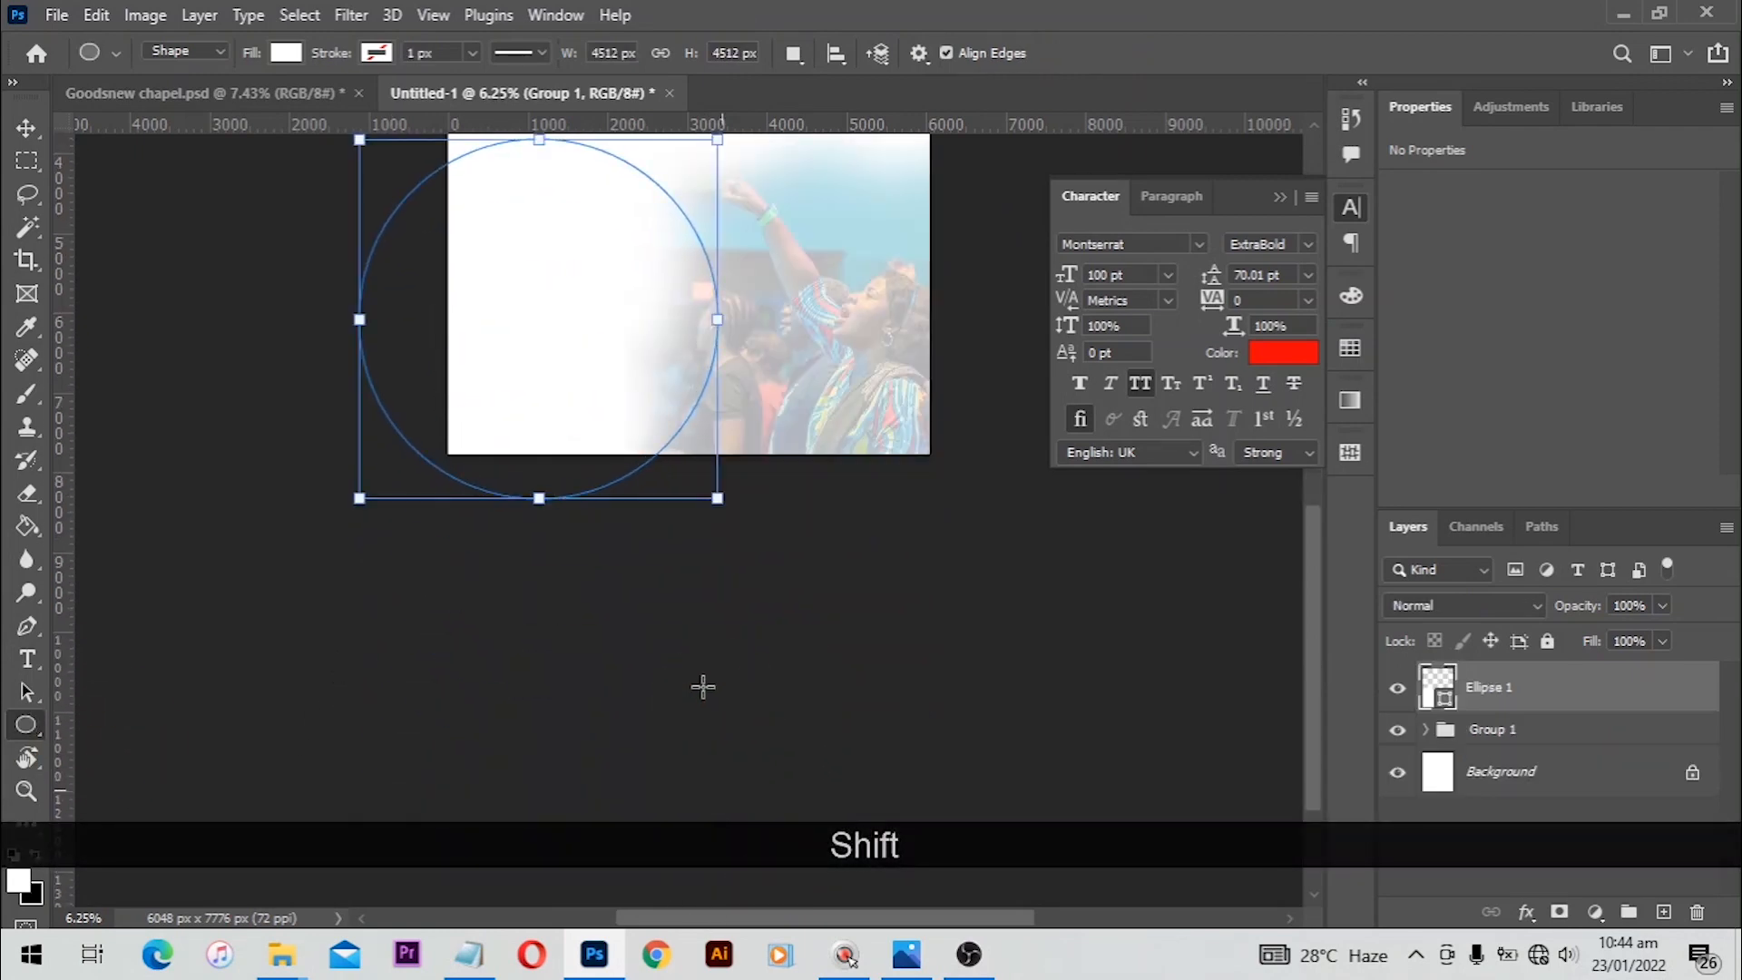
Step: Resize the circle proportionally to about 4816 px wide at the canvas's lower-left edge
scroll(661, 505, "up", 3)
key("space")
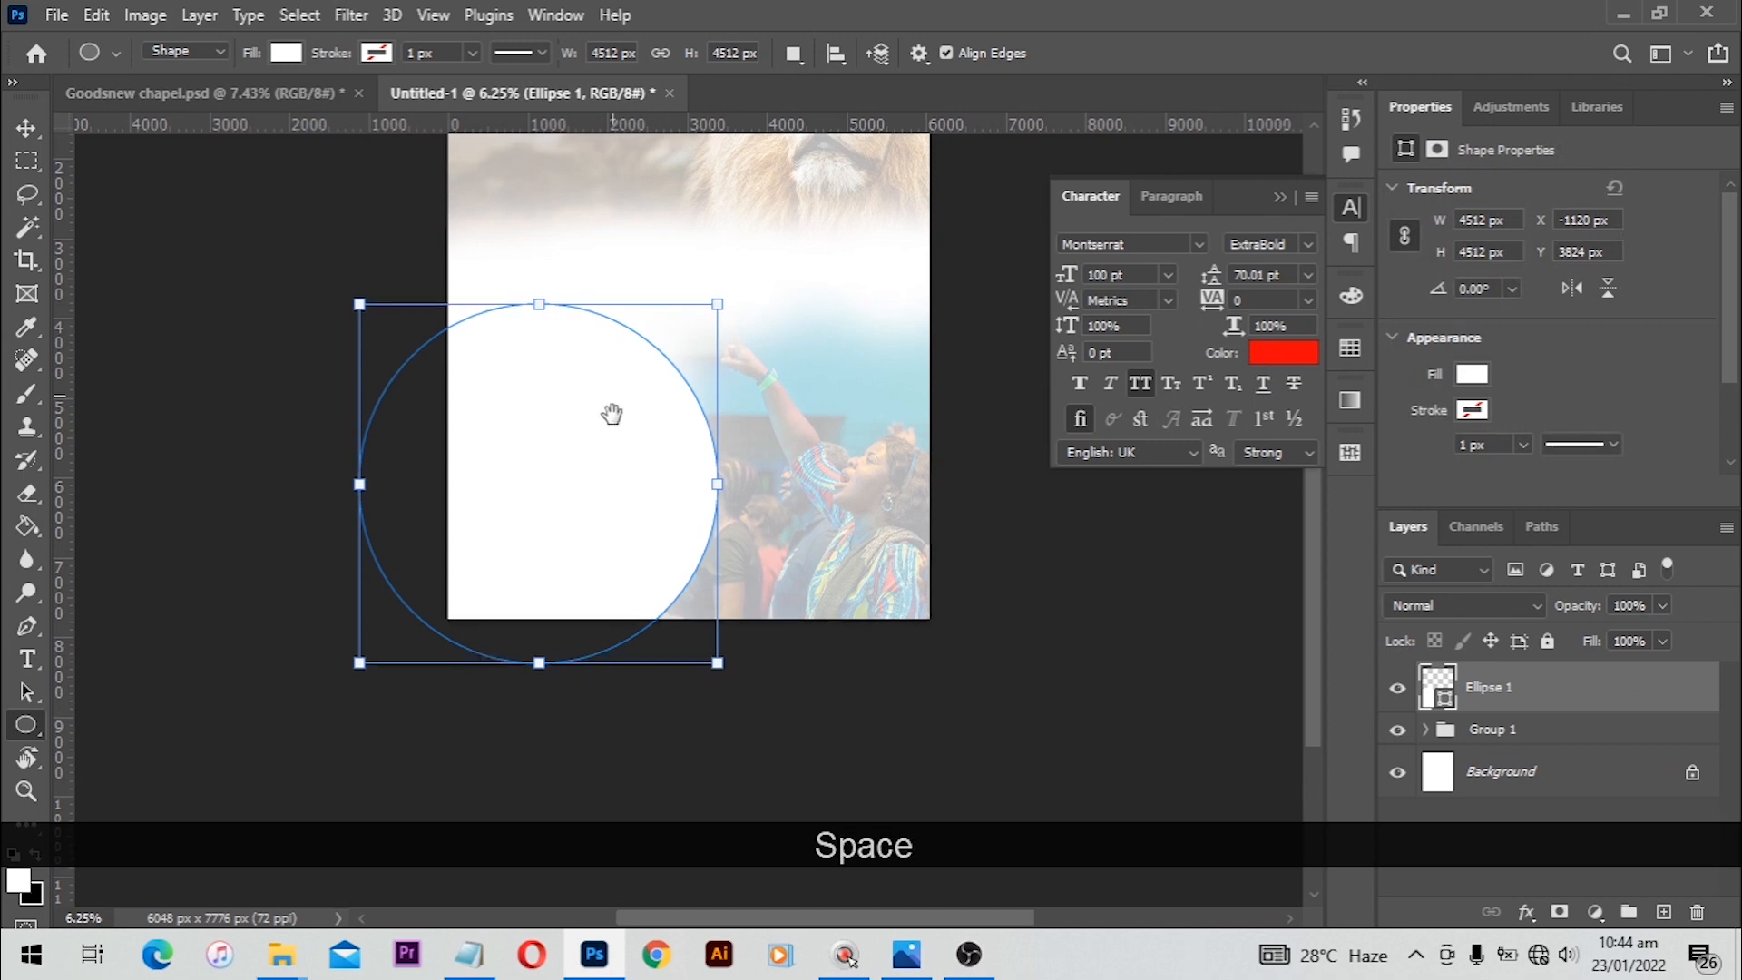
left_click_drag(610, 412, 633, 565)
mouse_move(741, 472)
left_mouse_down()
mouse_move(786, 453)
mouse_move(767, 452)
left_mouse_up()
key("shift")
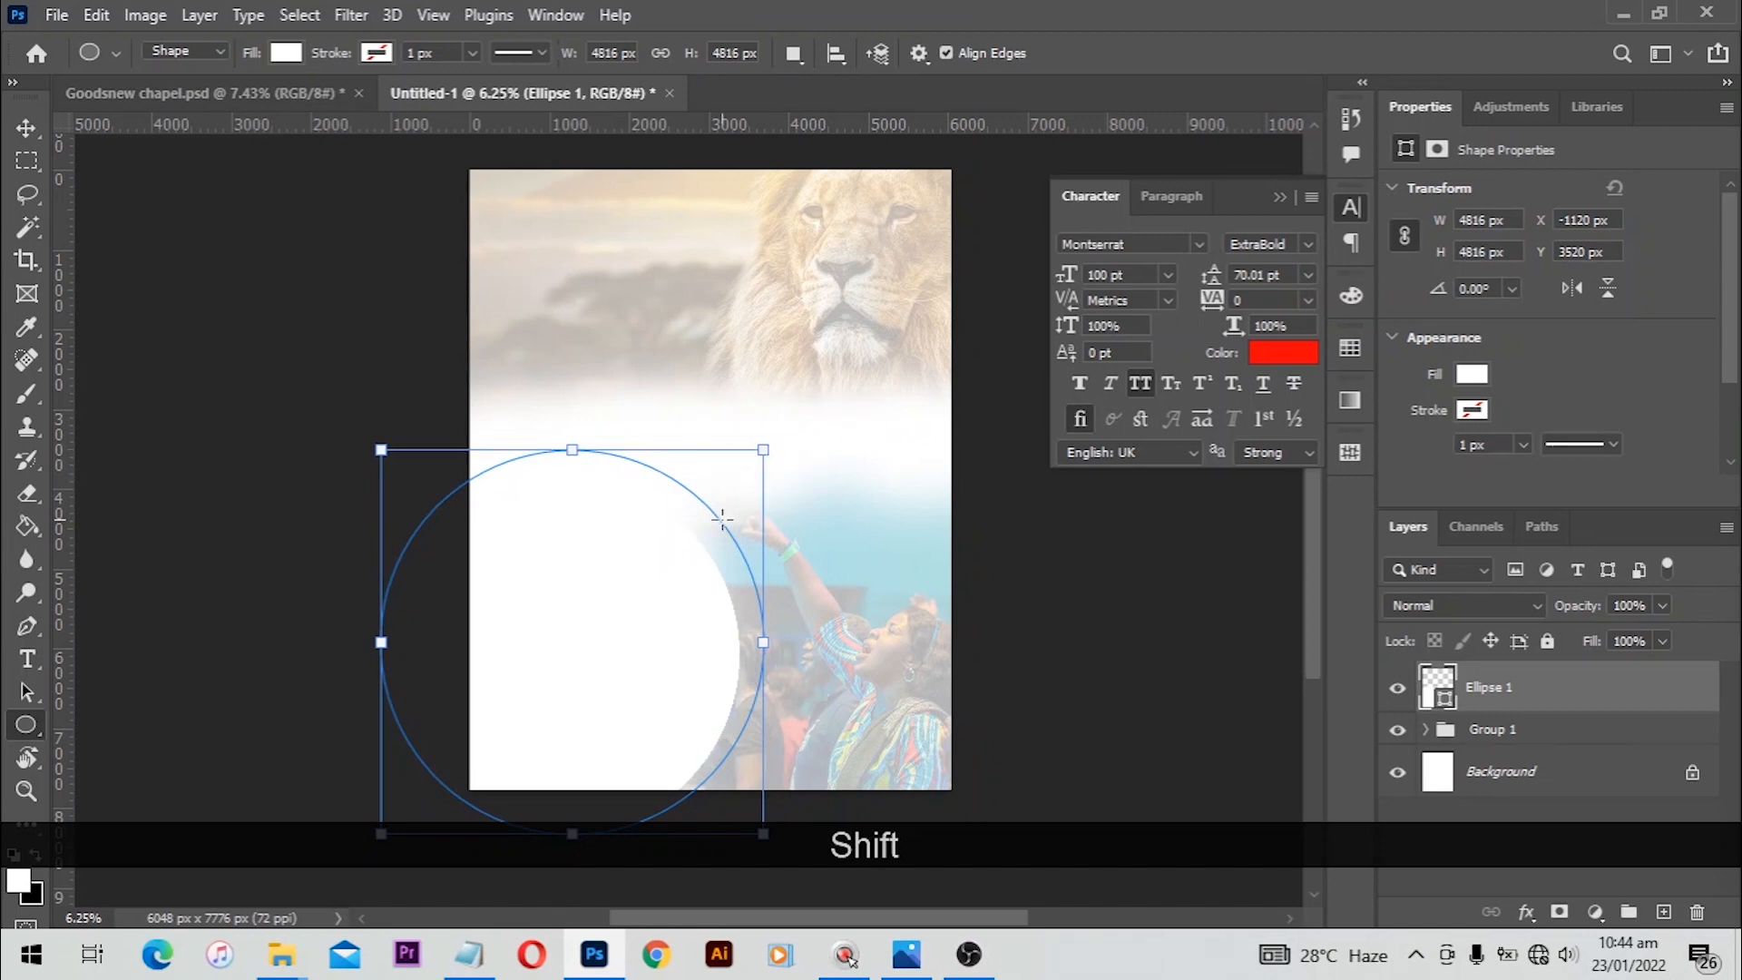
Step: Duplicate the circle layer and scale the copy down to about 57% inside the original circle
left_click(24, 130)
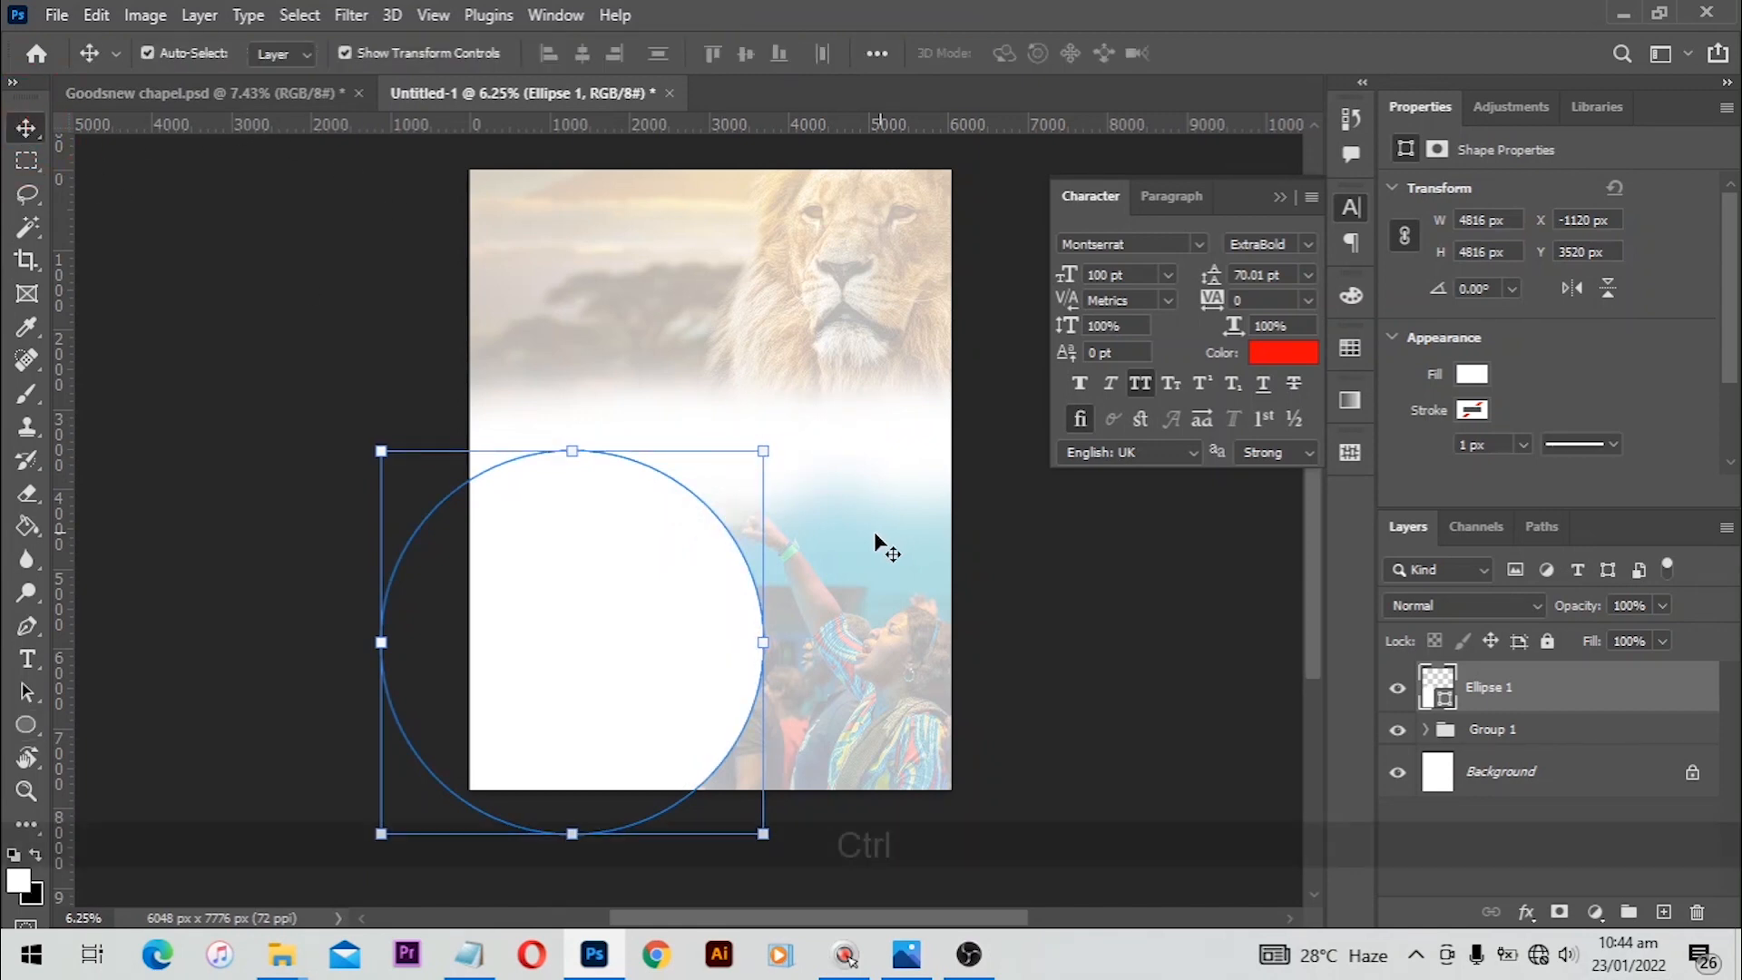
key("ctrl+j")
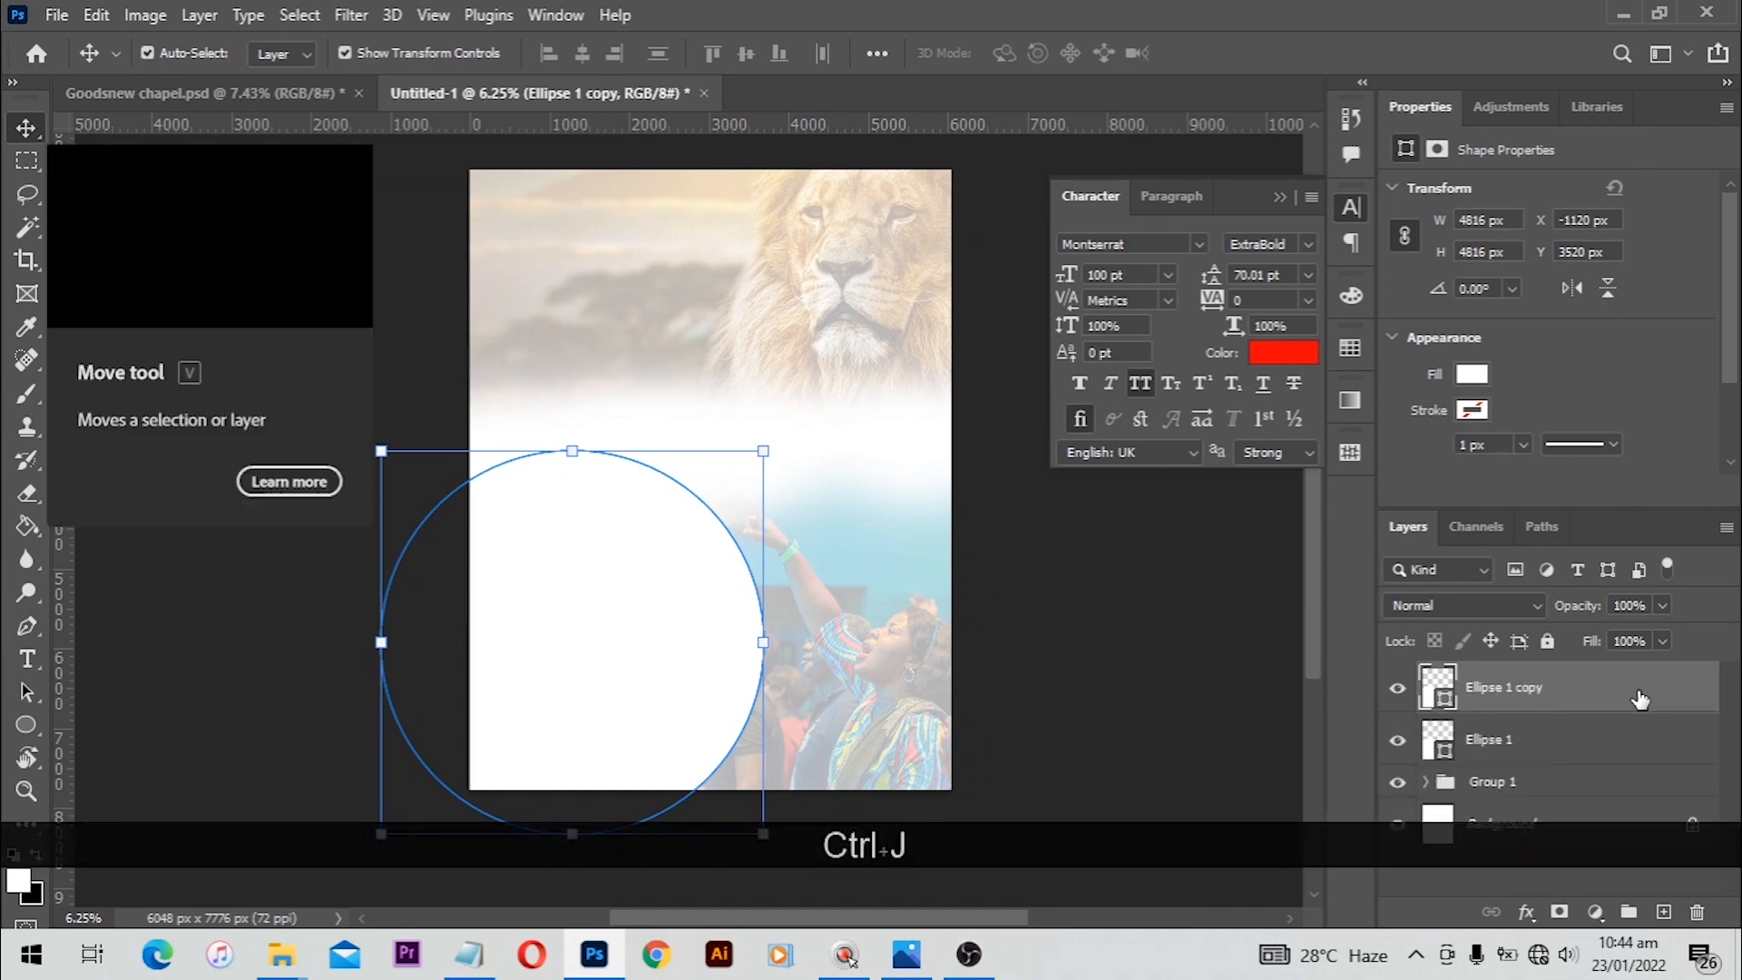
key("alt")
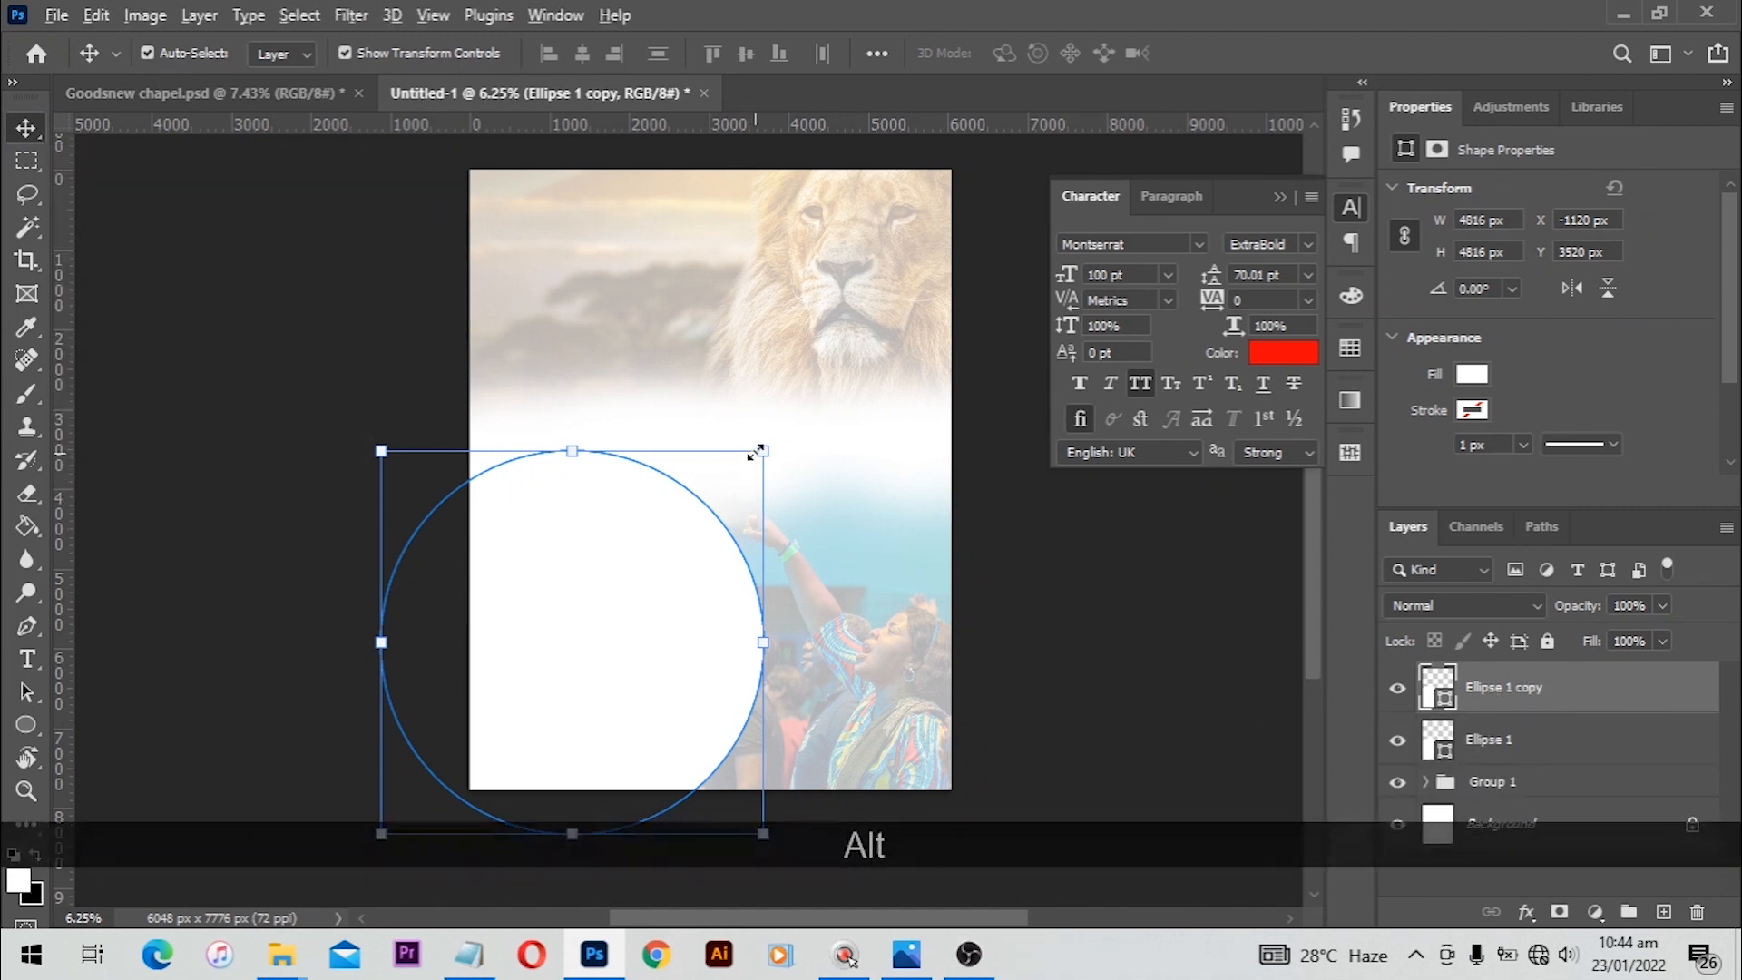
left_click_drag(753, 456, 680, 533)
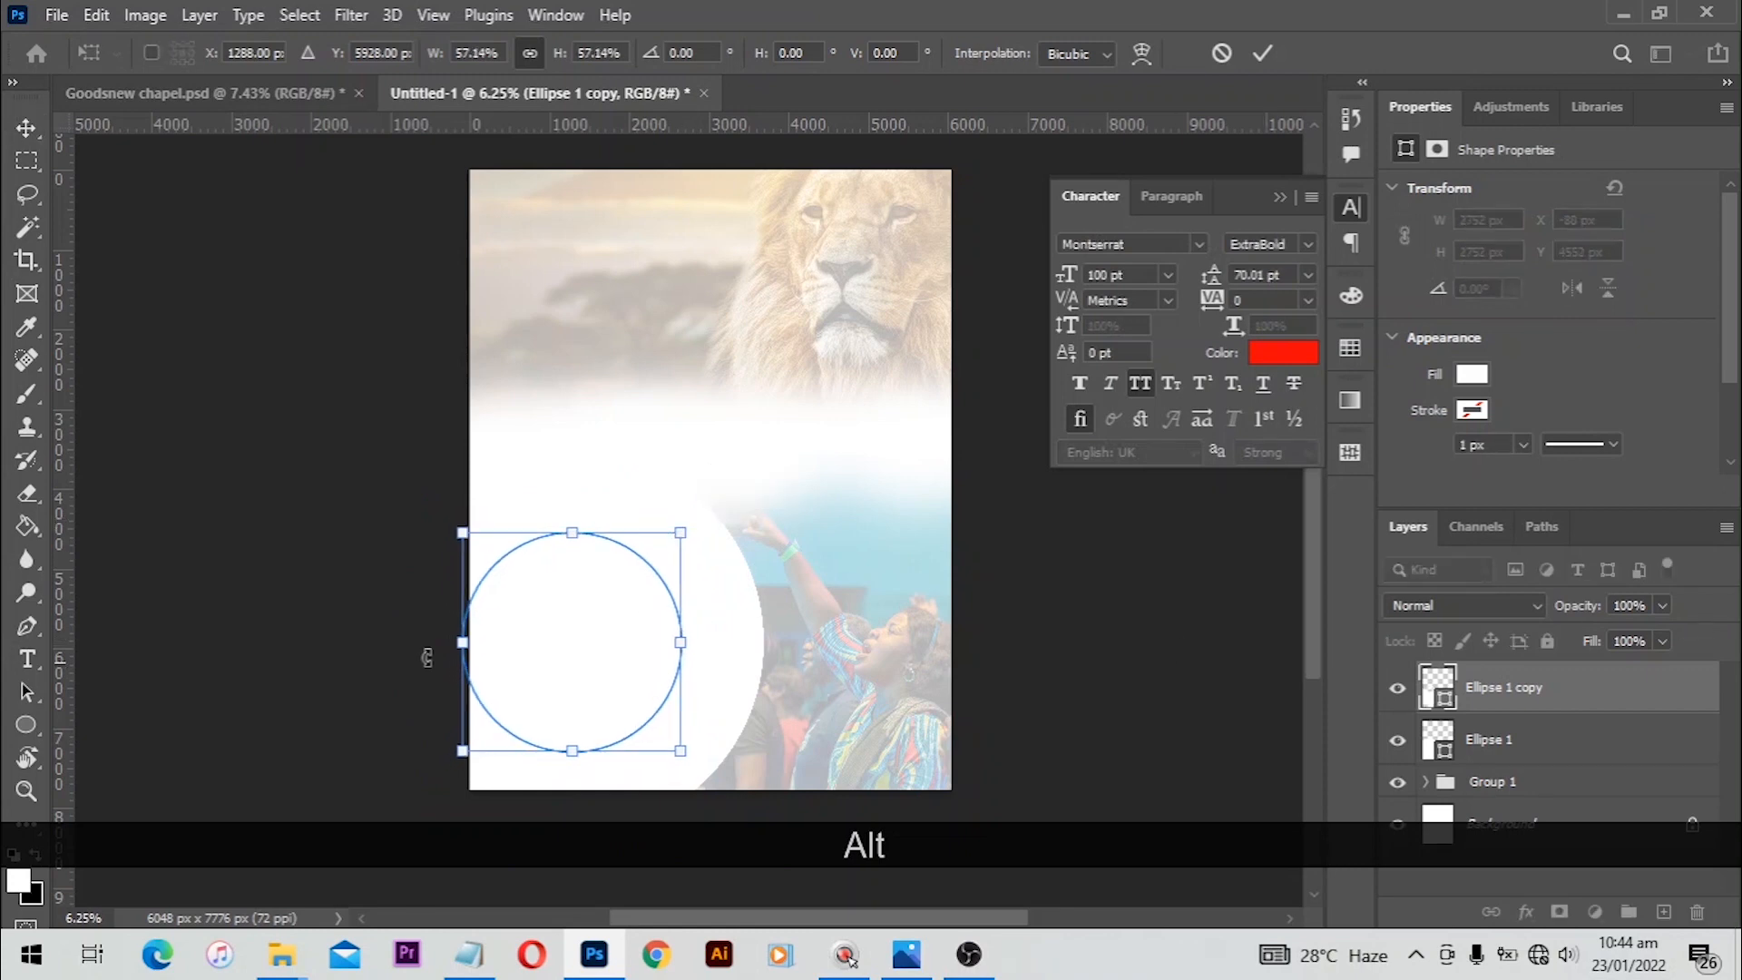
double_click(552, 647)
Step: Change the larger circle's fill colour to a light grey sampled from the canvas
double_click(1437, 738)
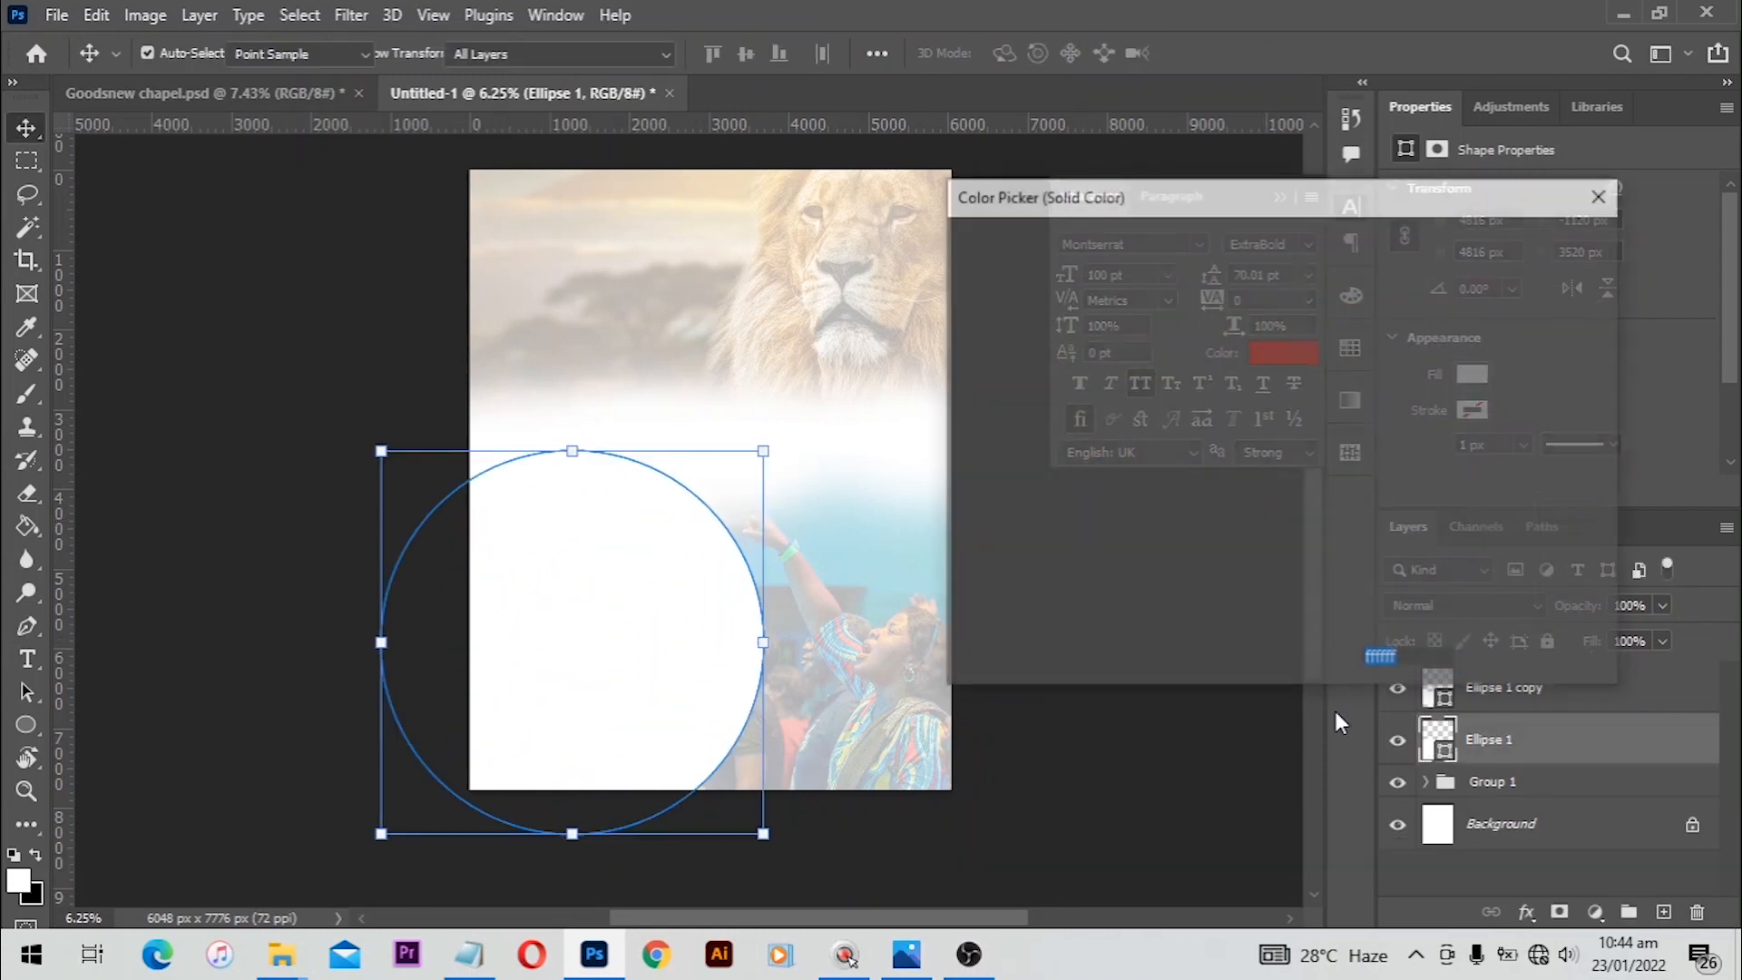
left_click_drag(982, 293, 949, 289)
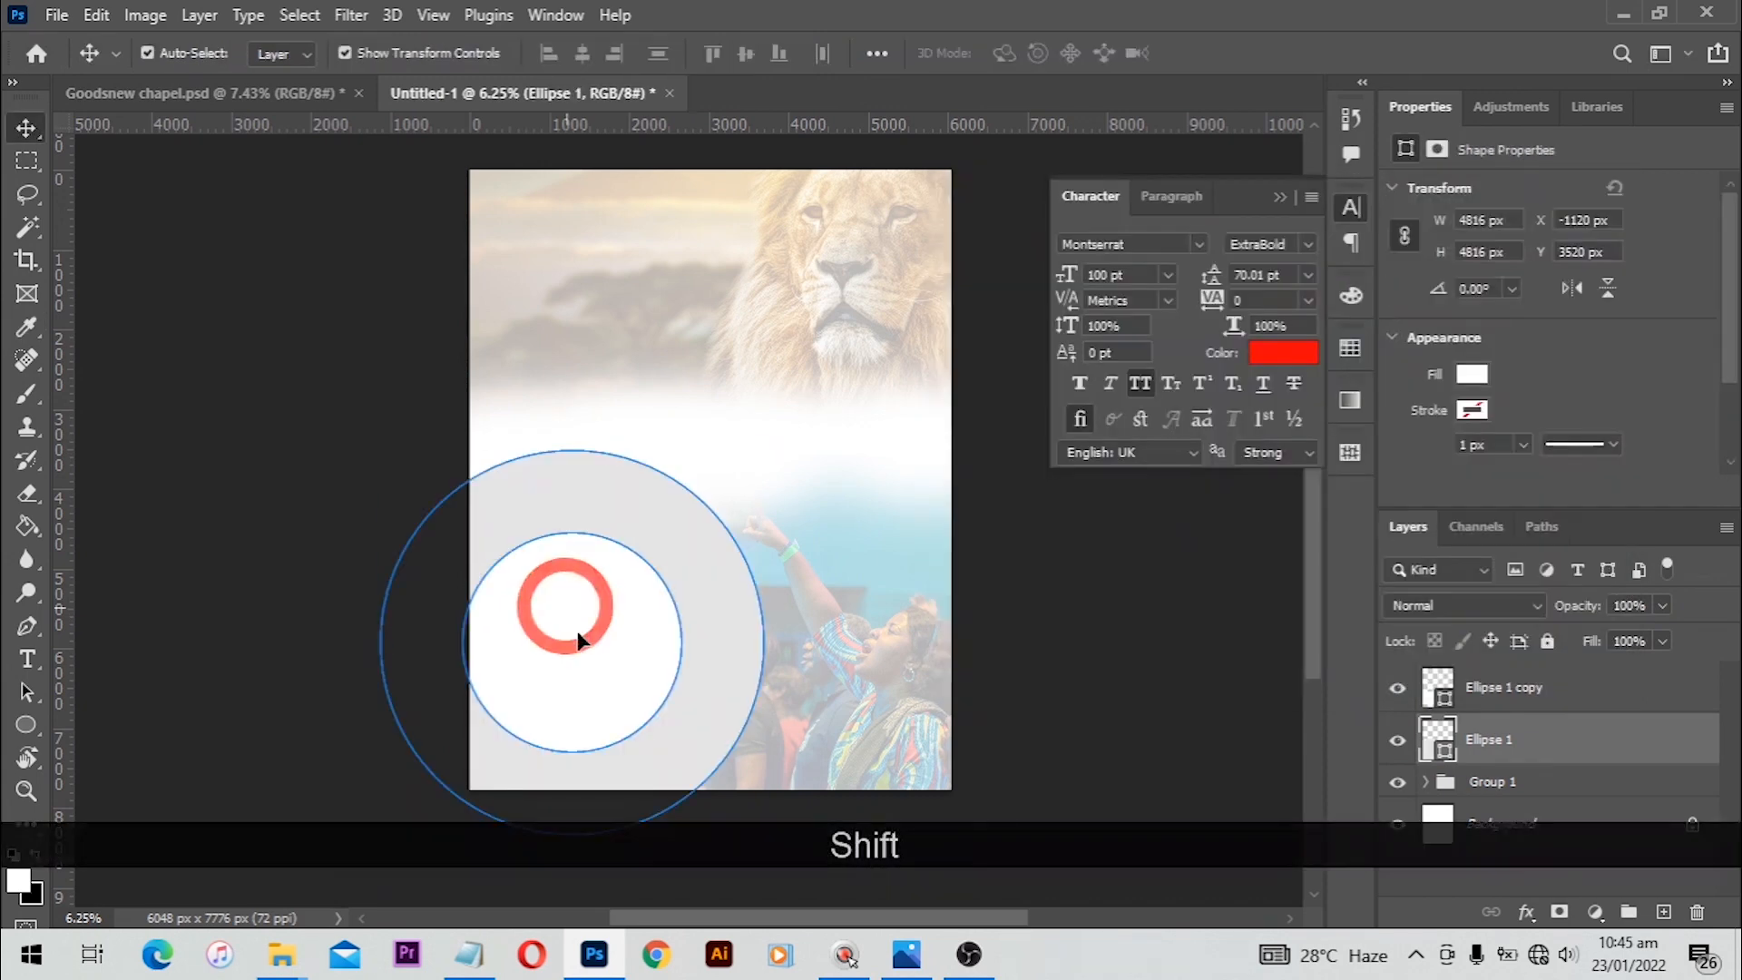
left_click(577, 634, "shift")
left_click_drag(588, 642, 605, 681)
left_click(426, 805)
Step: Place the orange lens flare image from the project folder into the flyer
mouse_move(281, 962)
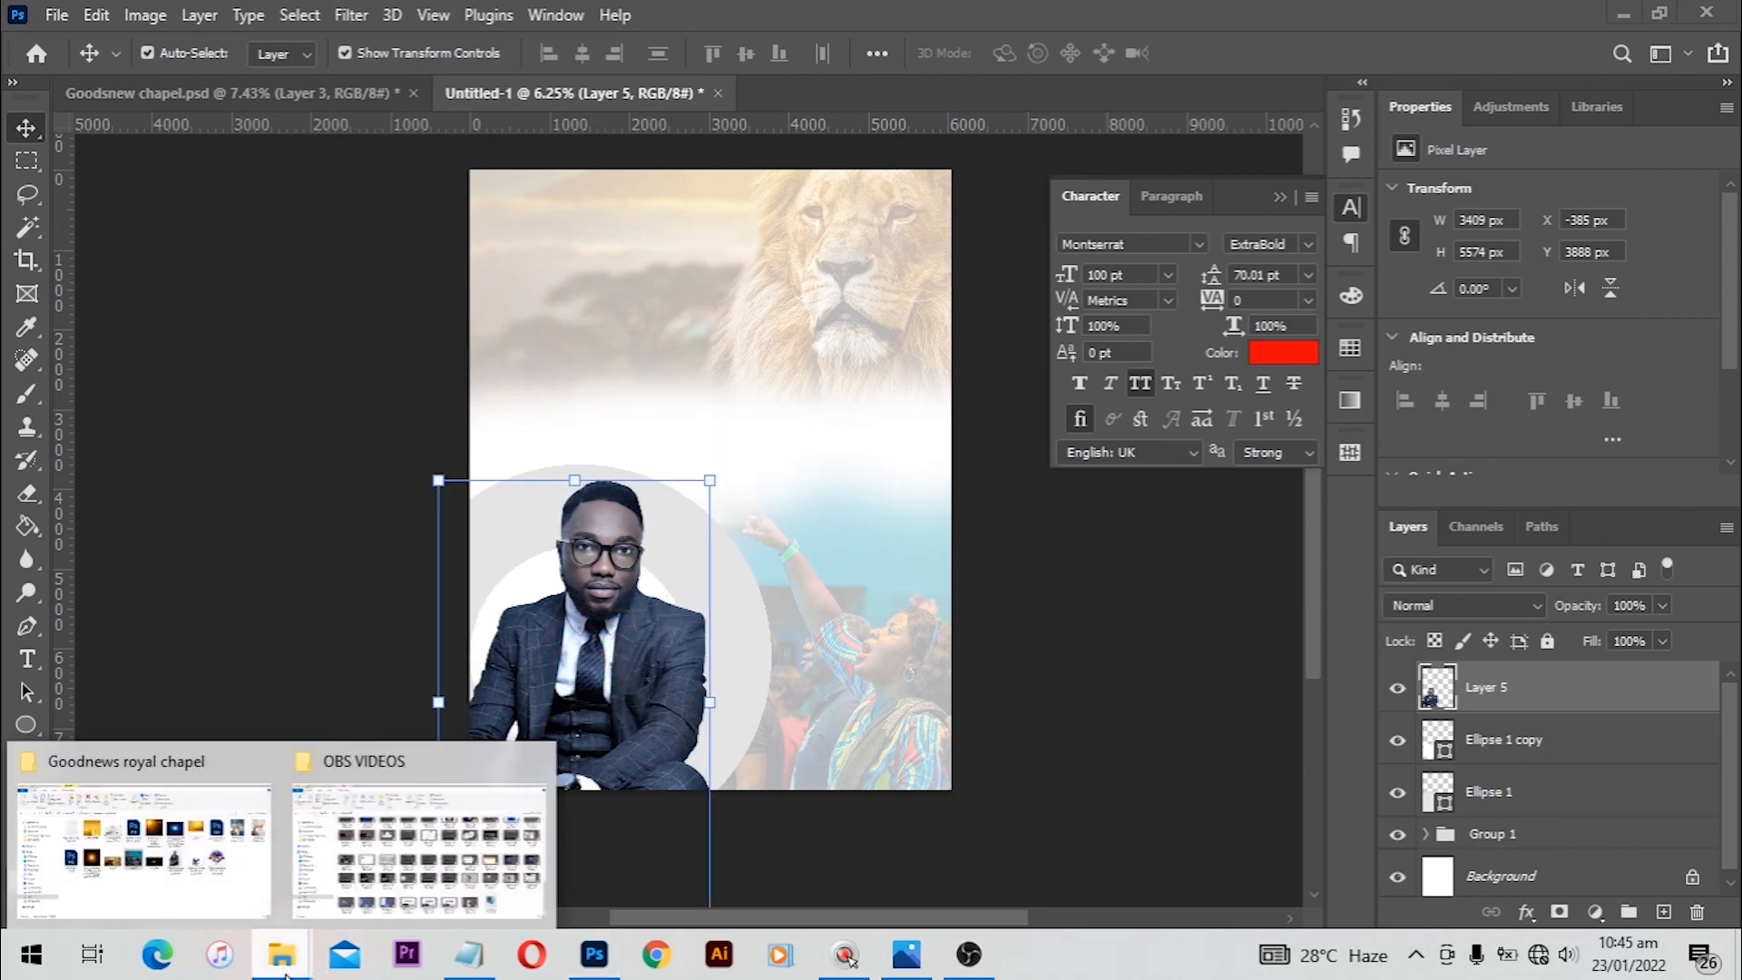
left_click(171, 884)
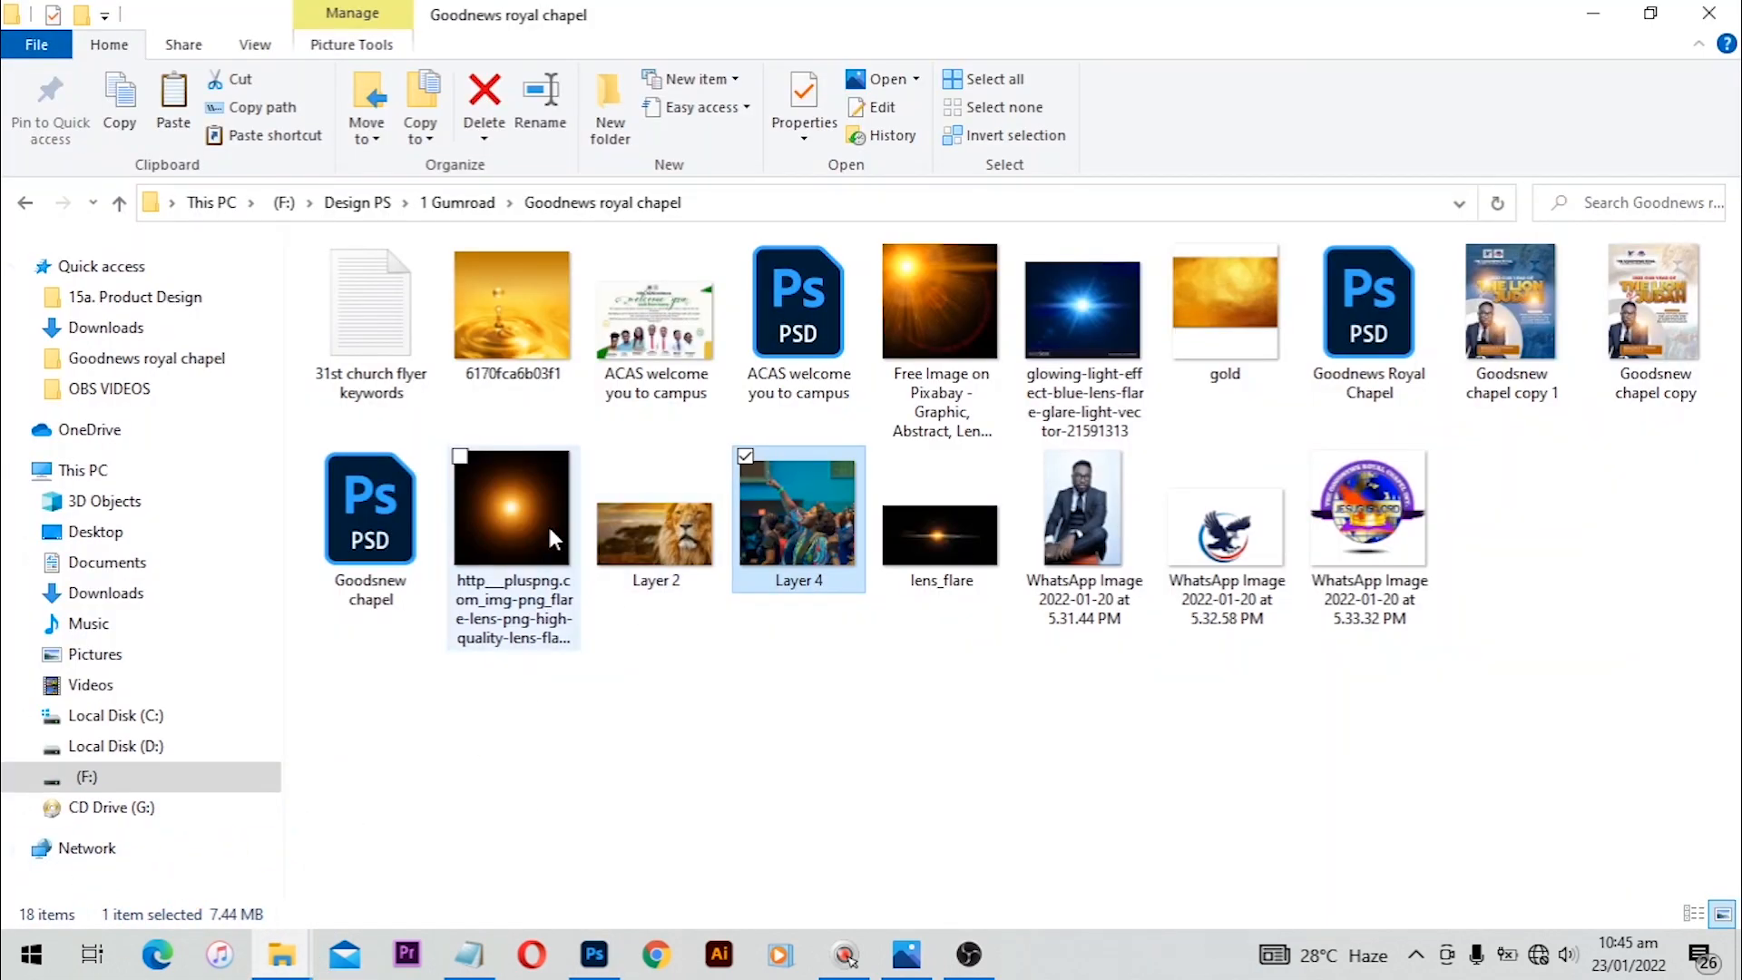
double_click(504, 501)
left_click_drag(637, 859, 625, 907)
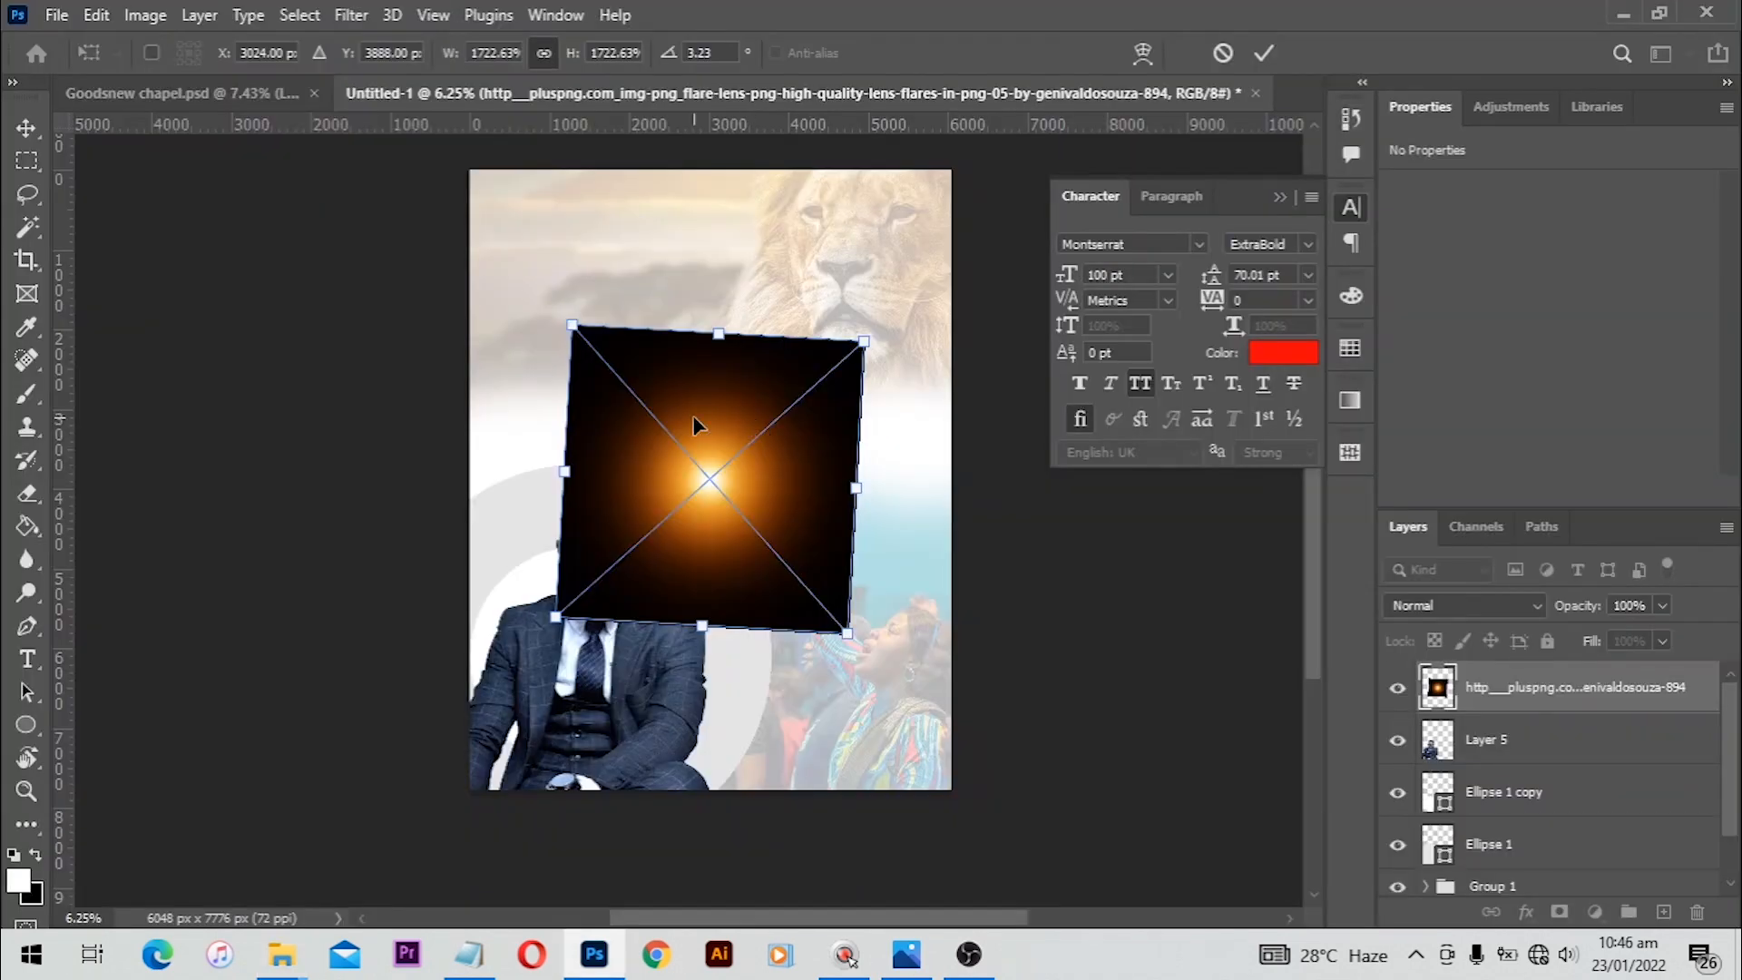
key("Return")
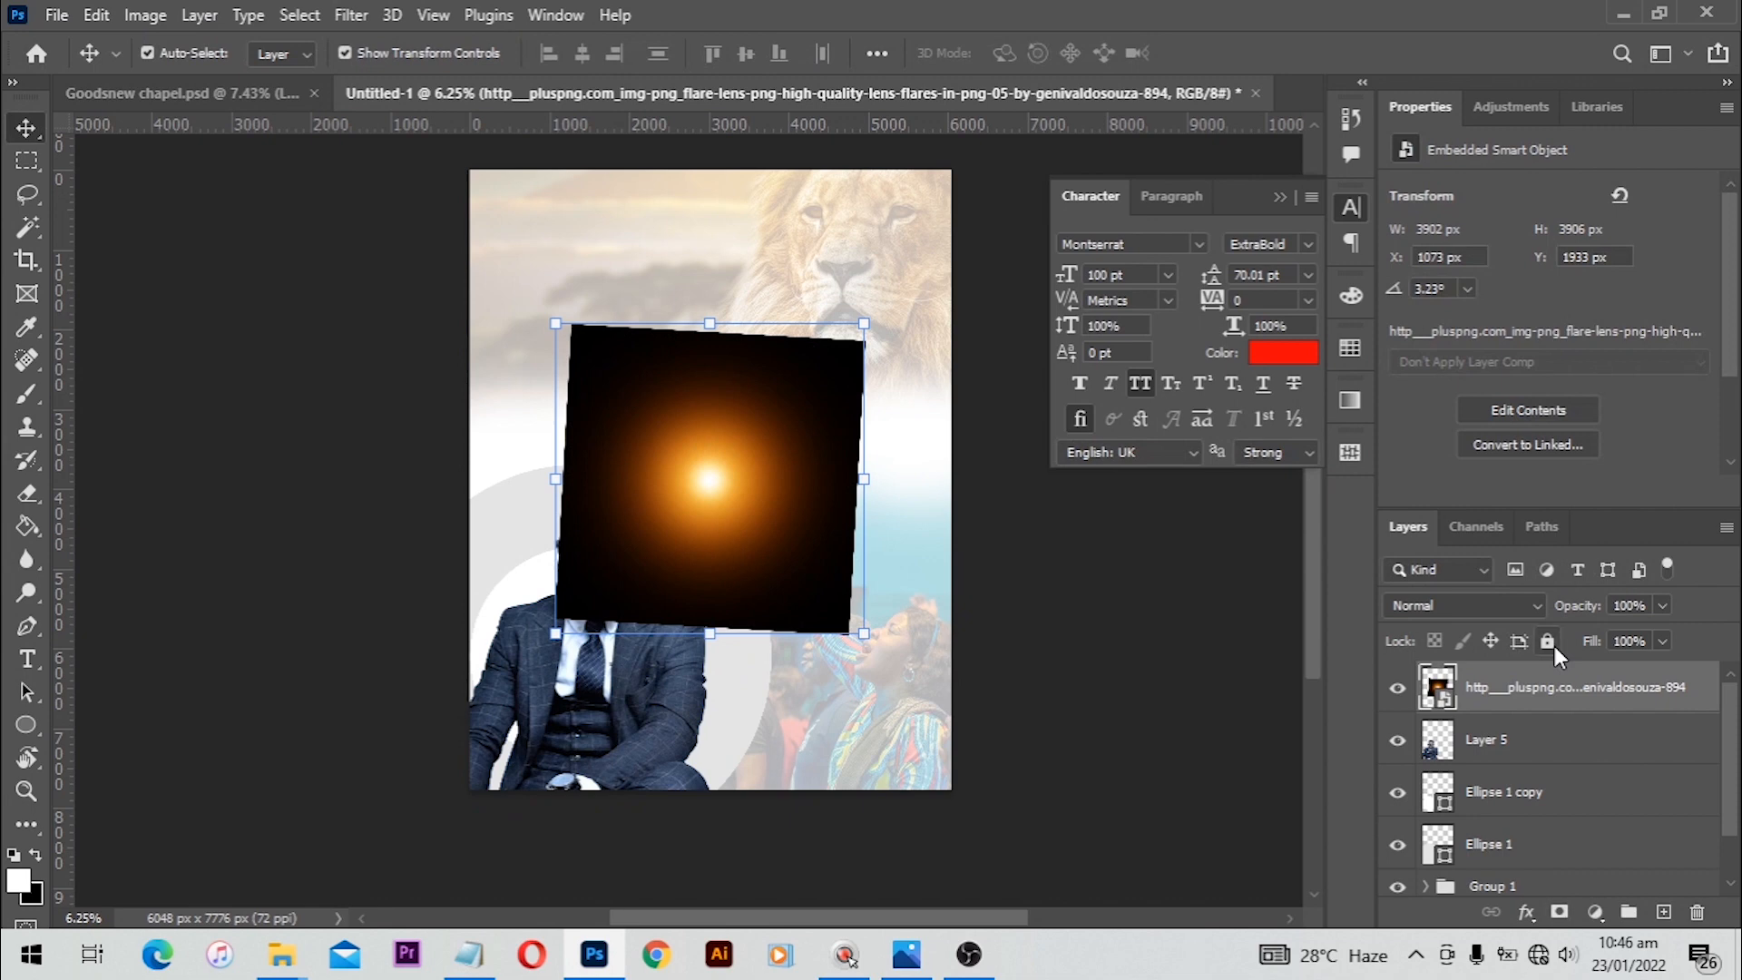
Step: Set the lens flare's blend mode to Screen, move it onto the man's shoulder and enlarge it
left_click(1445, 603)
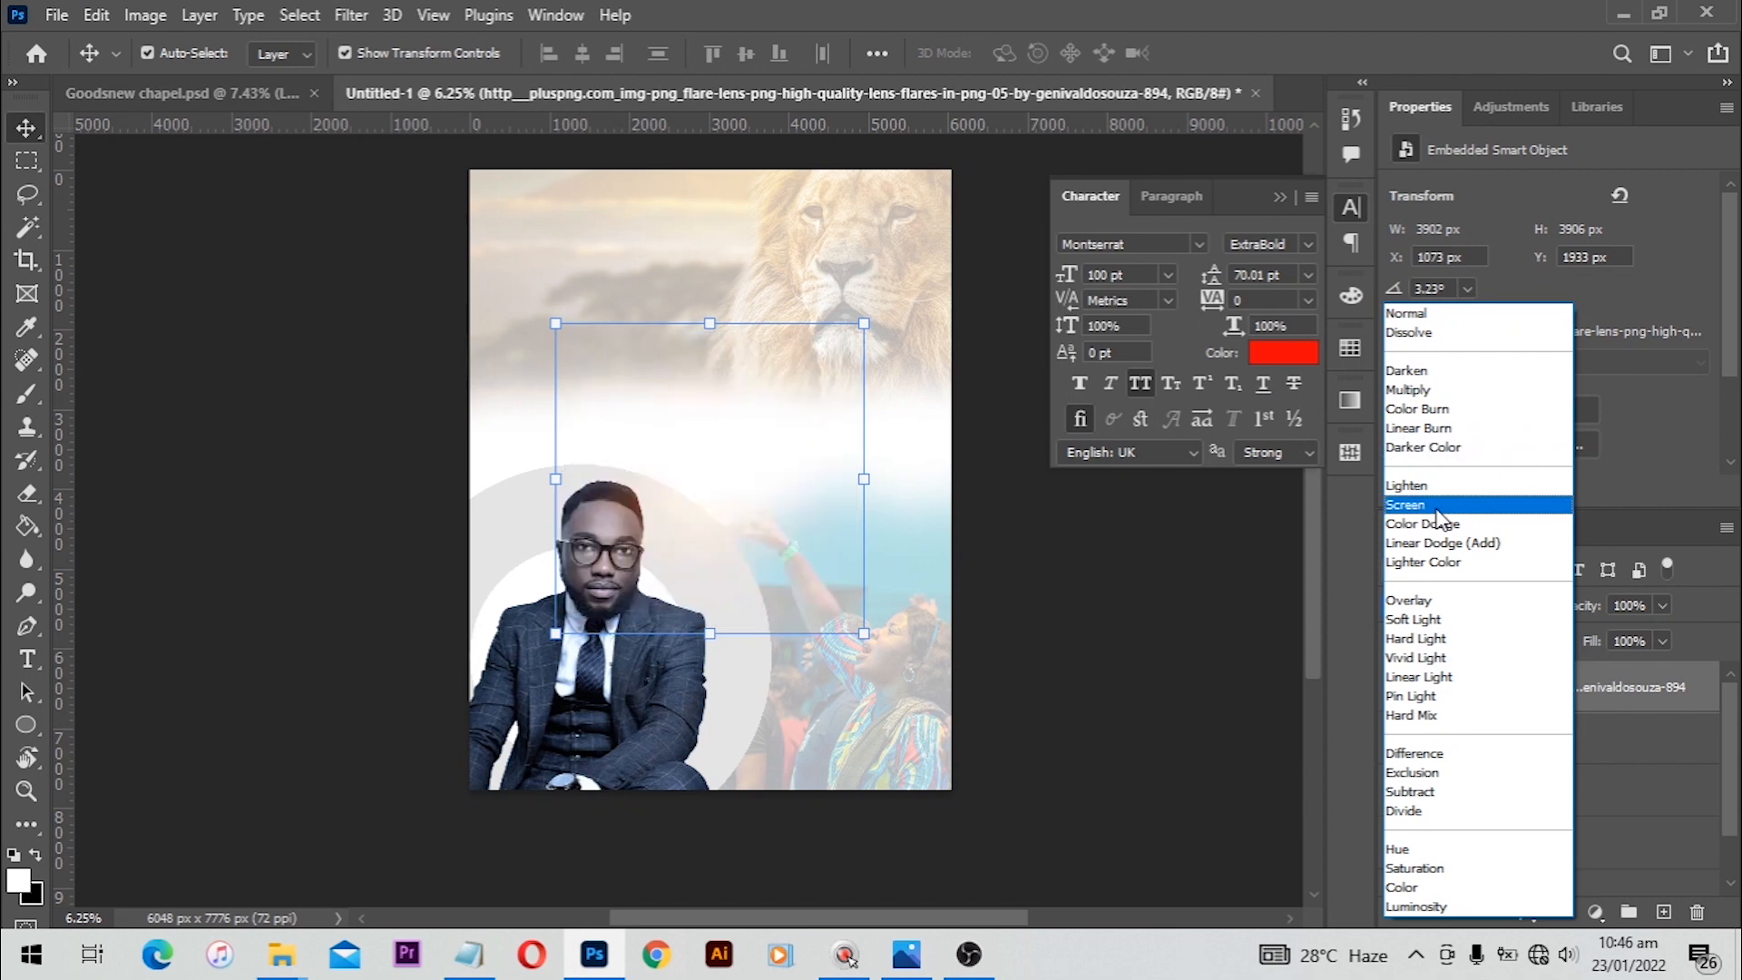
left_click(1437, 514)
key("ctrl")
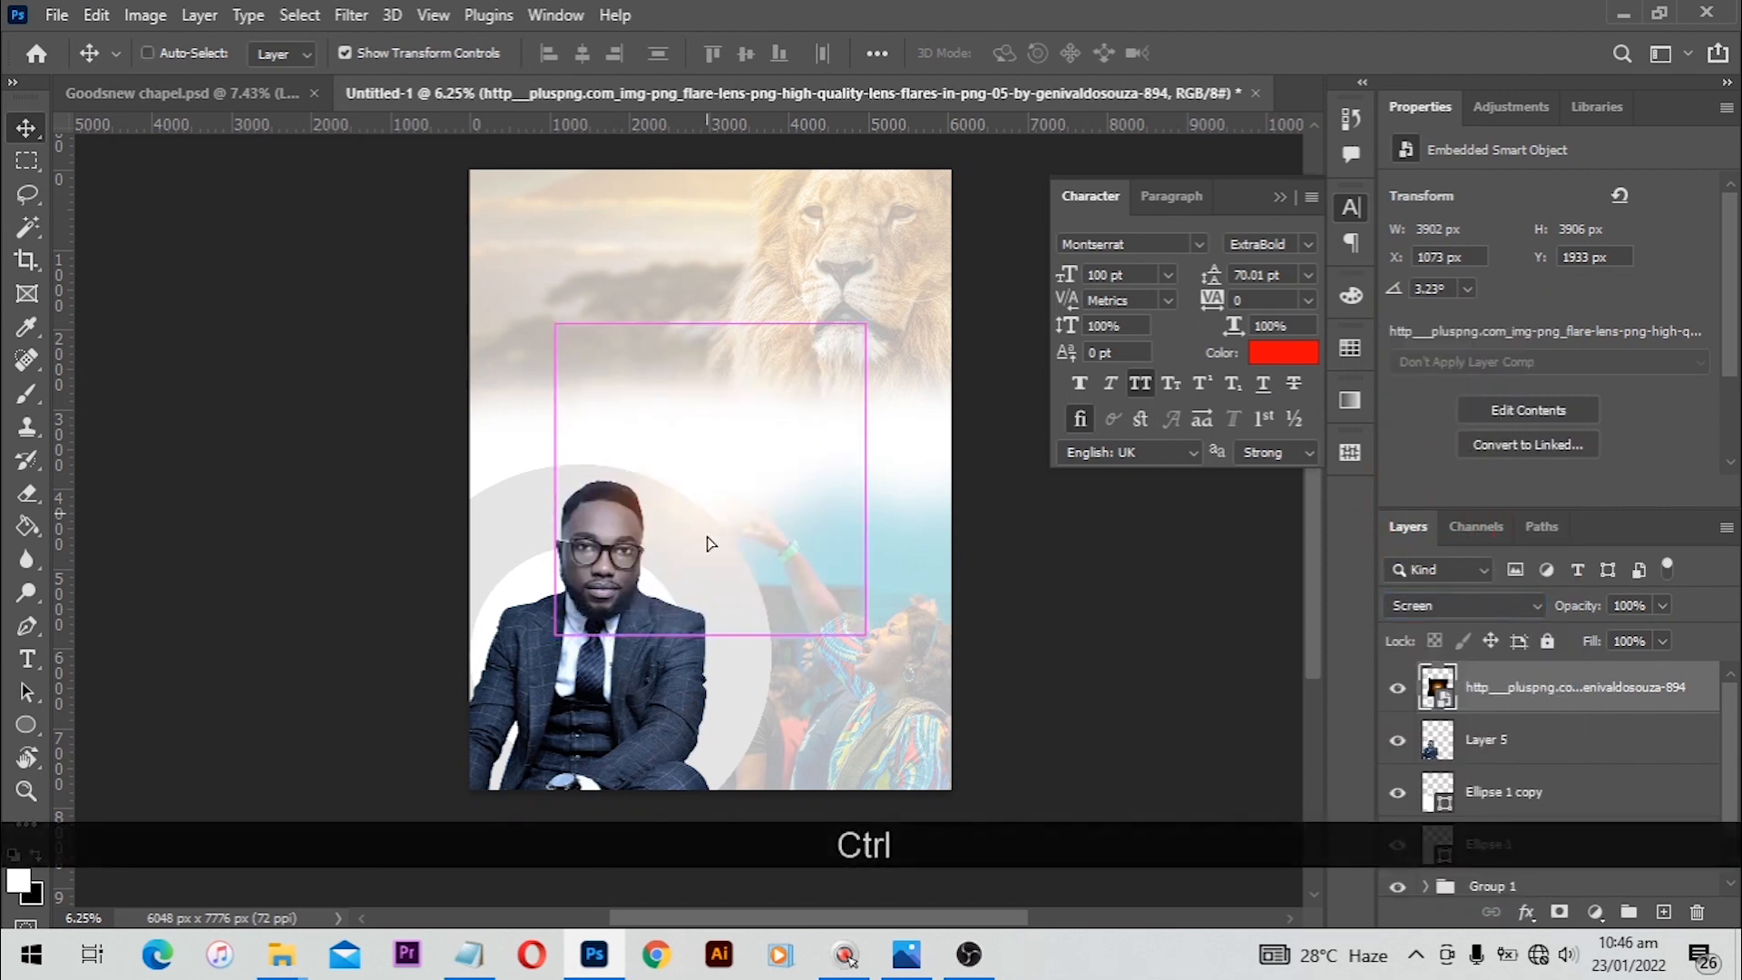
left_click_drag(710, 583, 673, 622)
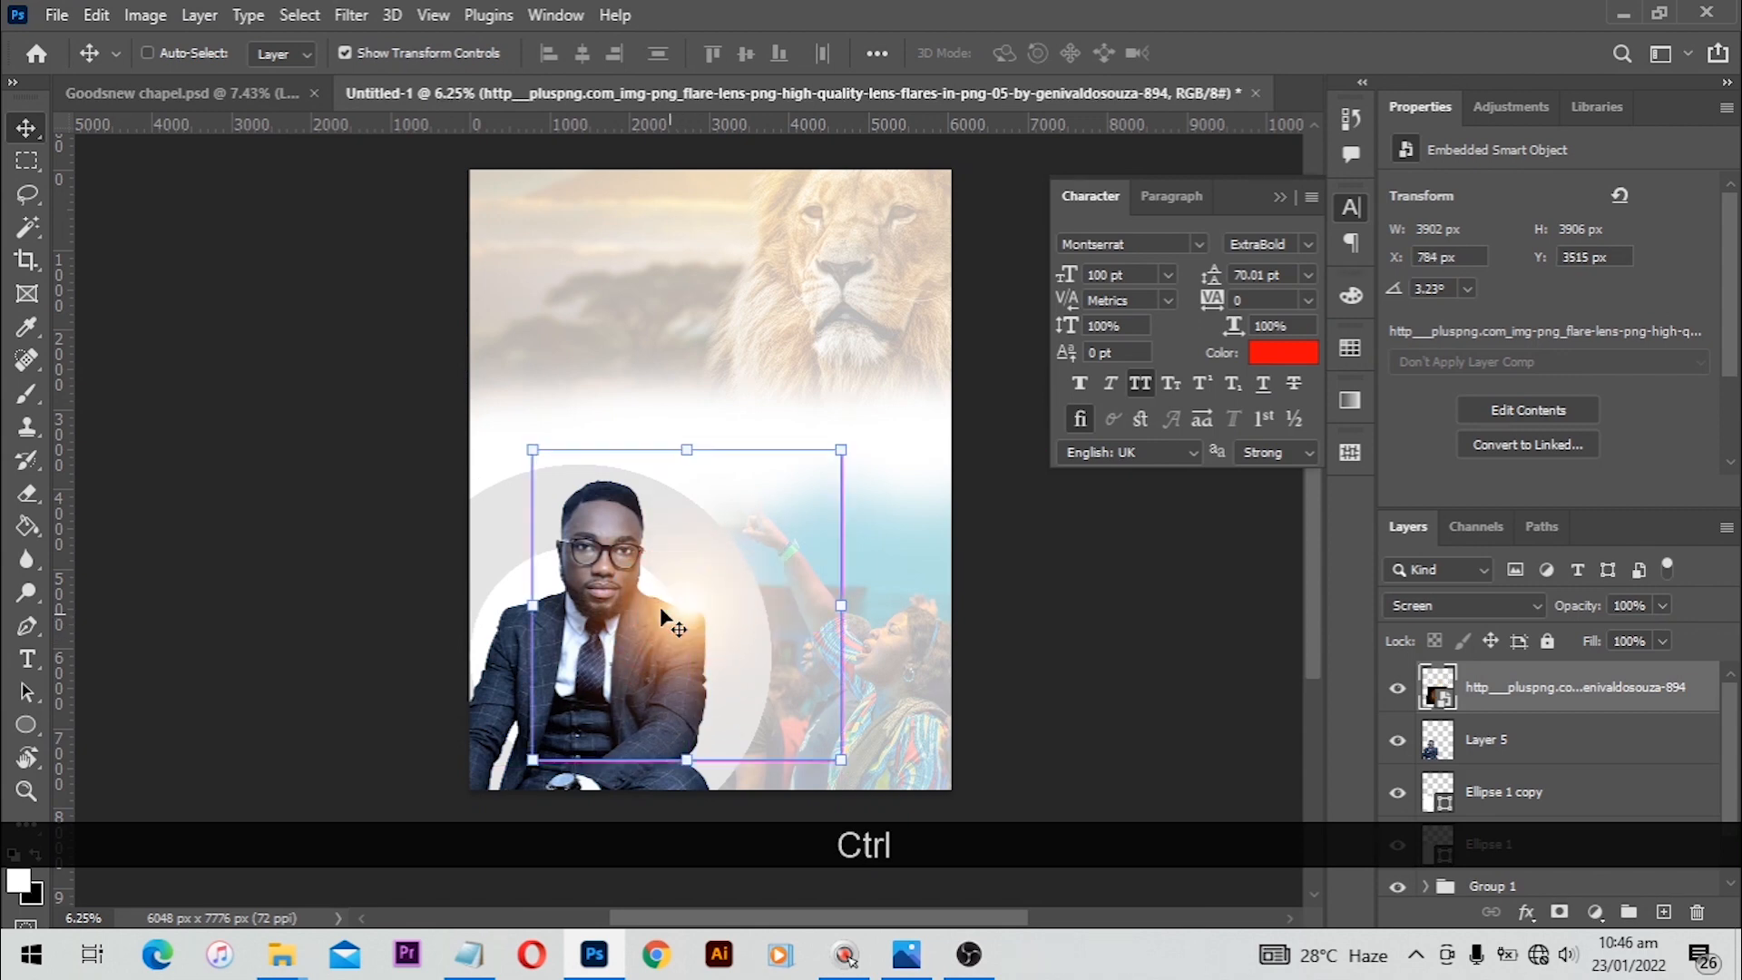
left_click_drag(533, 449, 485, 403)
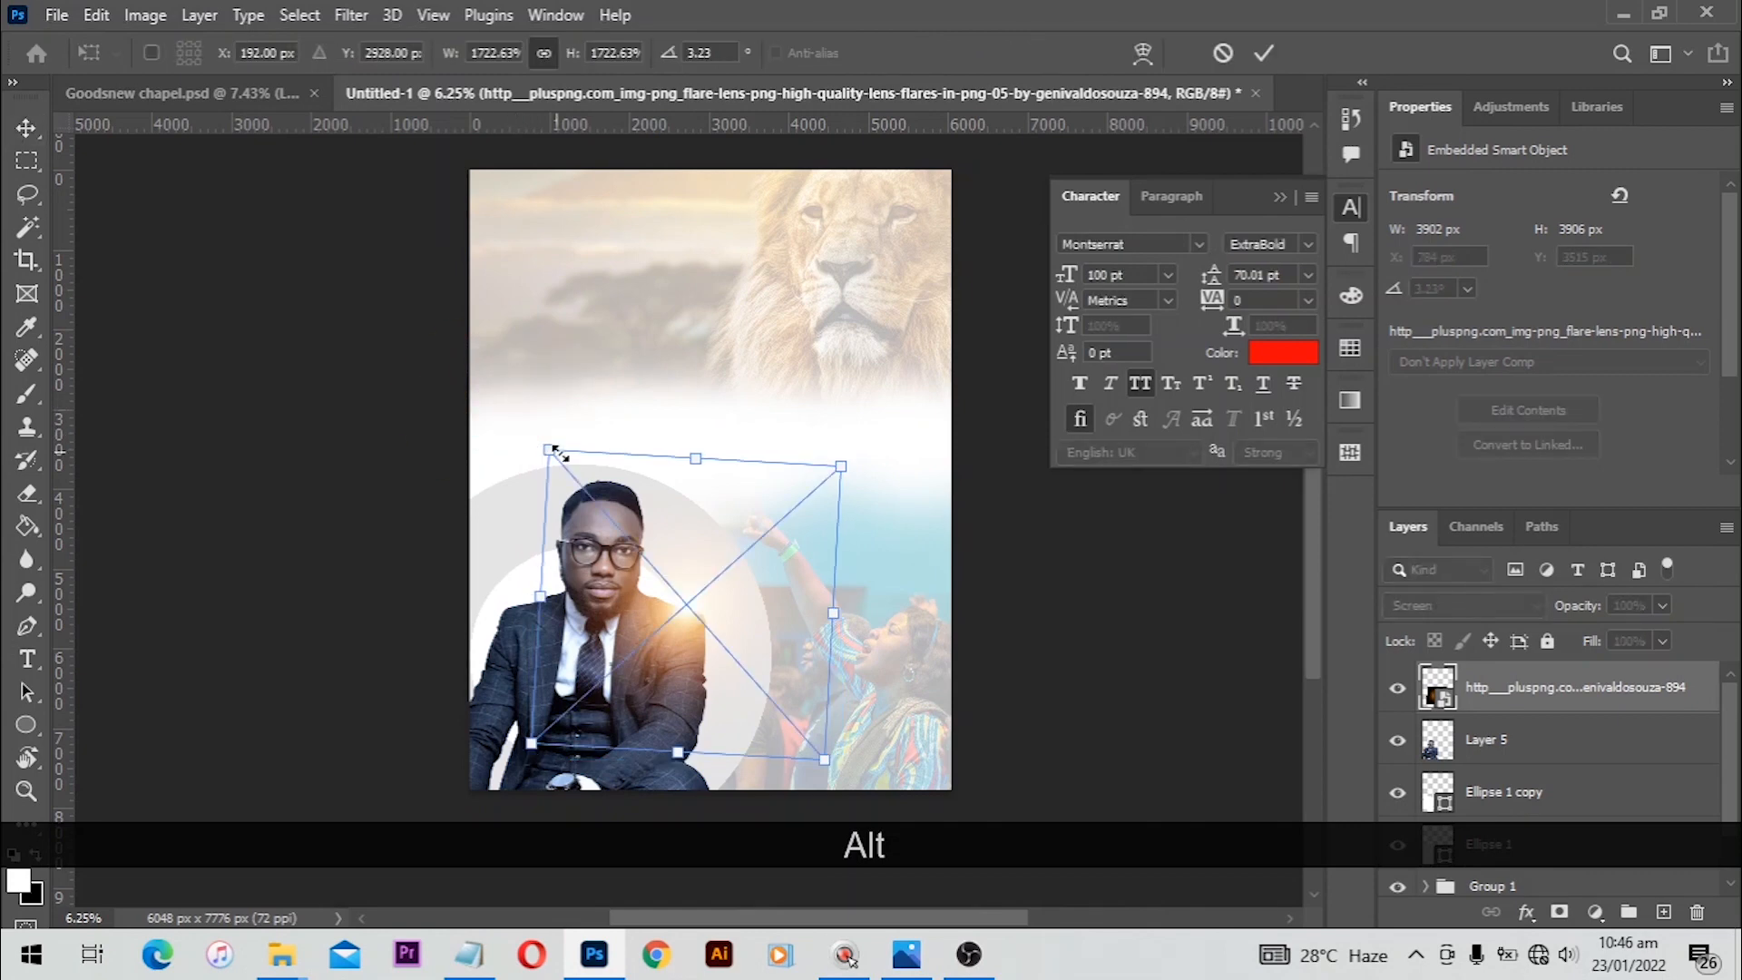
double_click(673, 557)
Step: Scale the lens flare up again and nudge it into place
key("ctrl+t")
left_click_drag(547, 446, 505, 403)
double_click(671, 597)
left_click_drag(671, 598, 679, 604)
Step: Scale the man's photo up to about 105% within the circles
left_click(562, 816)
left_click_drag(554, 786, 532, 780)
left_click(505, 805)
left_click(518, 770)
left_click_drag(688, 480, 711, 462)
double_click(586, 508)
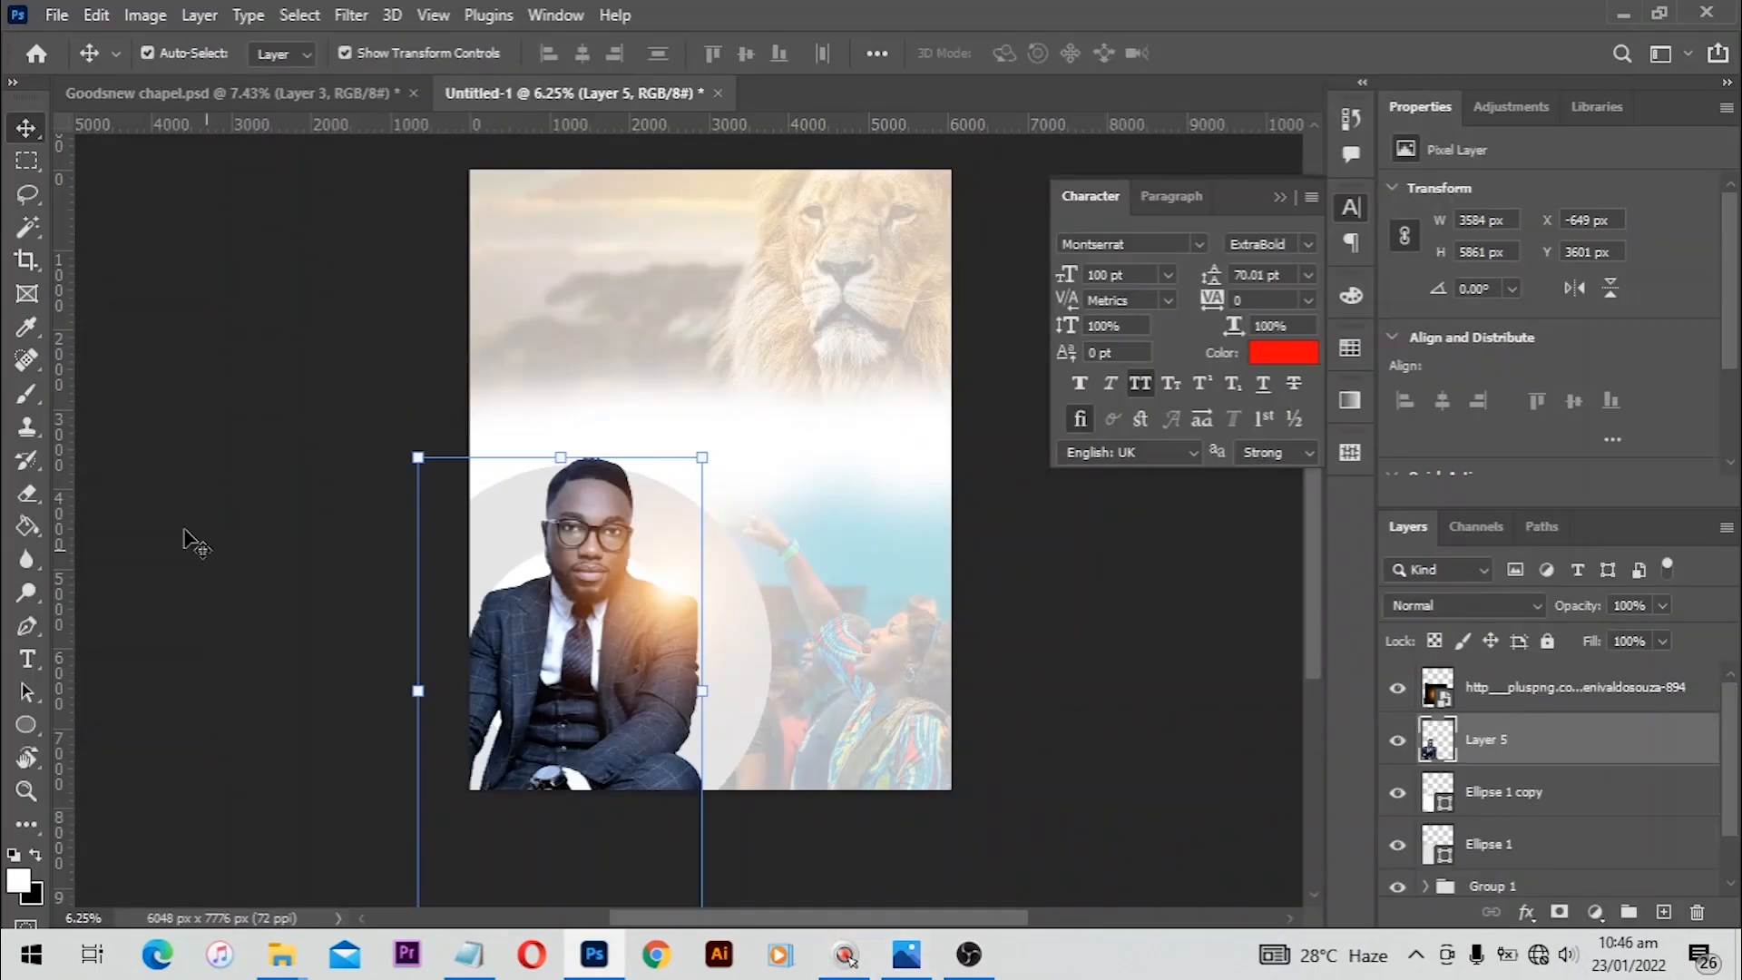
Step: Link the two circle layers together
left_click(1515, 798)
scroll(1517, 805, "down", 1)
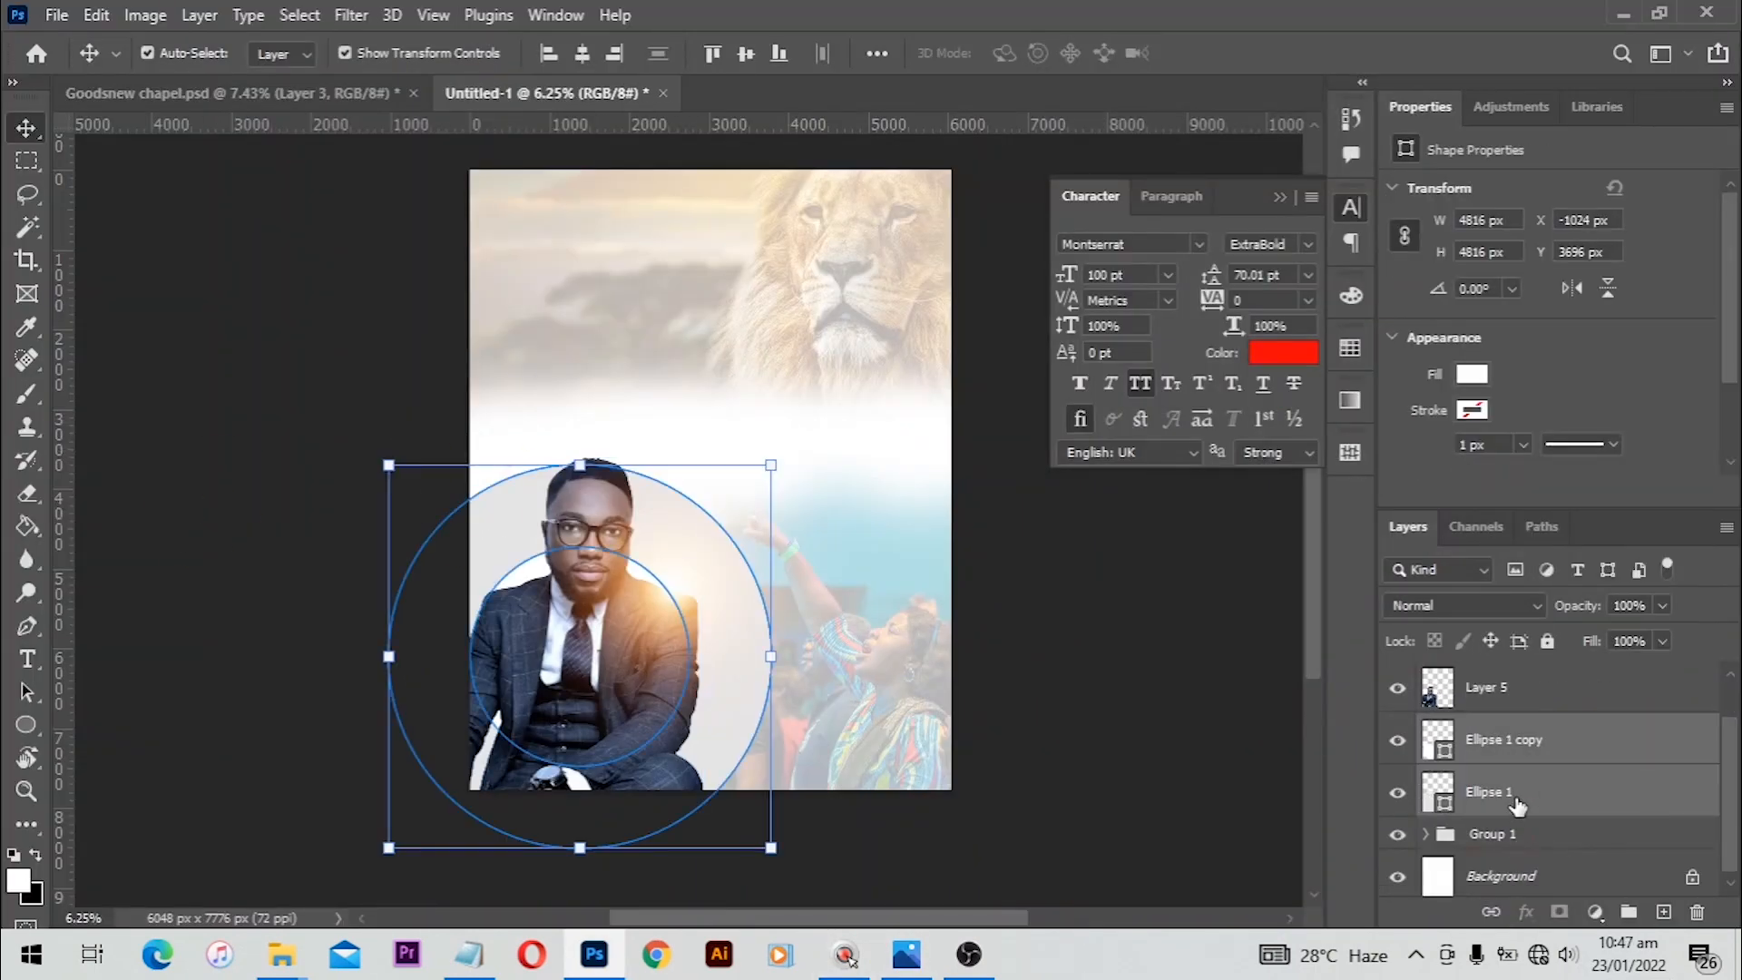
left_click(1527, 738)
left_click(1528, 804, "shift")
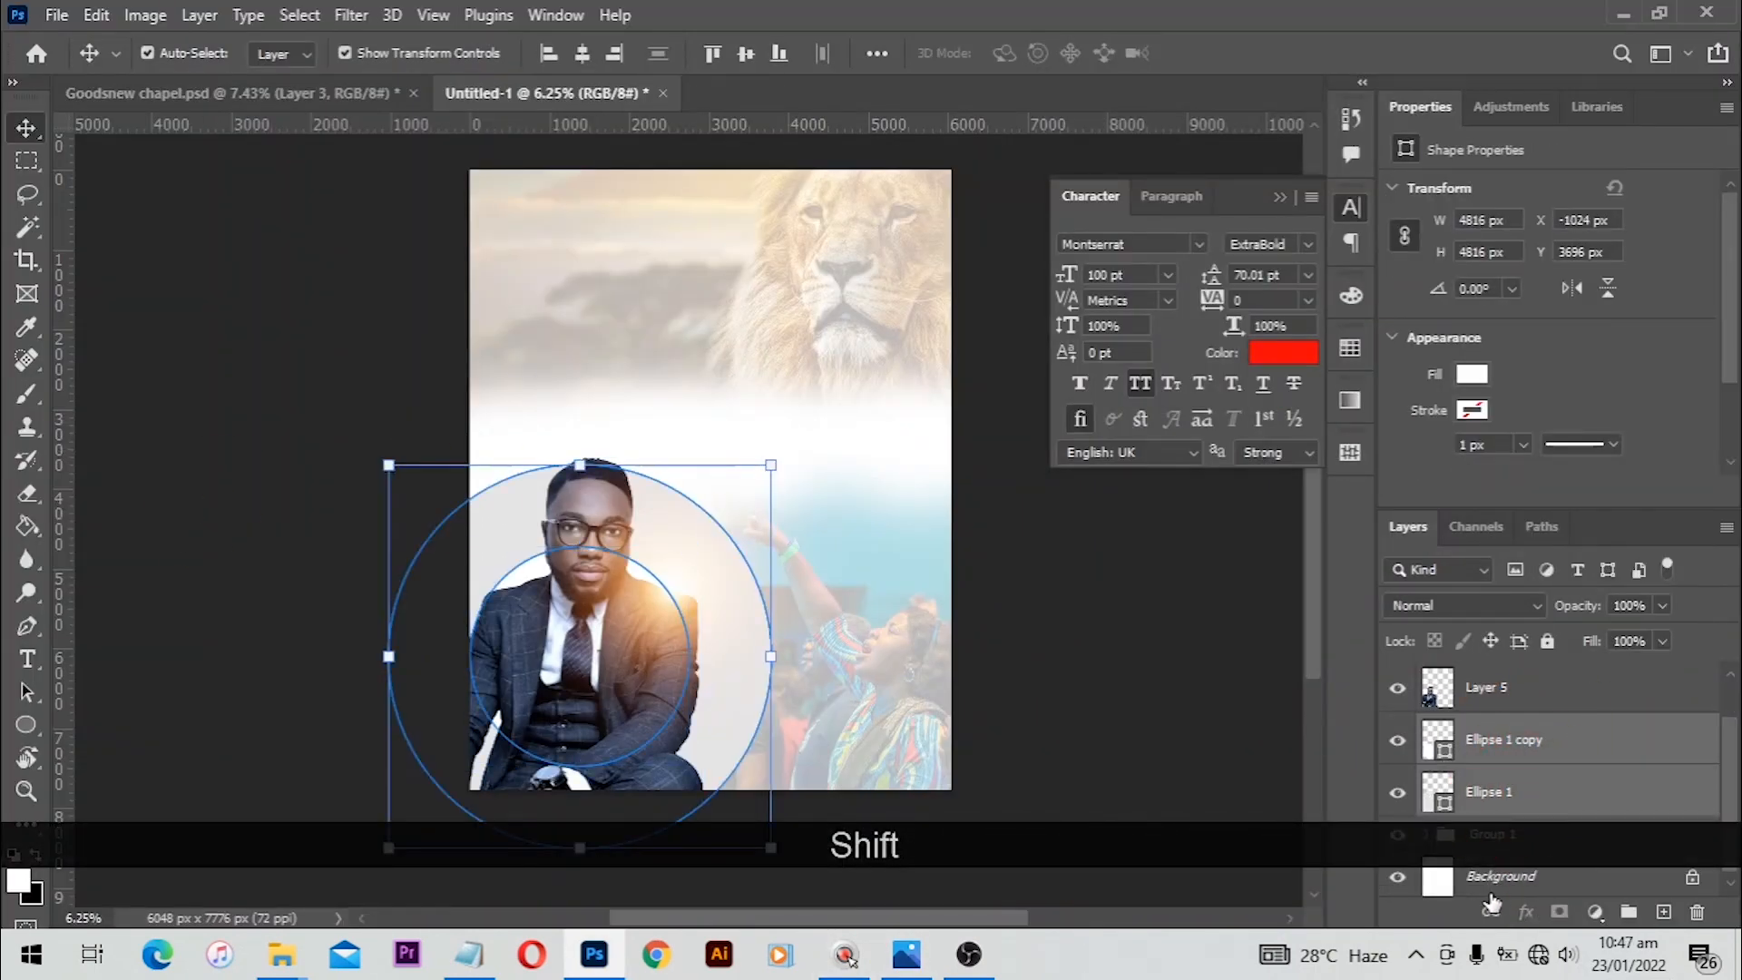
left_click(1490, 912)
Step: Enlarge the linked circles to about 5064 px wide and nudge them down and to the left
left_click_drag(771, 463, 790, 444)
left_click_drag(619, 586, 580, 618)
key("Return")
key("Down")
key("Down")
key("Down")
key("Down")
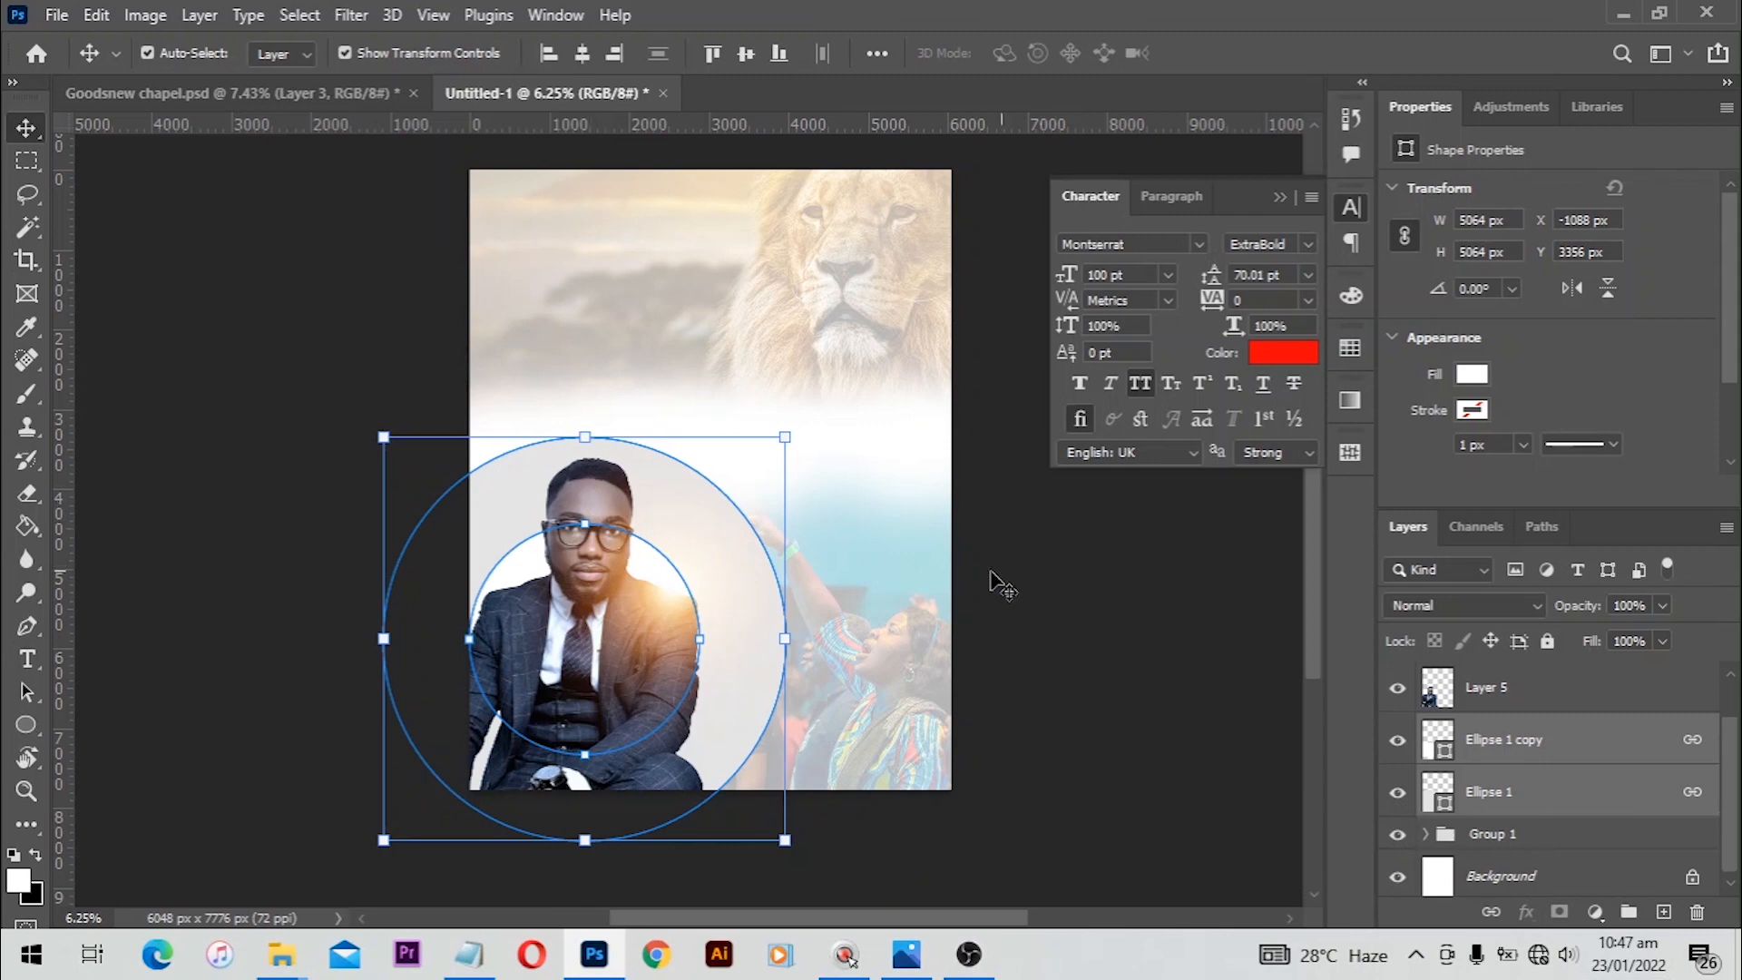
key("Left")
key("Left")
key("Left")
key("Left")
key("Left")
key("Left")
key("Left")
key("Left")
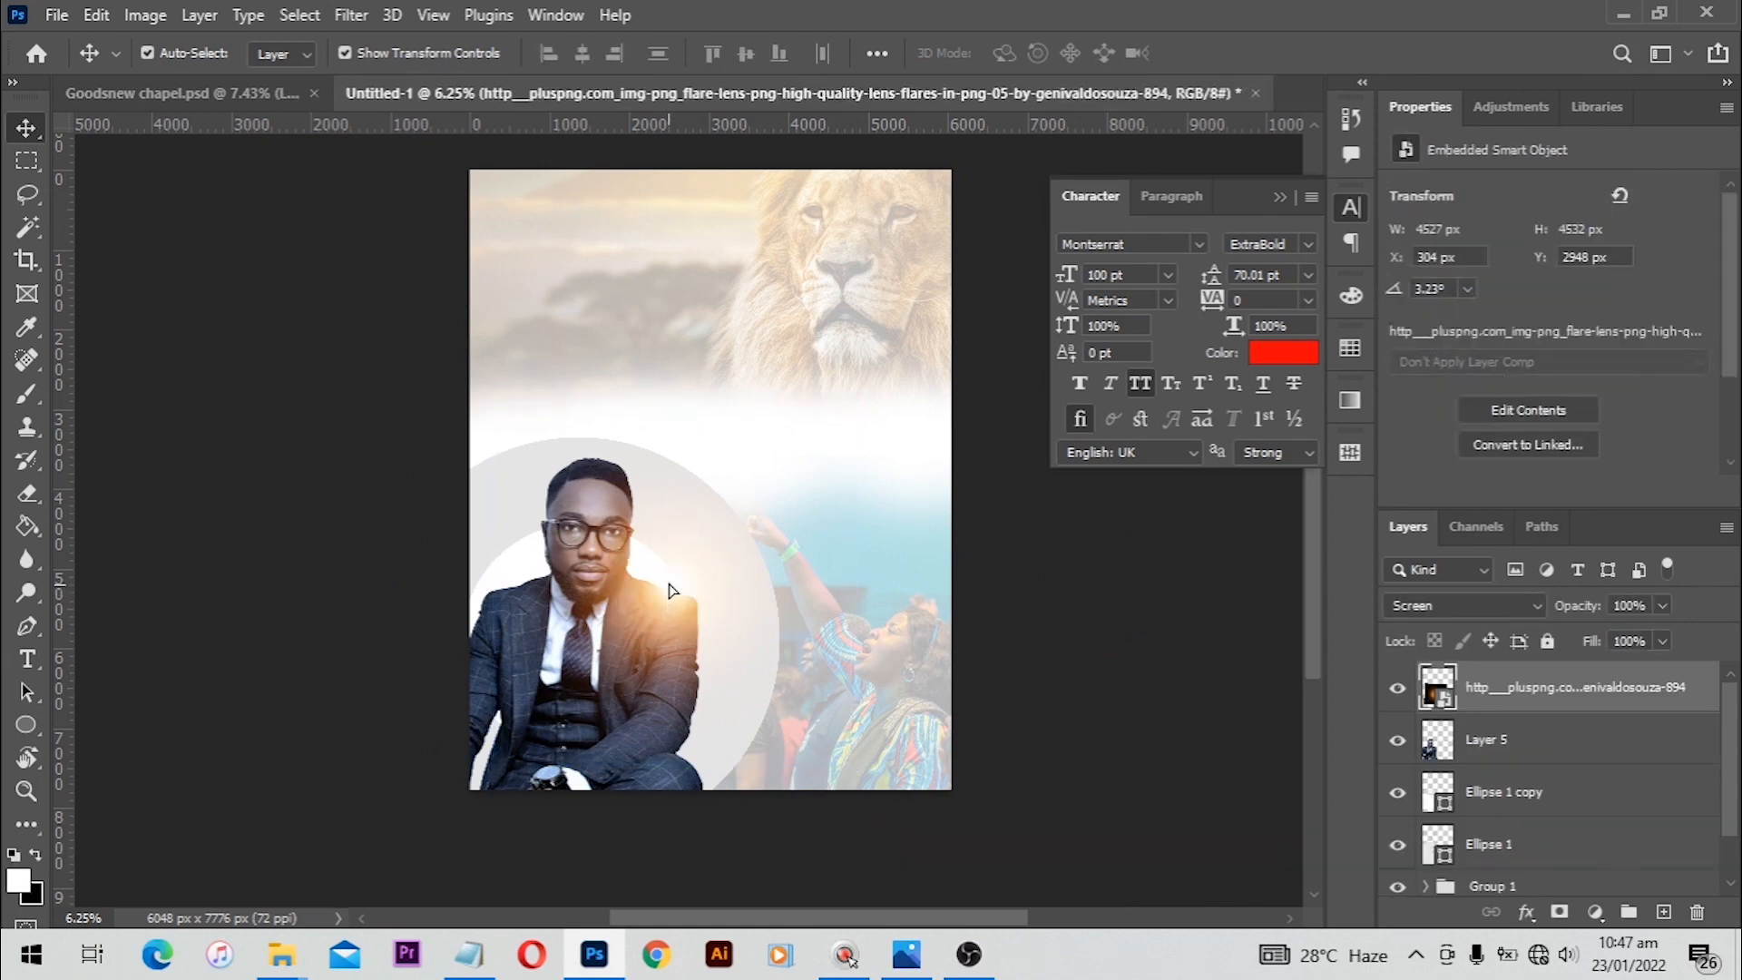
left_click_drag(669, 591, 662, 591)
left_click(1176, 672)
Step: Place the two church logos as a group near the flyer's upper-left area
scroll(849, 642, "up", 1)
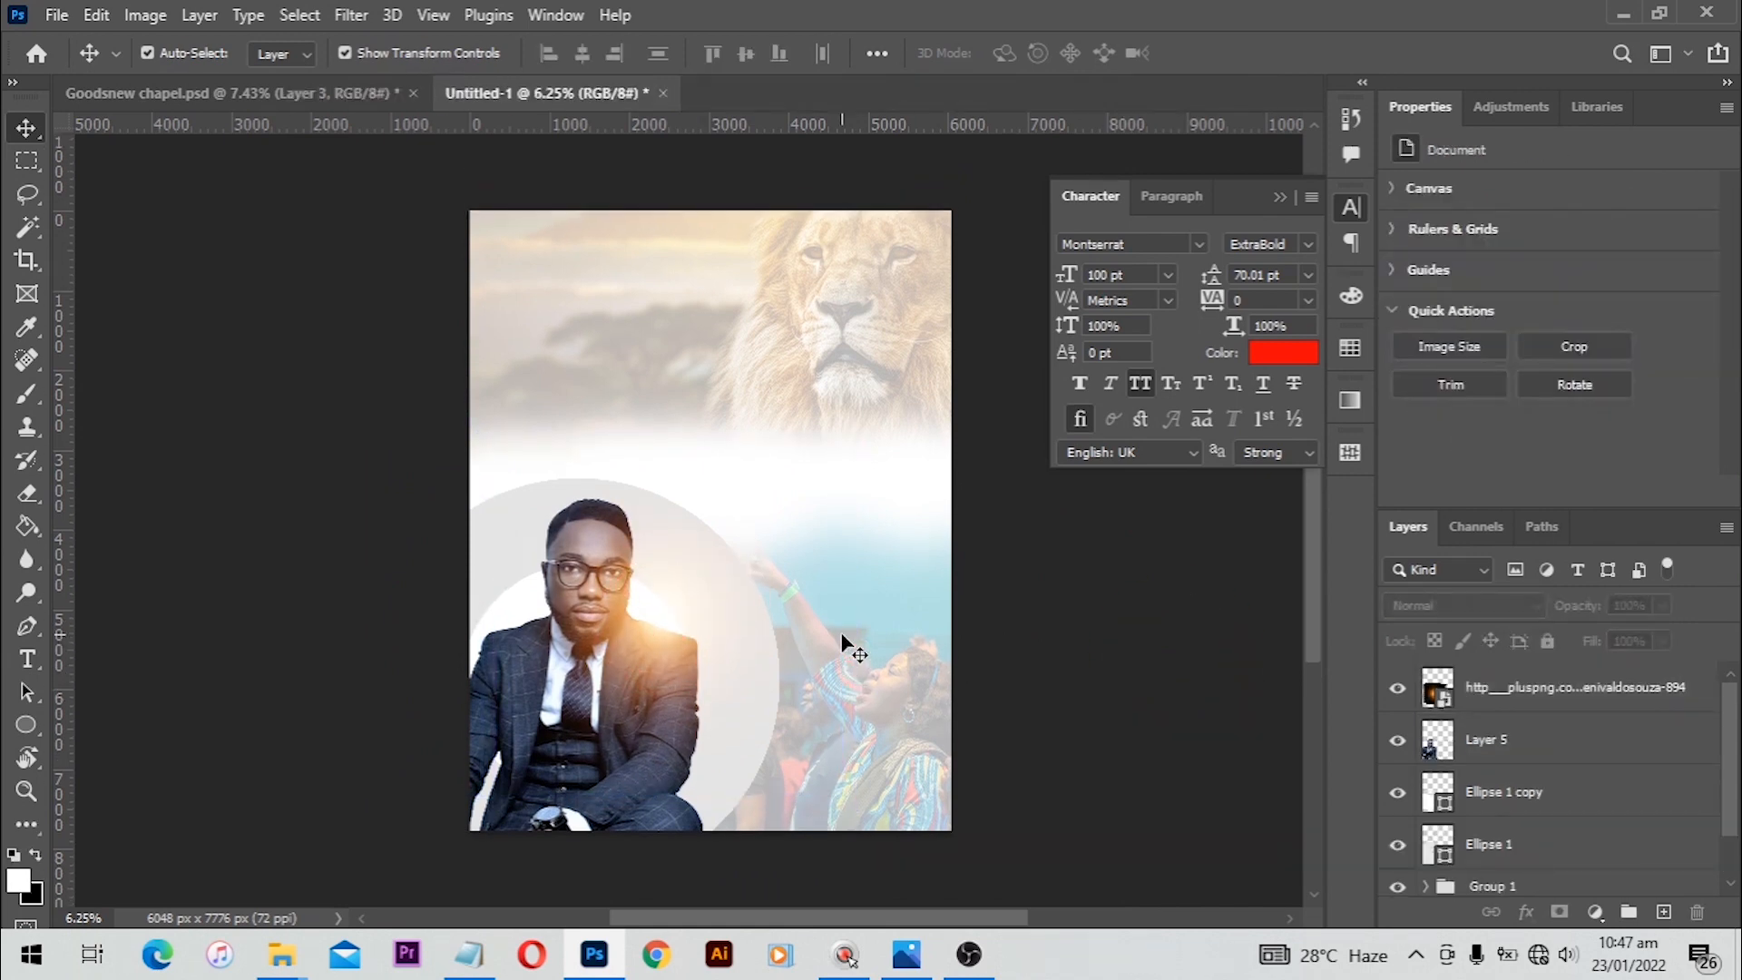
scroll(712, 388, "up", 1)
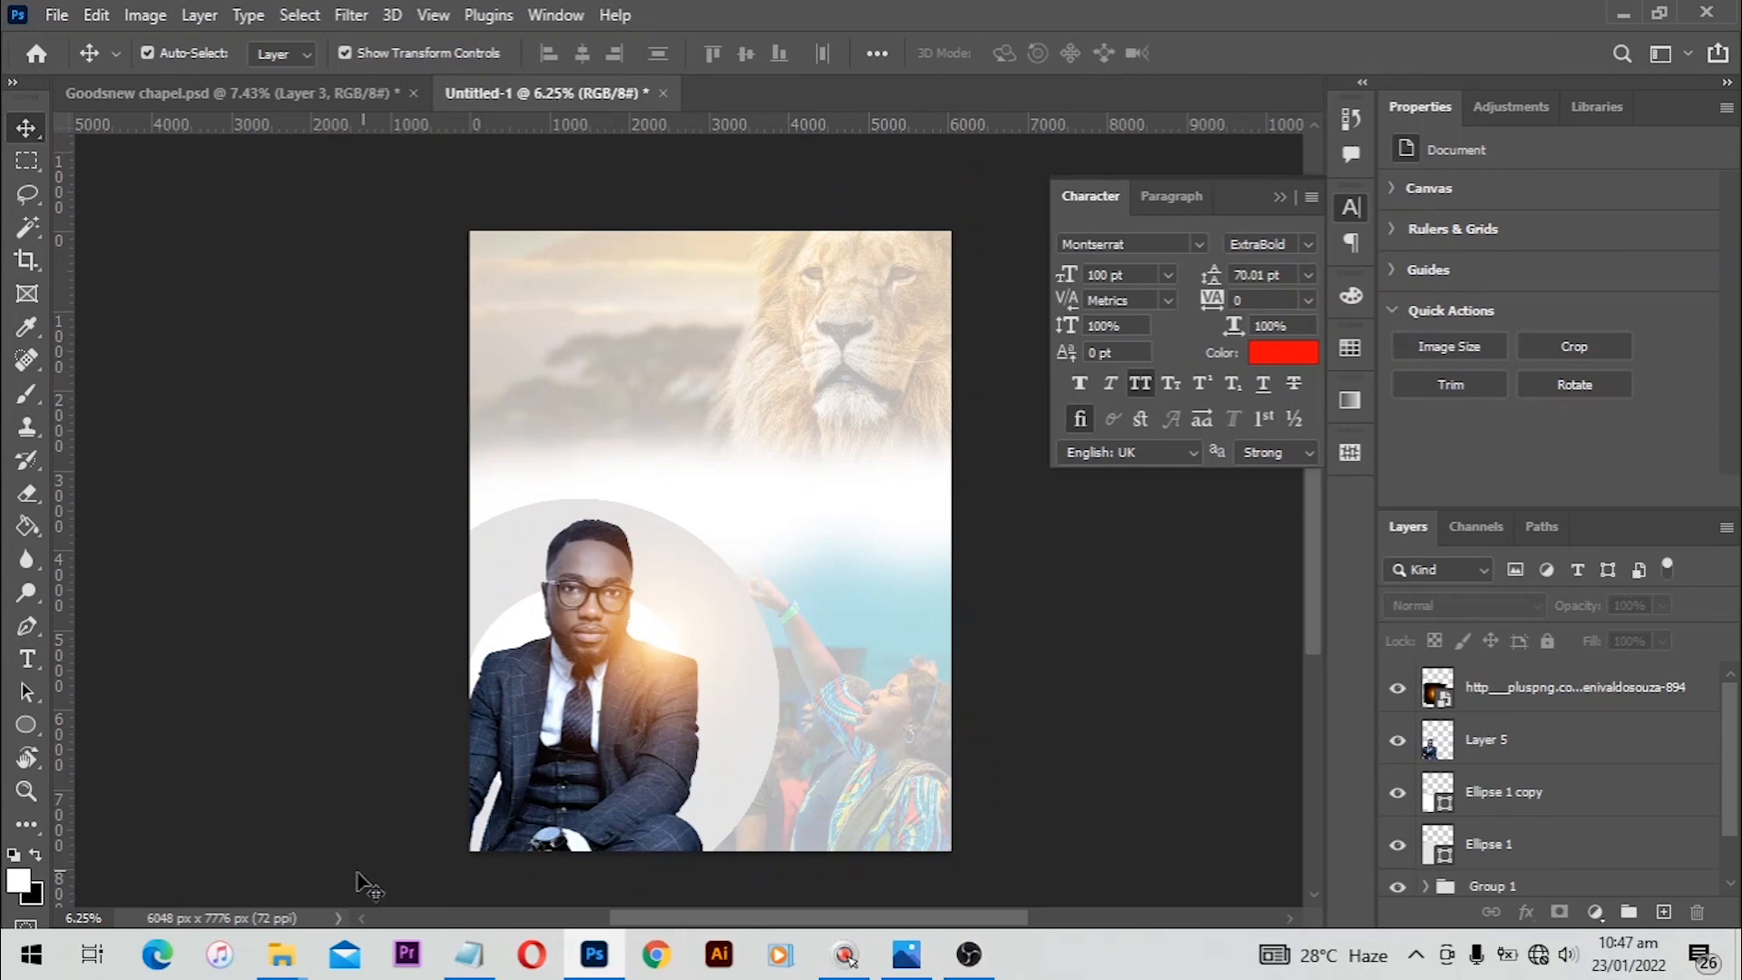
mouse_move(281, 954)
left_click(181, 853)
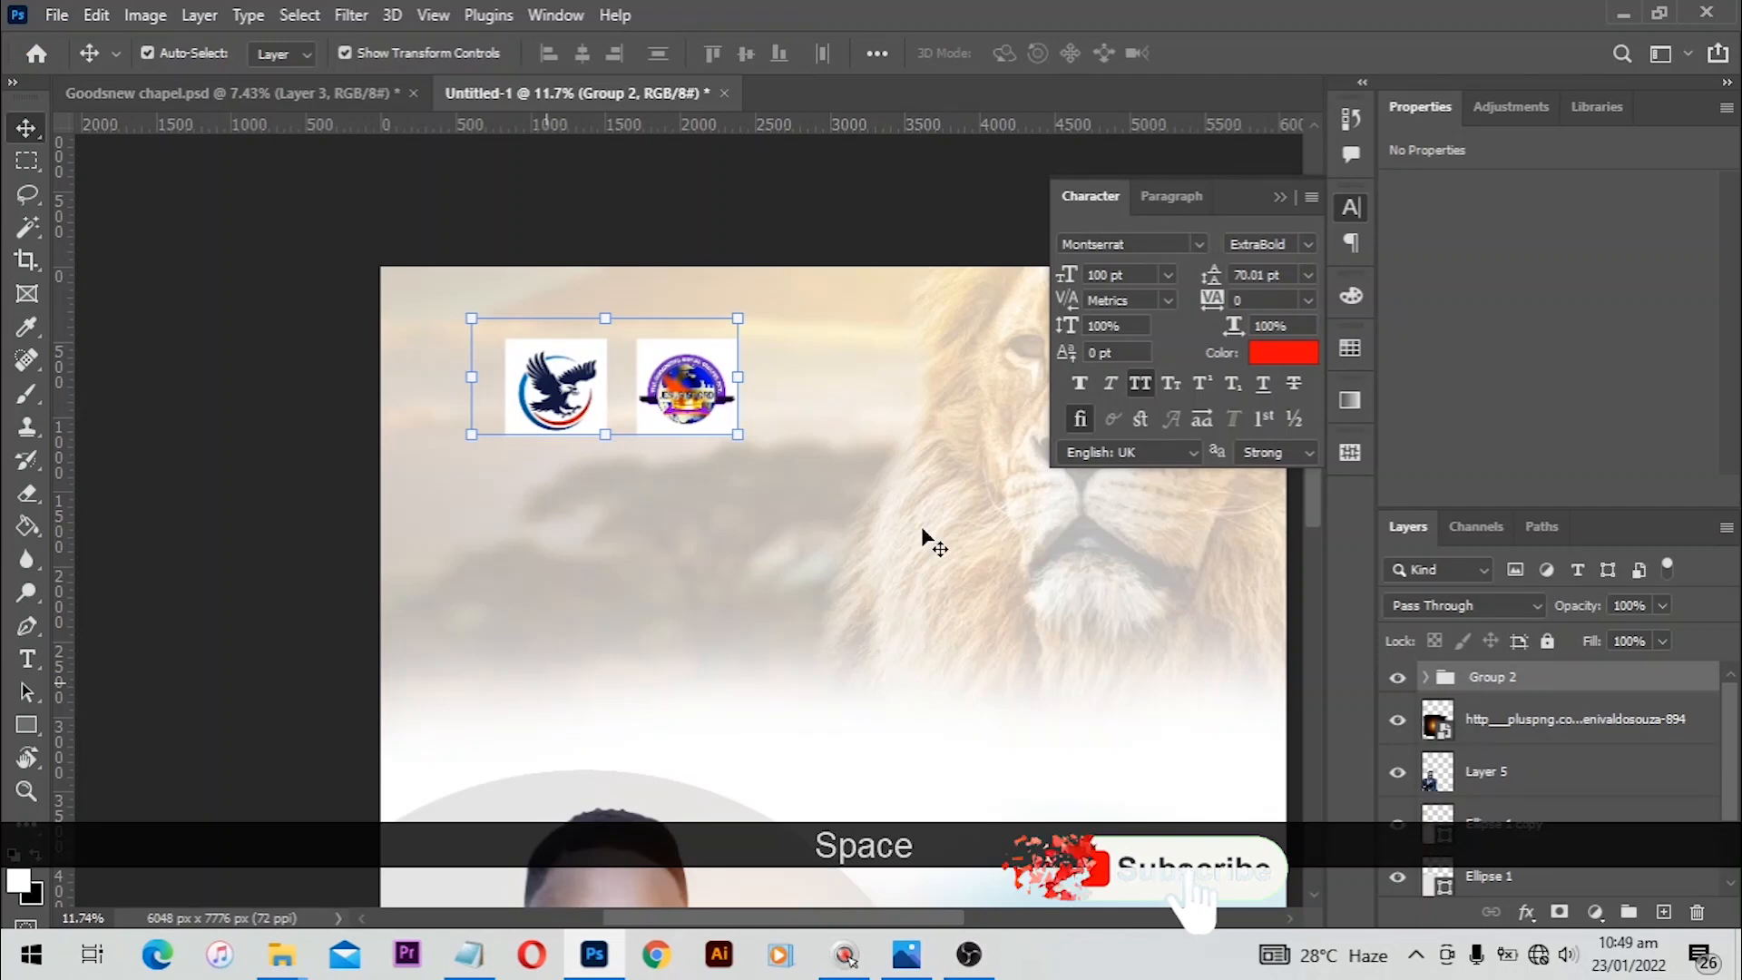
left_click_drag(925, 537, 797, 464)
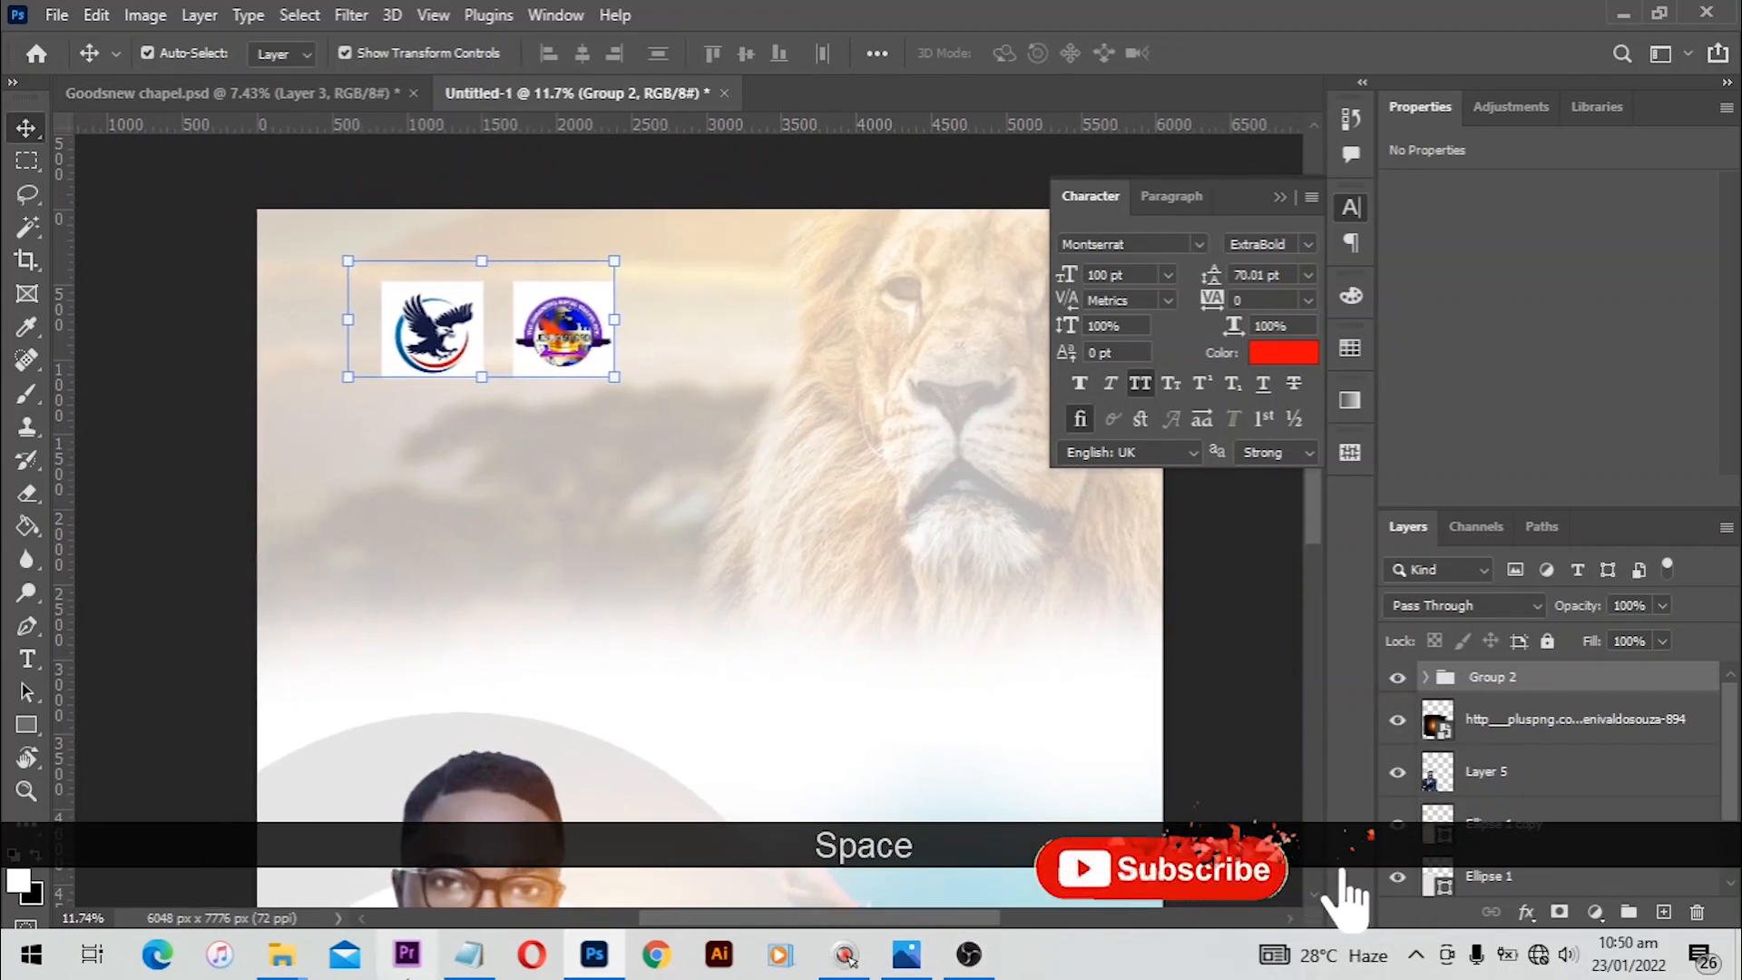
Step: Copy 'THE GOODNEWS ROYAL CHAPEL INTERNATIONAL' from the flyer keywords text file in Notepad
left_click(469, 954)
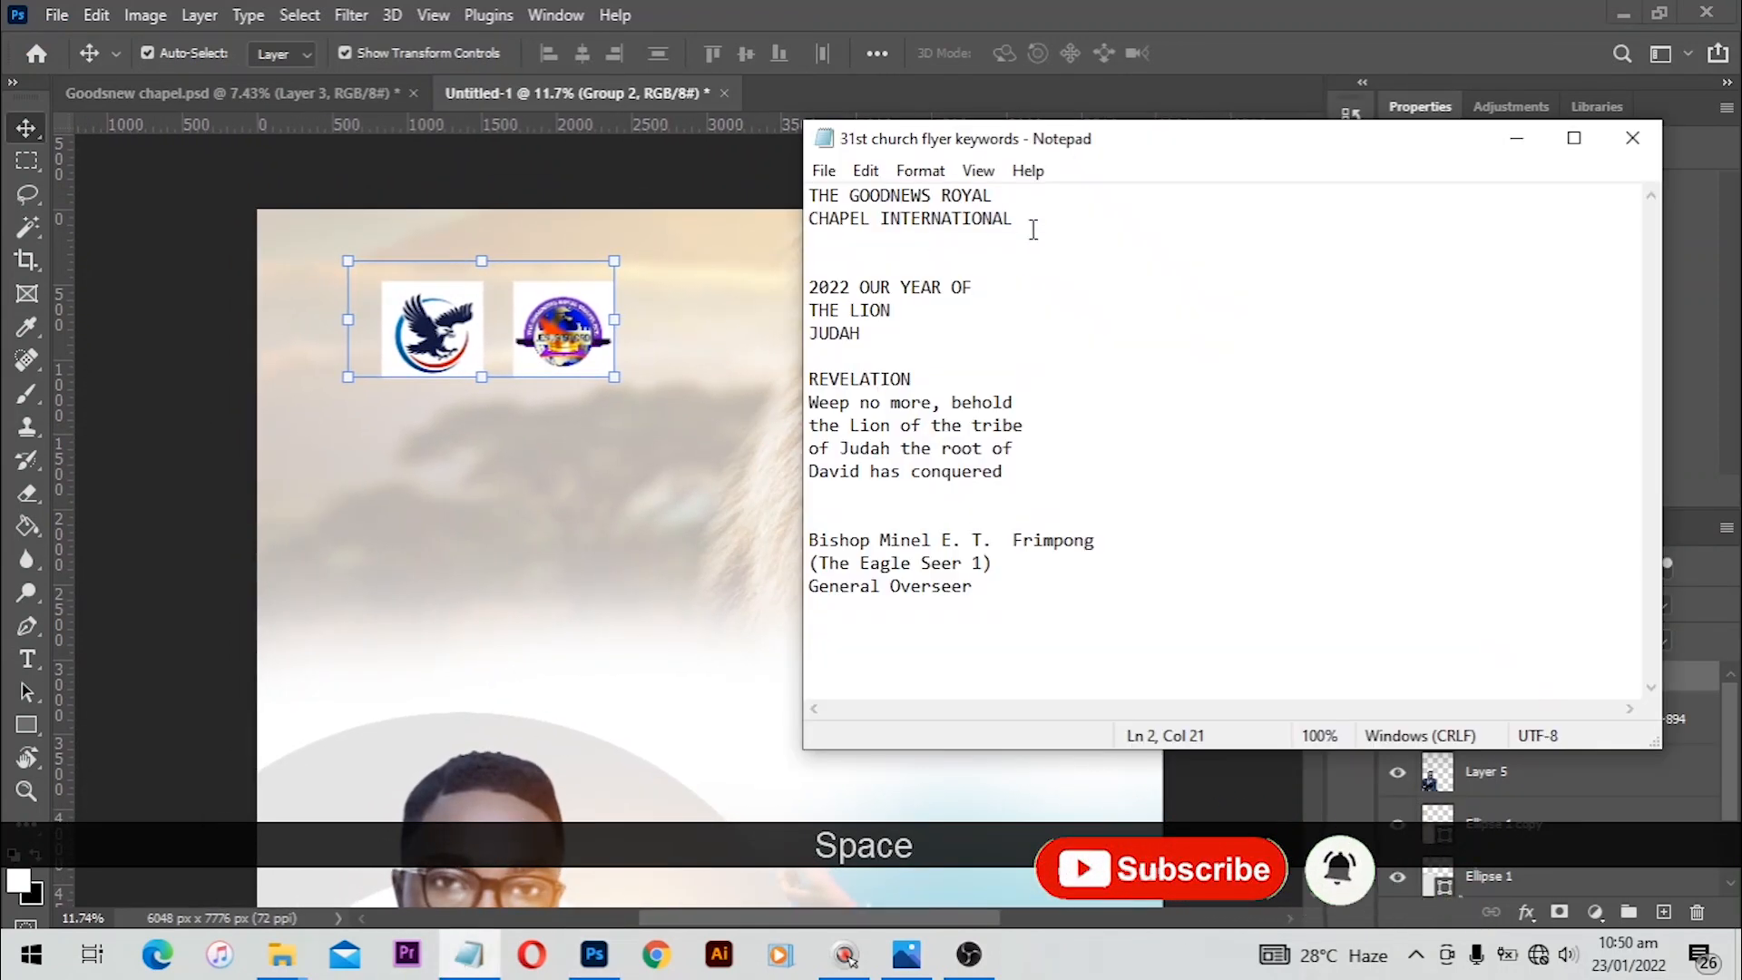
left_click_drag(1032, 229, 807, 193)
key("ctrl+c")
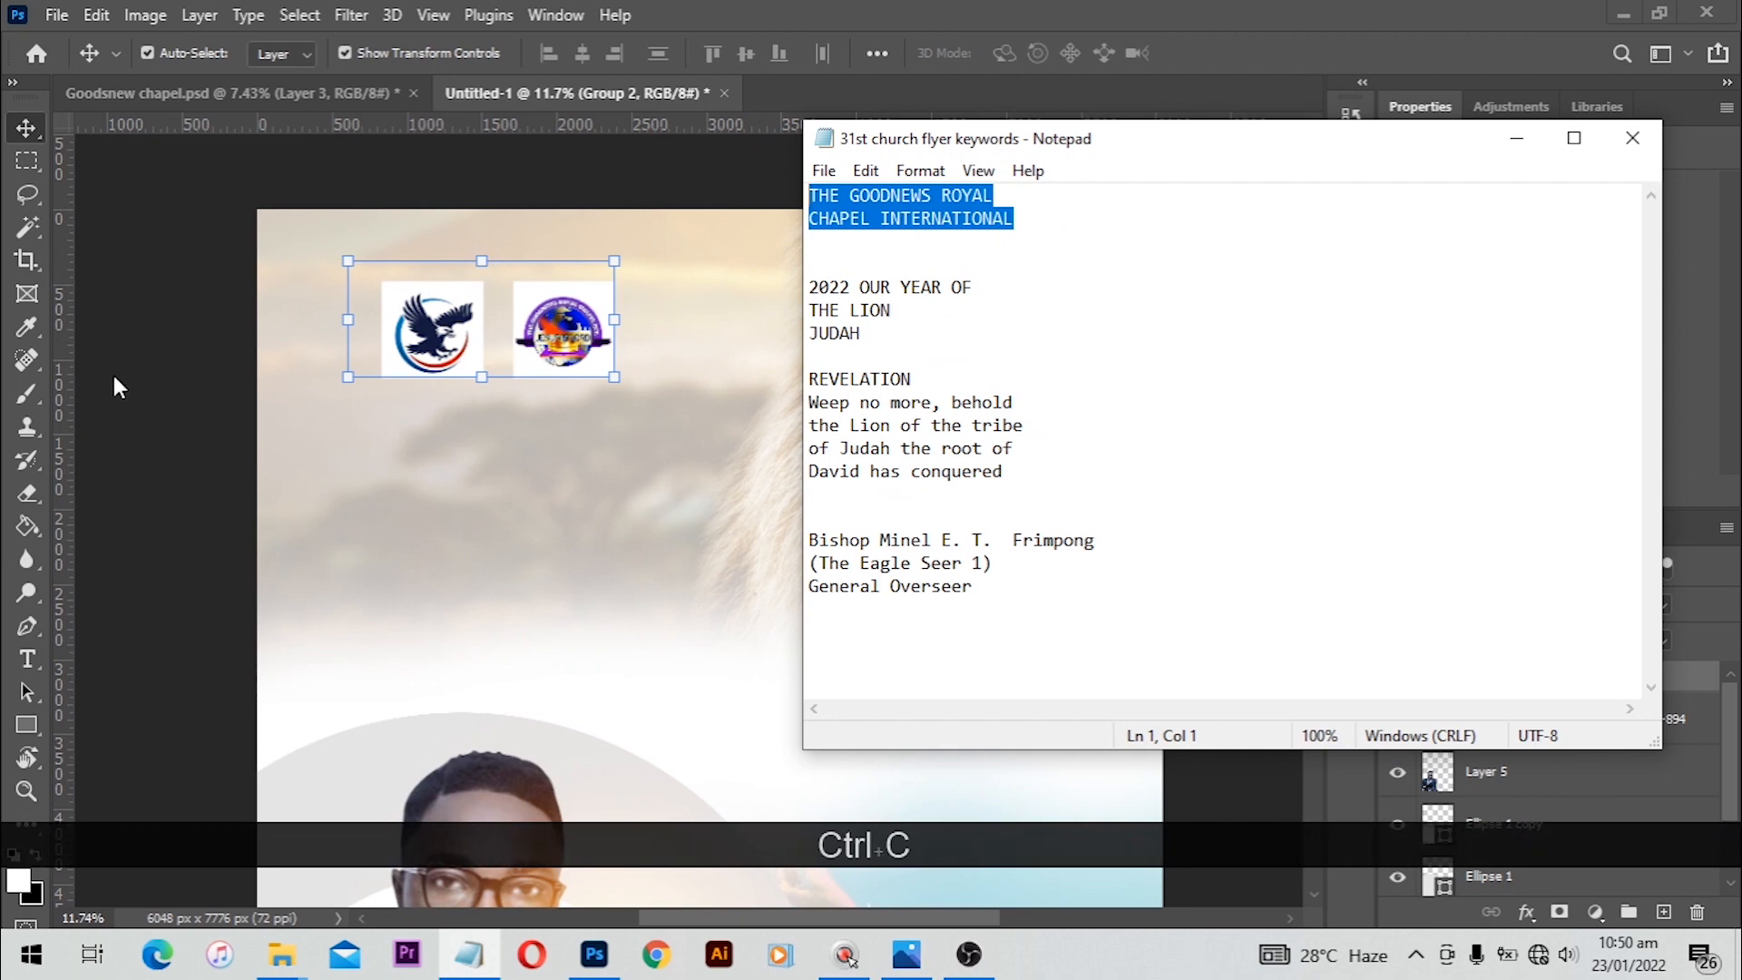
Step: Create a text layer below the logos and paste the church name into it
left_click(32, 662)
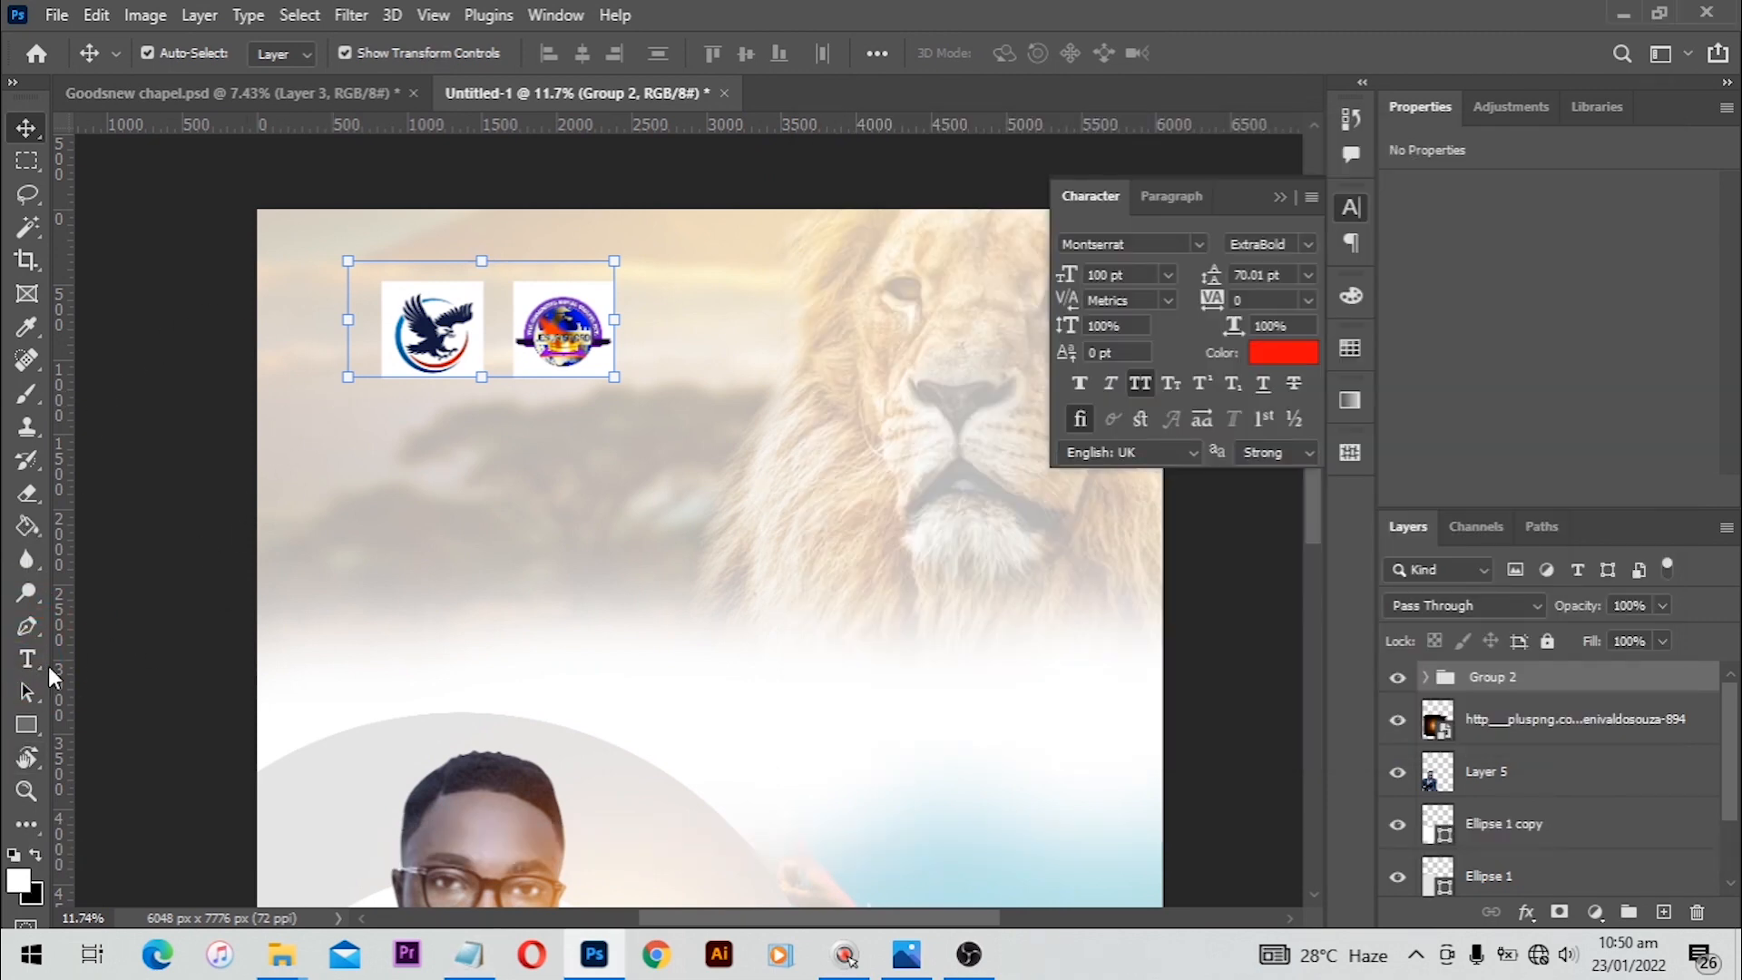
left_click(27, 658)
left_click(377, 425)
key("ctrl+v")
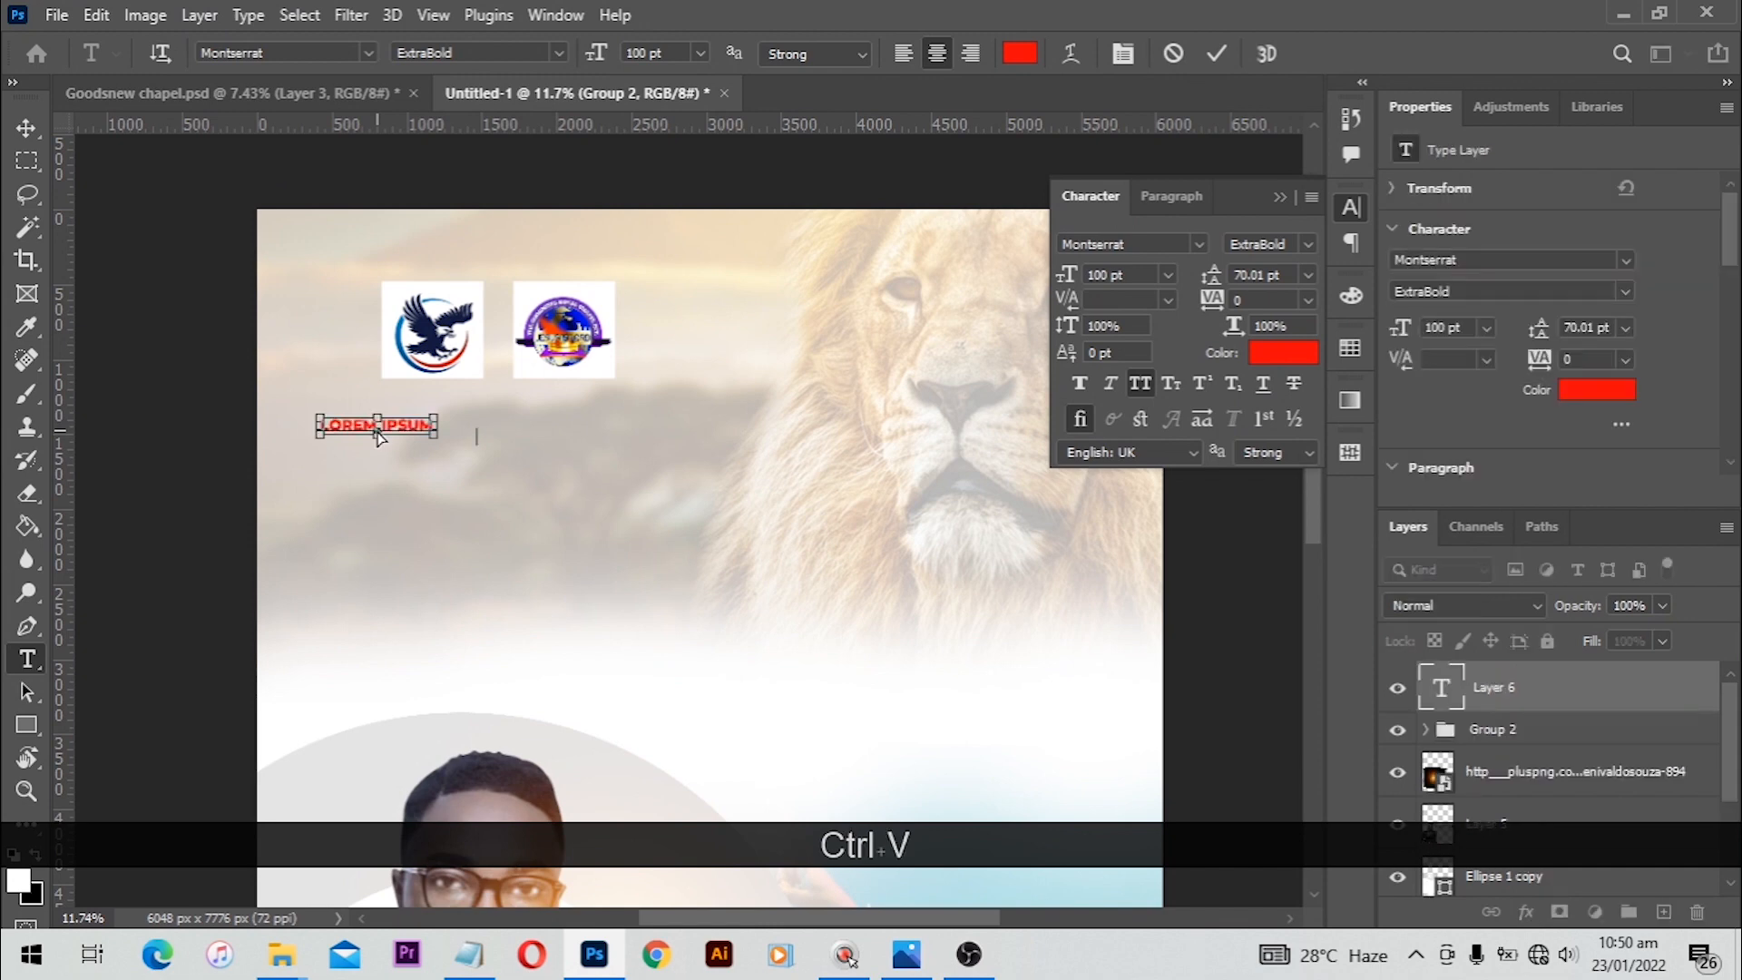
key("ctrl+a")
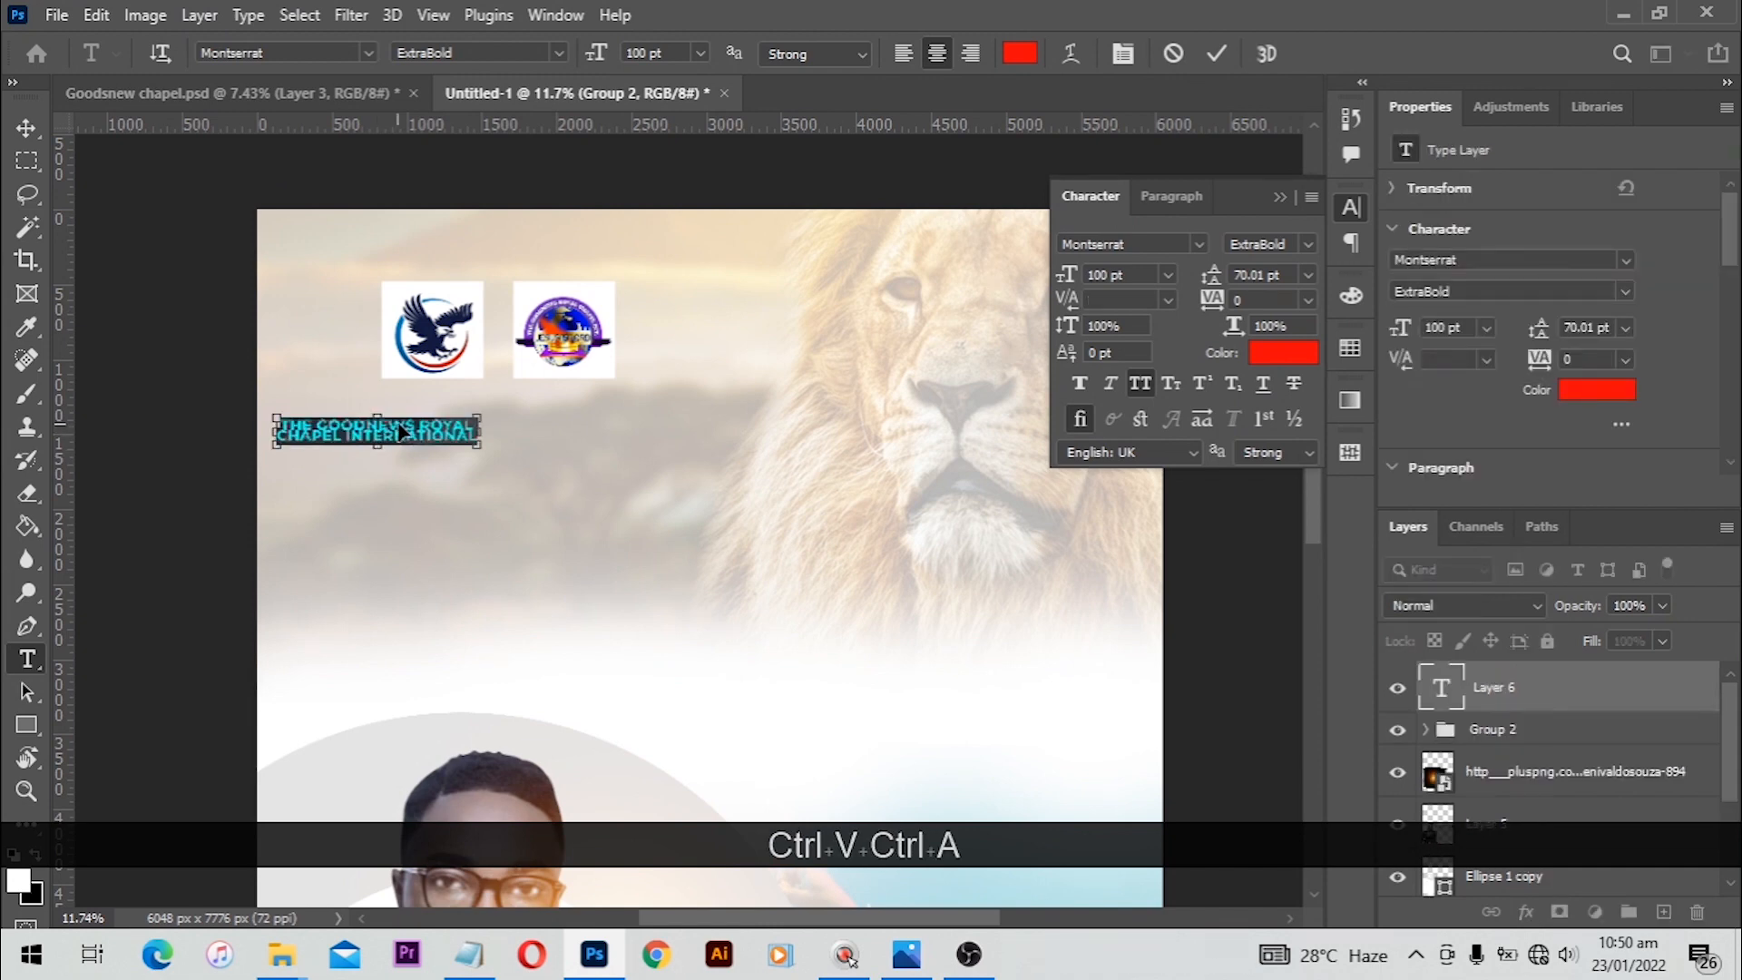
Step: Position the church name under the logos and change its text colour to black
left_click_drag(402, 432, 501, 410)
left_click(1282, 352)
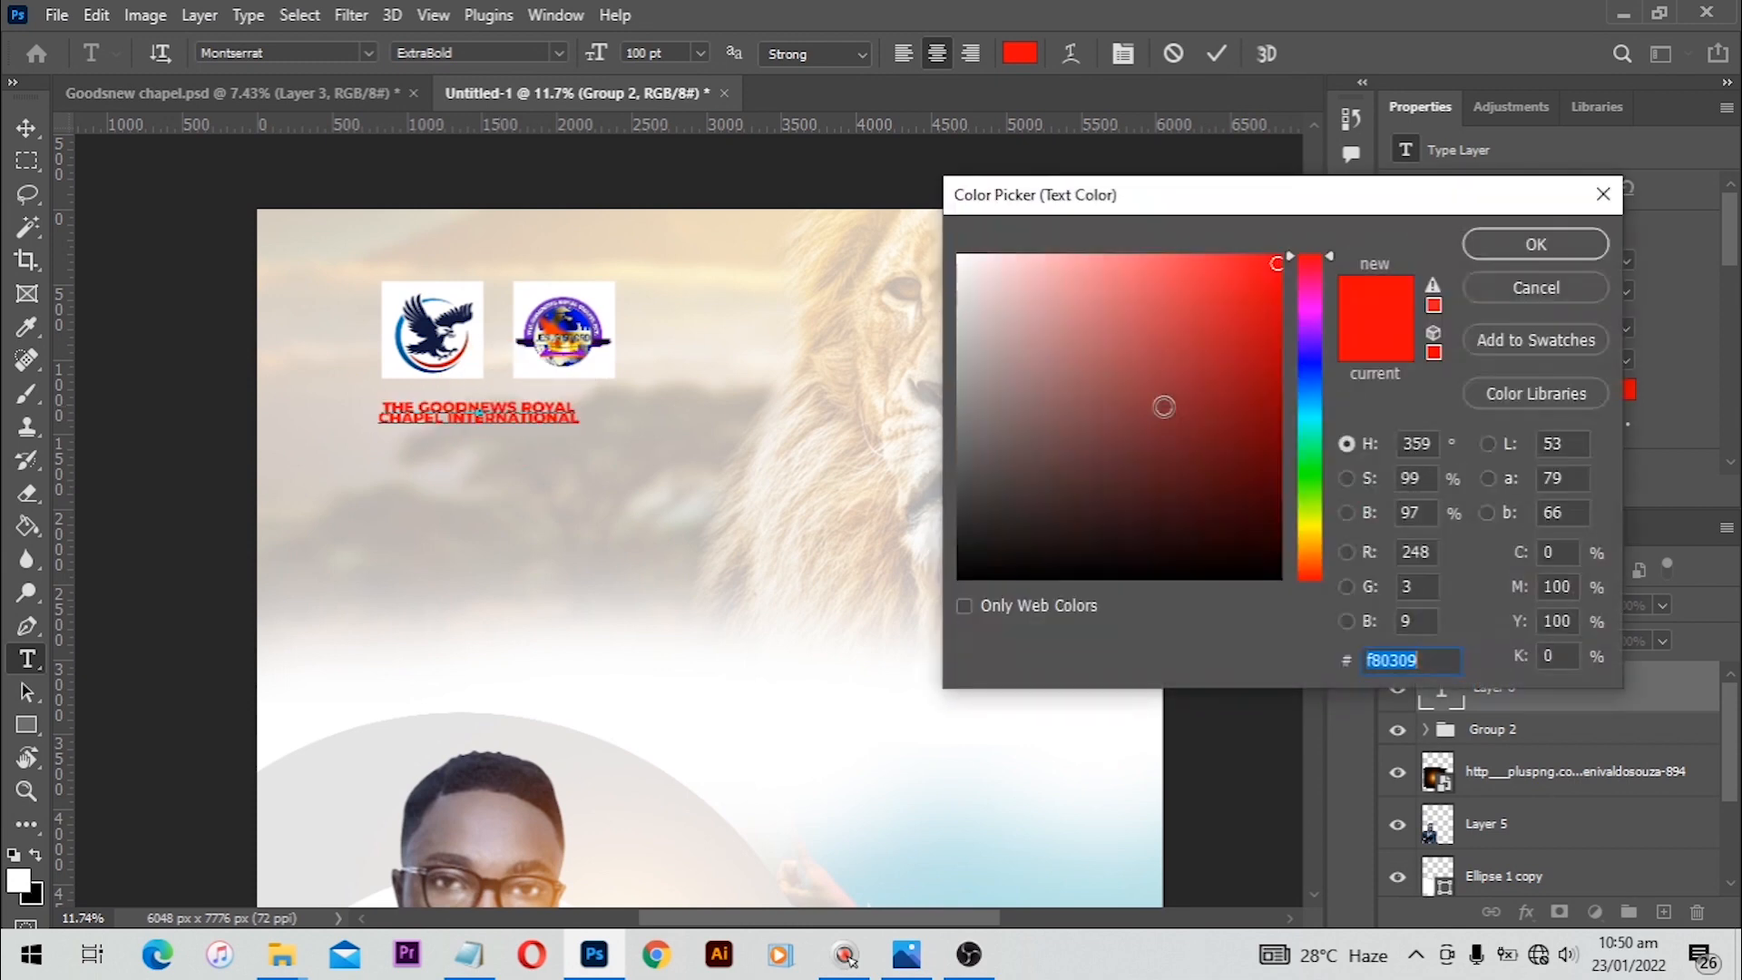
left_click_drag(1067, 420, 940, 610)
left_click(1510, 254)
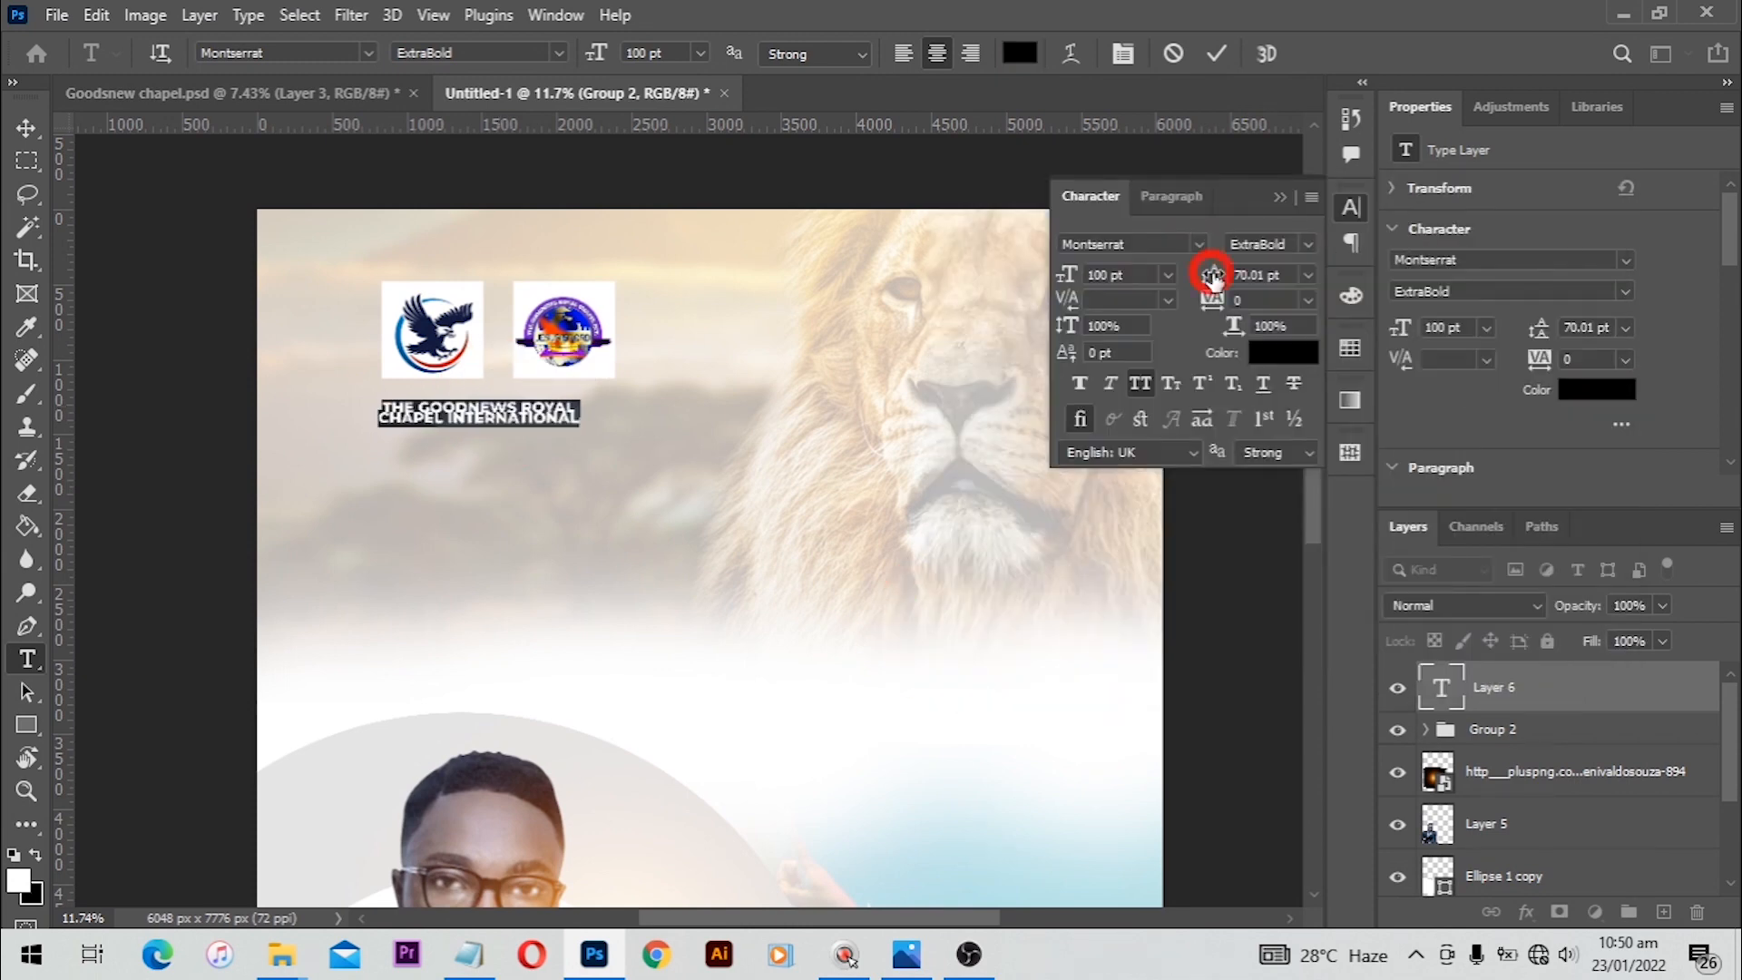
Step: Set the church name's leading to 80 pt
left_click(1308, 274)
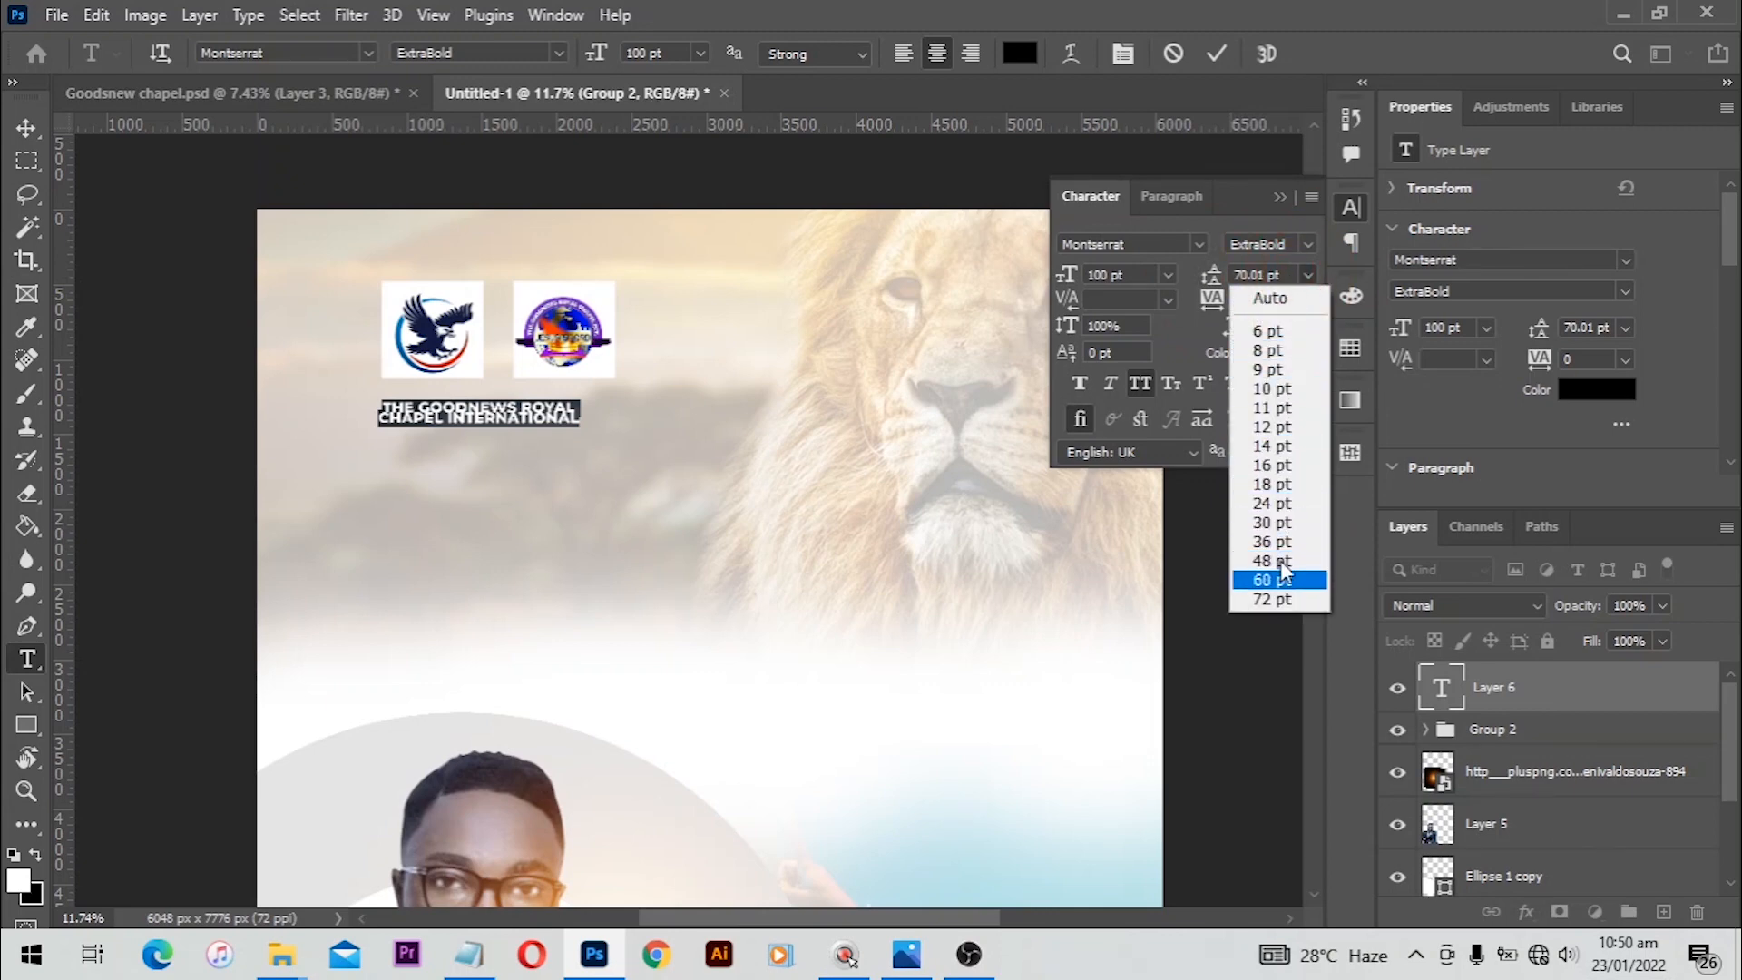
left_click(1274, 264)
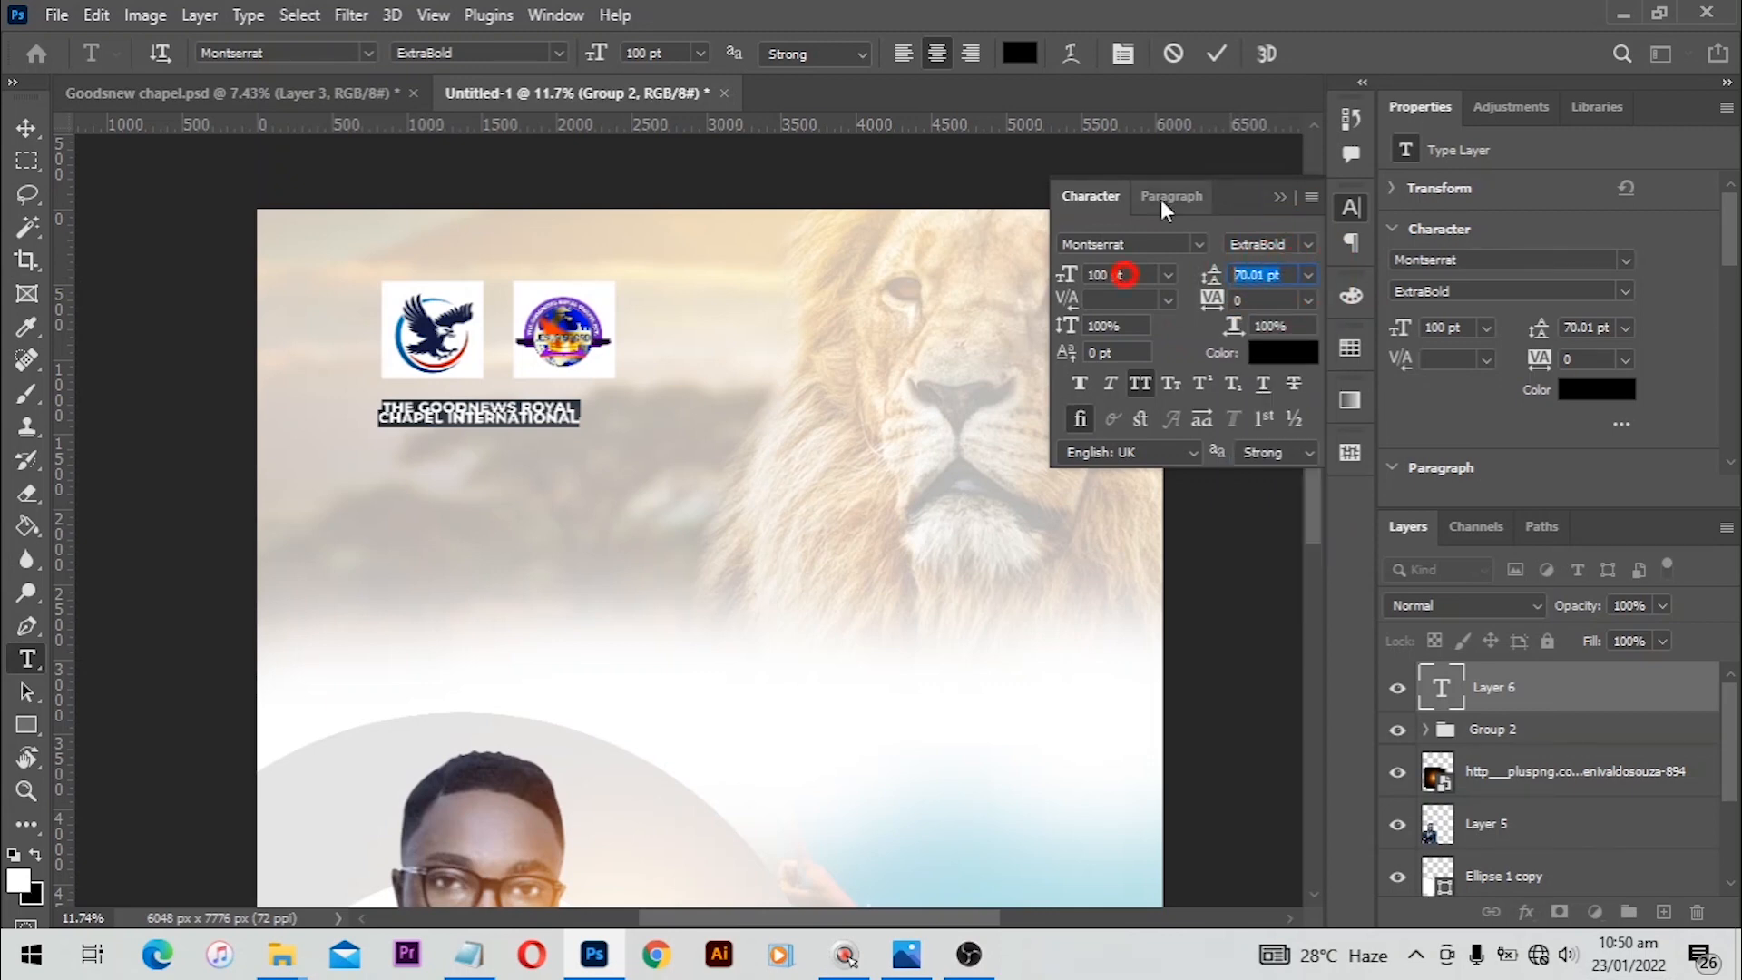
type("80")
key("Return")
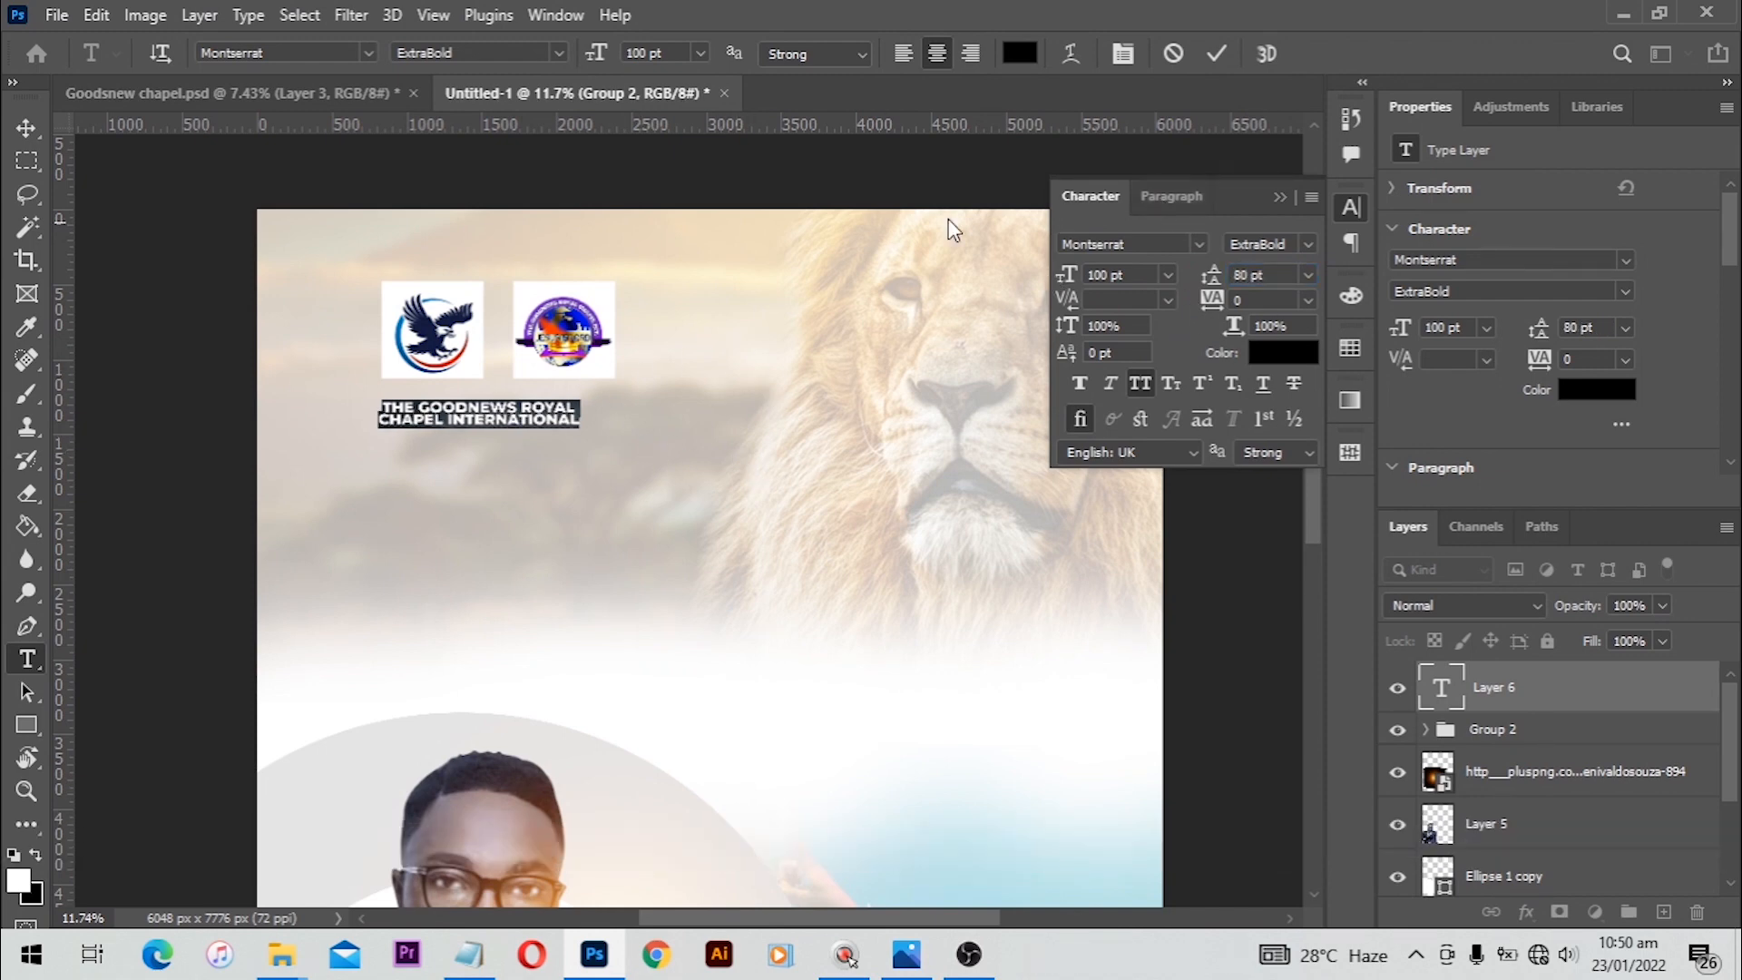
Step: Scale the church name up to about 148% and centre it under the two logos
left_click(1215, 54)
key("alt")
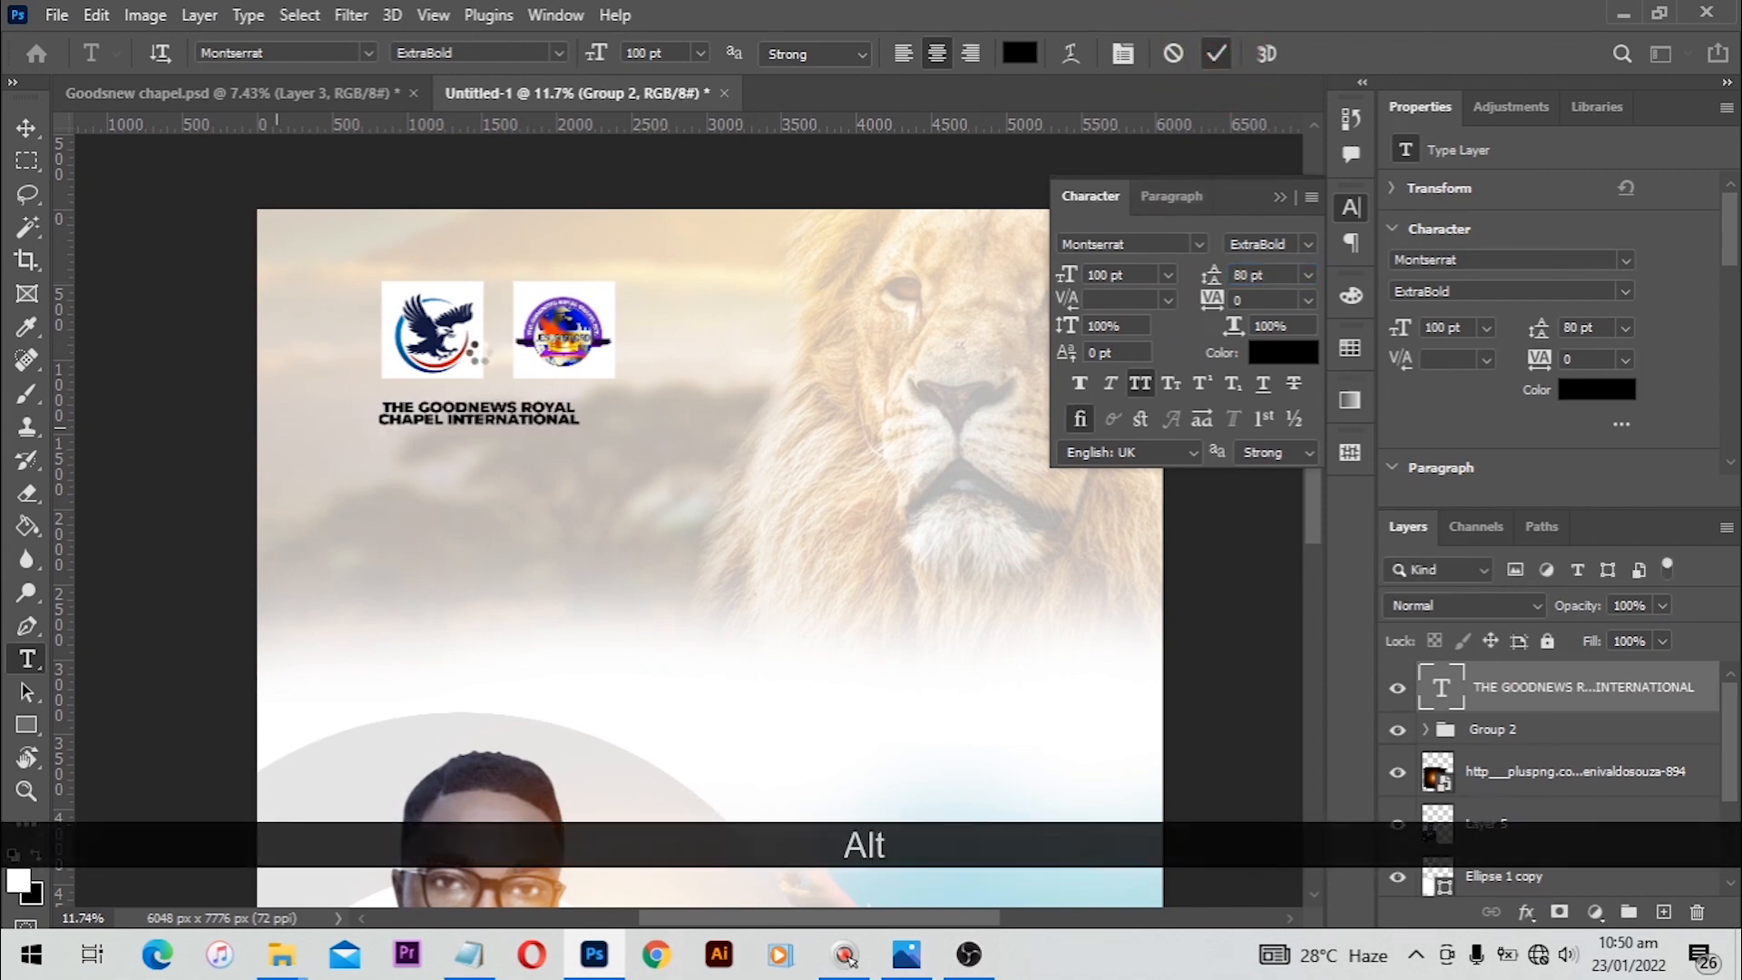
scroll(478, 355, "up", 3)
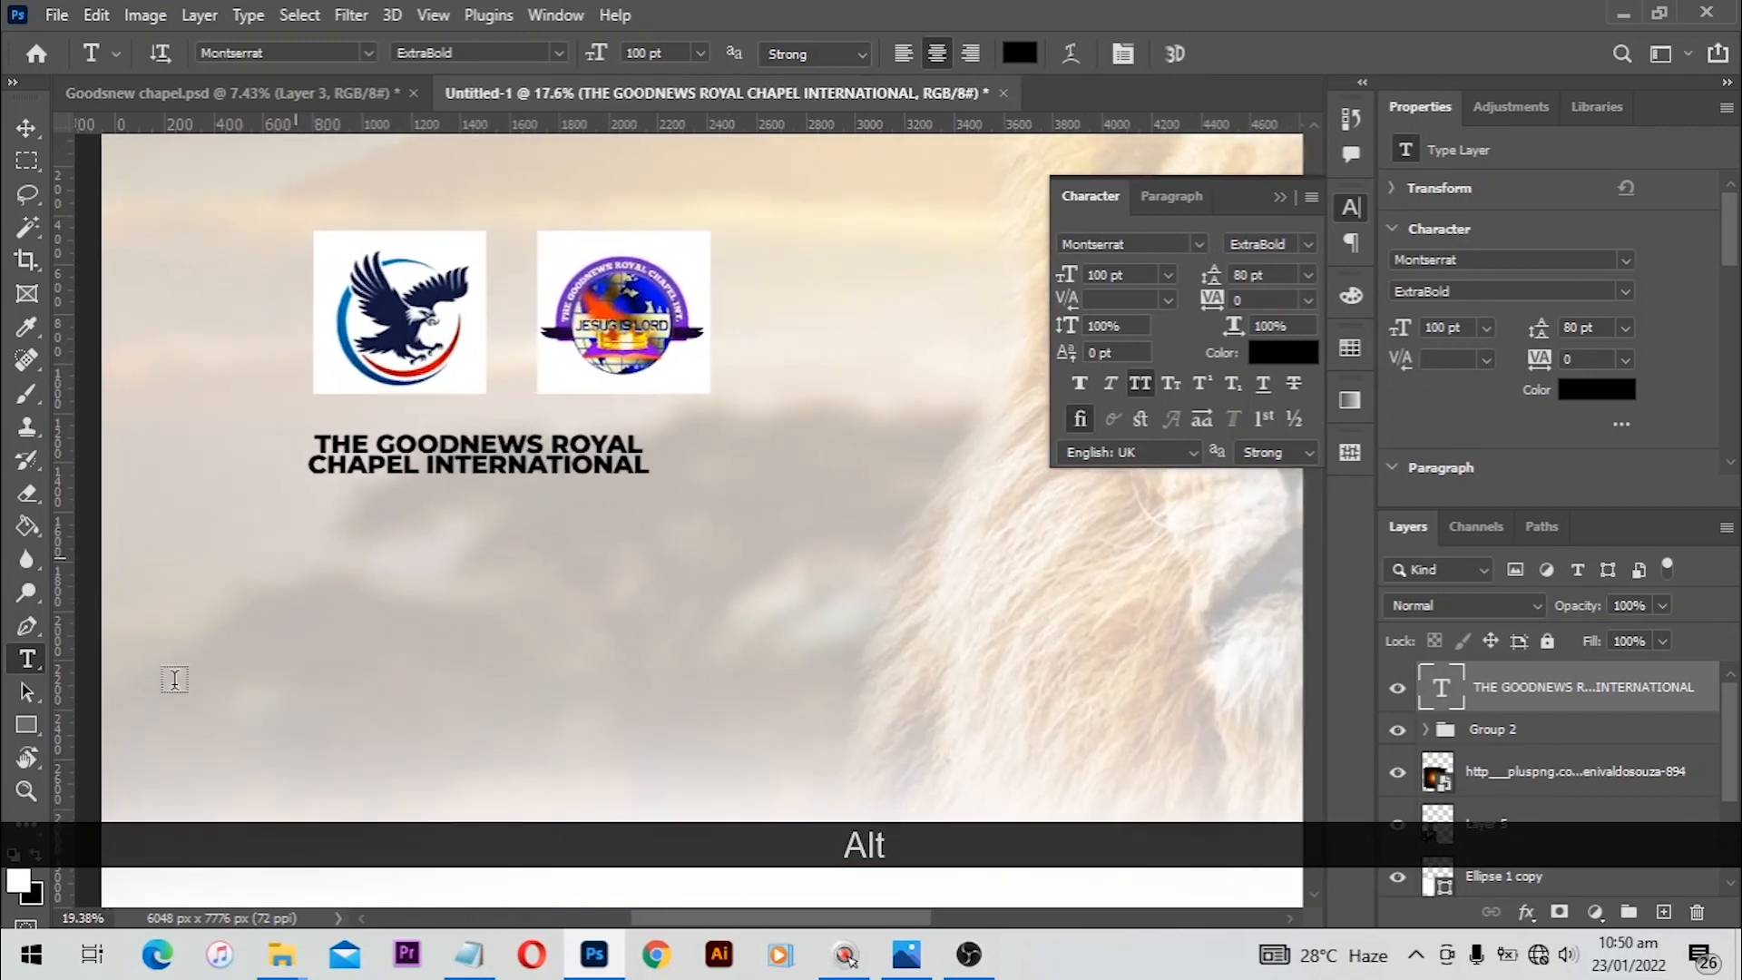
left_click(372, 388)
left_click(25, 128)
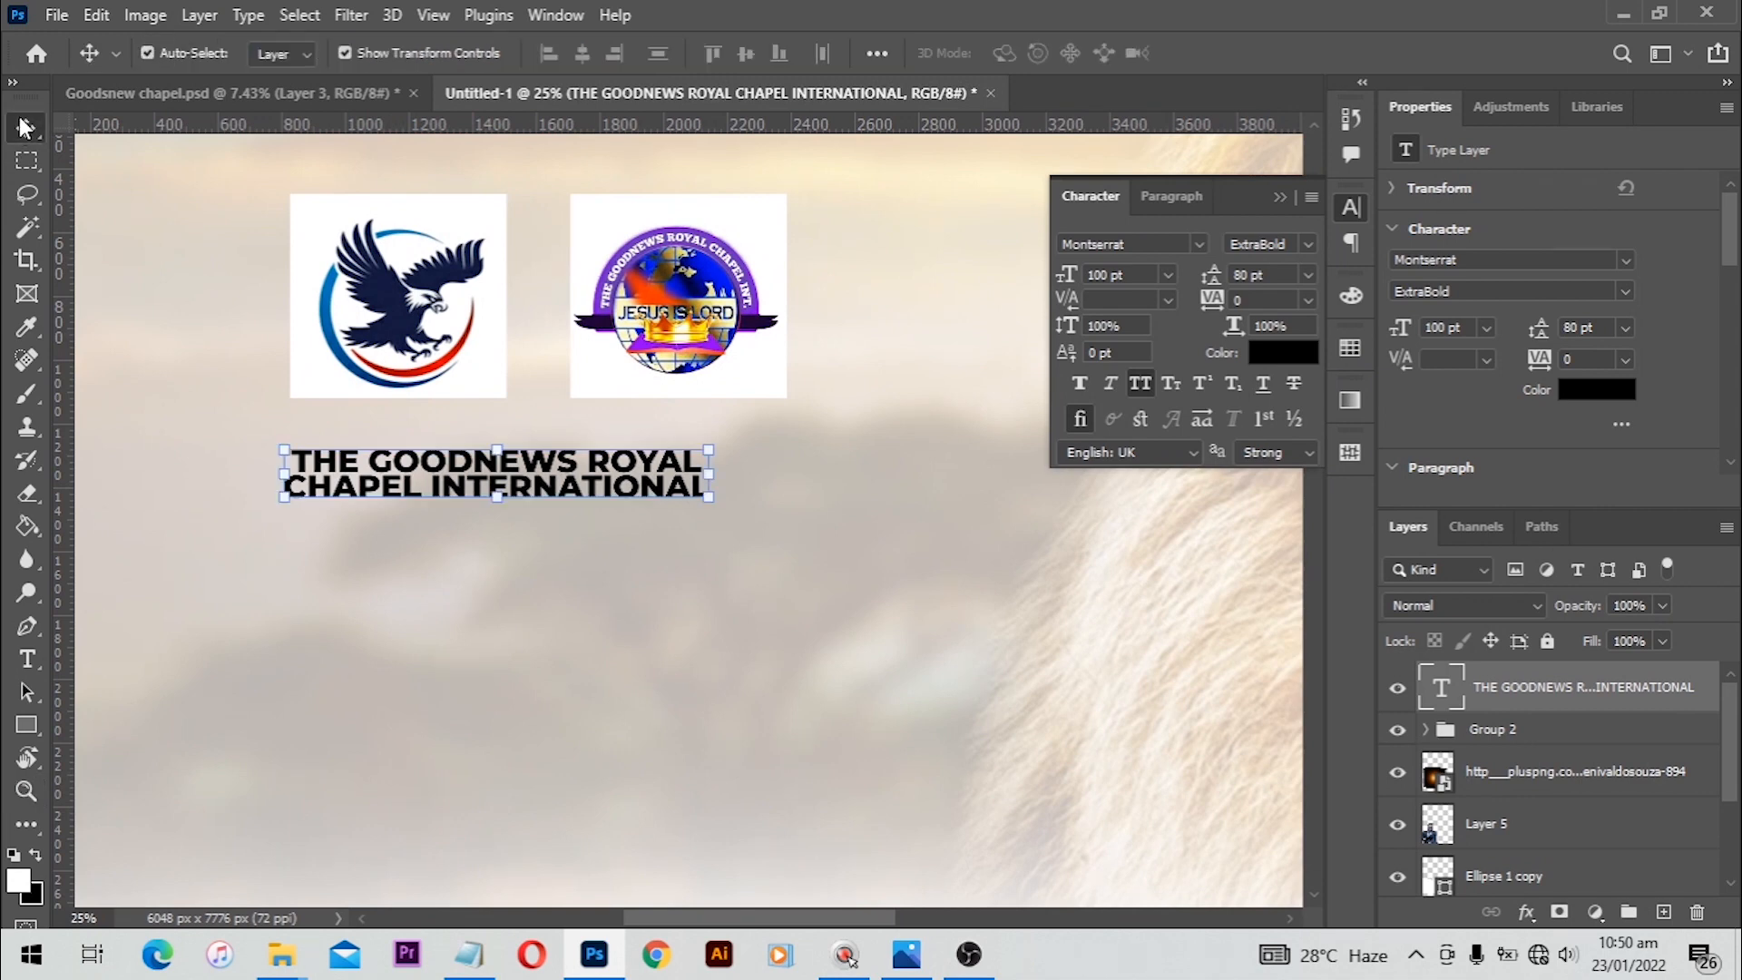
key("ctrl+t")
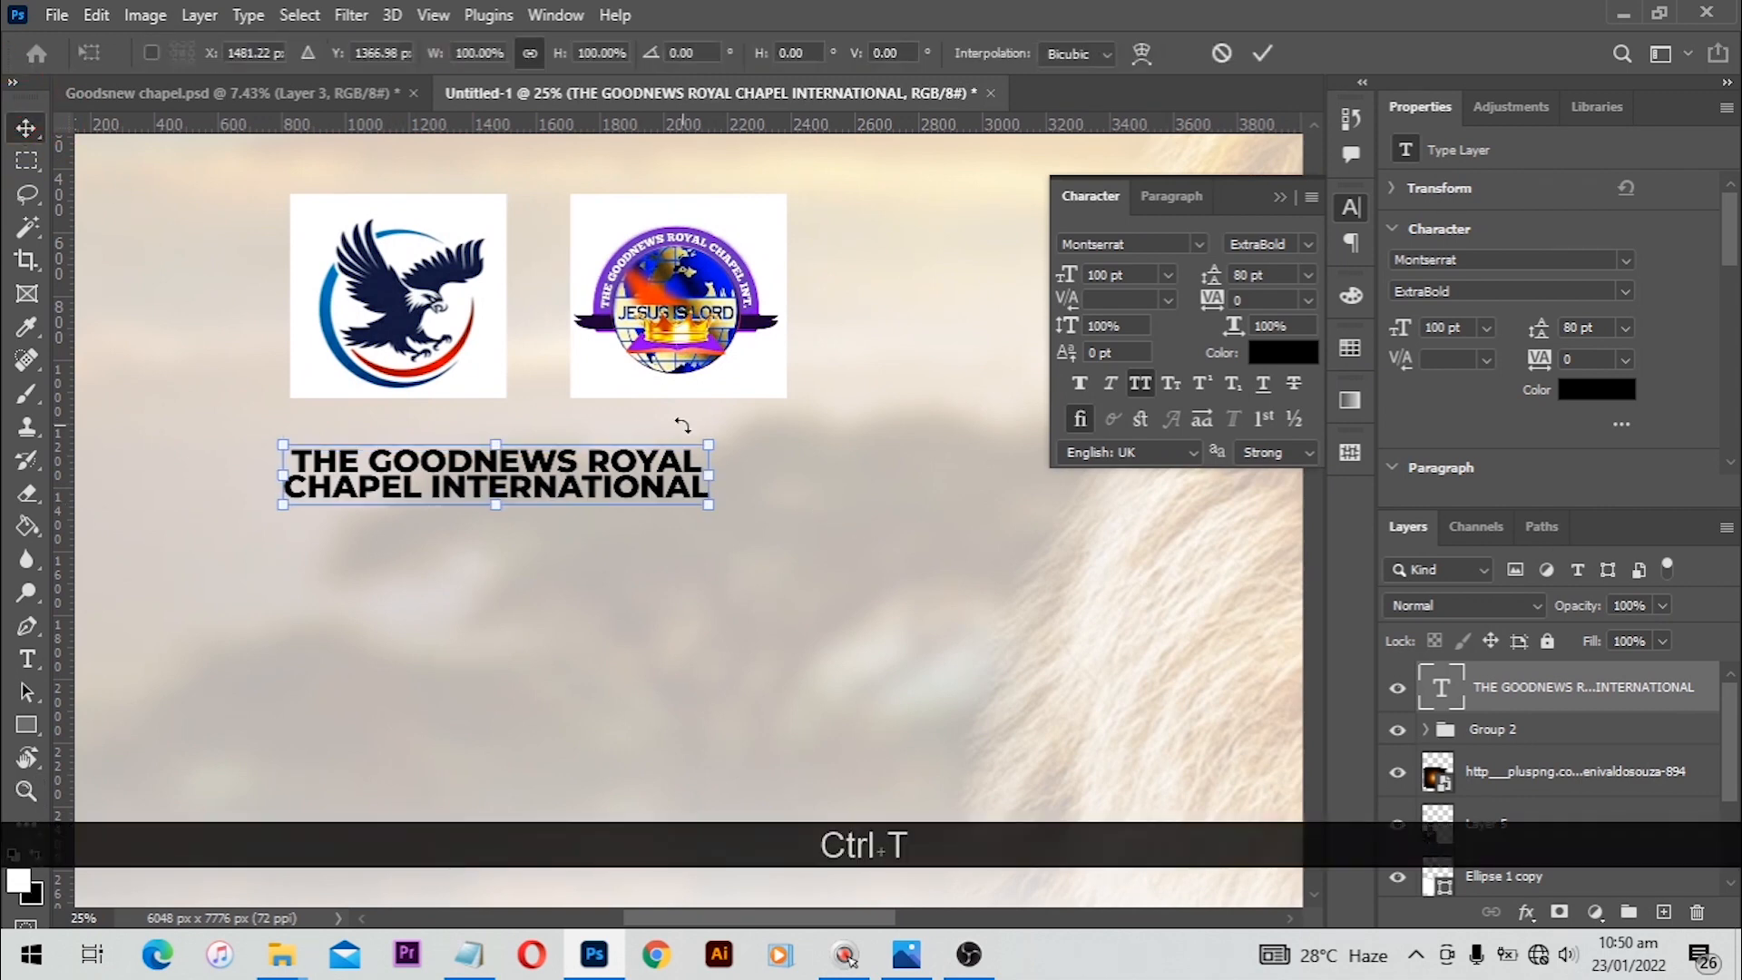
left_click_drag(741, 436, 825, 425)
key("space")
left_click_drag(572, 334, 714, 334)
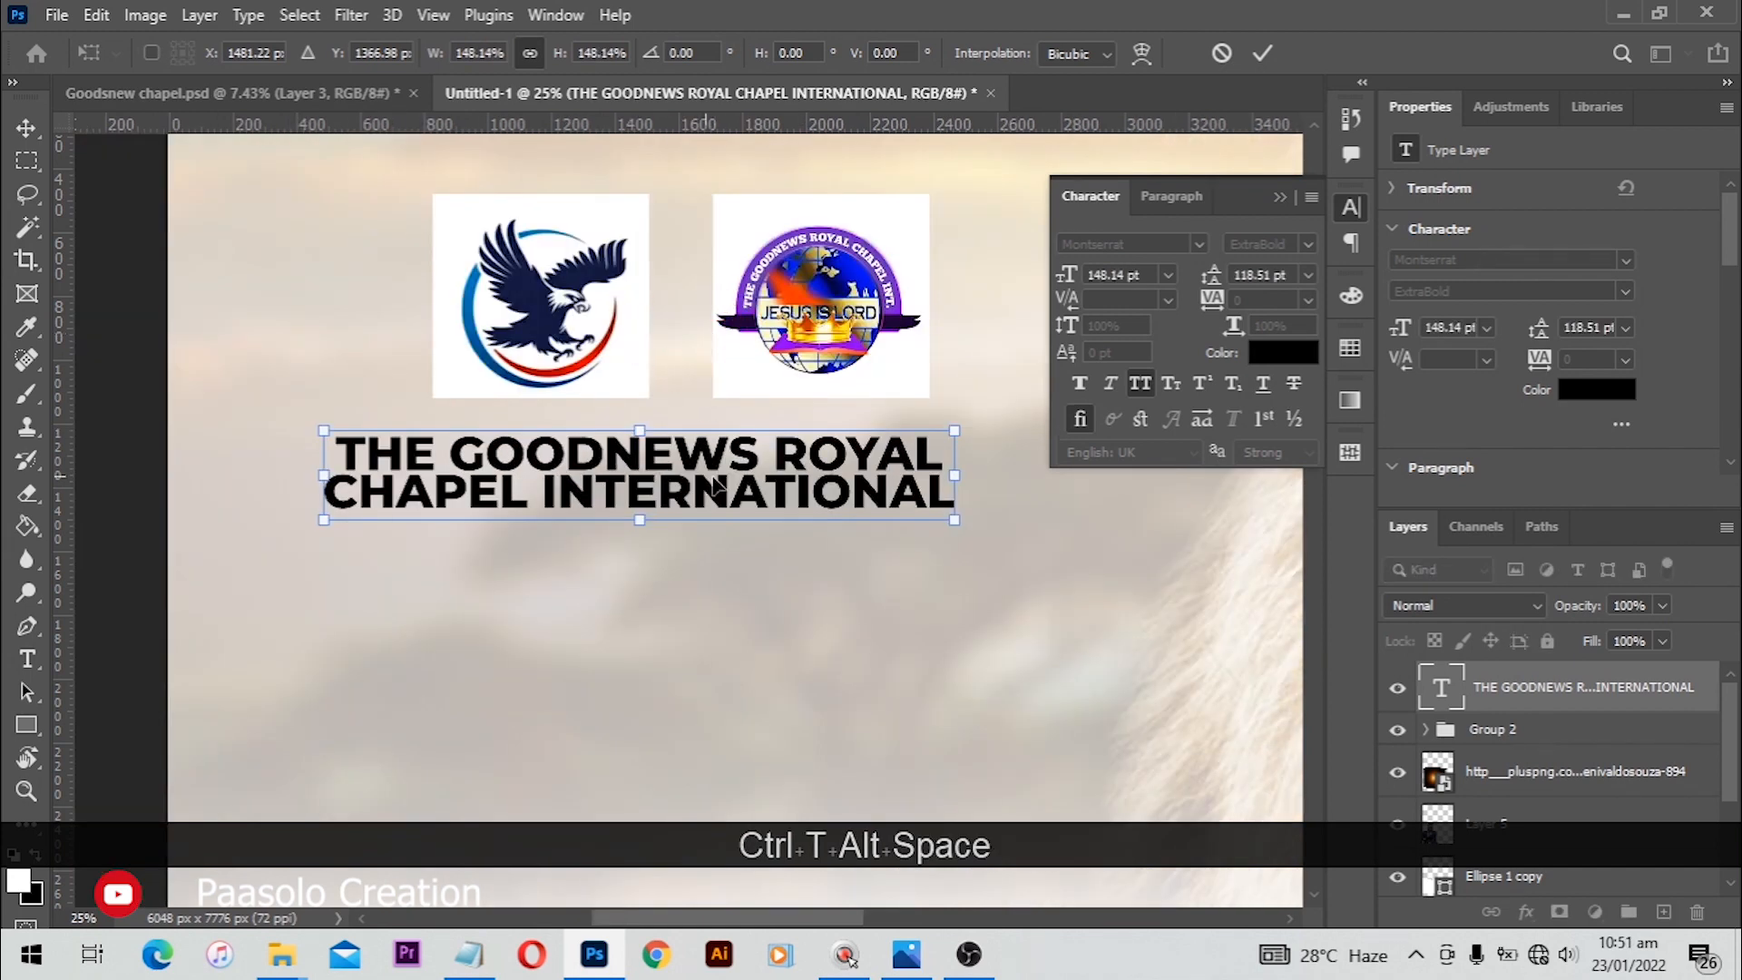
left_click_drag(659, 471, 717, 487)
key("Return")
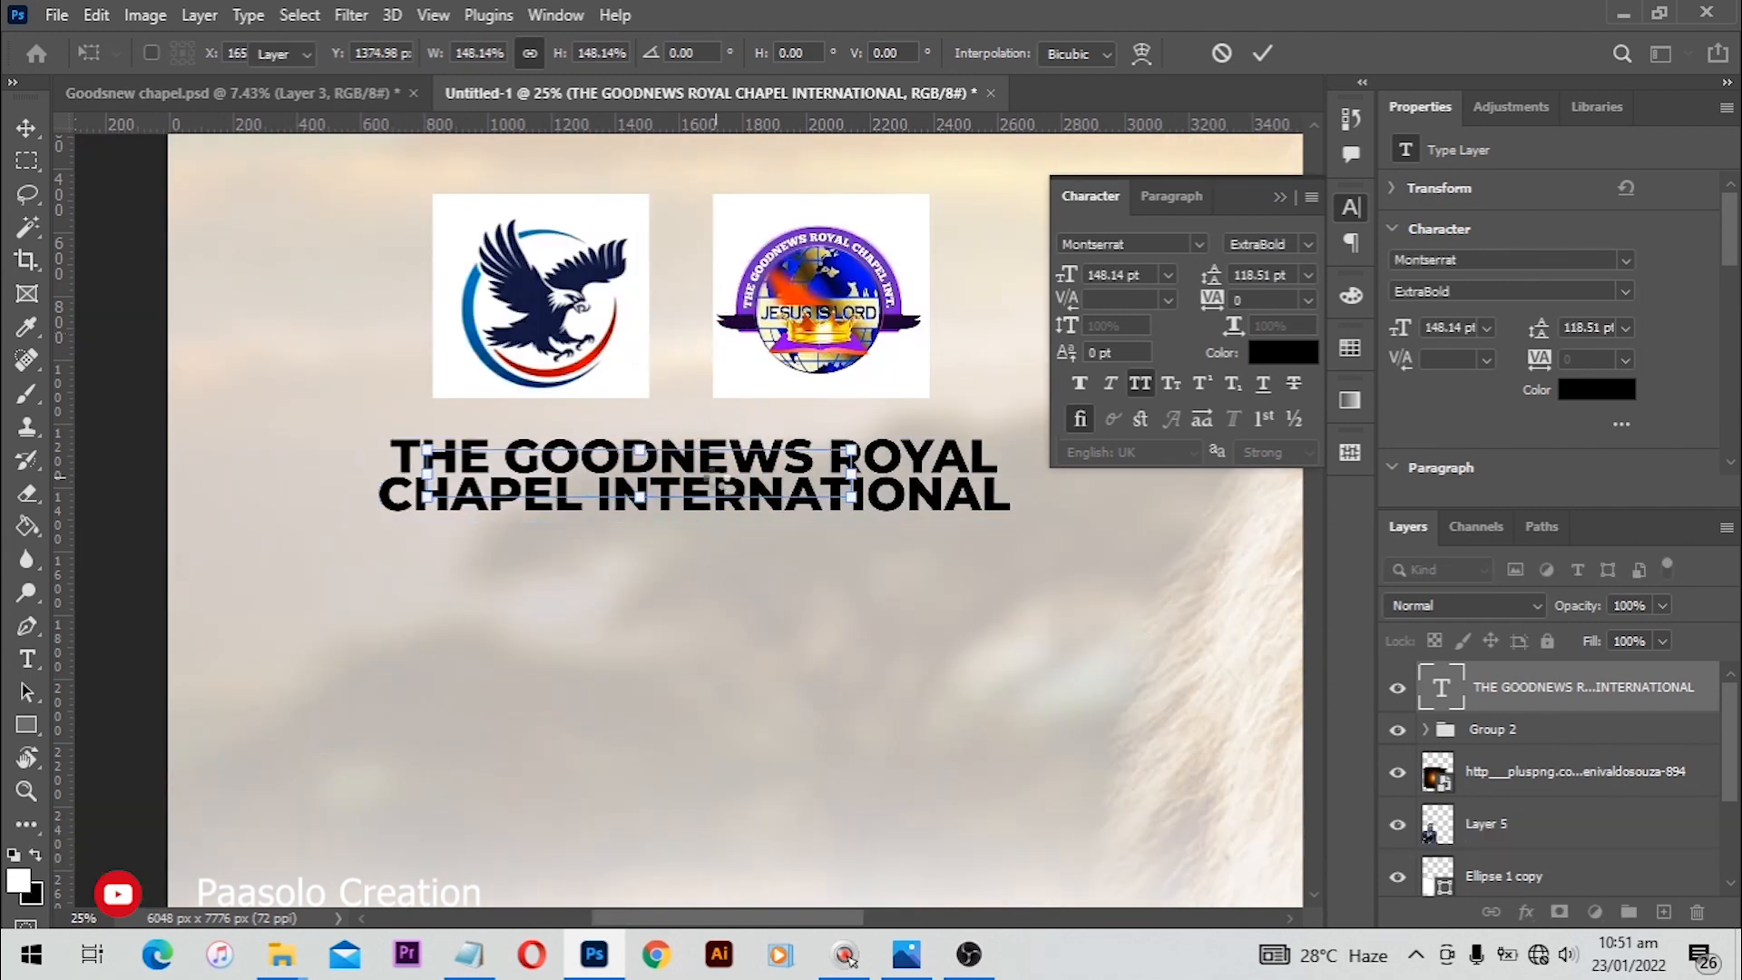
Step: Set the second line 'CHAPEL INTERNATIONAL' to Montserrat Medium at 120 pt
key("t")
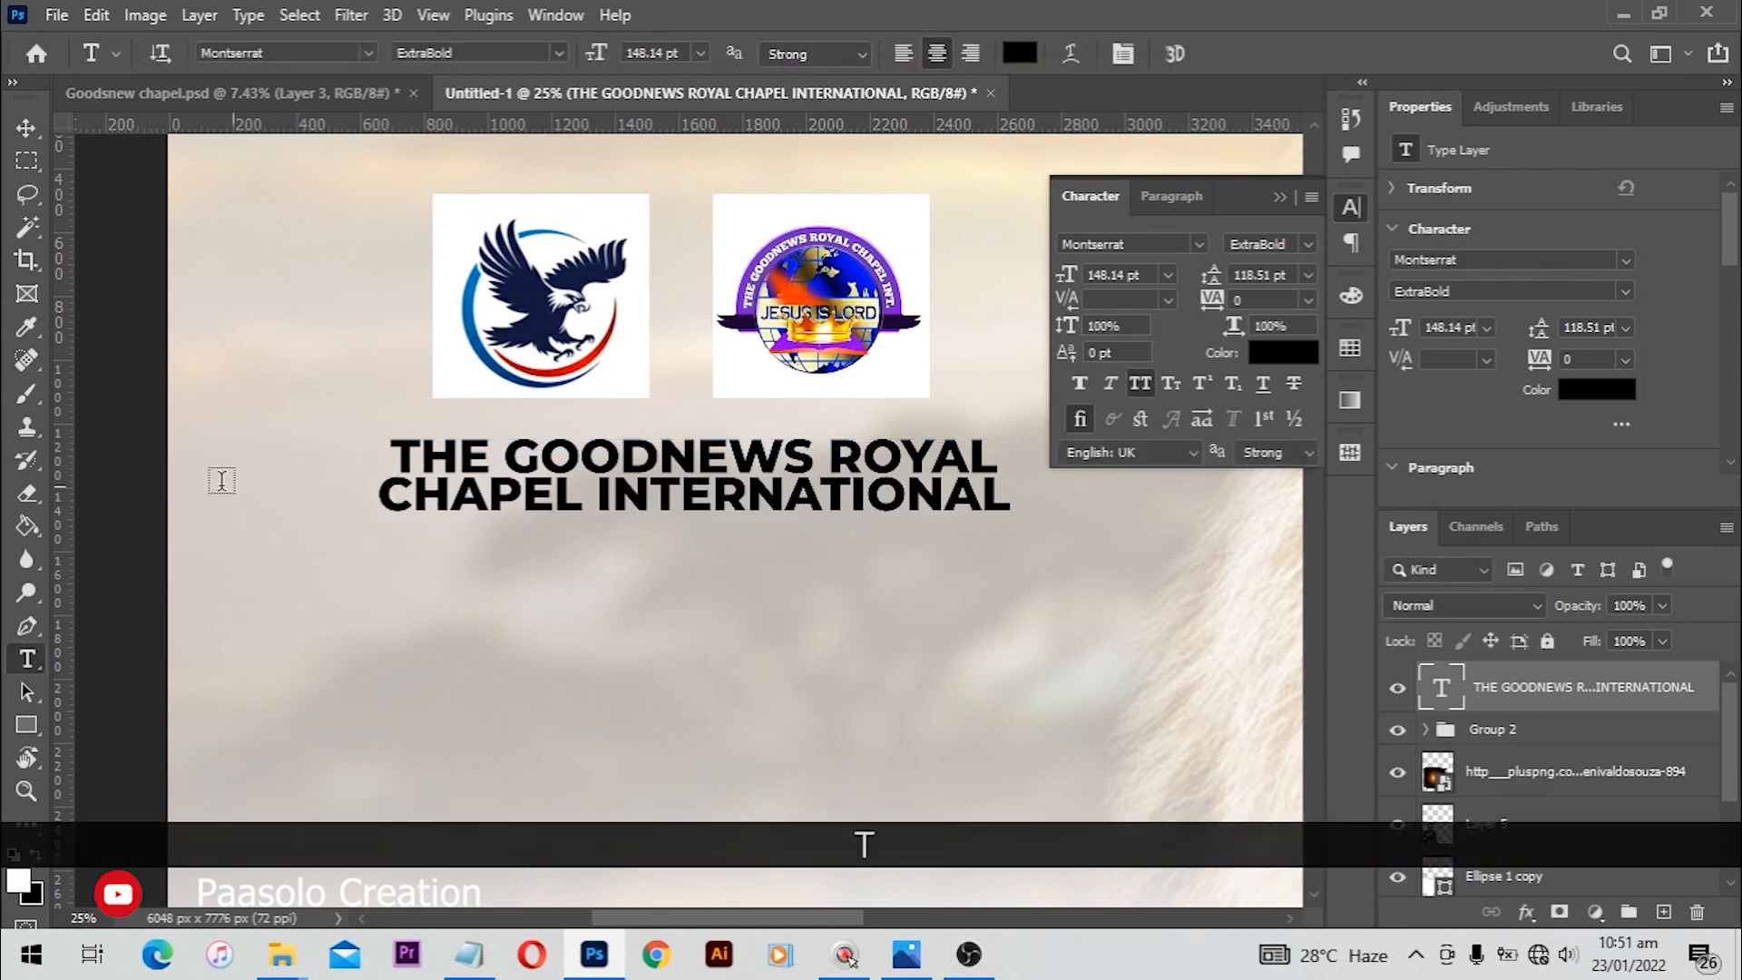
left_click_drag(389, 499, 1044, 530)
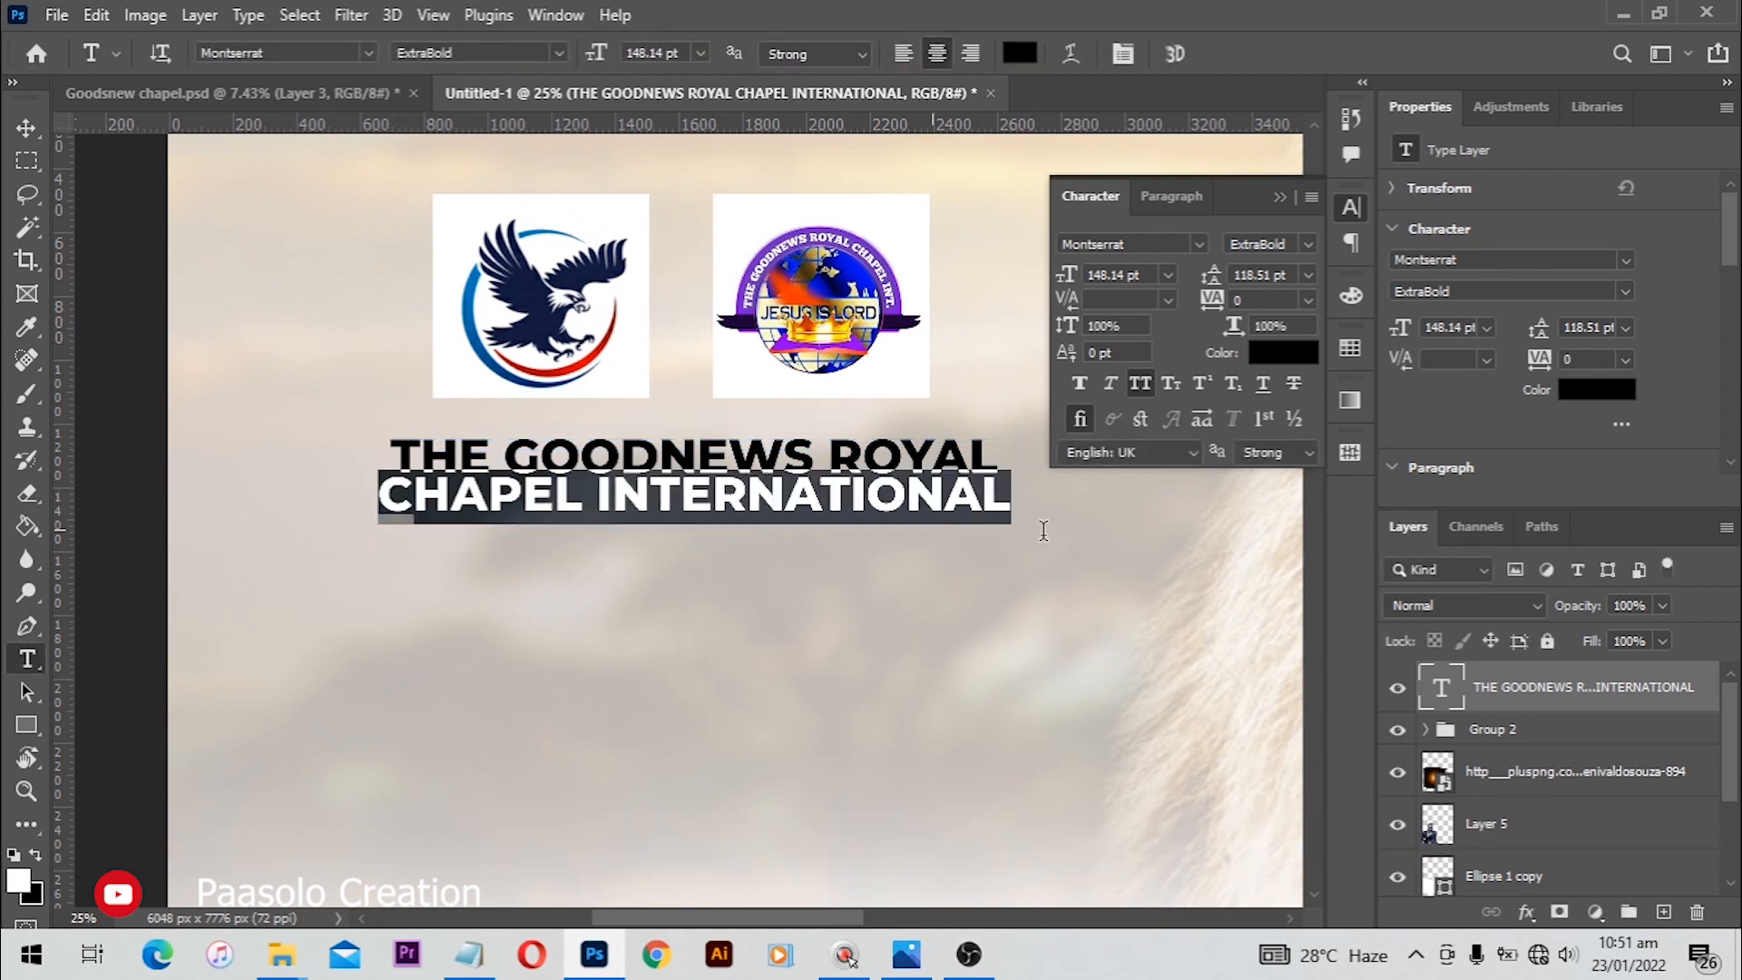
left_click(1304, 243)
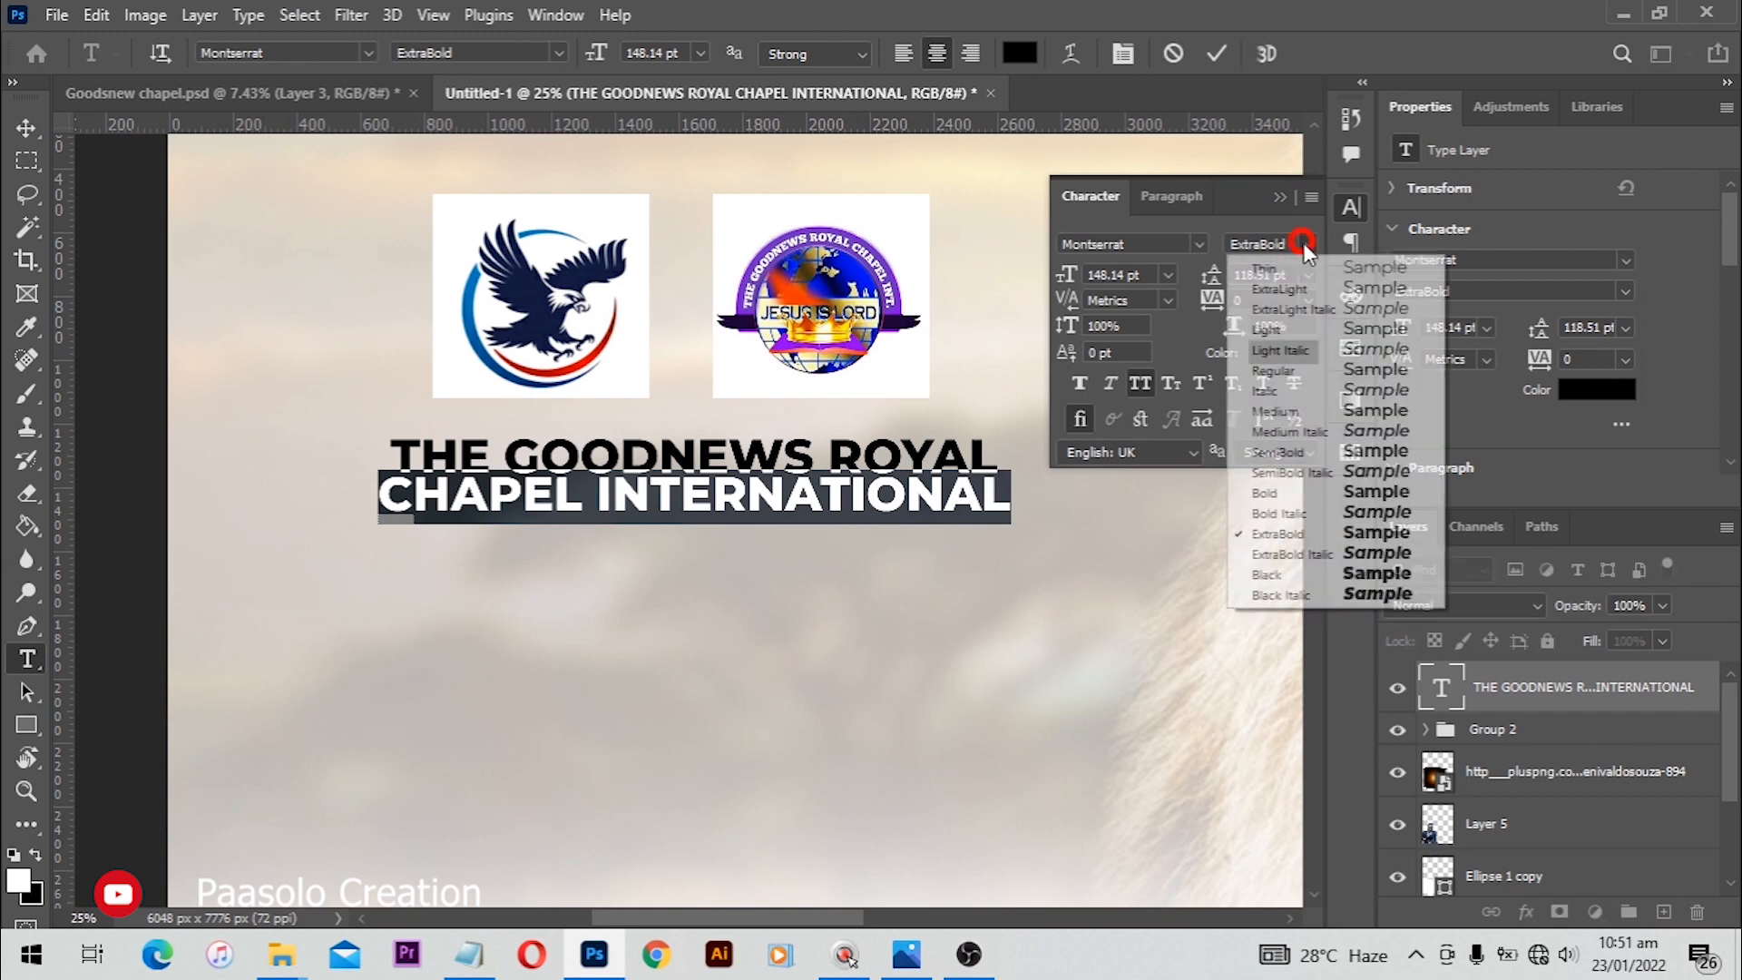
left_click(1297, 409)
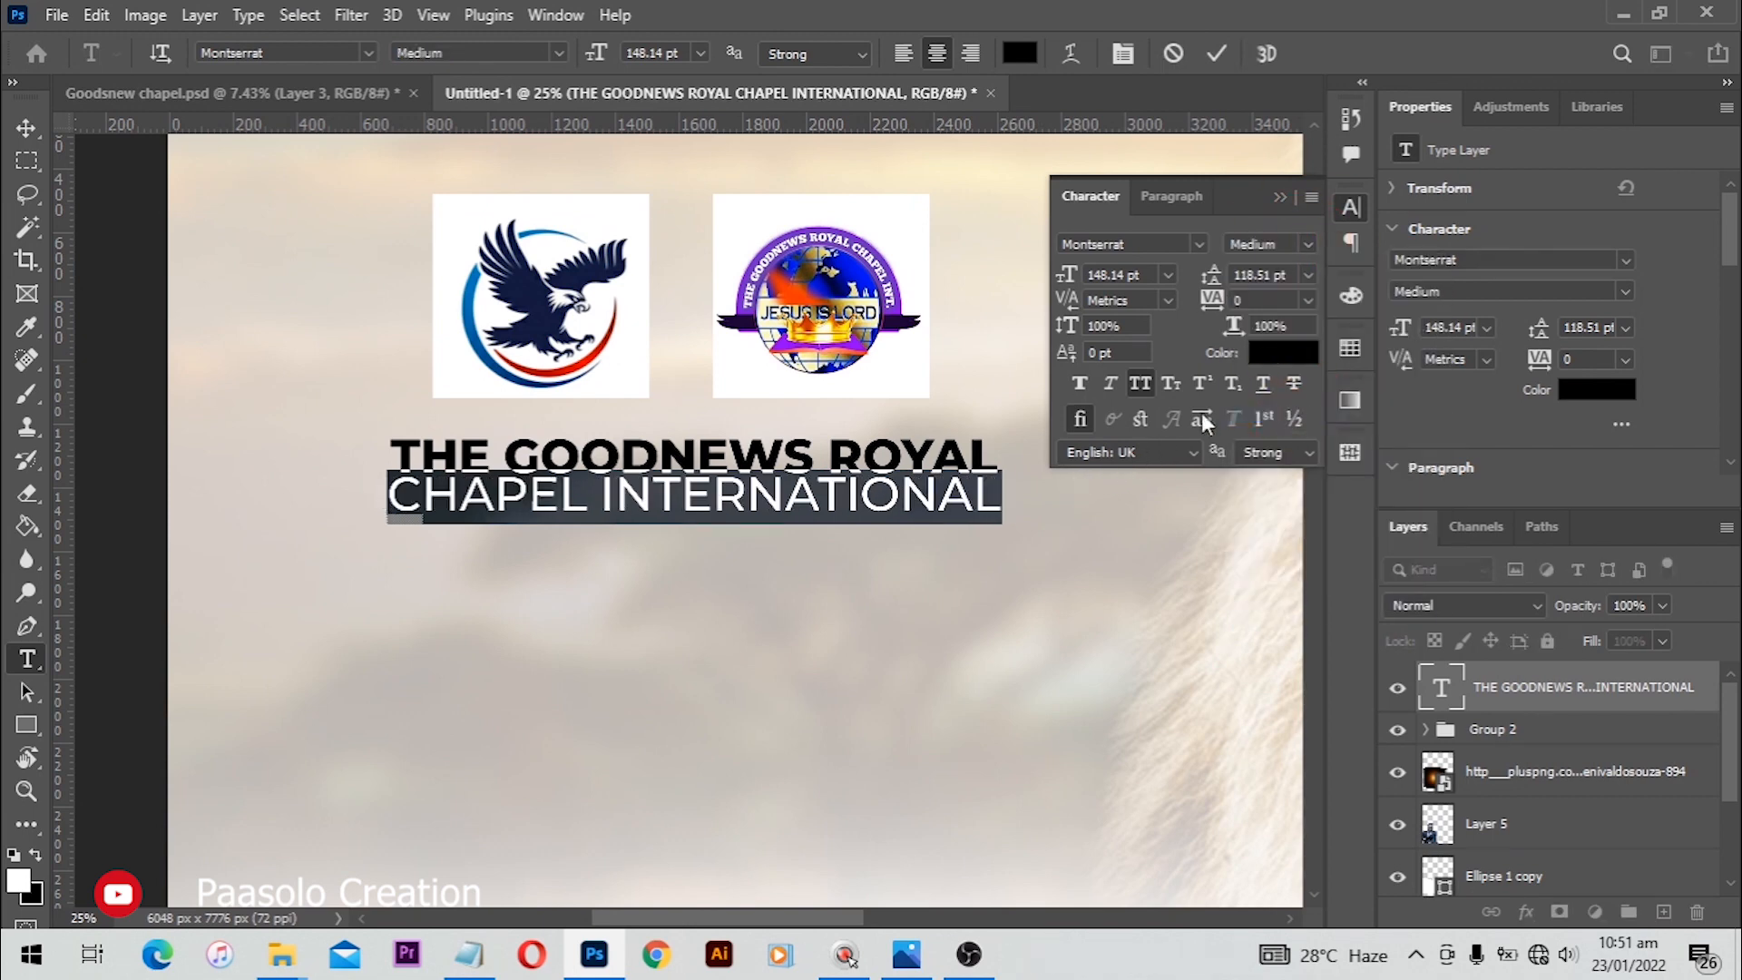
left_click_drag(1021, 281, 1011, 278)
type("100")
key("Return")
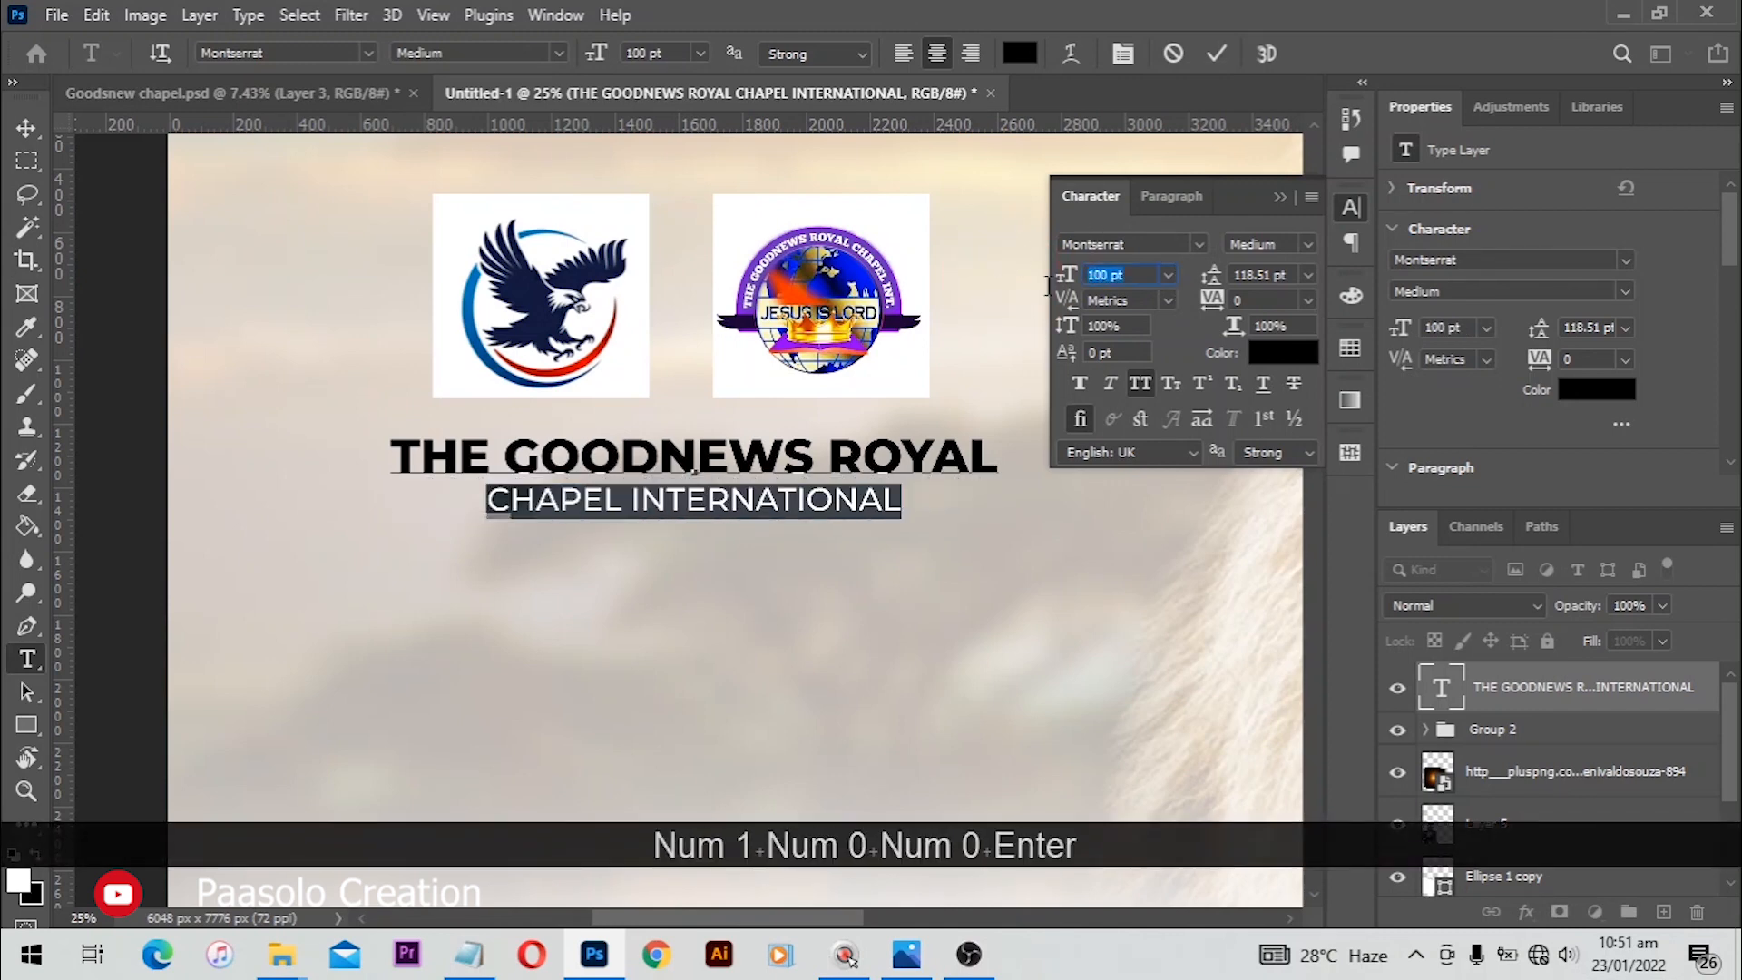
type("120")
key("Return")
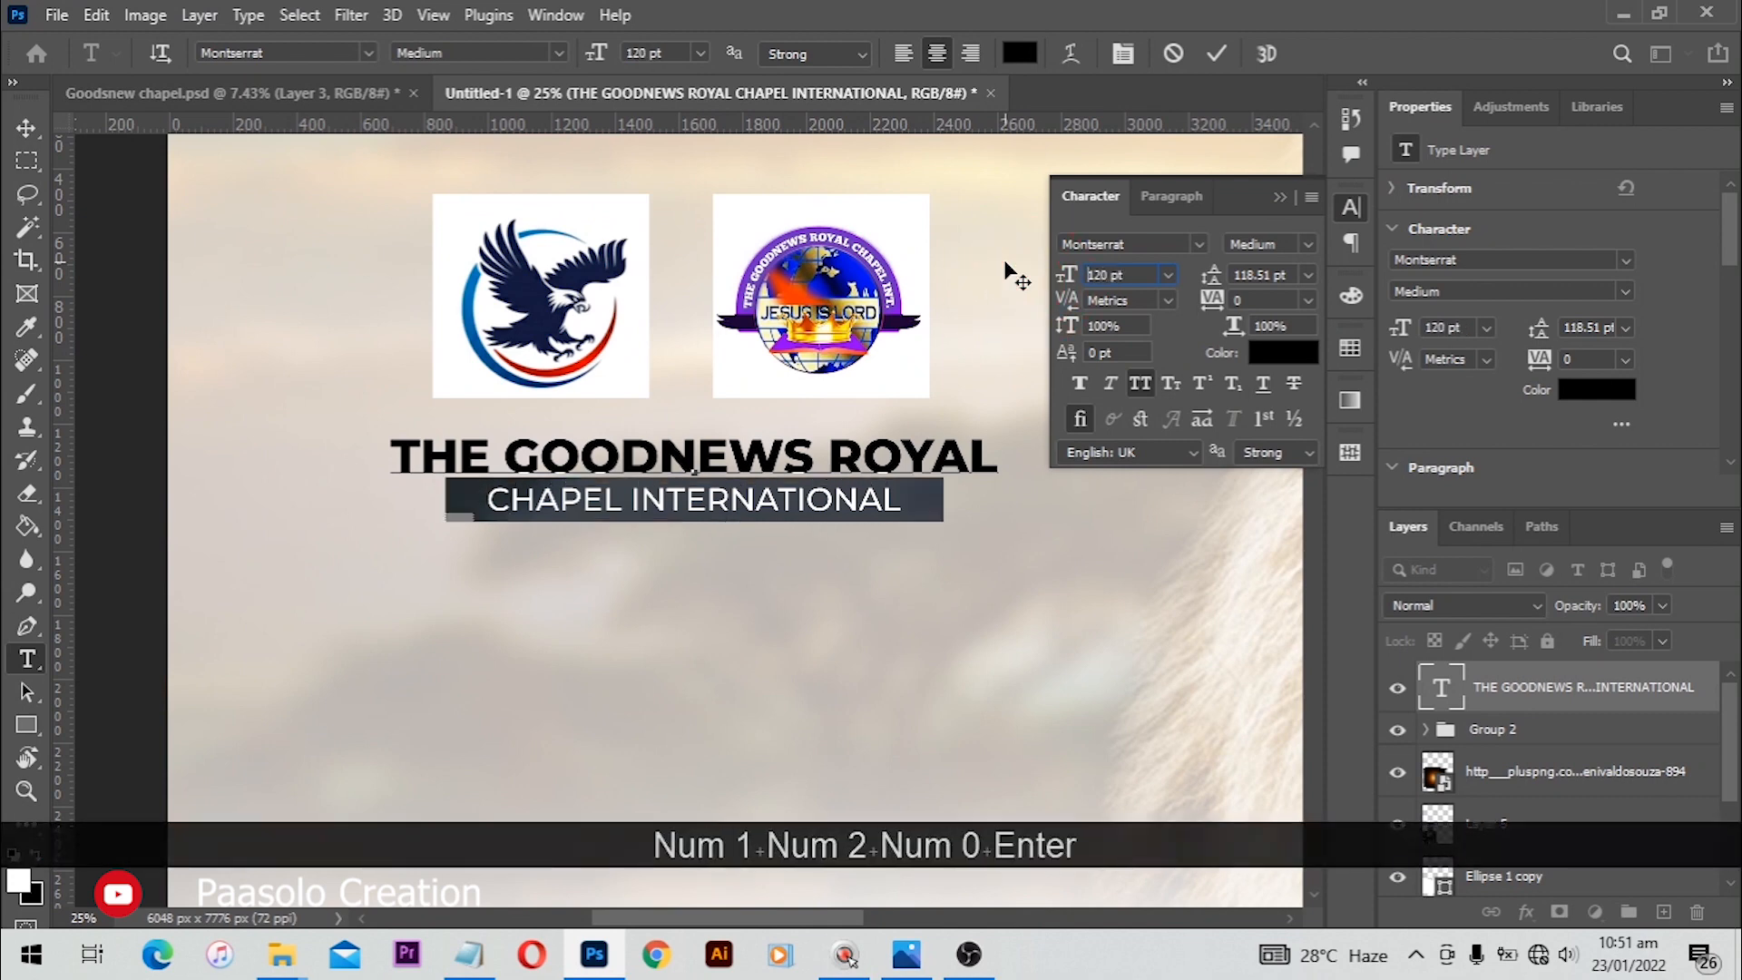
left_click(1217, 54)
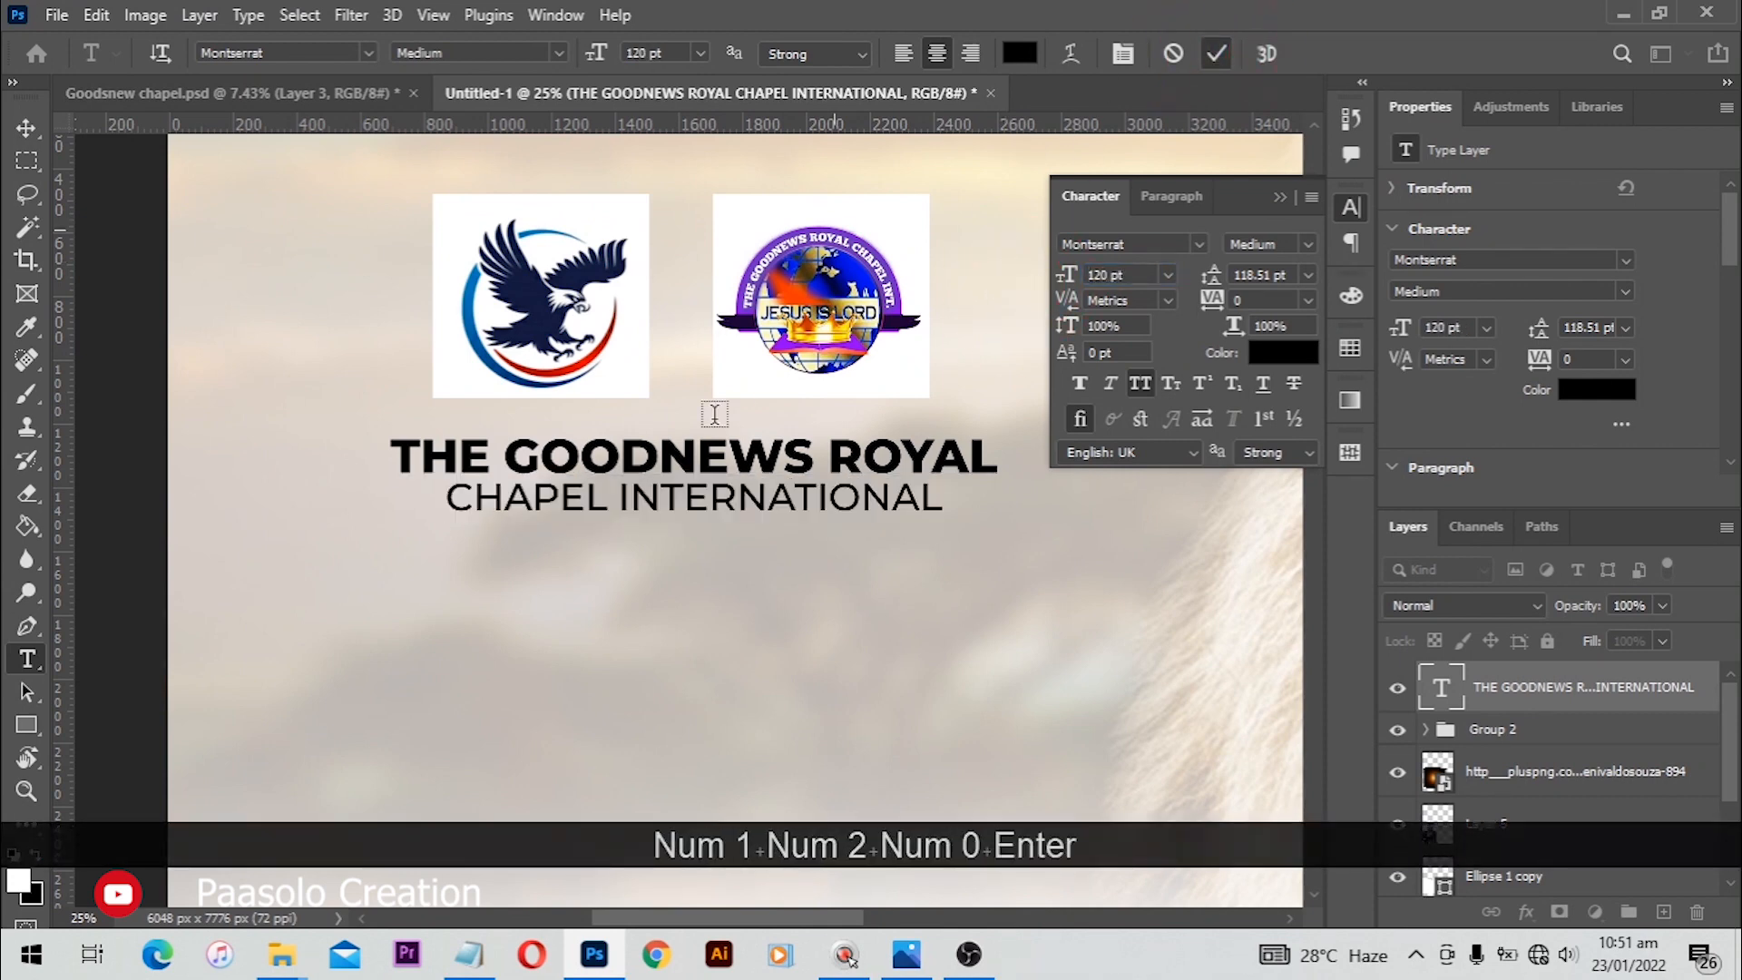
Step: Add a new layer beneath the church name and brush soft white strokes behind the text
scroll(605, 505, "down", 3)
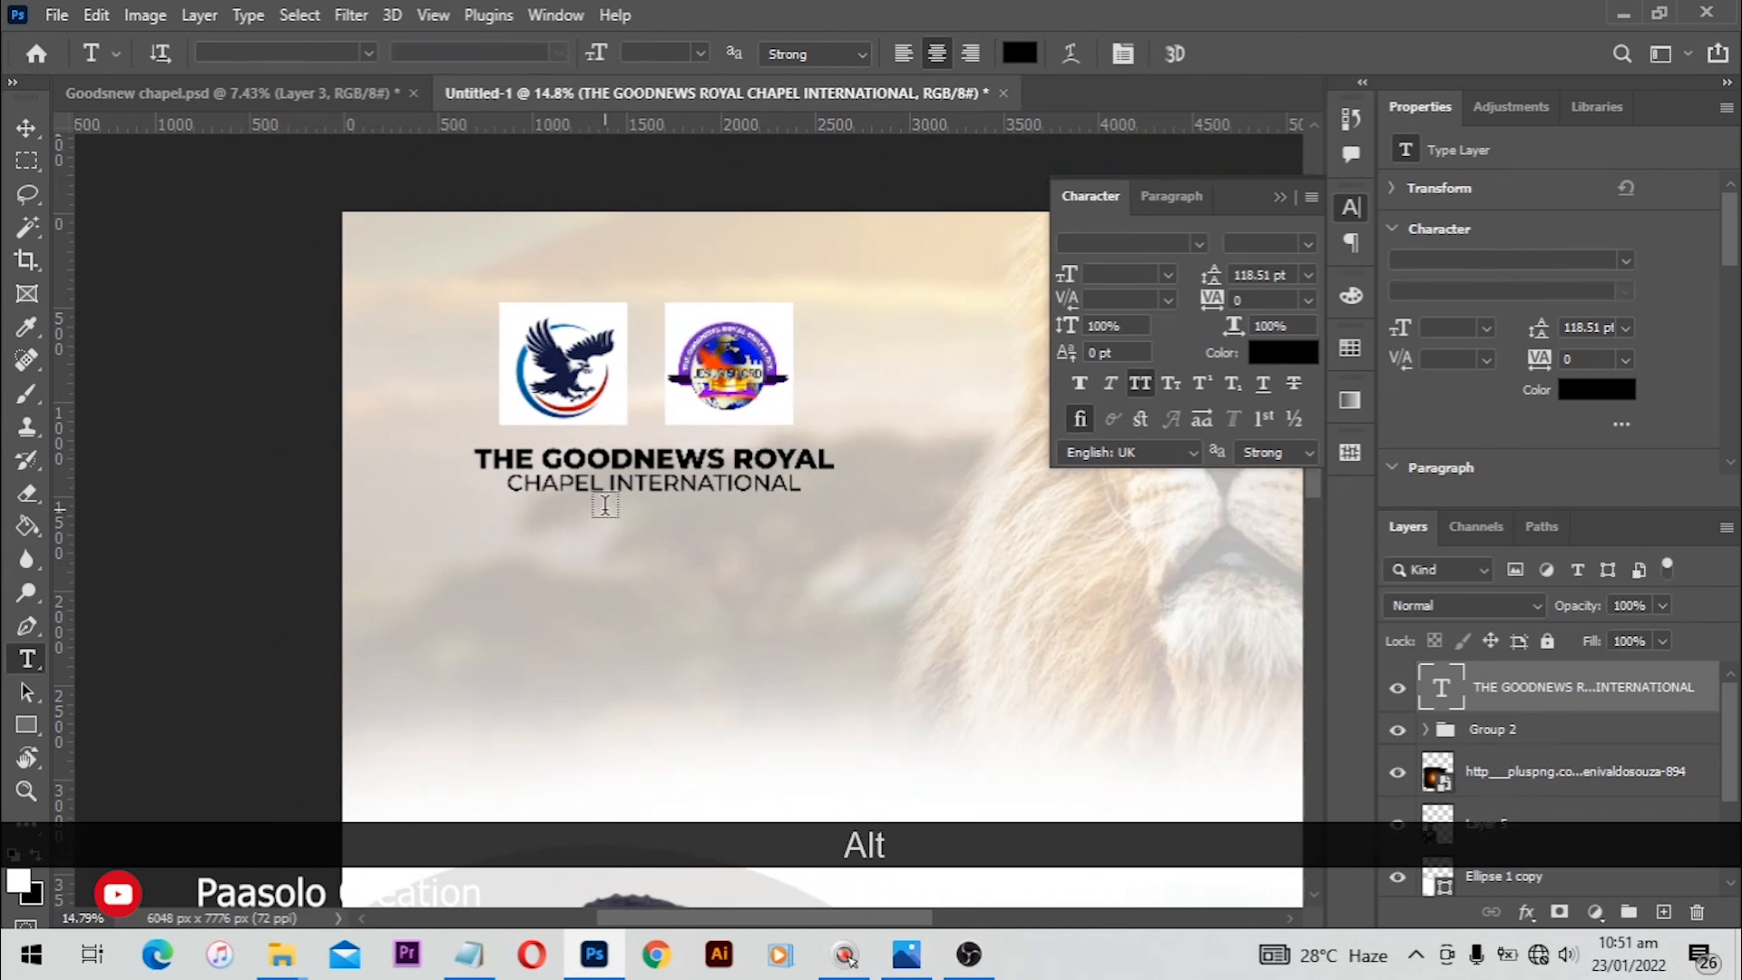
key("v")
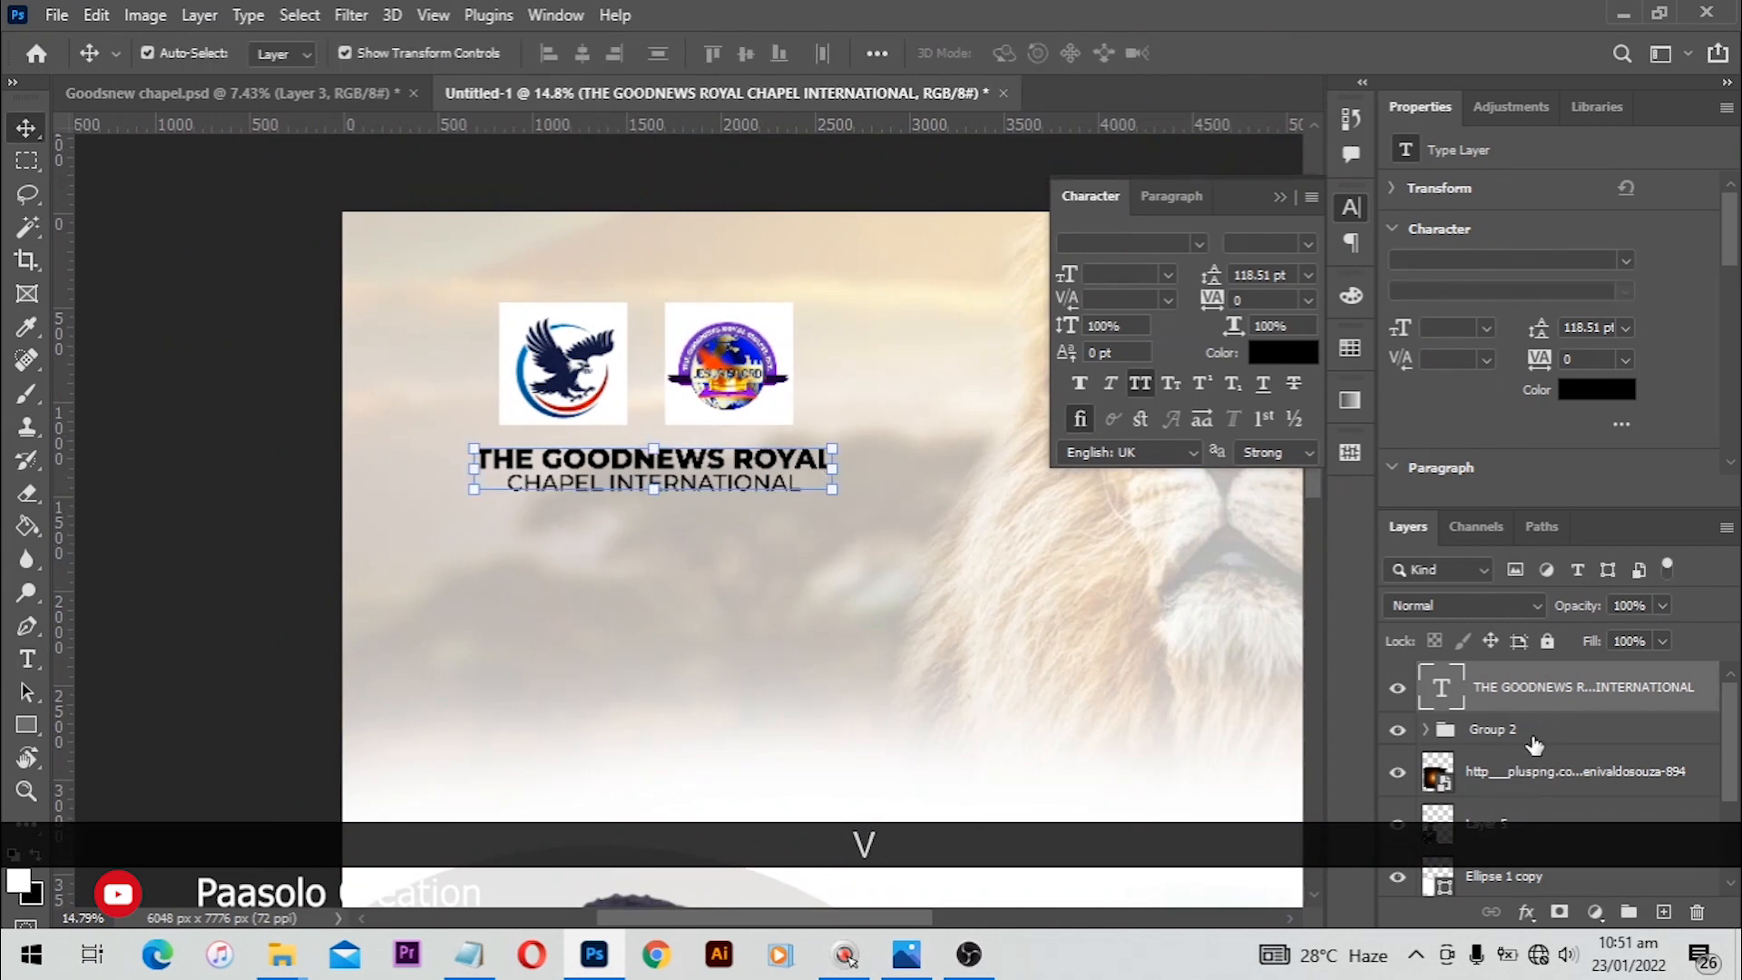
left_click(1481, 730)
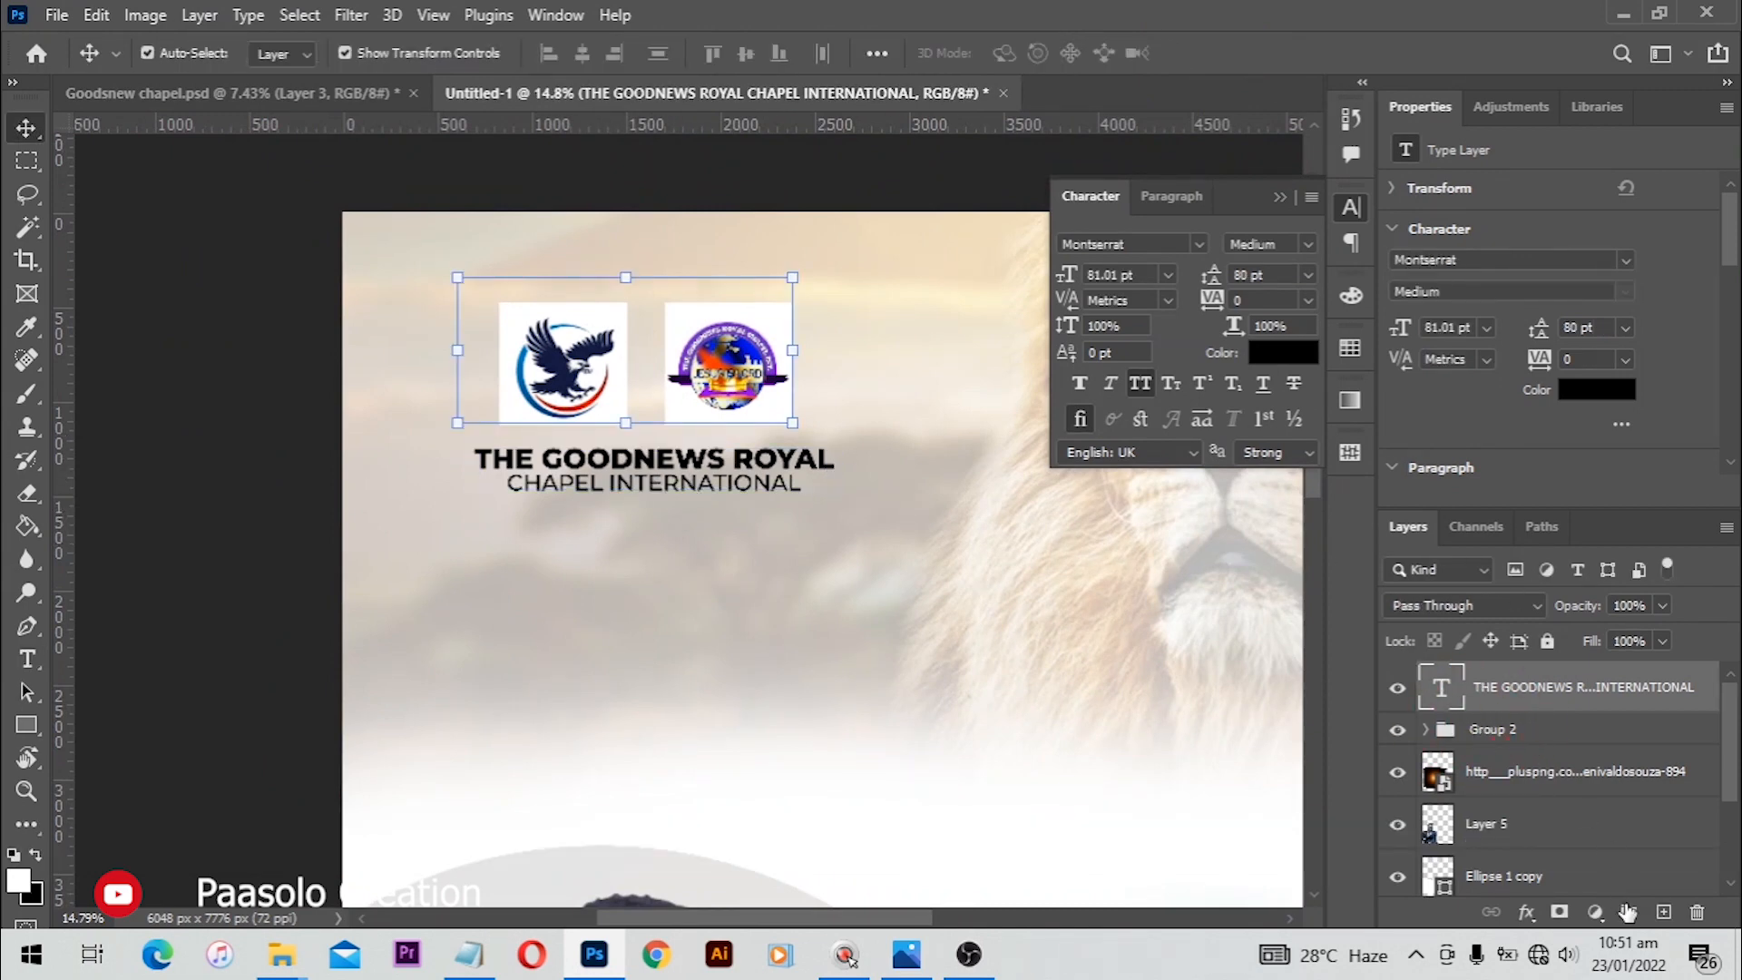
left_click(1662, 914)
key("b")
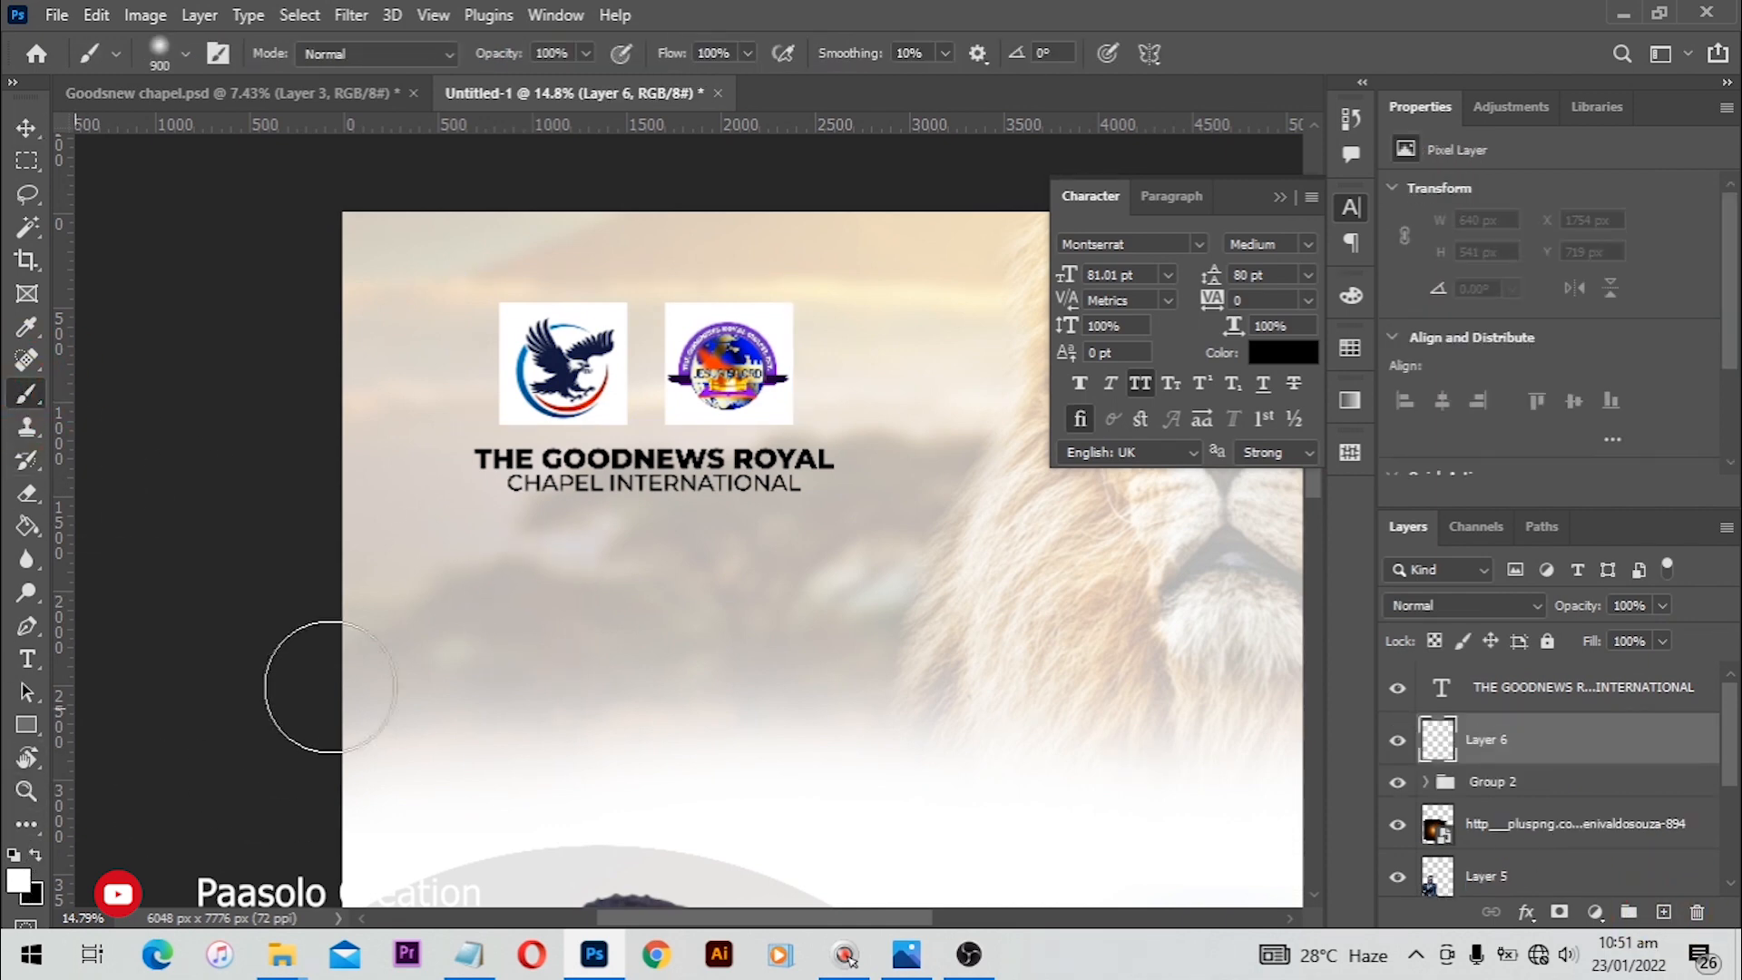
left_click_drag(517, 506, 828, 474)
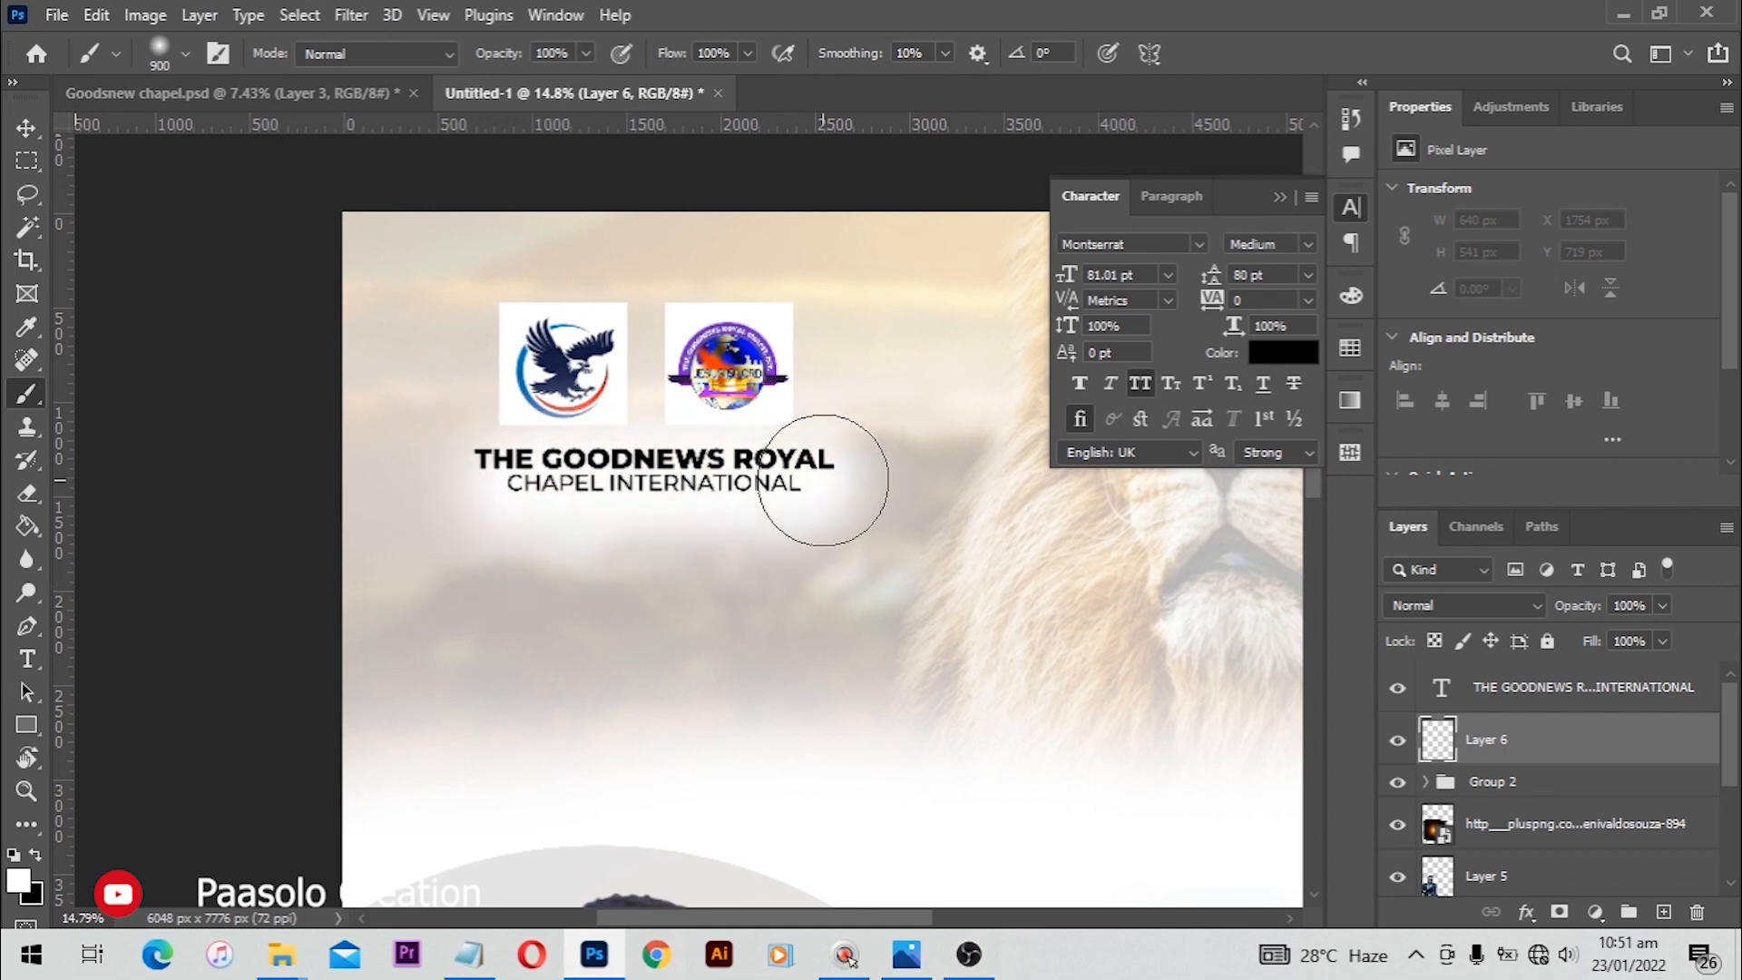
left_click_drag(466, 443, 766, 455)
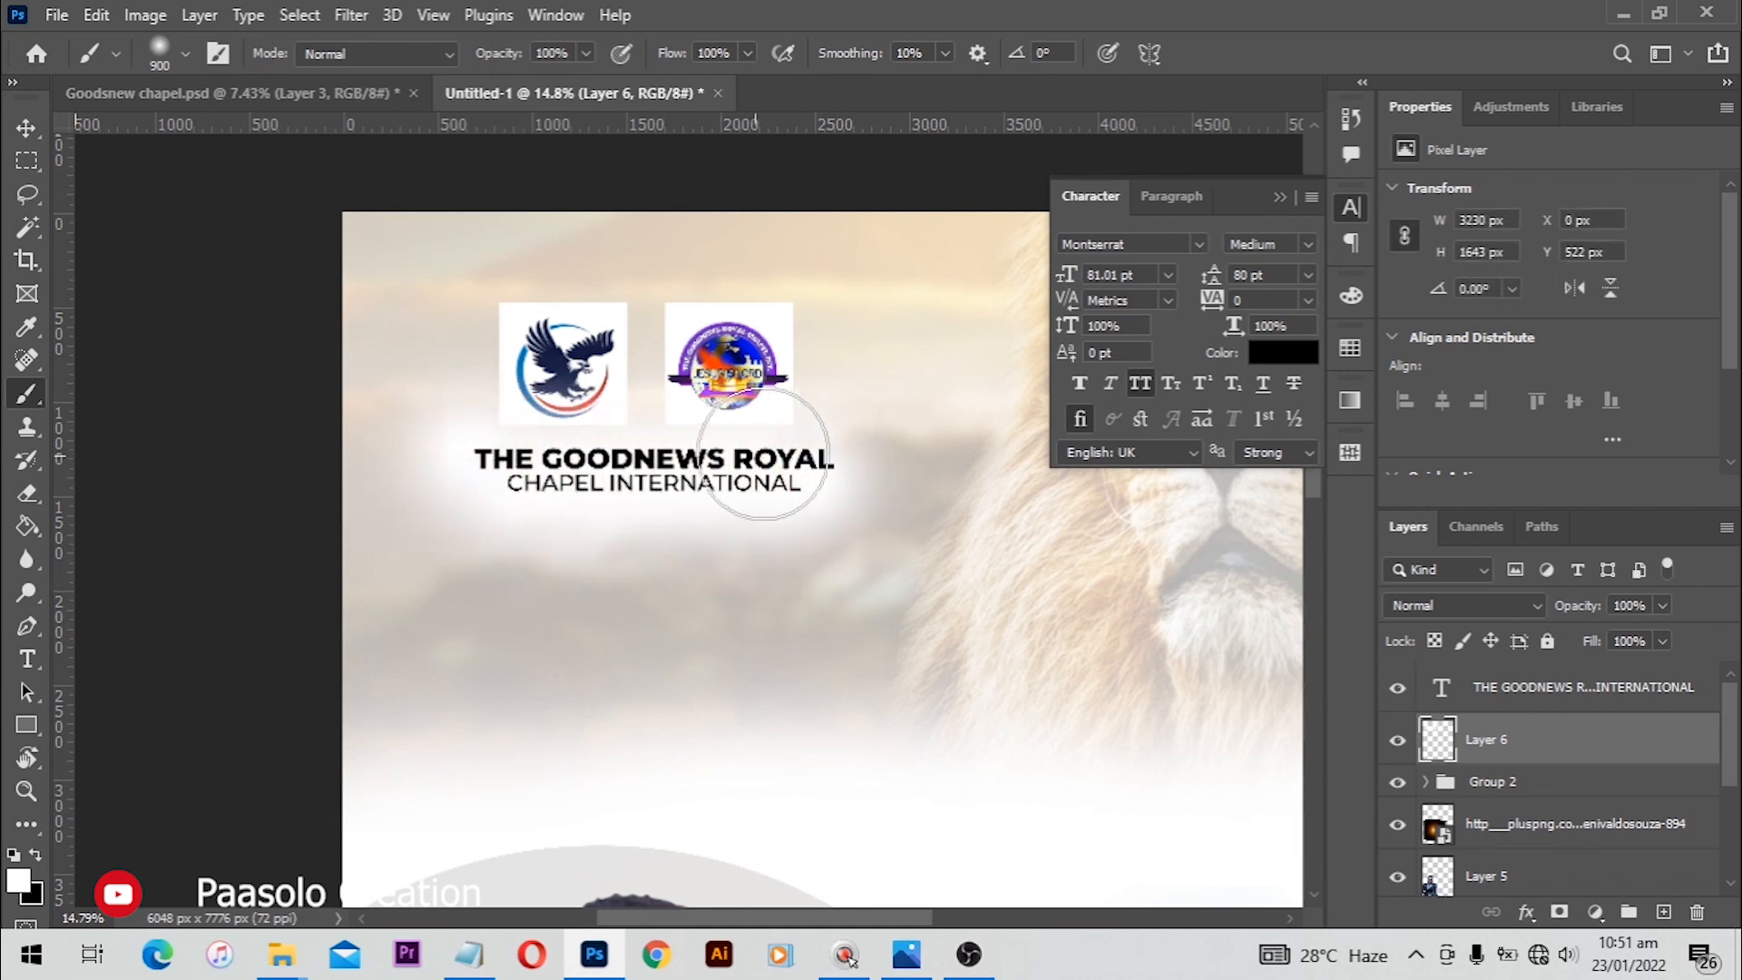
Step: Set the white glow layer's opacity to 90% and toggle its visibility to compare
key("v")
scroll(726, 578, "down", 7)
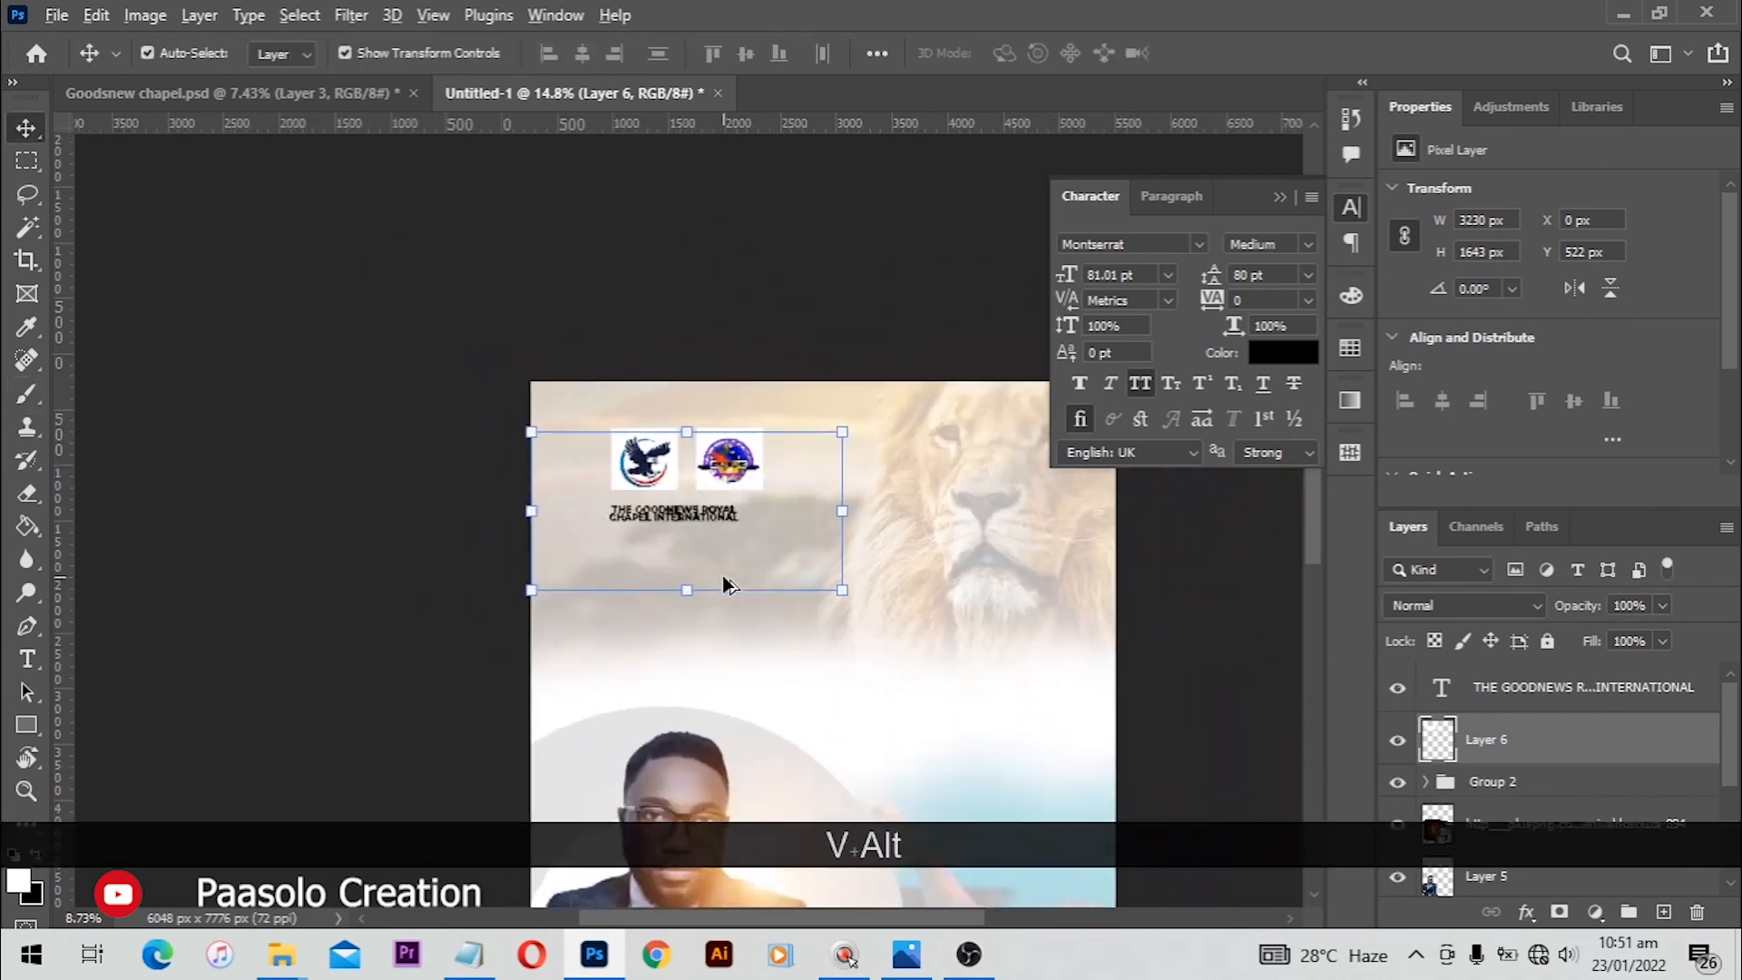
mouse_move(859, 661)
left_mouse_down()
mouse_move(793, 526)
mouse_move(807, 522)
left_mouse_up()
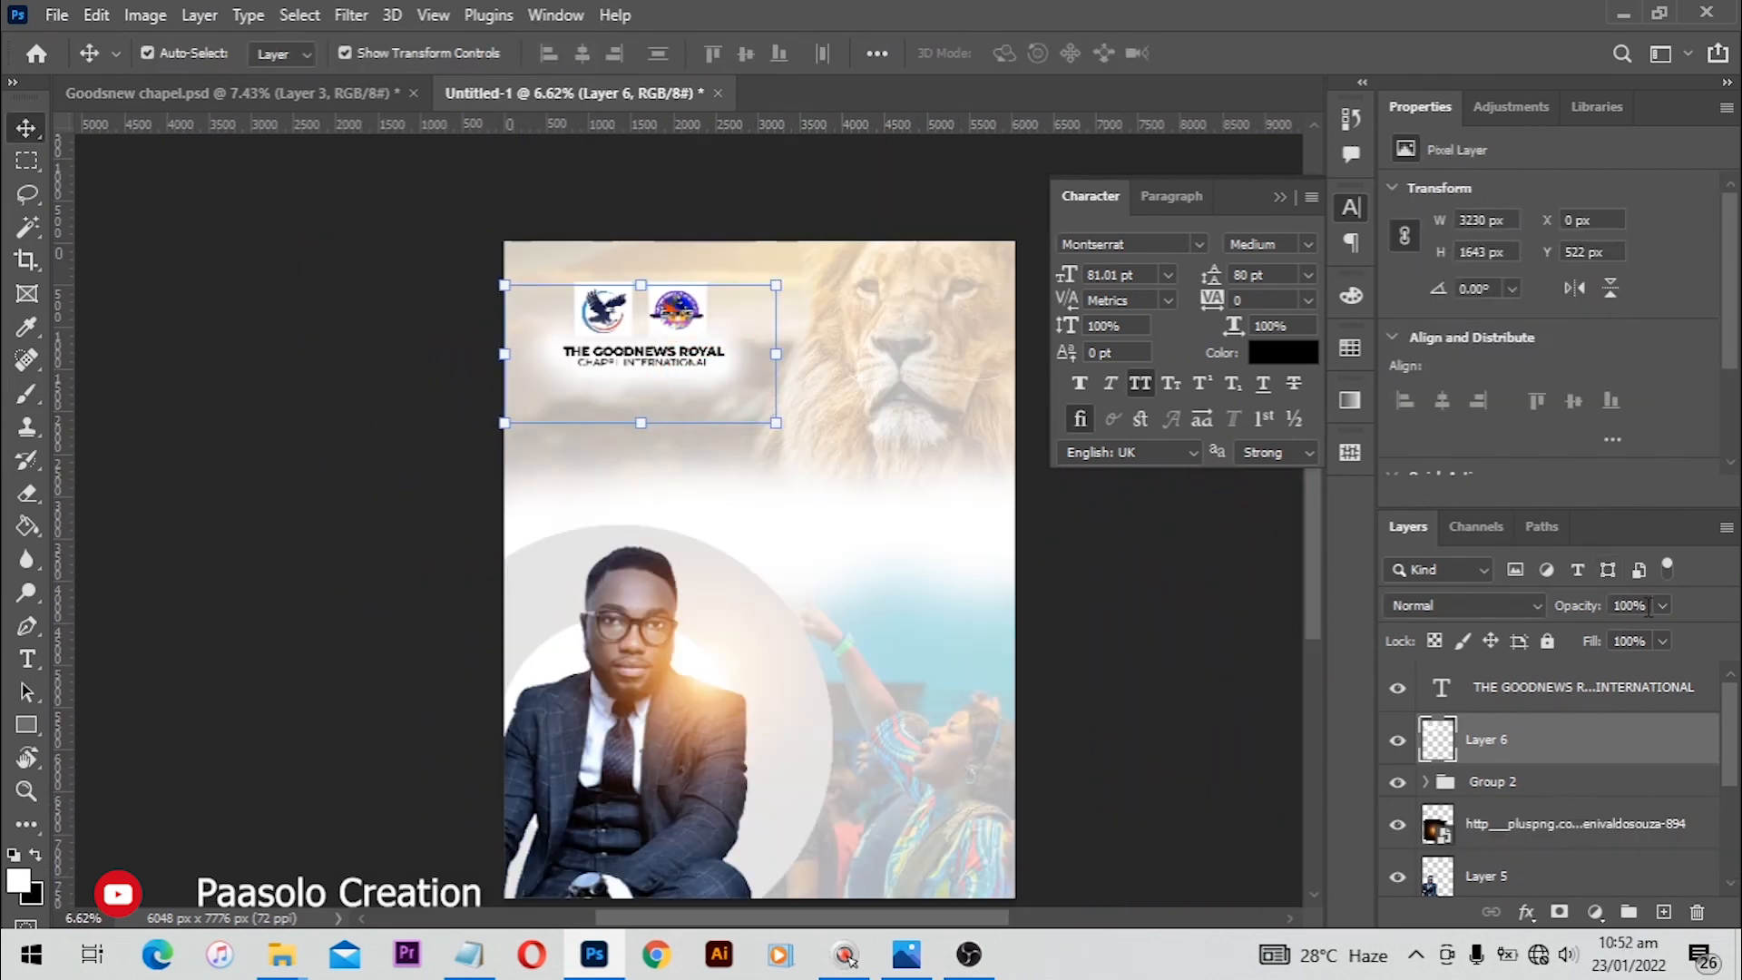
type("90")
key("Return")
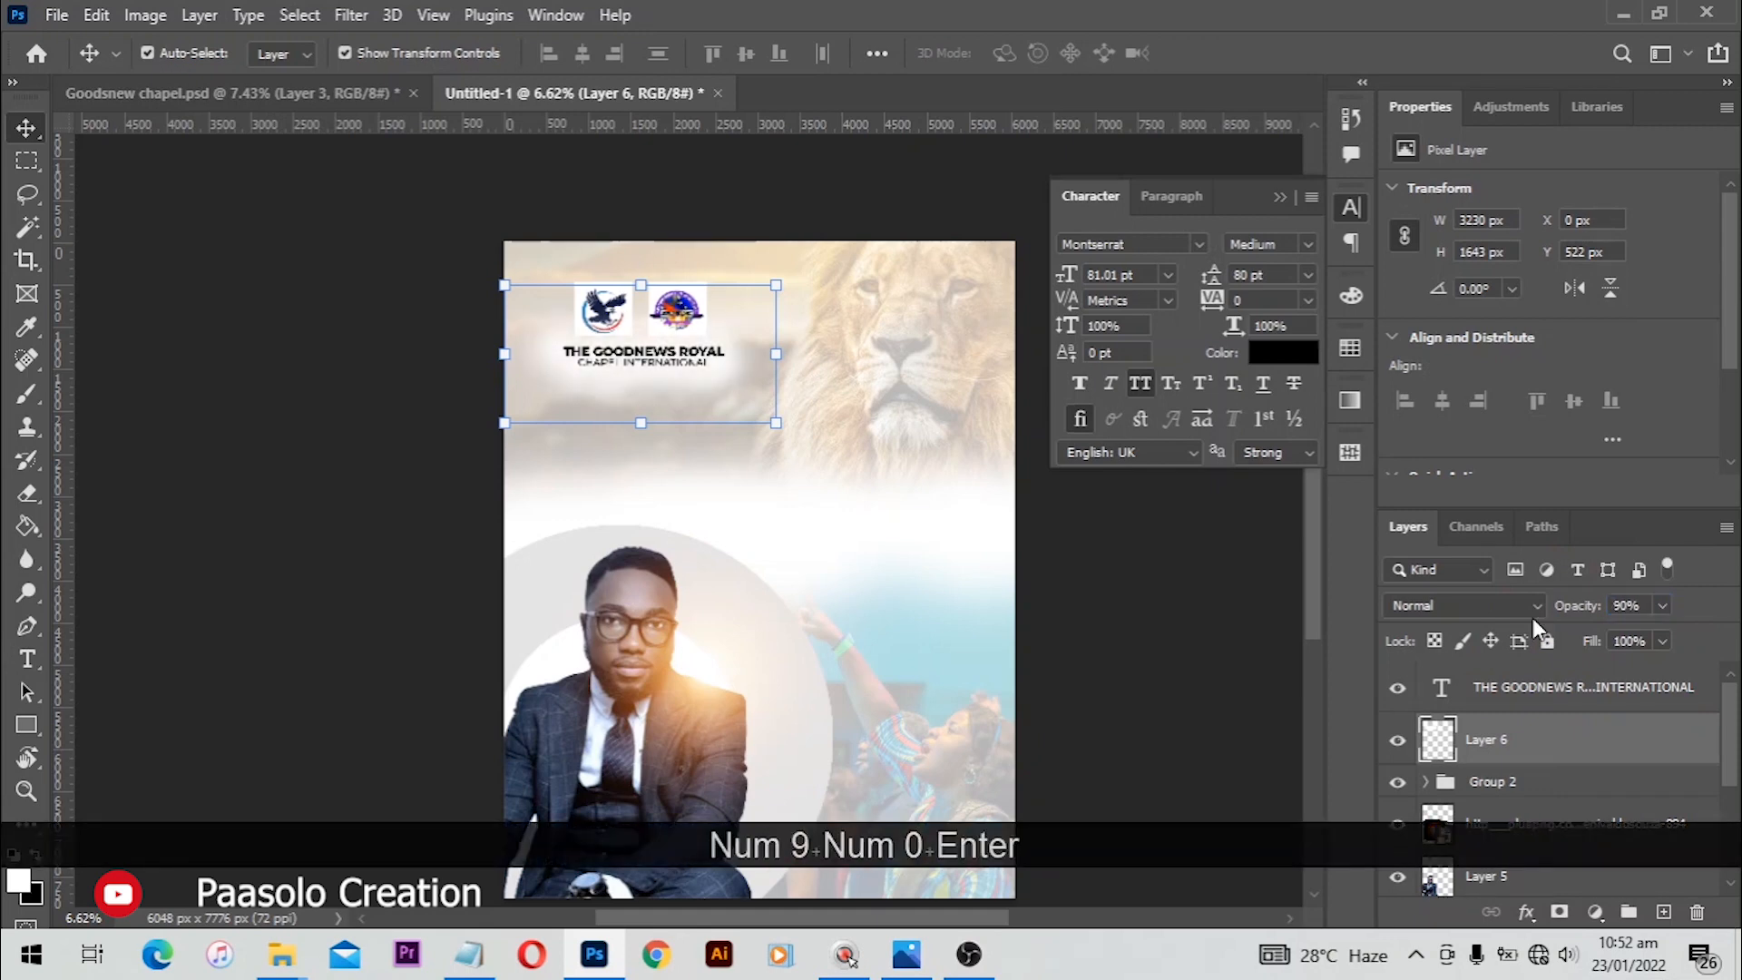
left_click(1136, 644)
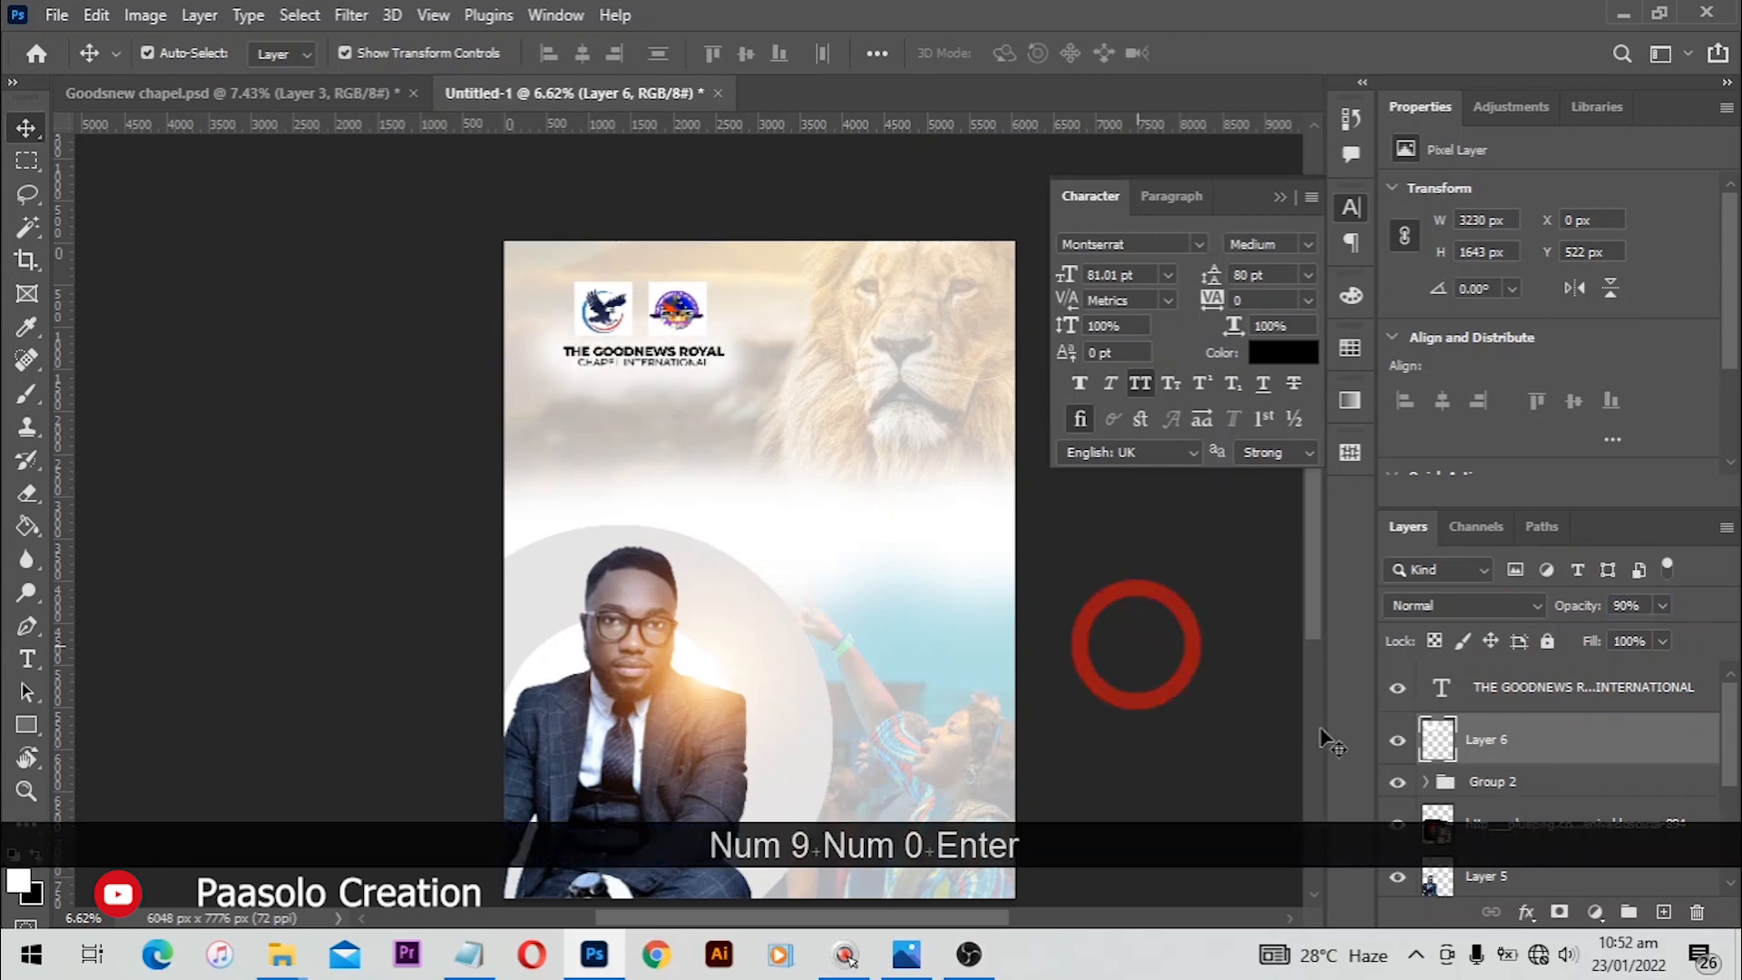
left_click(1400, 742)
left_click(1400, 741)
left_click(1194, 630)
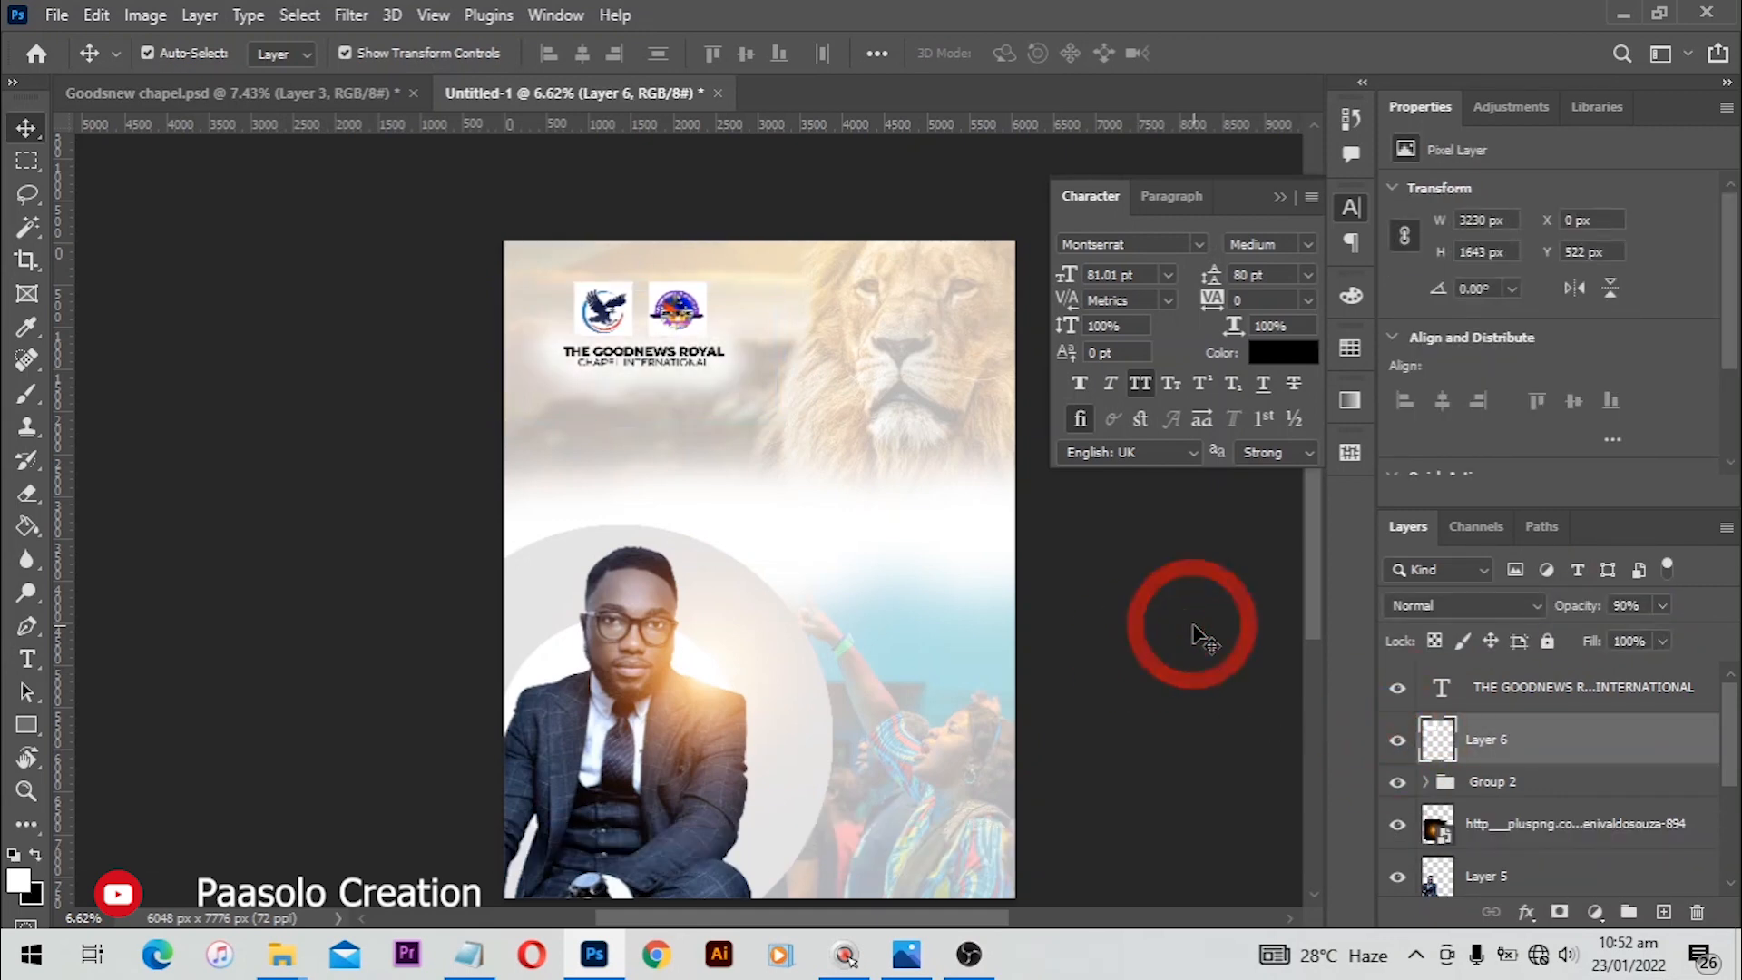
Step: Draw a white rectangle about 3356 by 925 px near the flyer's bottom, above the lens flare layer
key("alt")
scroll(951, 523, "up", 1)
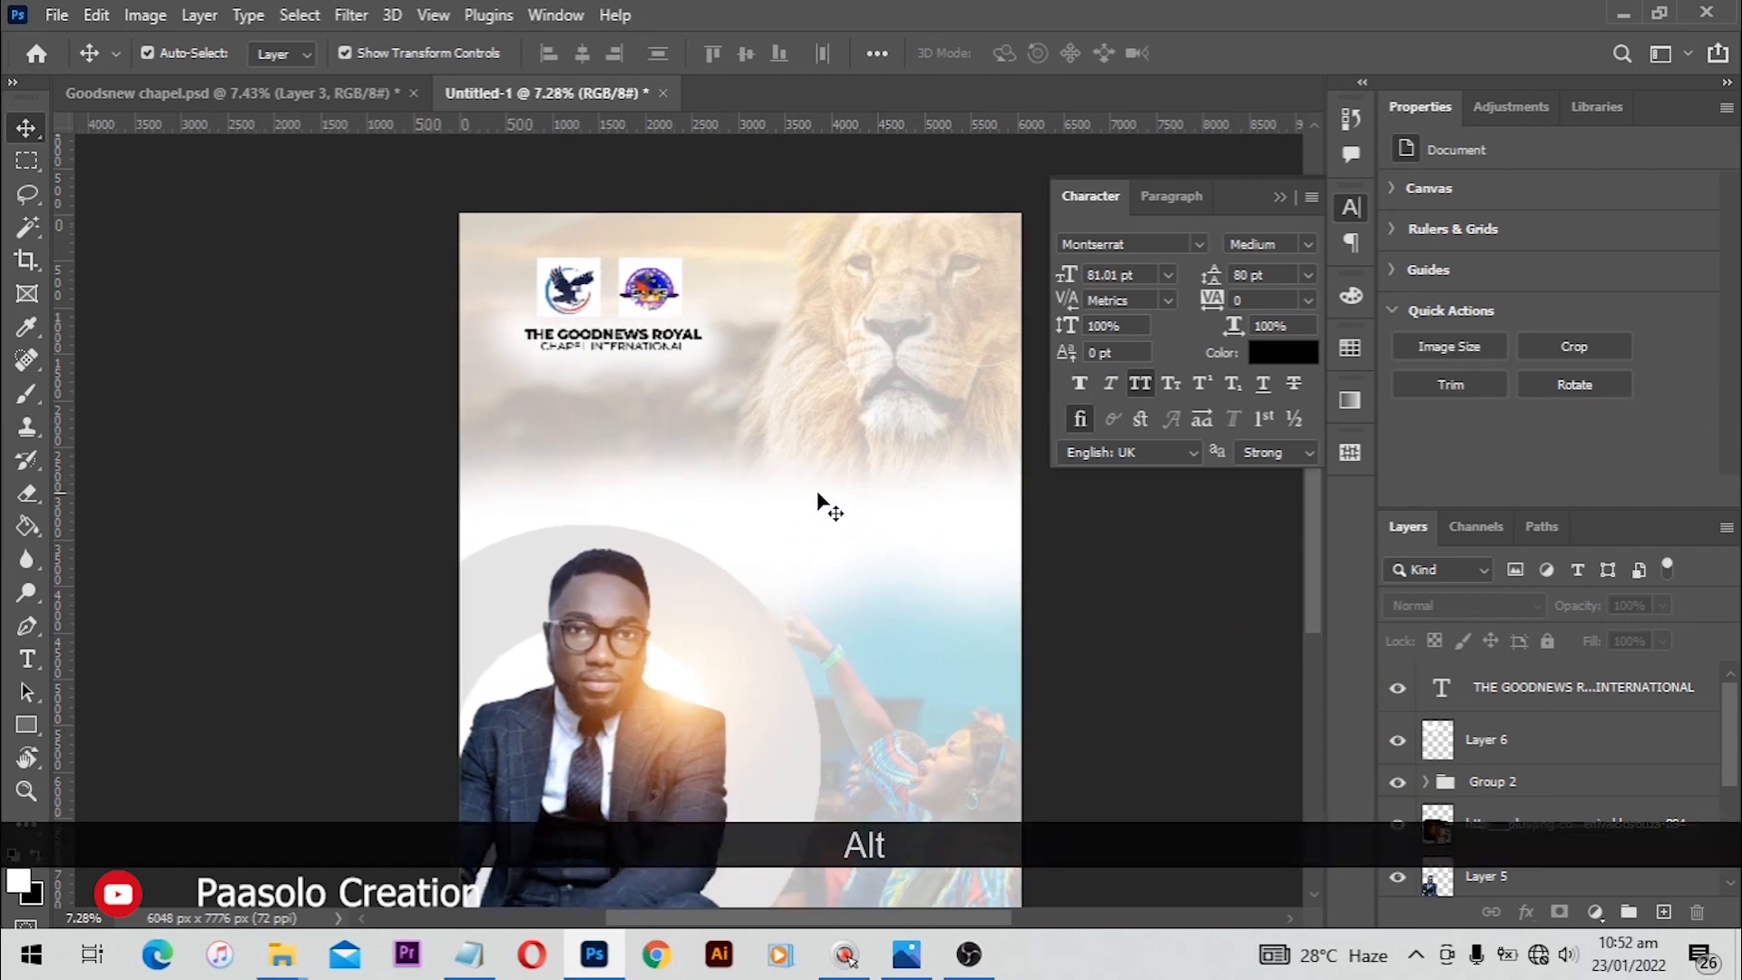
scroll(797, 622, "down", 2)
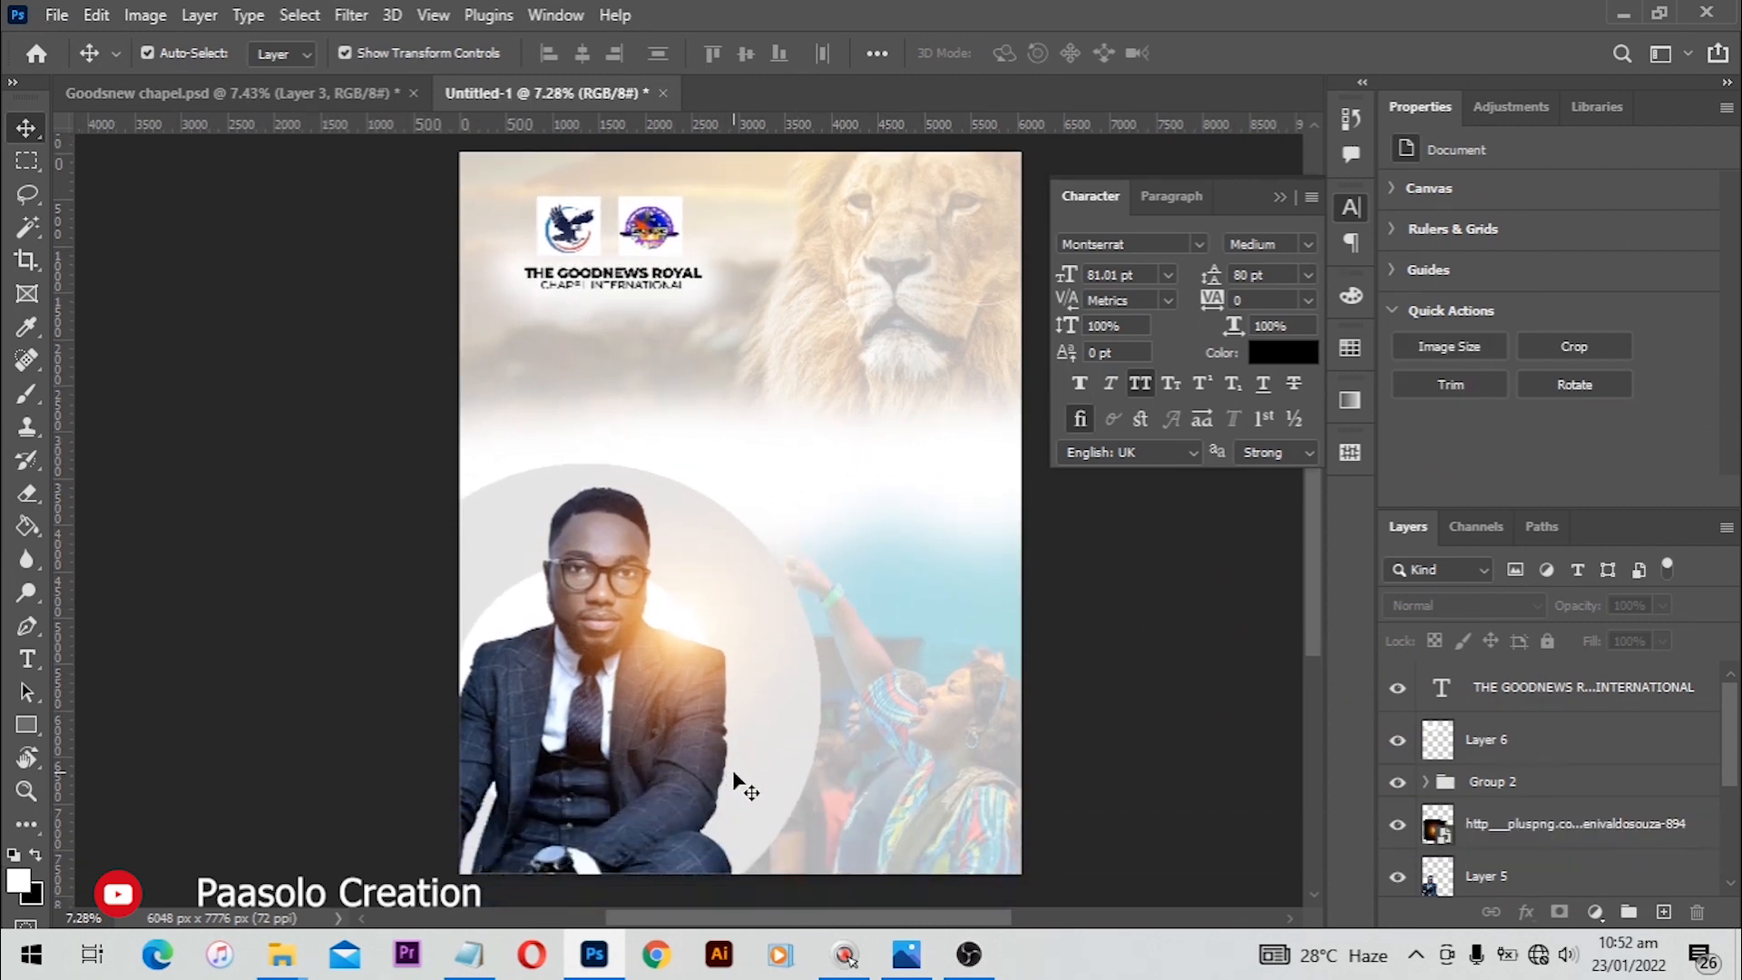
scroll(796, 589, "up", 1)
scroll(758, 467, "down", 5)
scroll(1501, 869, "down", 1)
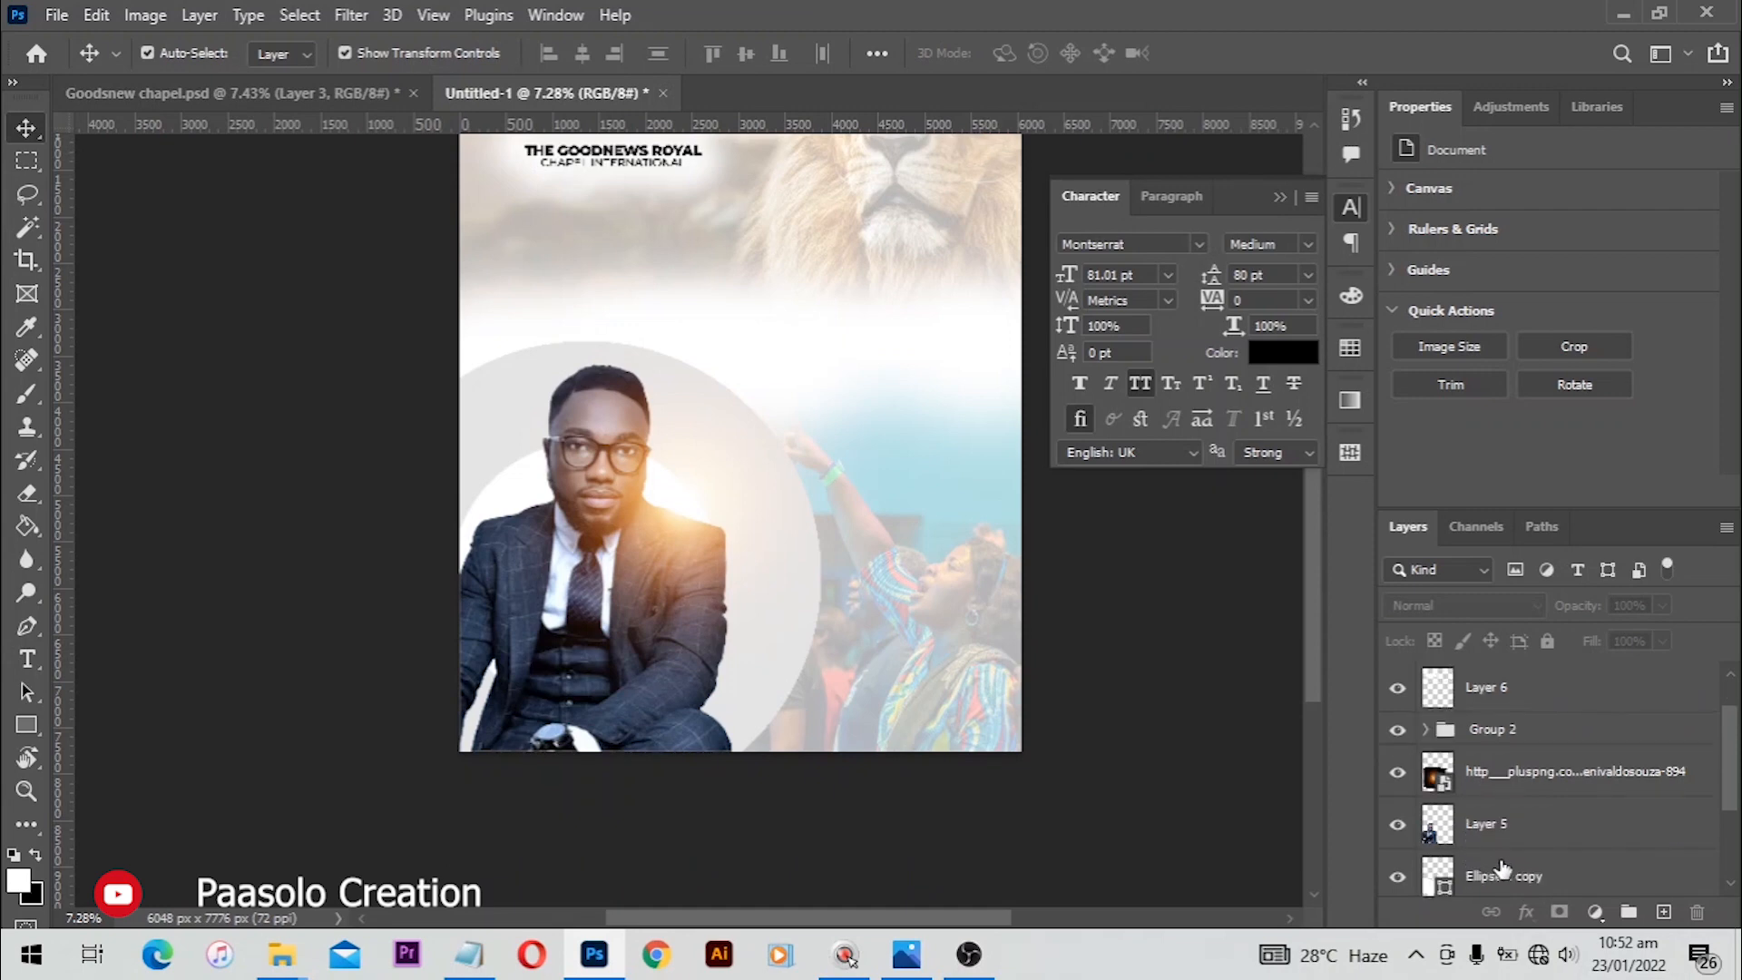
left_click(1537, 842)
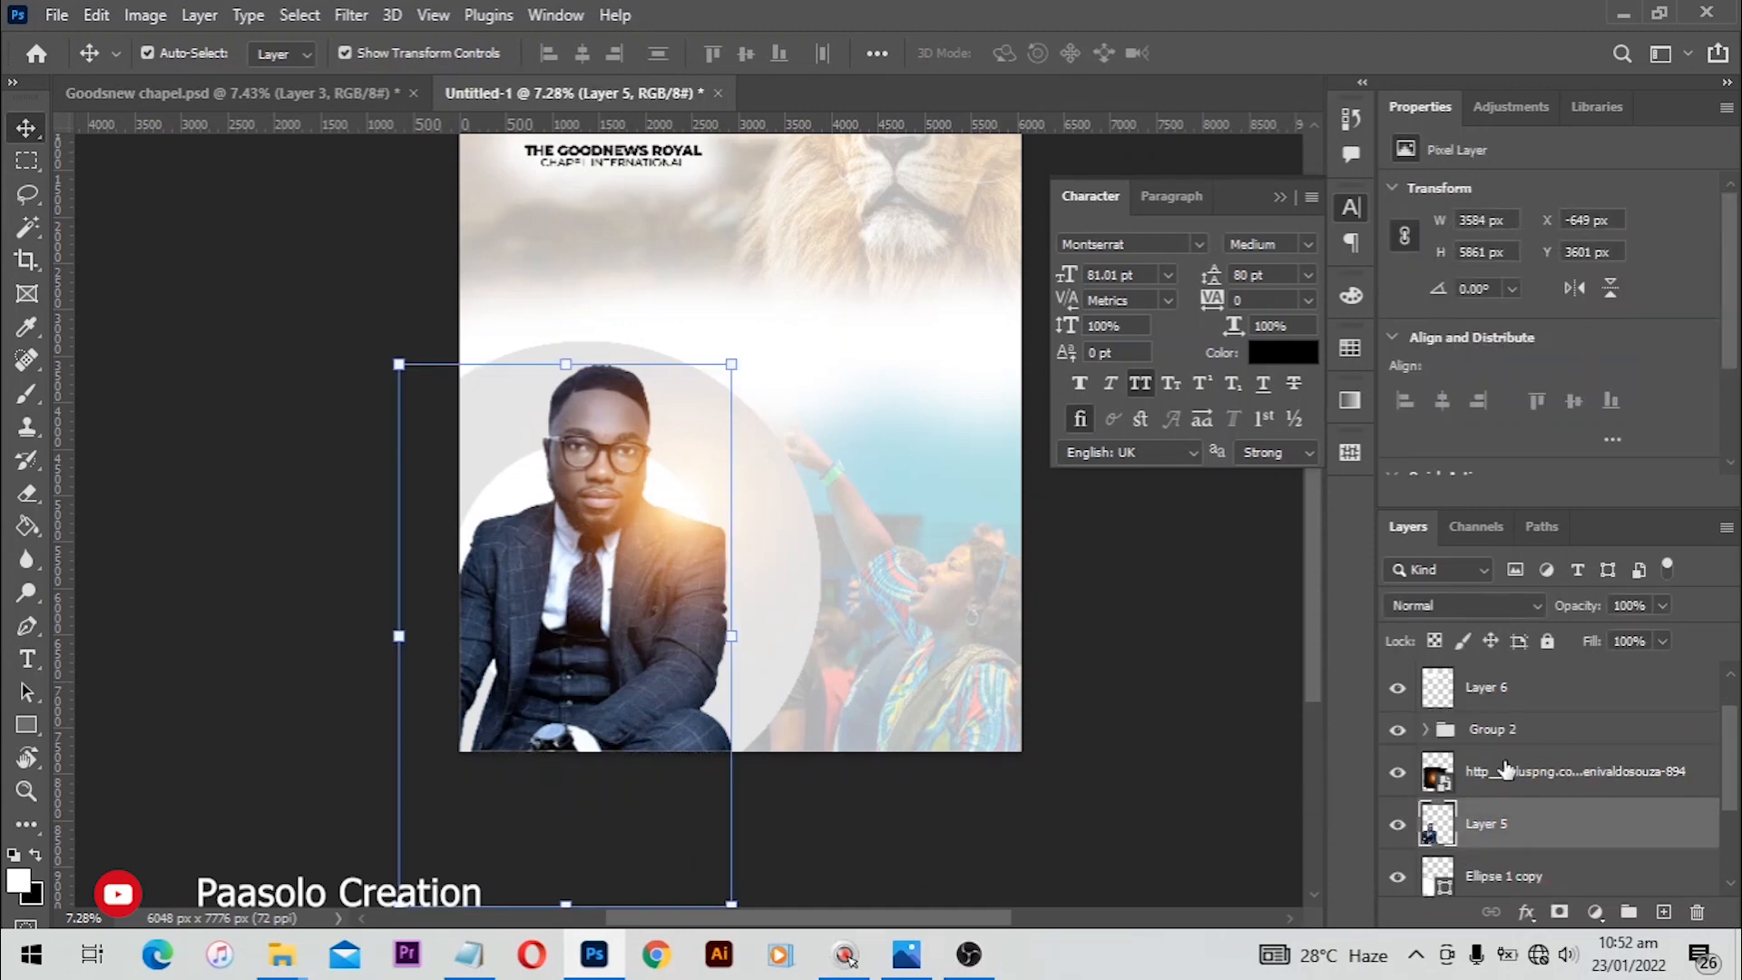
left_click(1506, 769)
left_click(27, 724)
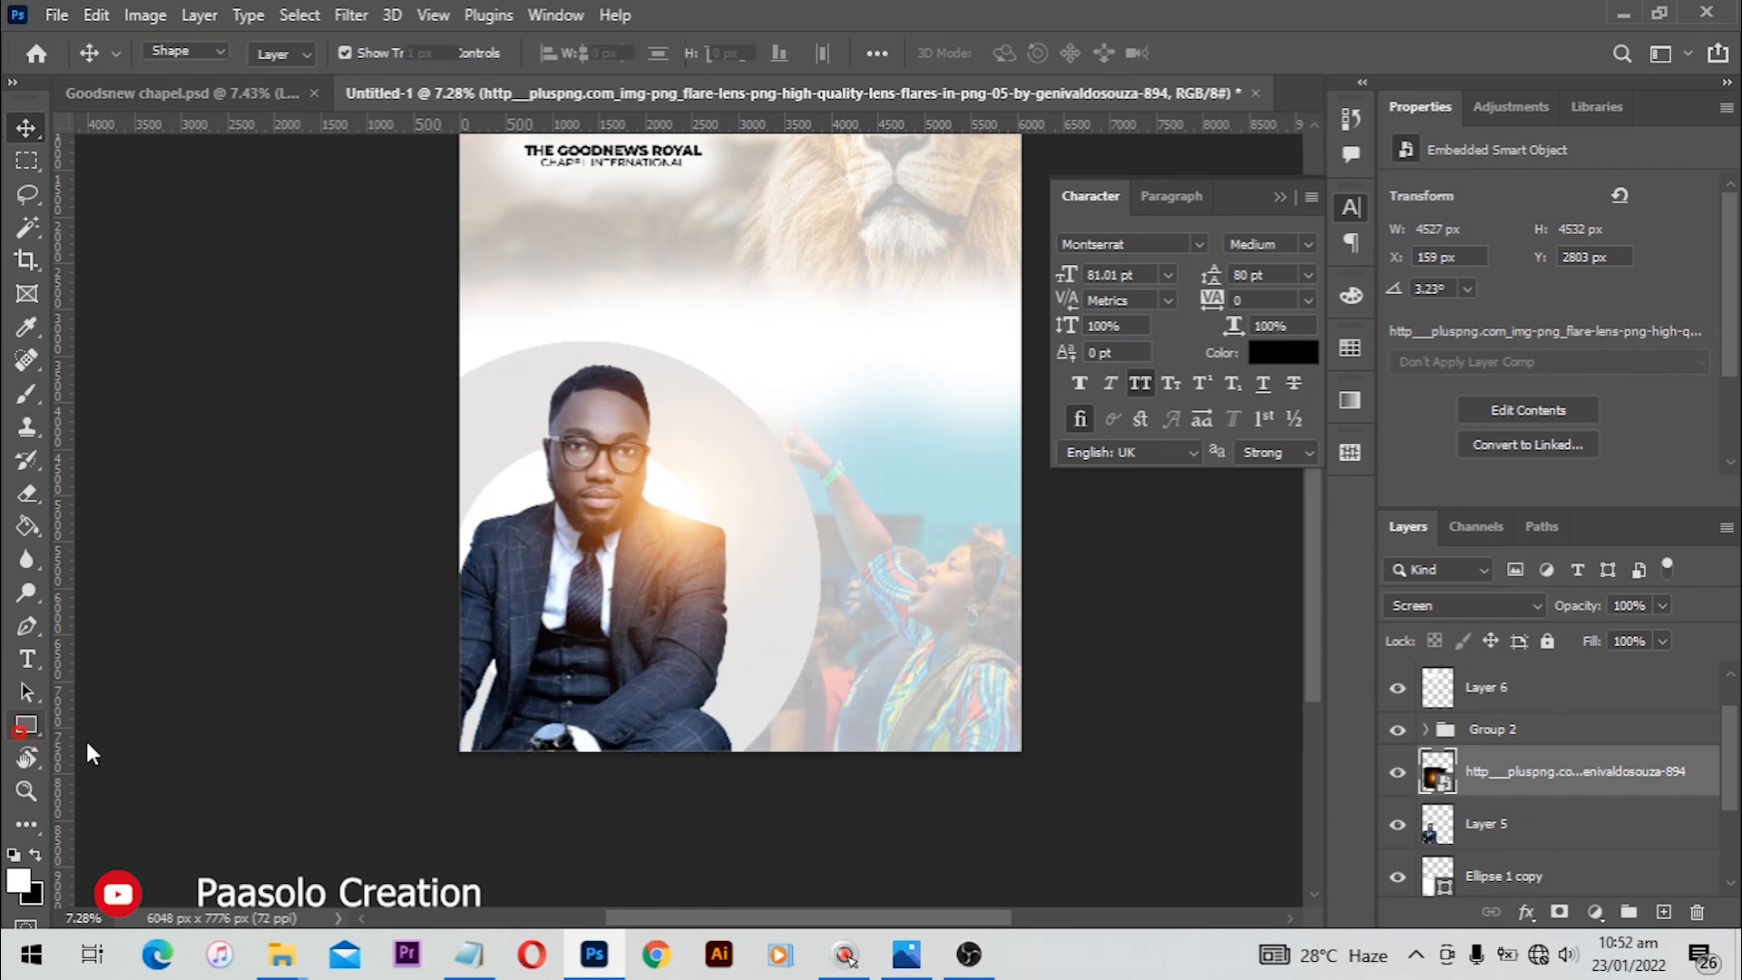
left_click_drag(577, 641, 890, 726)
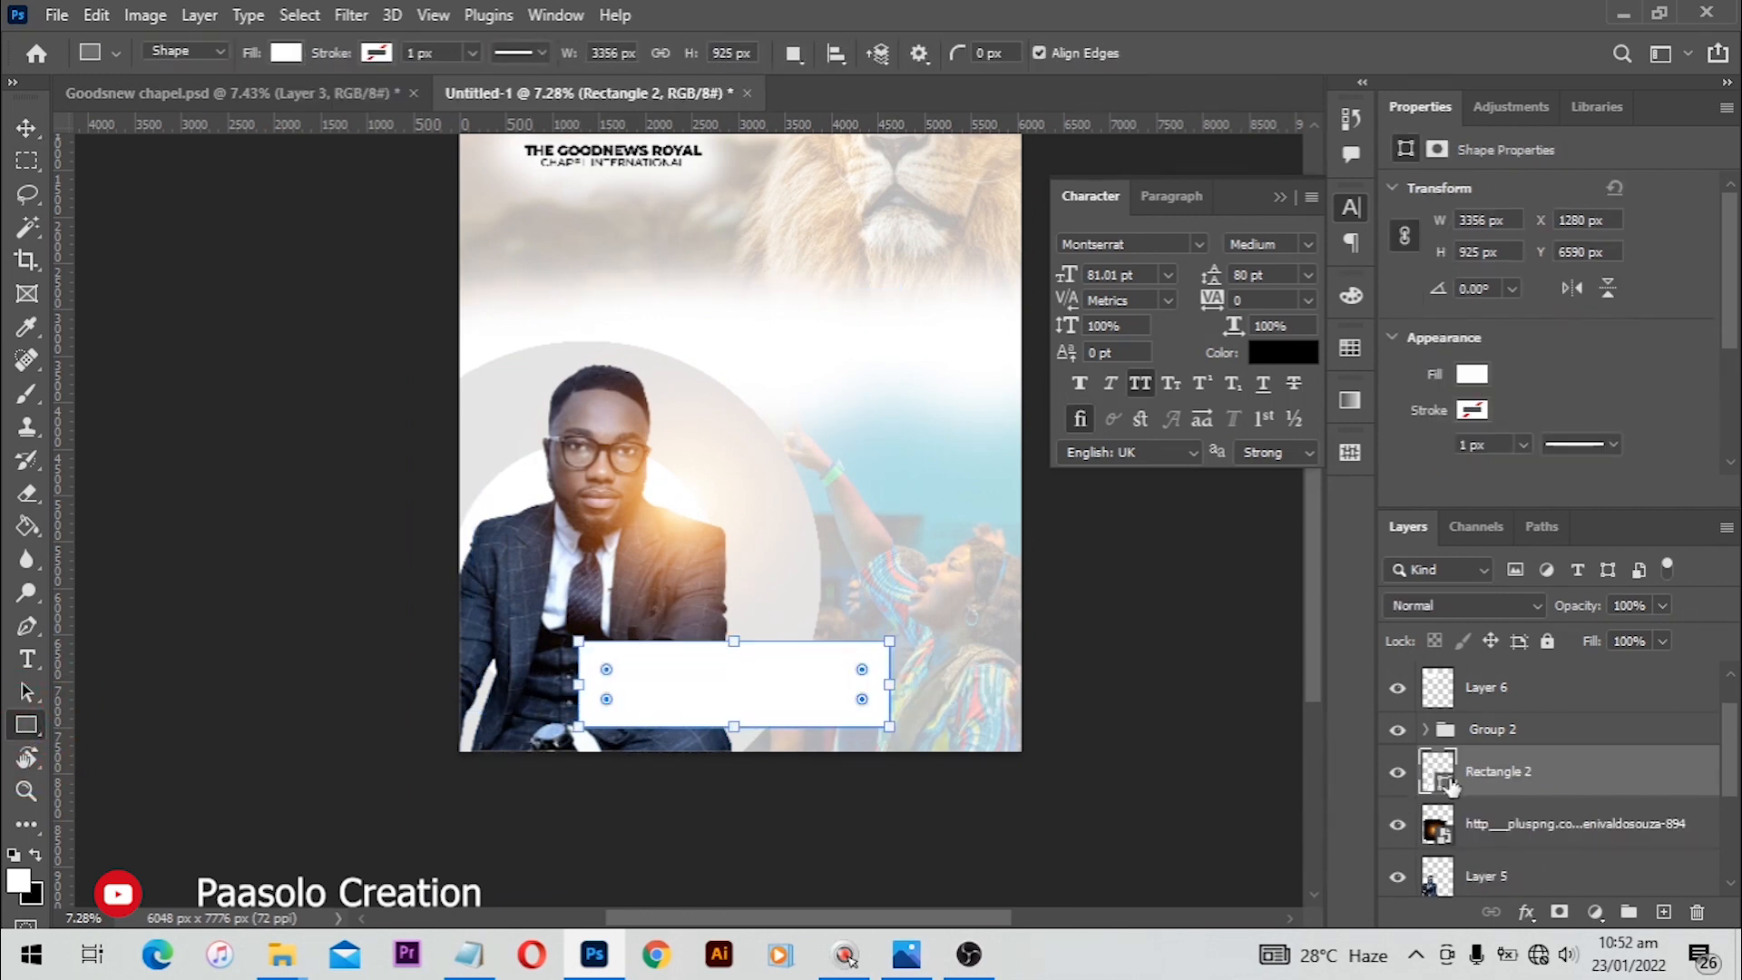
Step: Change the rectangle's fill colour to a golden brown
double_click(1439, 773)
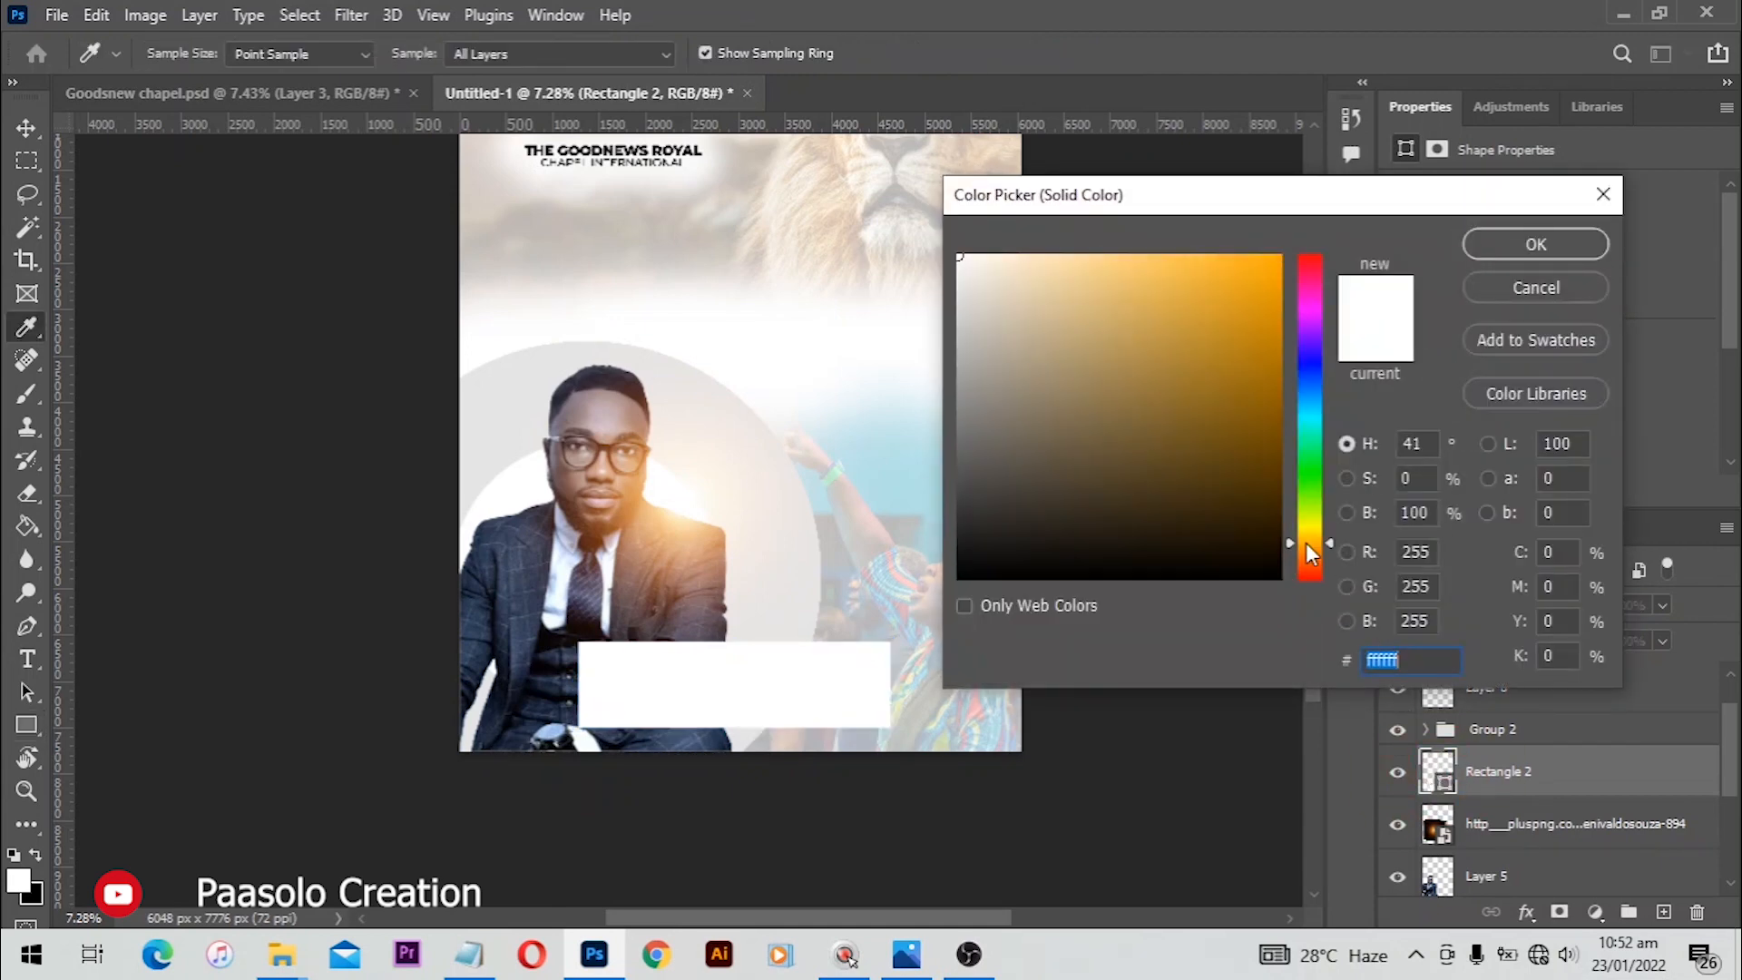
left_click(1218, 353)
left_click(1533, 247)
Step: Duplicate the golden rectangle and scale the copy down to about 3182 by 829 px inside the original
scroll(735, 723, "up", 2)
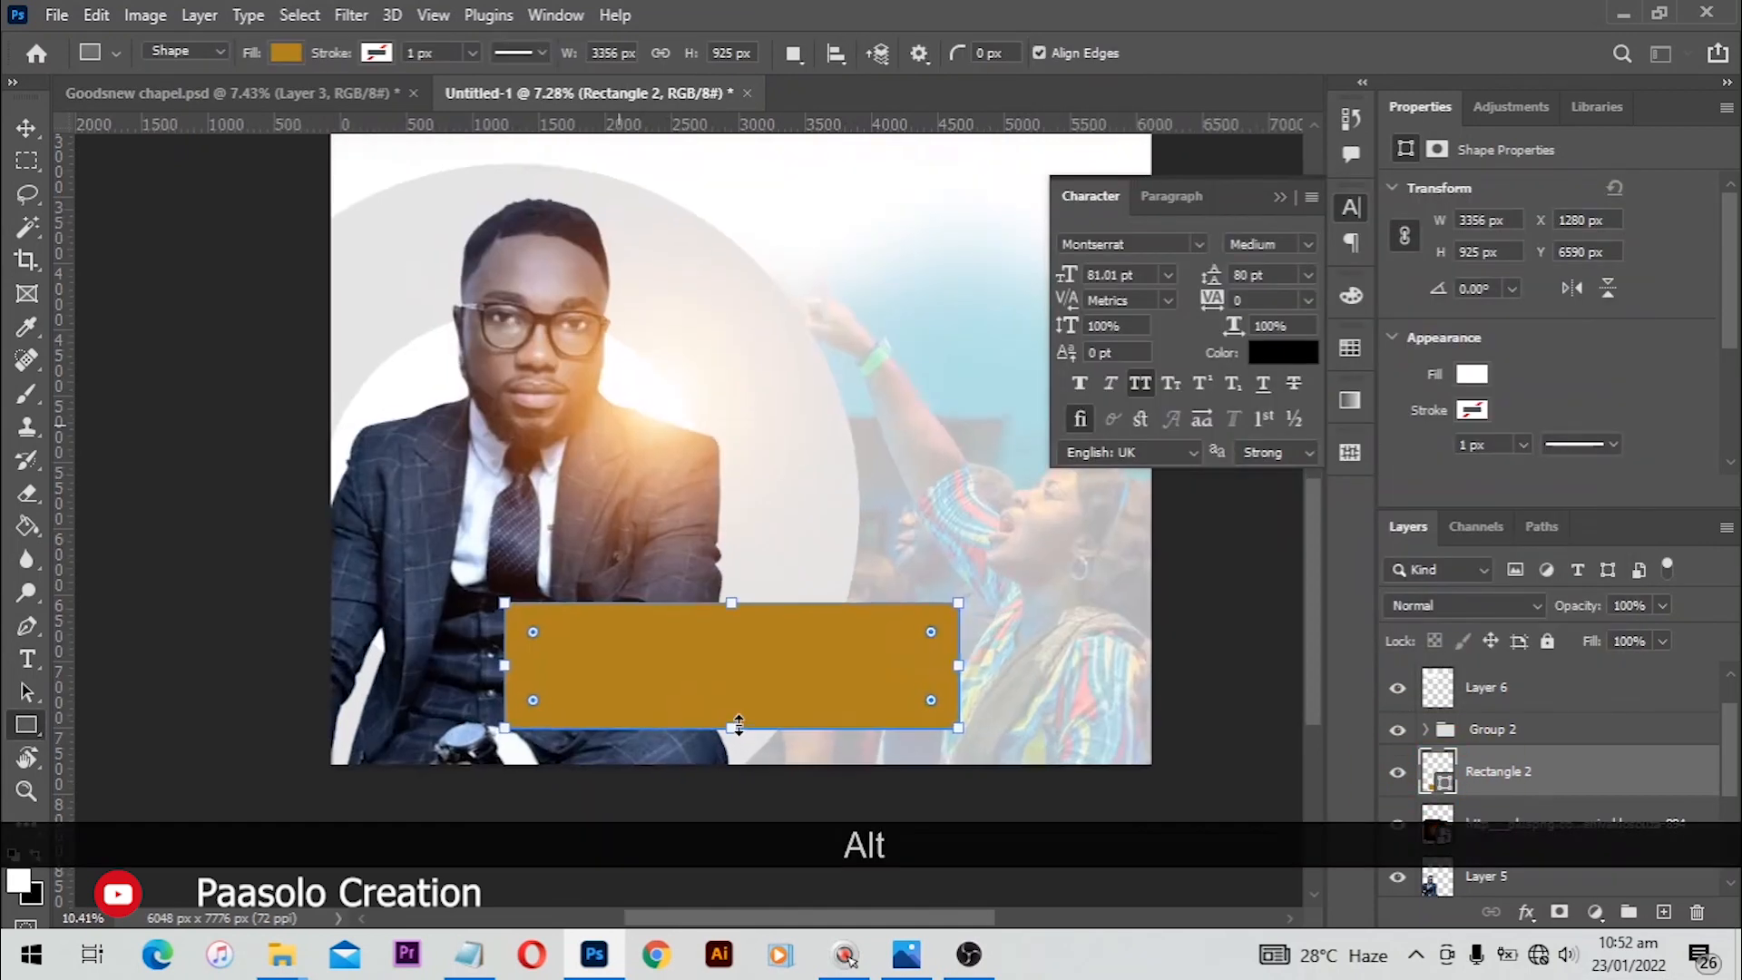
key("ctrl+alt+j")
key("v")
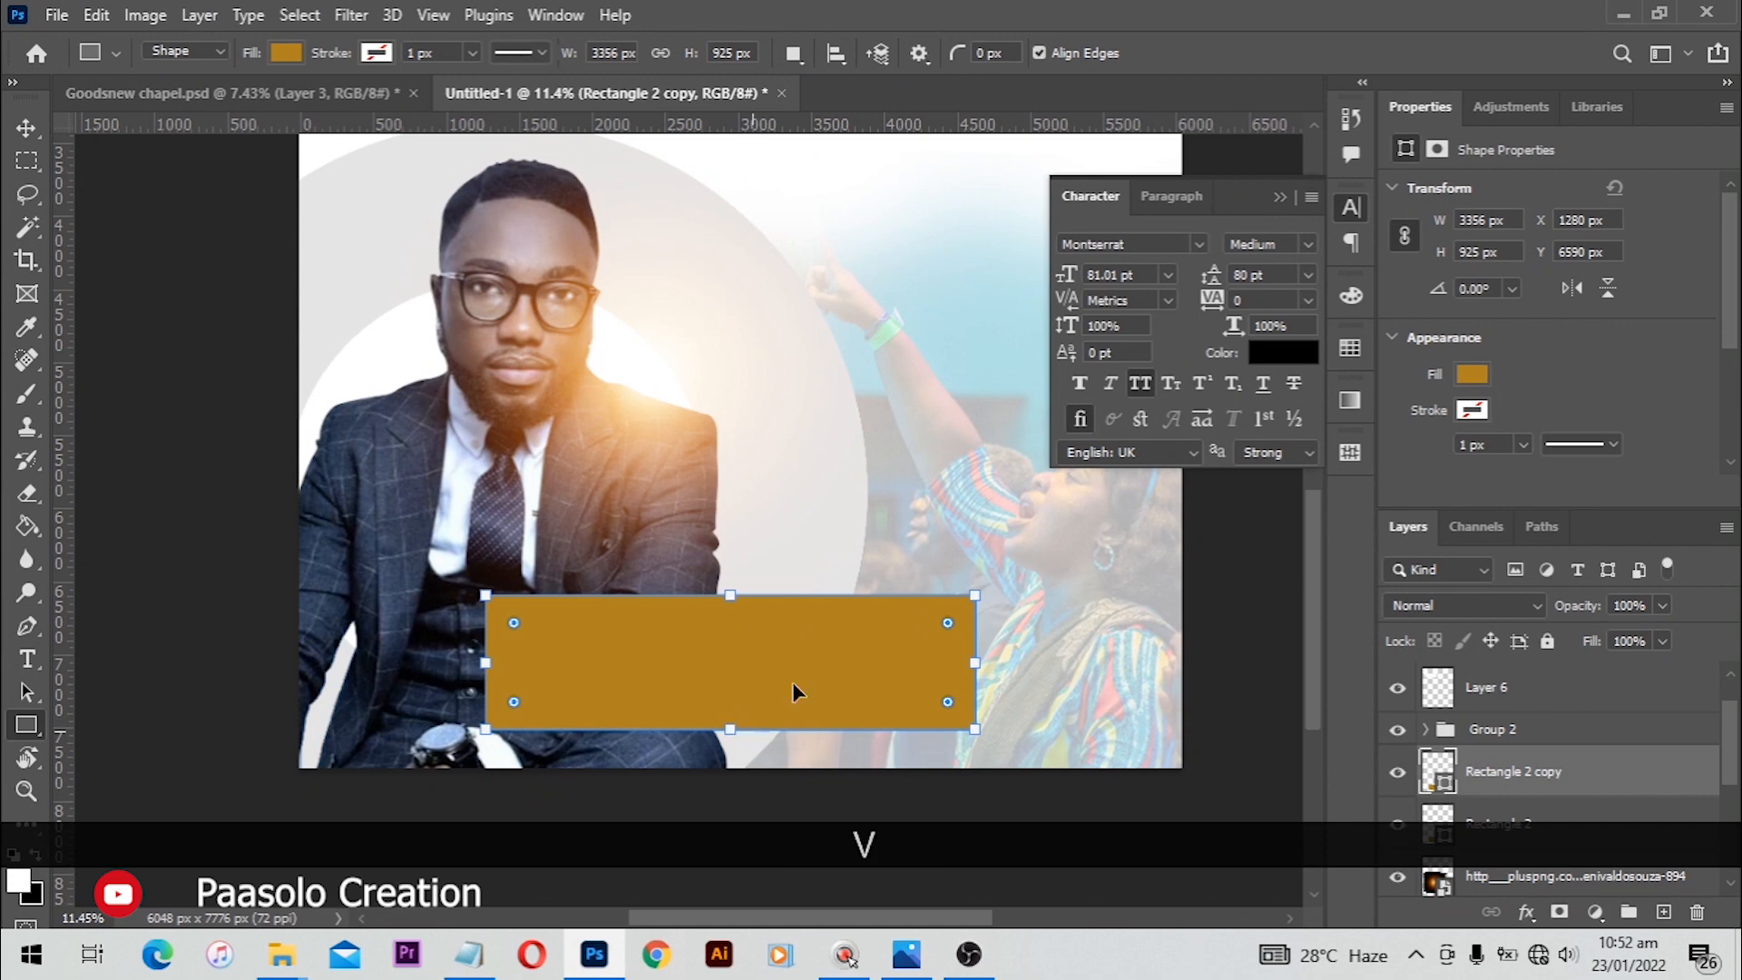
key("ctrl+t")
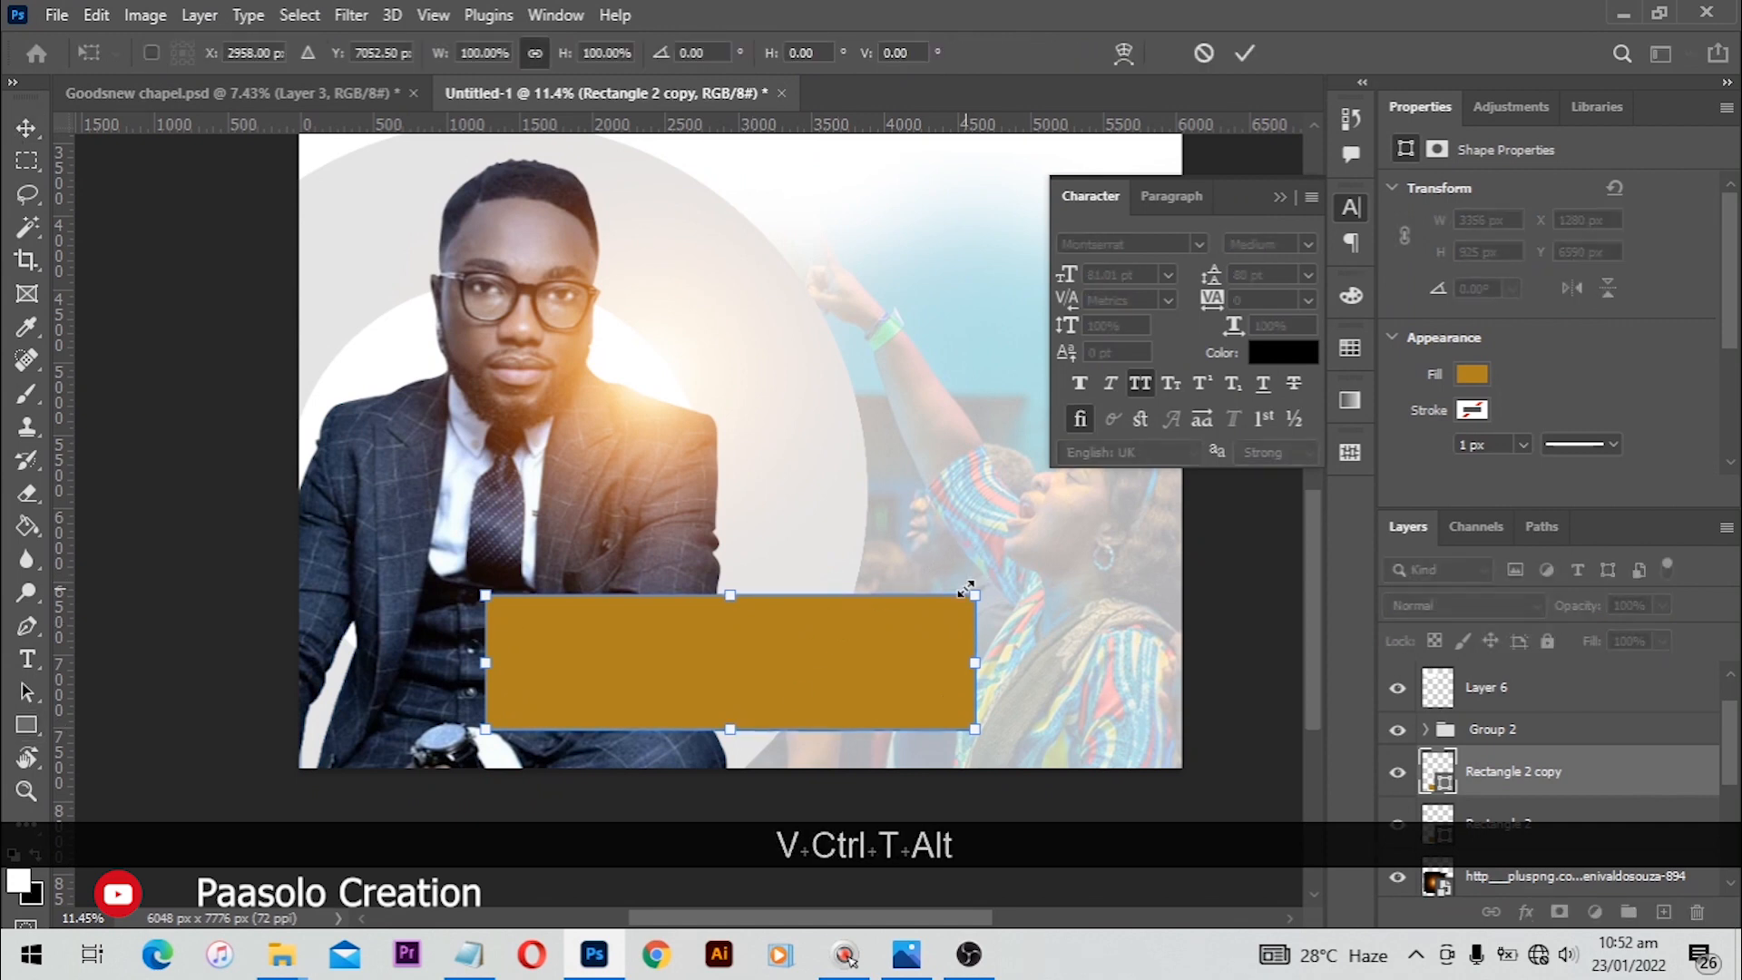
left_click_drag(974, 596, 947, 599)
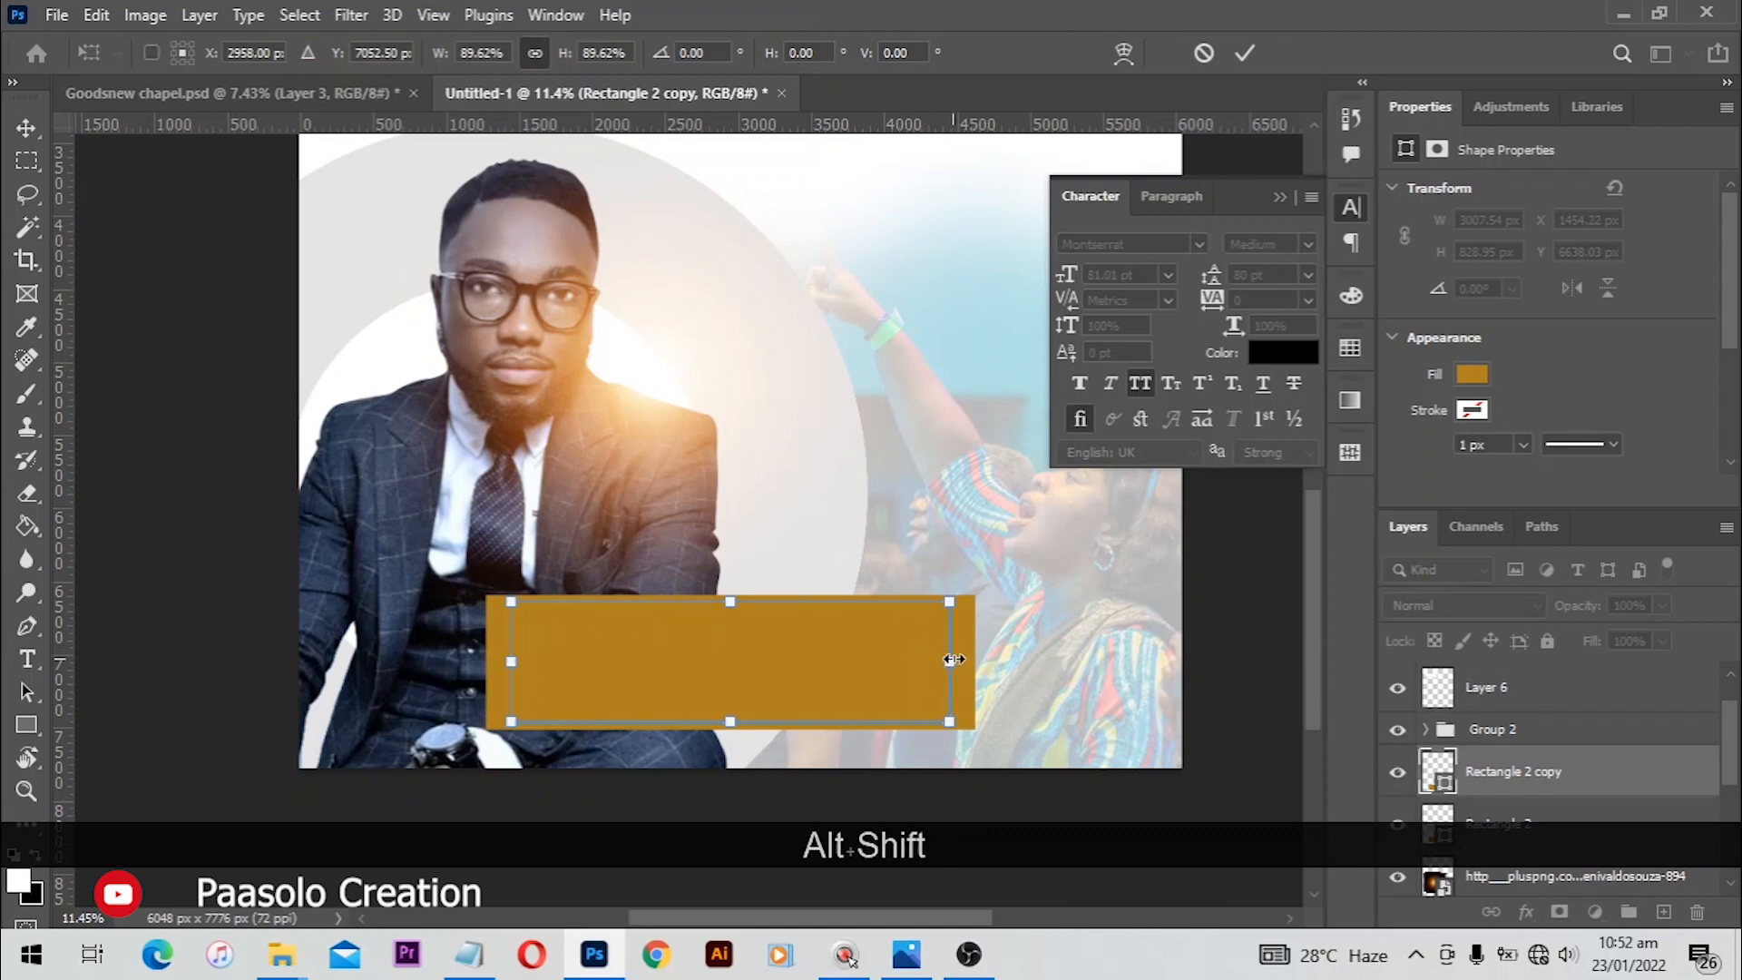
left_click_drag(953, 659, 963, 662)
key("Return")
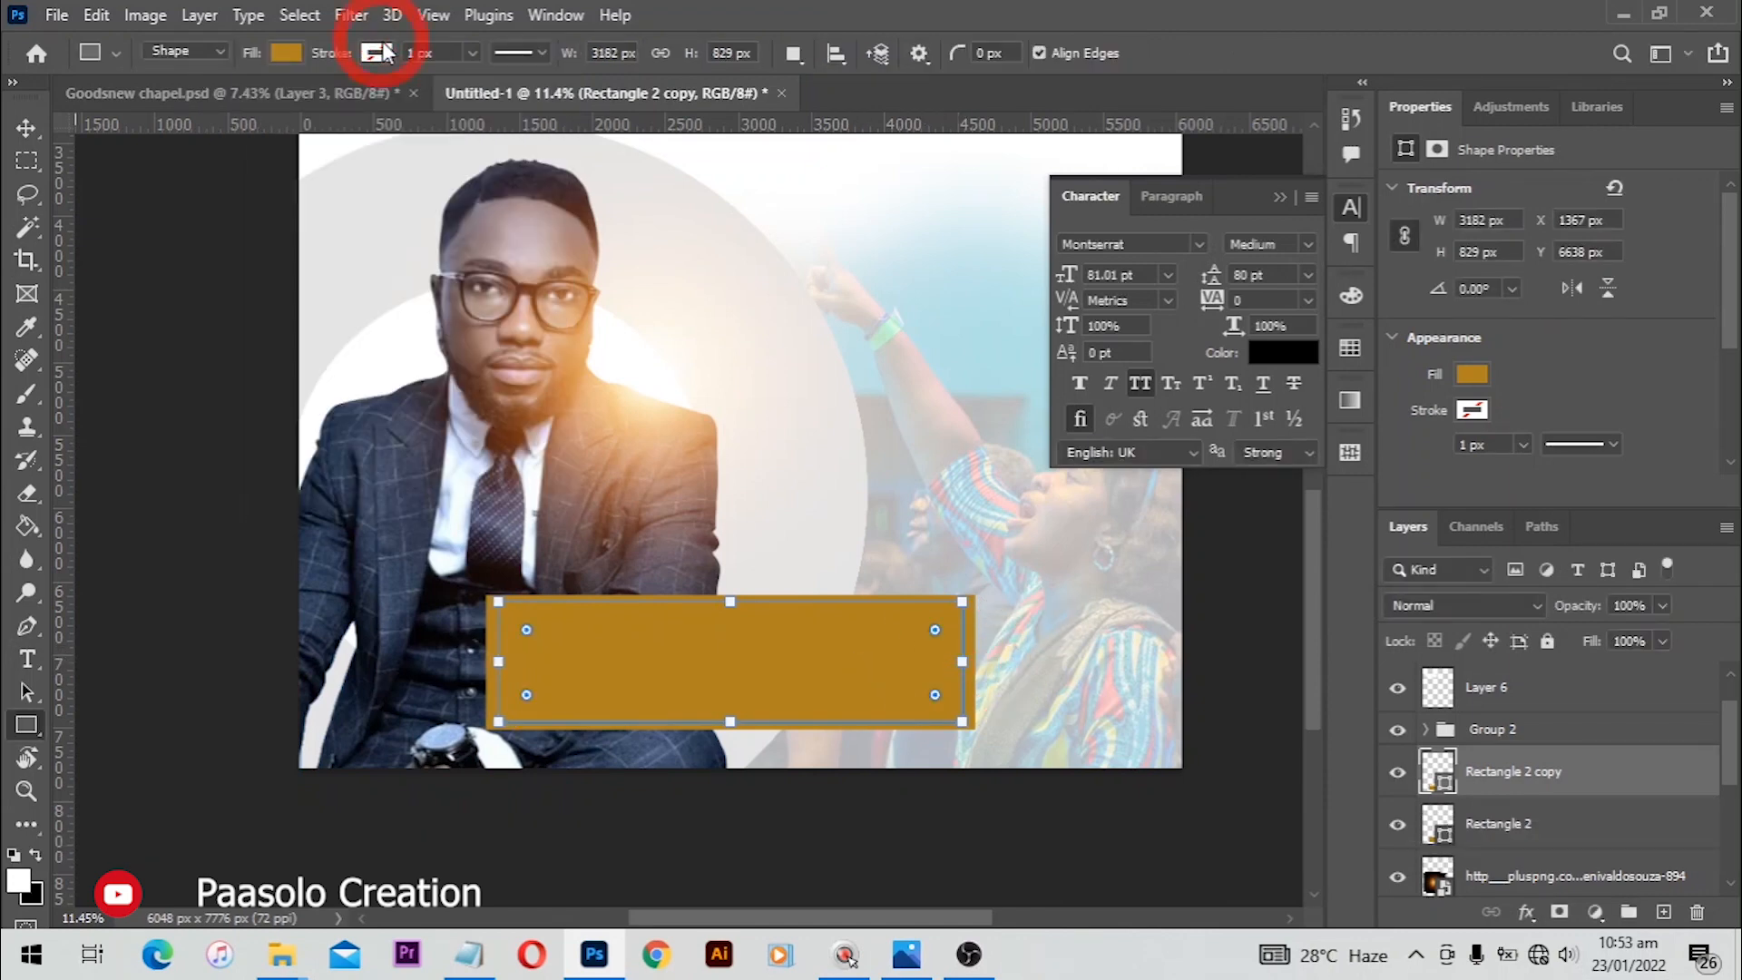
Step: Give the rectangle copy a white 10 px stroke and remove its fill
left_click(376, 53)
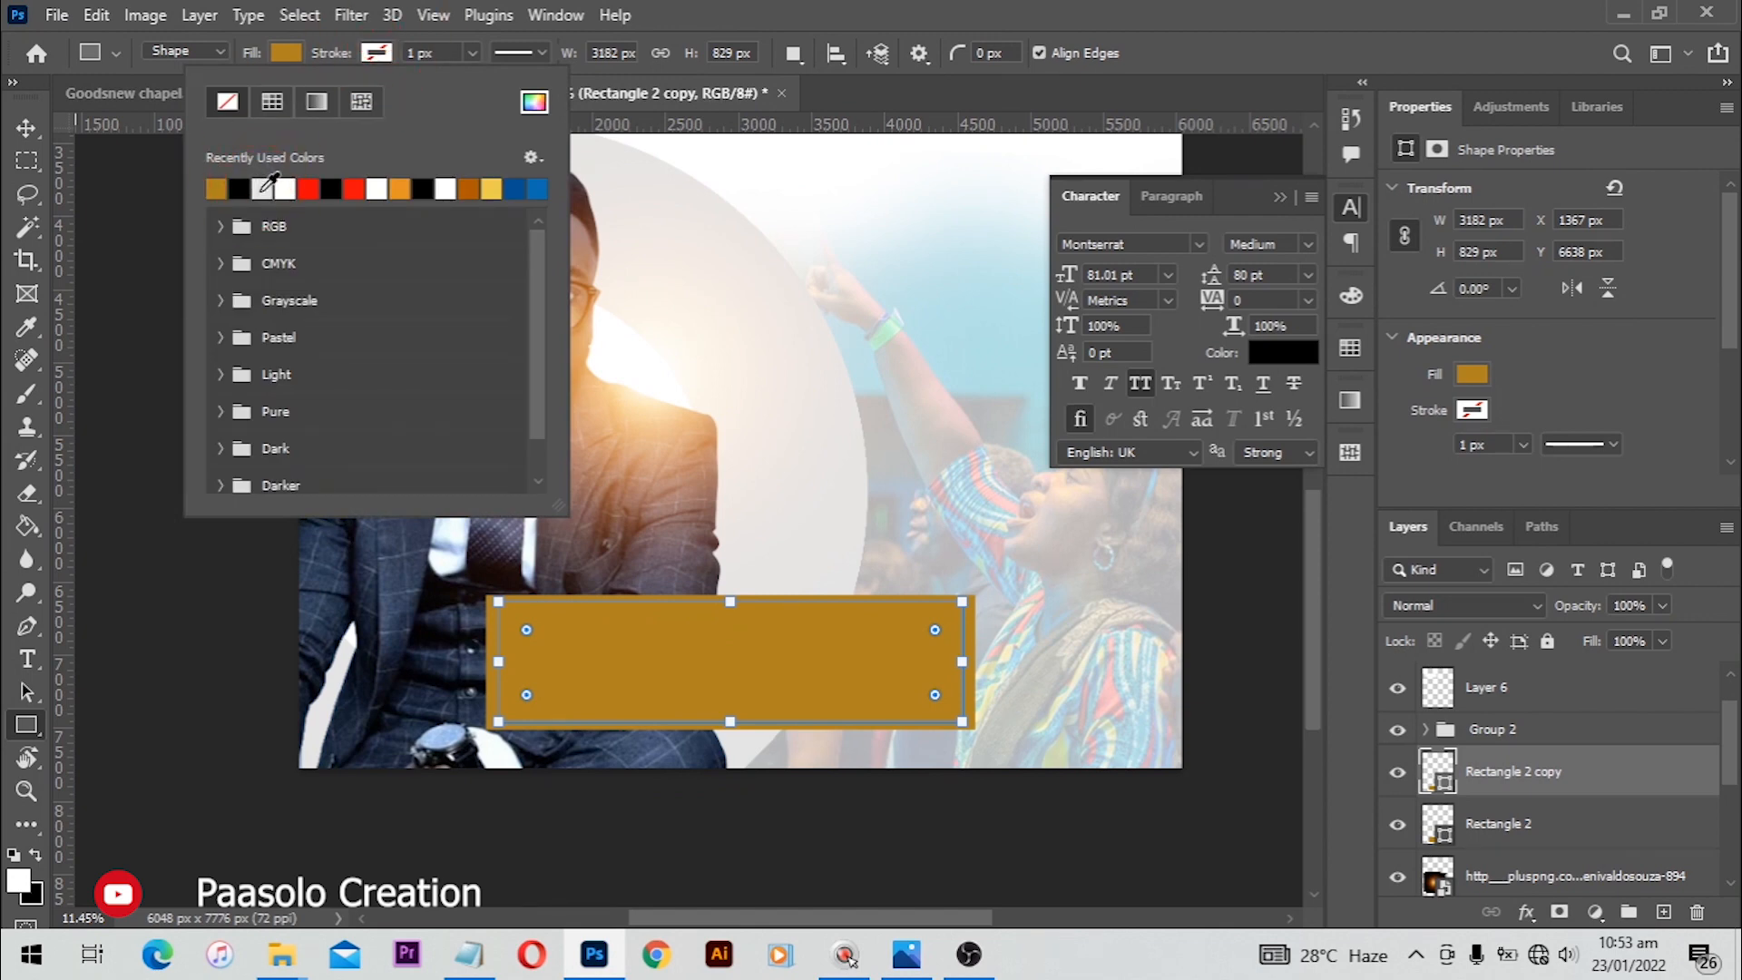
left_click(263, 188)
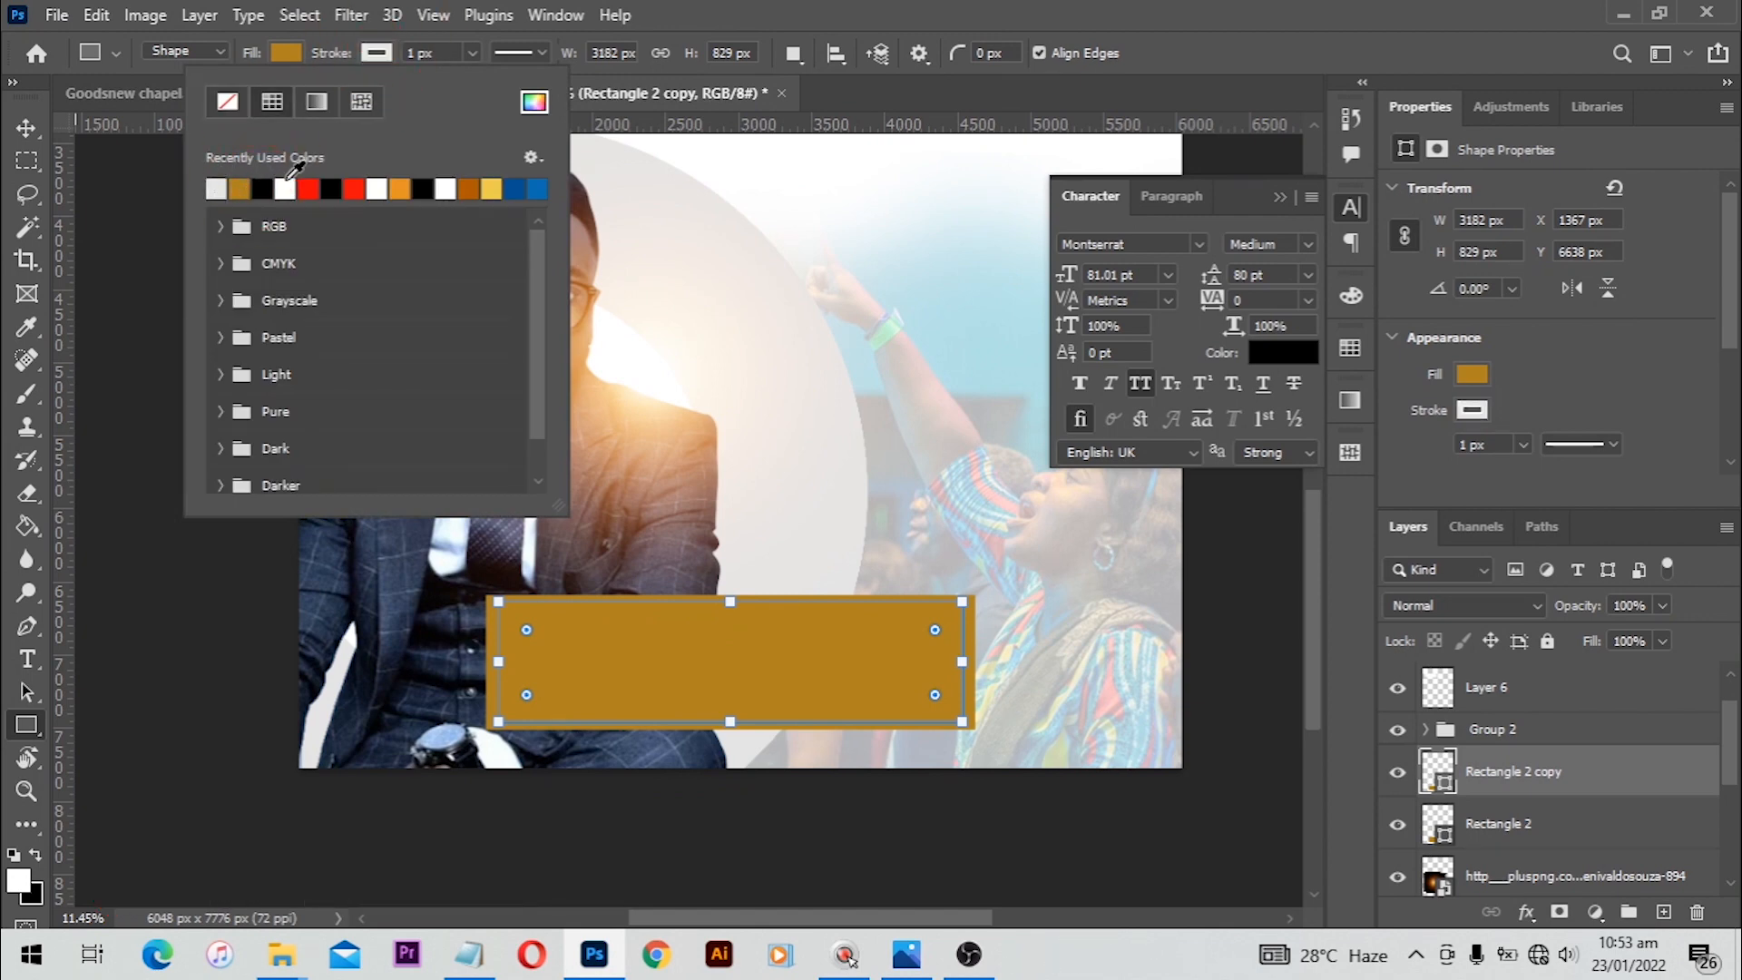
left_click(288, 188)
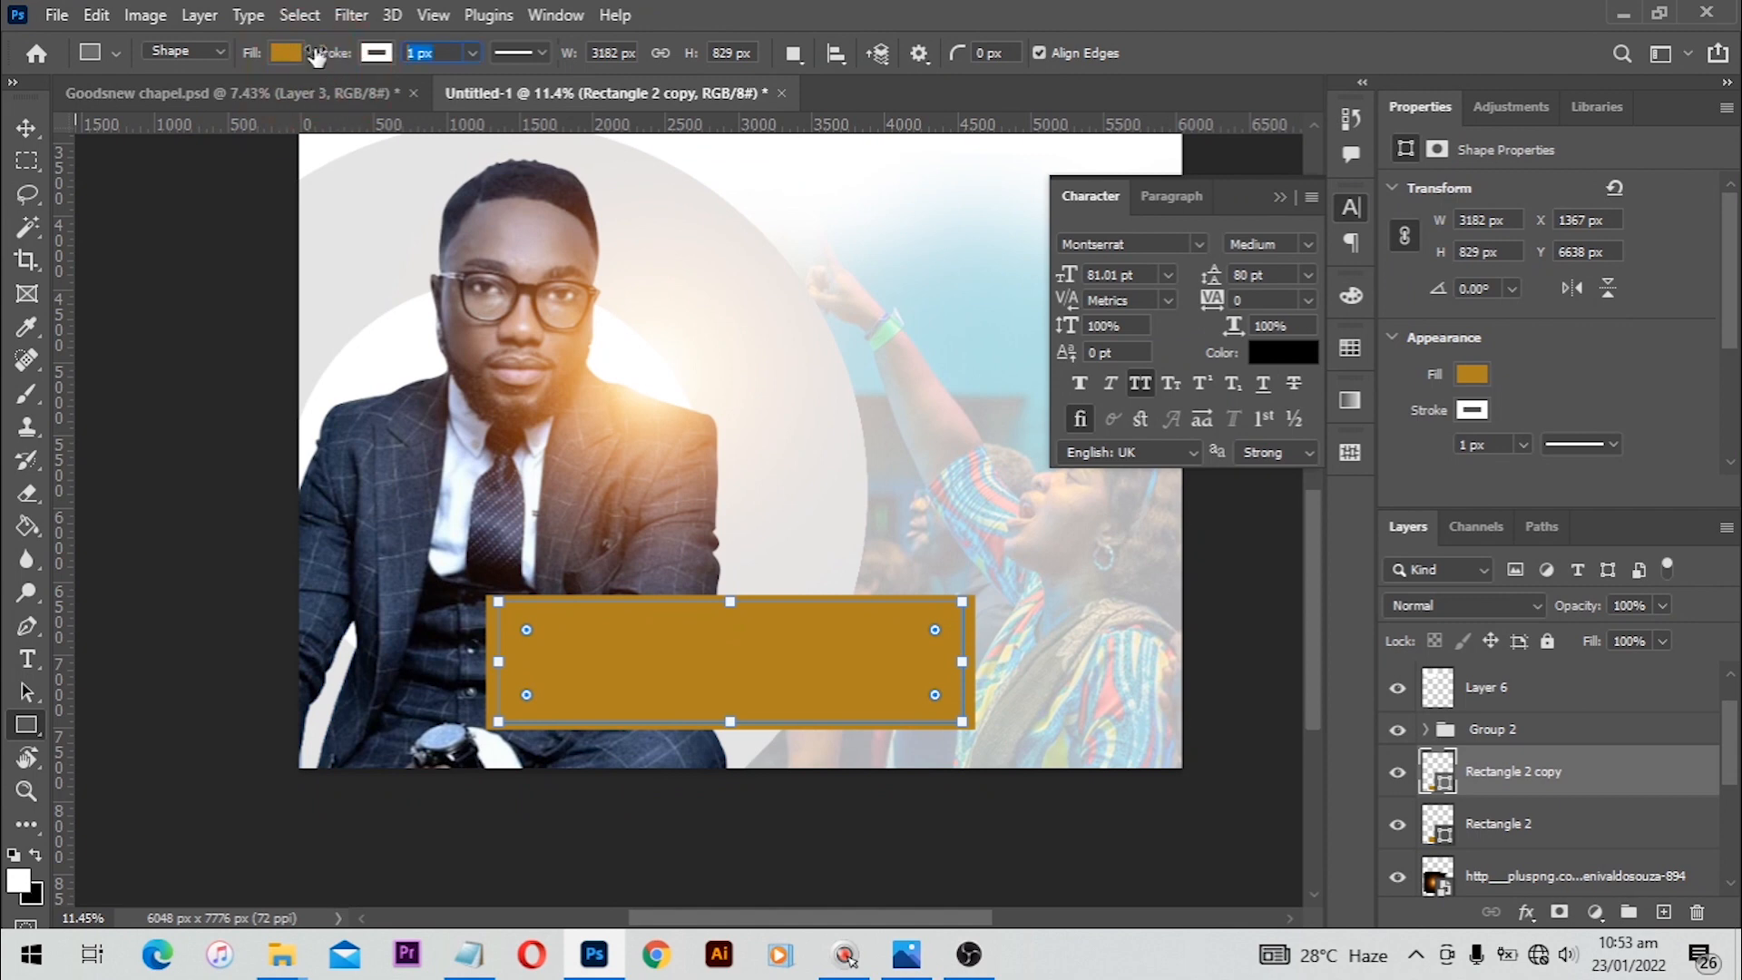
type("10")
key("Return")
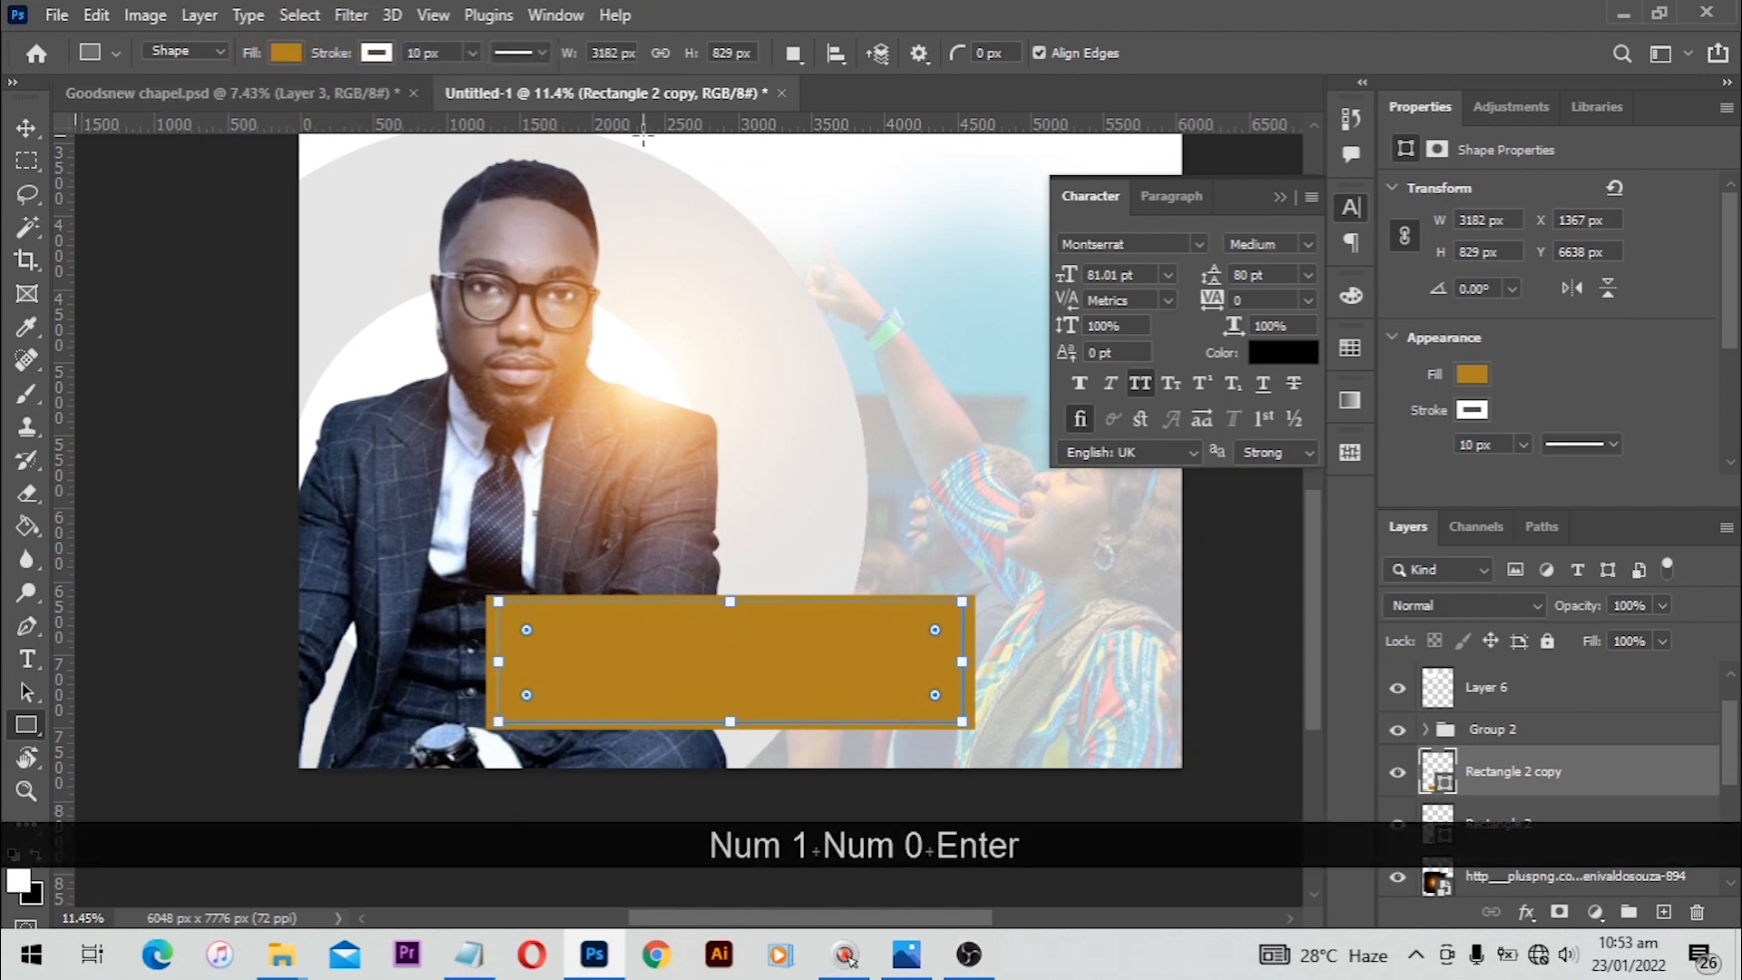
left_click(287, 53)
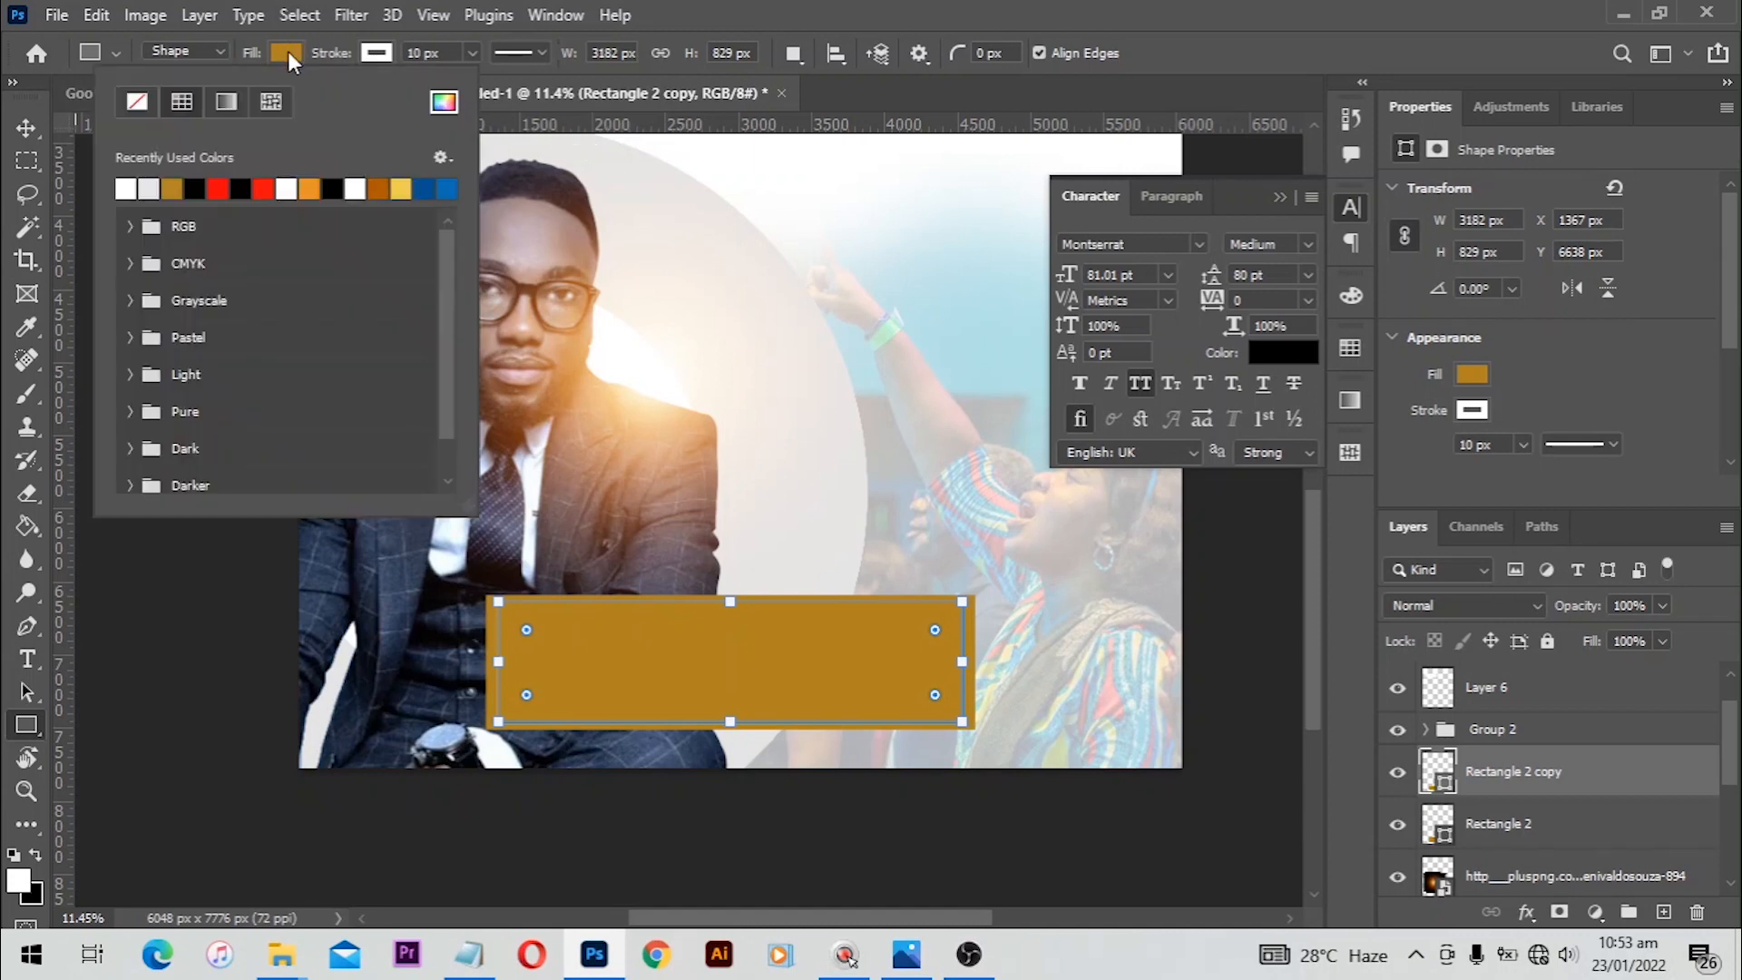
left_click(146, 105)
left_click(36, 156)
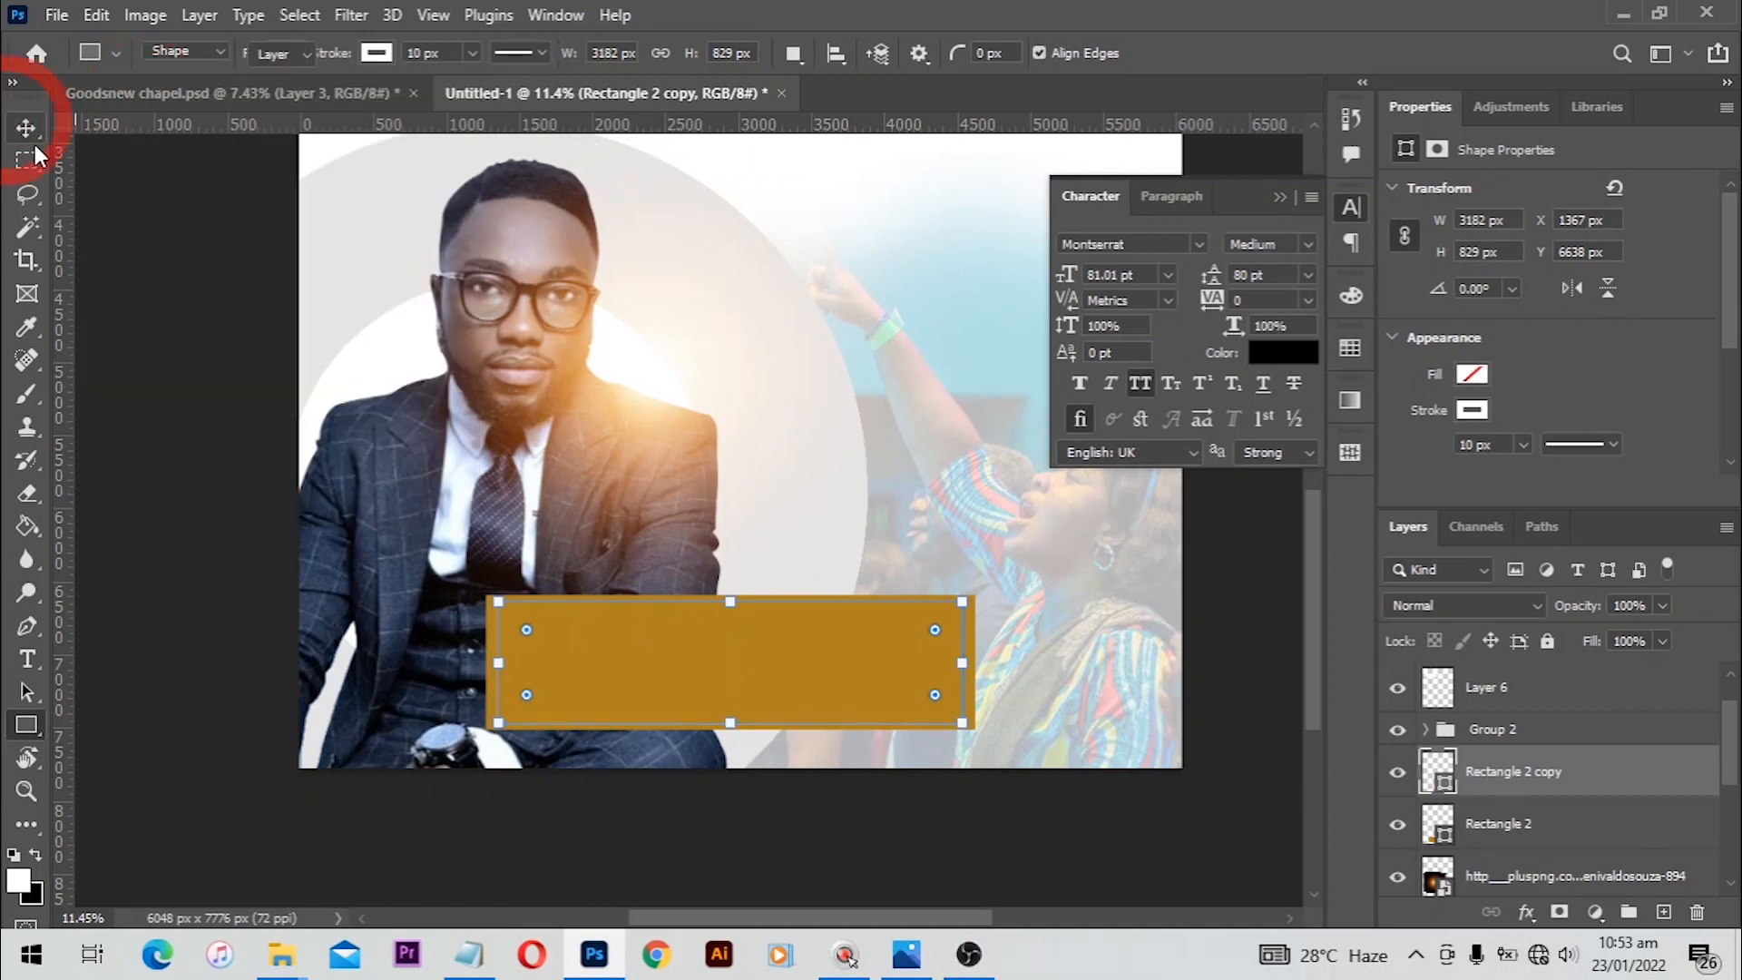
Step: Reselect the rectangle copy and increase its stroke width to 30 px
left_click(151, 296)
left_click(668, 611)
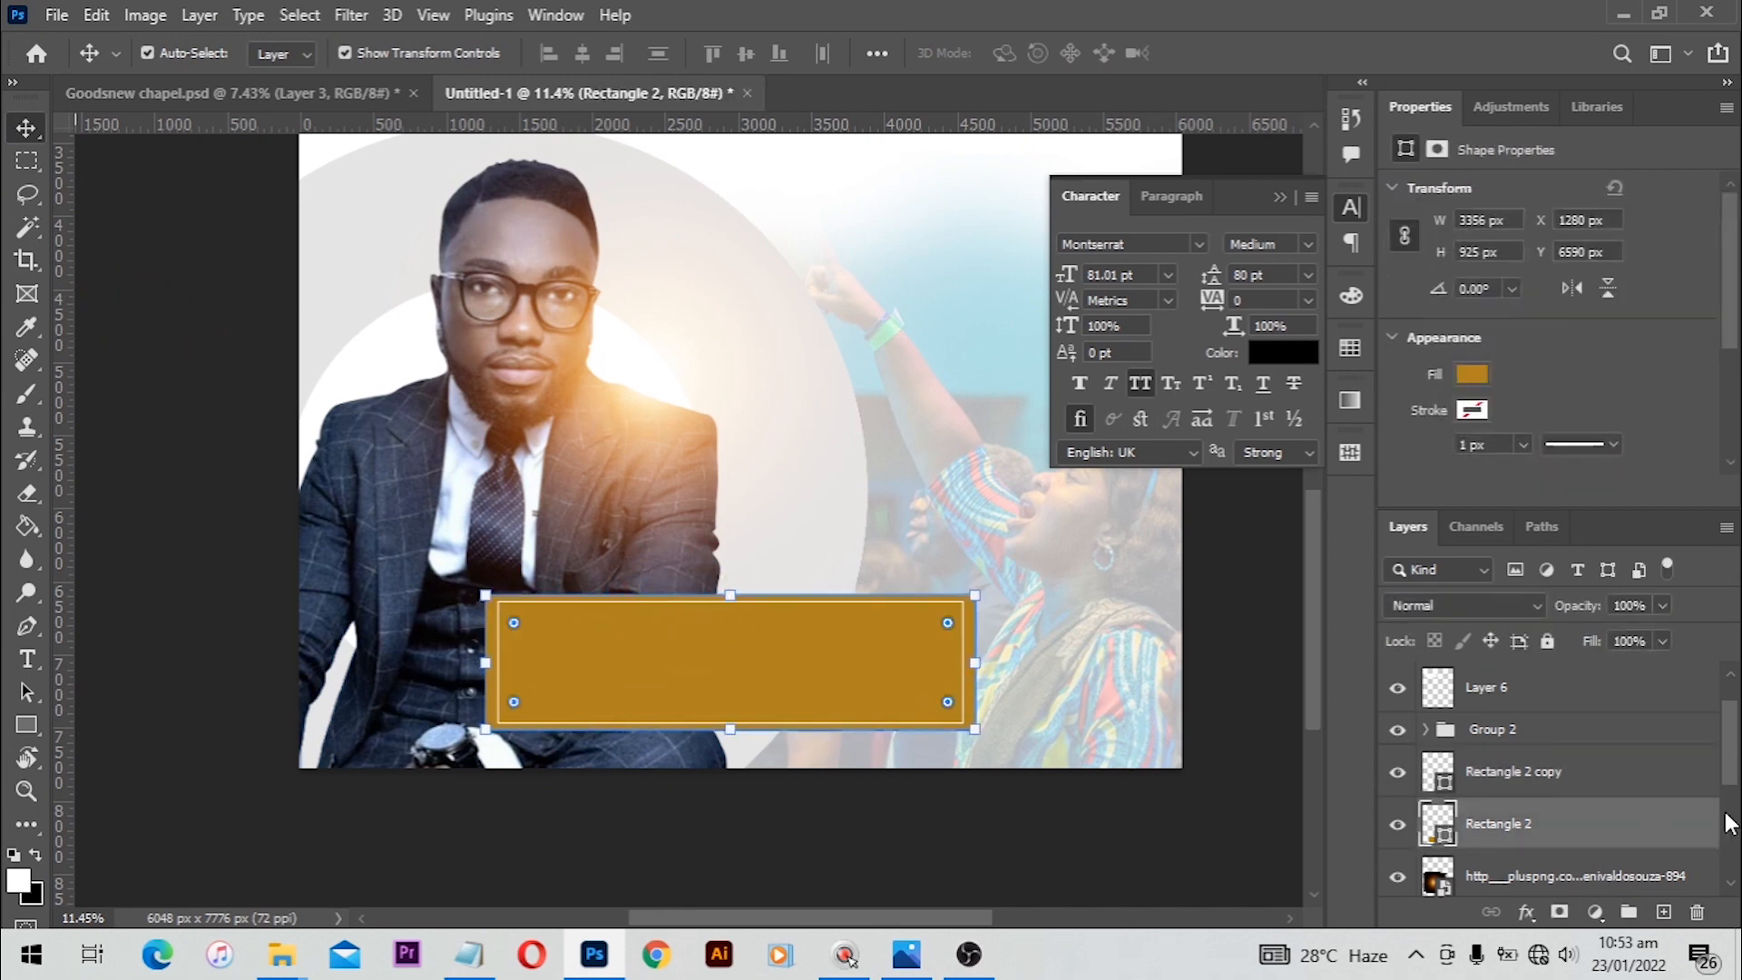
left_click(1552, 786)
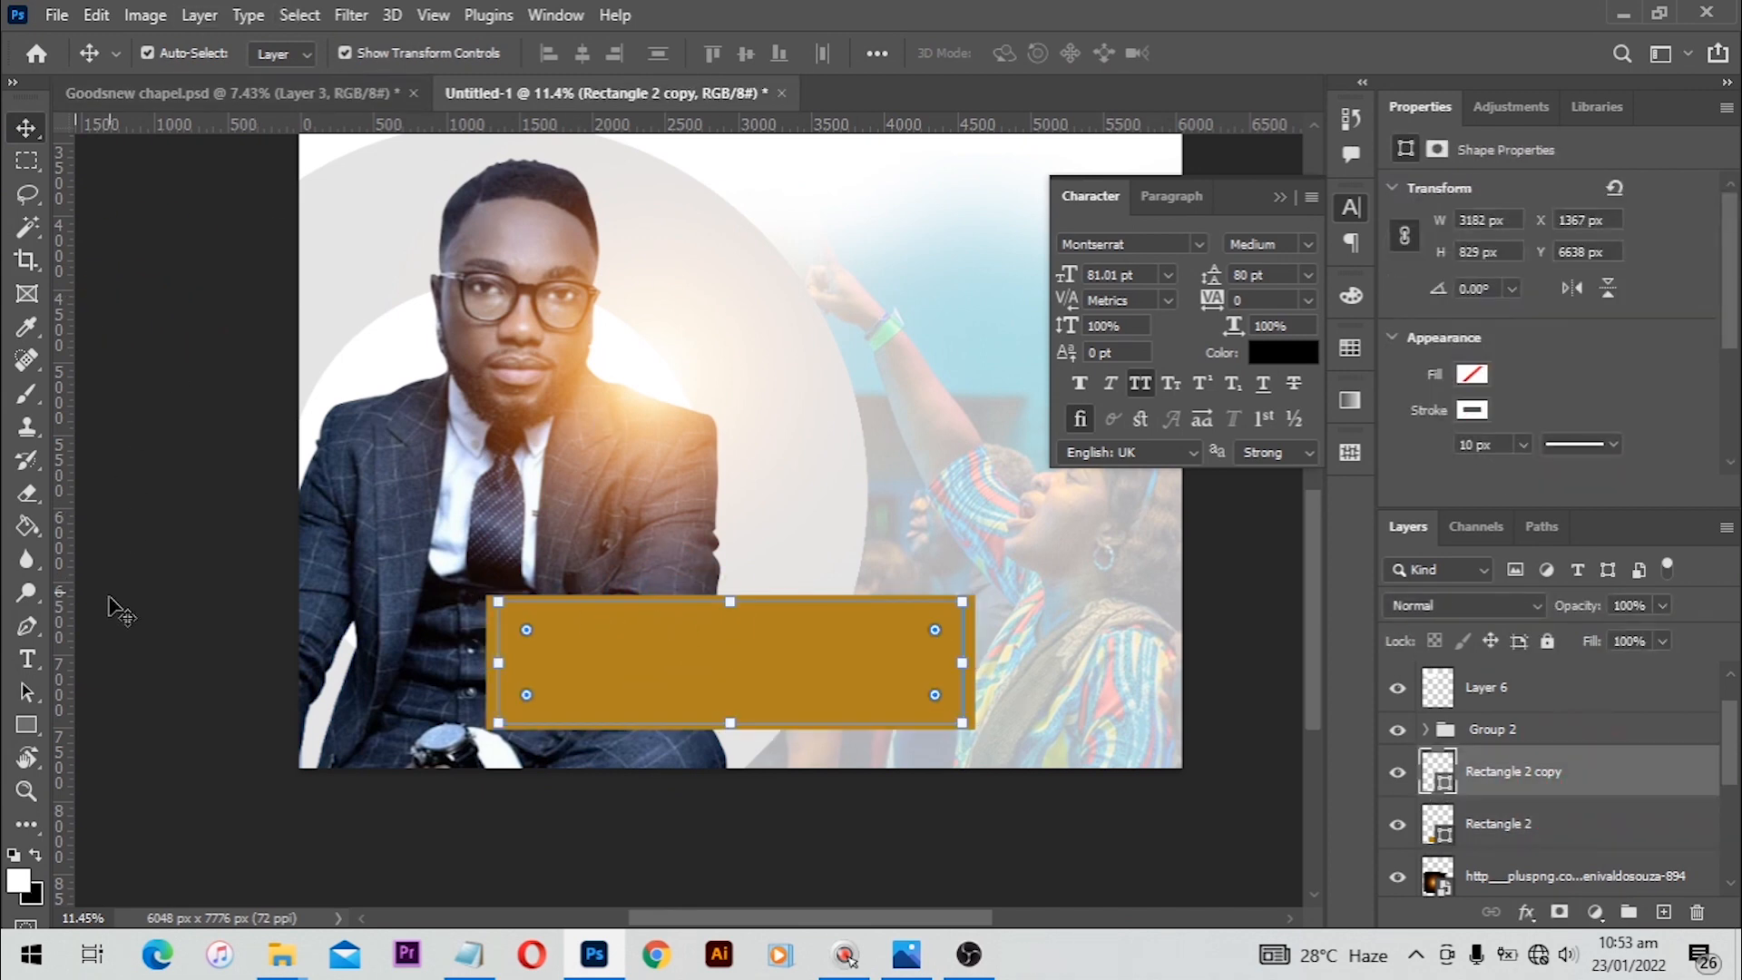
left_click(36, 721)
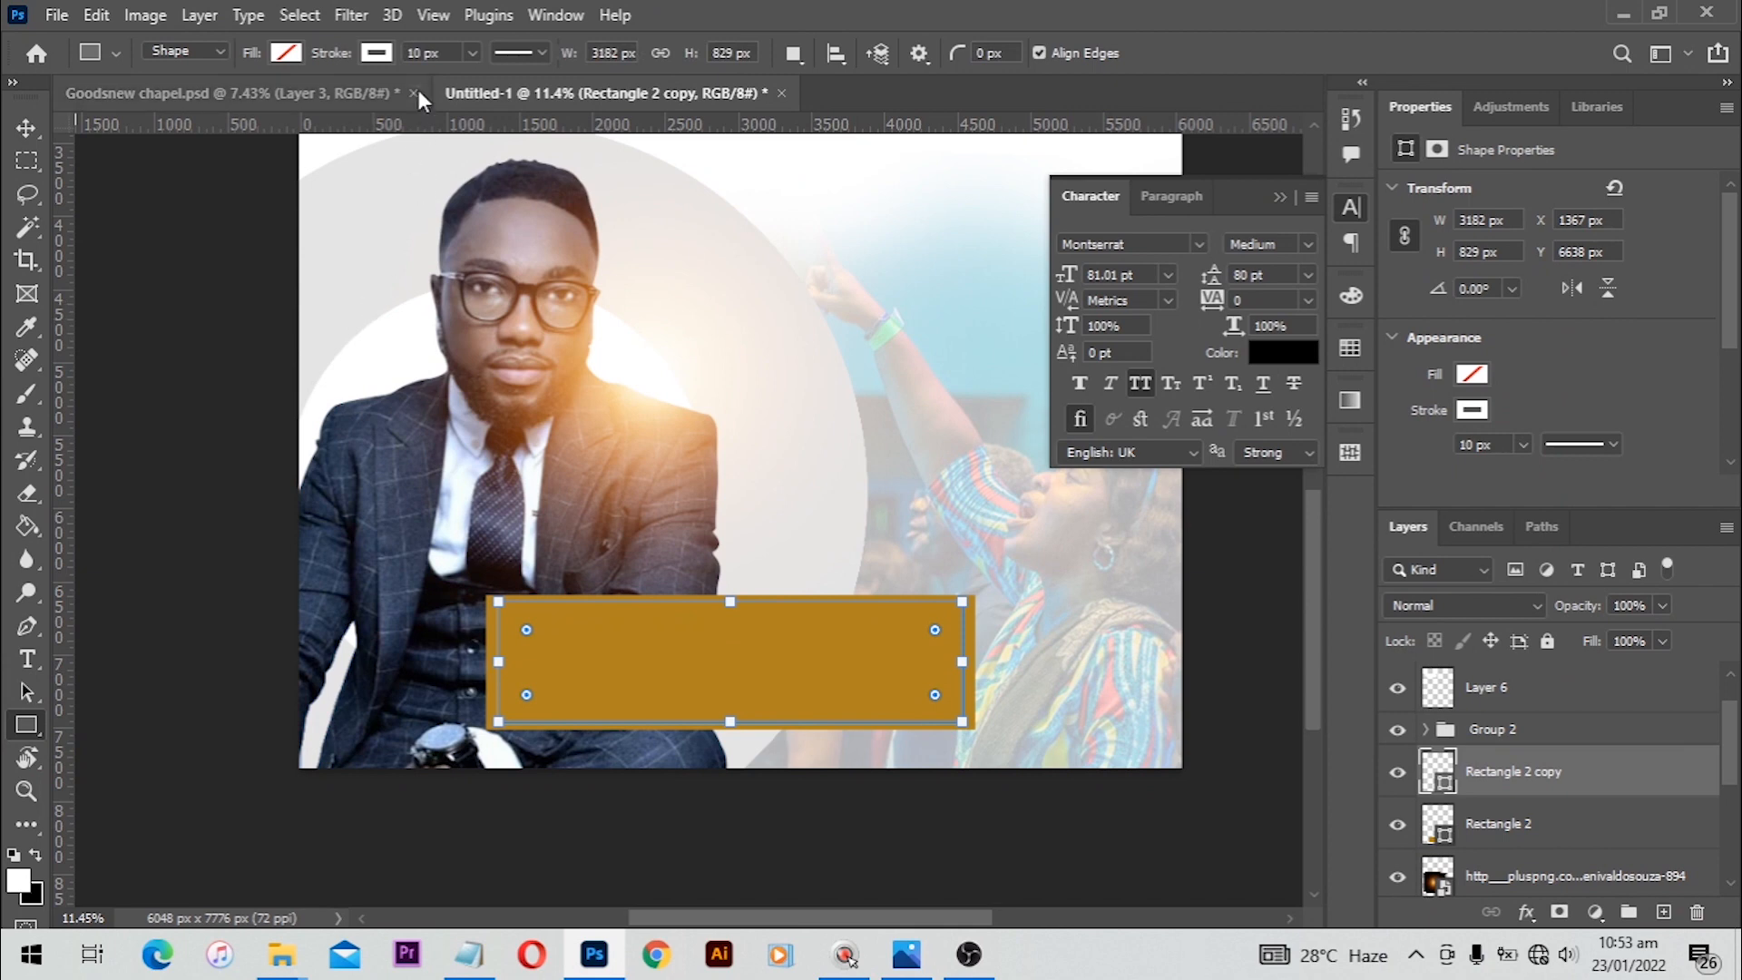
type("30")
key("Return")
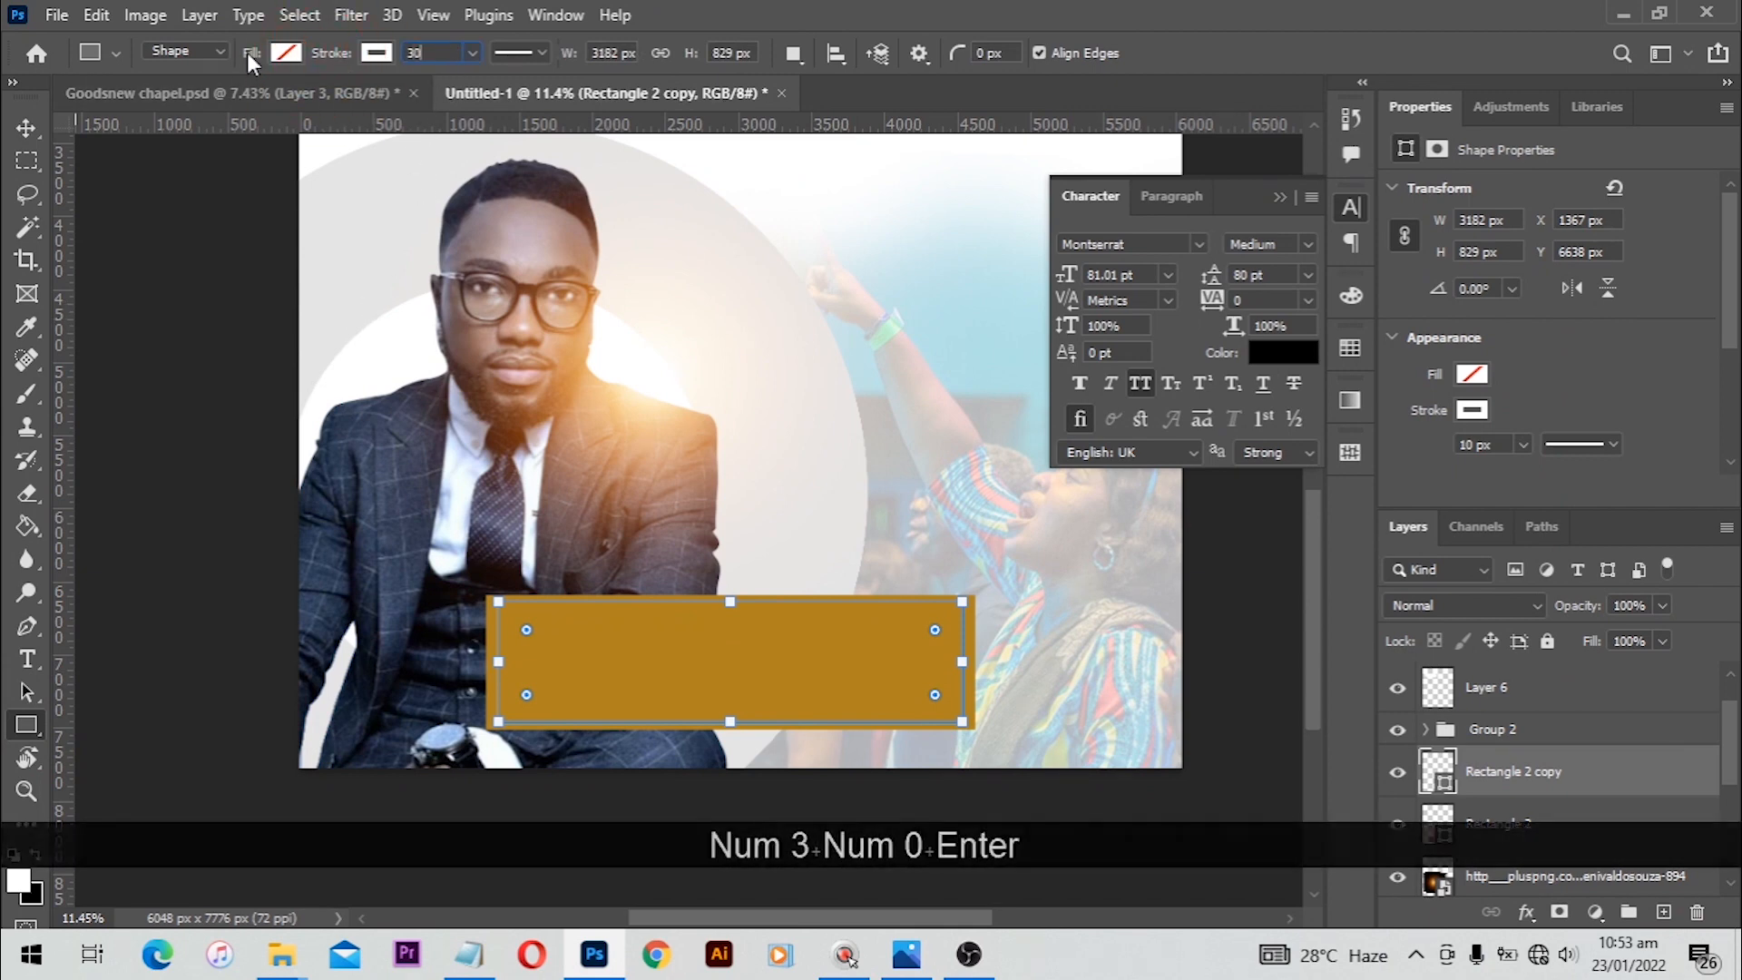
left_click(28, 129)
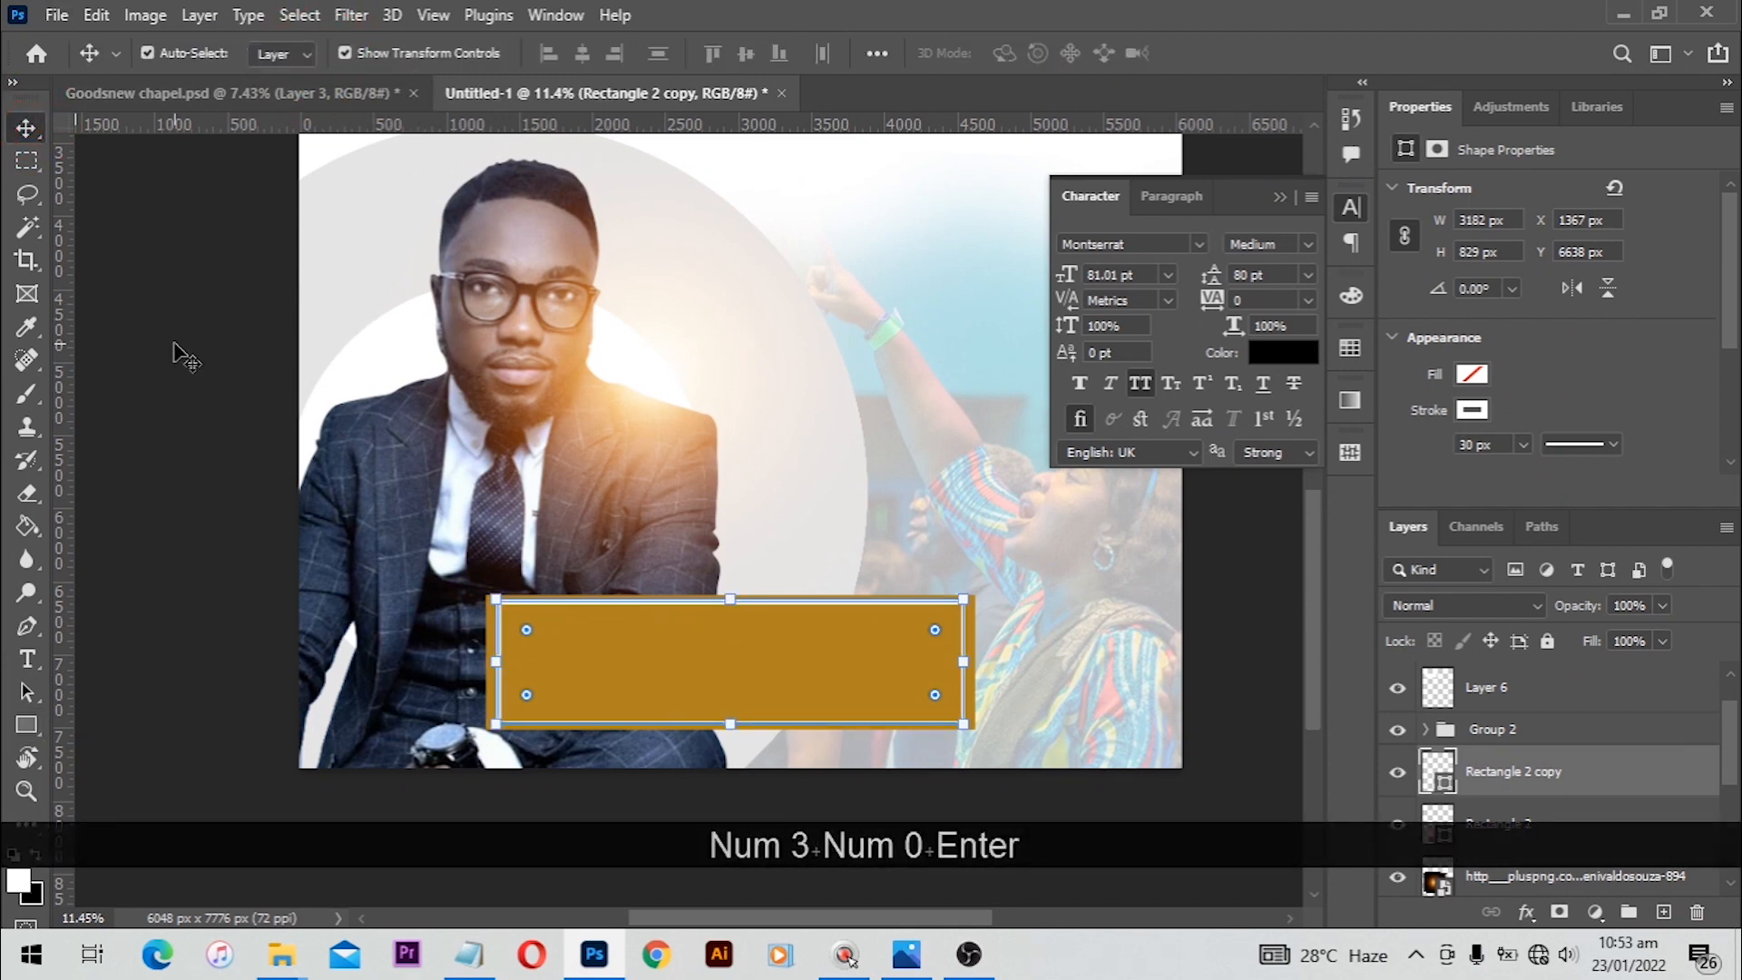
Step: Resize the white-outlined rectangle to about 3134 by 783 px so it sits inset within the golden panel
left_click(175, 350)
scroll(810, 709, "up", 2)
scroll(810, 709, "up", 2)
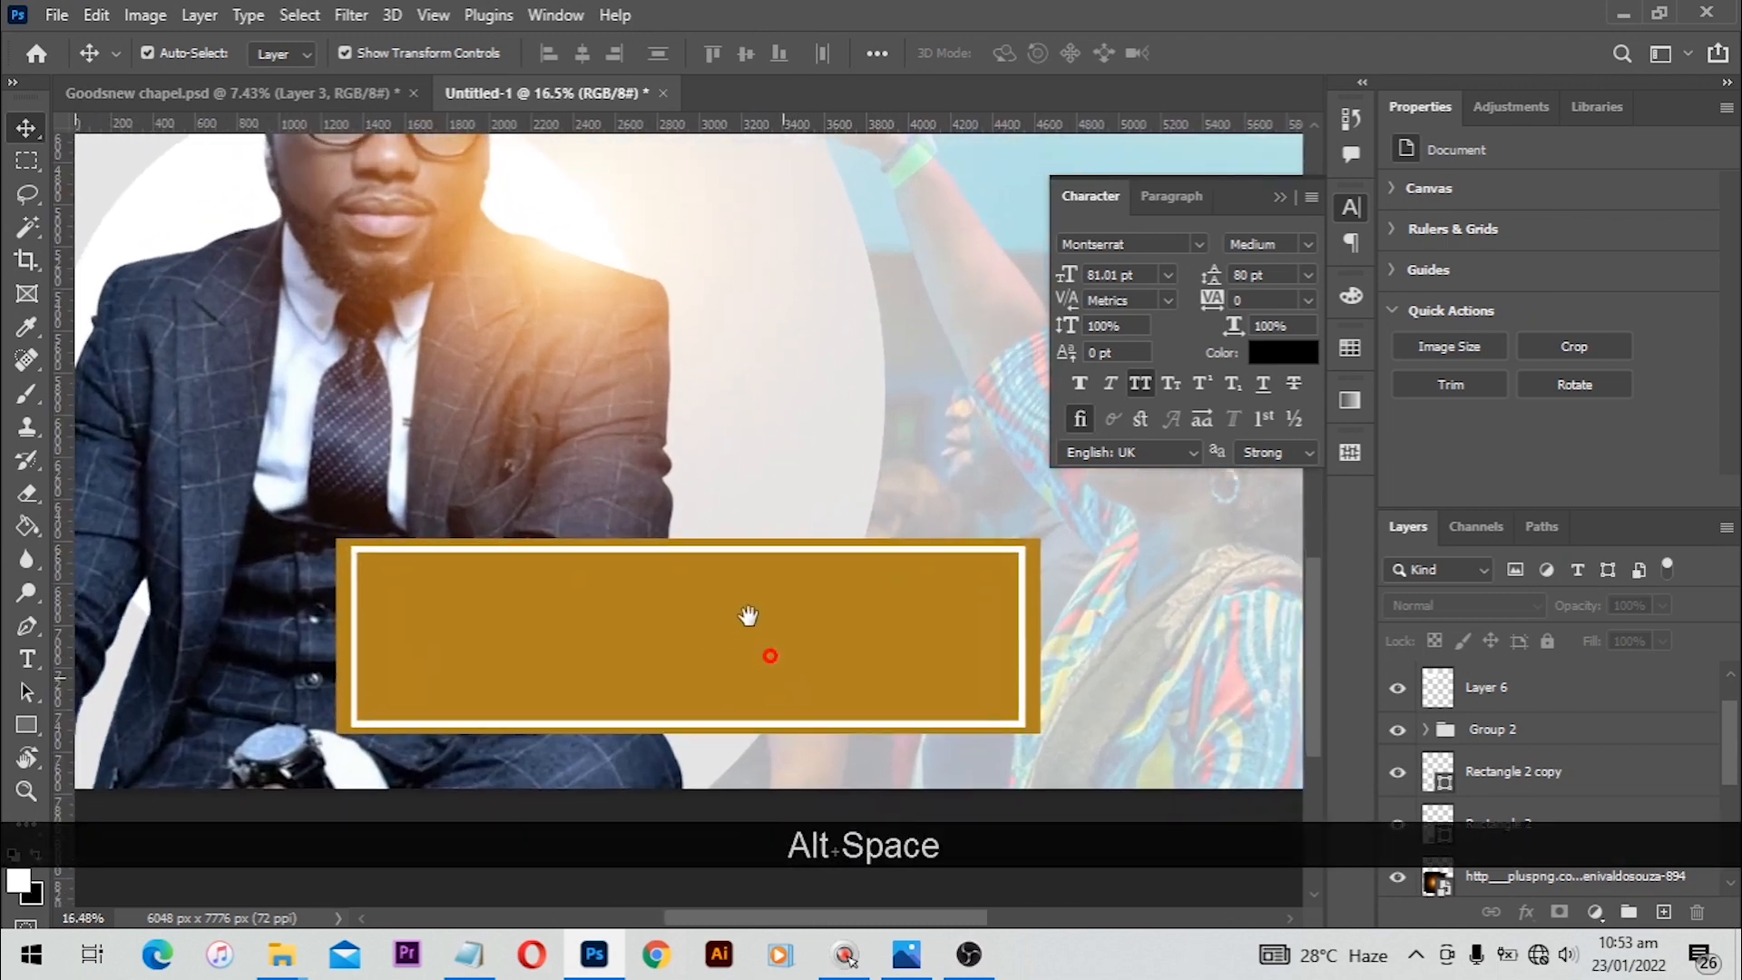
left_click(722, 486)
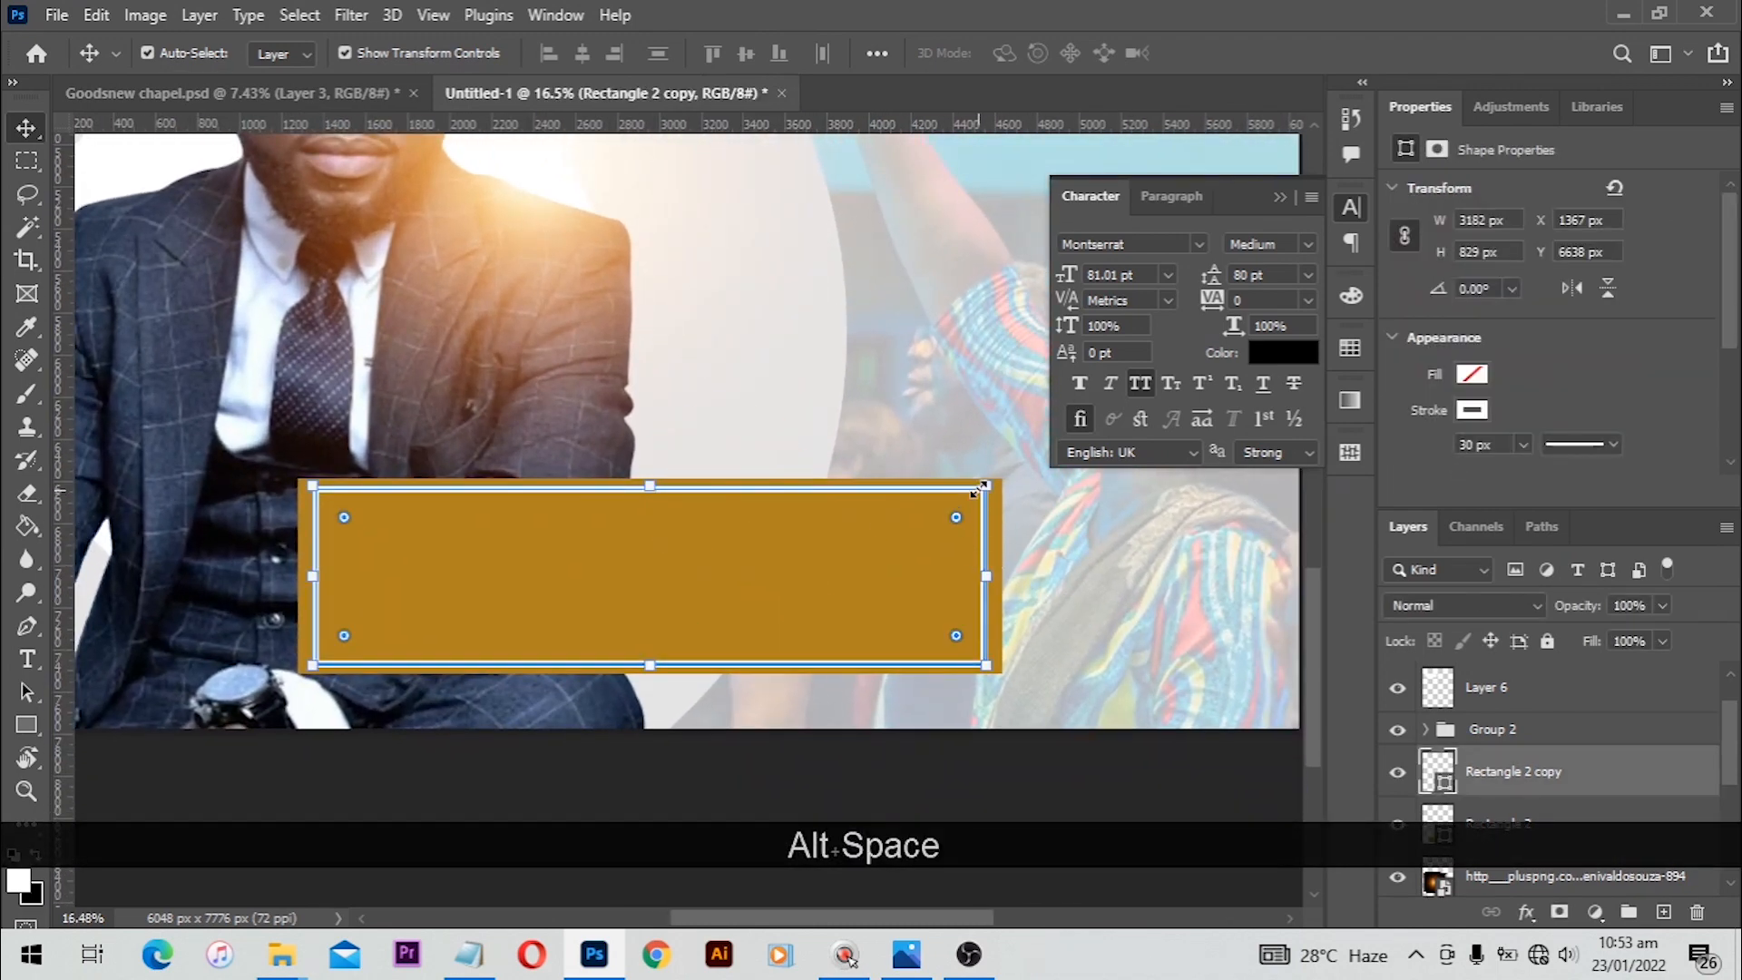
left_click_drag(986, 485, 964, 488)
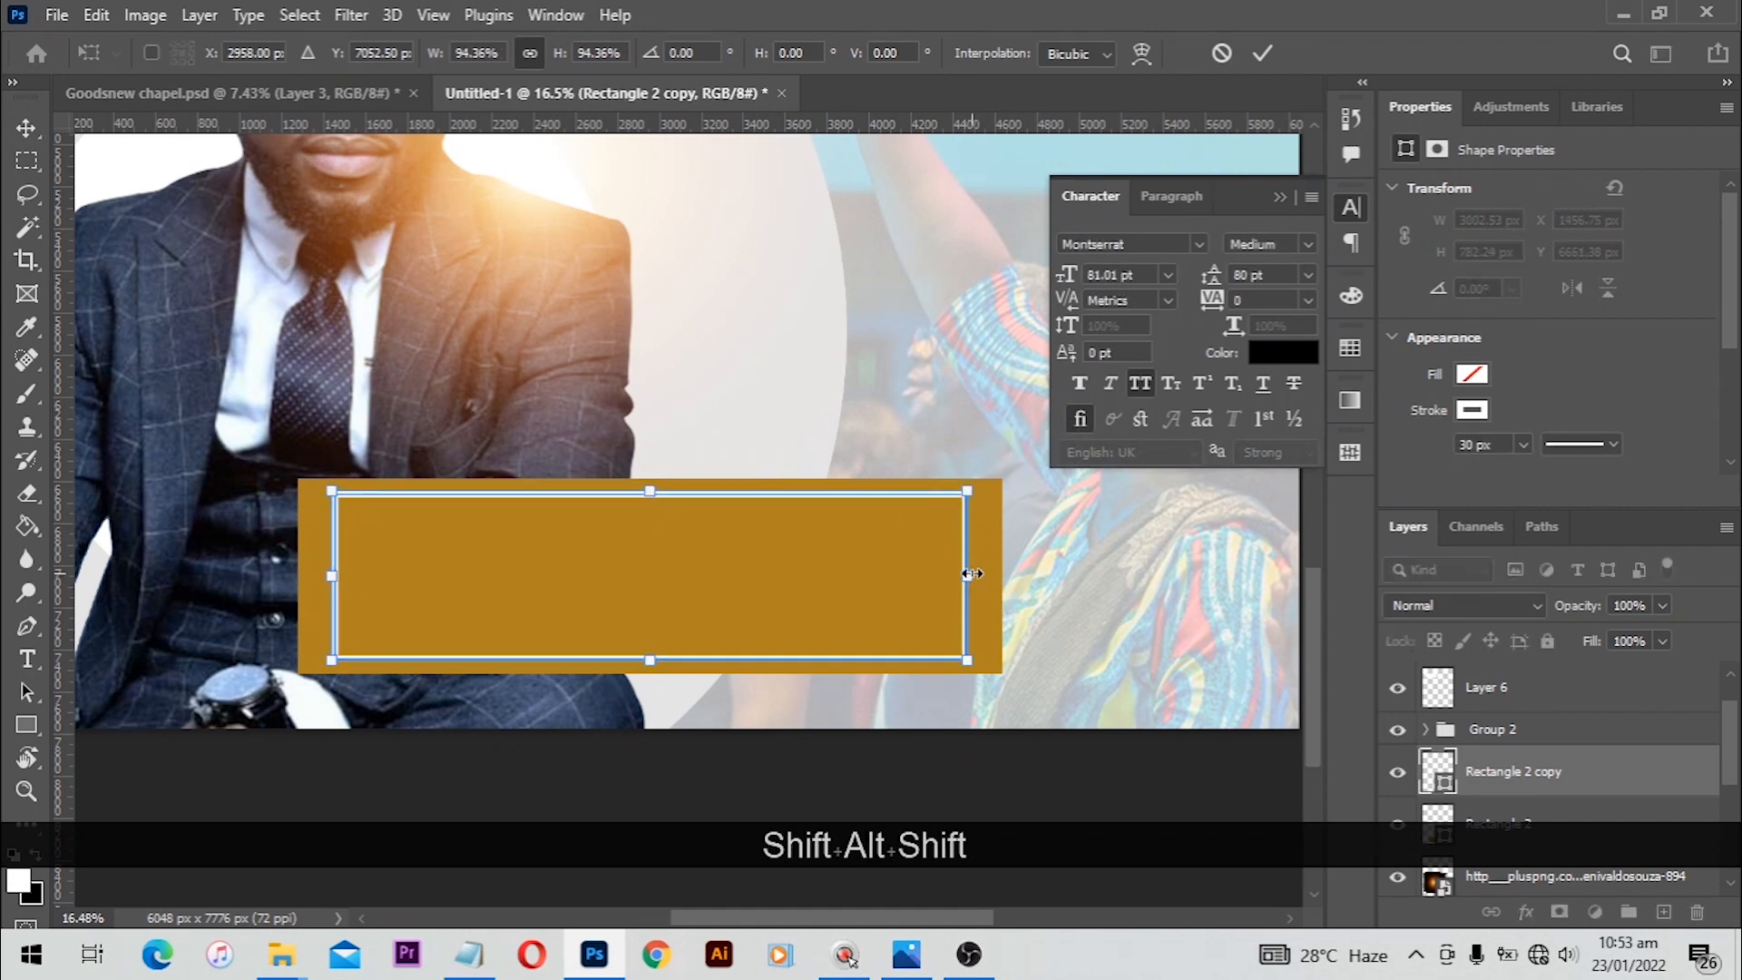
left_click_drag(968, 575, 986, 573)
key("Return")
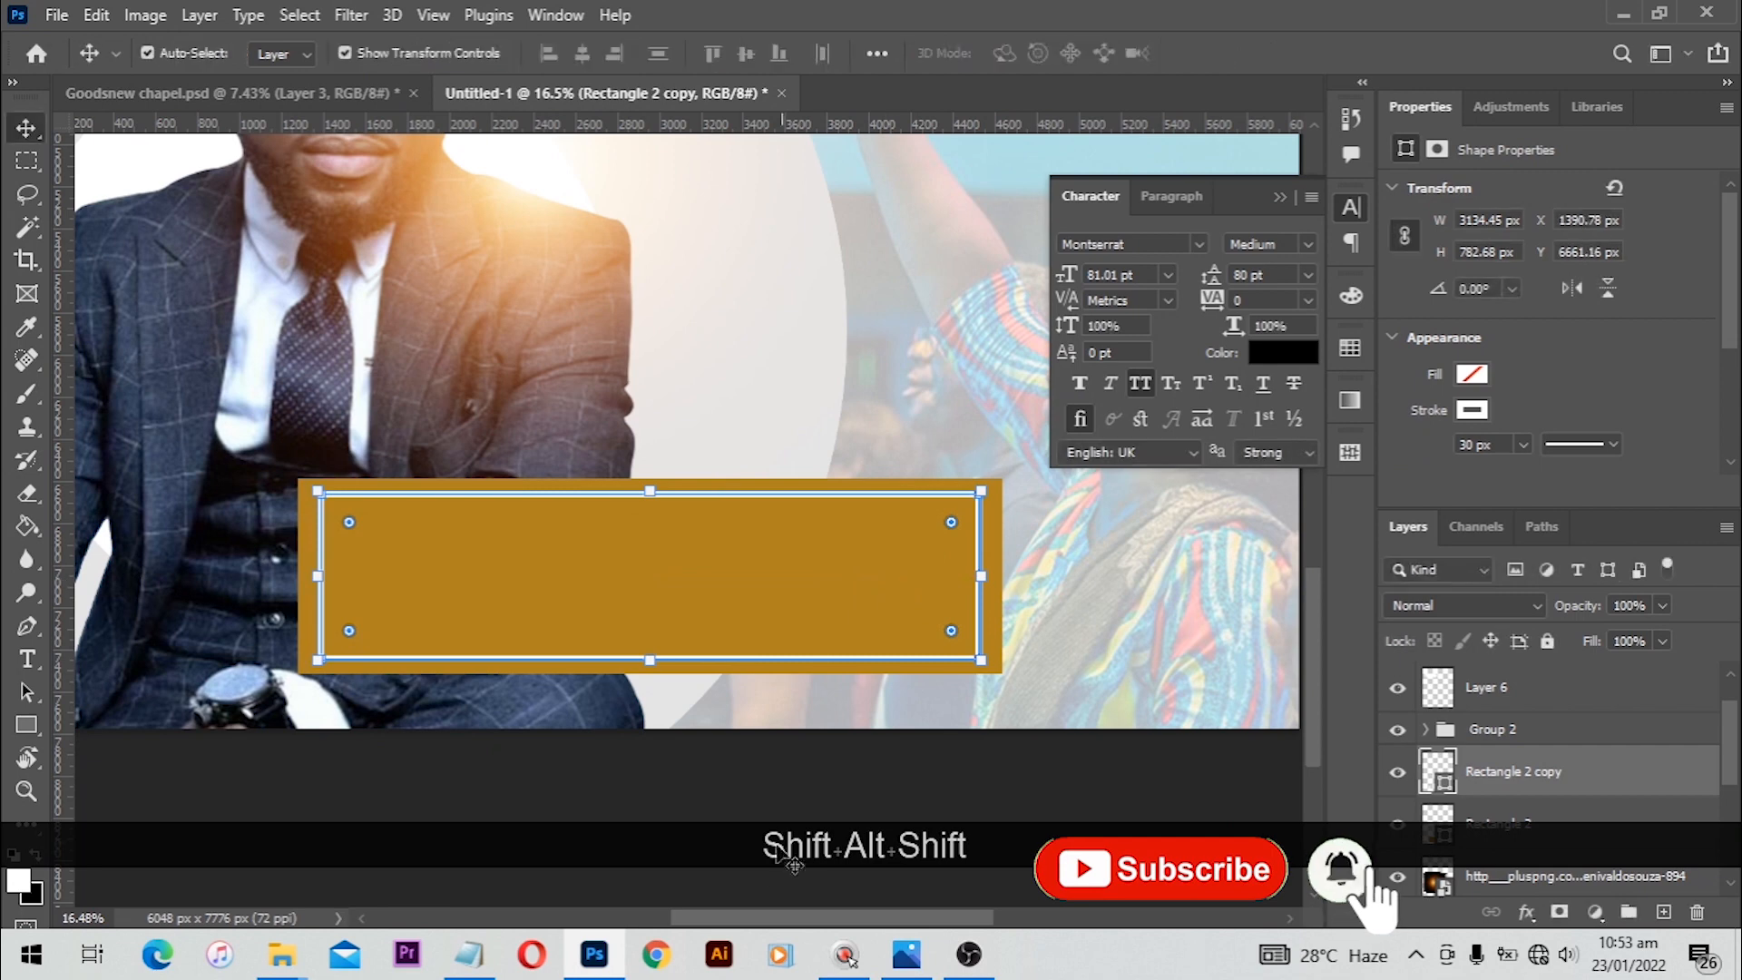
Step: Copy the bishop's name, title and role lines from the church flyer keywords file in Notepad
scroll(650, 751, "down", 1)
left_click(649, 751)
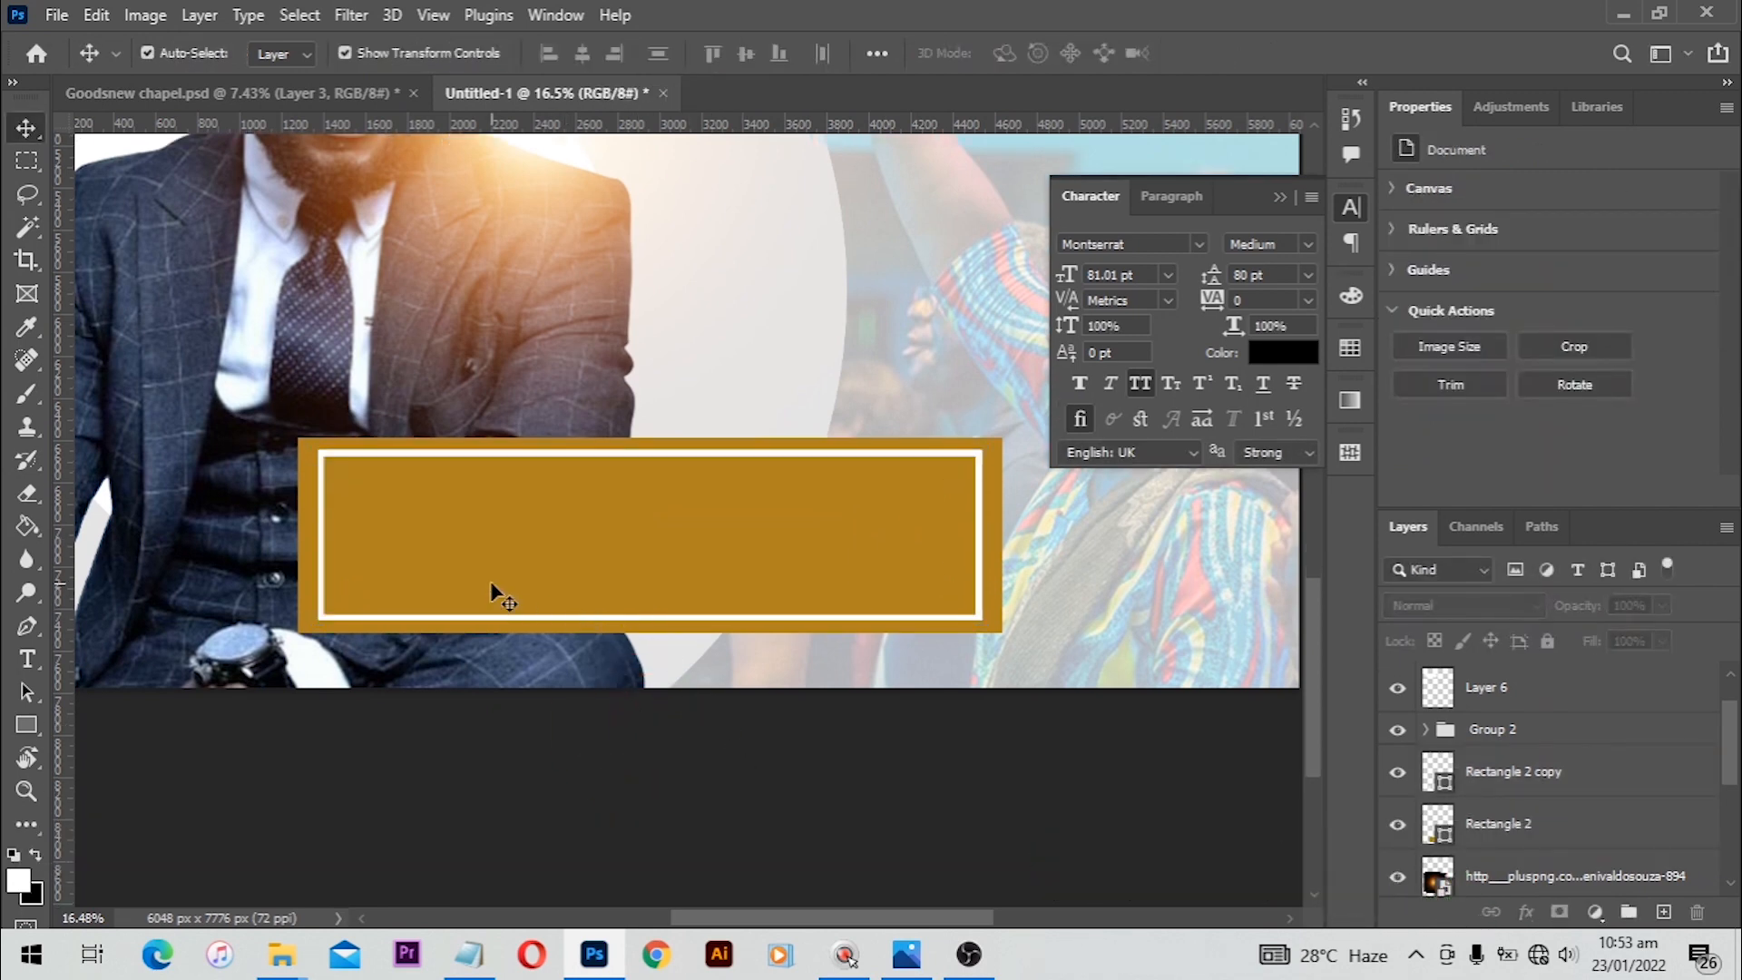
key("alt+Tab")
key("ctrl+c")
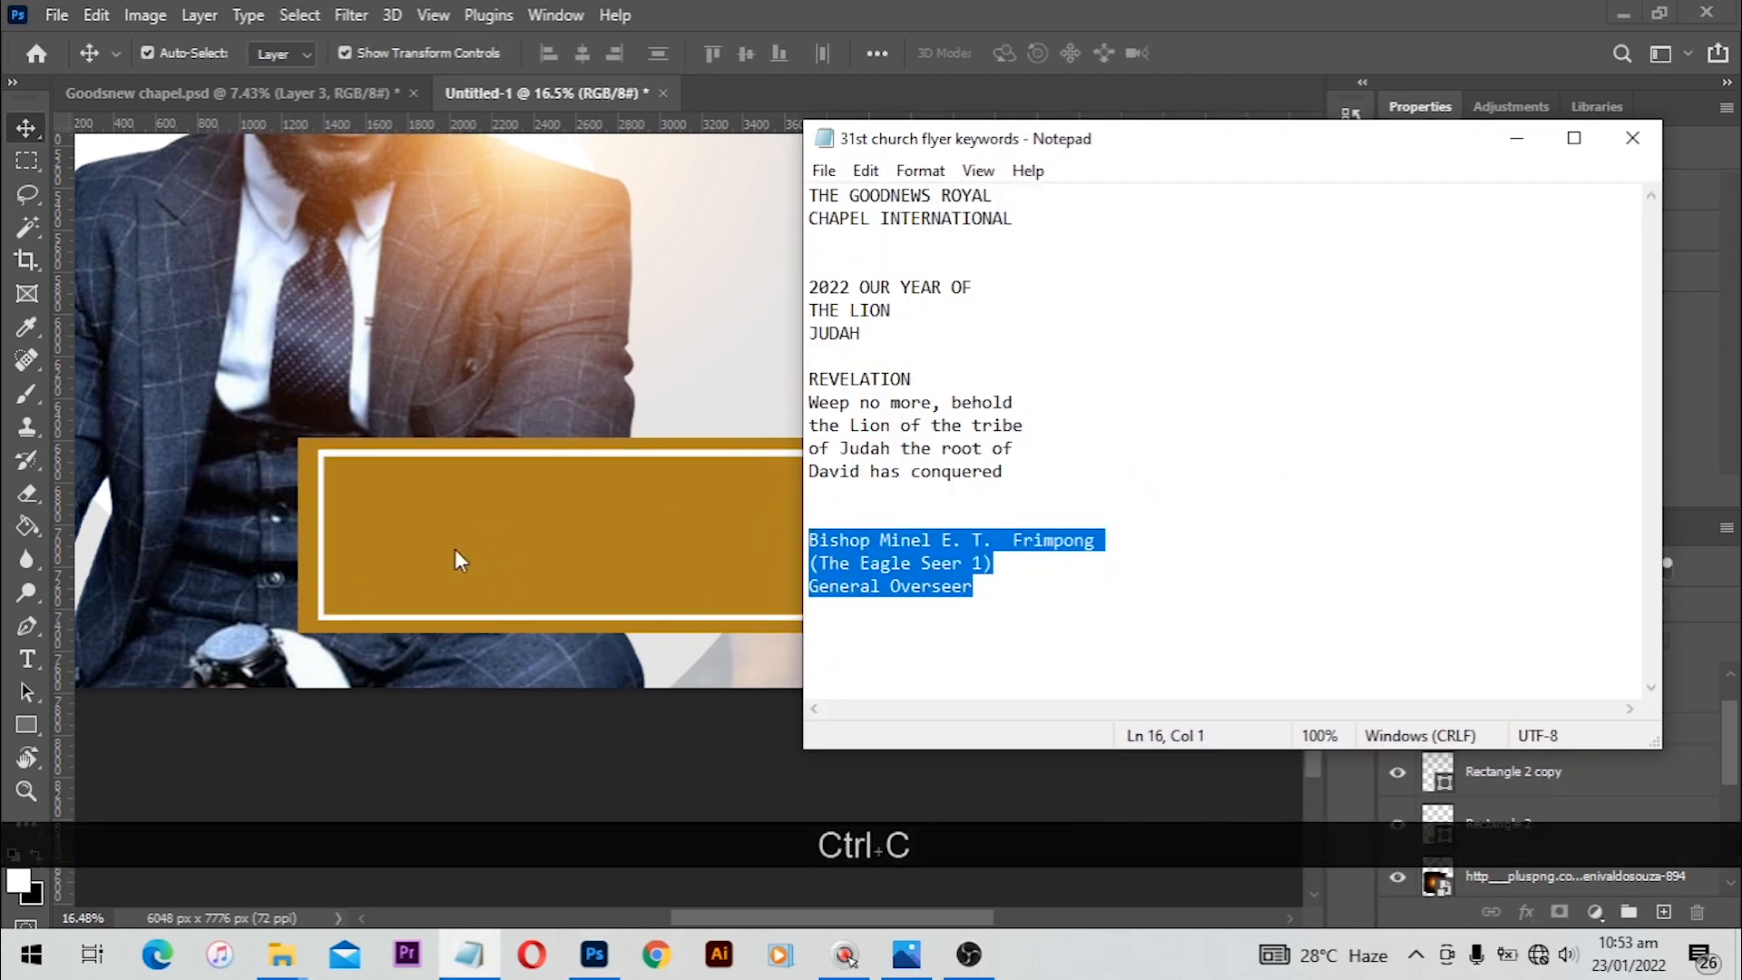
left_click(51, 656)
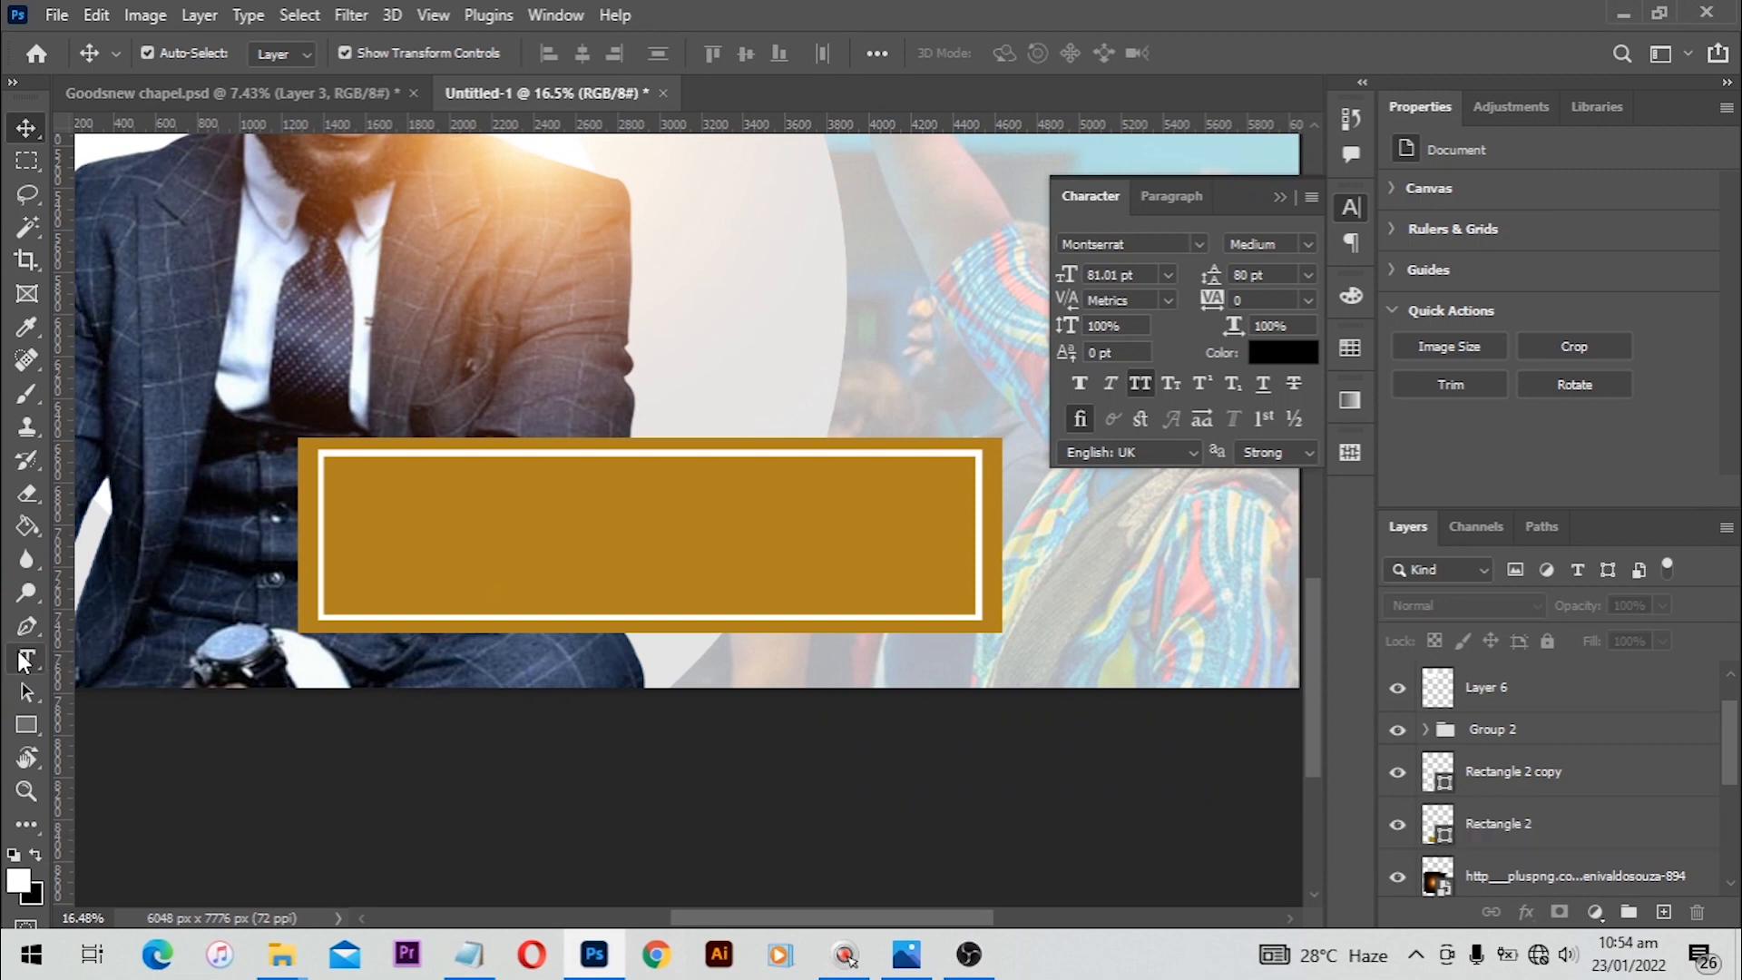
Step: Paste the copied lines as a new left-aligned text layer inside the golden panel
left_click(25, 659)
left_click(509, 488)
key("ctrl+v")
key("ctrl+a")
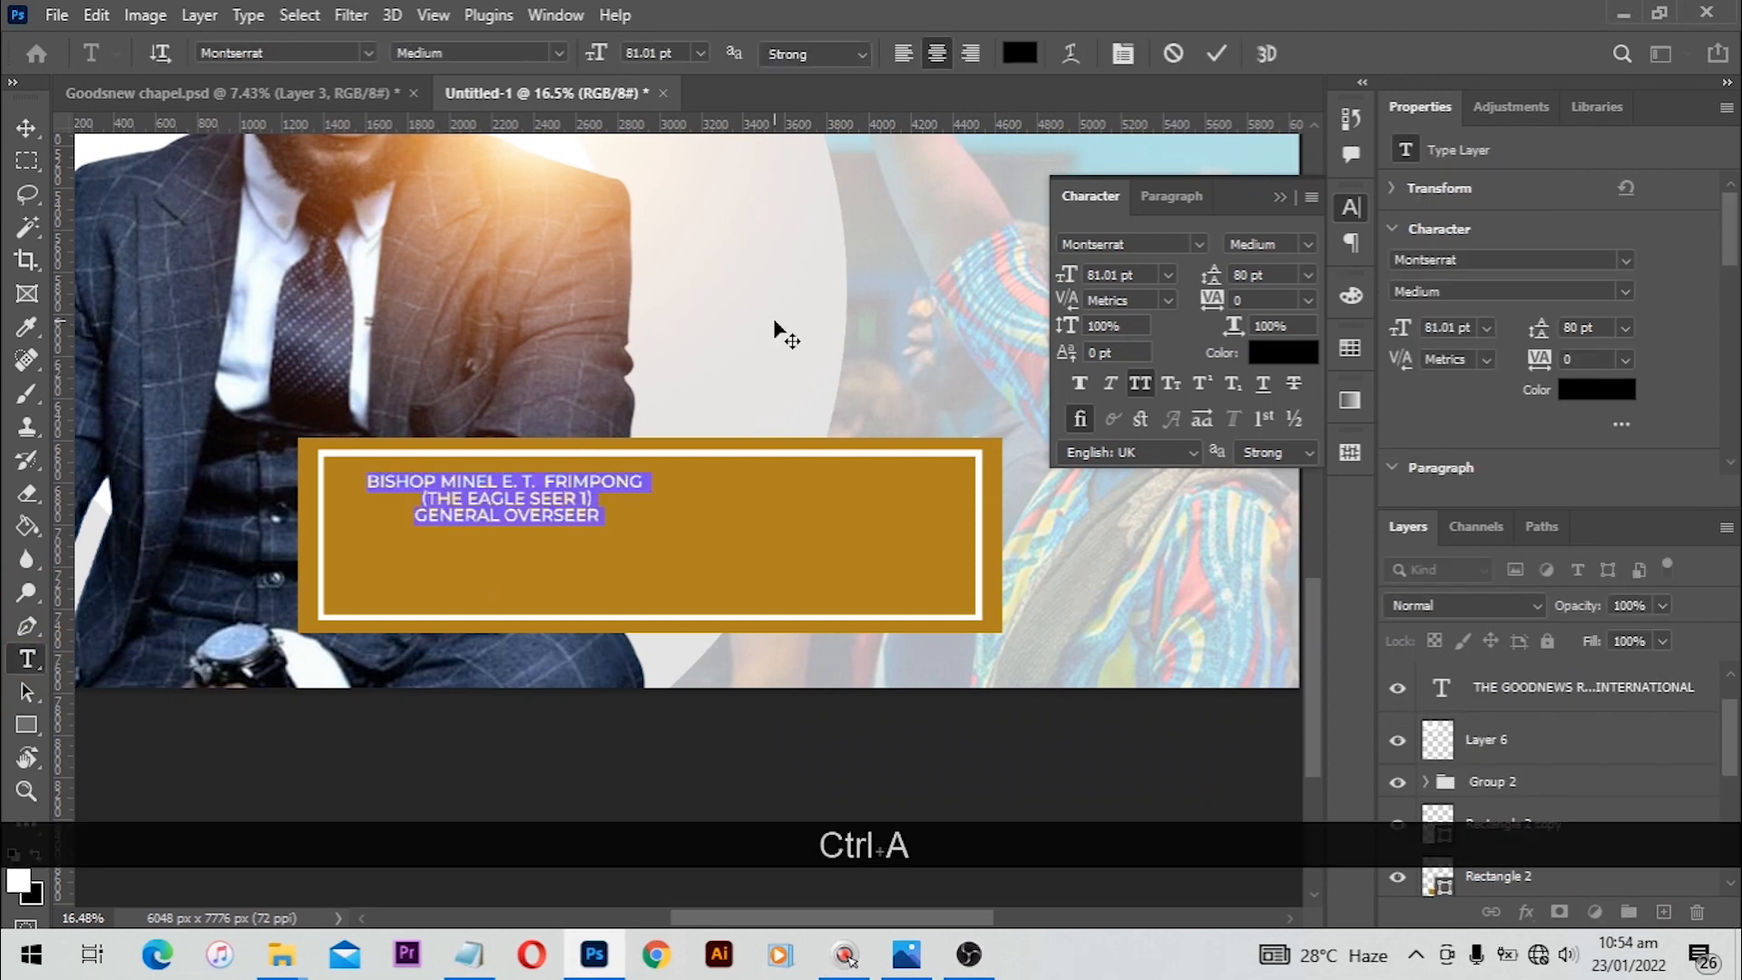
left_click(902, 52)
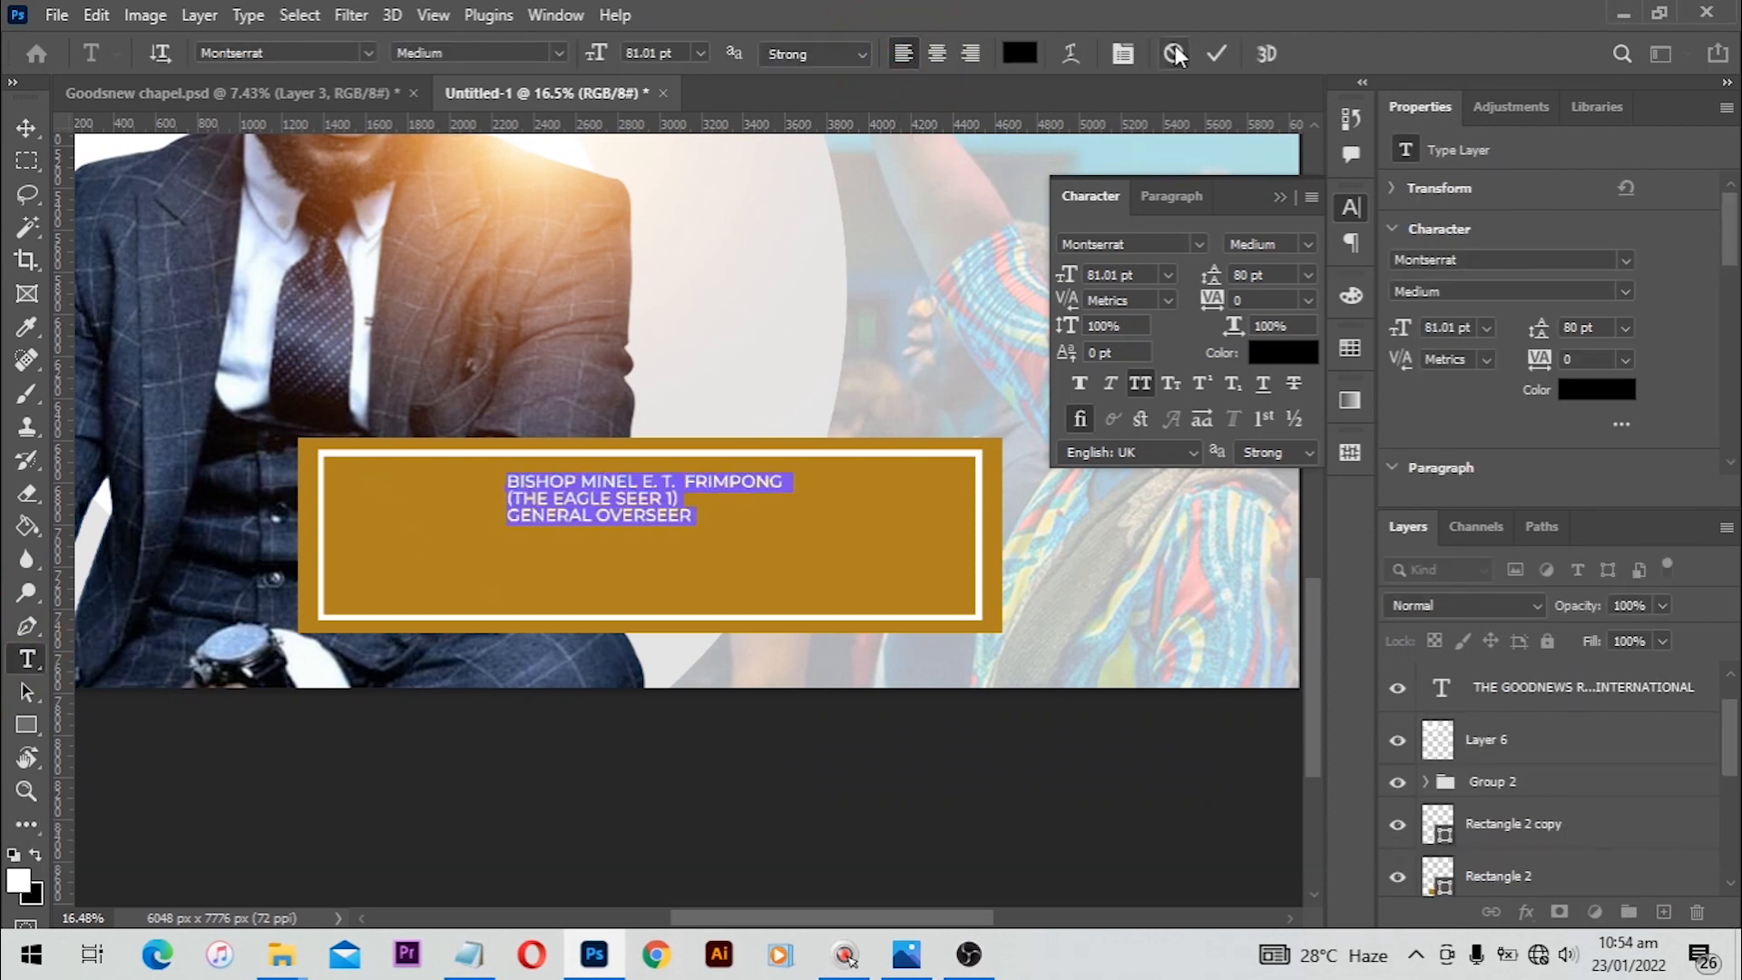
key("ctrl+Return")
Step: Scale the pasted text up to about 175 pt and position it to fill the framed panel
key("ctrl+t")
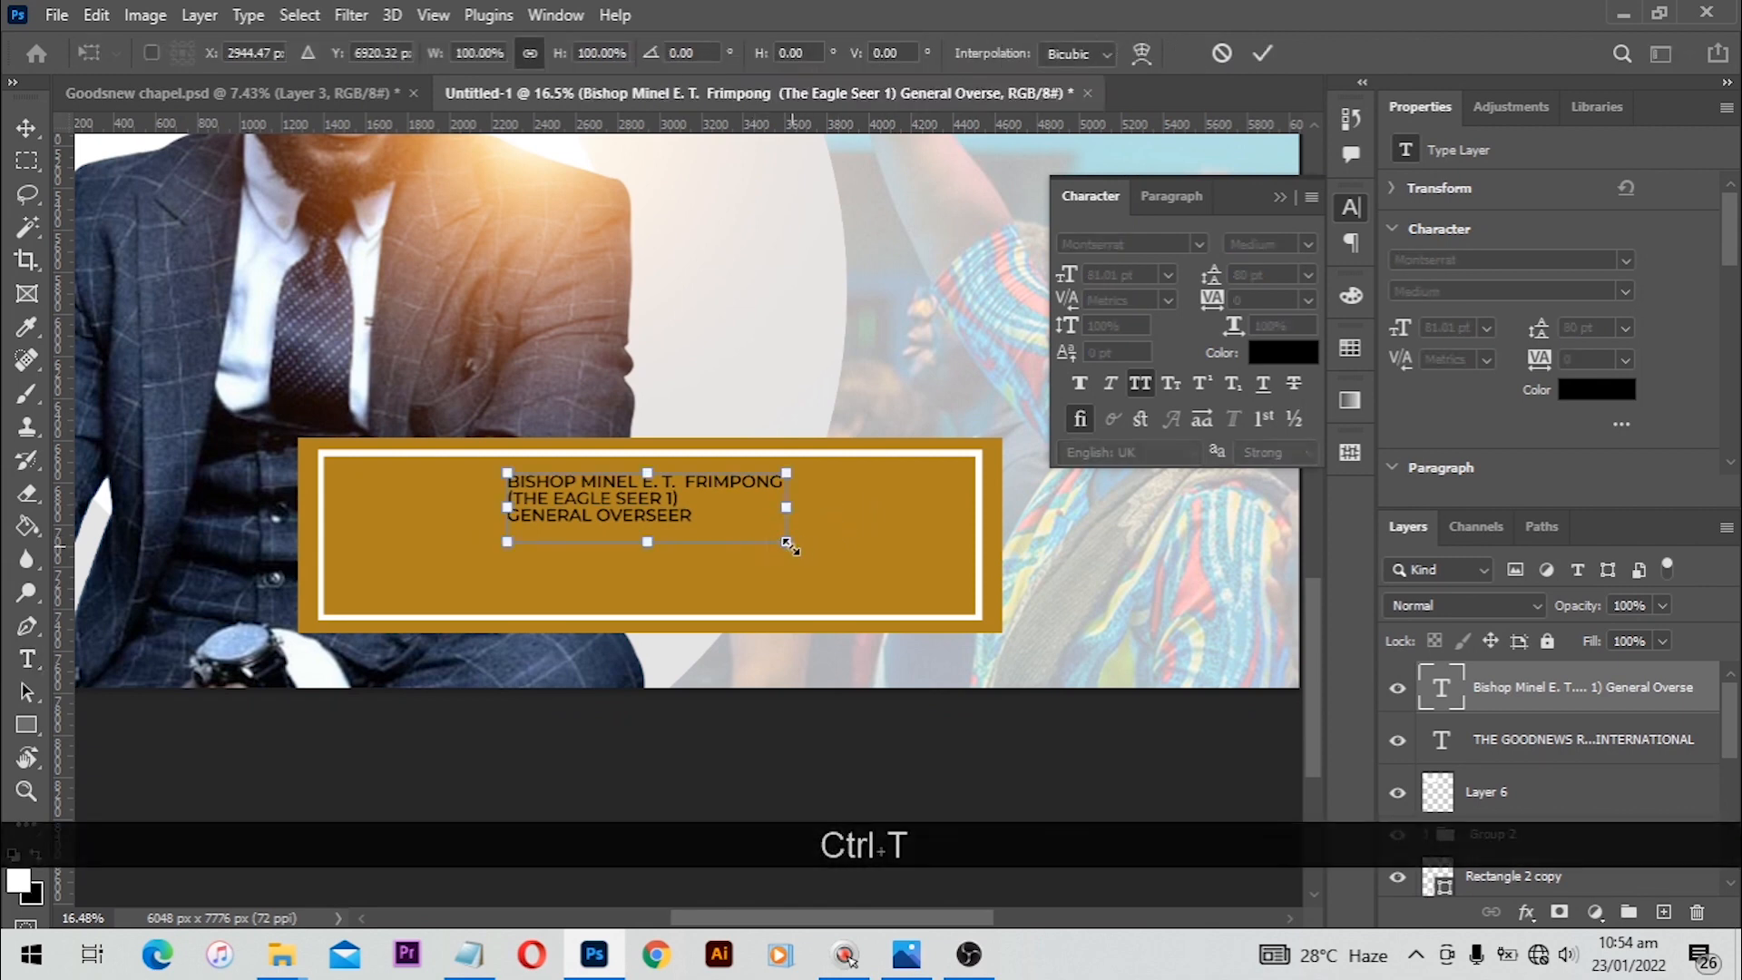
left_click_drag(853, 569, 968, 596)
left_click_drag(681, 511, 524, 531)
left_click_drag(810, 594, 953, 620)
key("Return")
Step: Set the first line with the bishop's name to the ExtraBold font style
key("t")
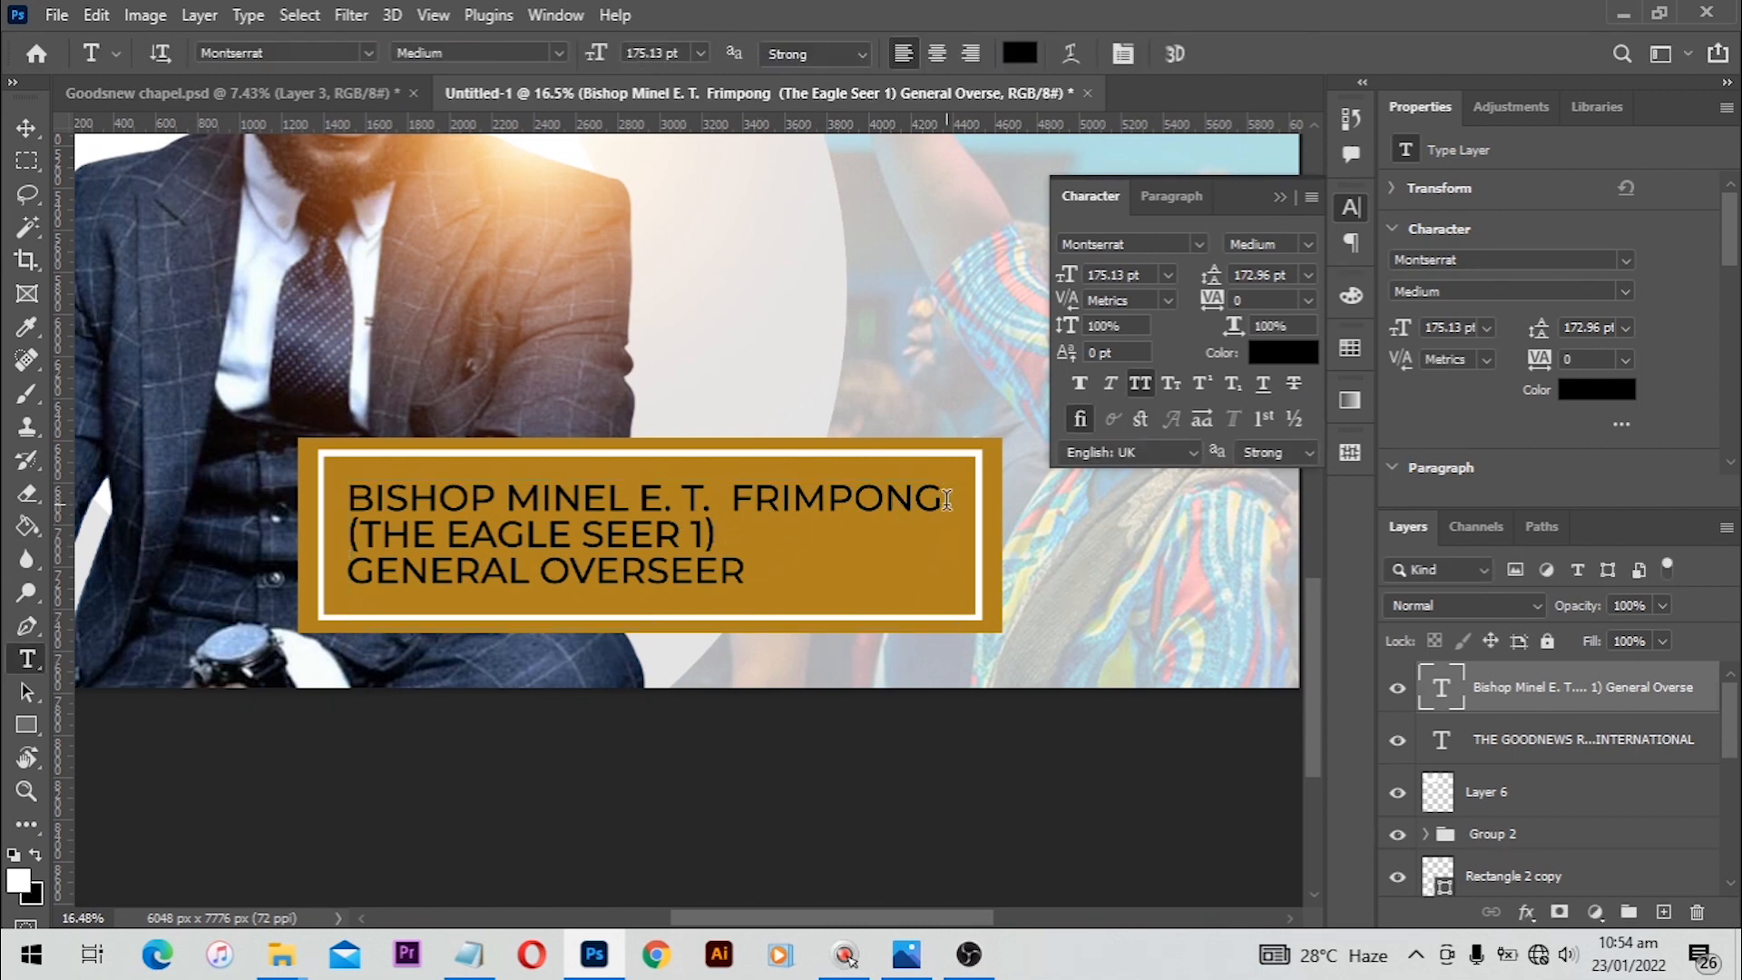
left_click_drag(940, 501, 336, 498)
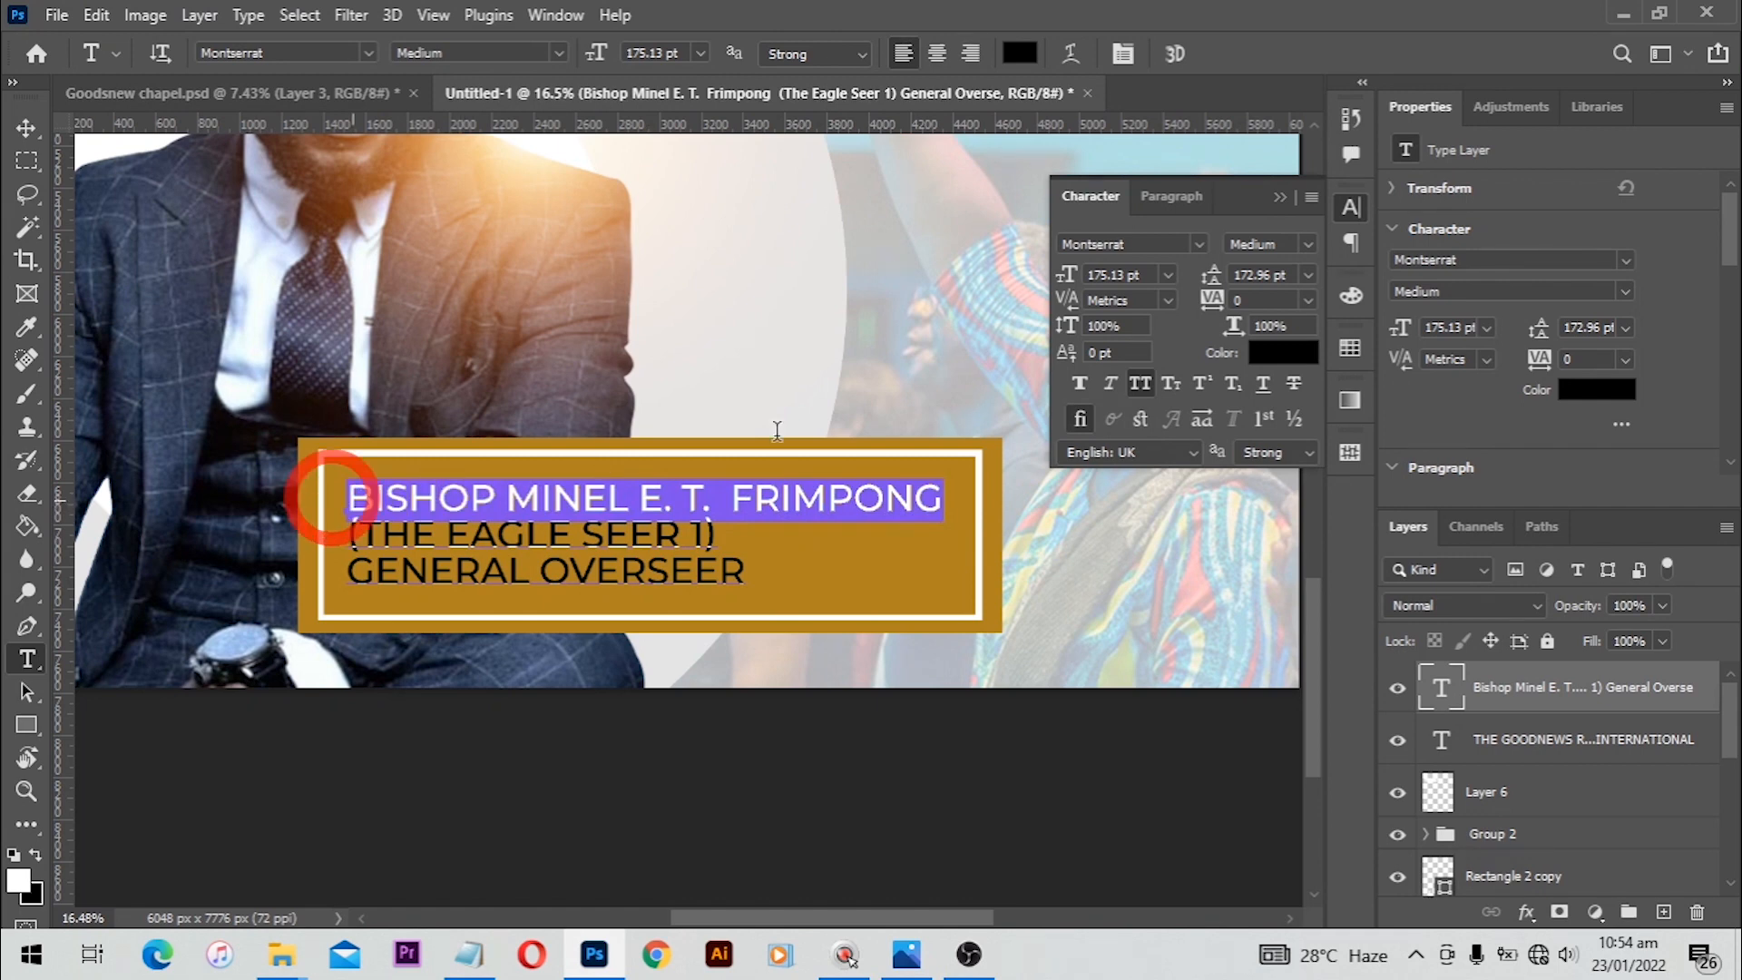
left_click(1303, 244)
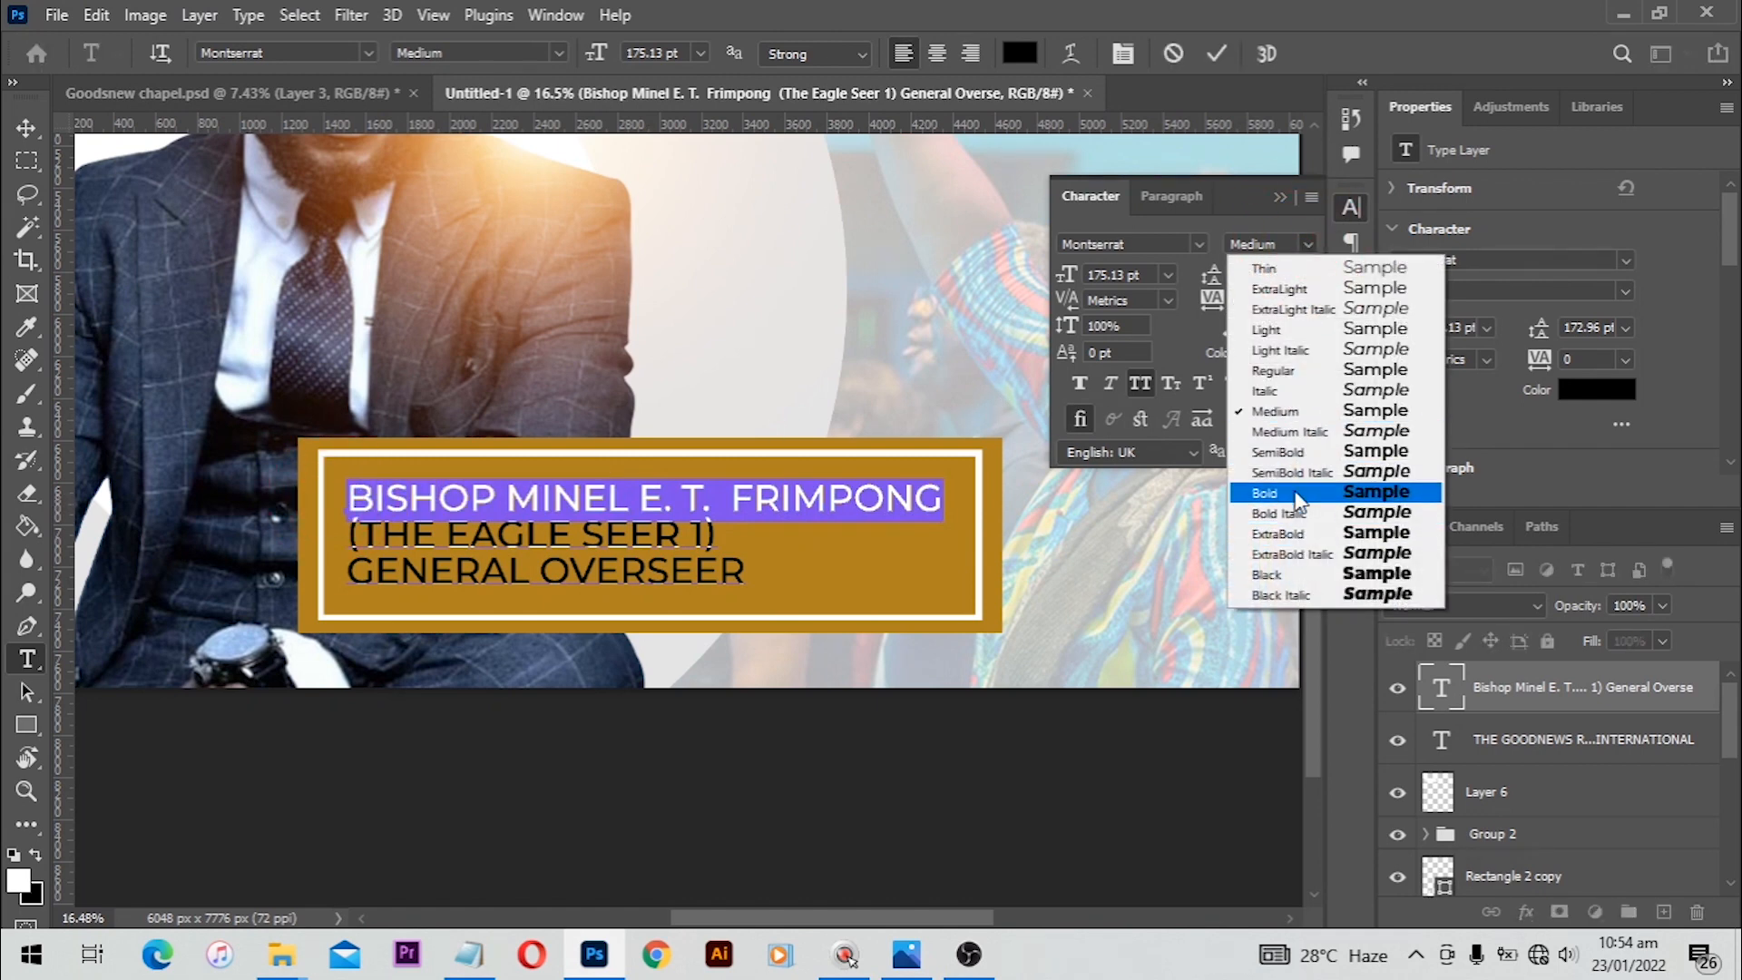
left_click(1279, 533)
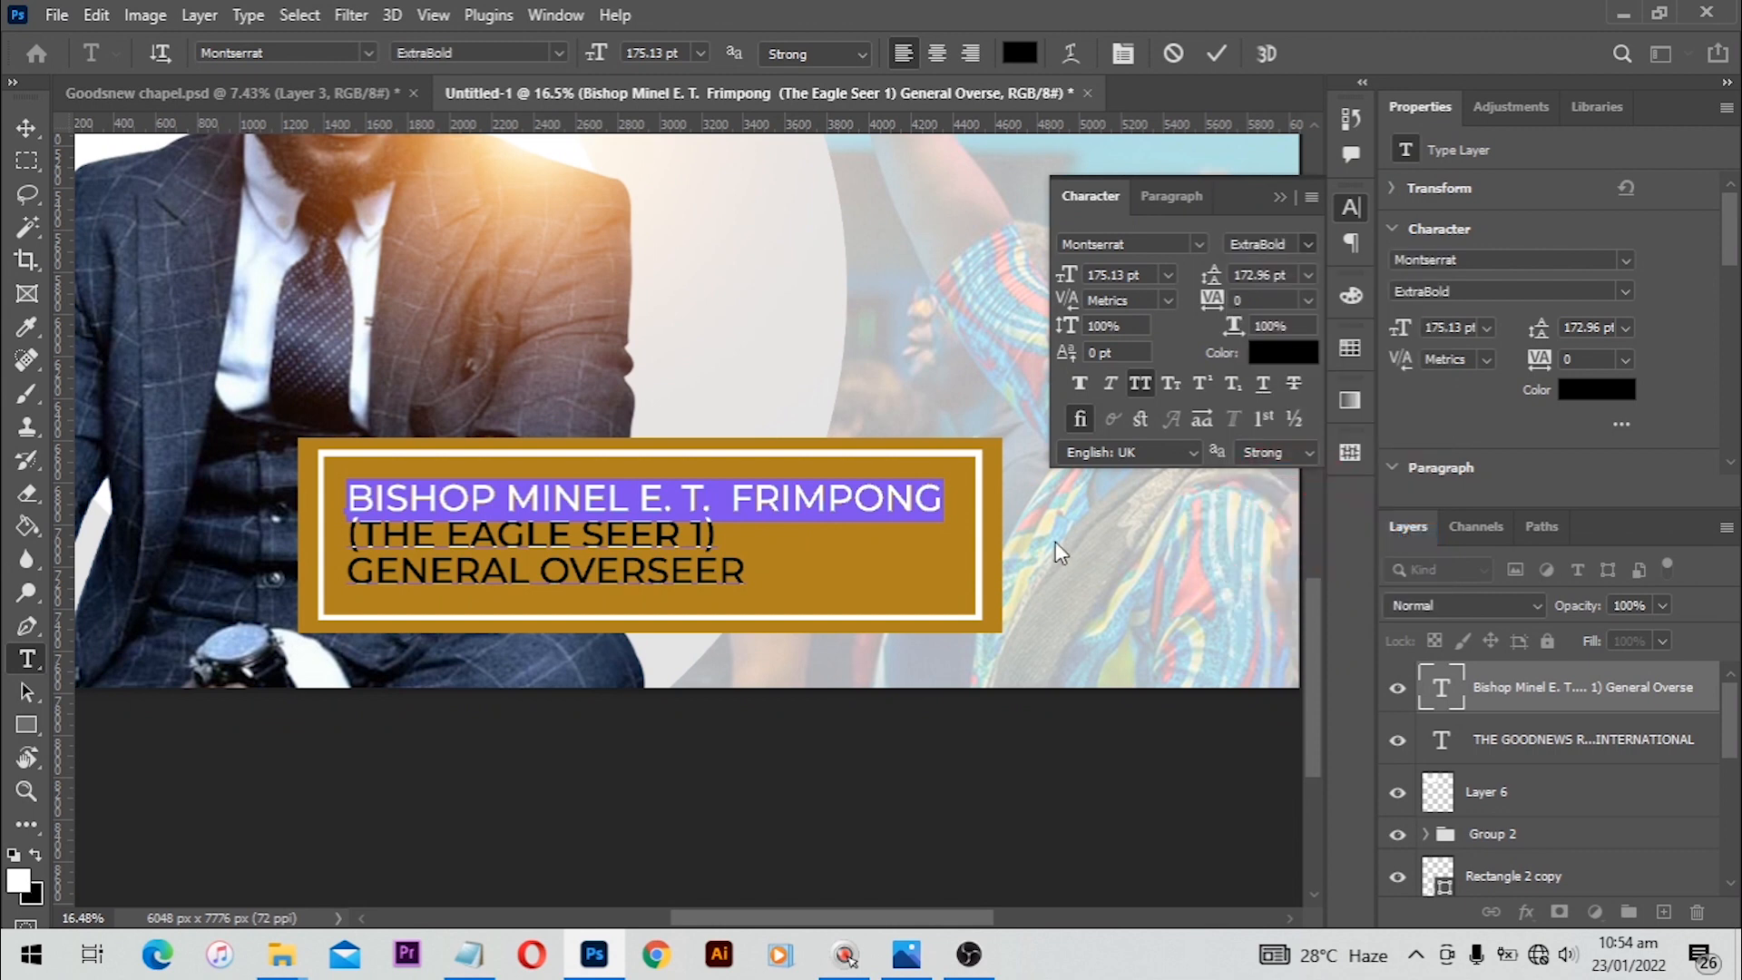
Step: Set the second line, (THE EAGLE SEER 1), to the SemiBold font style
left_click_drag(734, 537, 344, 538)
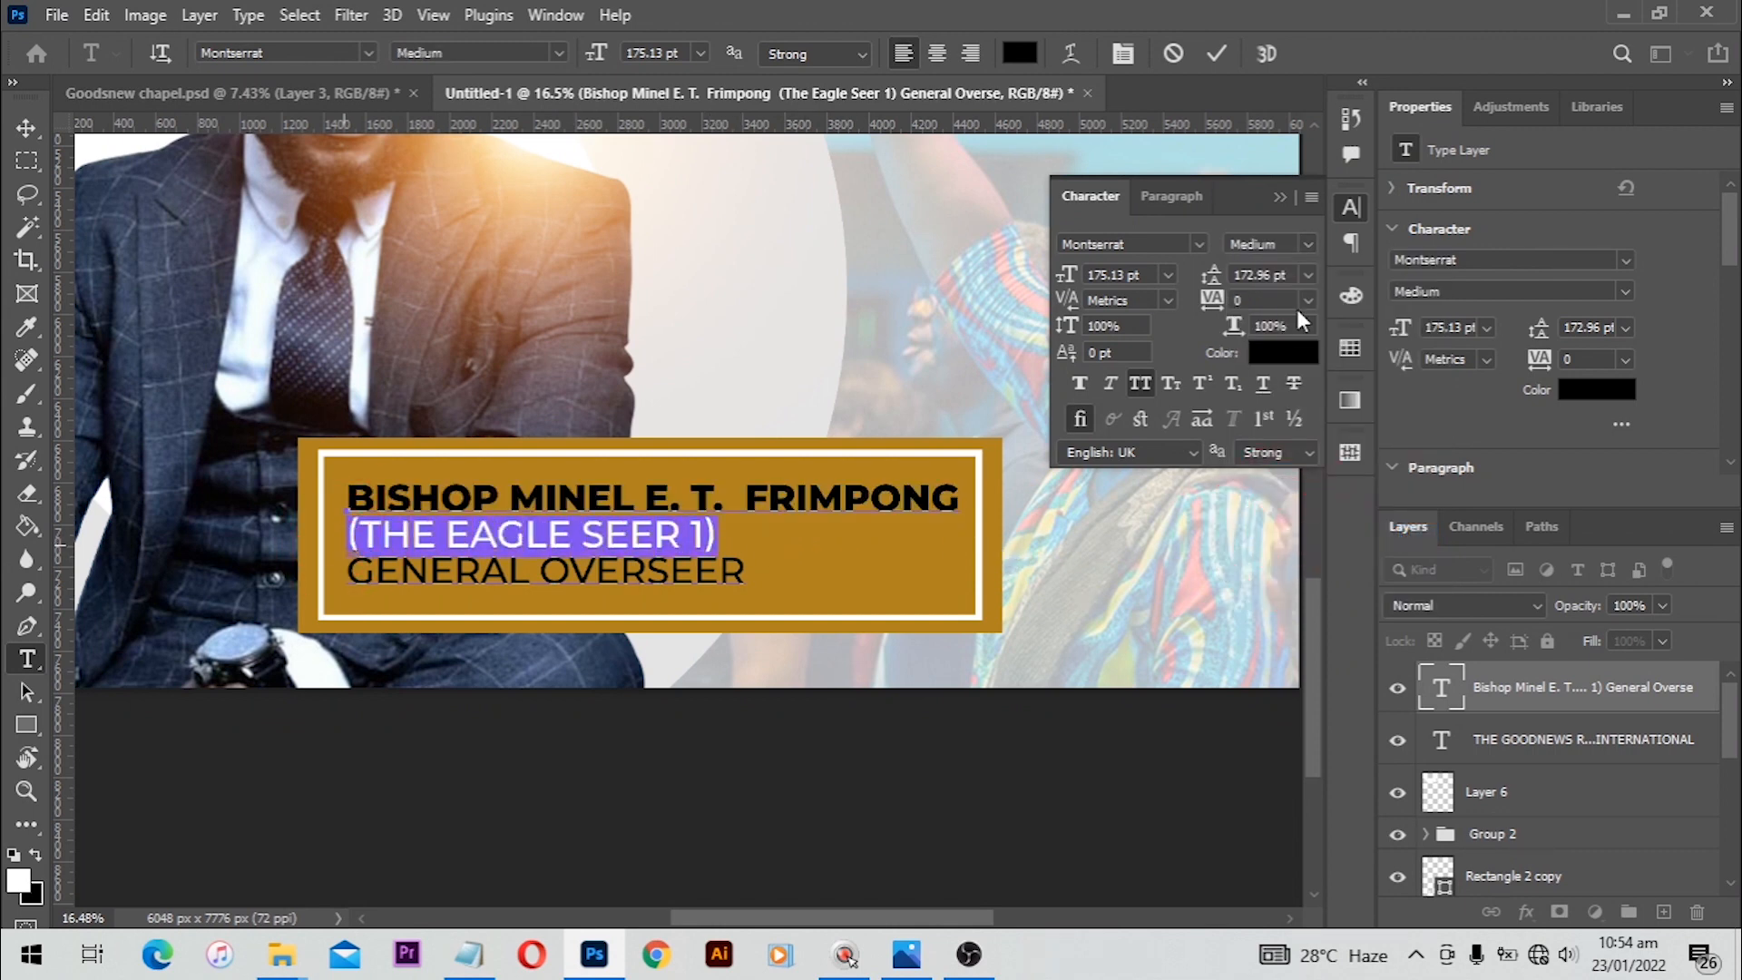
left_click(1313, 248)
left_click(1294, 449)
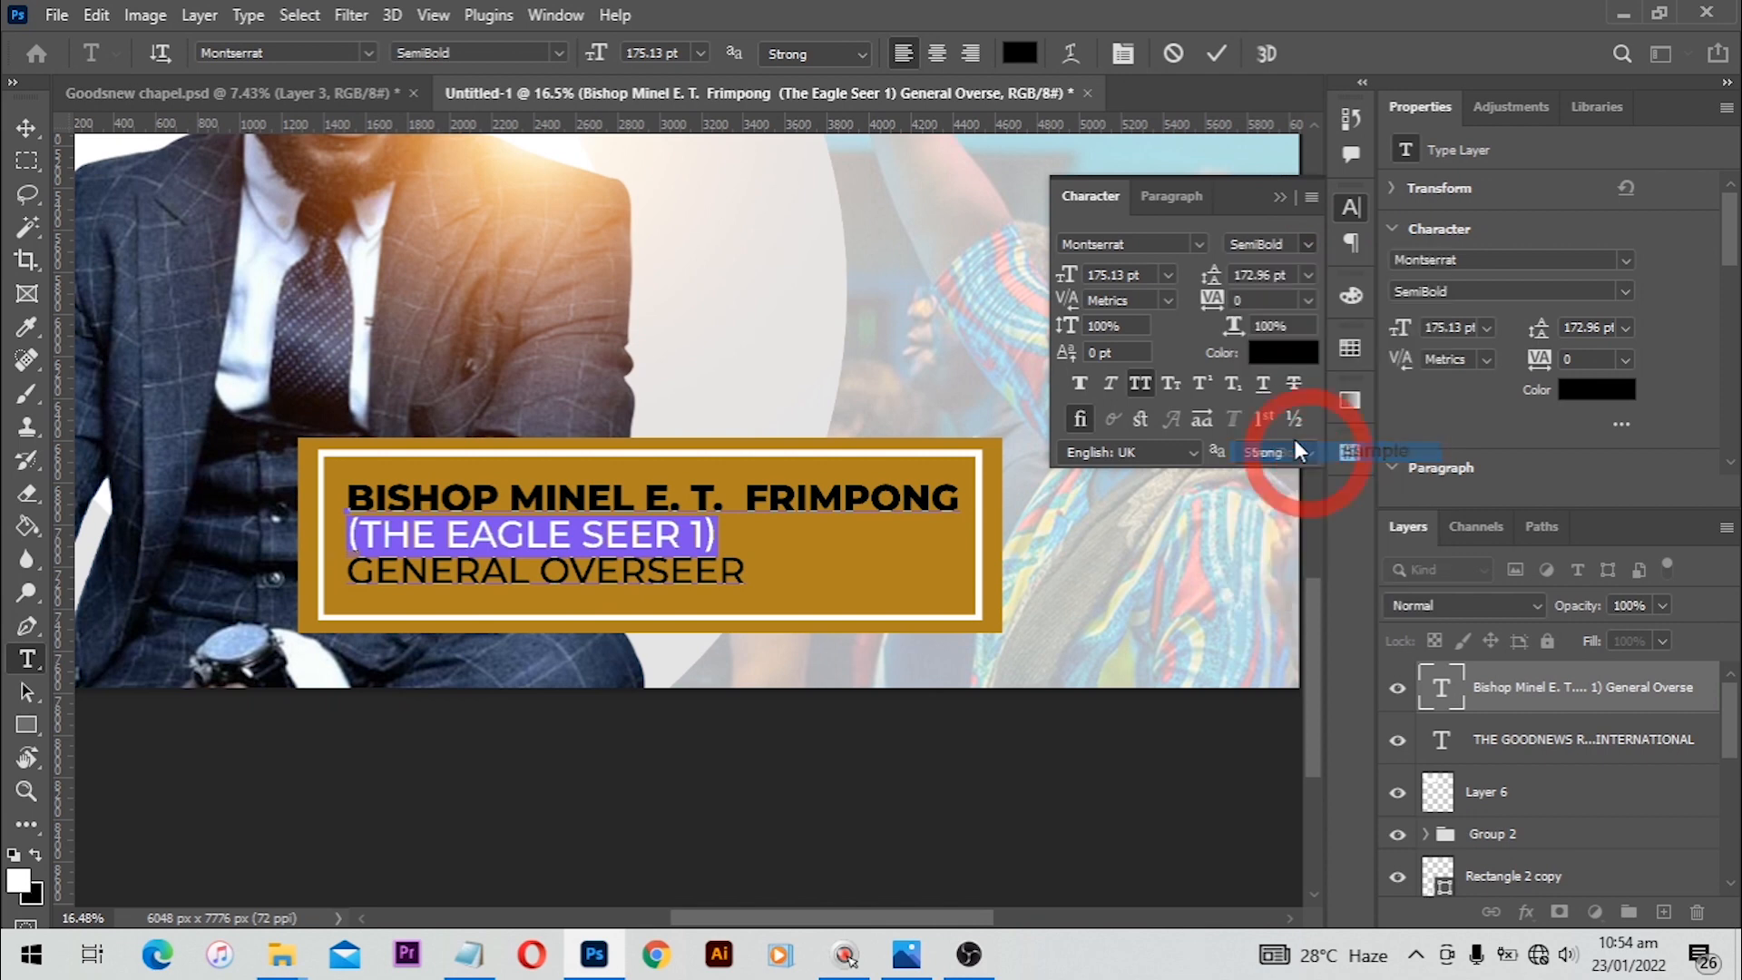
Step: Set the GENERAL OVERSEER line to the Light font style and commit the text edits
left_click(733, 575)
left_click(350, 574, "shift")
left_click(1307, 244)
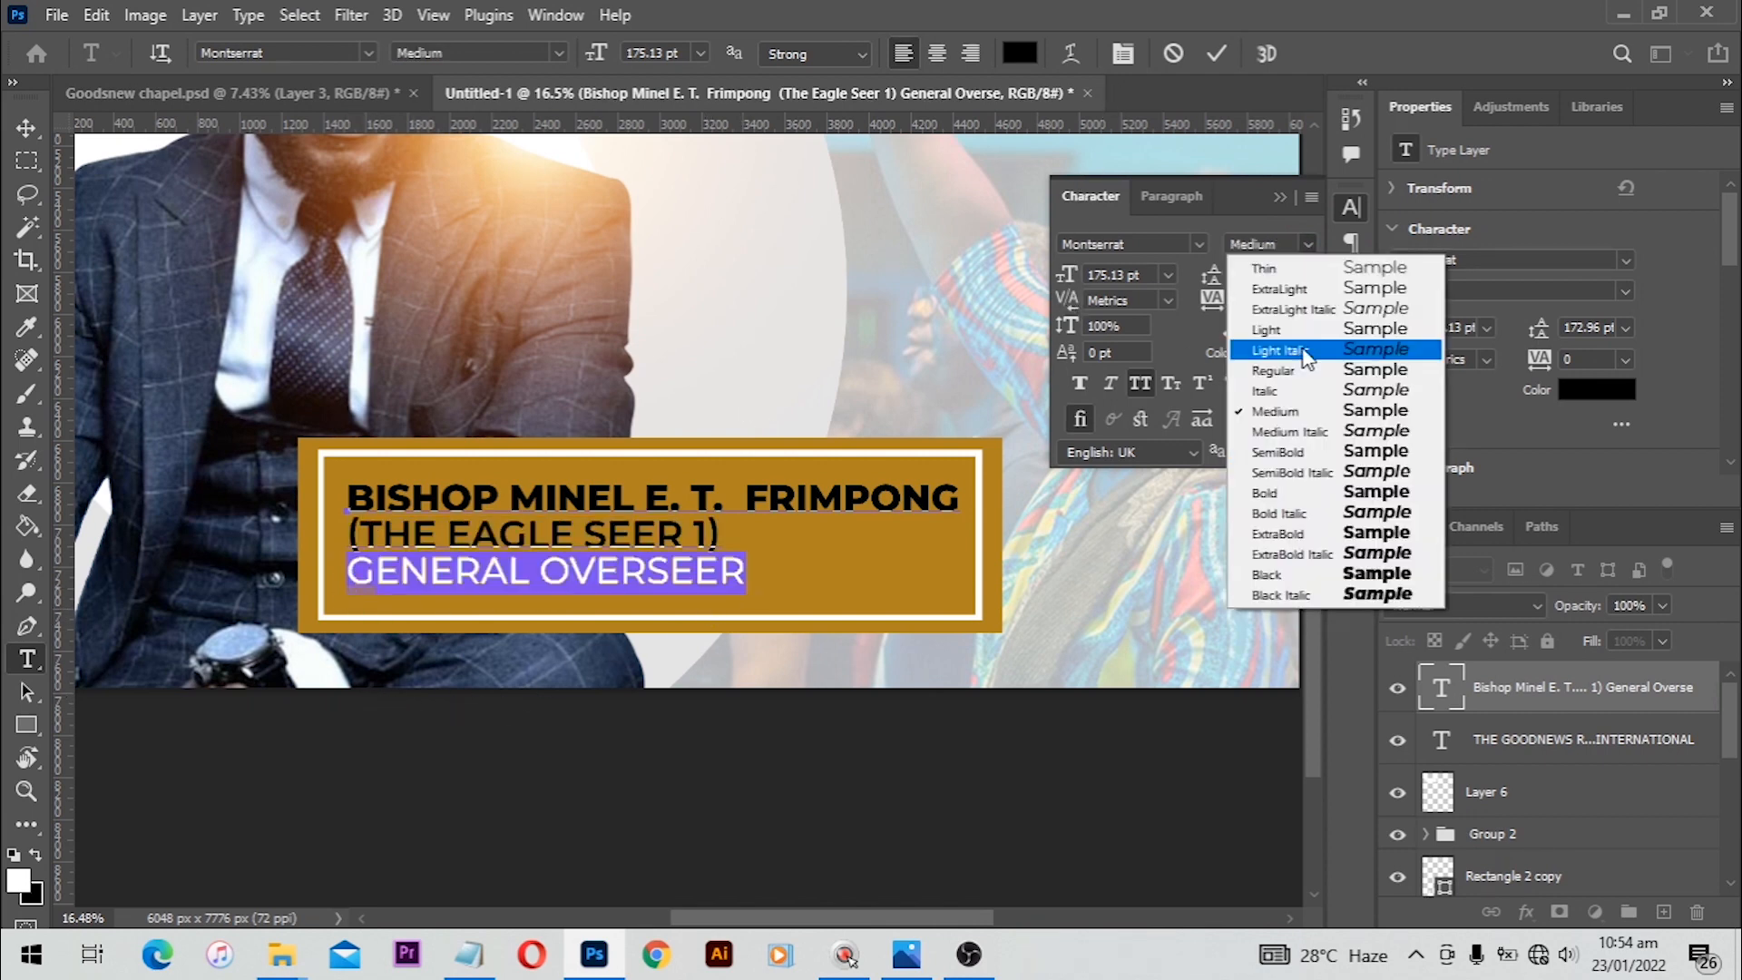
left_click(1270, 327)
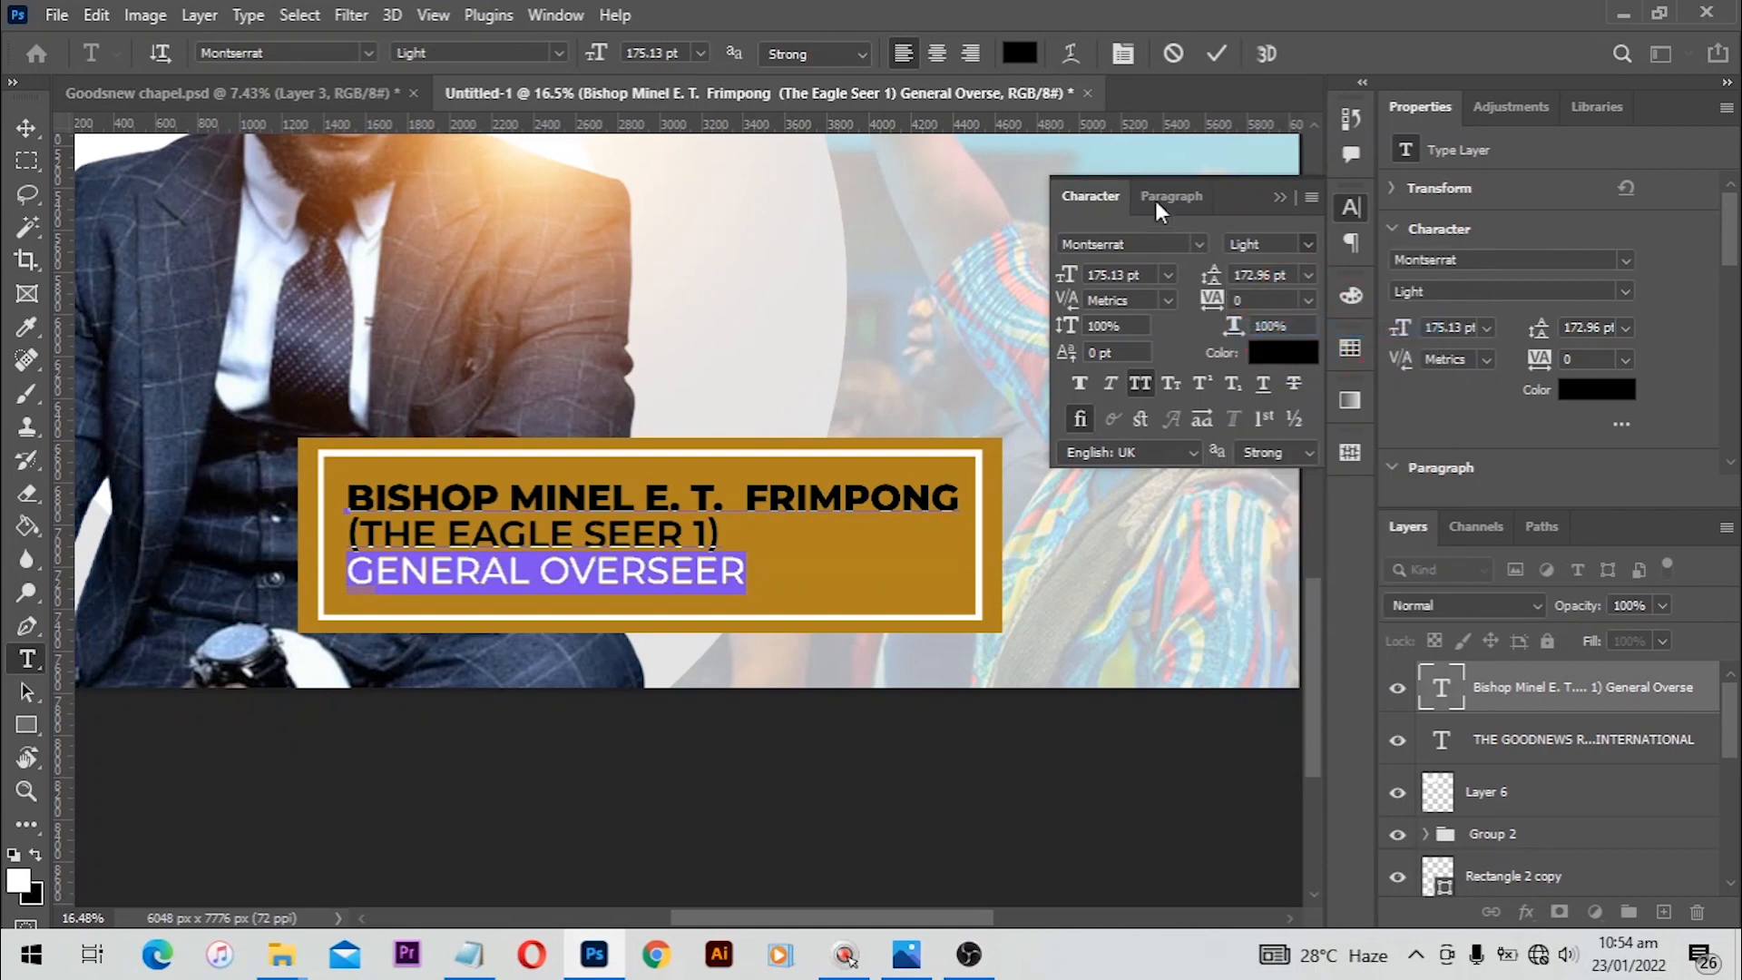
left_click(1208, 50)
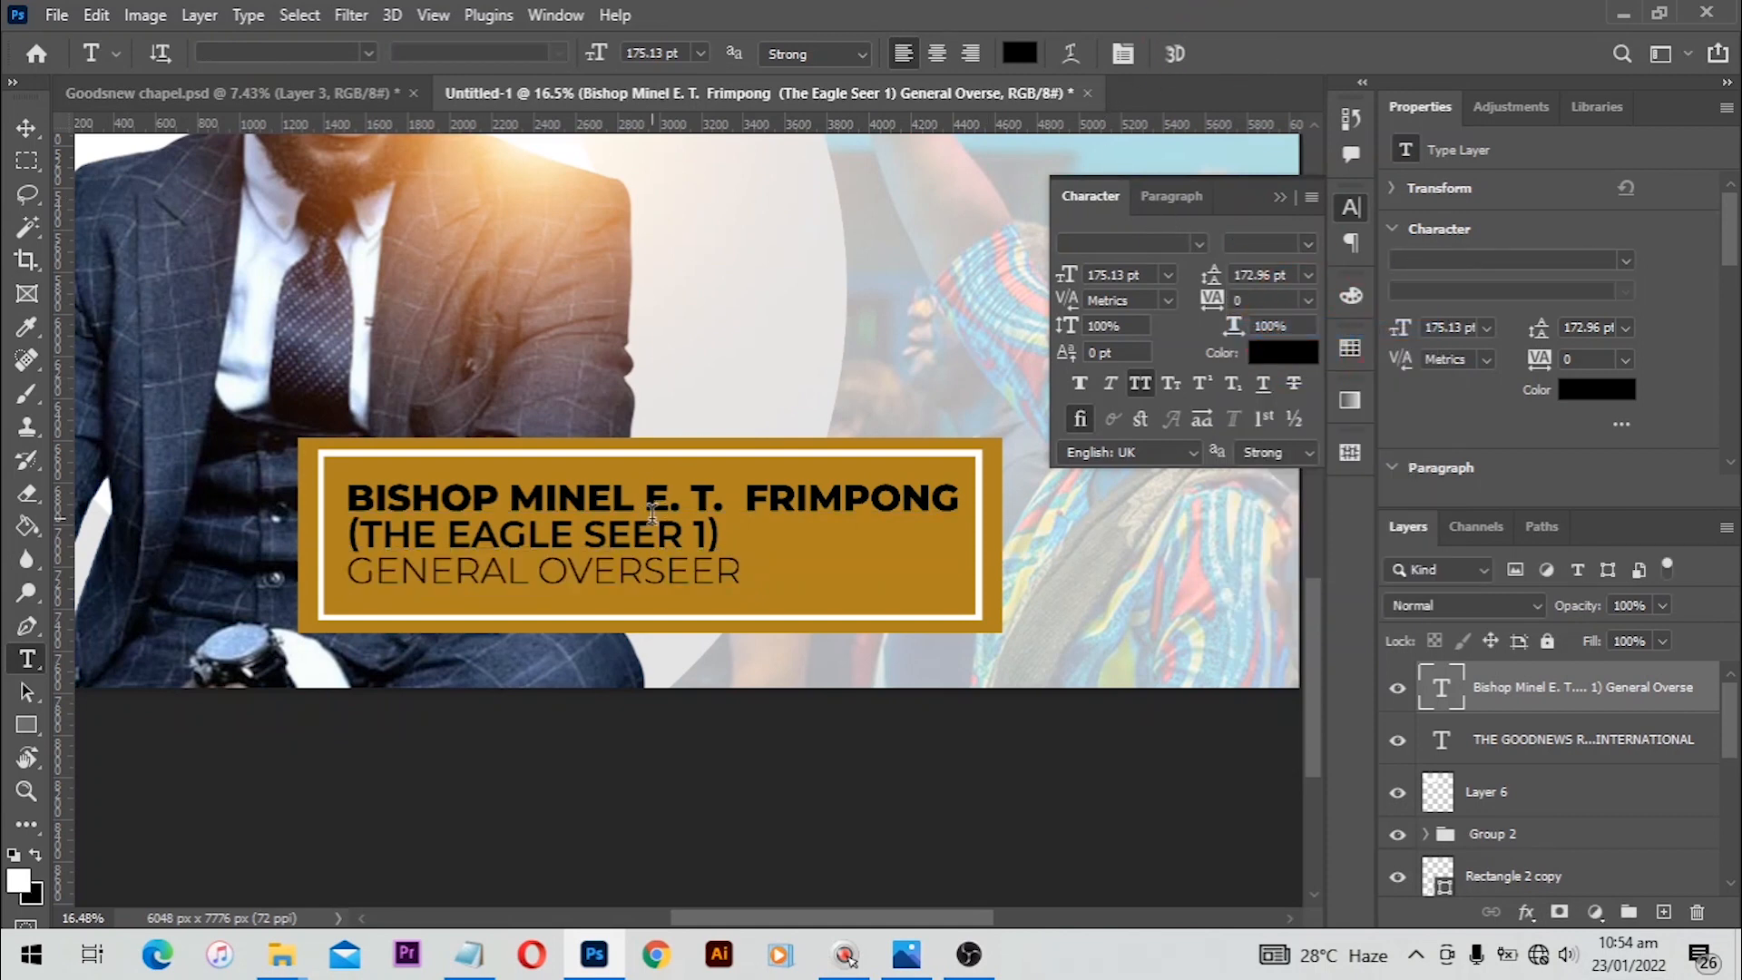
Step: Nudge the bishop's text block slightly and set its text color to white, ffffff
key("v")
mouse_move(959, 481)
left_mouse_down()
mouse_move(914, 491)
mouse_move(938, 485)
left_mouse_up()
key("Right")
key("Right")
left_click(793, 642)
left_click(1597, 389)
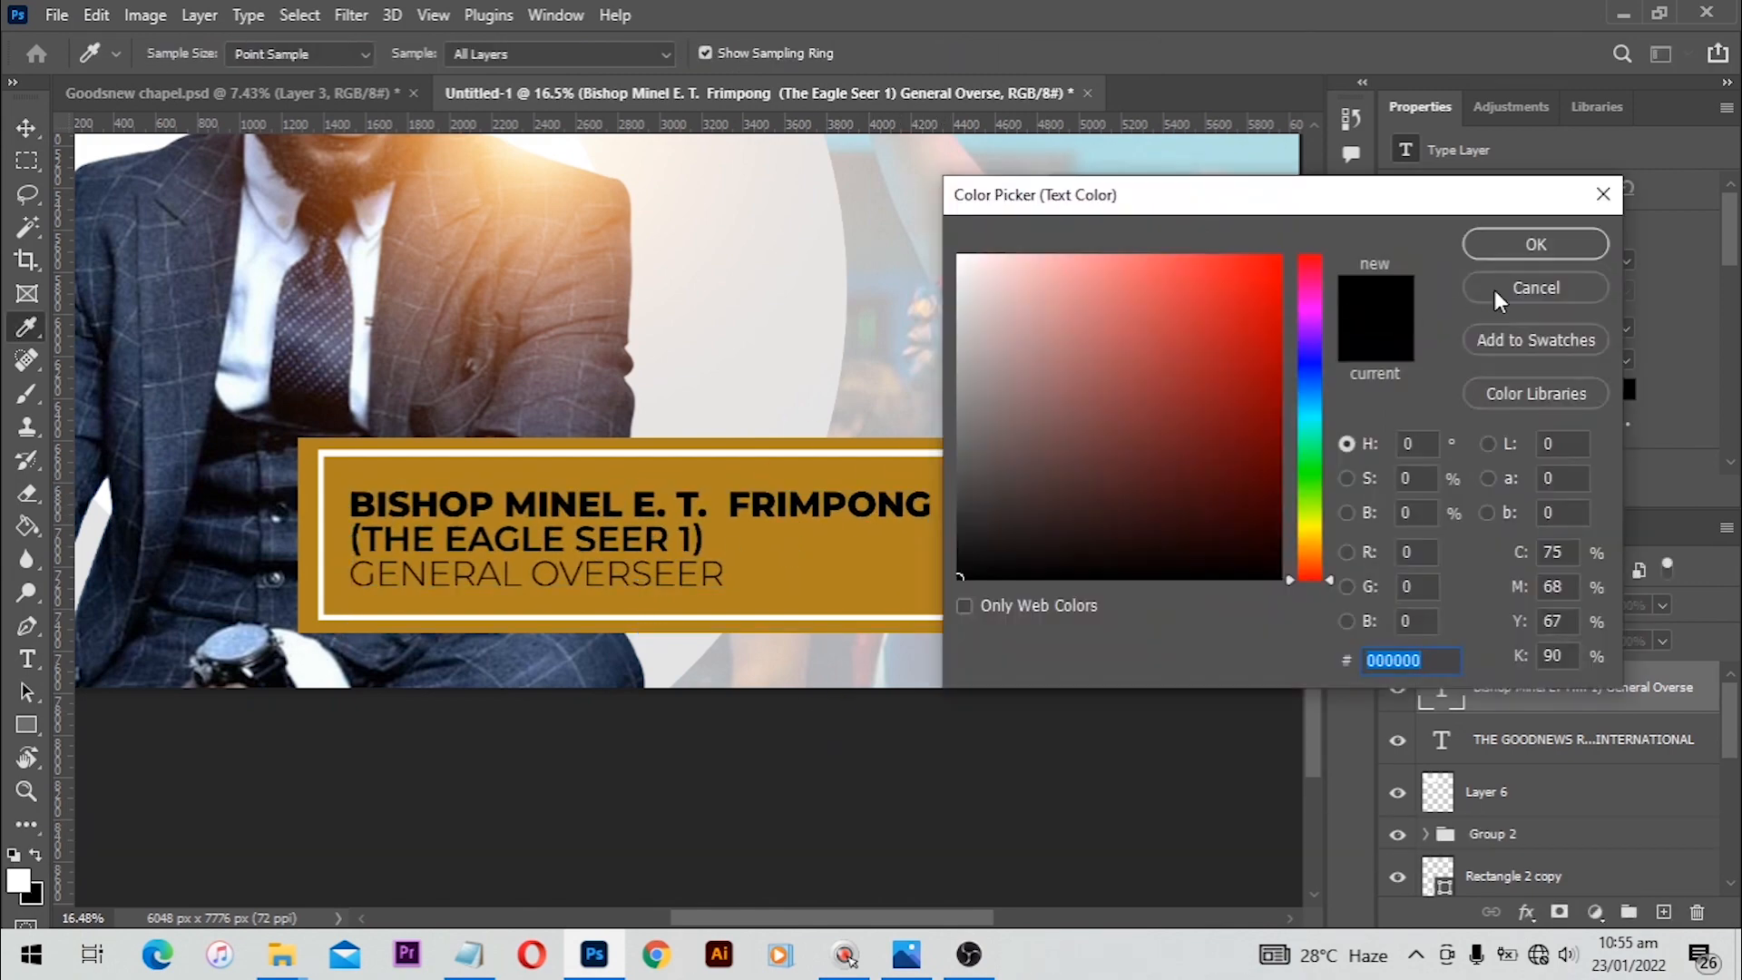
left_click(1496, 289)
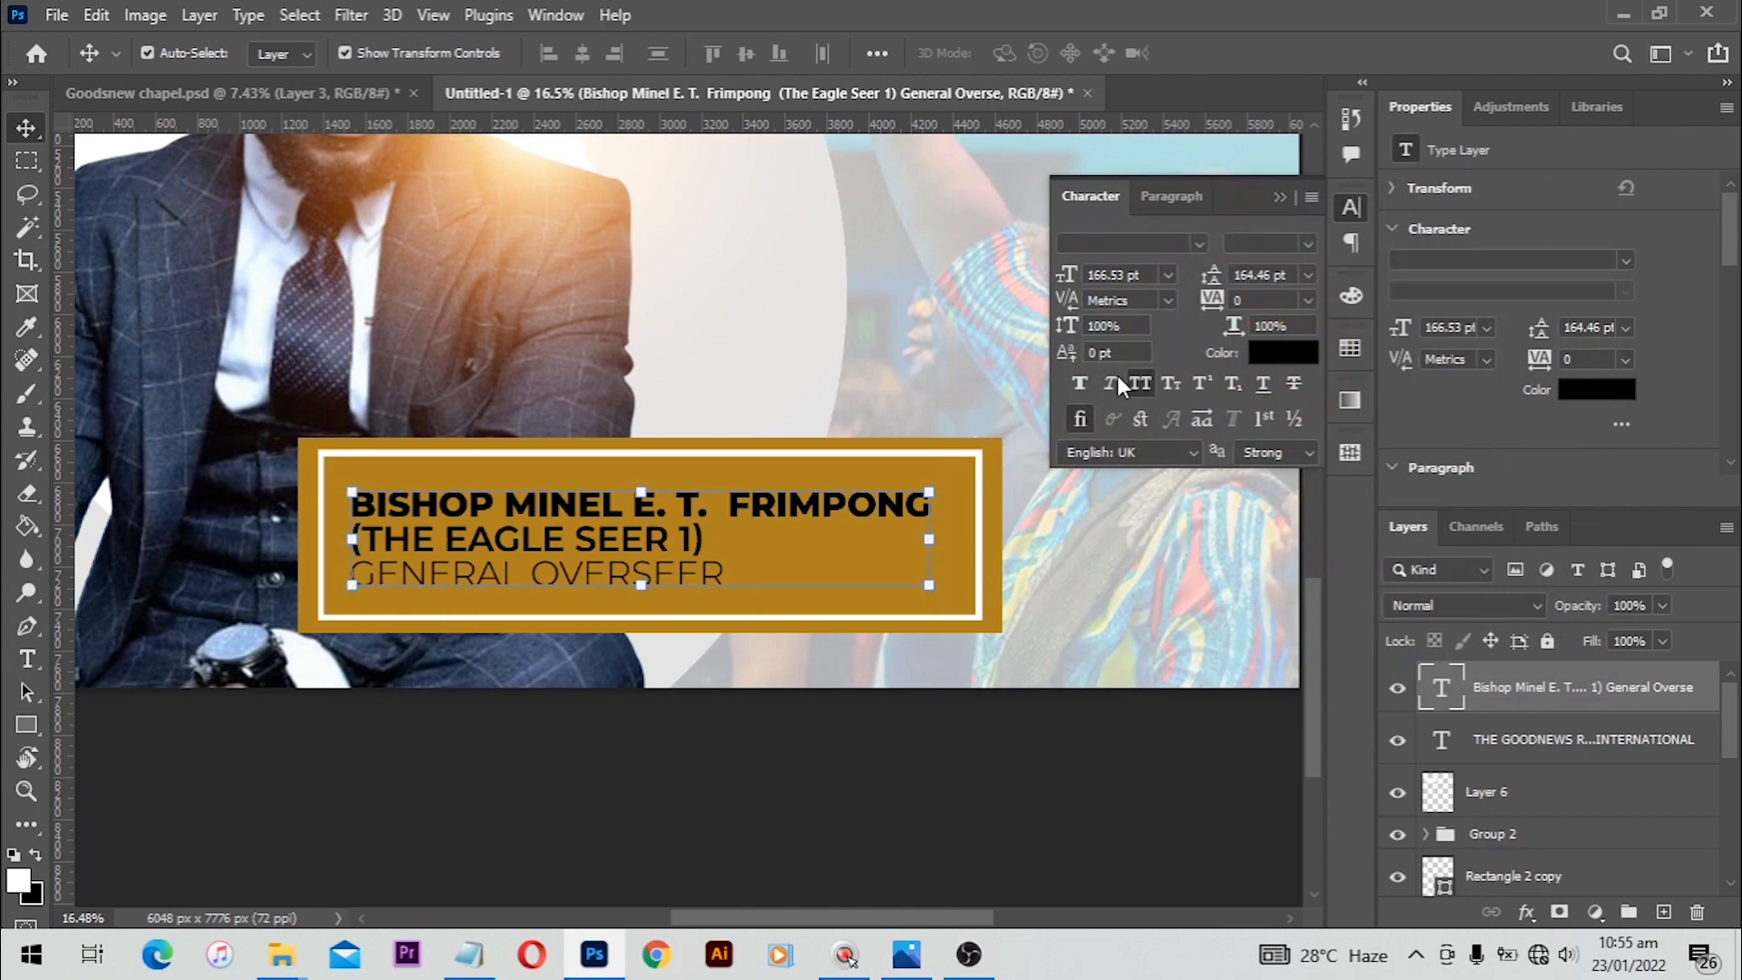
left_click(1601, 390)
type("ffffff")
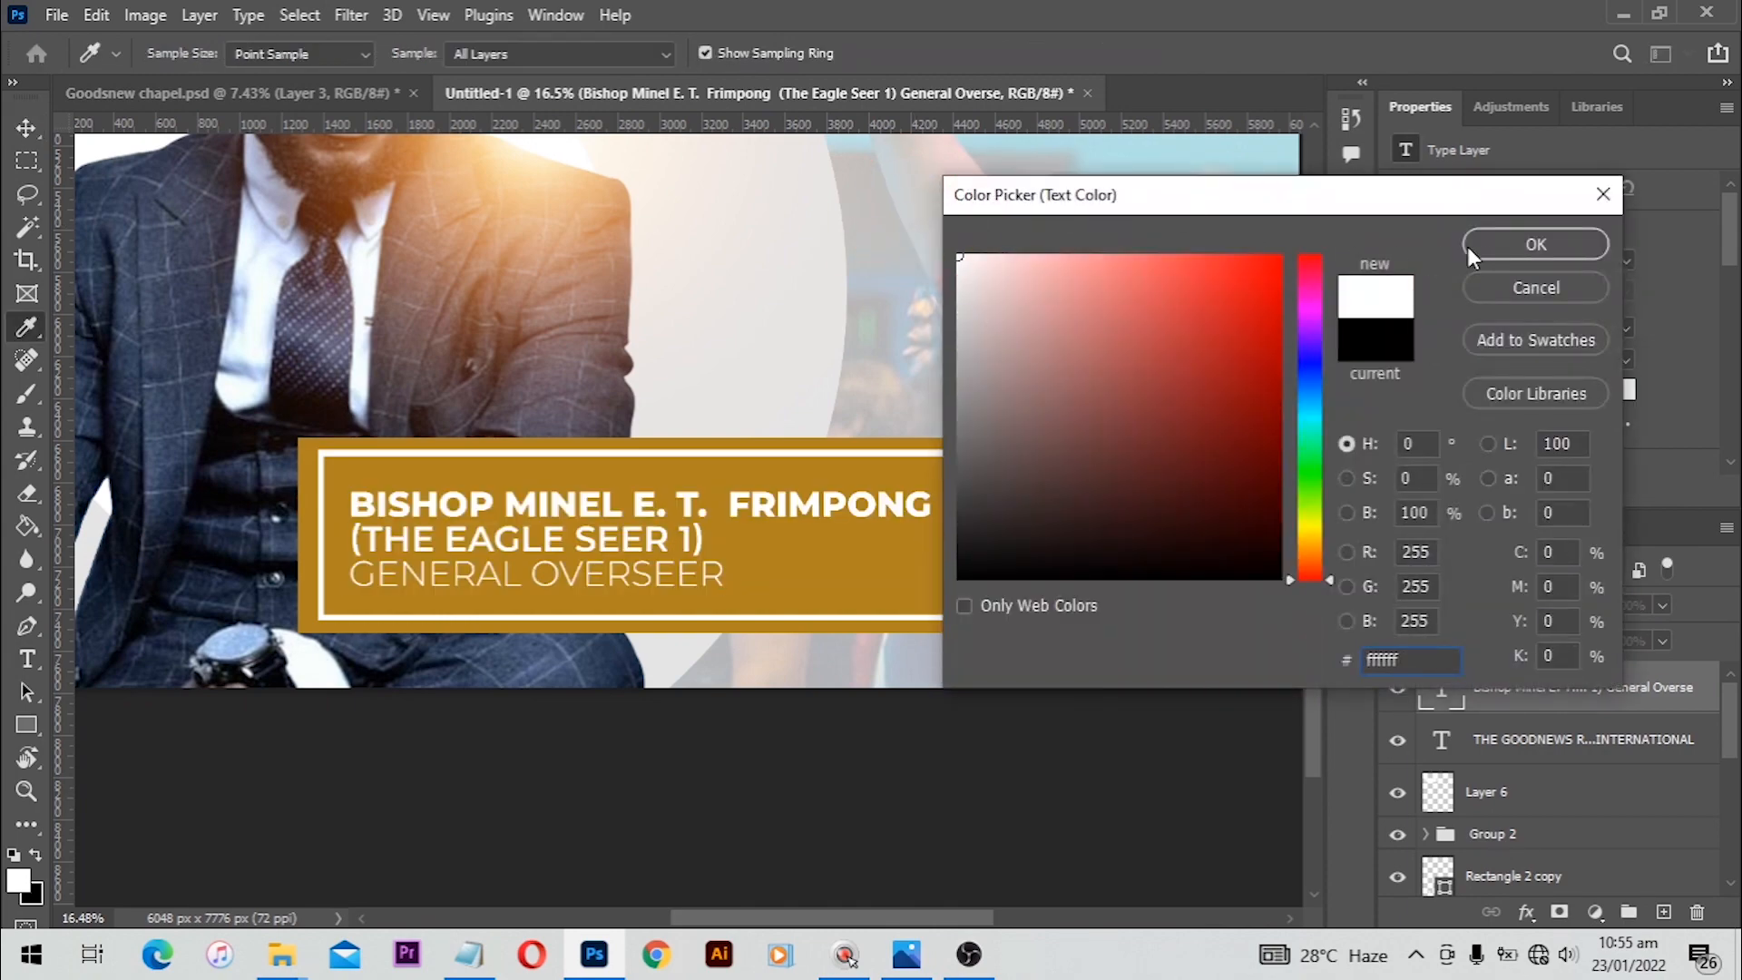
left_click(1524, 243)
left_click(836, 806)
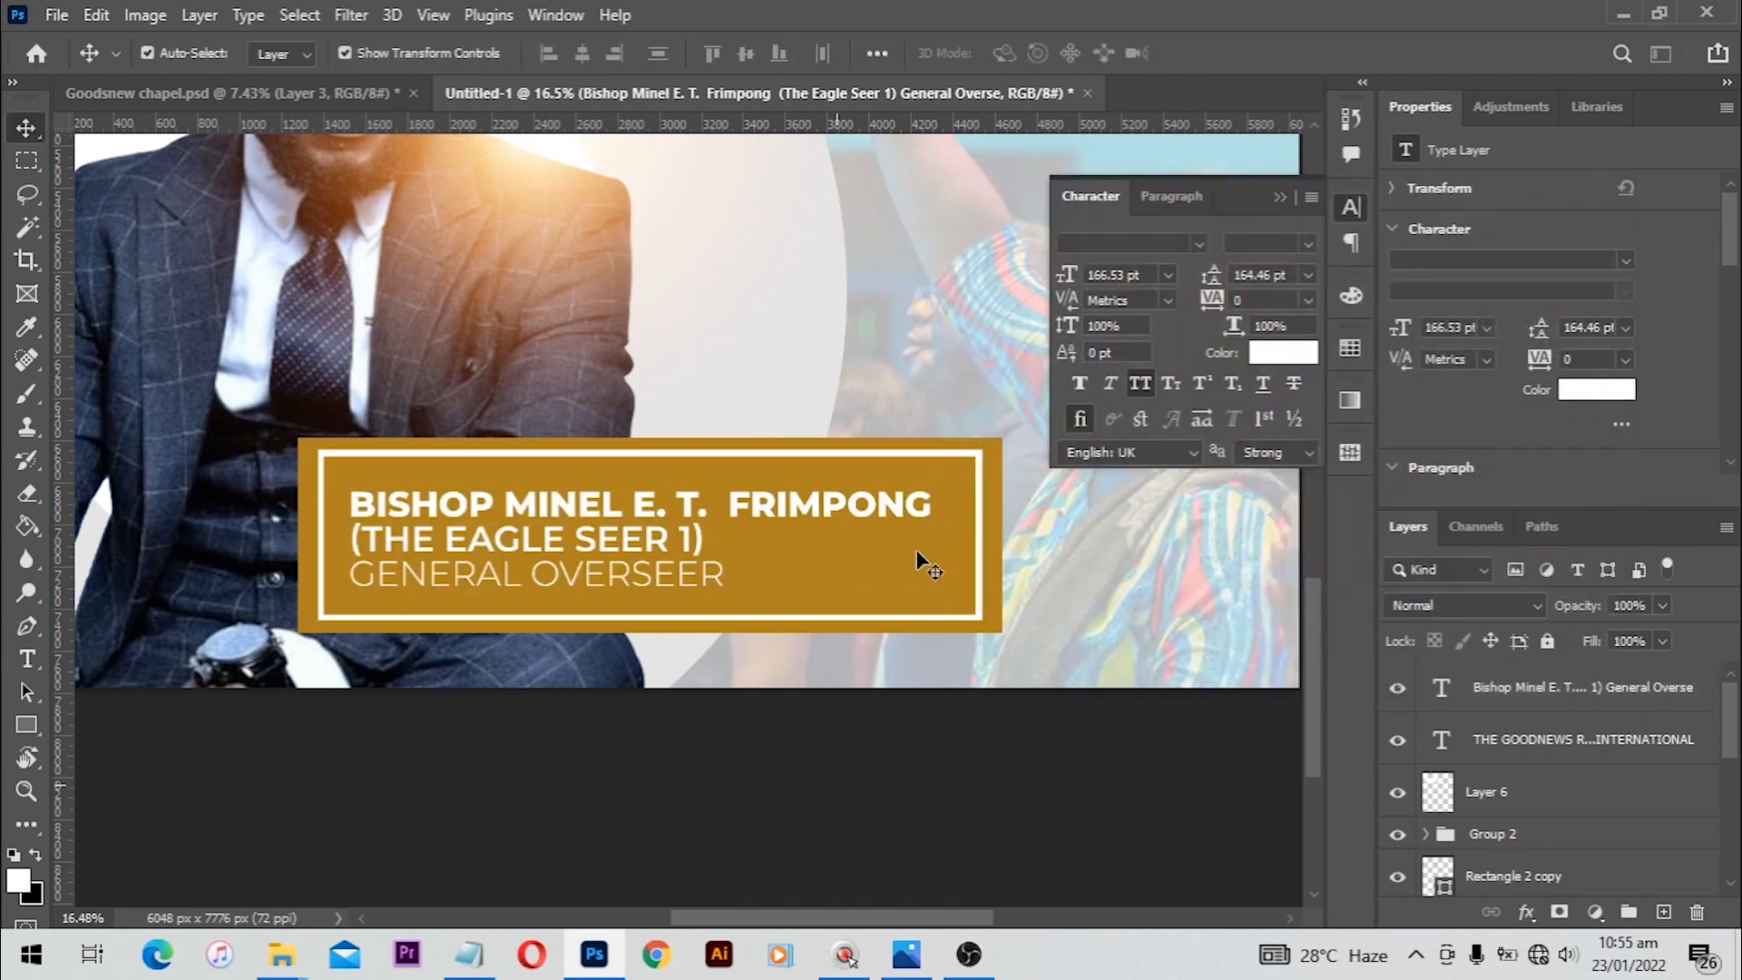
Step: Set the white frame rectangle's stroke width to 20 px
left_click(960, 462)
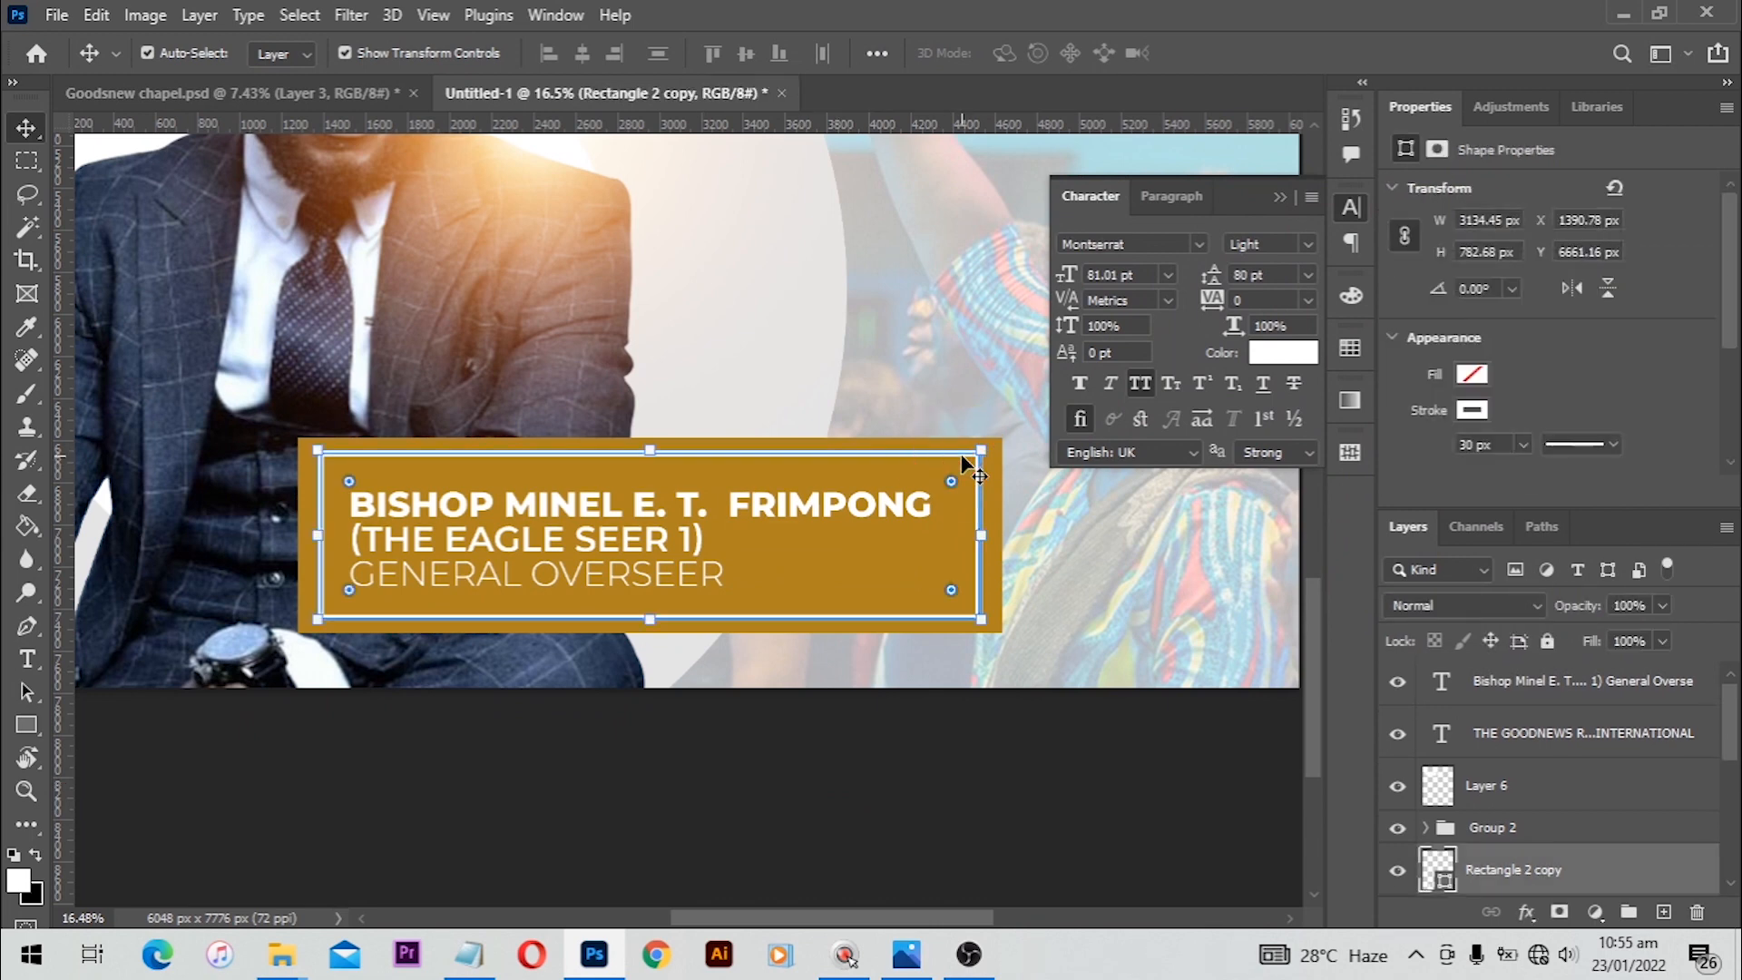
key("o")
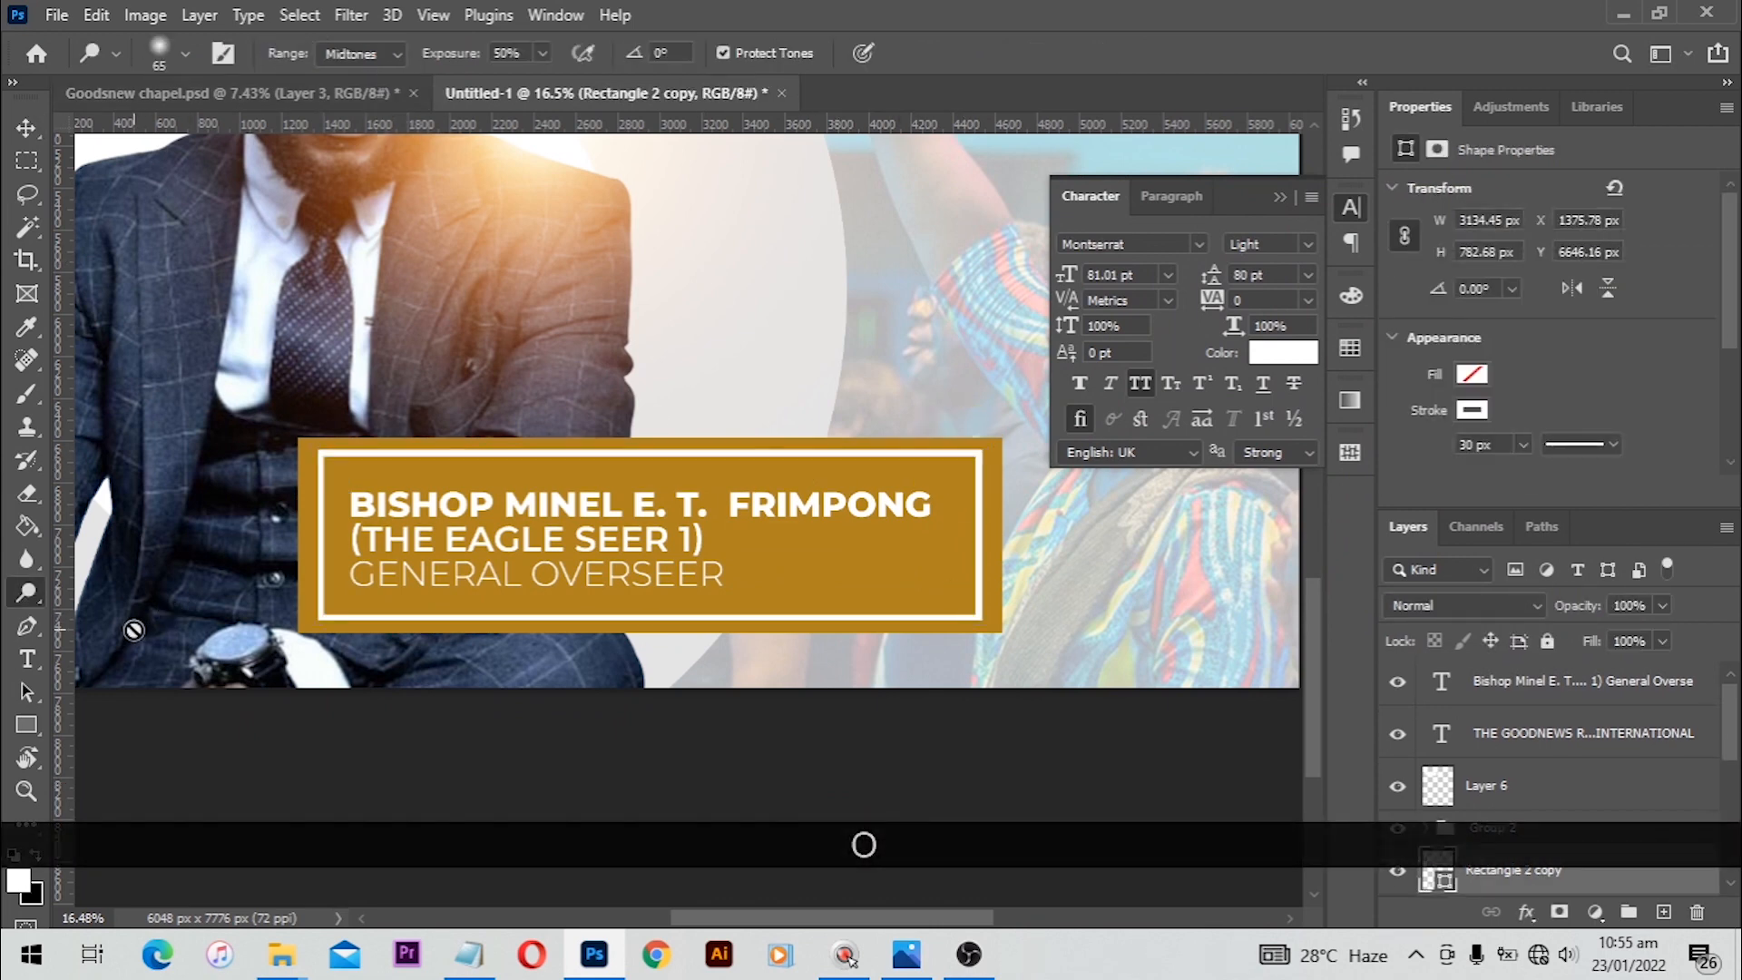
key("u")
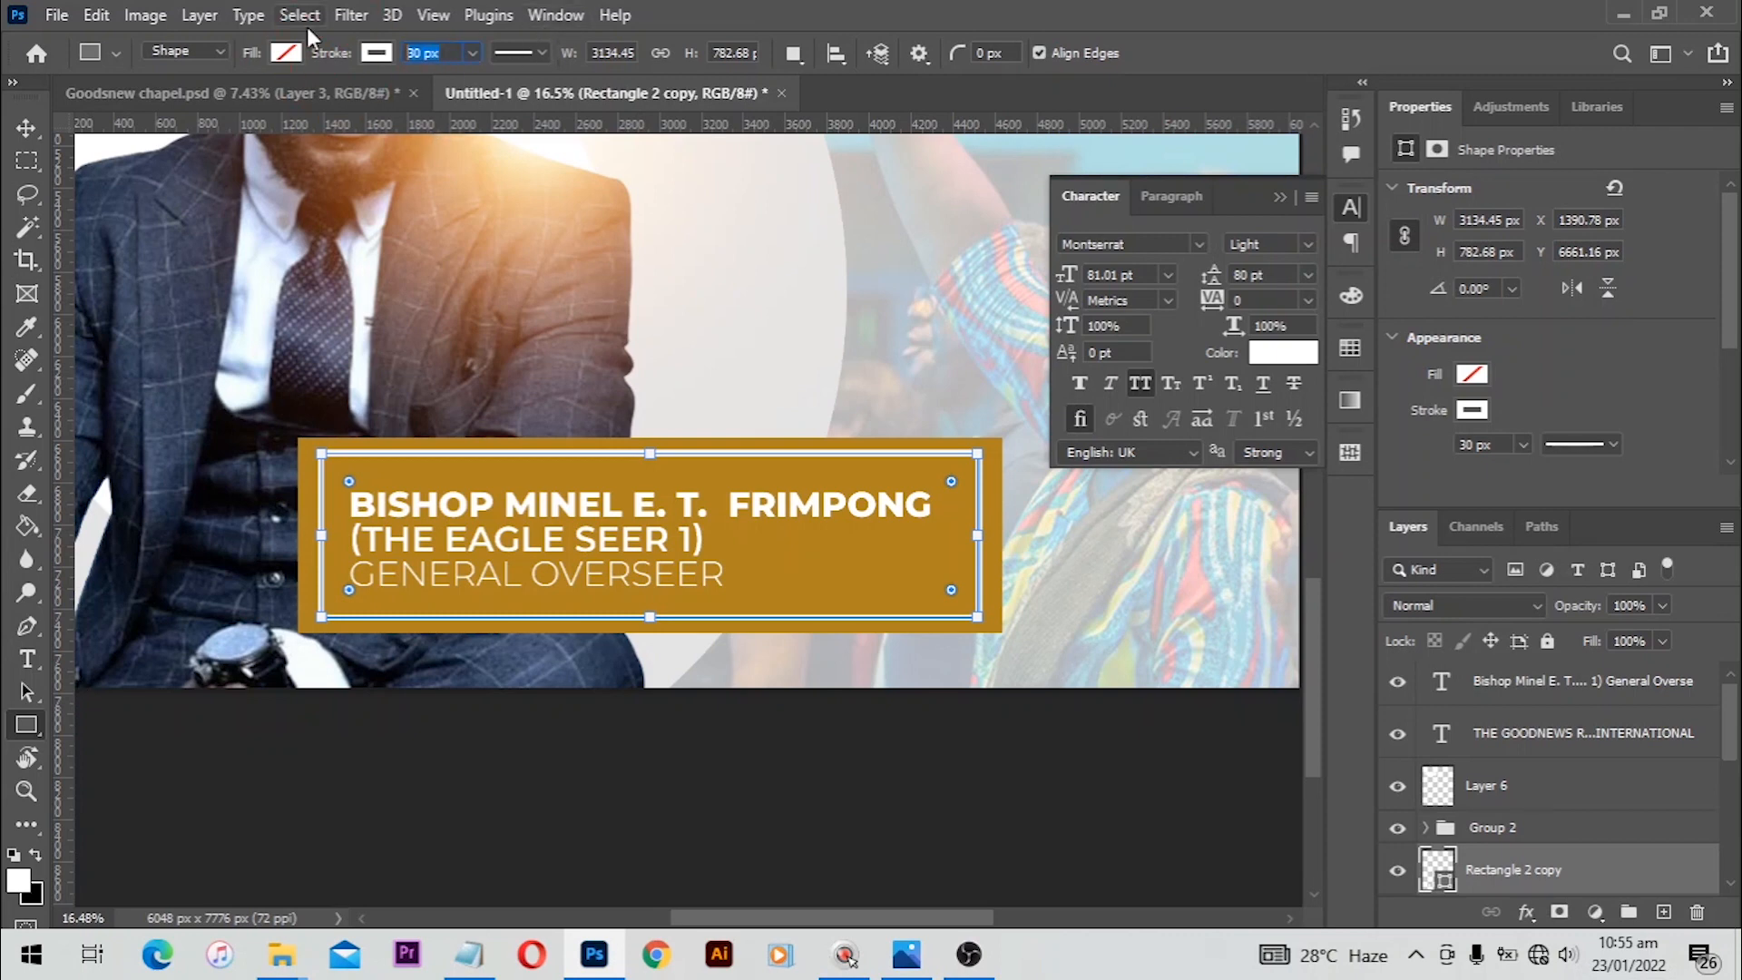
type("20.")
key("Return")
Step: Switch to Notepad, copy '2022 OUR YEAR OF', and paste it as a new text layer below the church name
key("v")
left_click(788, 729)
scroll(787, 730, "down", 9)
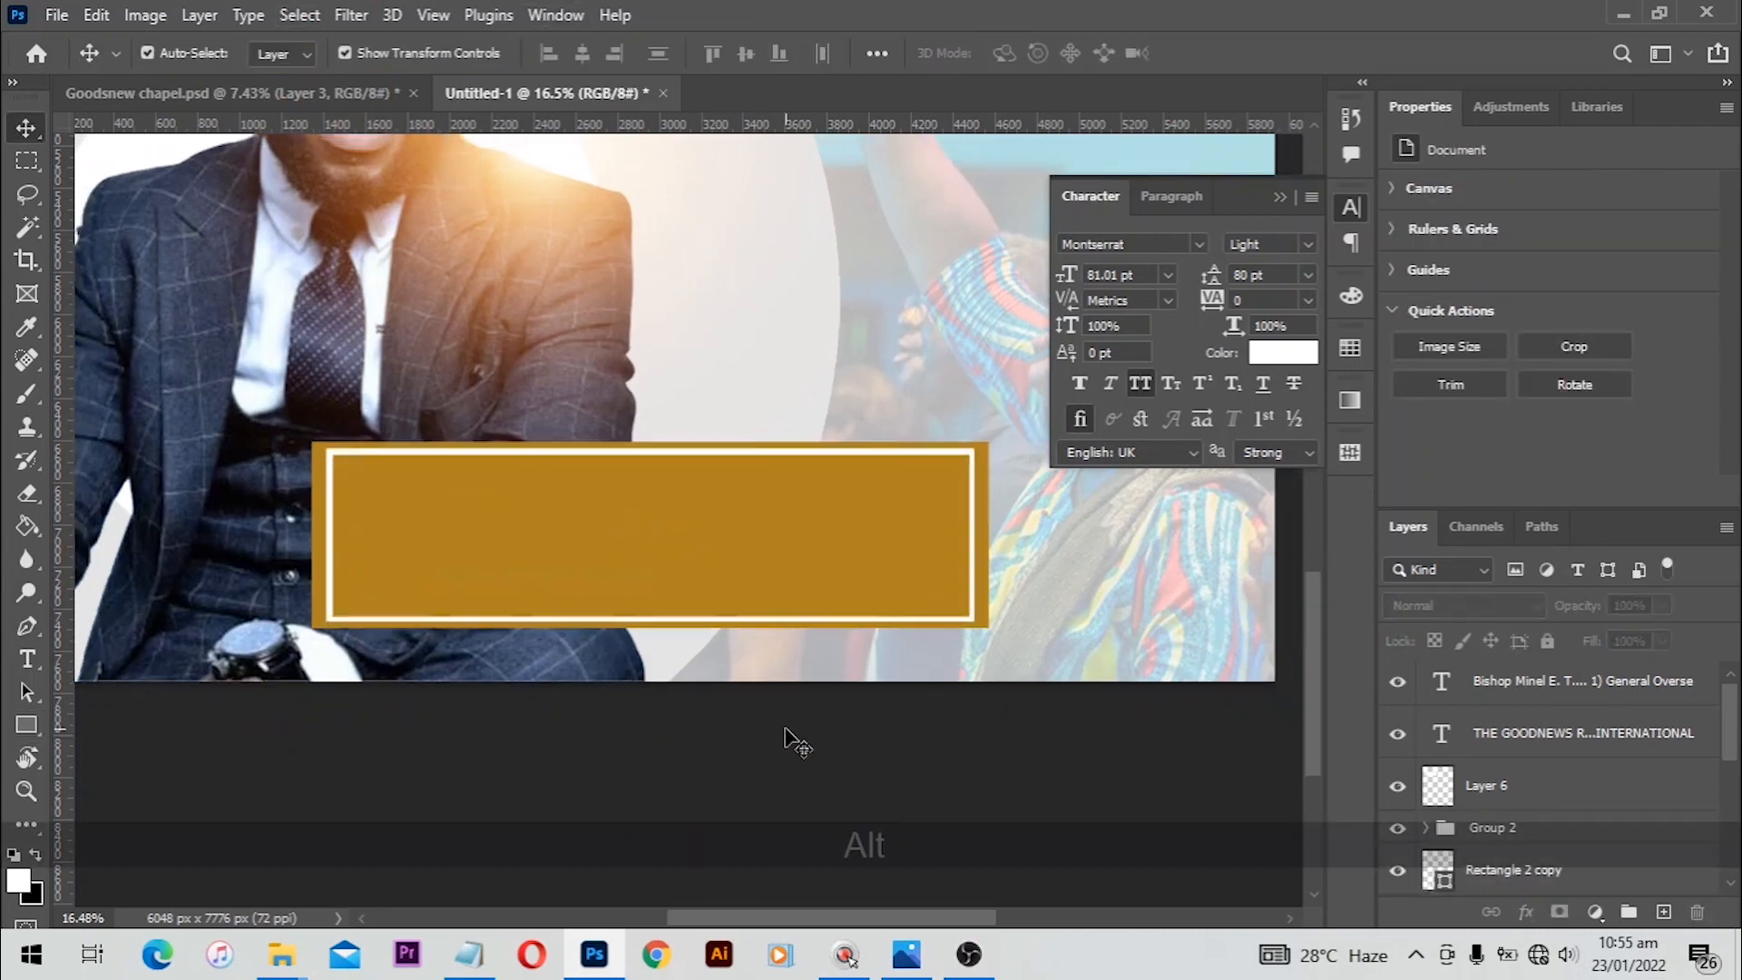
left_click_drag(805, 506, 810, 749)
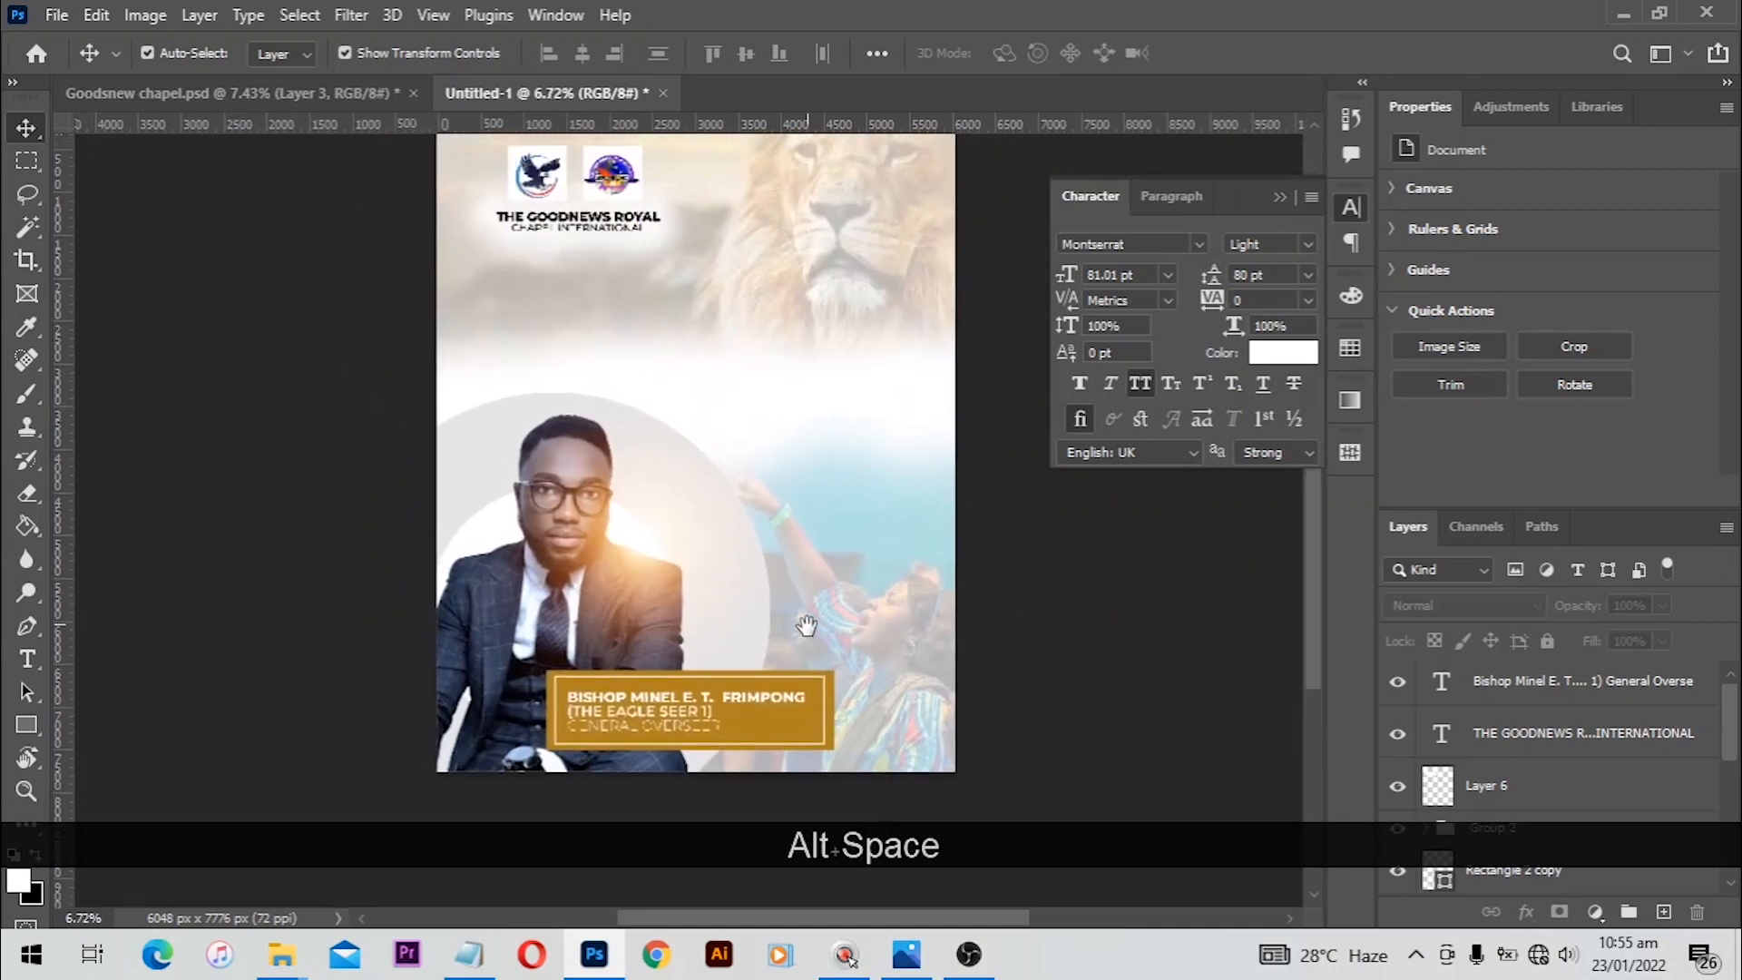
key("alt+Tab")
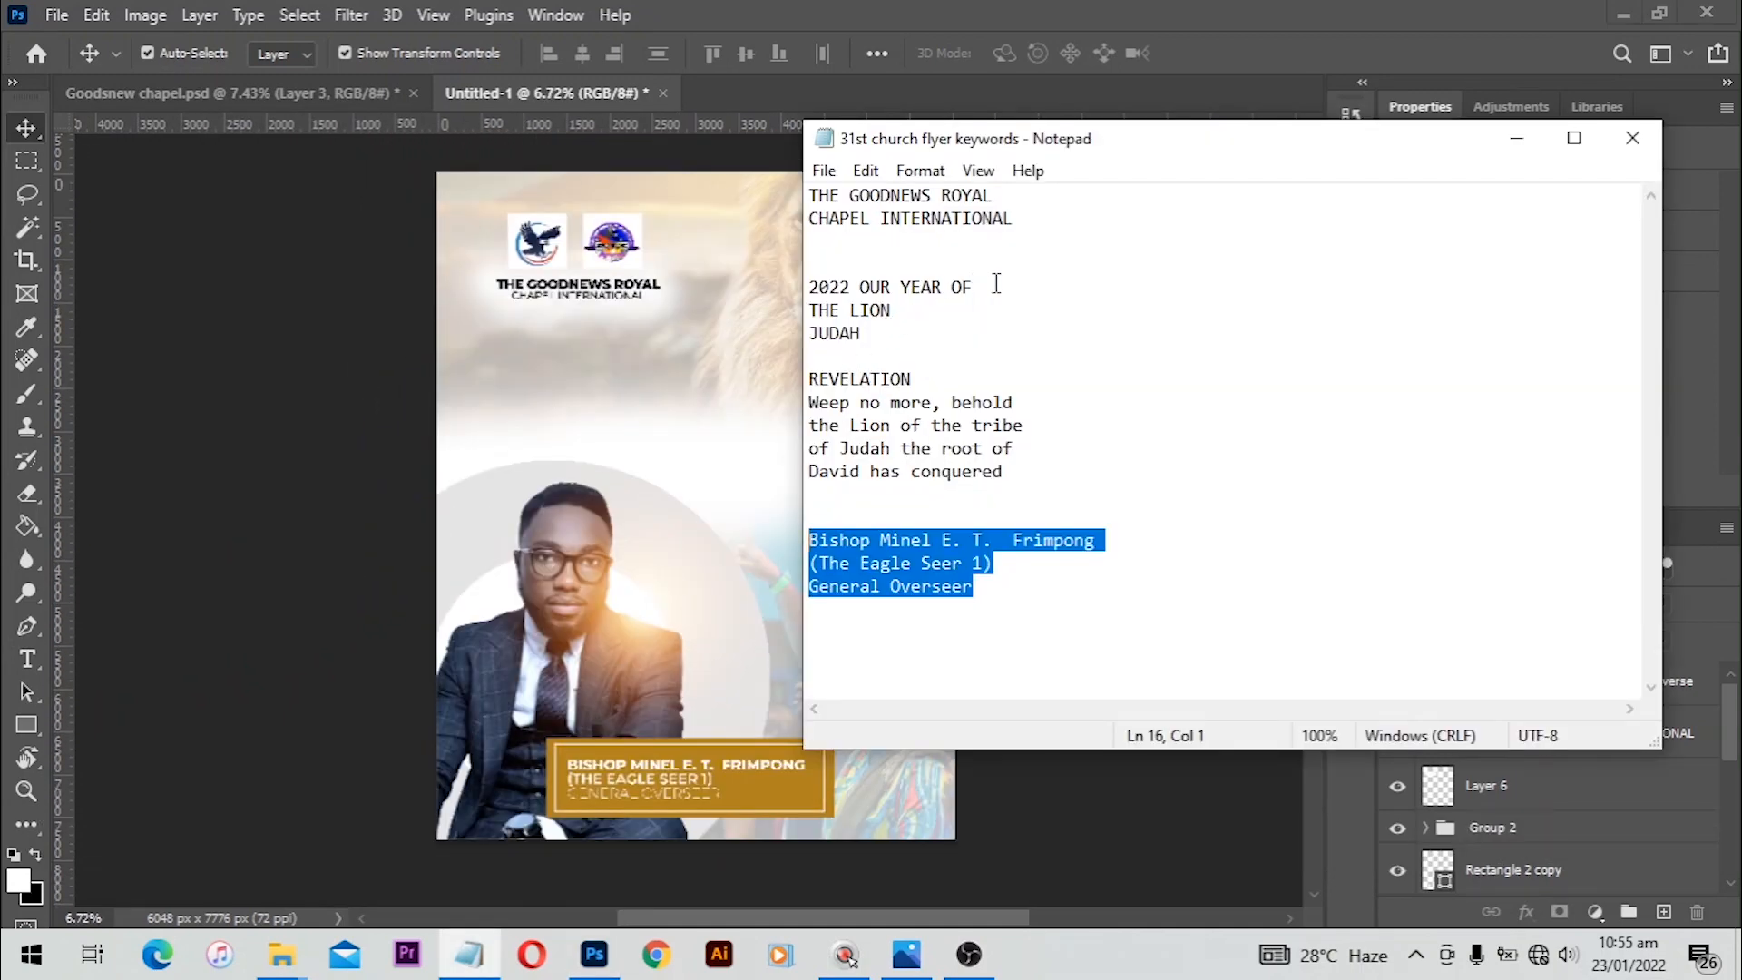
left_click_drag(996, 286, 814, 278)
key("ctrl+c")
left_click(663, 464)
key("t")
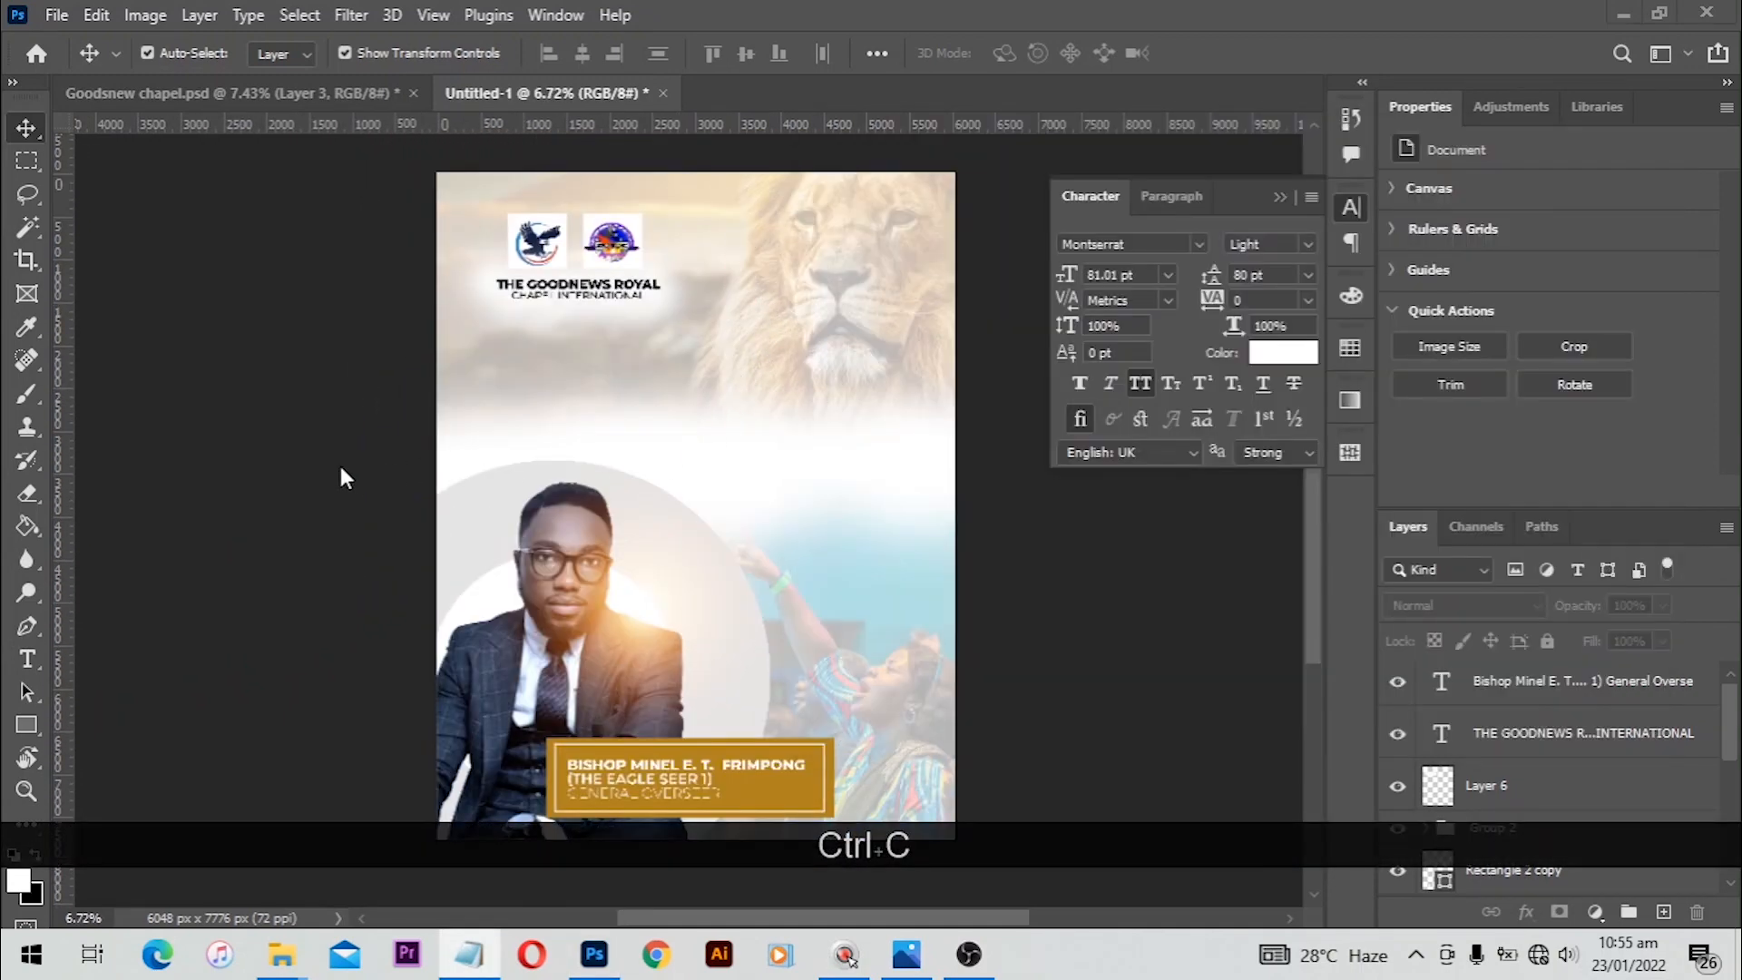
left_click(568, 392)
key("ctrl+b")
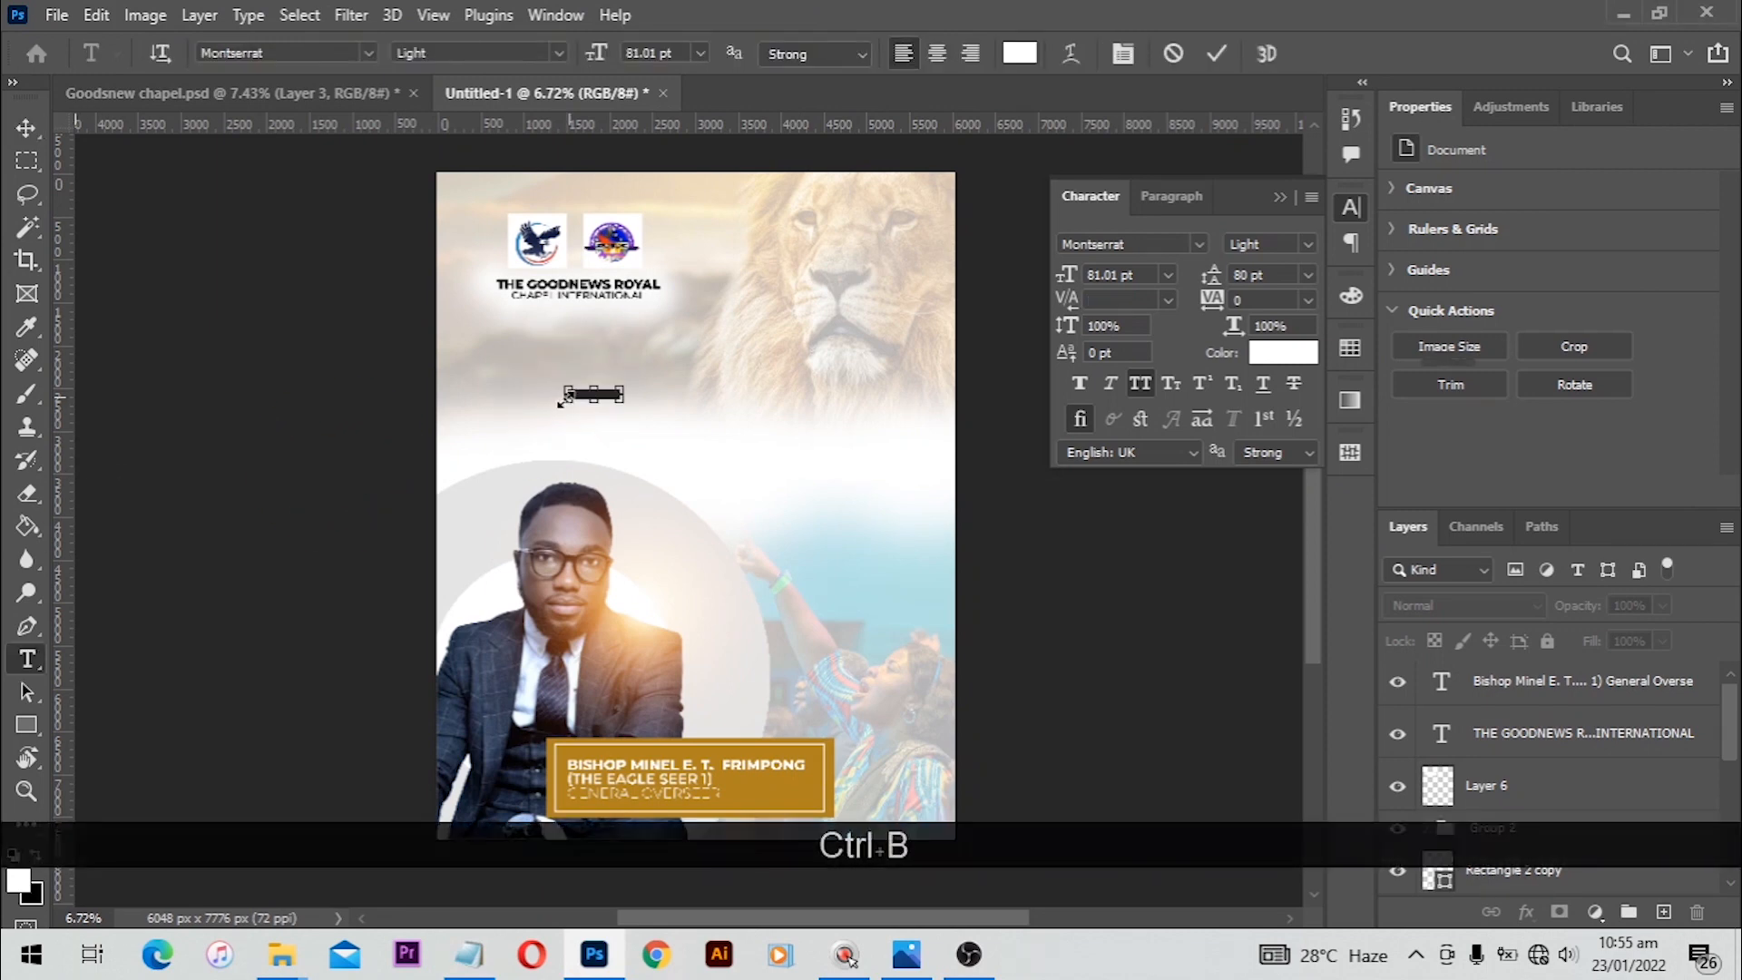
key("ctrl+v")
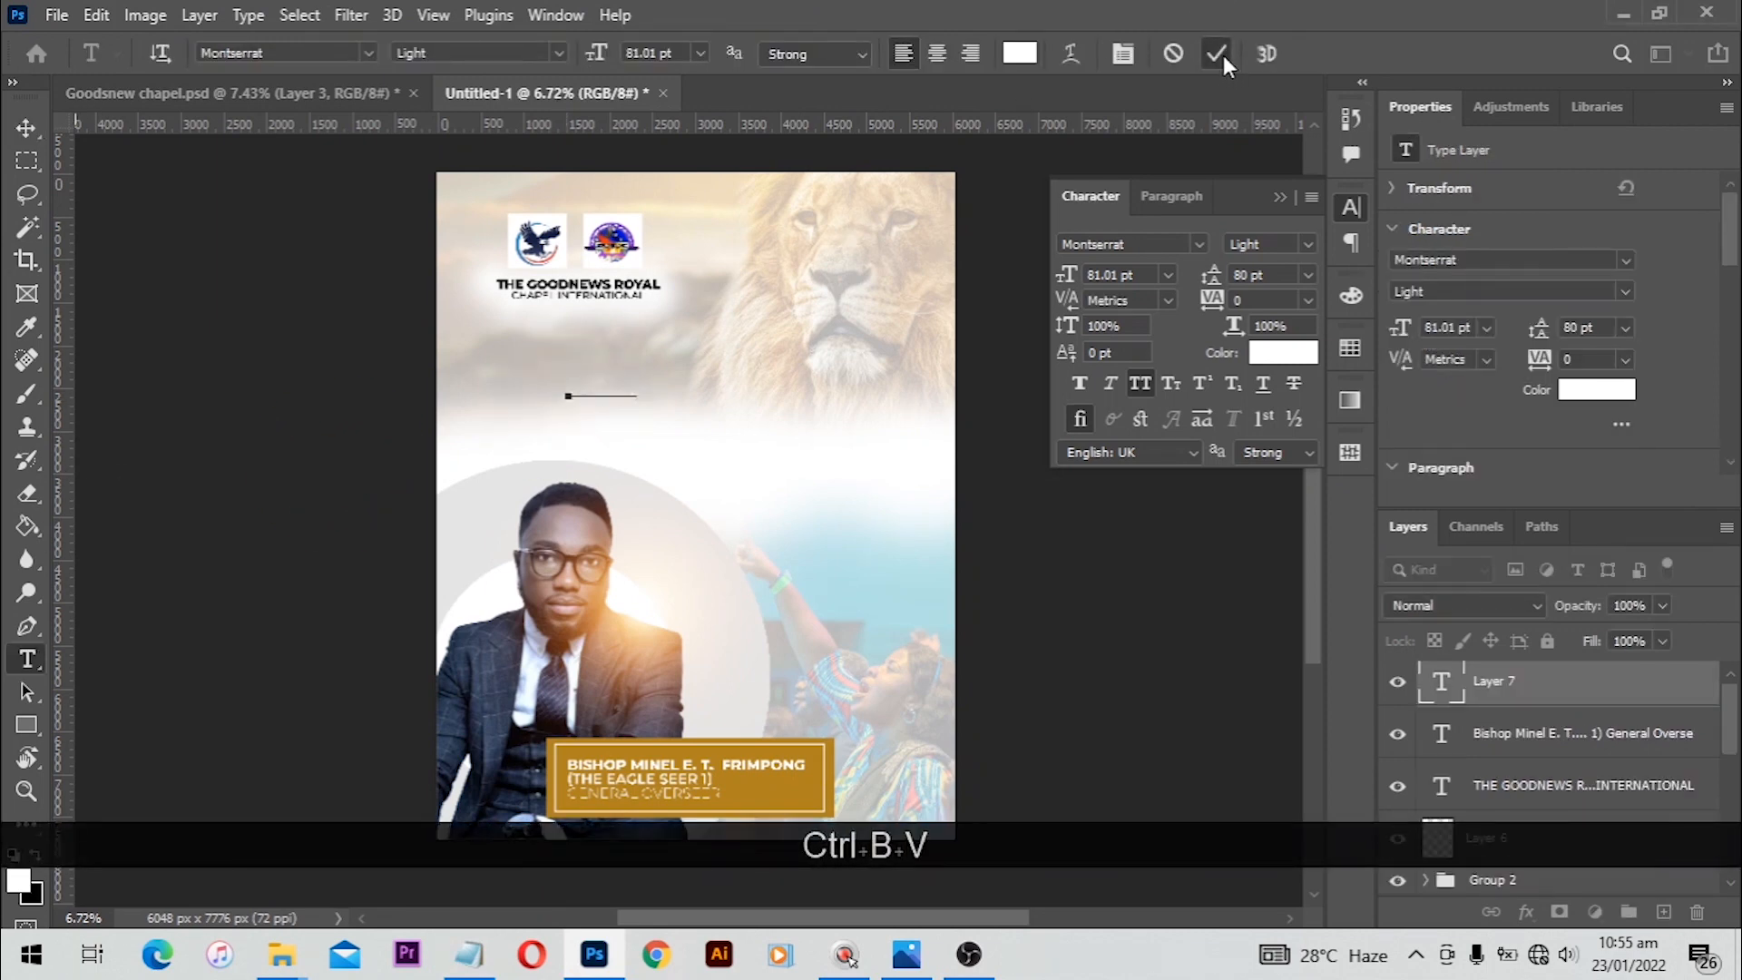
left_click(1216, 53)
Step: Set the '2022 OUR YEAR OF' text to 104 pt and color it red
key("v")
left_click(1159, 274)
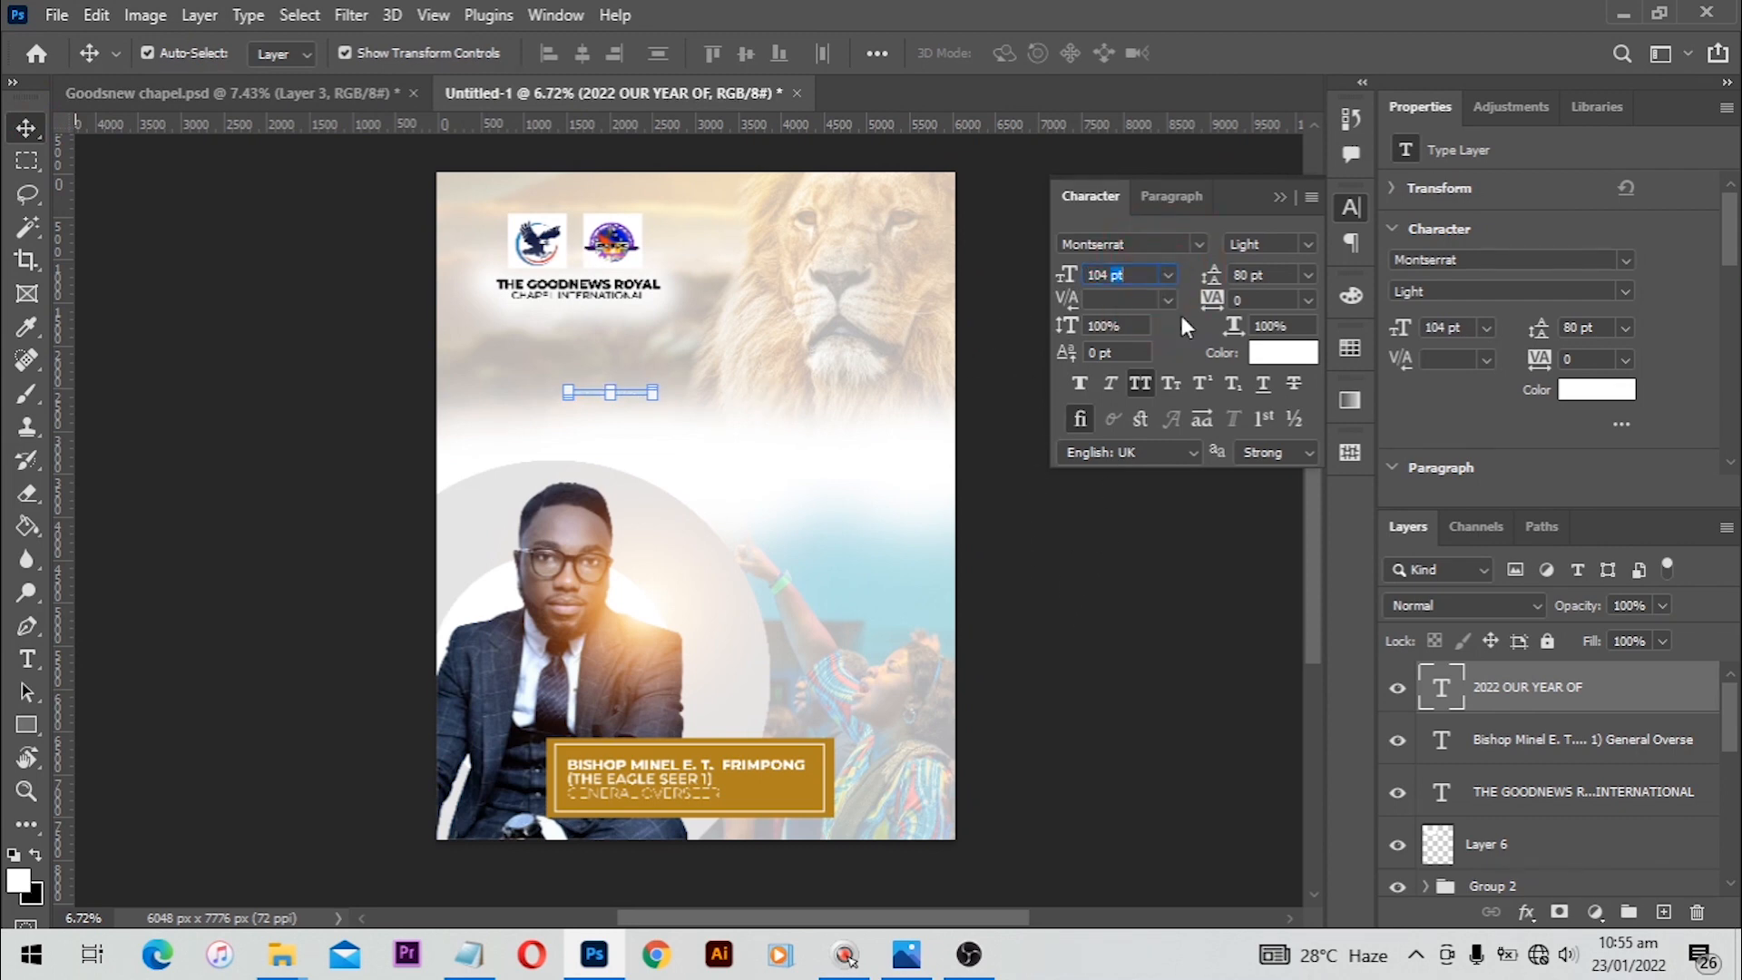
left_click(1291, 357)
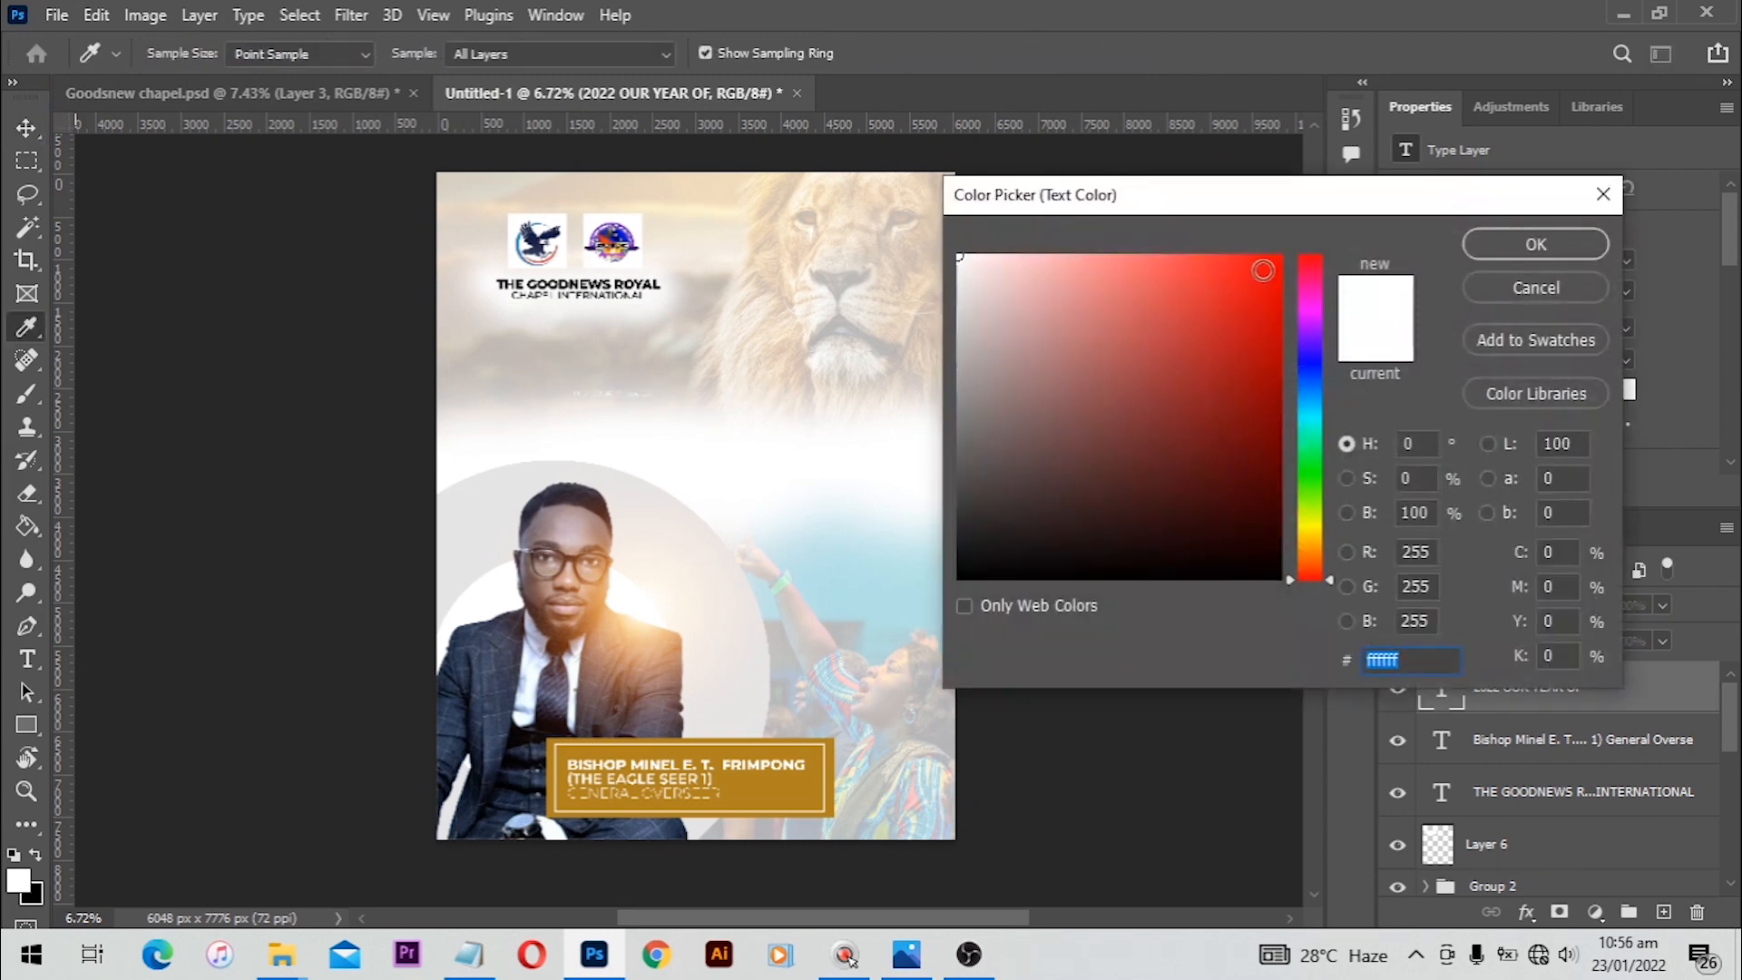
left_click(1265, 258)
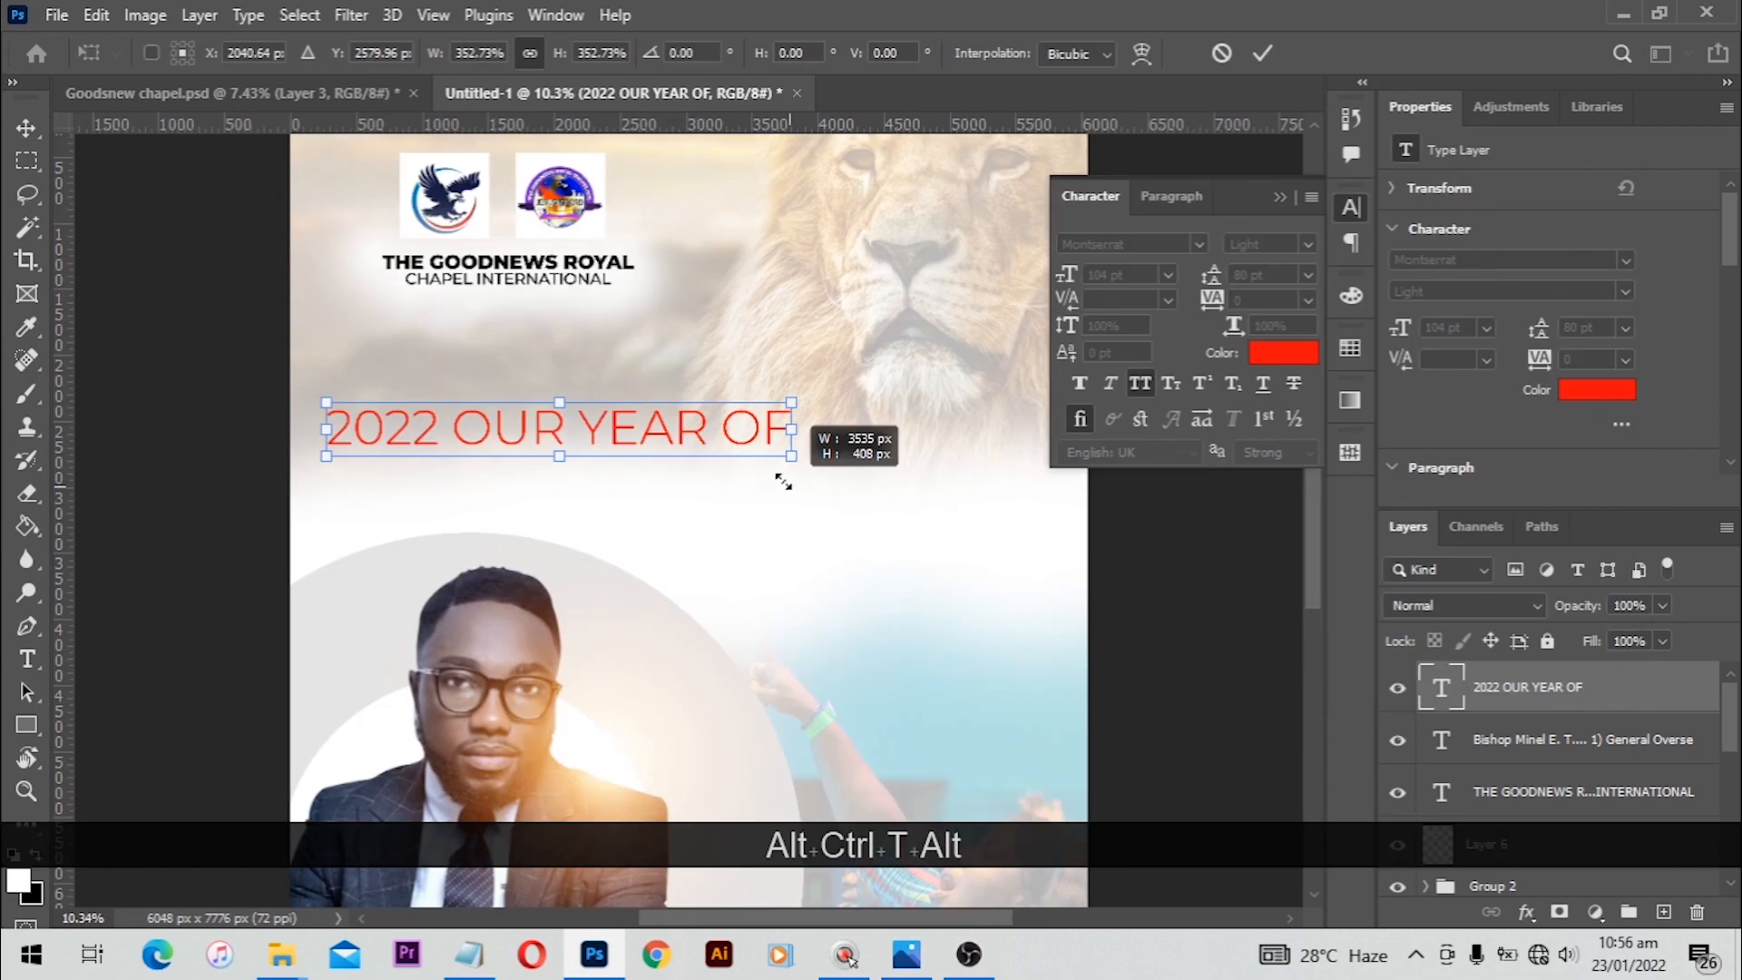
left_click_drag(781, 478, 761, 468)
key("Return")
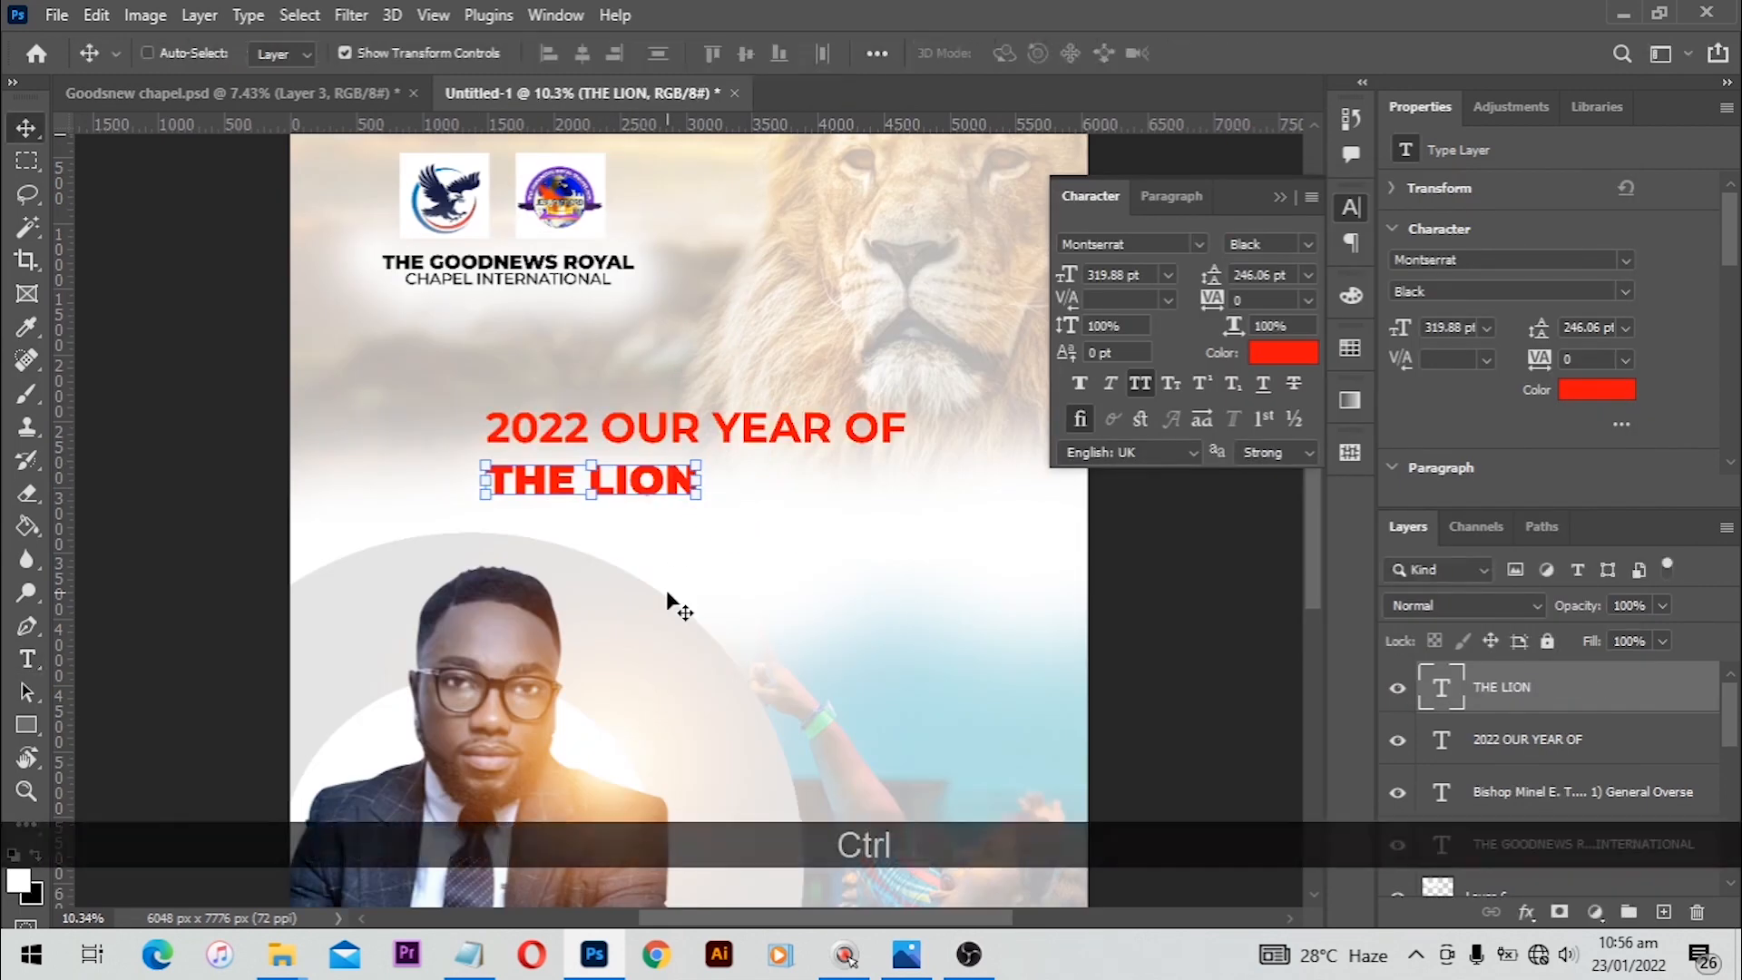
Step: Scale THE LION heading up to about 847 pt so it spans the flyer's width
key("ctrl+t")
key("alt")
left_click_drag(771, 449, 824, 442)
left_click_drag(736, 481, 820, 482)
left_click_drag(902, 532, 957, 544)
double_click(919, 511)
left_click(1121, 546)
left_click(704, 419)
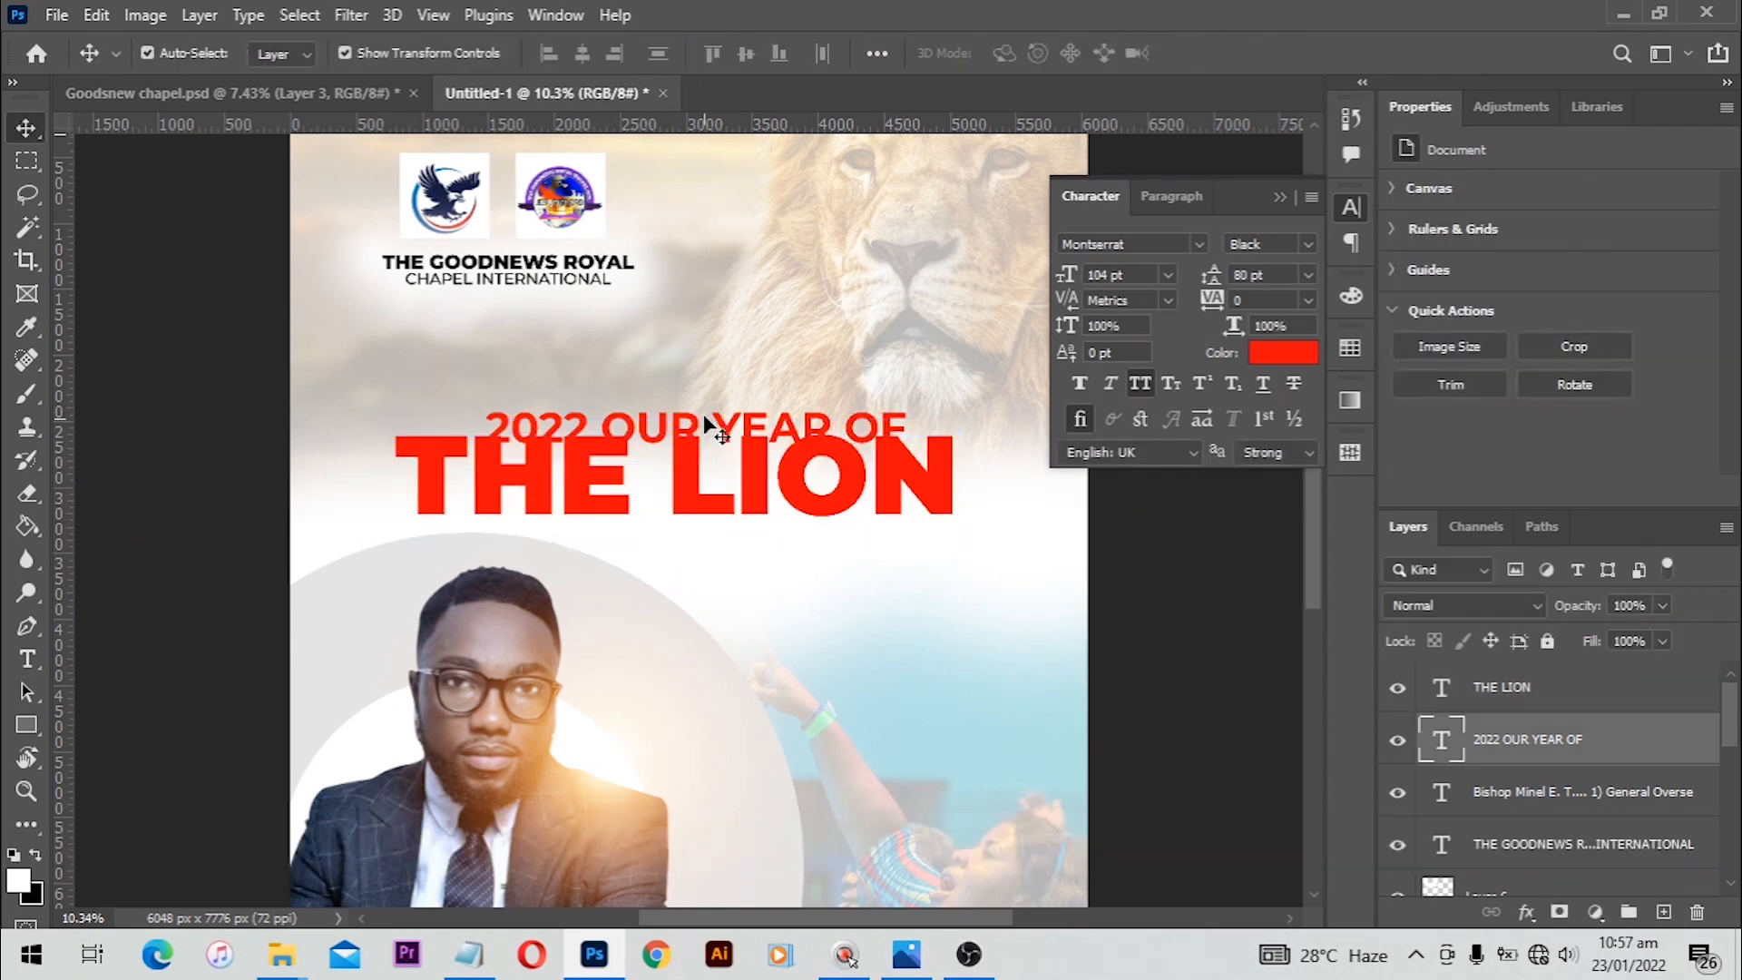
Step: Position the '2022 OUR YEAR OF' line tightly above THE LION and center both horizontally
key("ctrl+t")
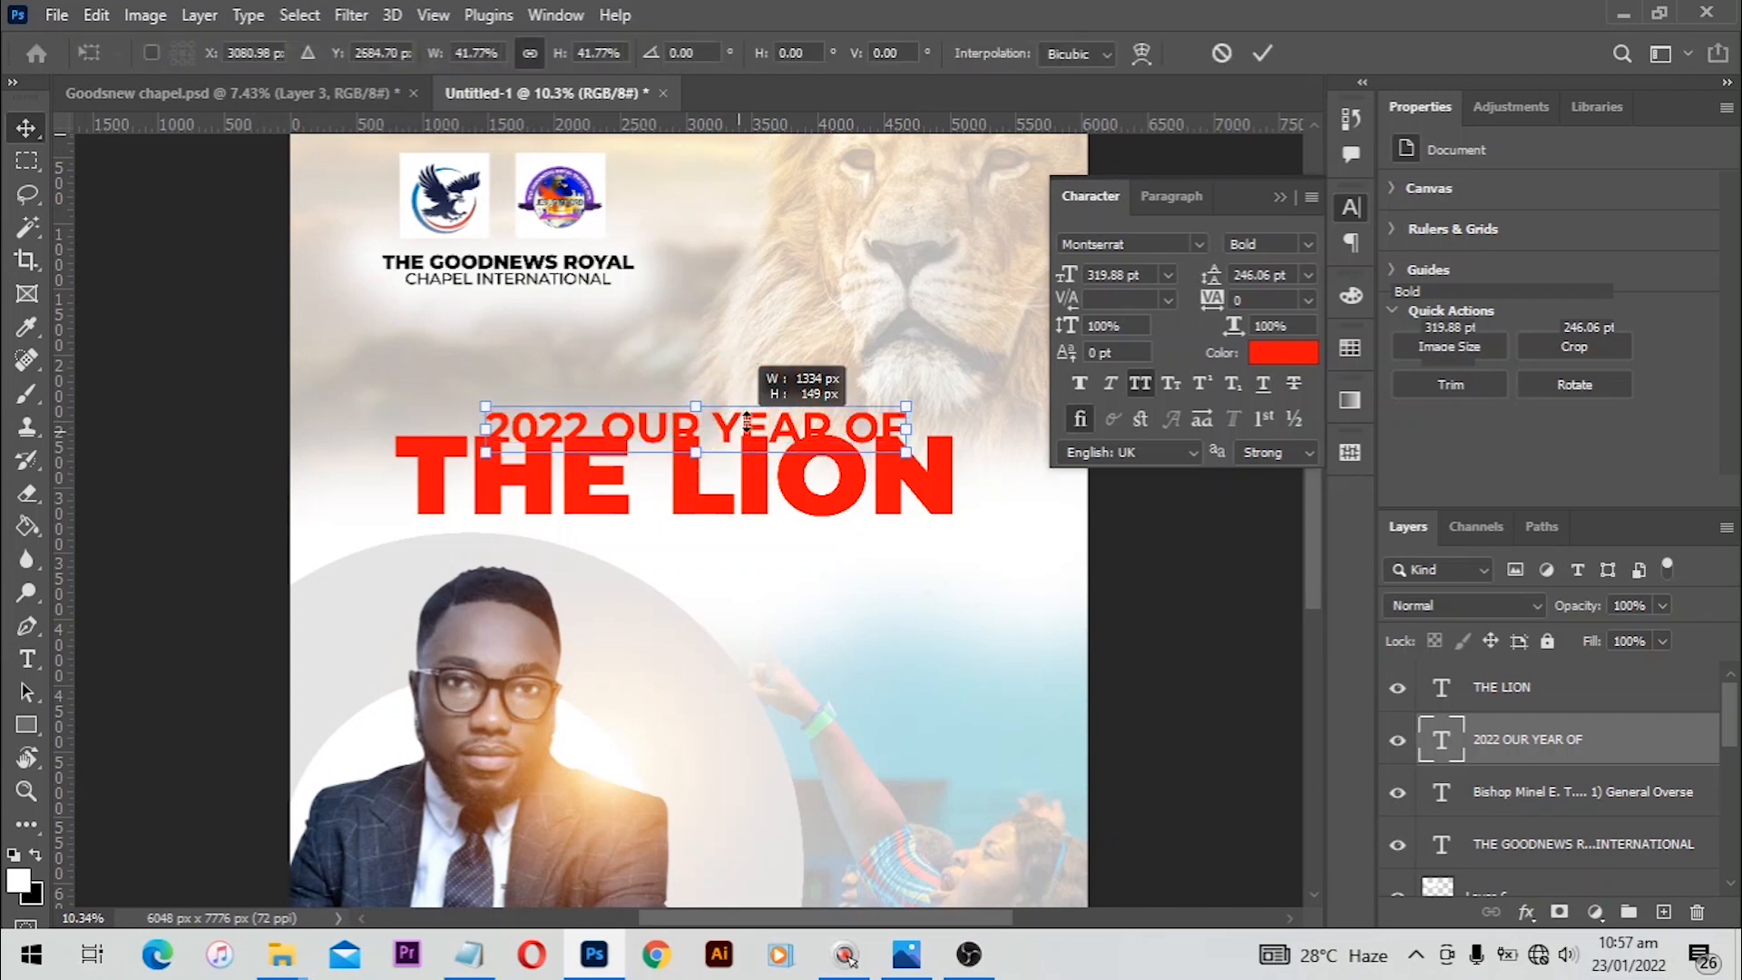
left_click_drag(747, 423, 764, 455)
key("Escape")
left_click(1145, 549)
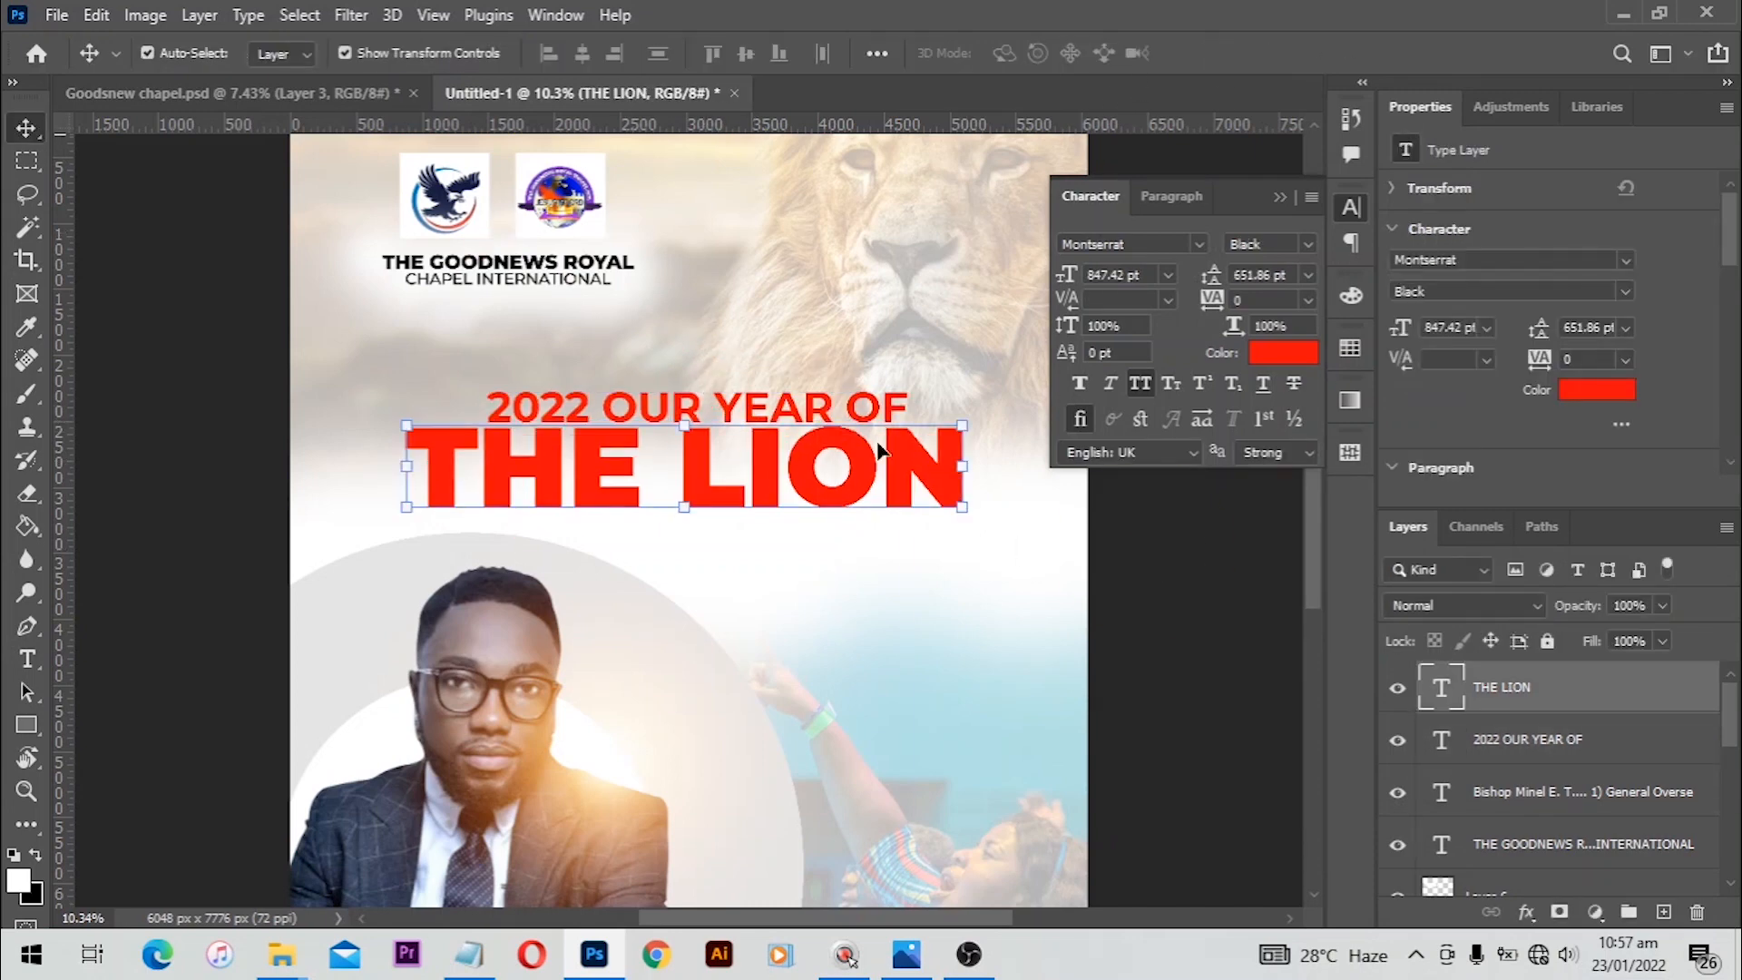
left_click(1125, 535)
left_click(822, 456)
key("Down")
key("Down")
key("Down")
key("Down")
left_click(1074, 504)
left_click(725, 412)
left_click(716, 471, "shift")
key("ctrl+a")
left_click(582, 53)
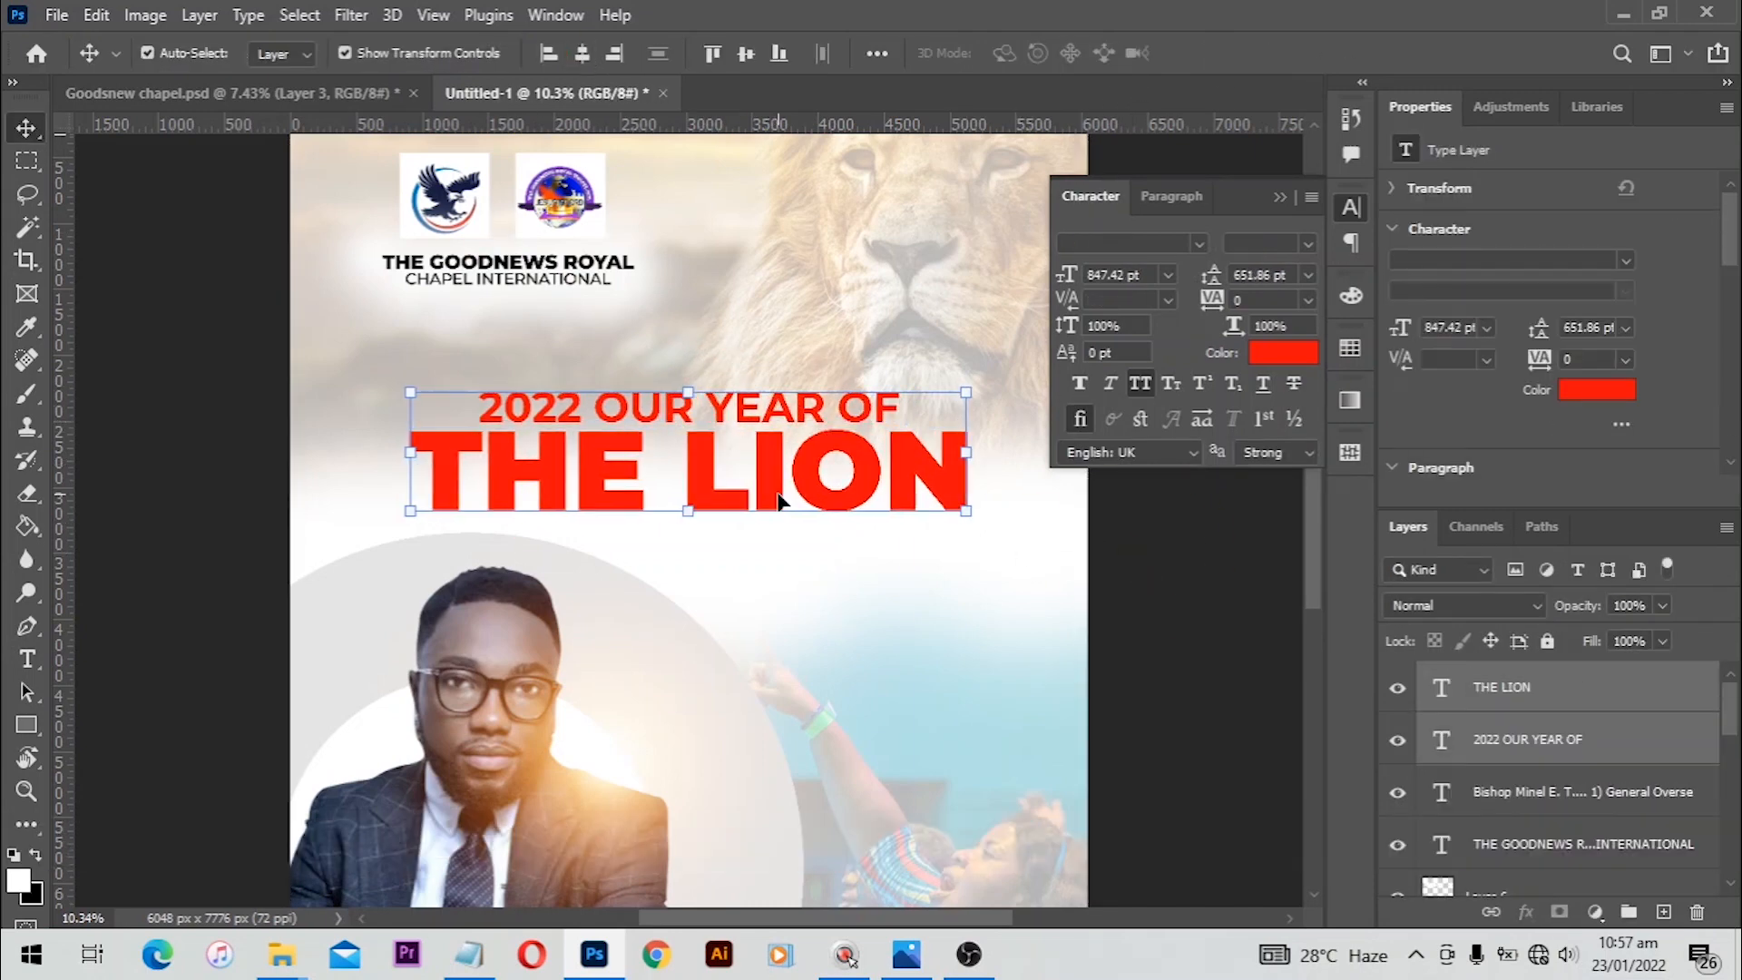
Step: Duplicate both heading lines downward and delete the duplicated '2022 OUR YEAR OF' line
left_click_drag(773, 499, 774, 587)
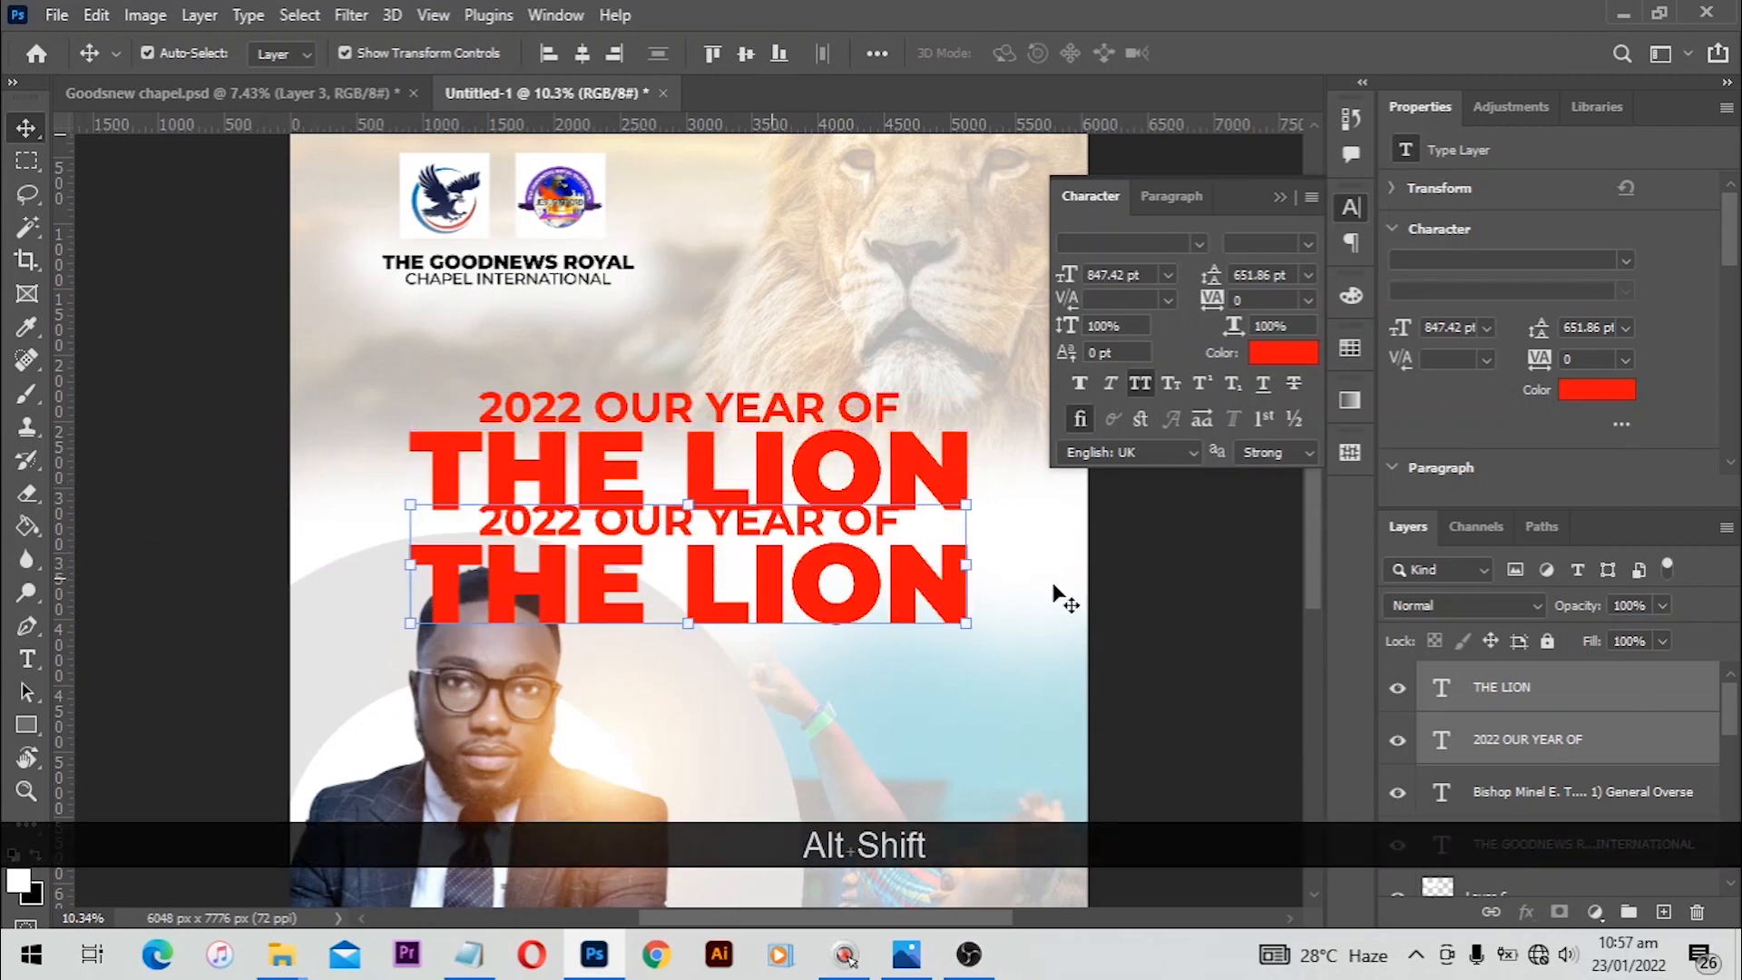
left_click(785, 526)
key("Delete")
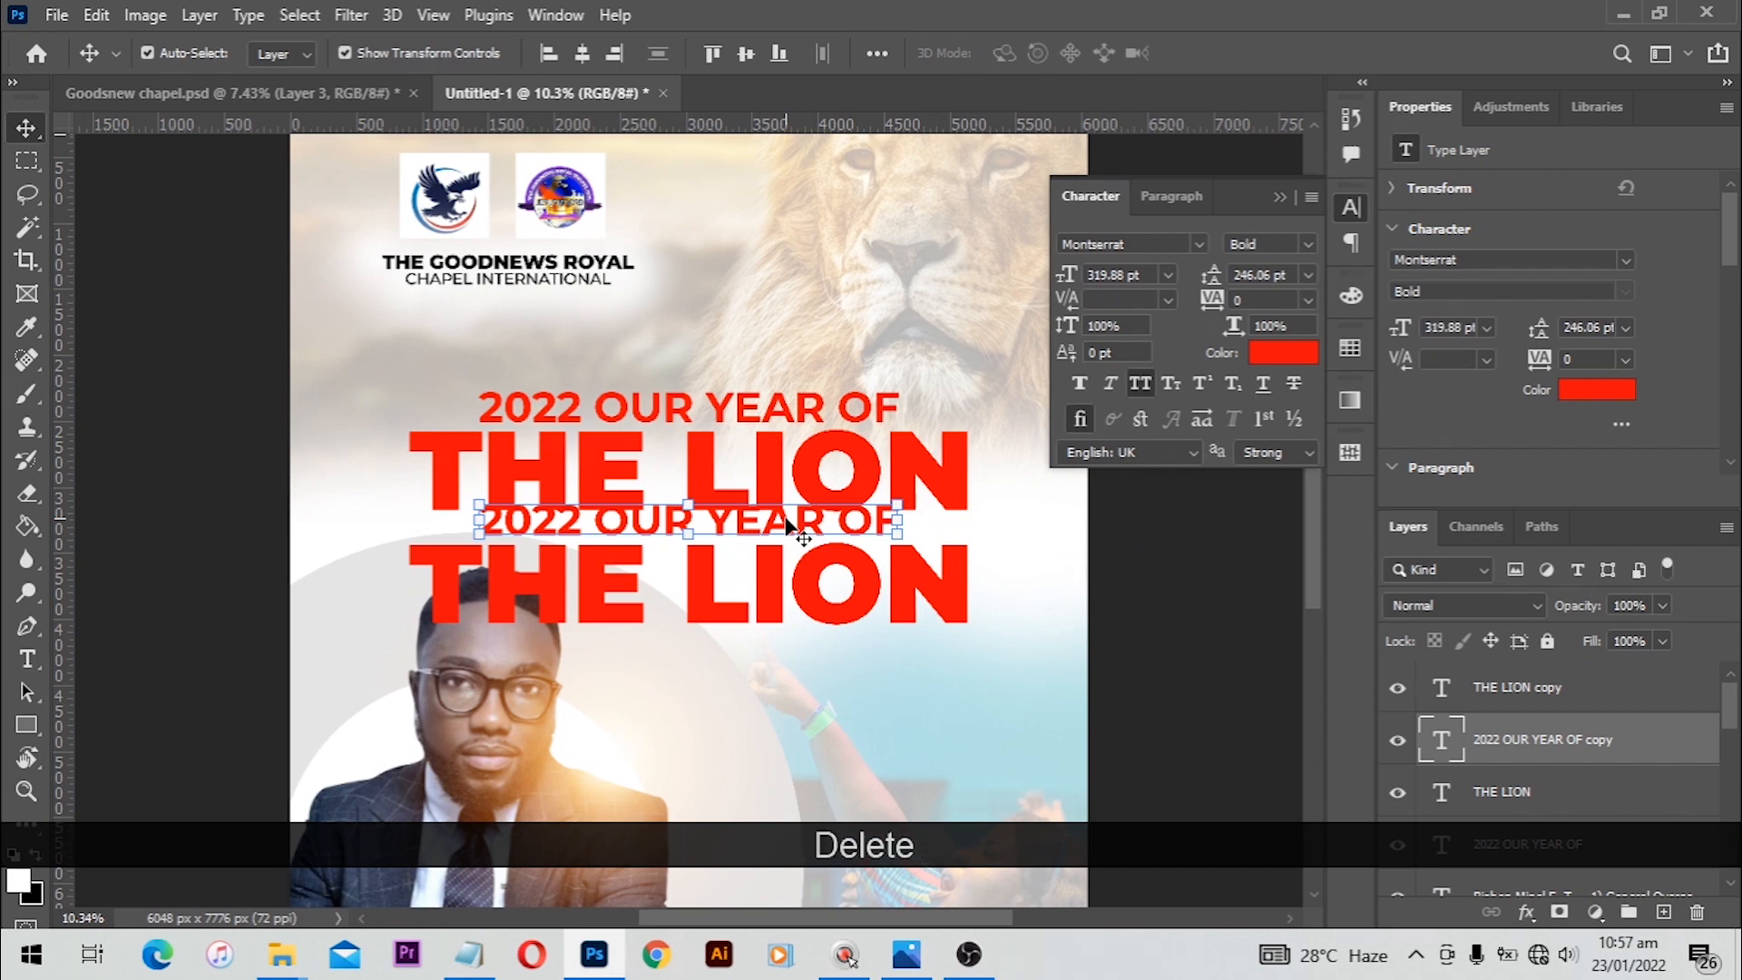
left_click(764, 569)
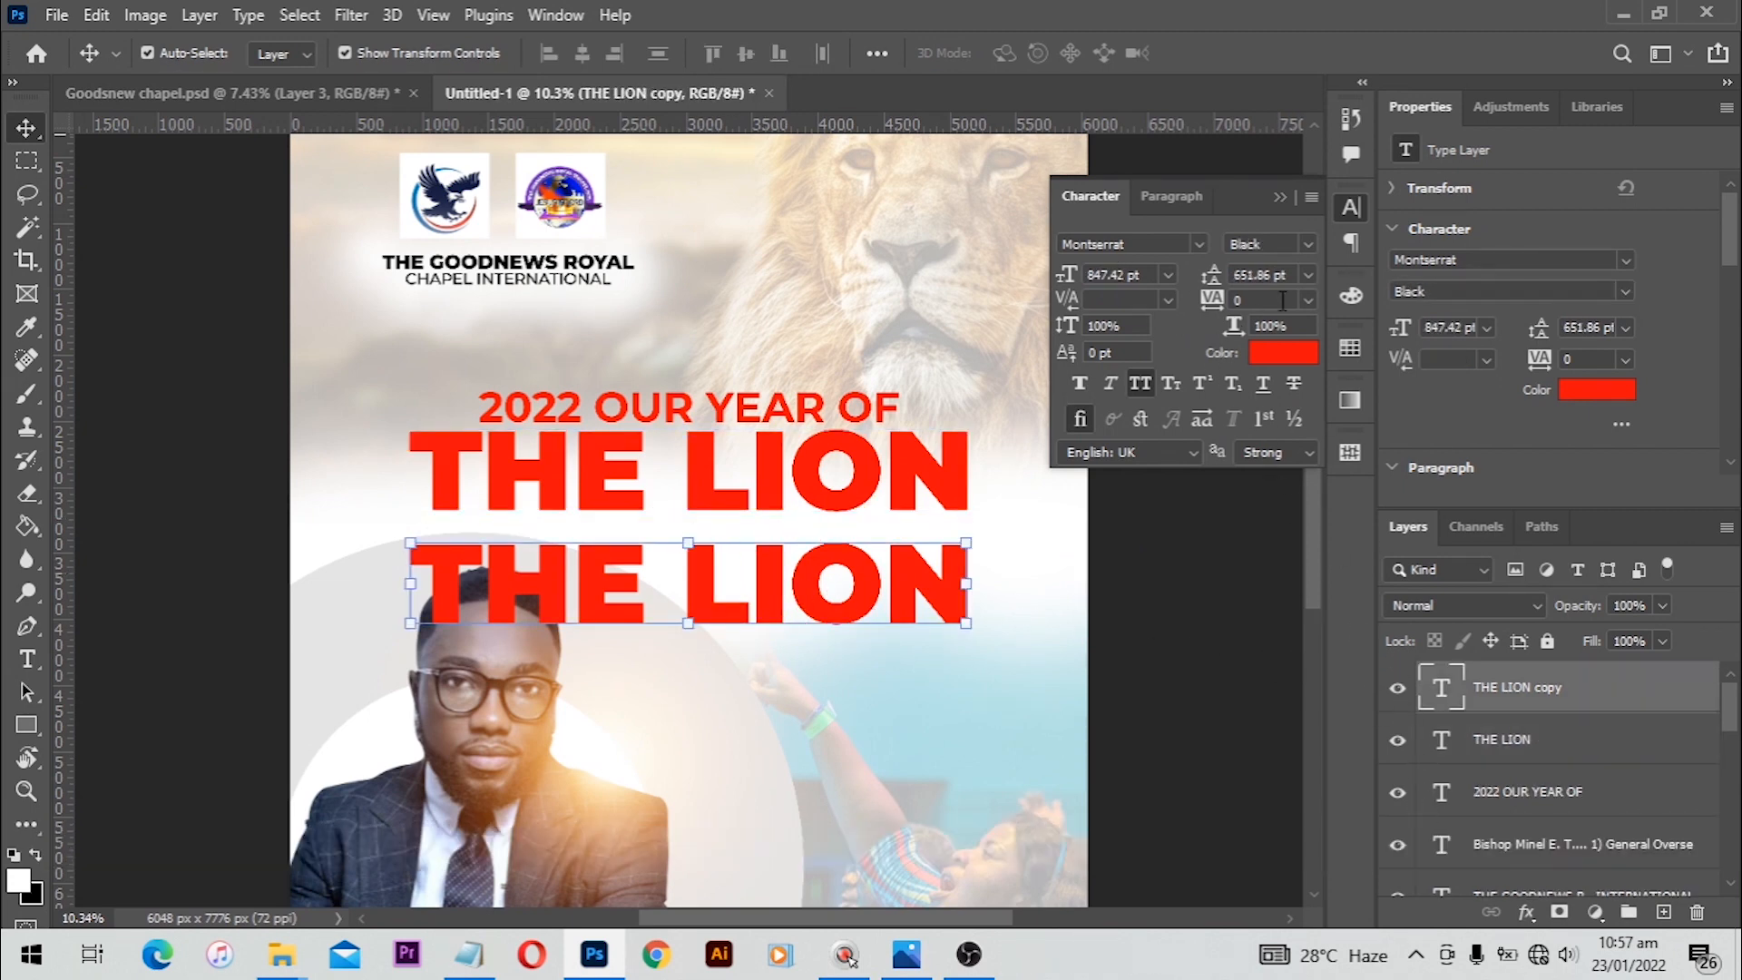
Step: Right-align the duplicated THE LION text and align its right edge with the original heading
left_click(1181, 196)
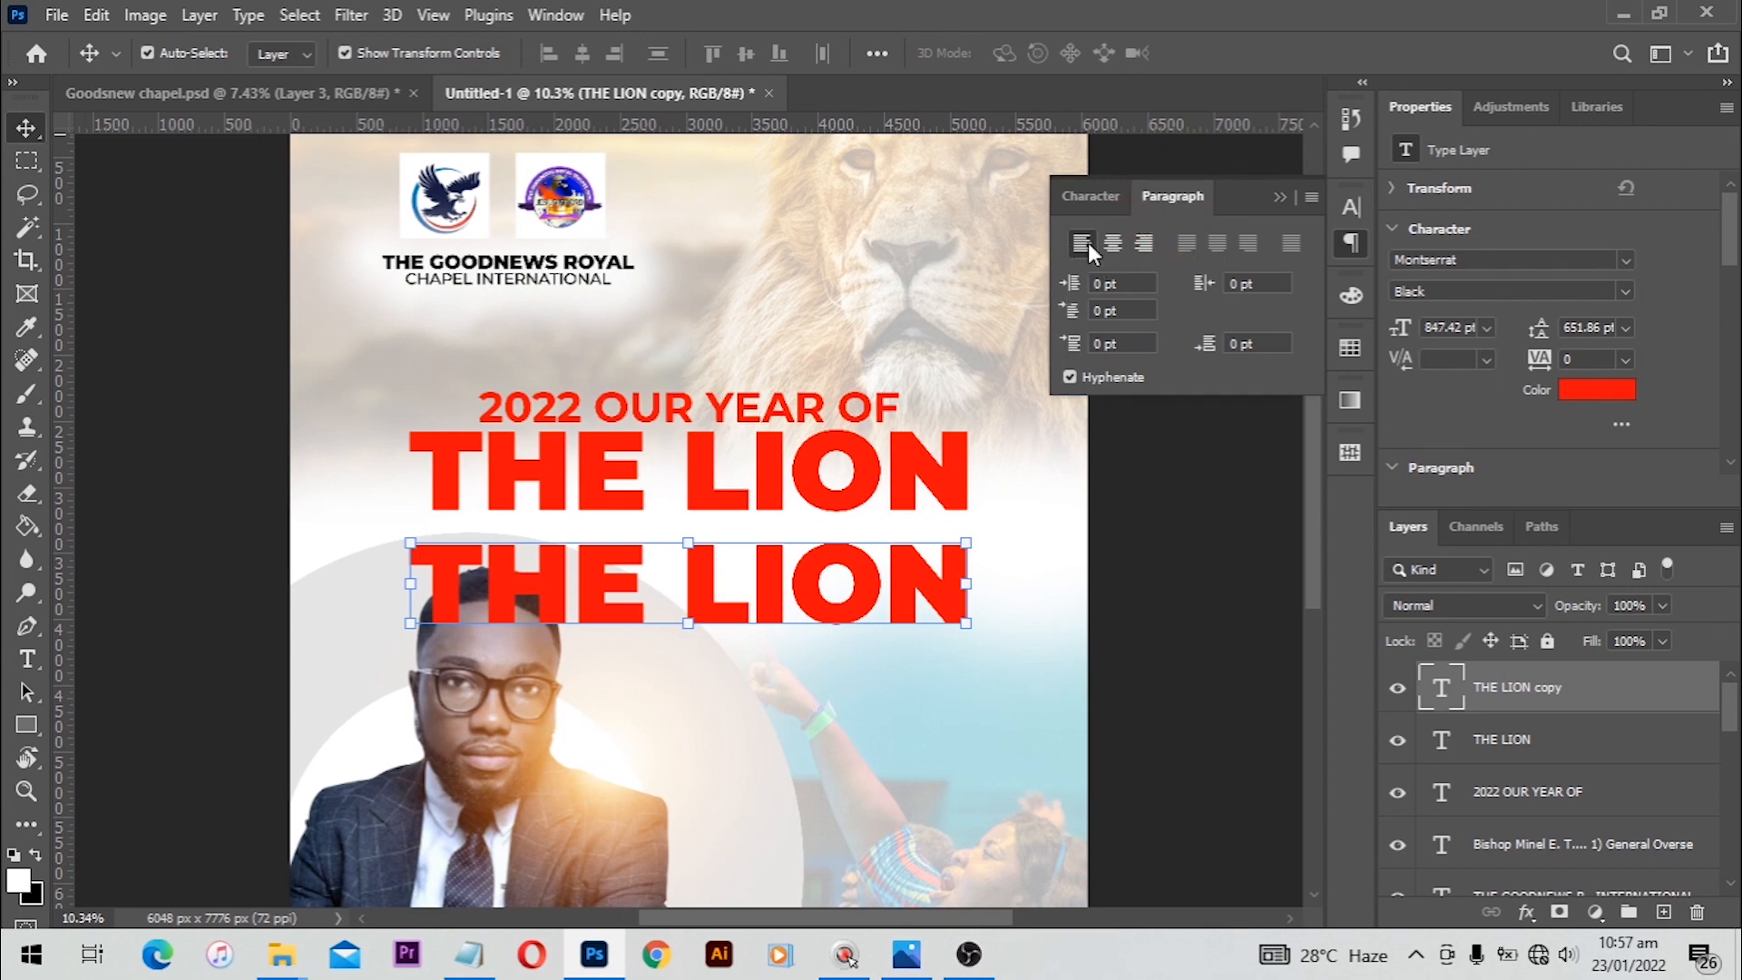
left_click(1144, 241)
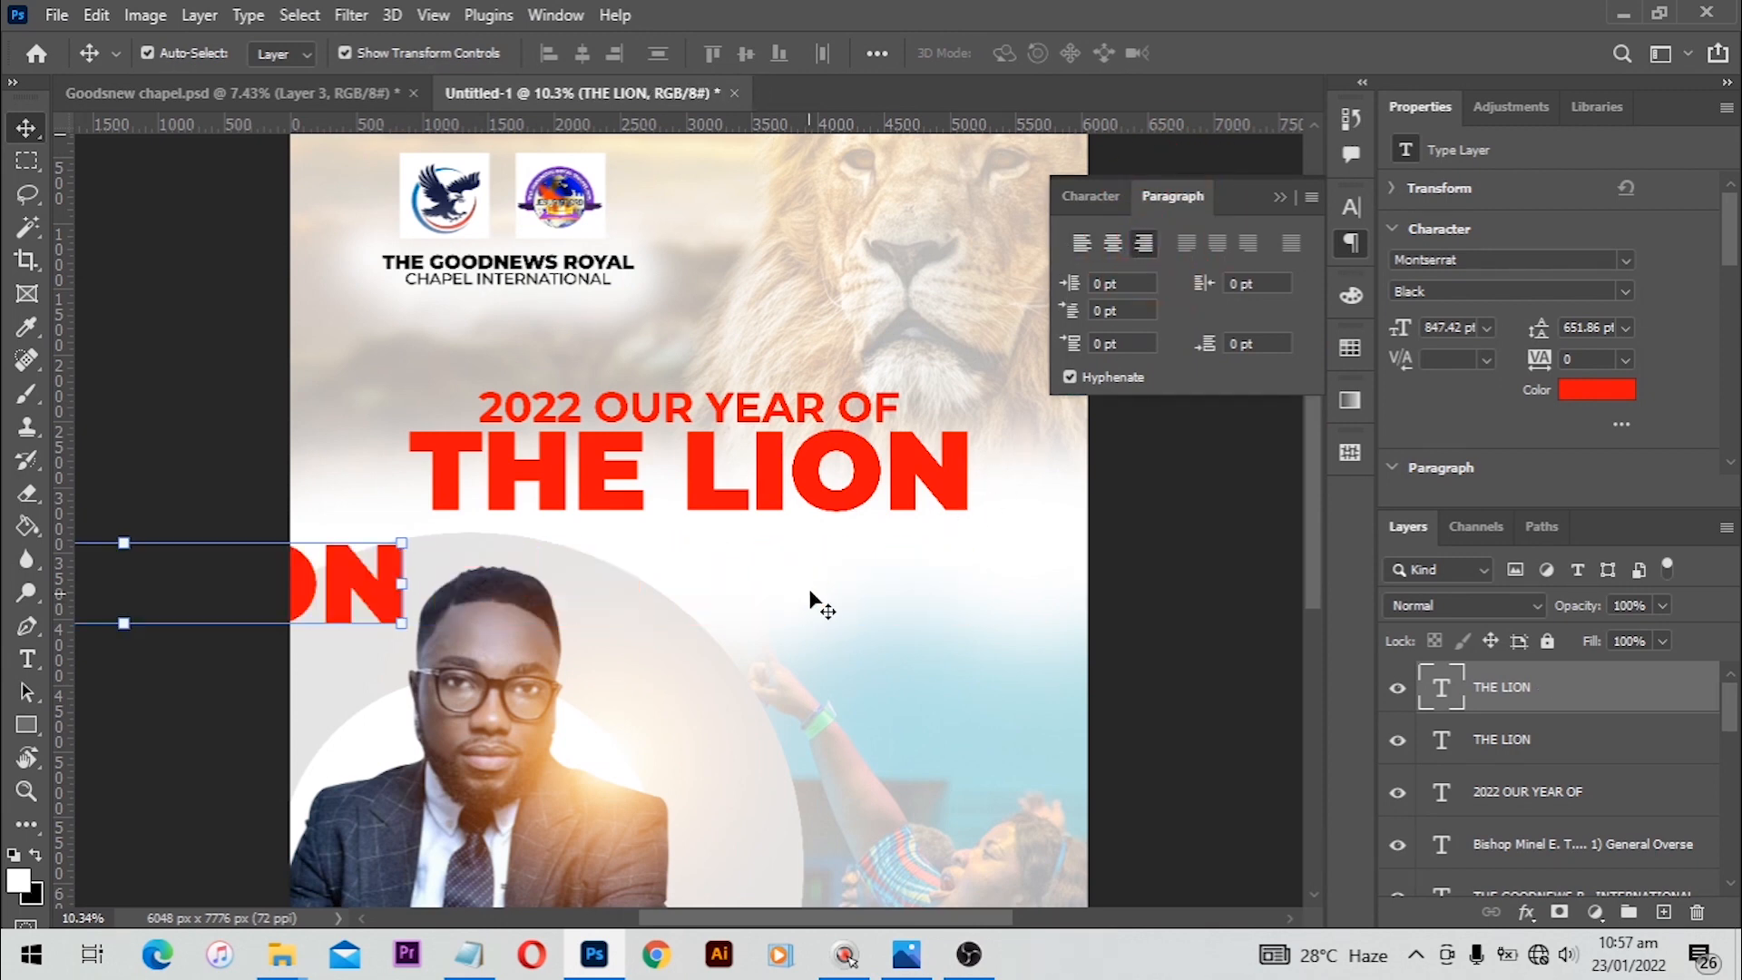
left_click(939, 476, "shift")
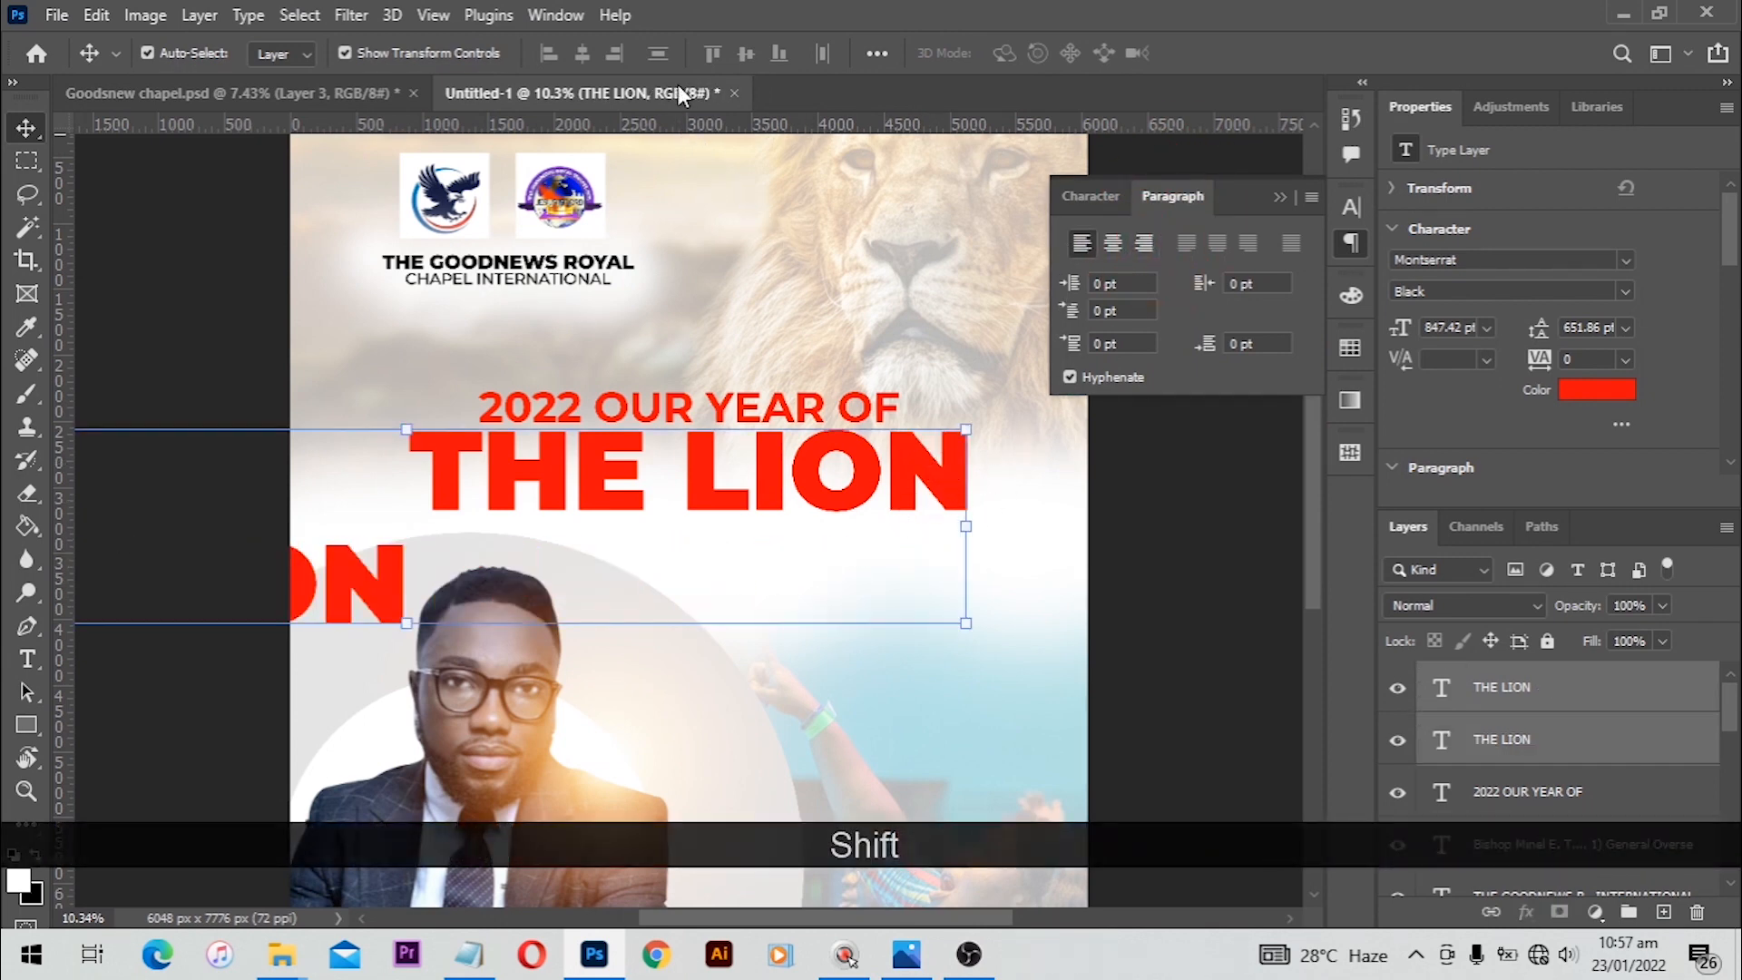
left_click(616, 55)
left_click(1123, 575)
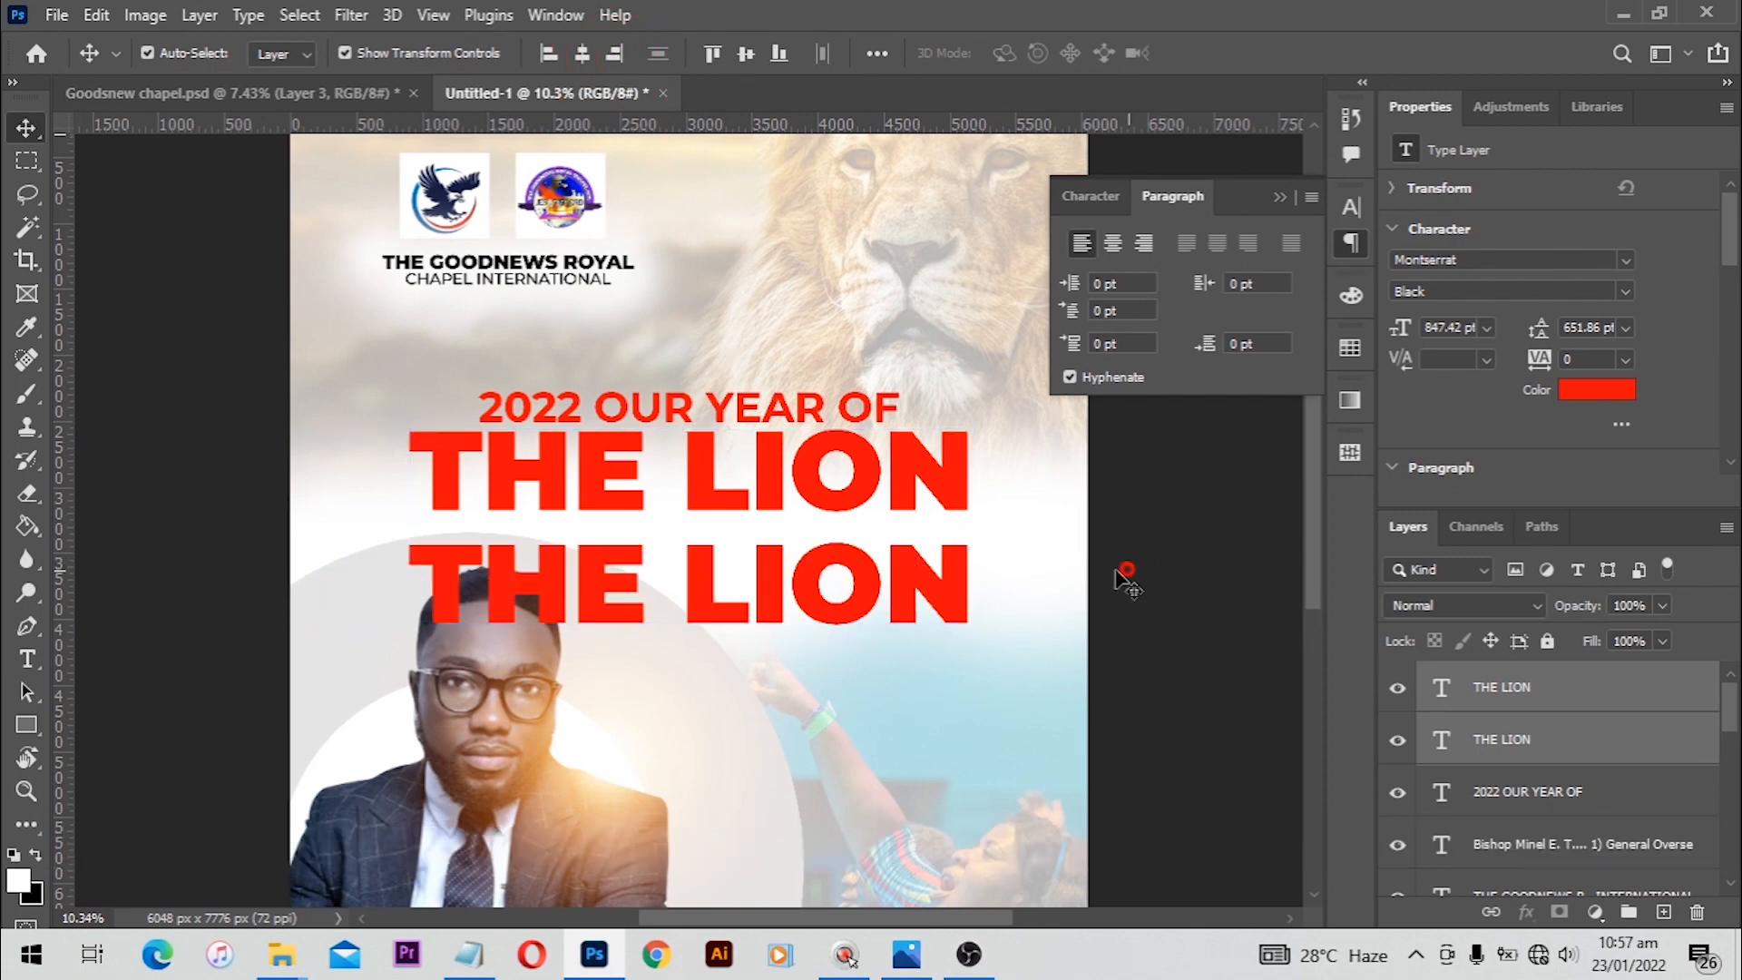
Step: Nudge the duplicated line upward, closer to THE LION heading
left_click(917, 579)
key("Up")
key("Up")
key("Up")
key("Up")
key("Up")
key("Up")
key("Up")
key("Up")
key("Up")
key("Up")
key("Up")
key("Up")
key("Up")
key("Up")
key("Up")
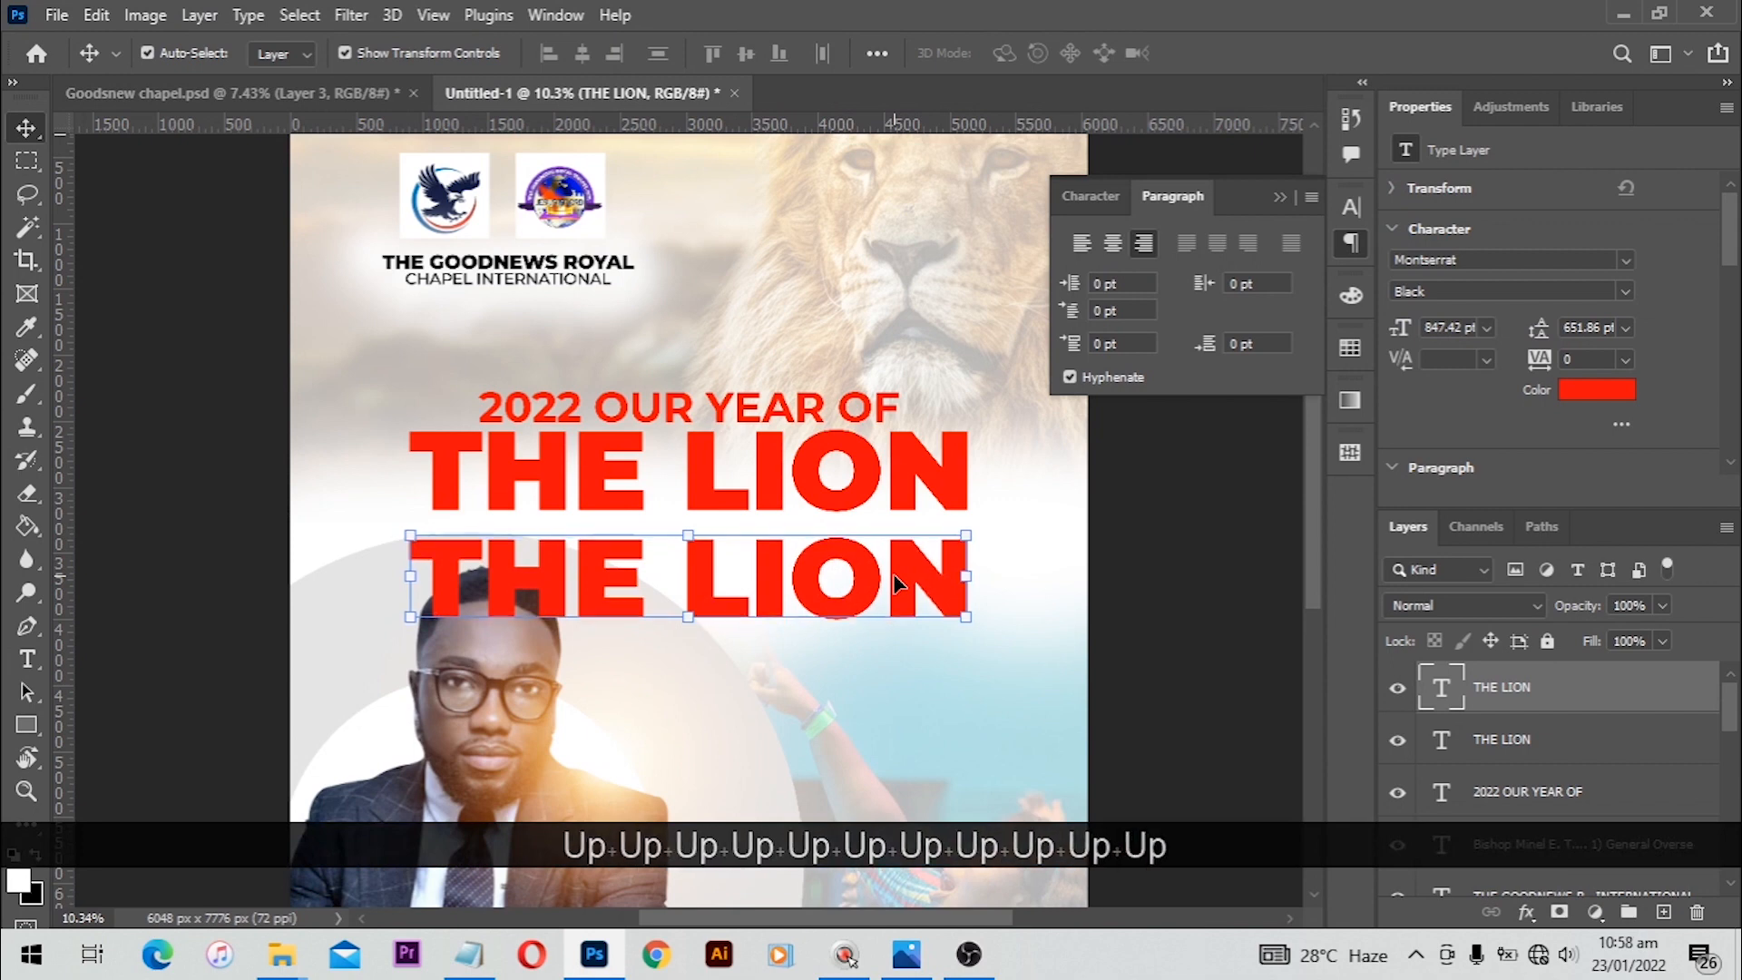
Step: Replace the duplicated line's text with JUDAH and commit it
key("ctrl+c")
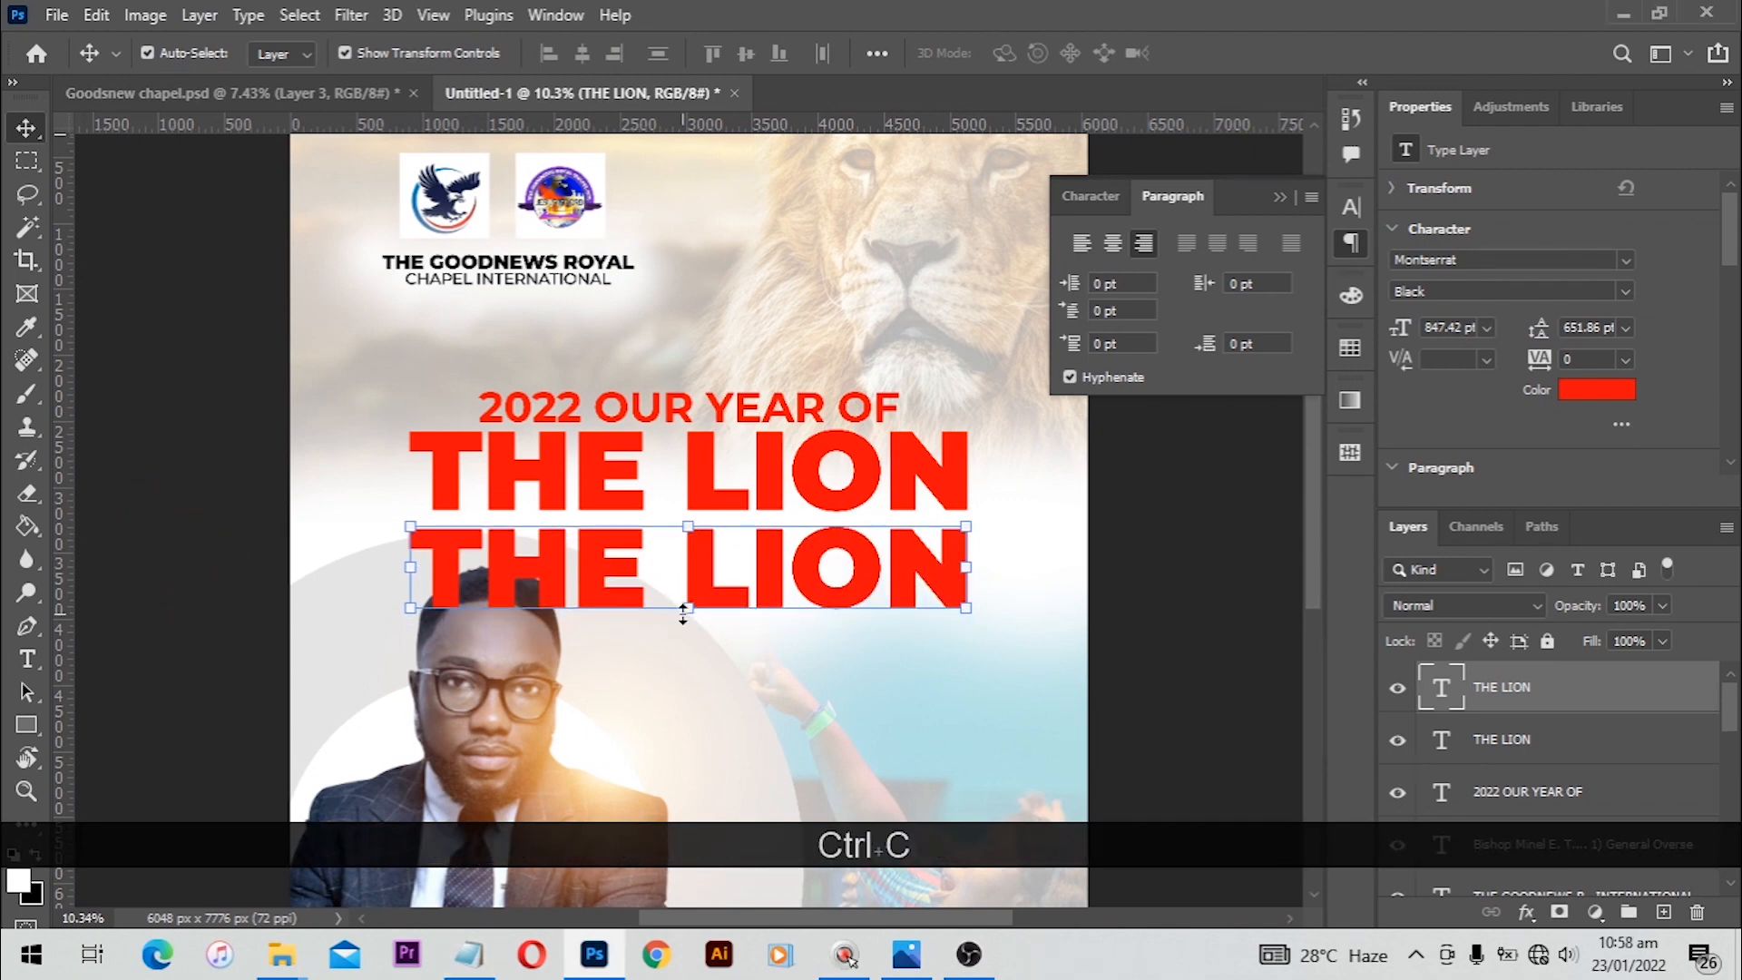
key("t")
left_click(789, 569)
key("ctrl+a")
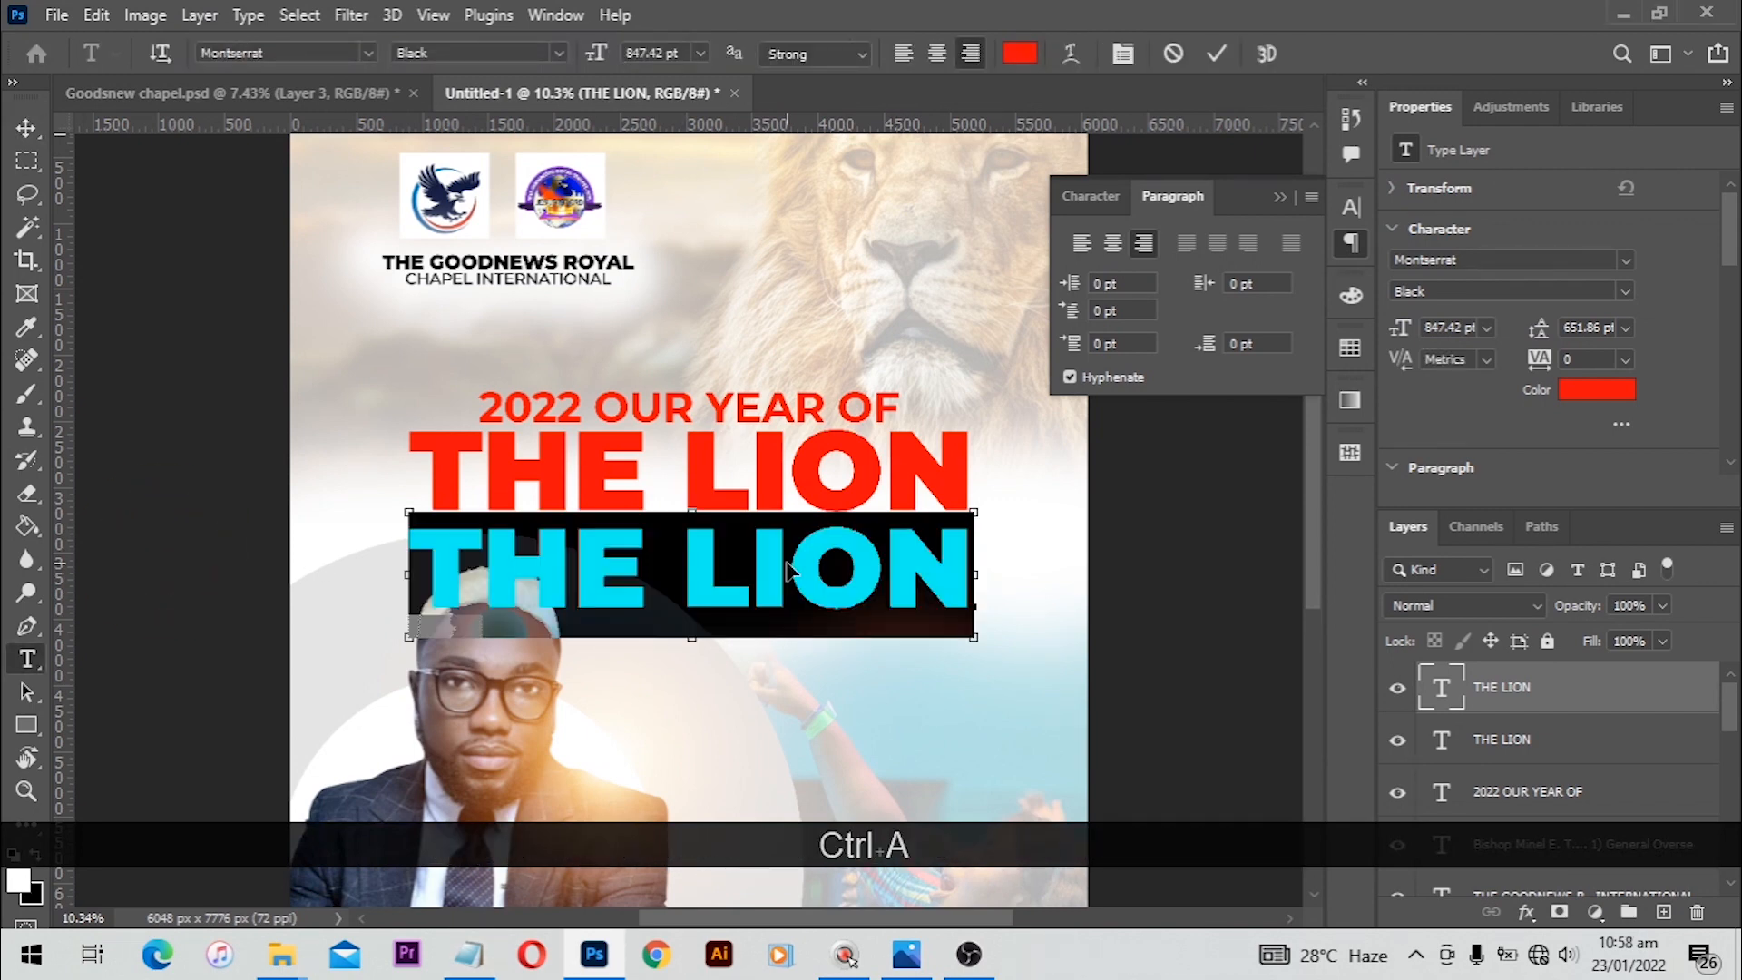
key("ctrl+v")
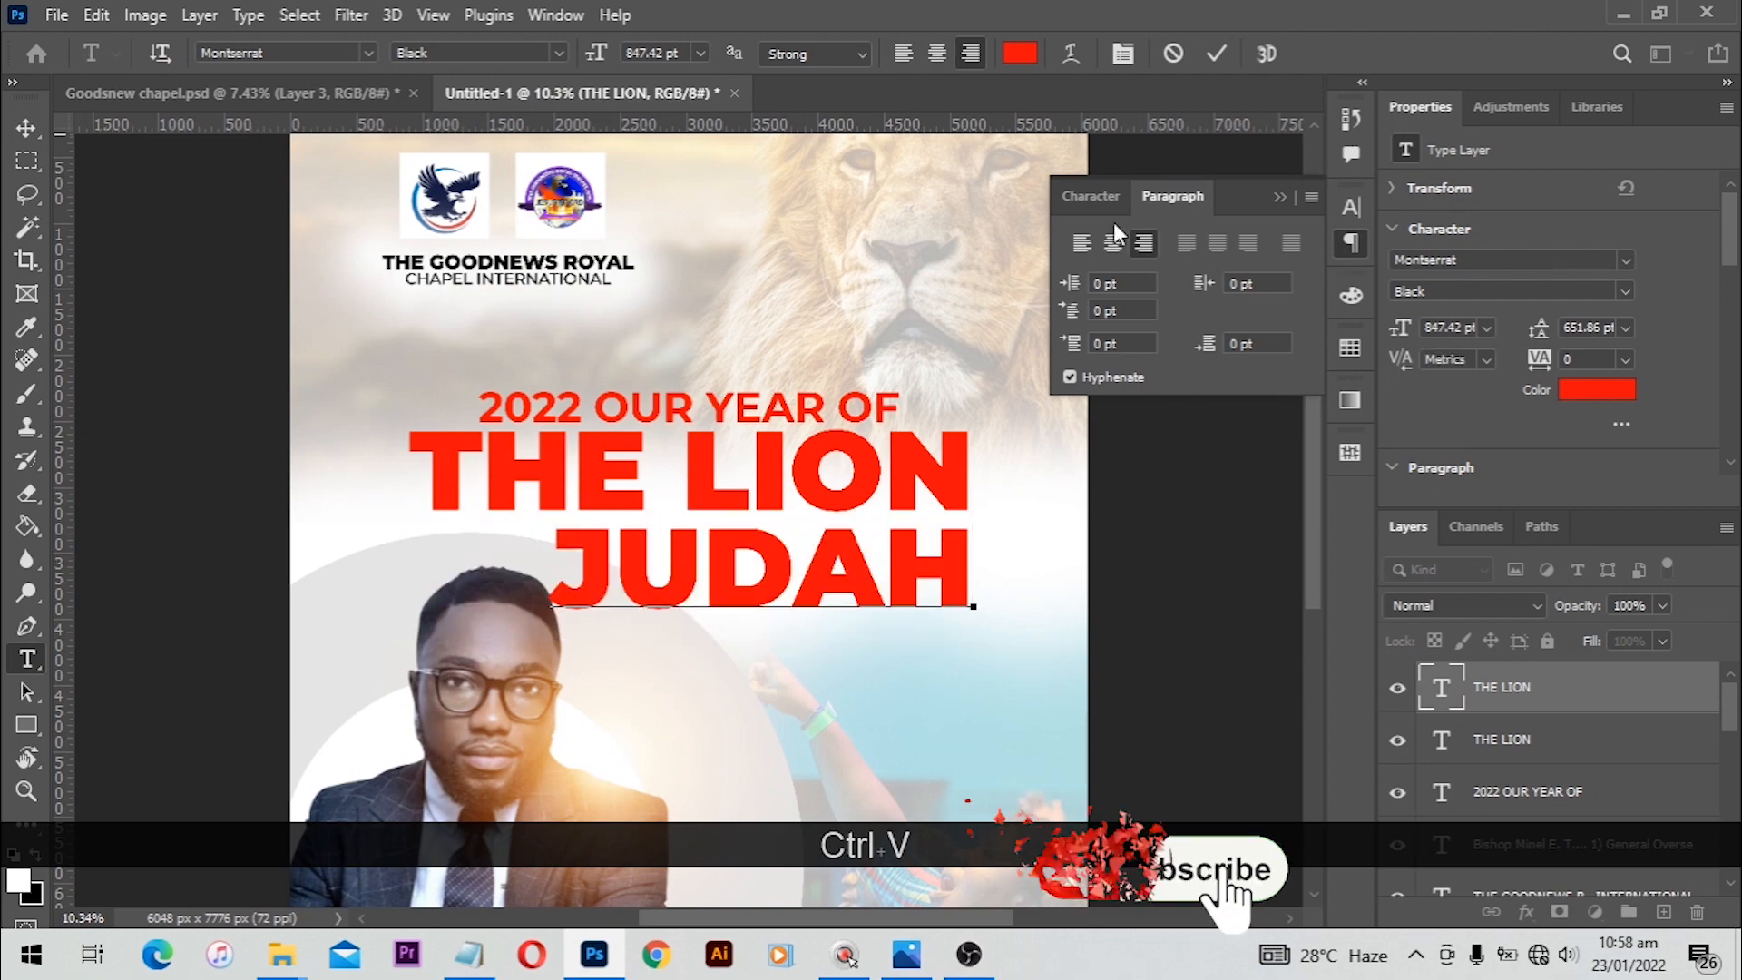
left_click(1216, 53)
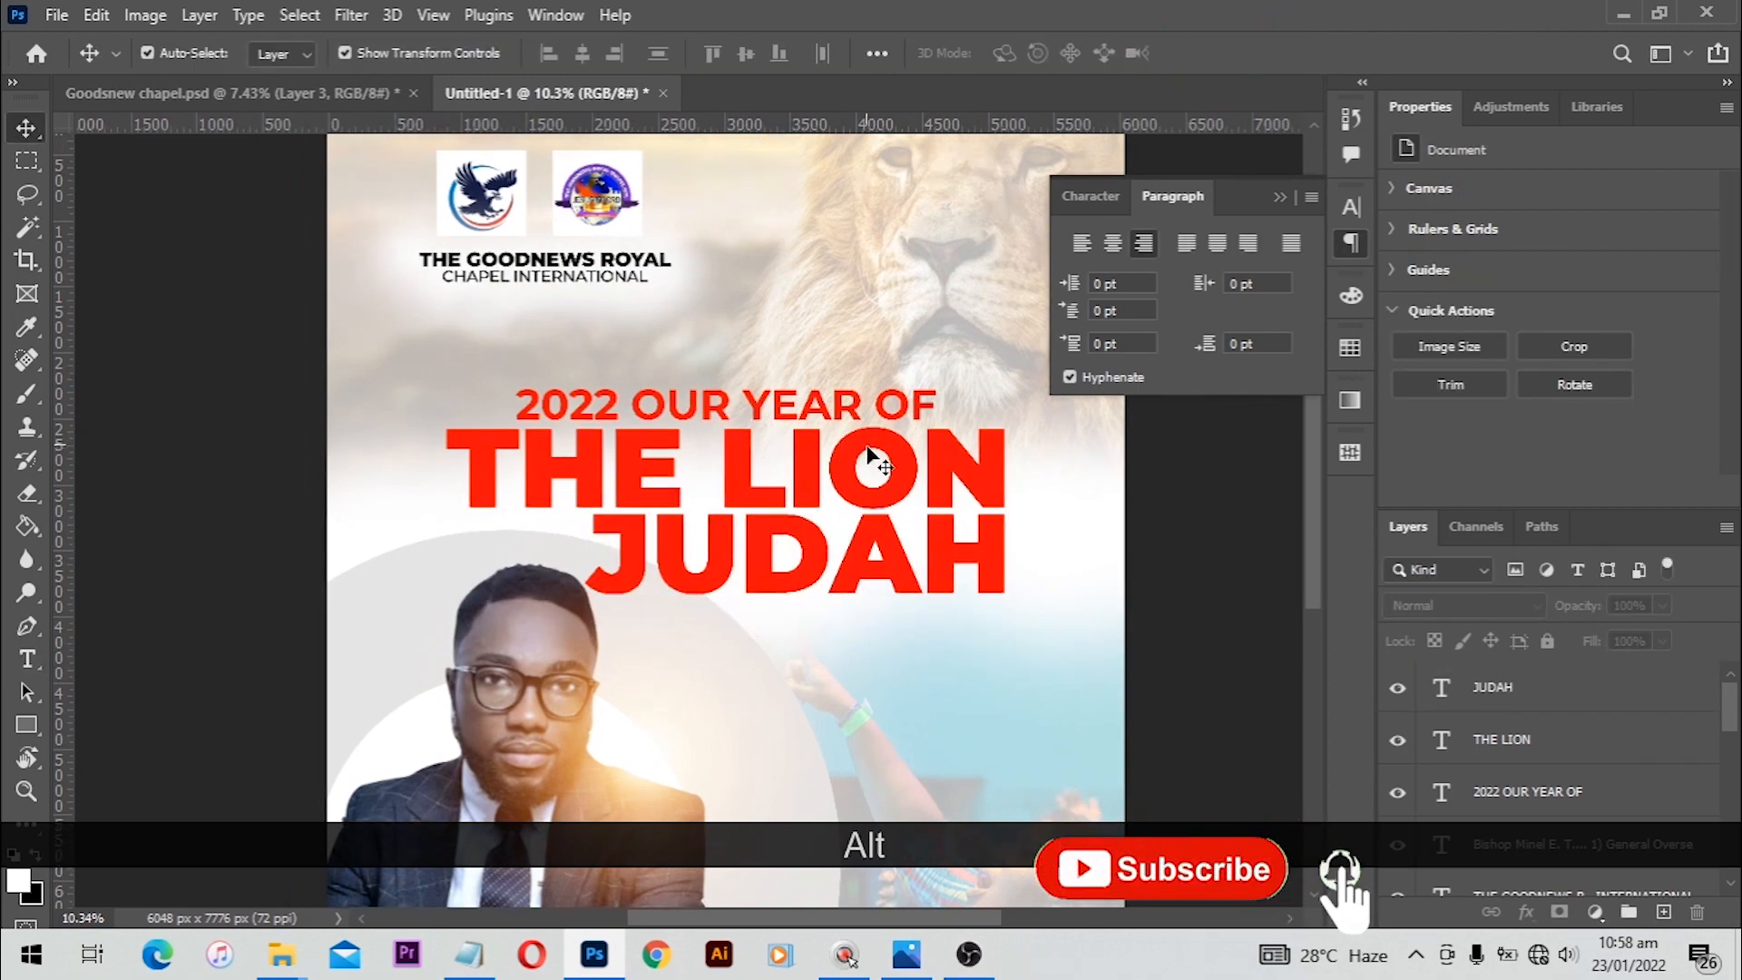
Step: Add an 'of' text layer beside the heading in the Bestlife font and enlarge its size to about 636 pt
scroll(878, 447, "down", 4)
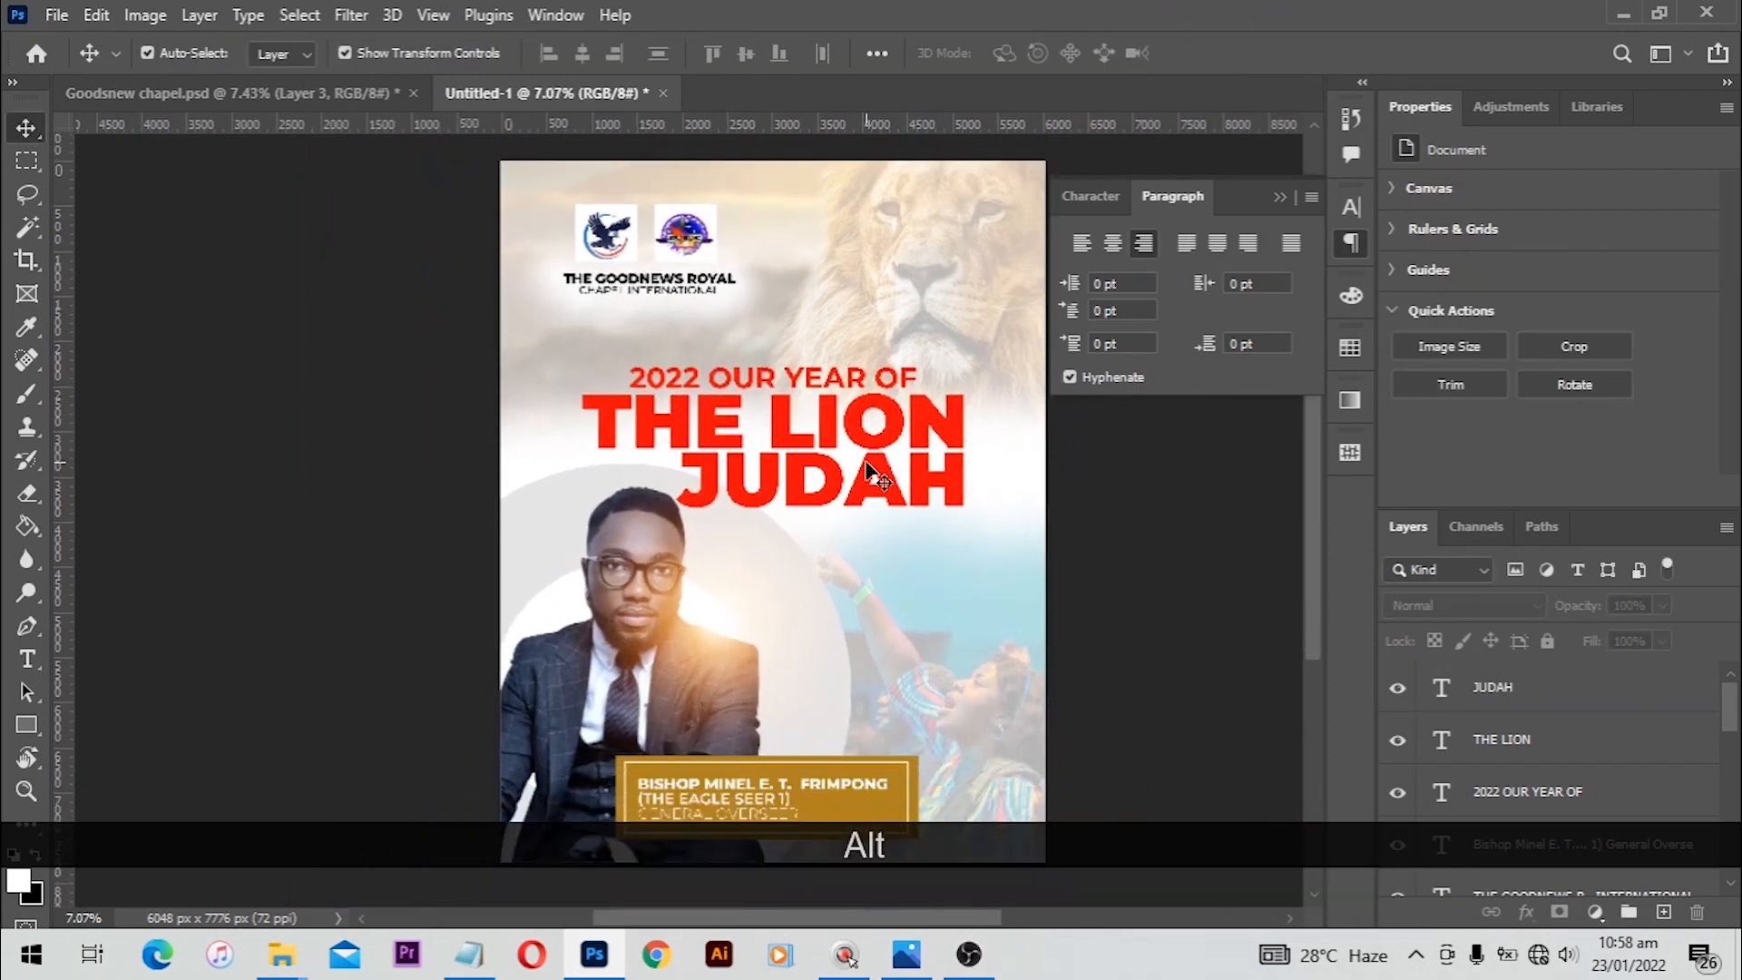
scroll(622, 519, "up", 1)
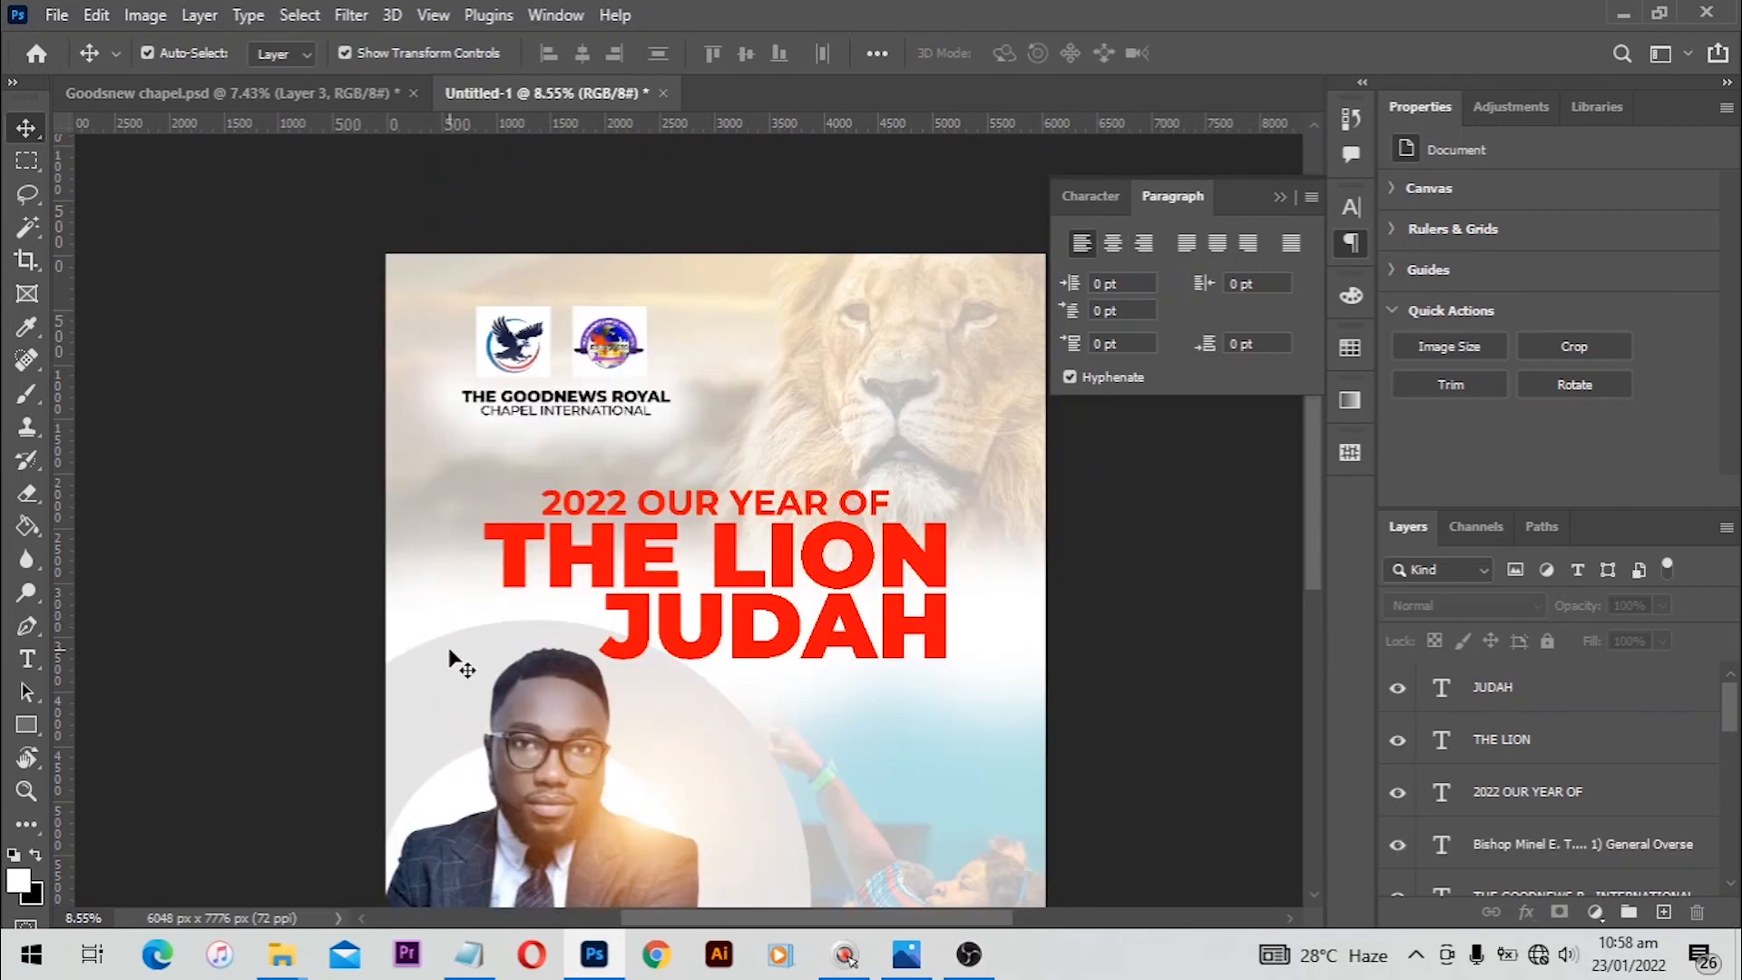
key("t")
left_click(434, 461)
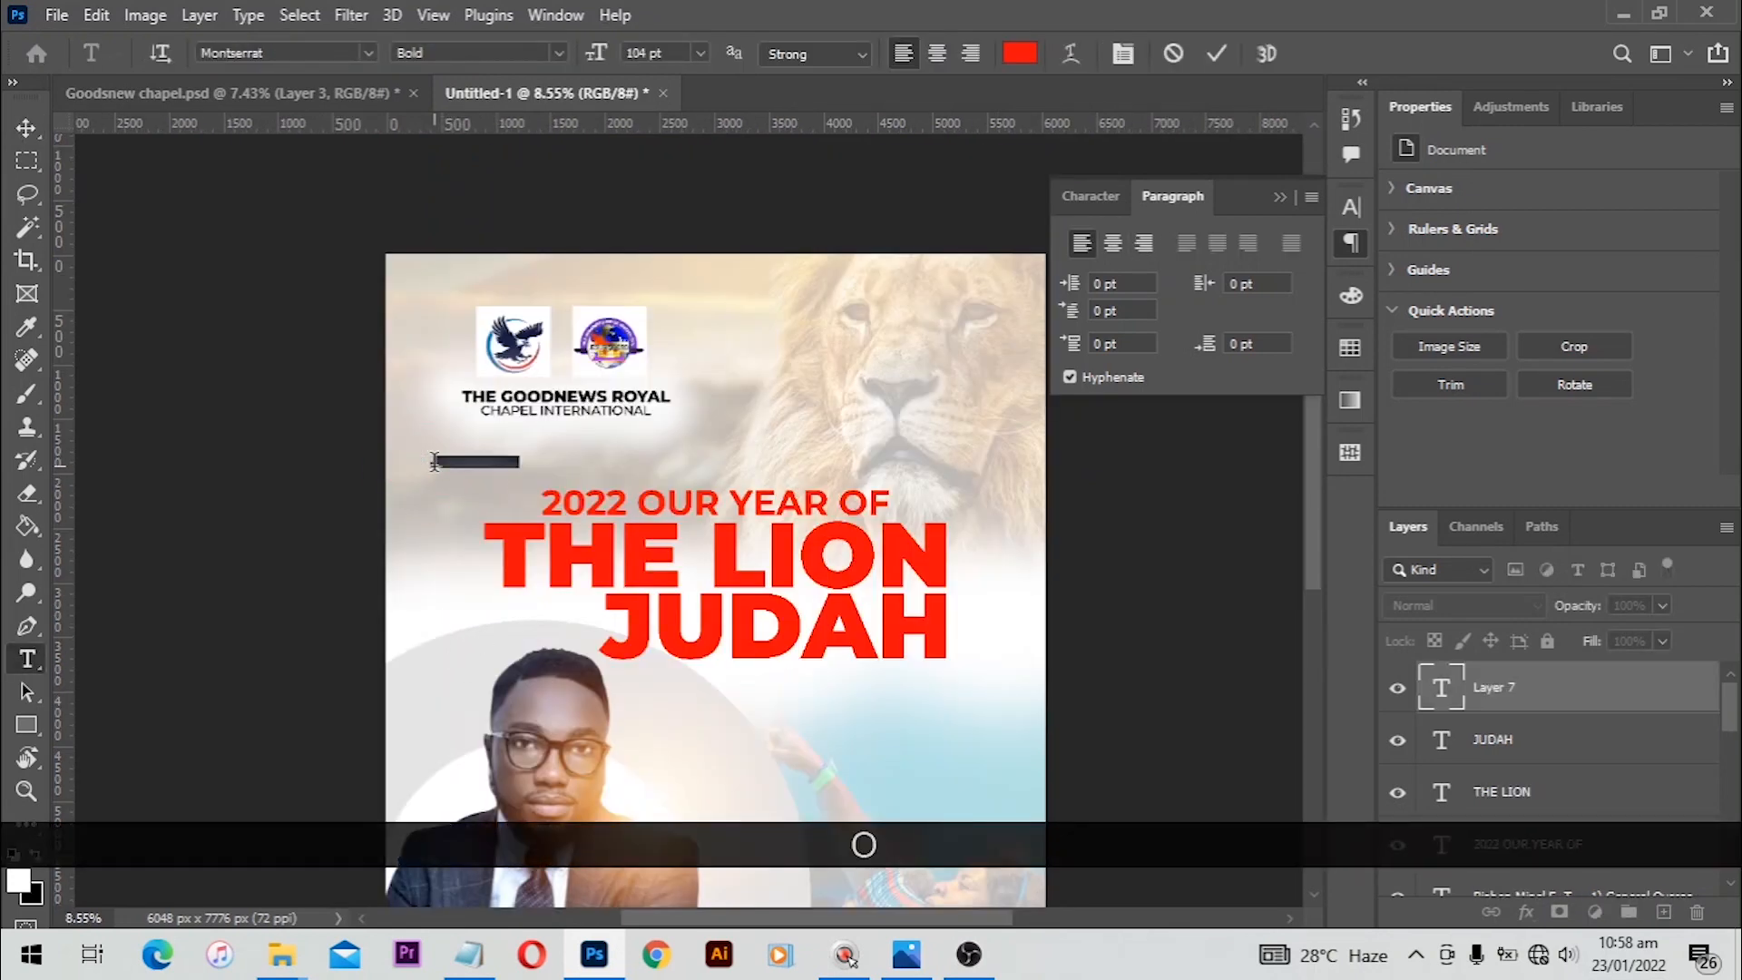
type("of")
key("ctrl+a")
key("ctrl+t")
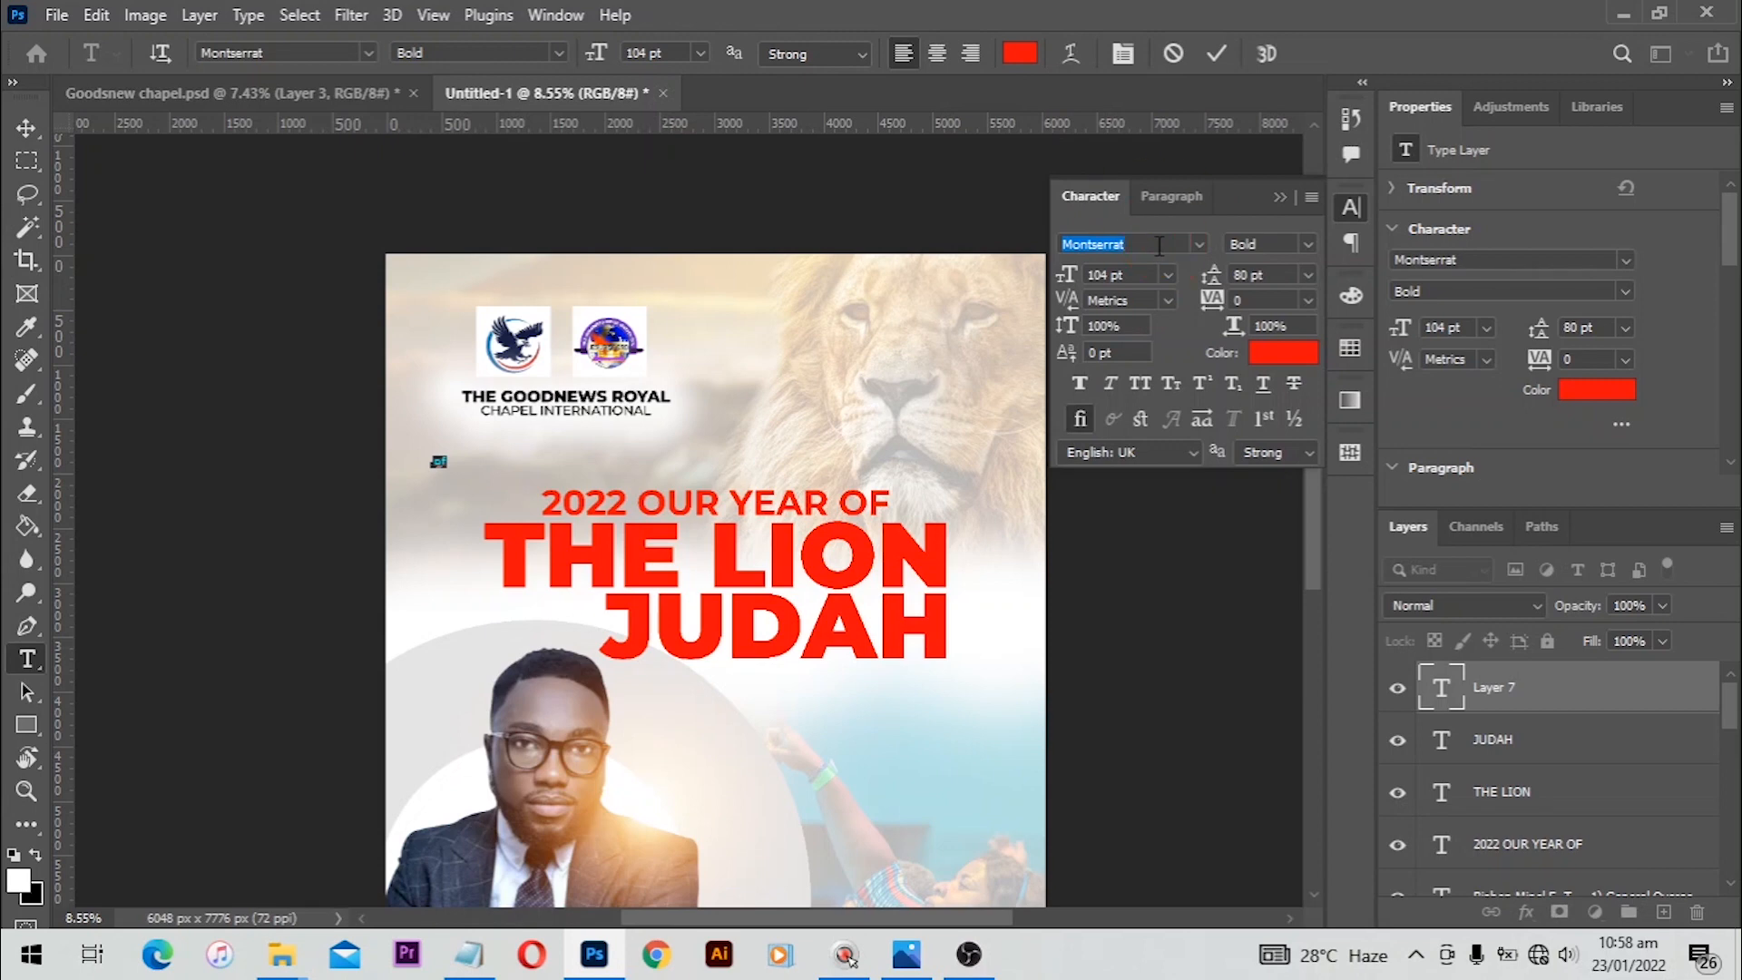
type("b")
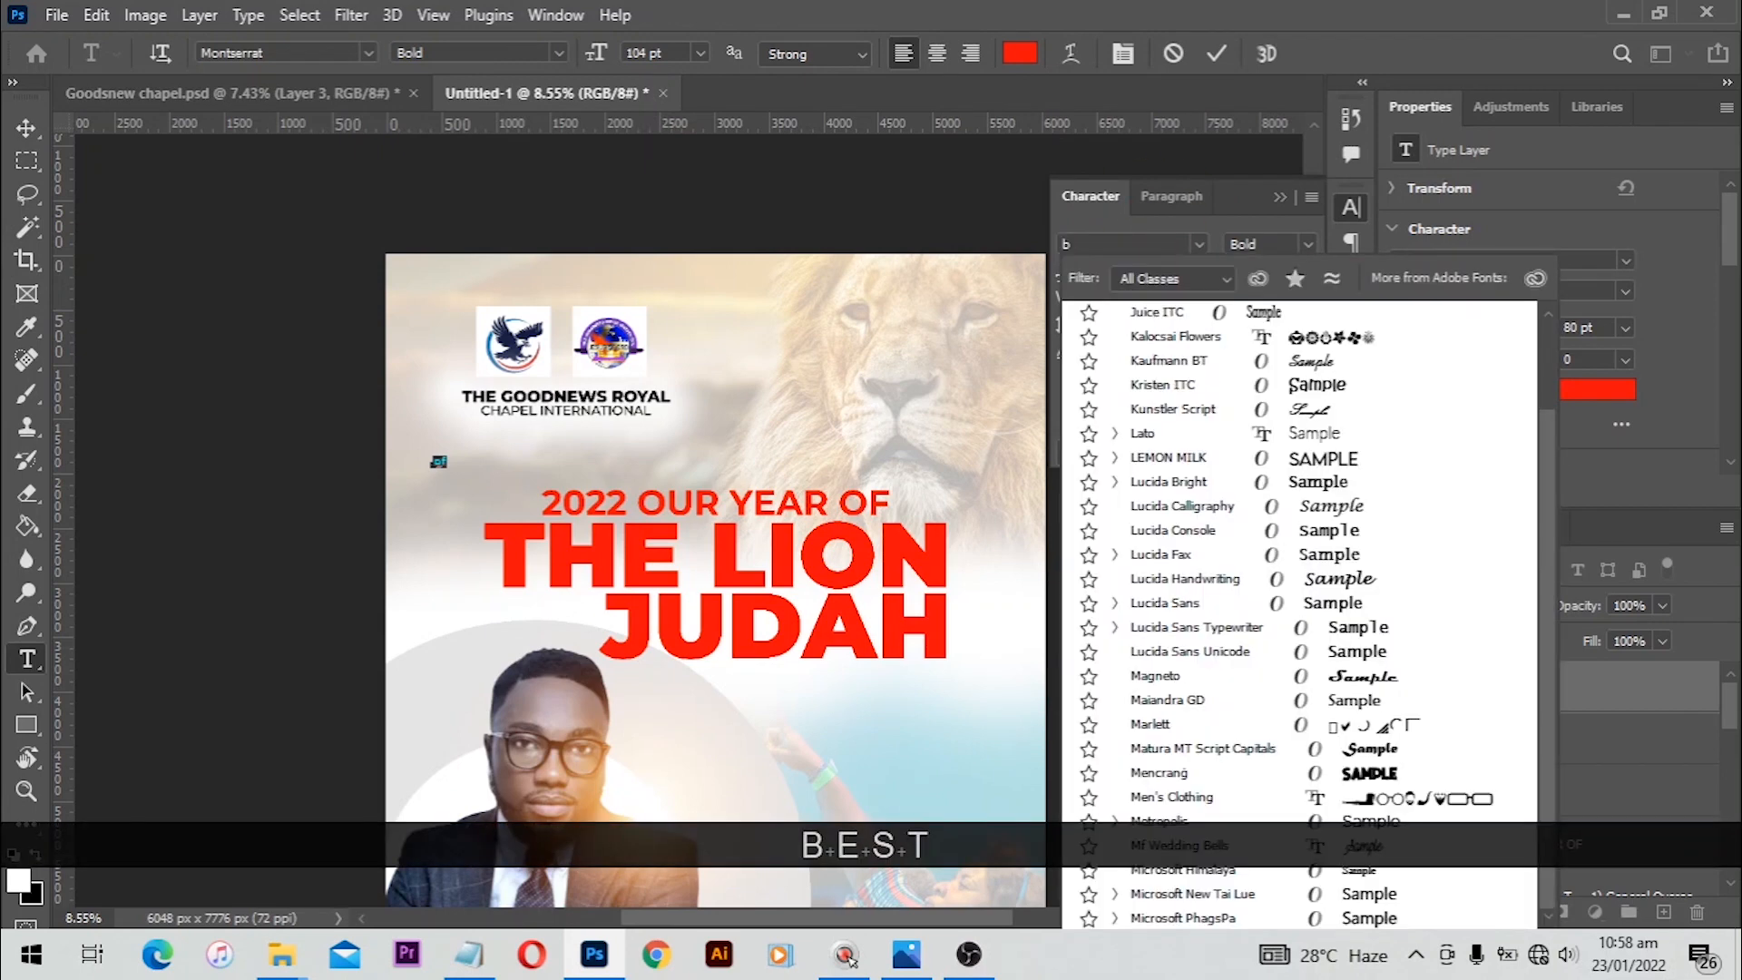
type("est")
key("Return")
left_click_drag(1158, 277, 1181, 277)
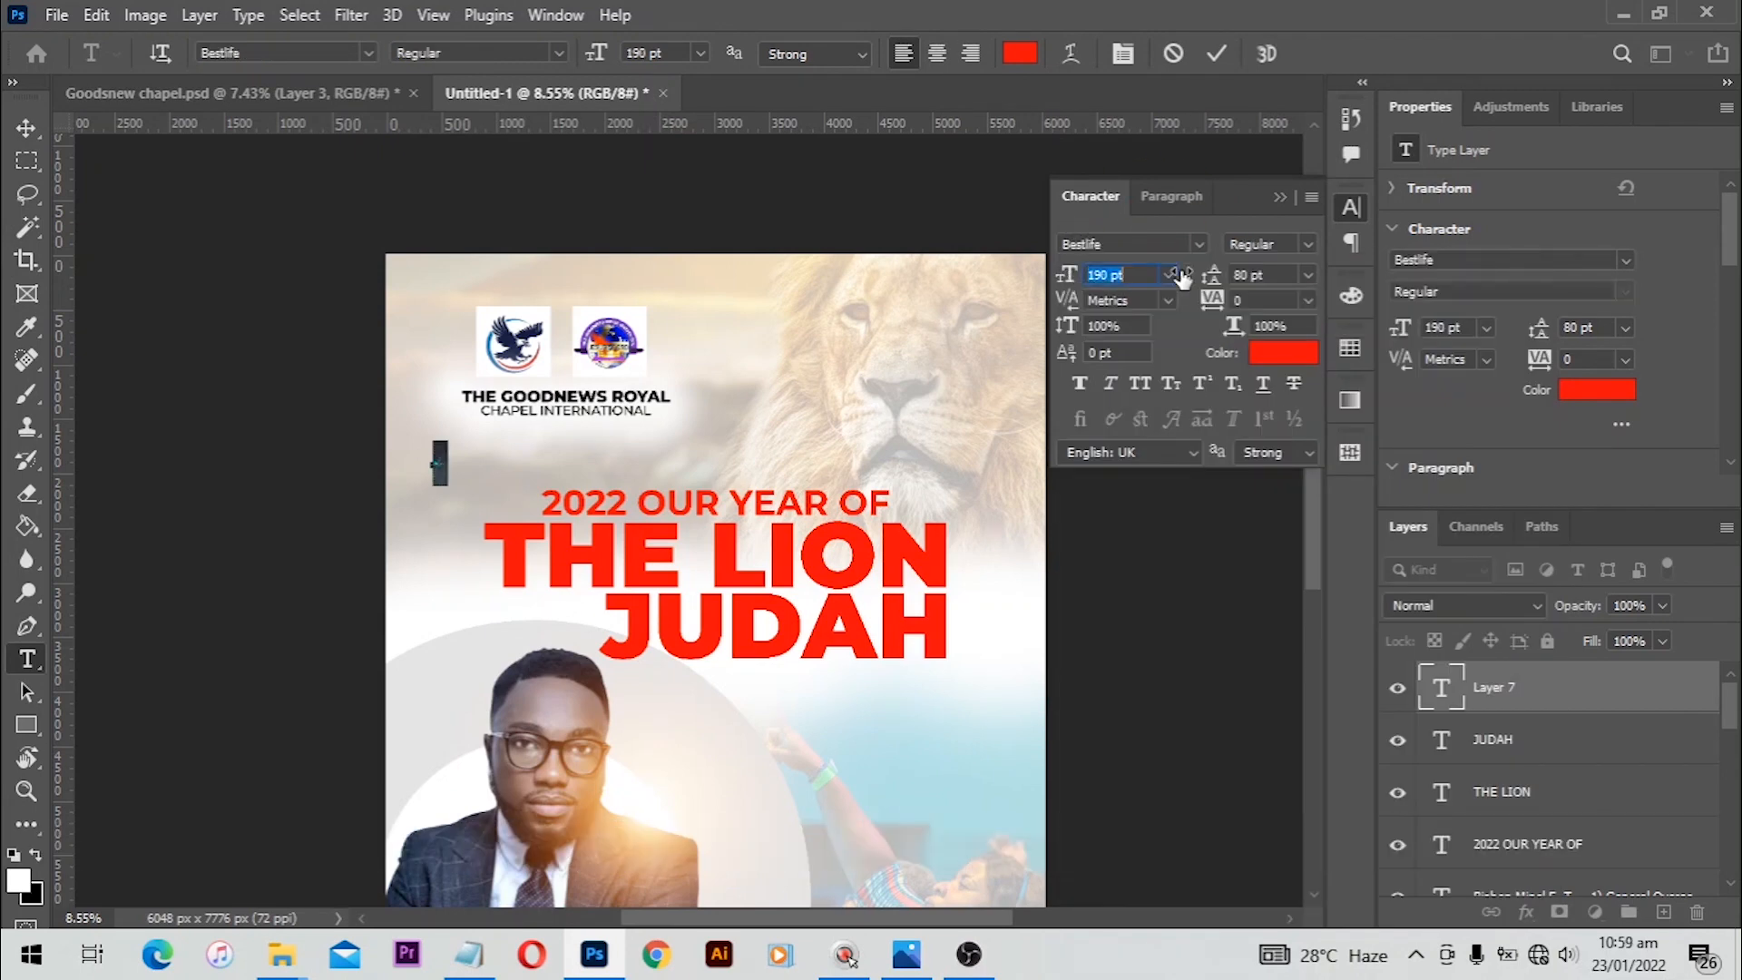
Step: Move the 'of' text to the left of THE LION and scale it up so it spans the heading lines
key("v")
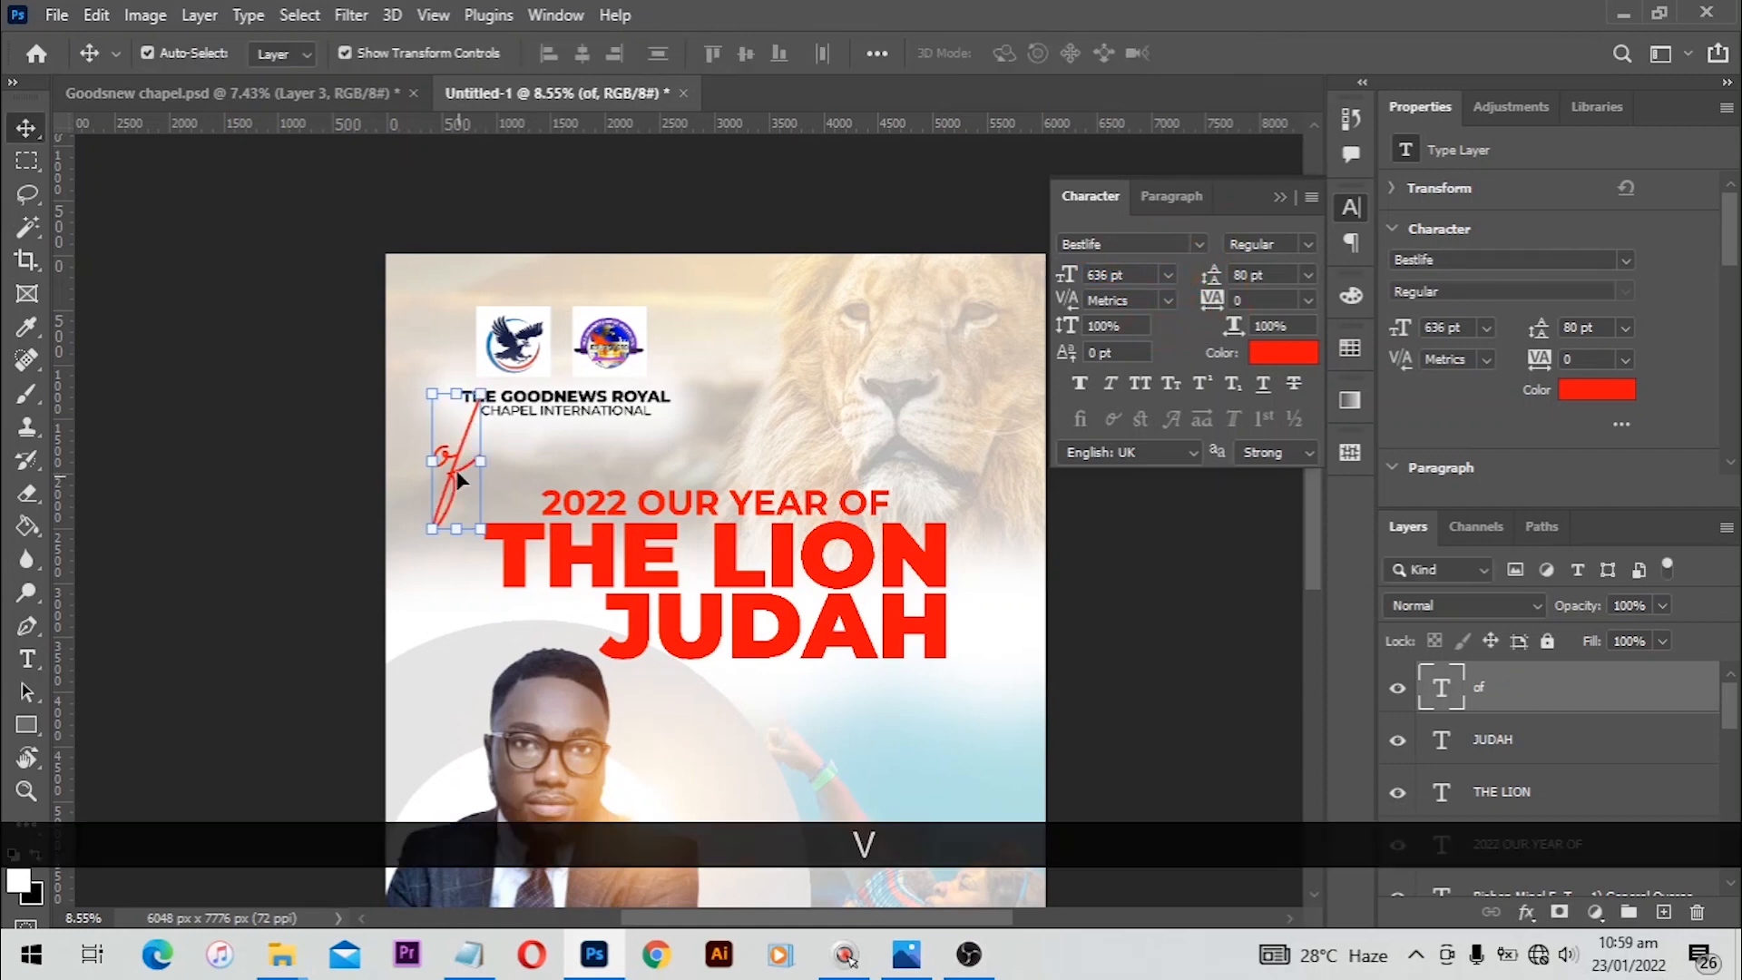
left_click_drag(454, 461, 497, 600)
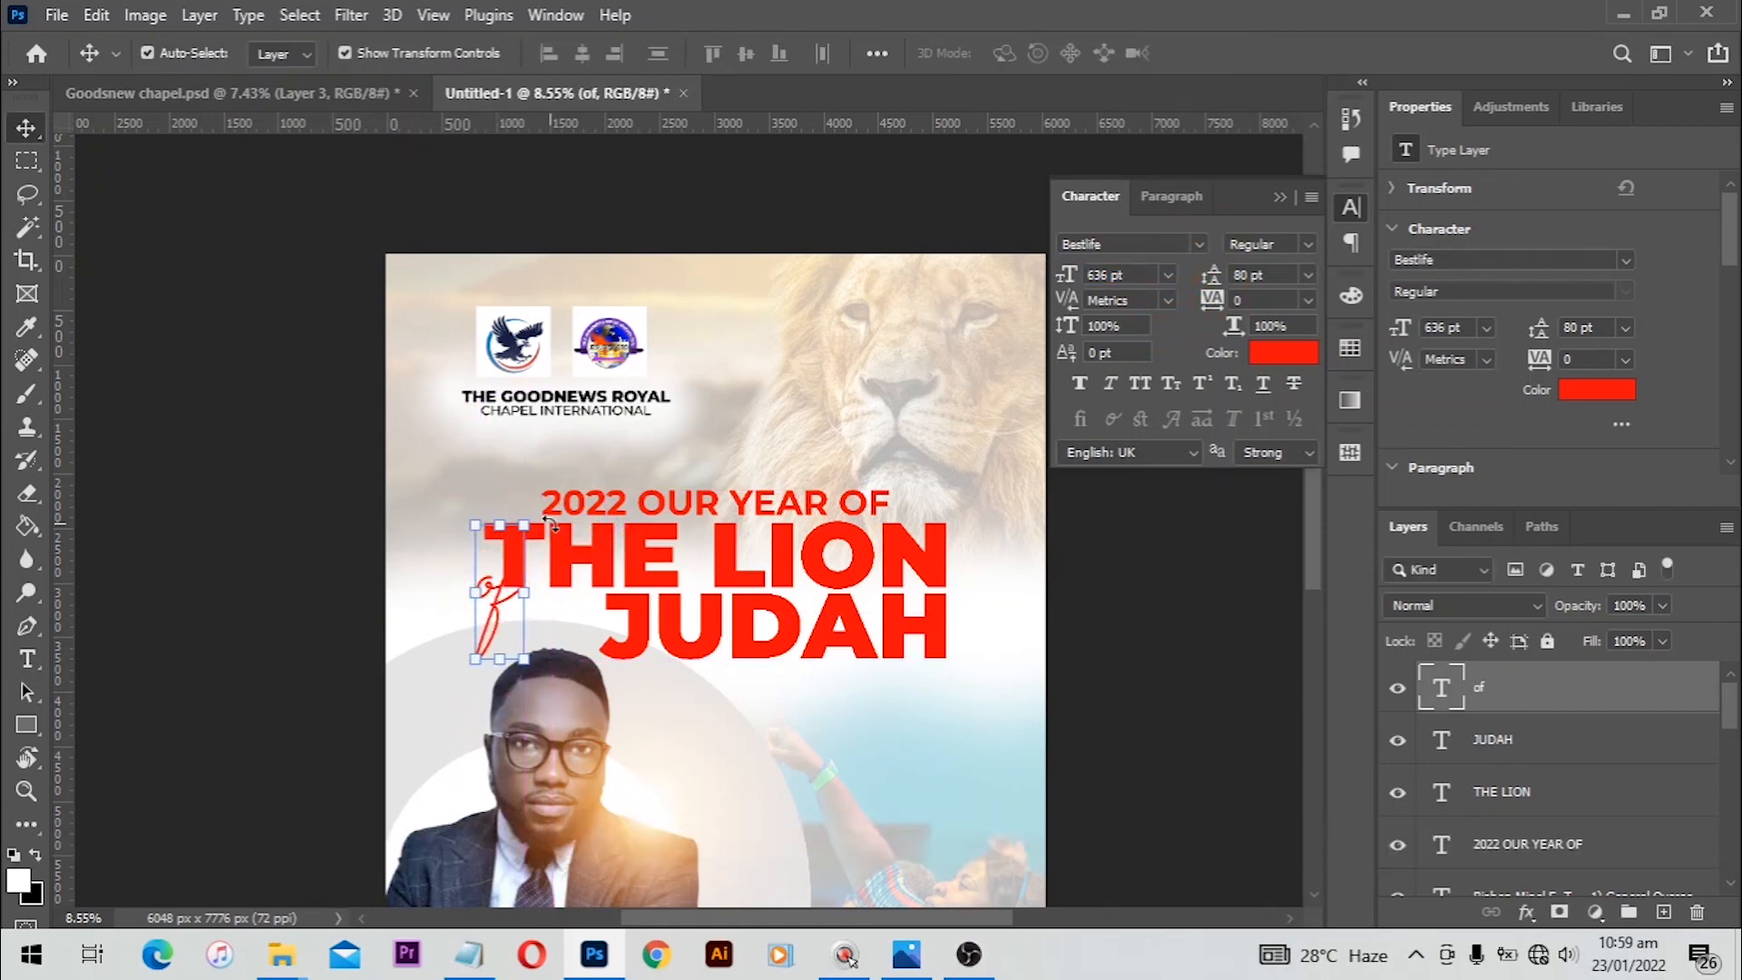
key("ctrl+t")
left_click_drag(539, 526, 543, 470)
left_click_drag(471, 634, 471, 622)
key("Return")
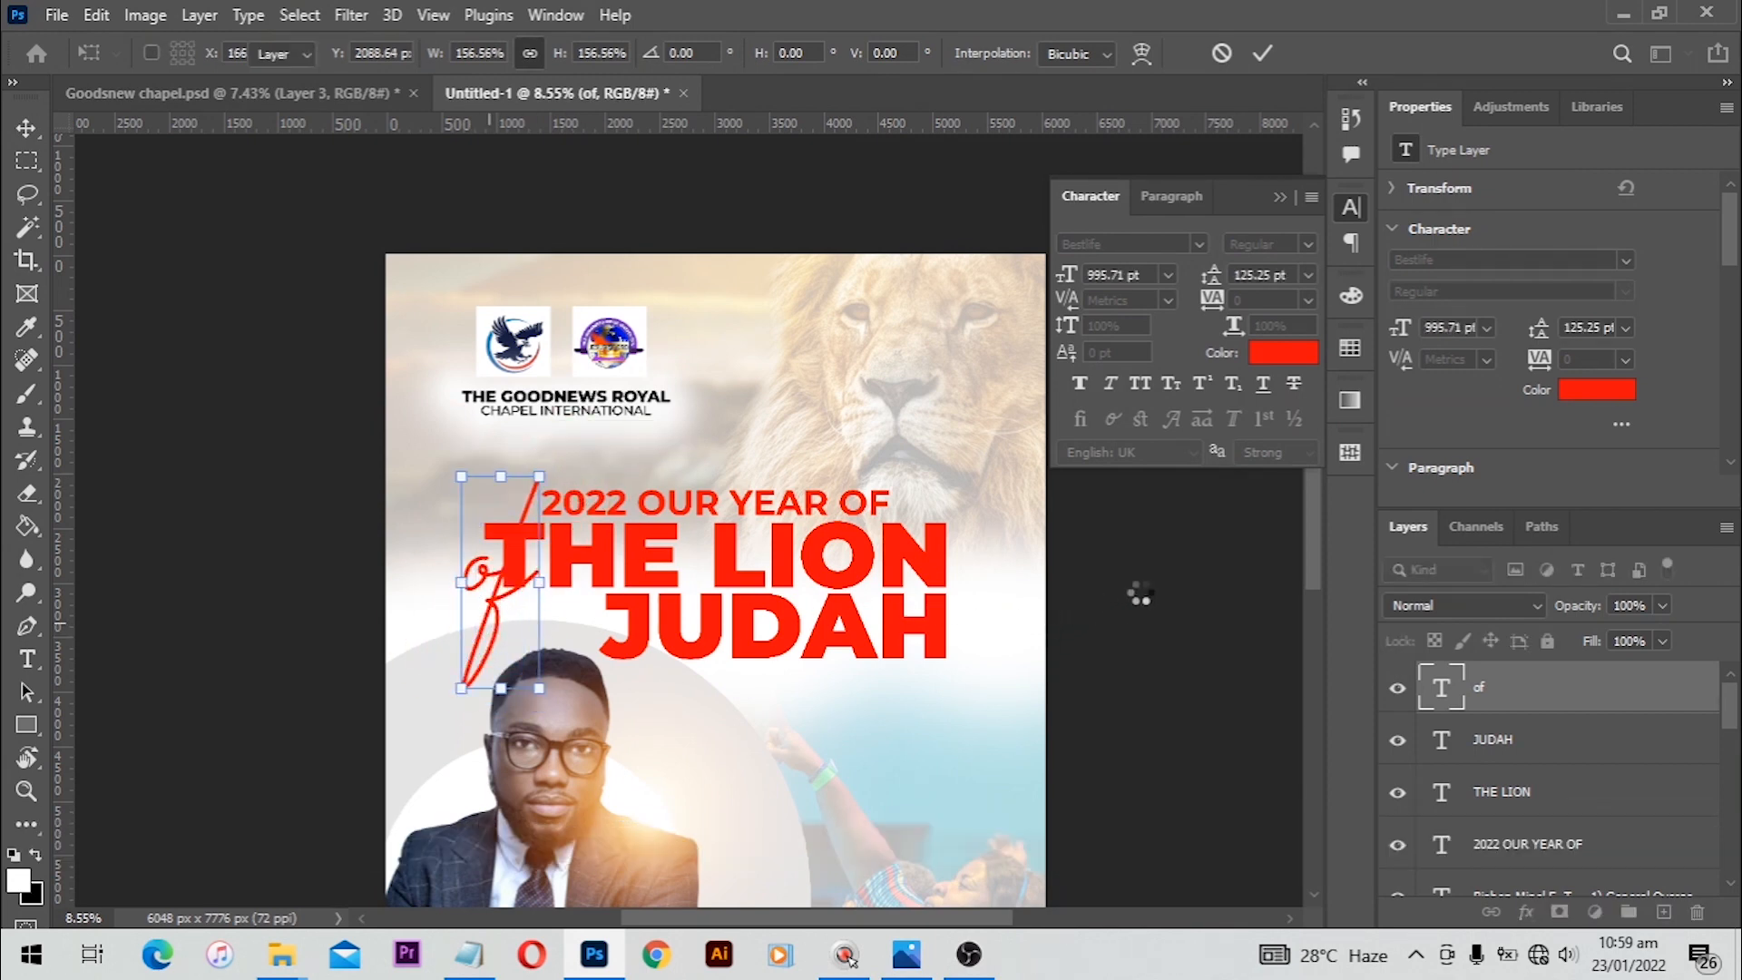
left_click(1139, 594)
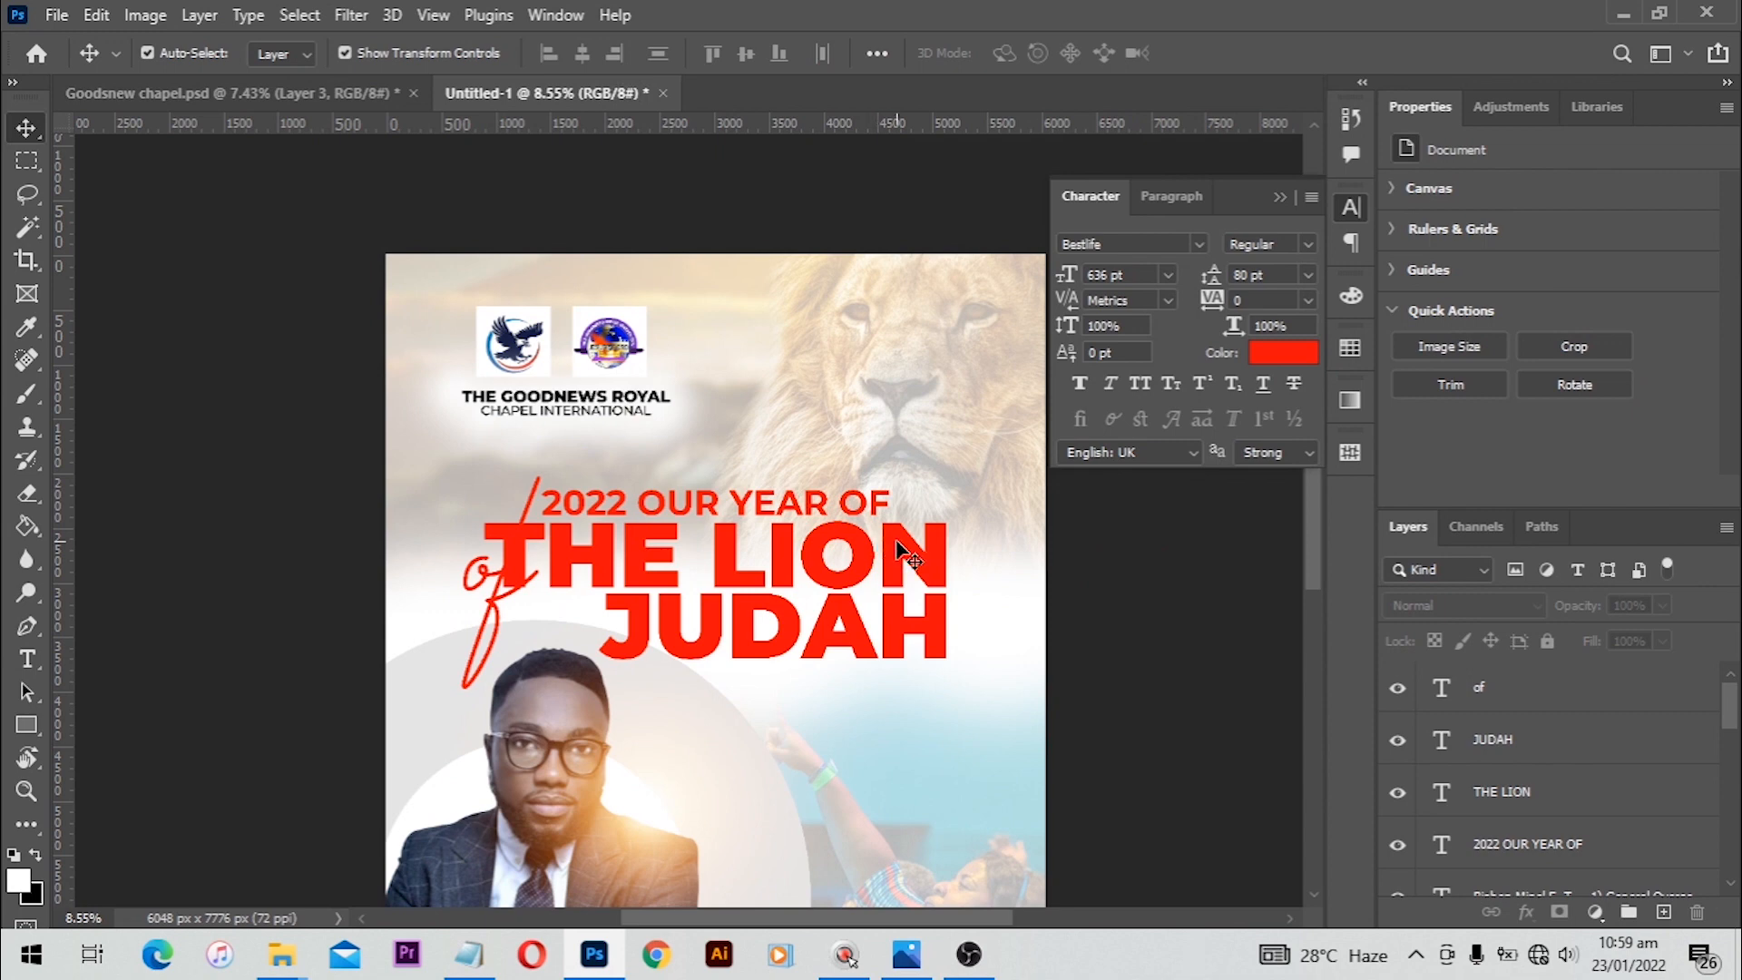
Step: Select THE LION and JUDAH text layers and group them together
left_click(898, 549)
left_click(898, 635, "shift")
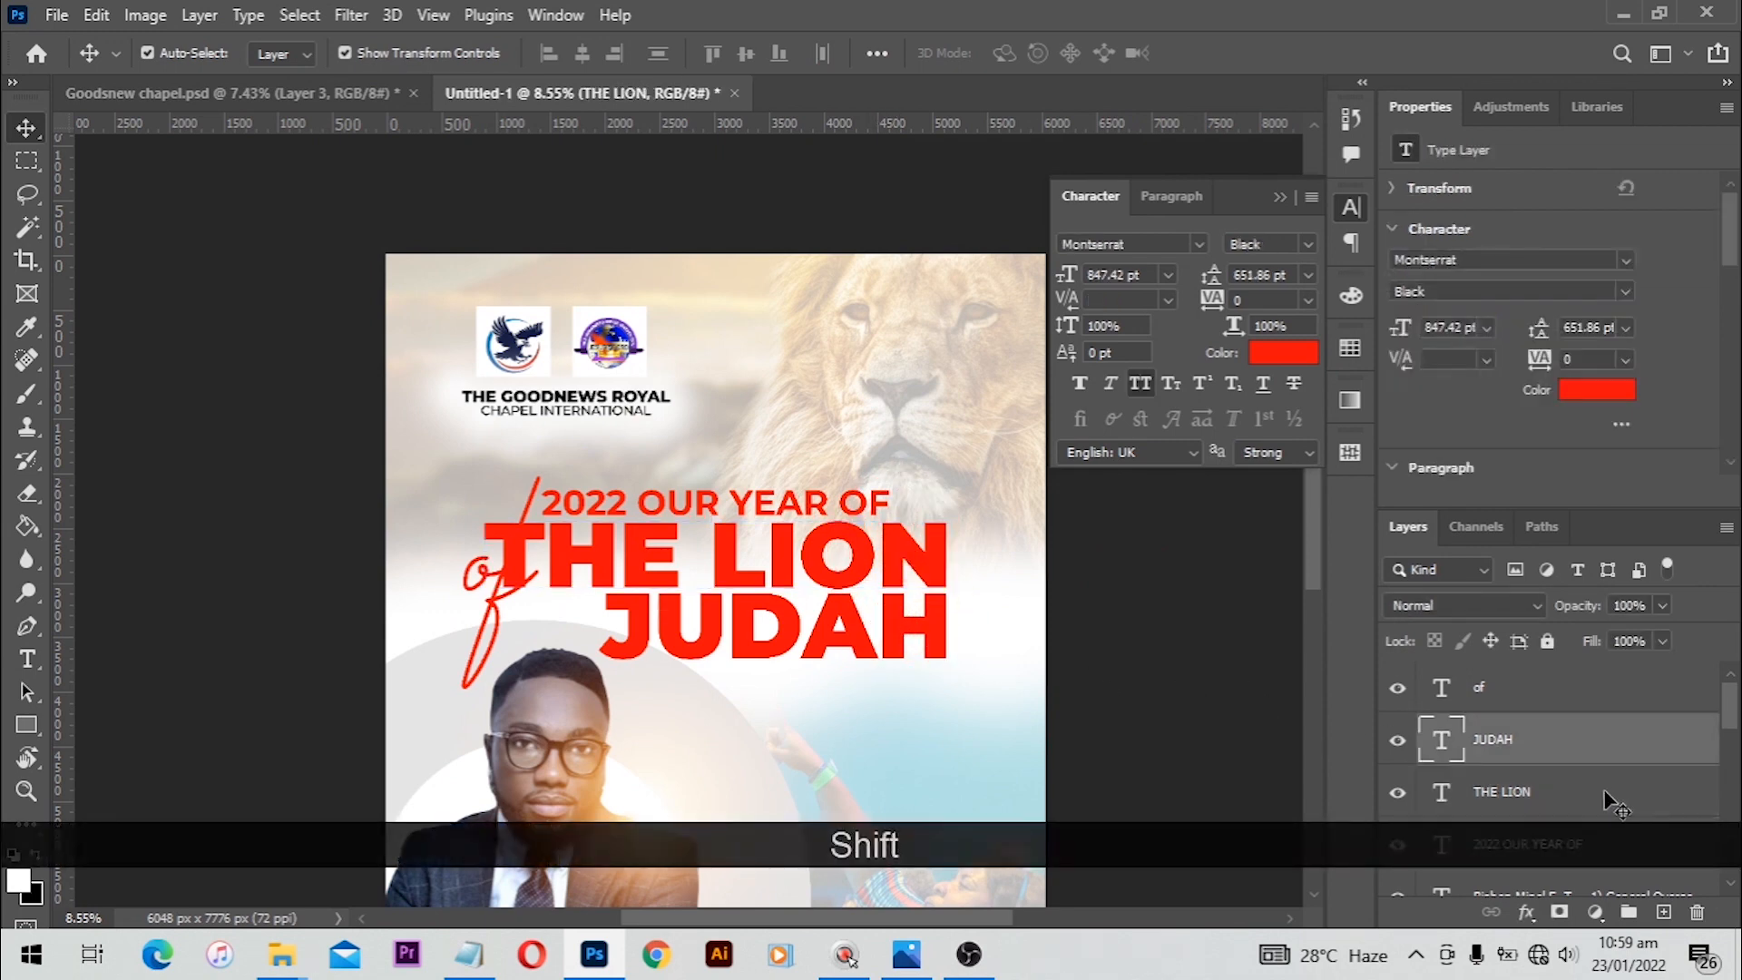
left_click(822, 568, "shift")
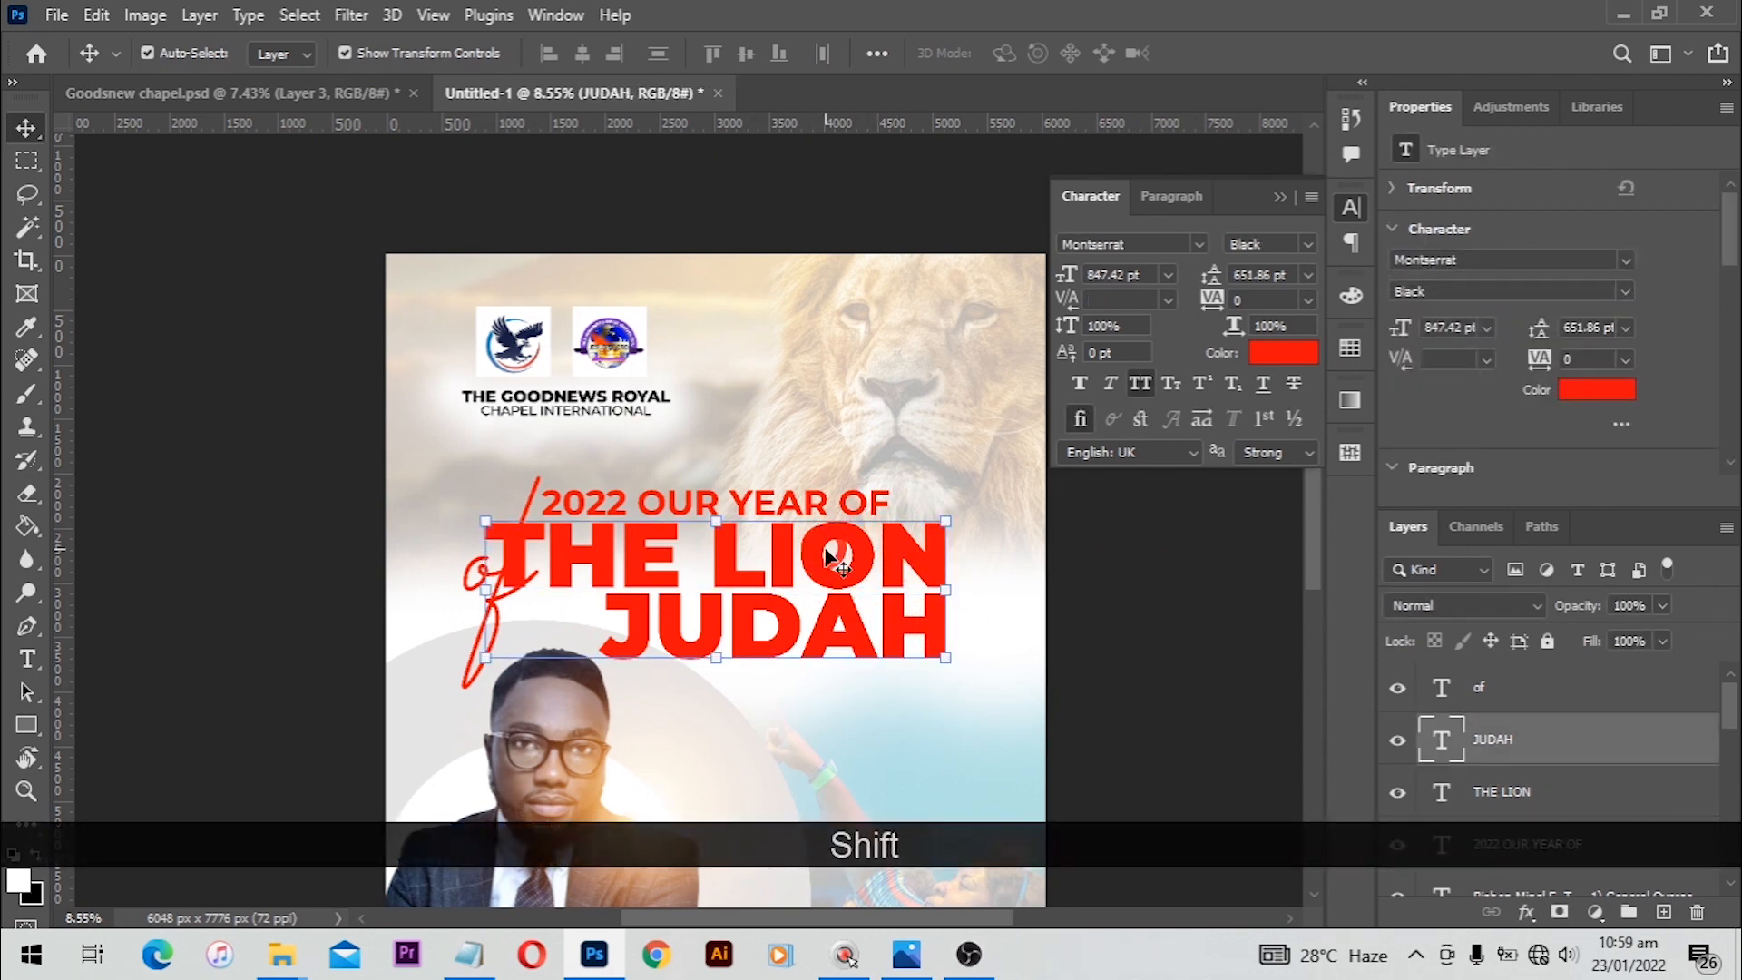
key("ctrl+shift+g")
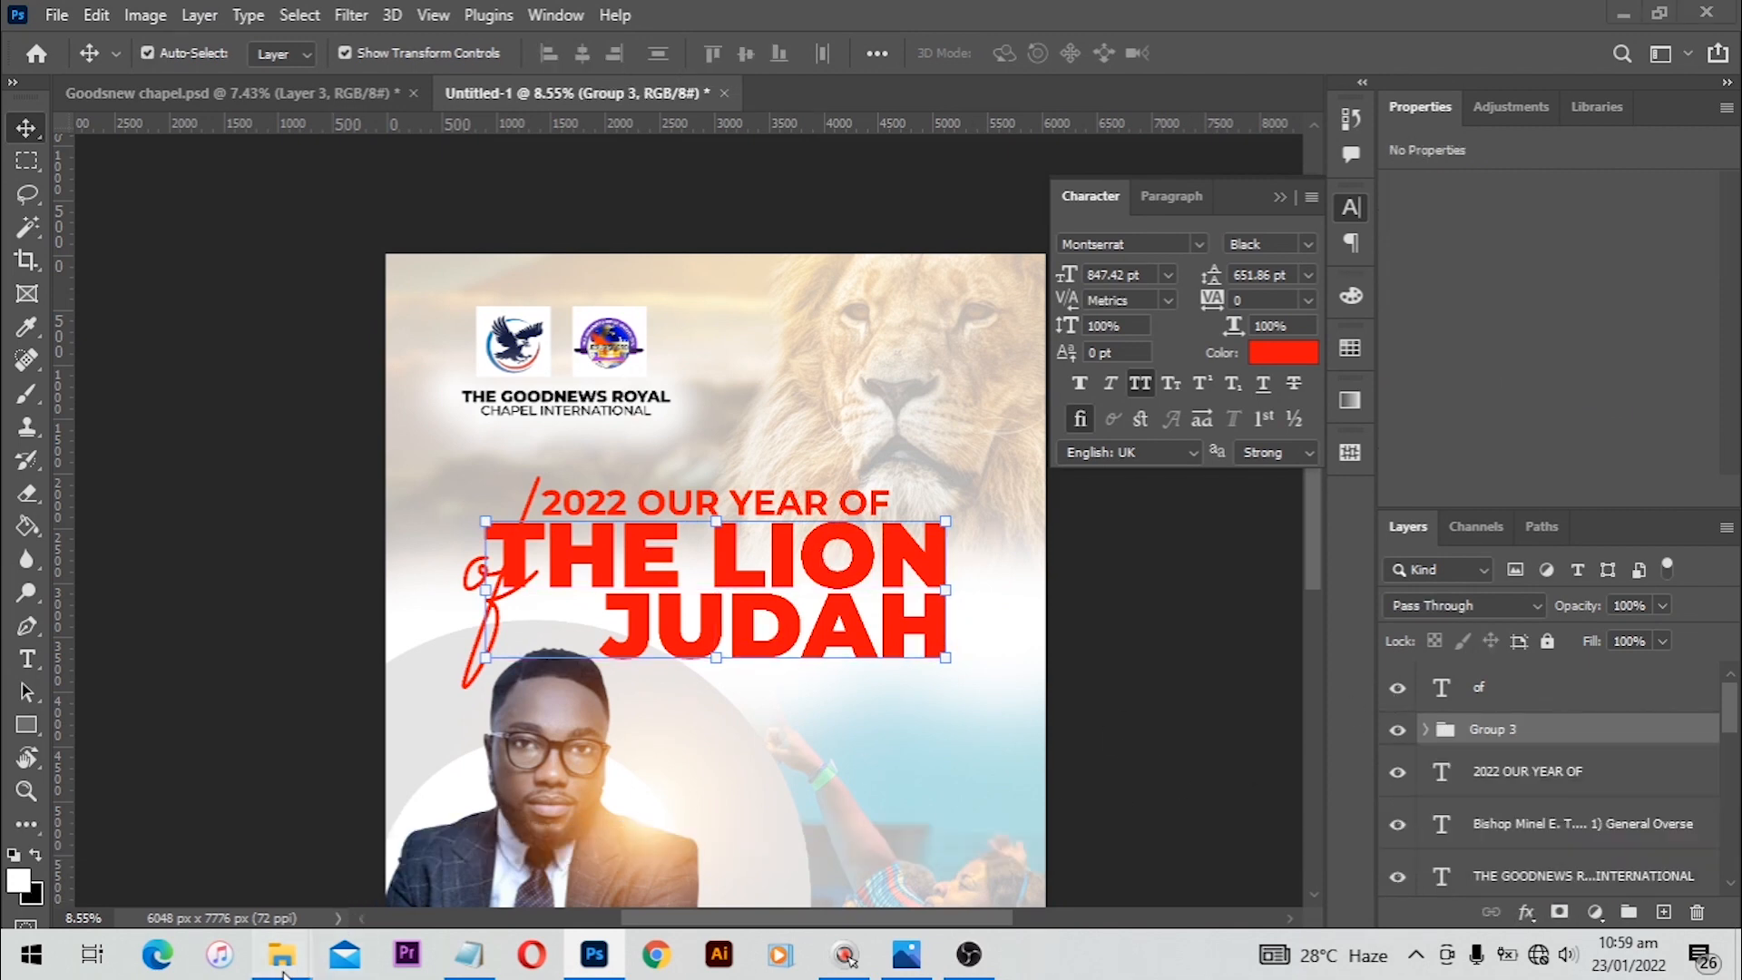
Step: Drag the gold texture image from the project folder into the flyer and scale it to cover the heading
mouse_move(281, 955)
left_click(136, 825)
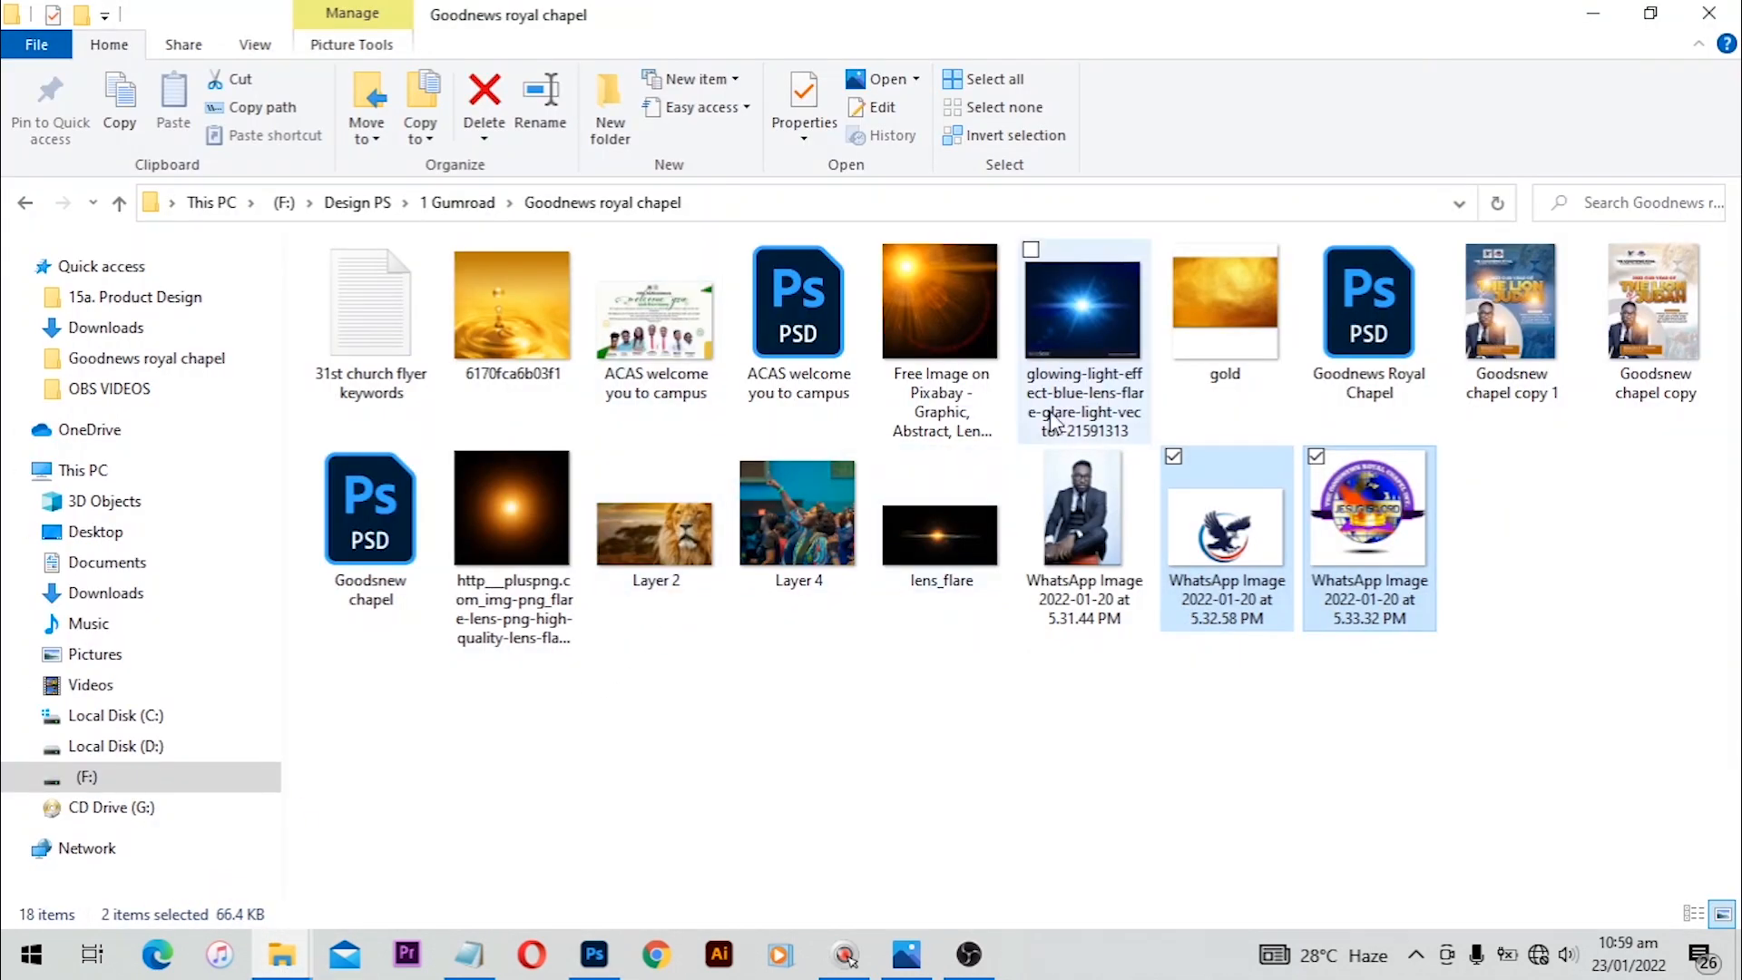
left_click_drag(1224, 310, 639, 685)
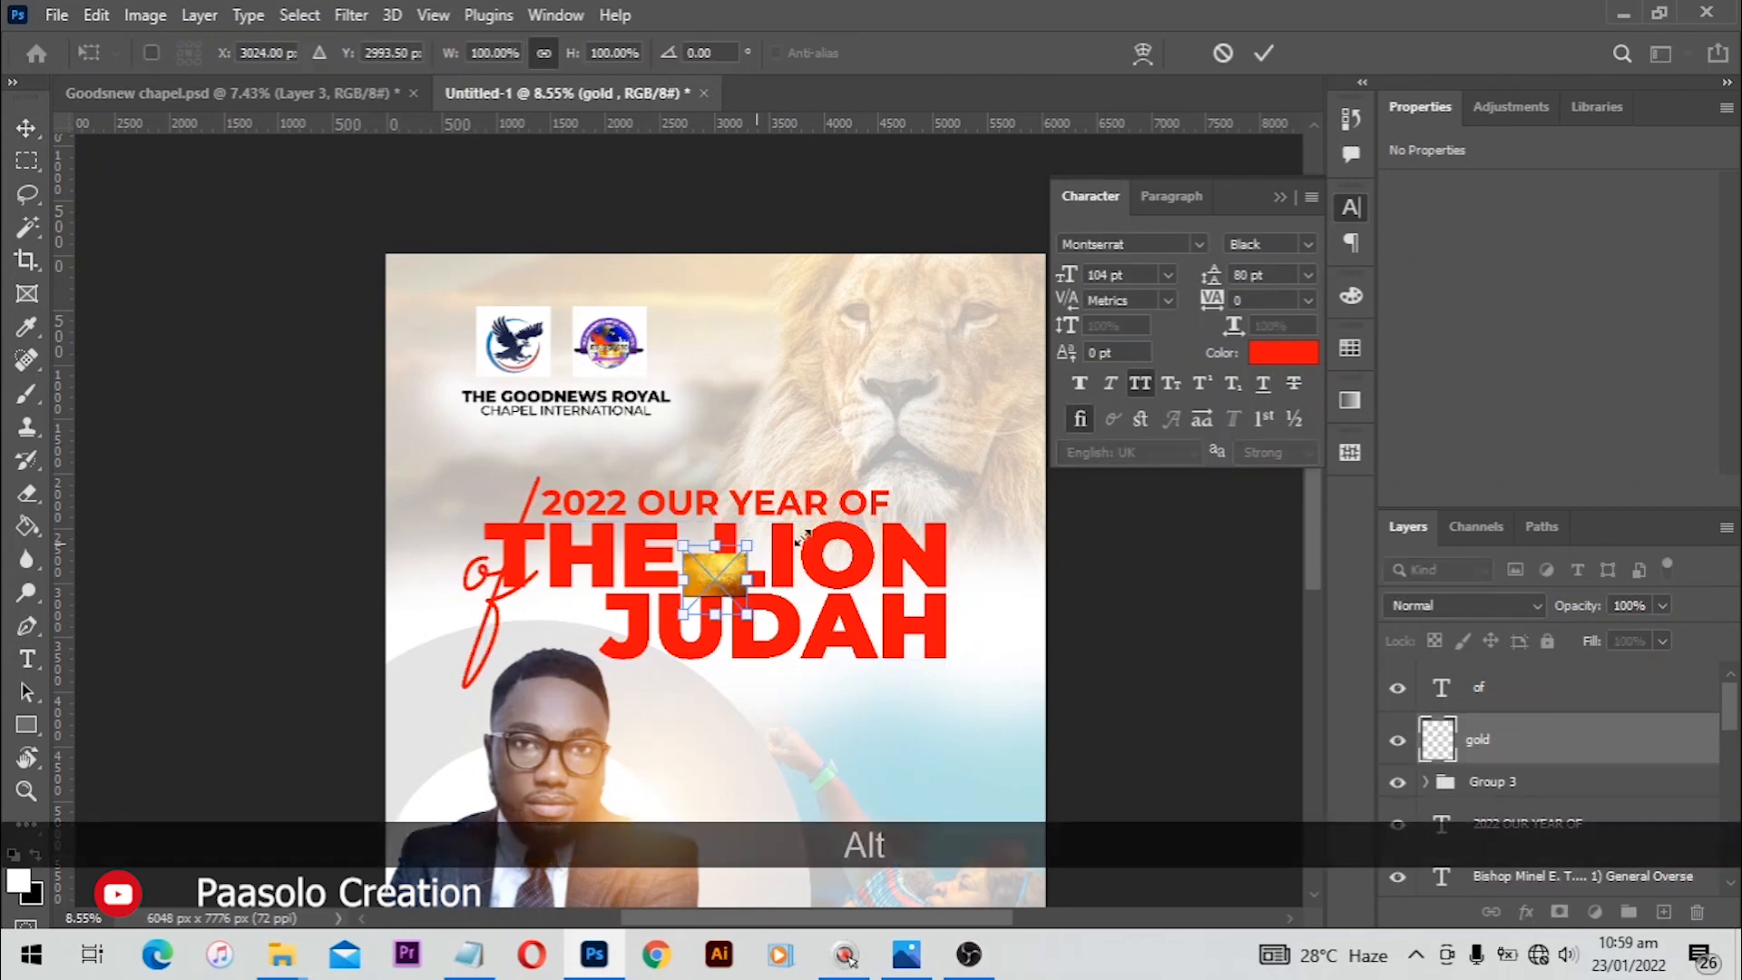
left_click_drag(745, 544, 1220, 516)
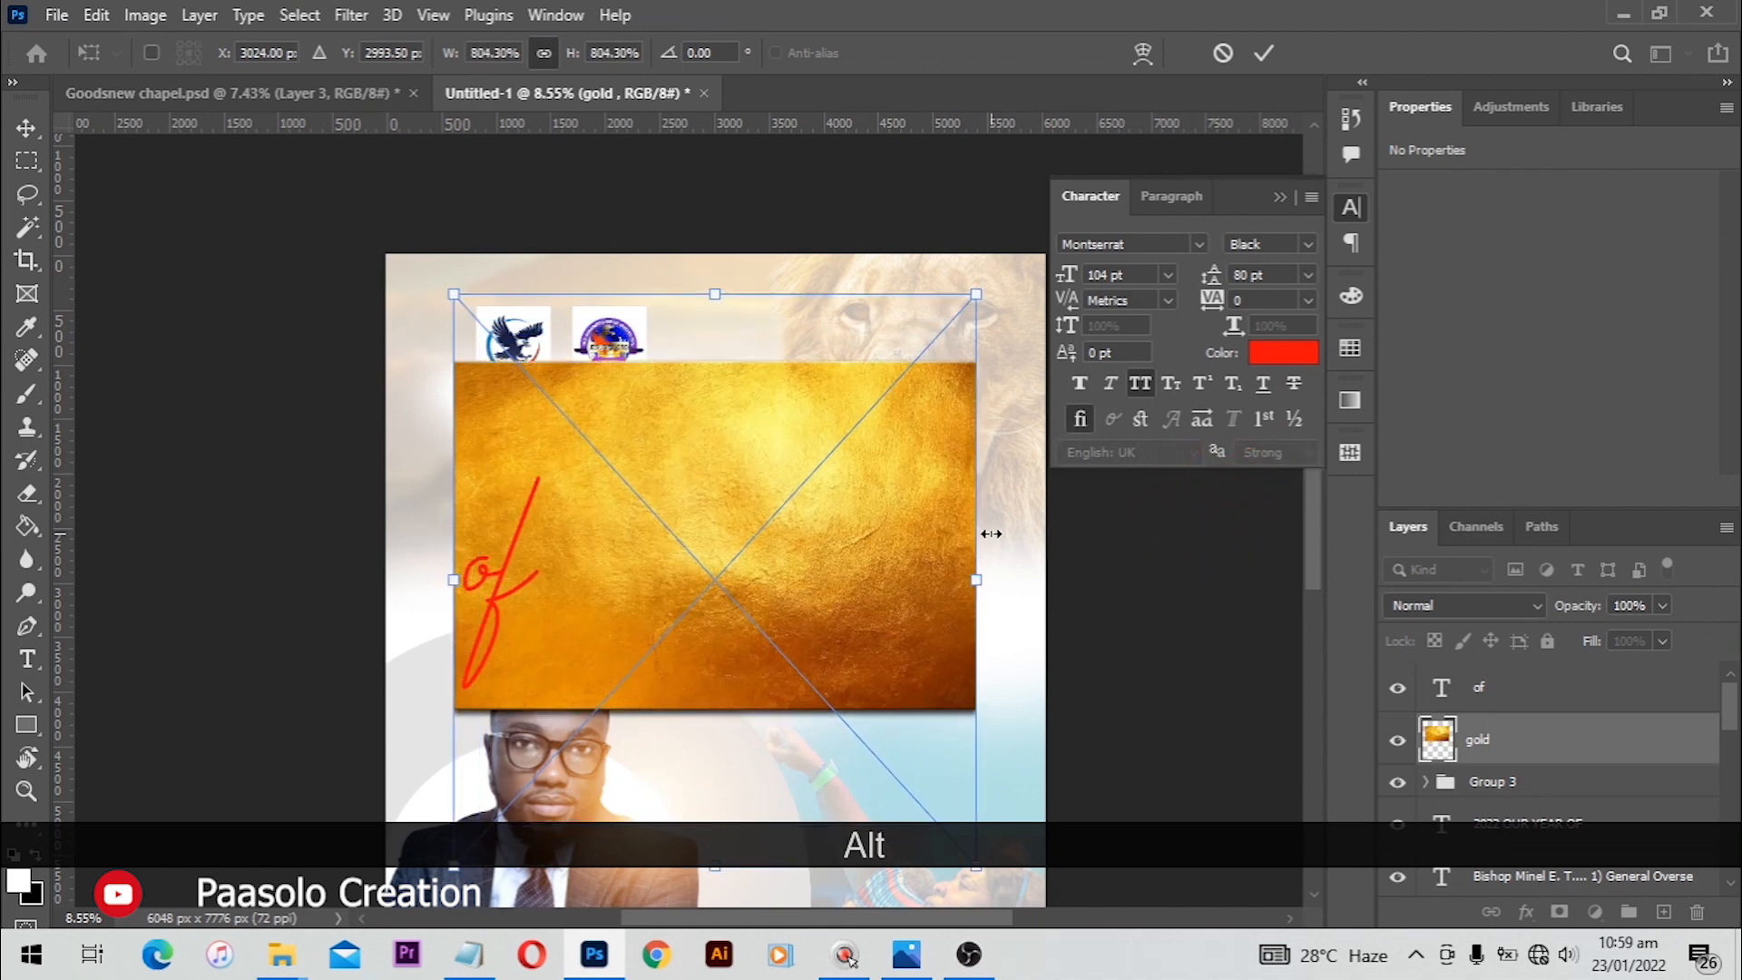
key("Return")
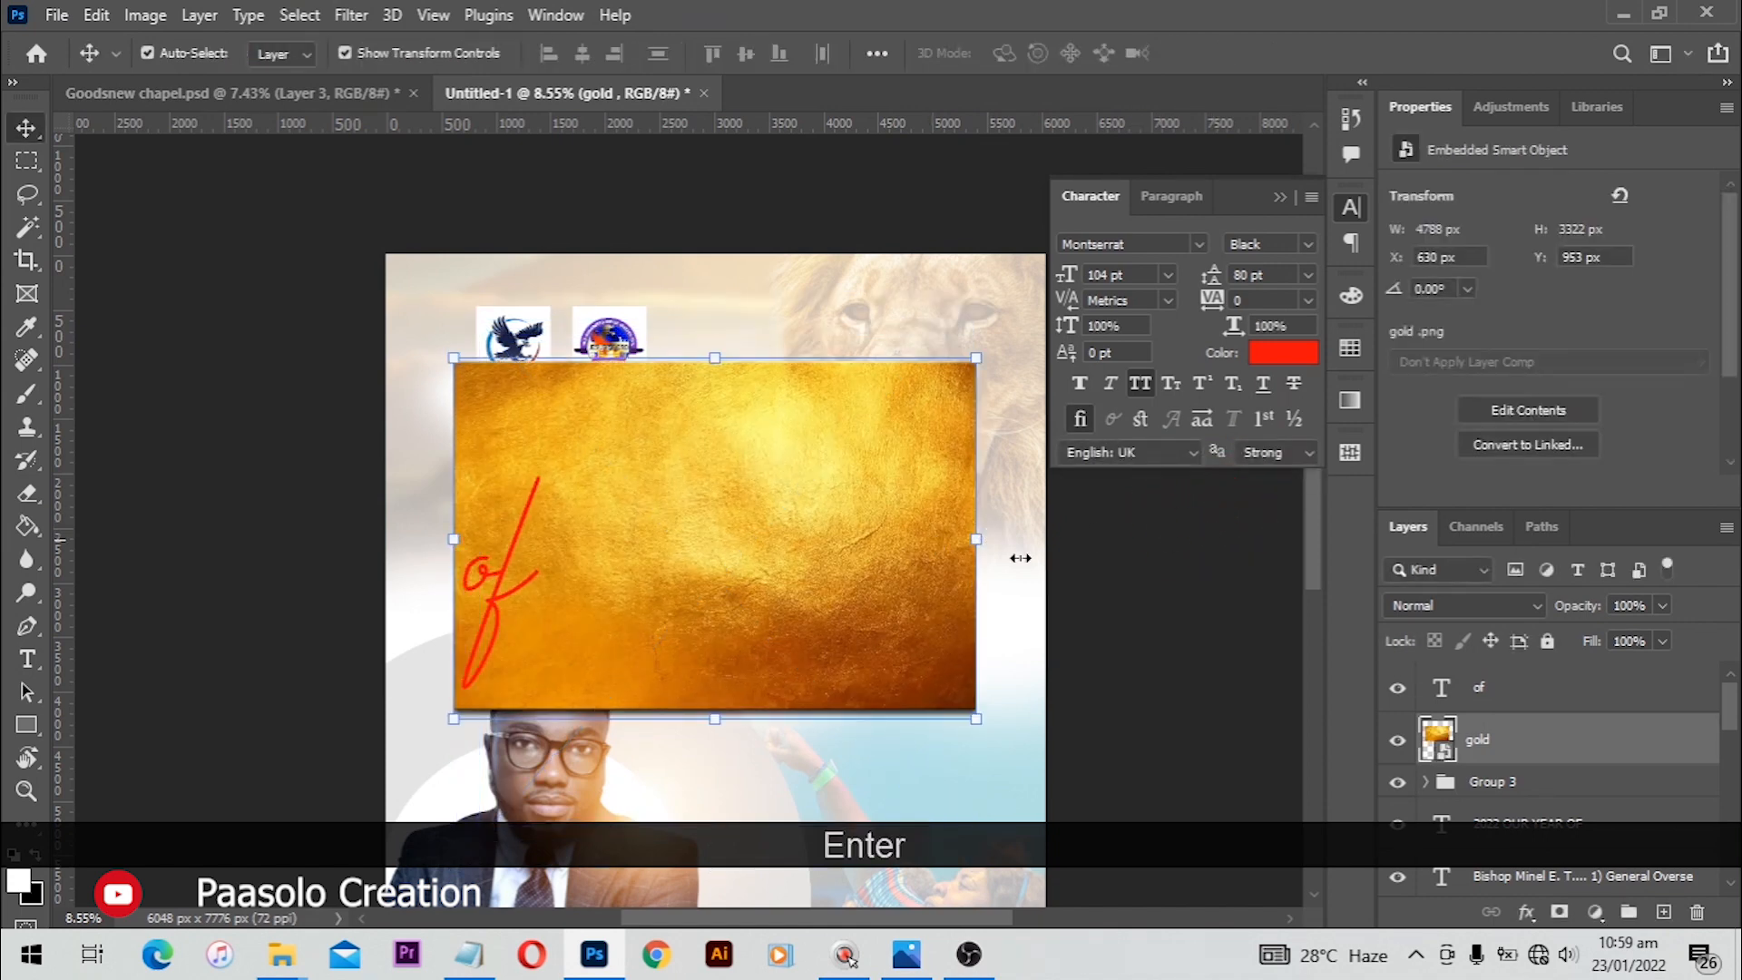
Step: Clip the gold texture layer to the heading group so it fills the lettering
left_click(1488, 782)
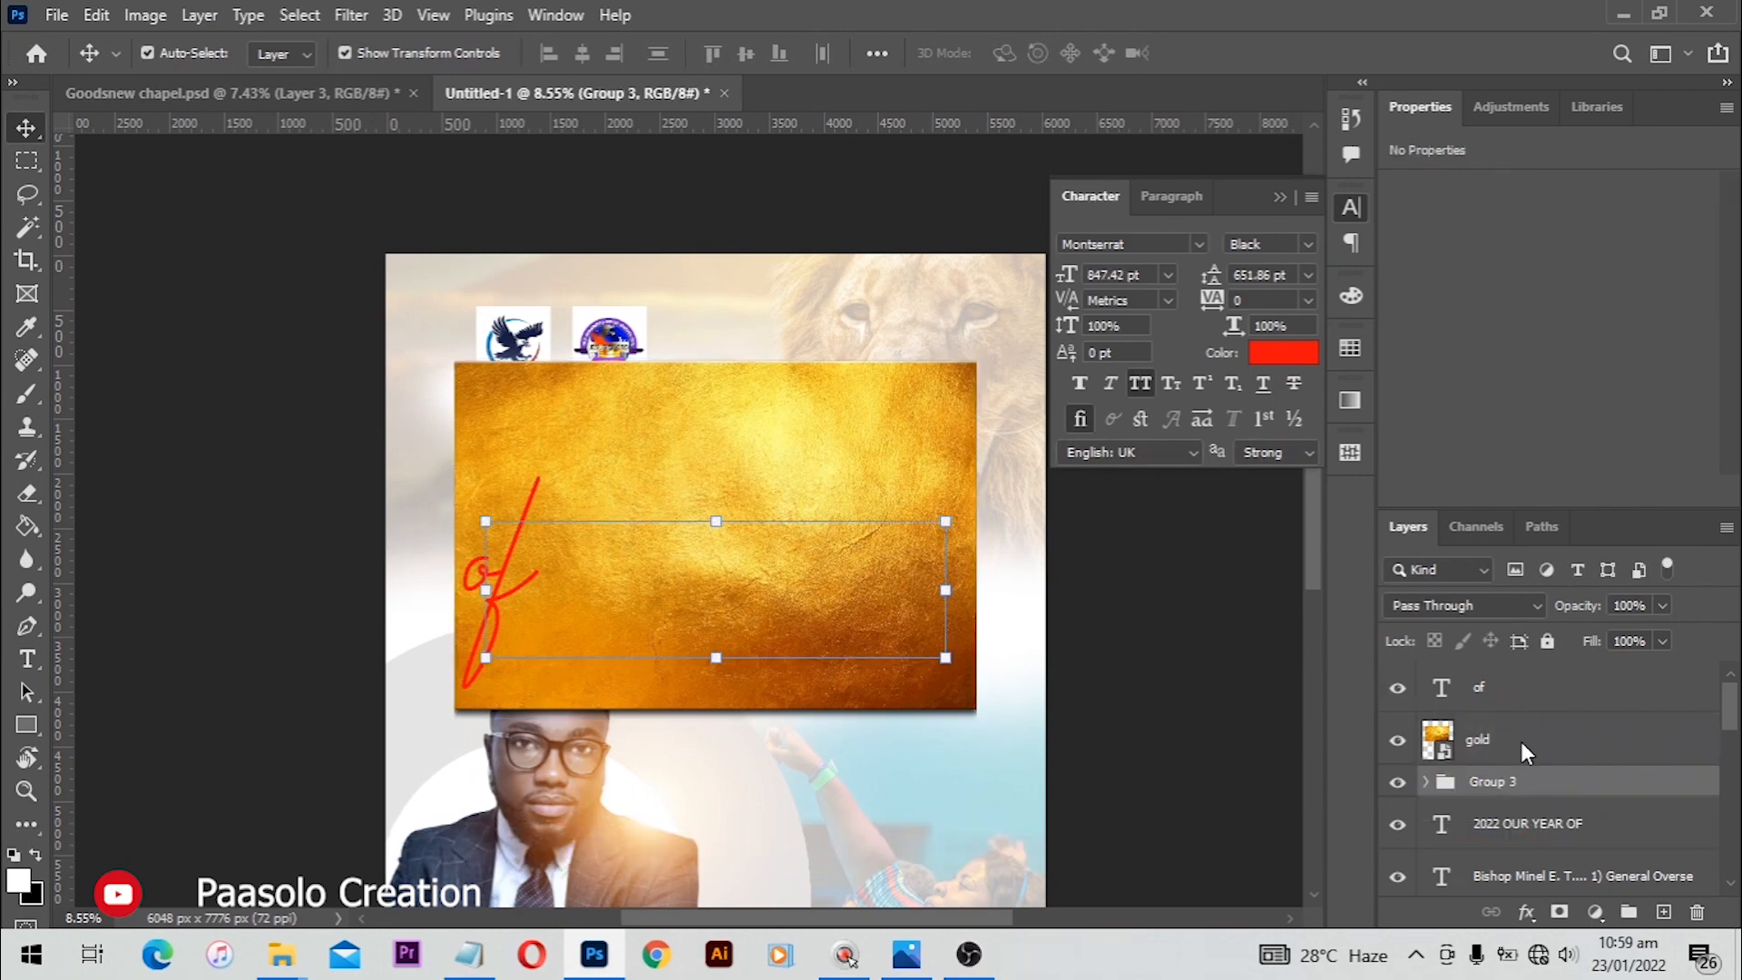
right_click(1520, 742)
left_click(1261, 633)
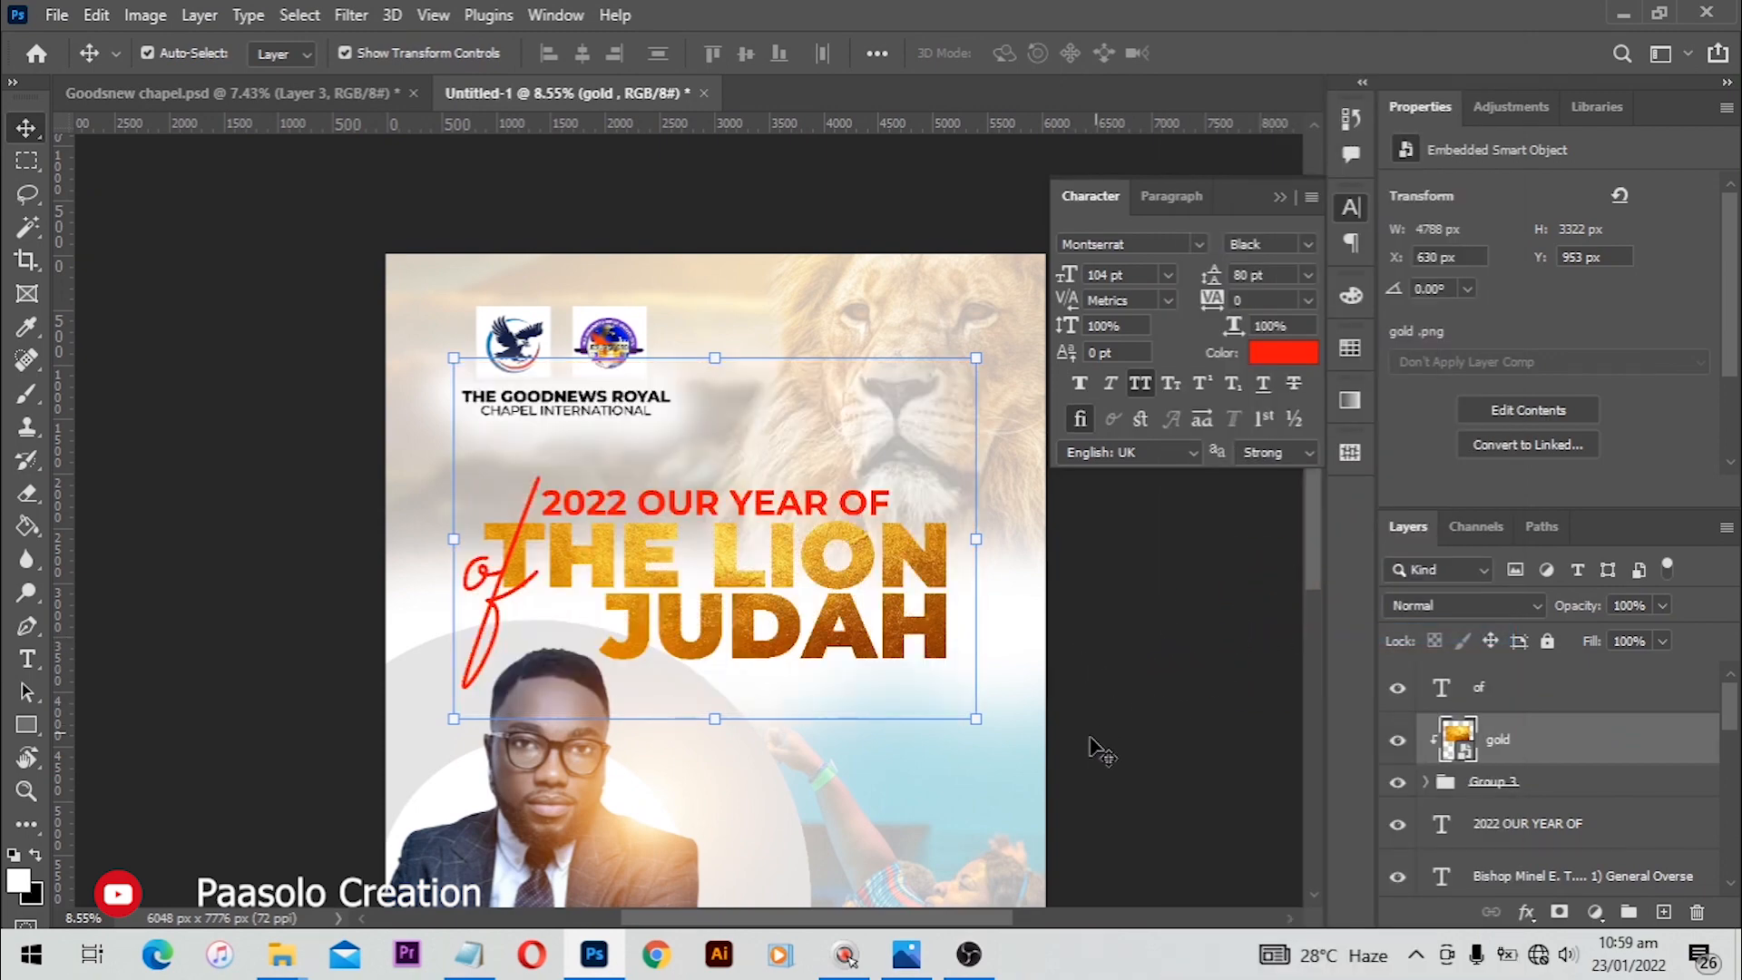
Step: Nudge the gold texture slightly downward within the heading
key("space")
left_click_drag(791, 615, 772, 515)
key("ctrl")
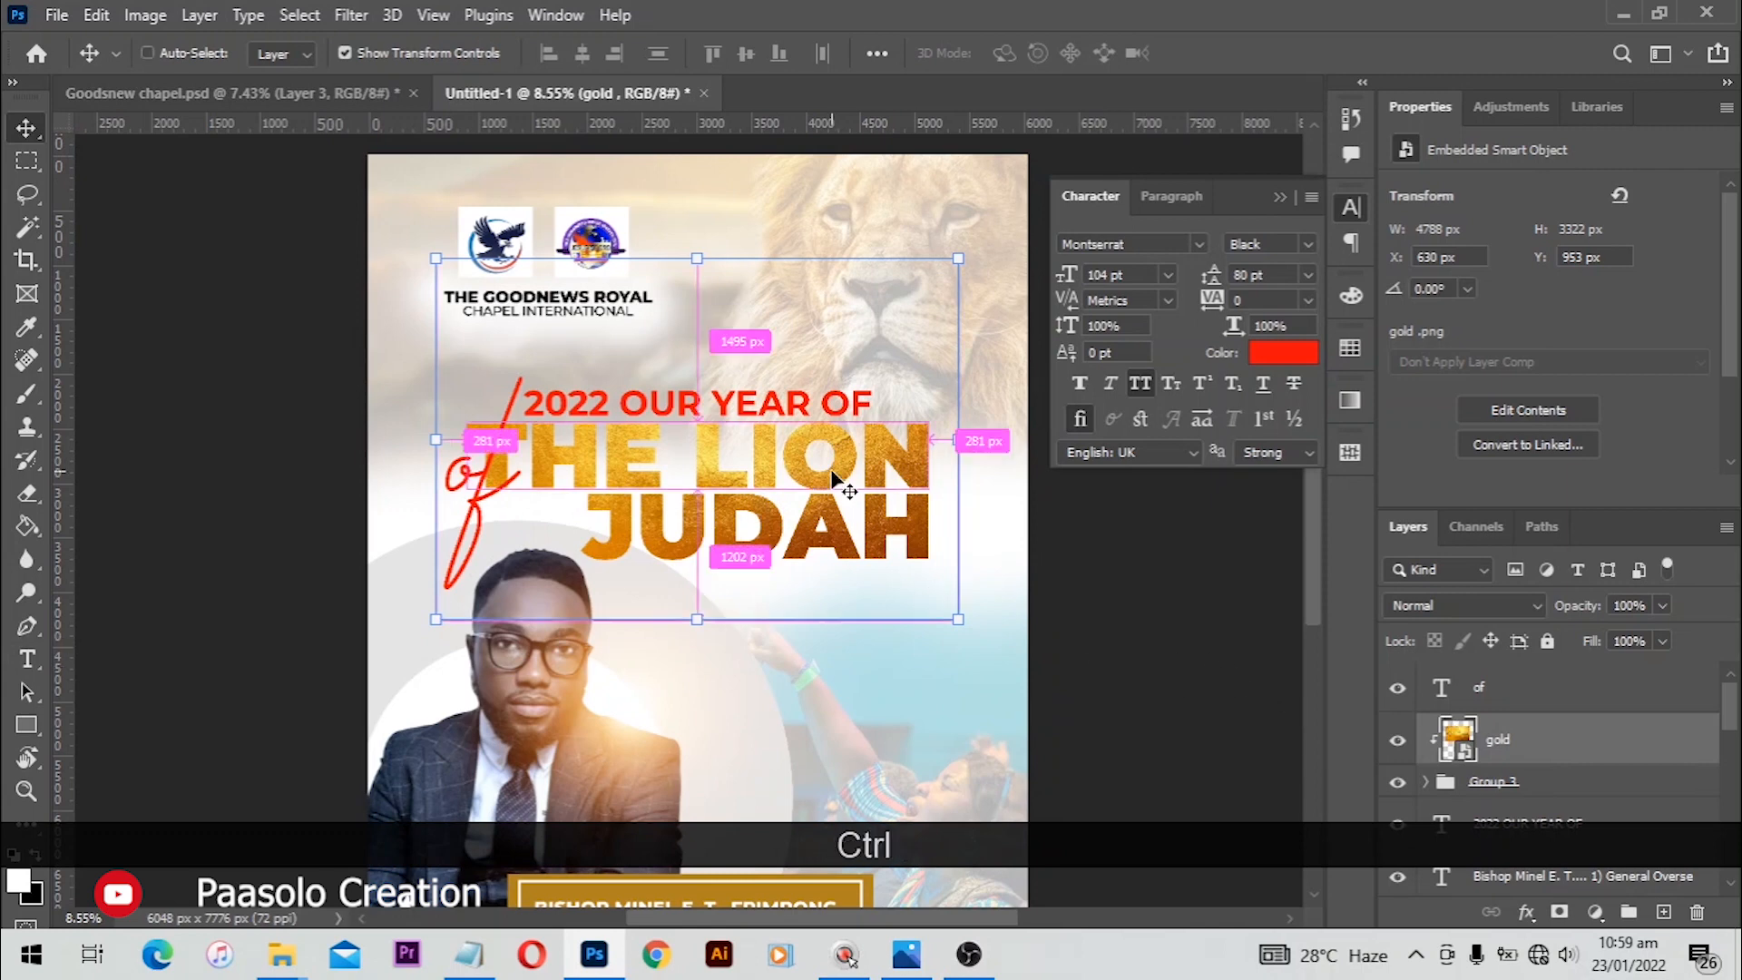
left_click_drag(785, 480, 785, 493)
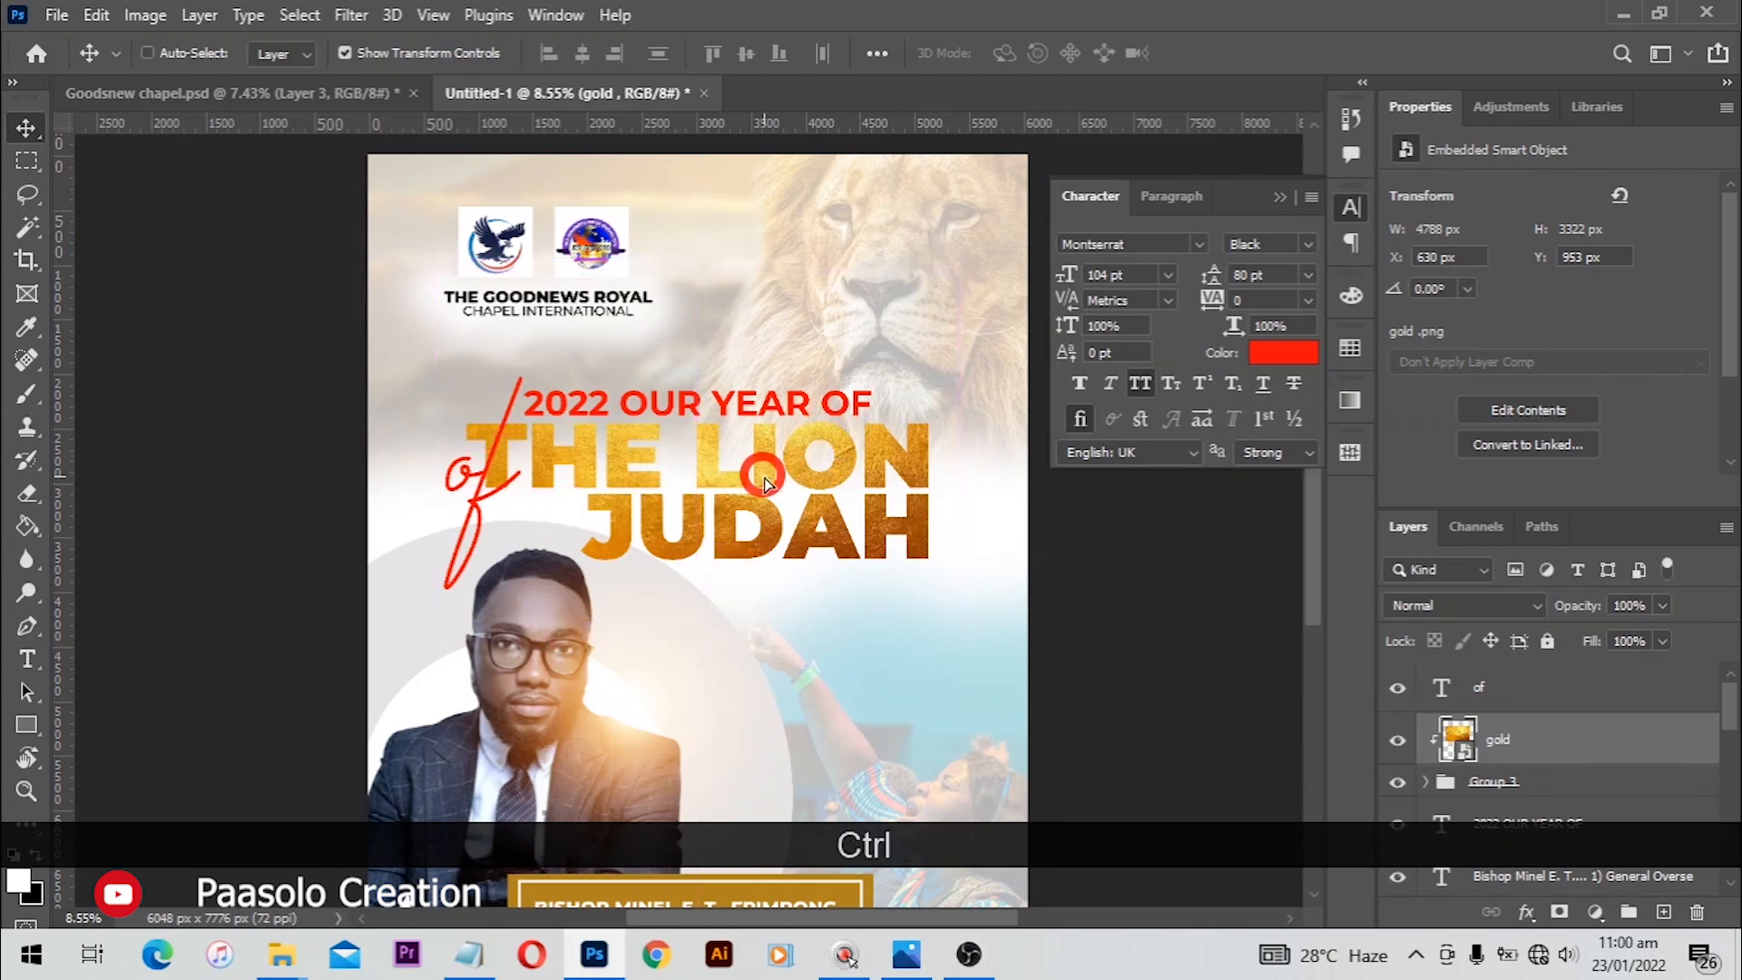
Step: Add a drop shadow to the heading group with 100% opacity and 11% spread
left_click(1528, 791)
left_click(1526, 913)
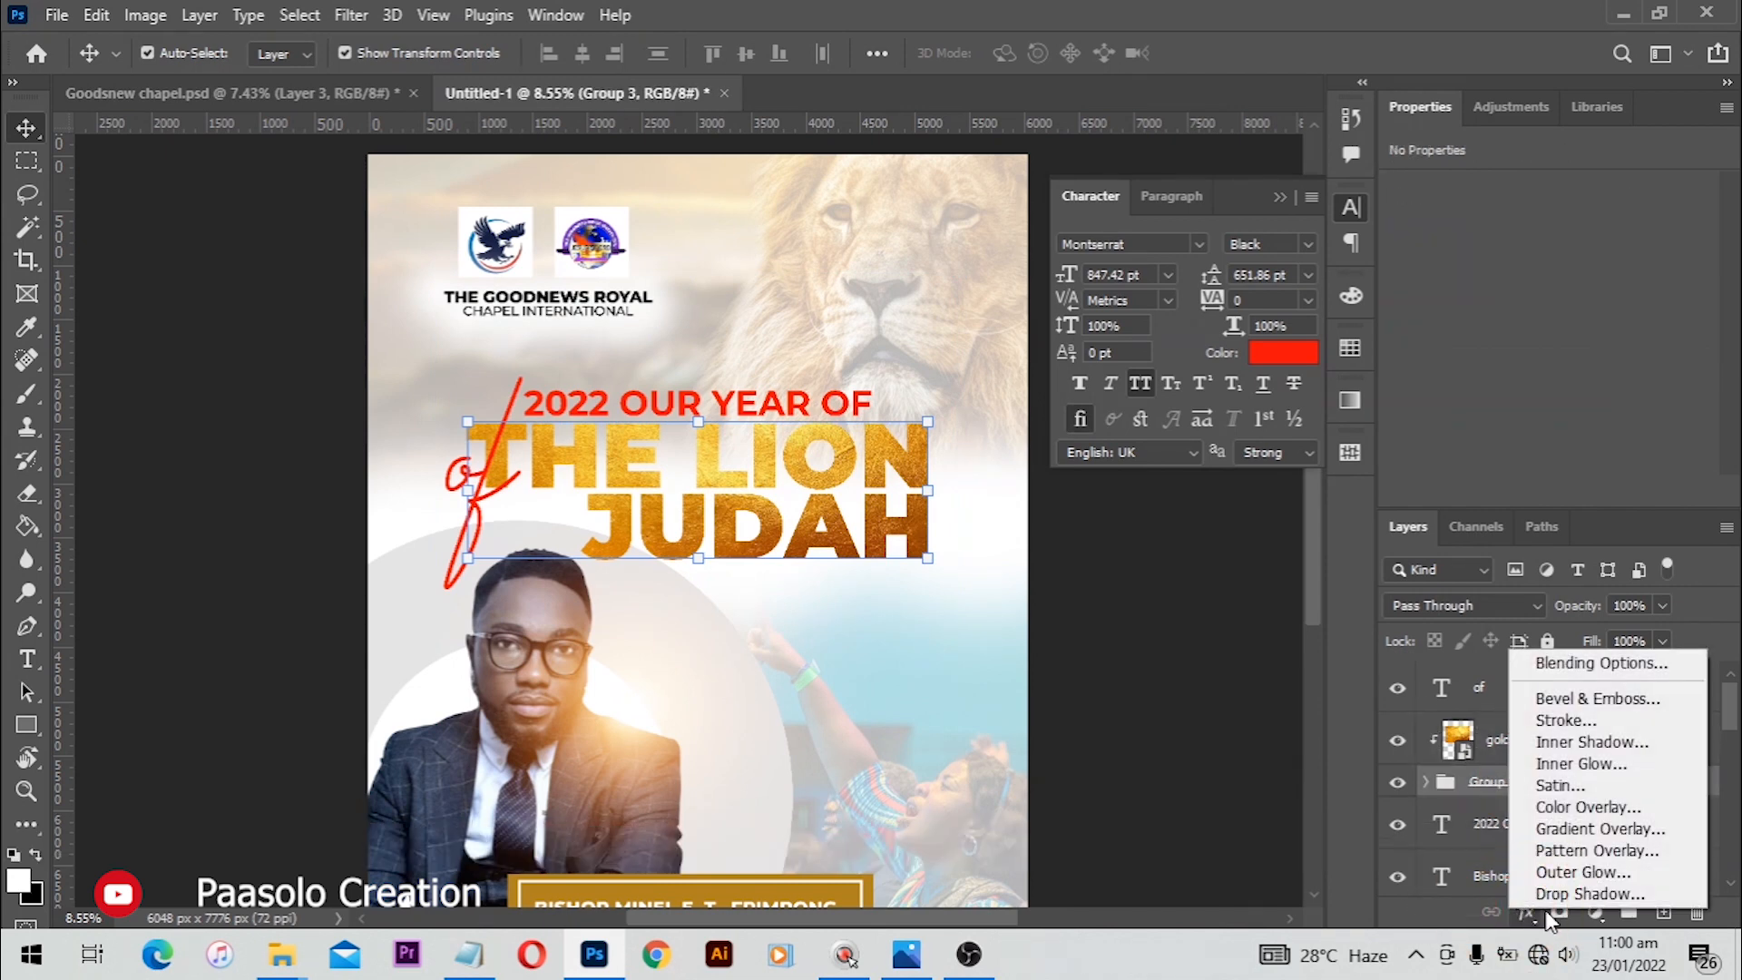
left_click(1588, 894)
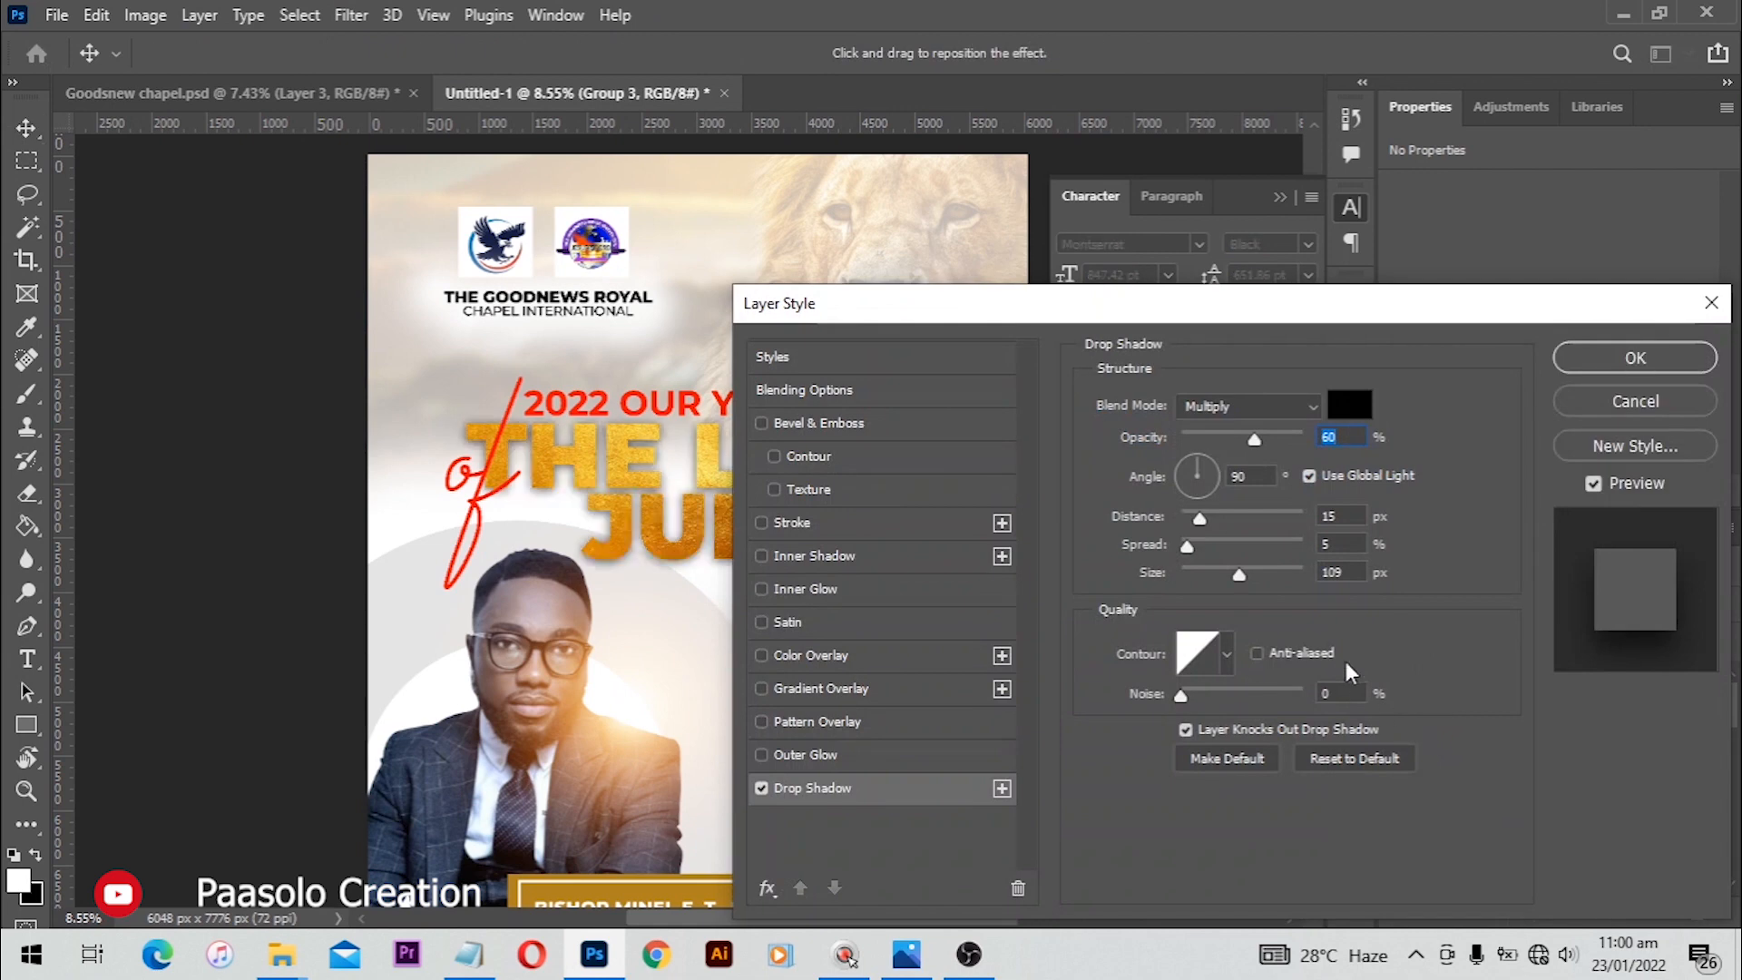
left_click_drag(1129, 307, 1356, 306)
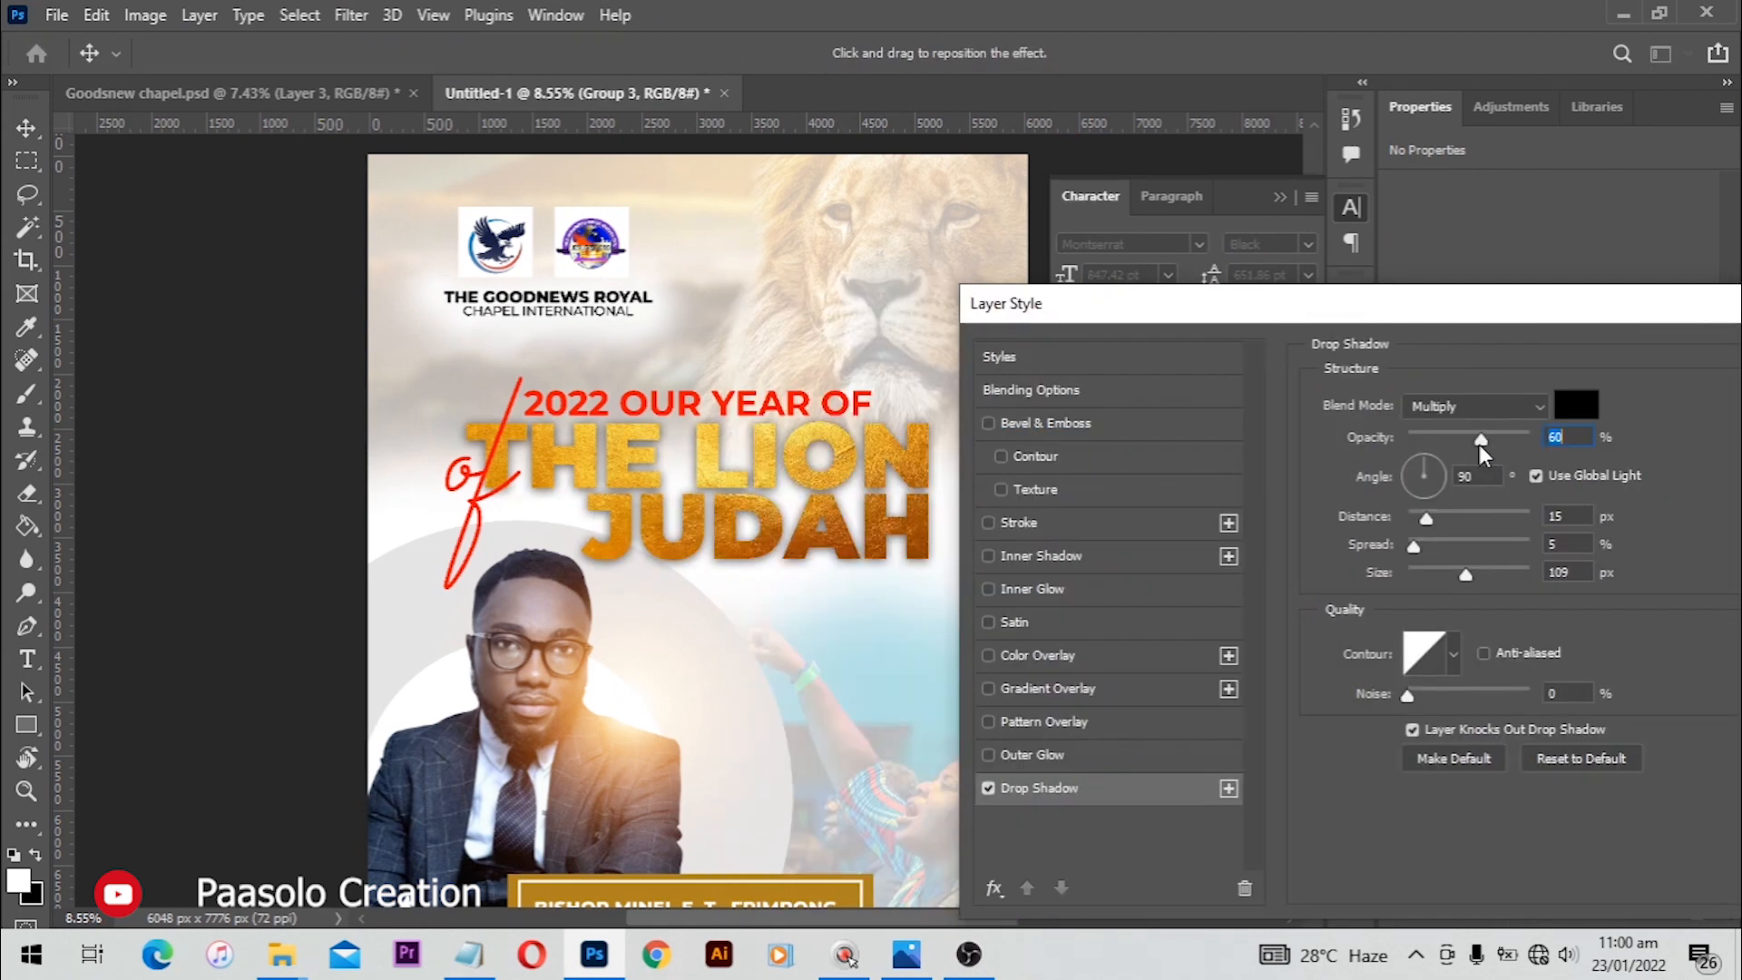
left_click_drag(1482, 437, 1569, 445)
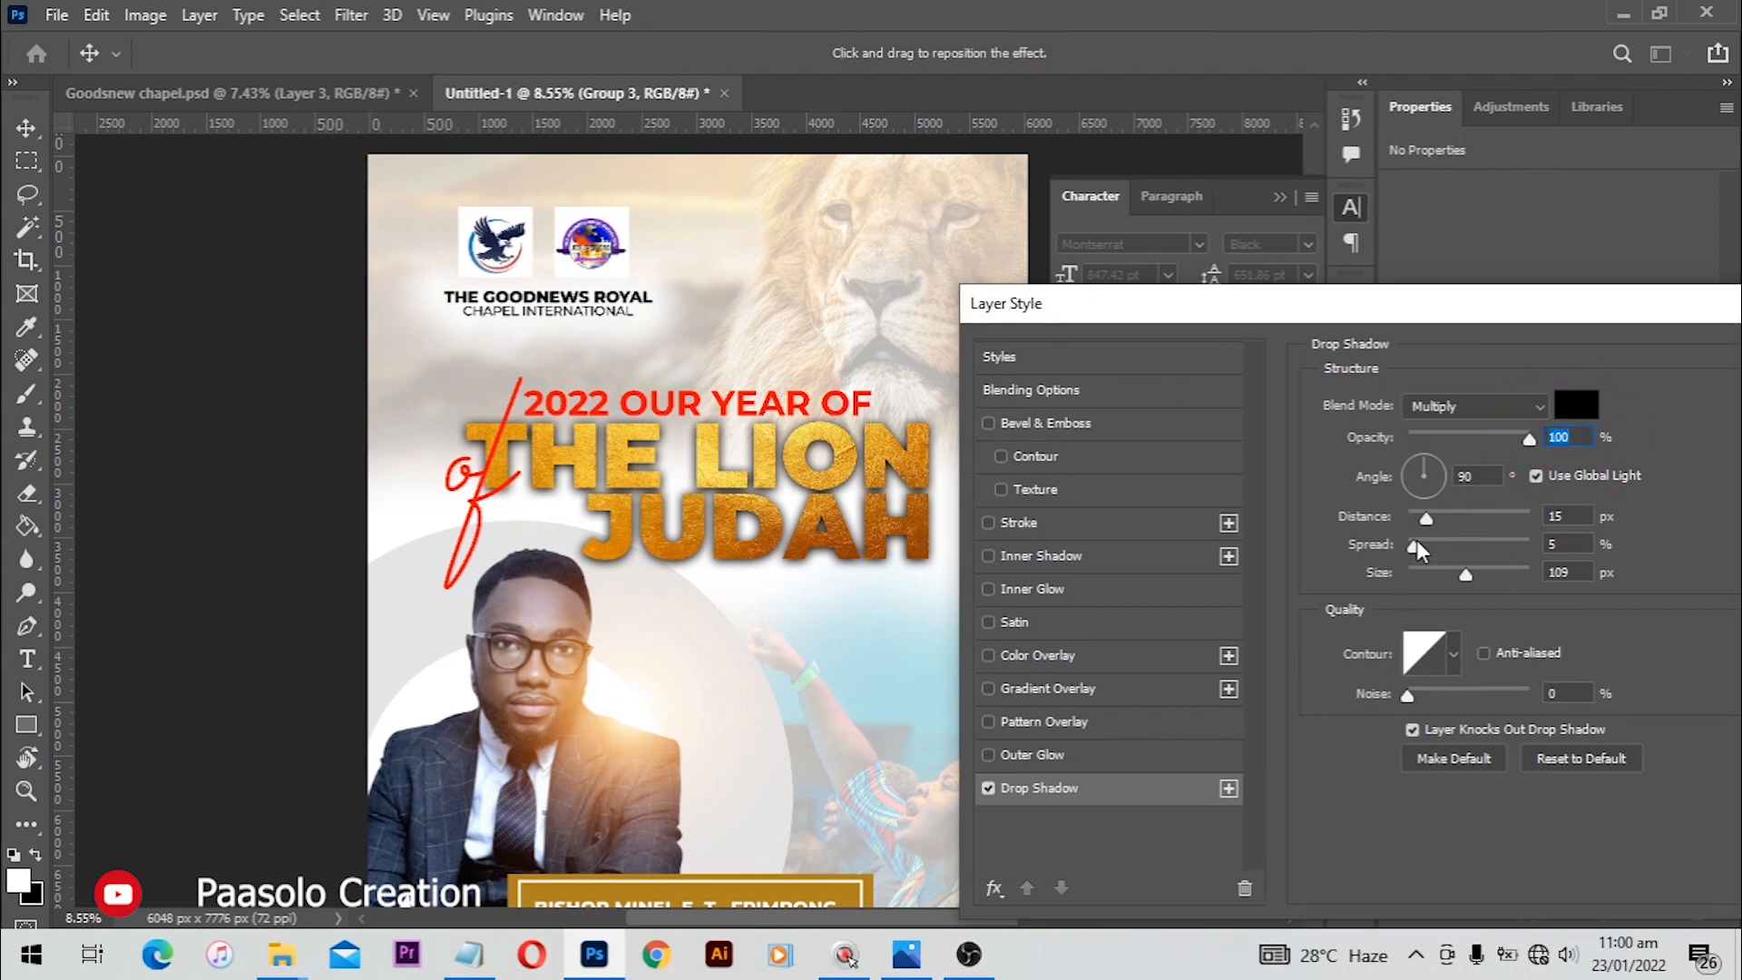
left_click_drag(1416, 547, 1423, 550)
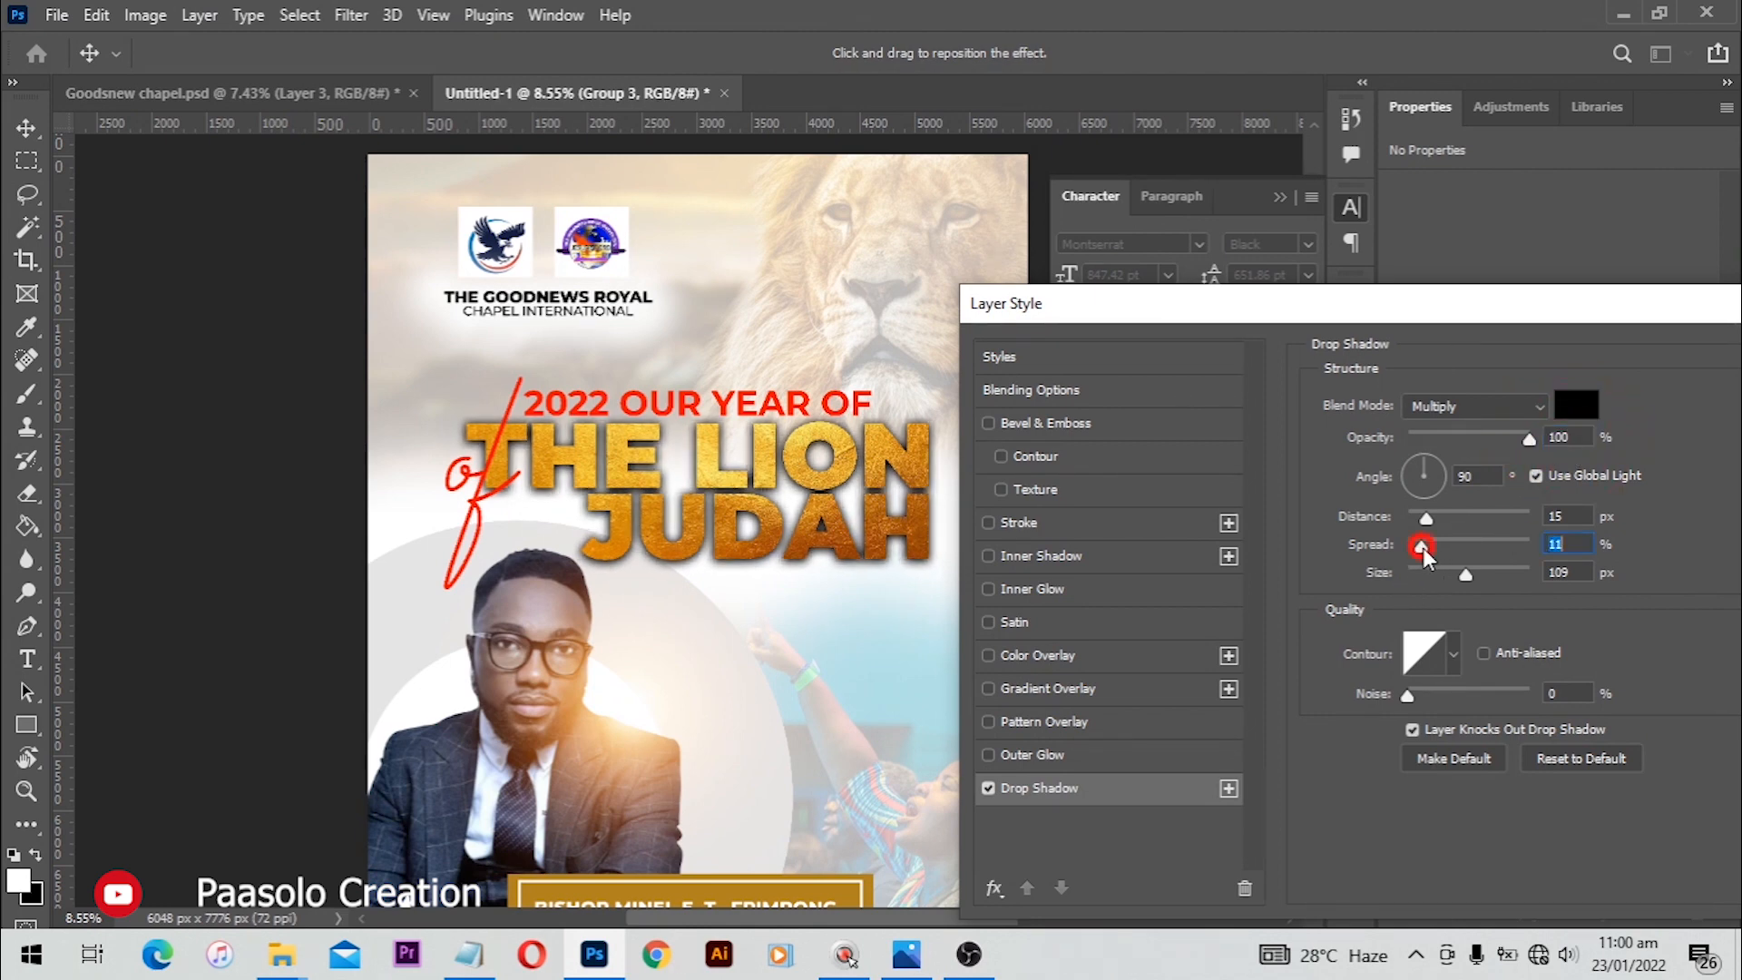
Step: Add a 15 px white outside stroke to the heading group and apply the layer style
left_click(989, 523)
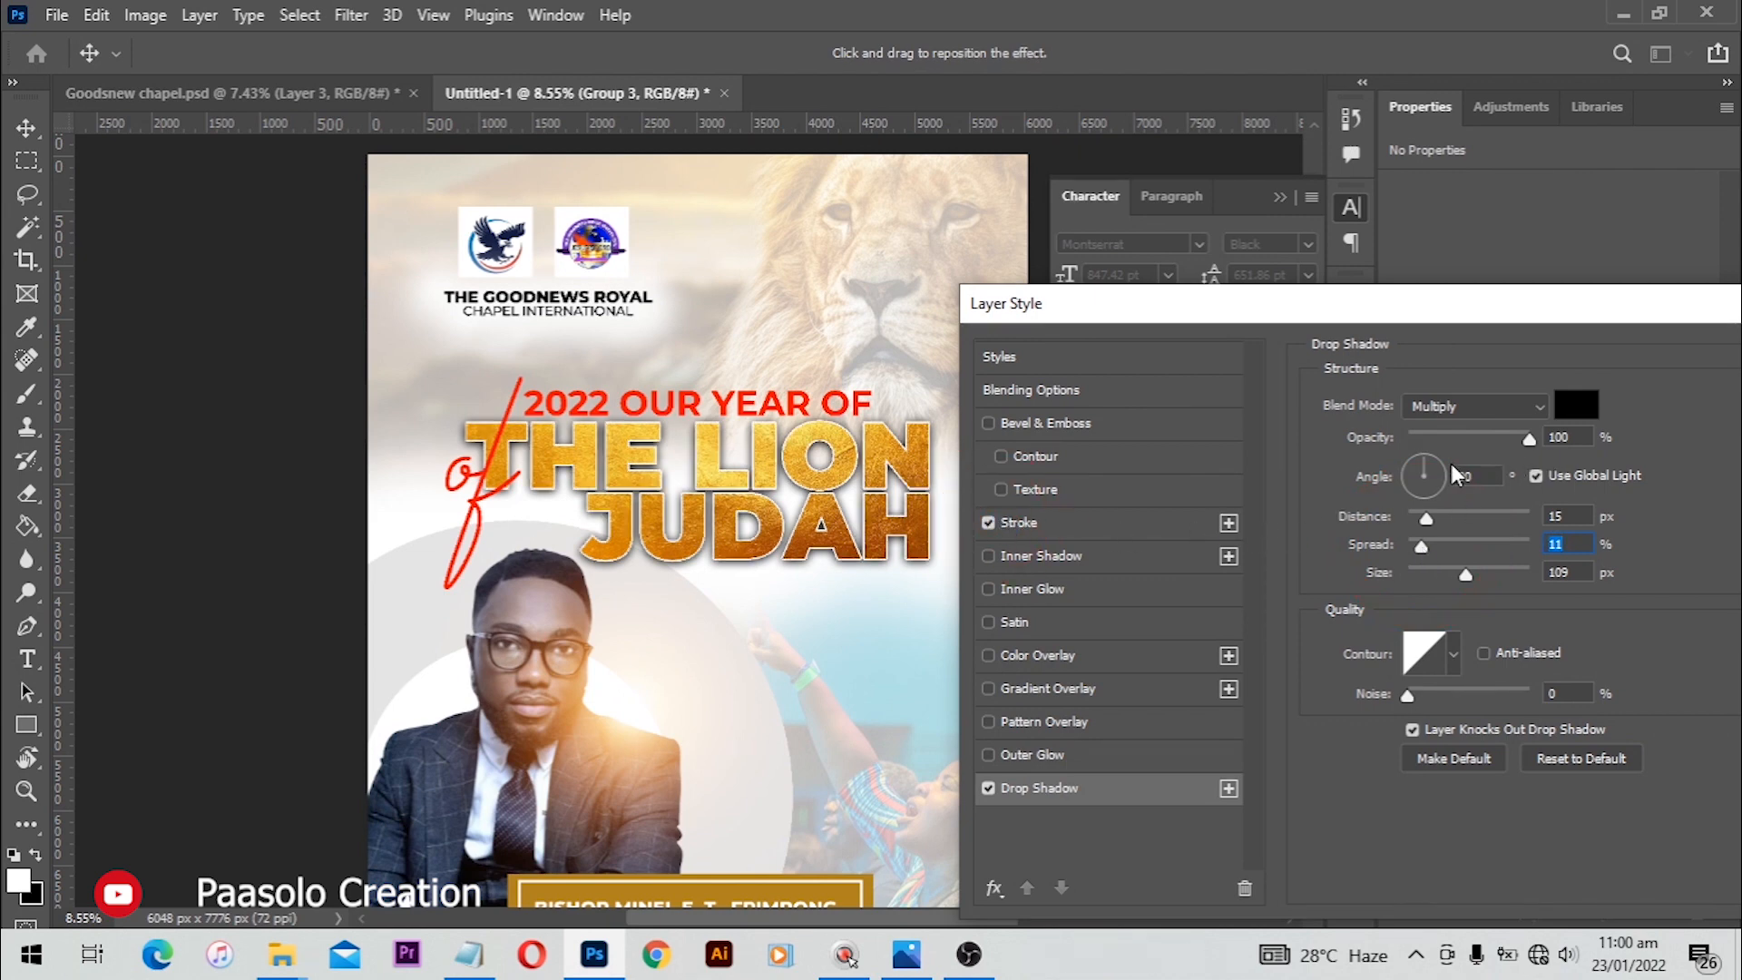
left_click(1109, 522)
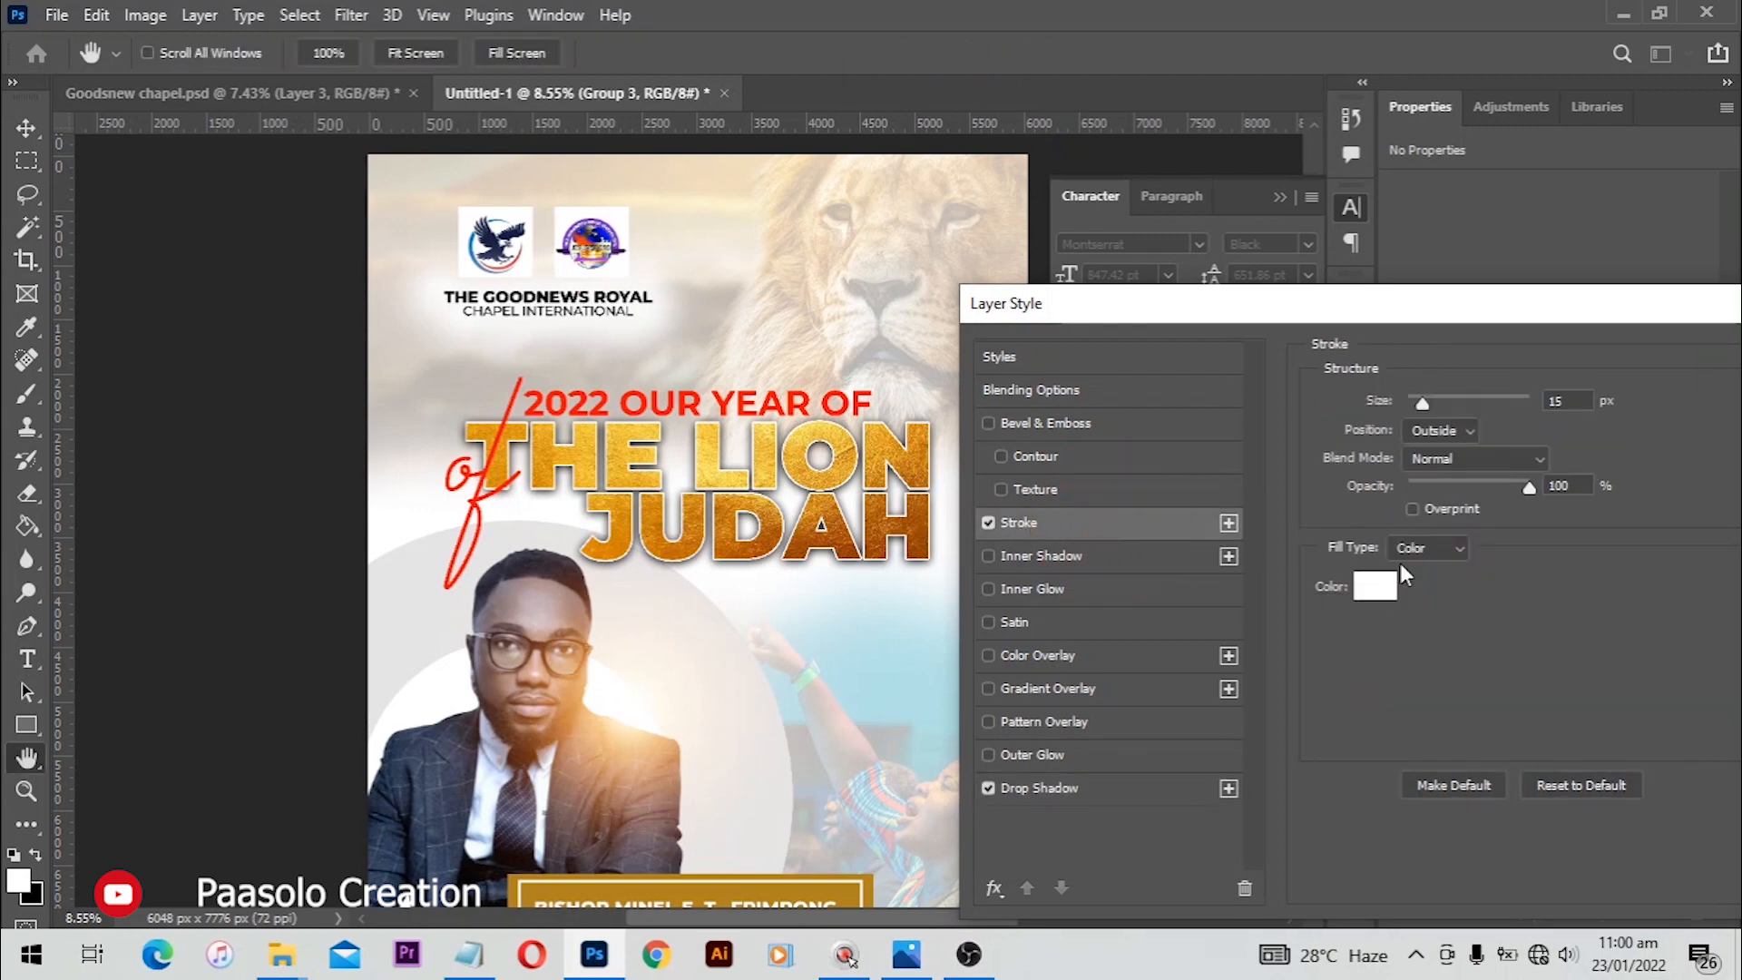
left_click(1369, 590)
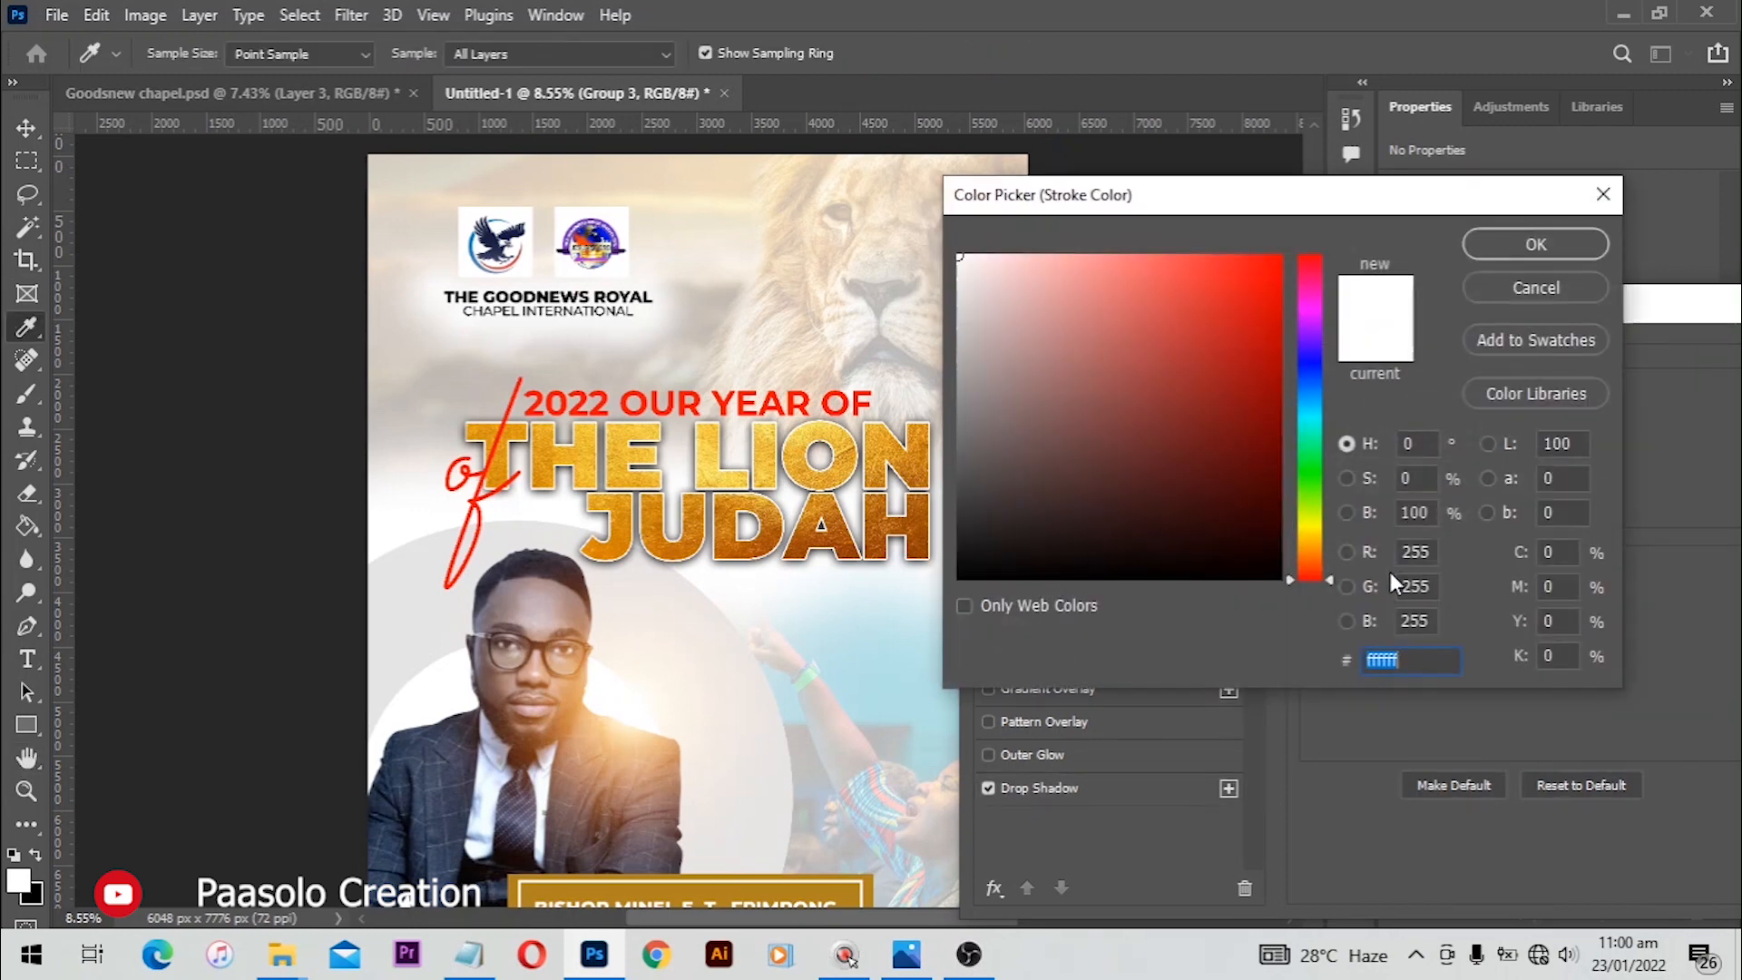
left_click(1535, 246)
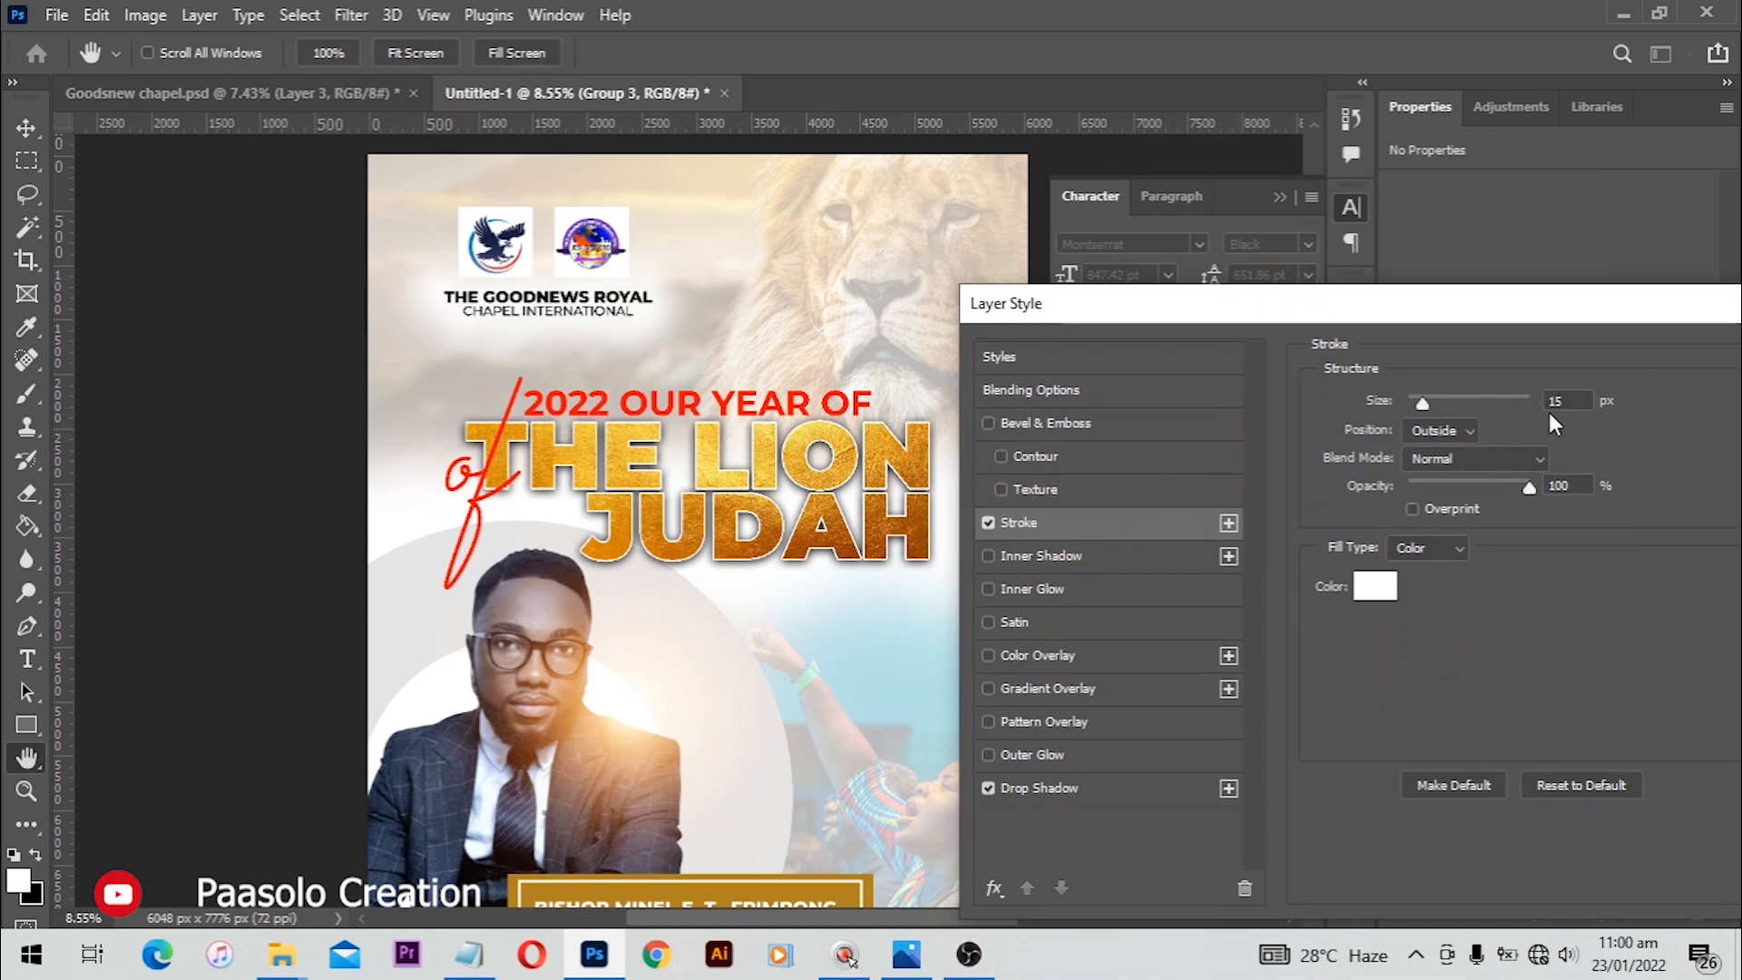
left_click_drag(1485, 308, 1032, 270)
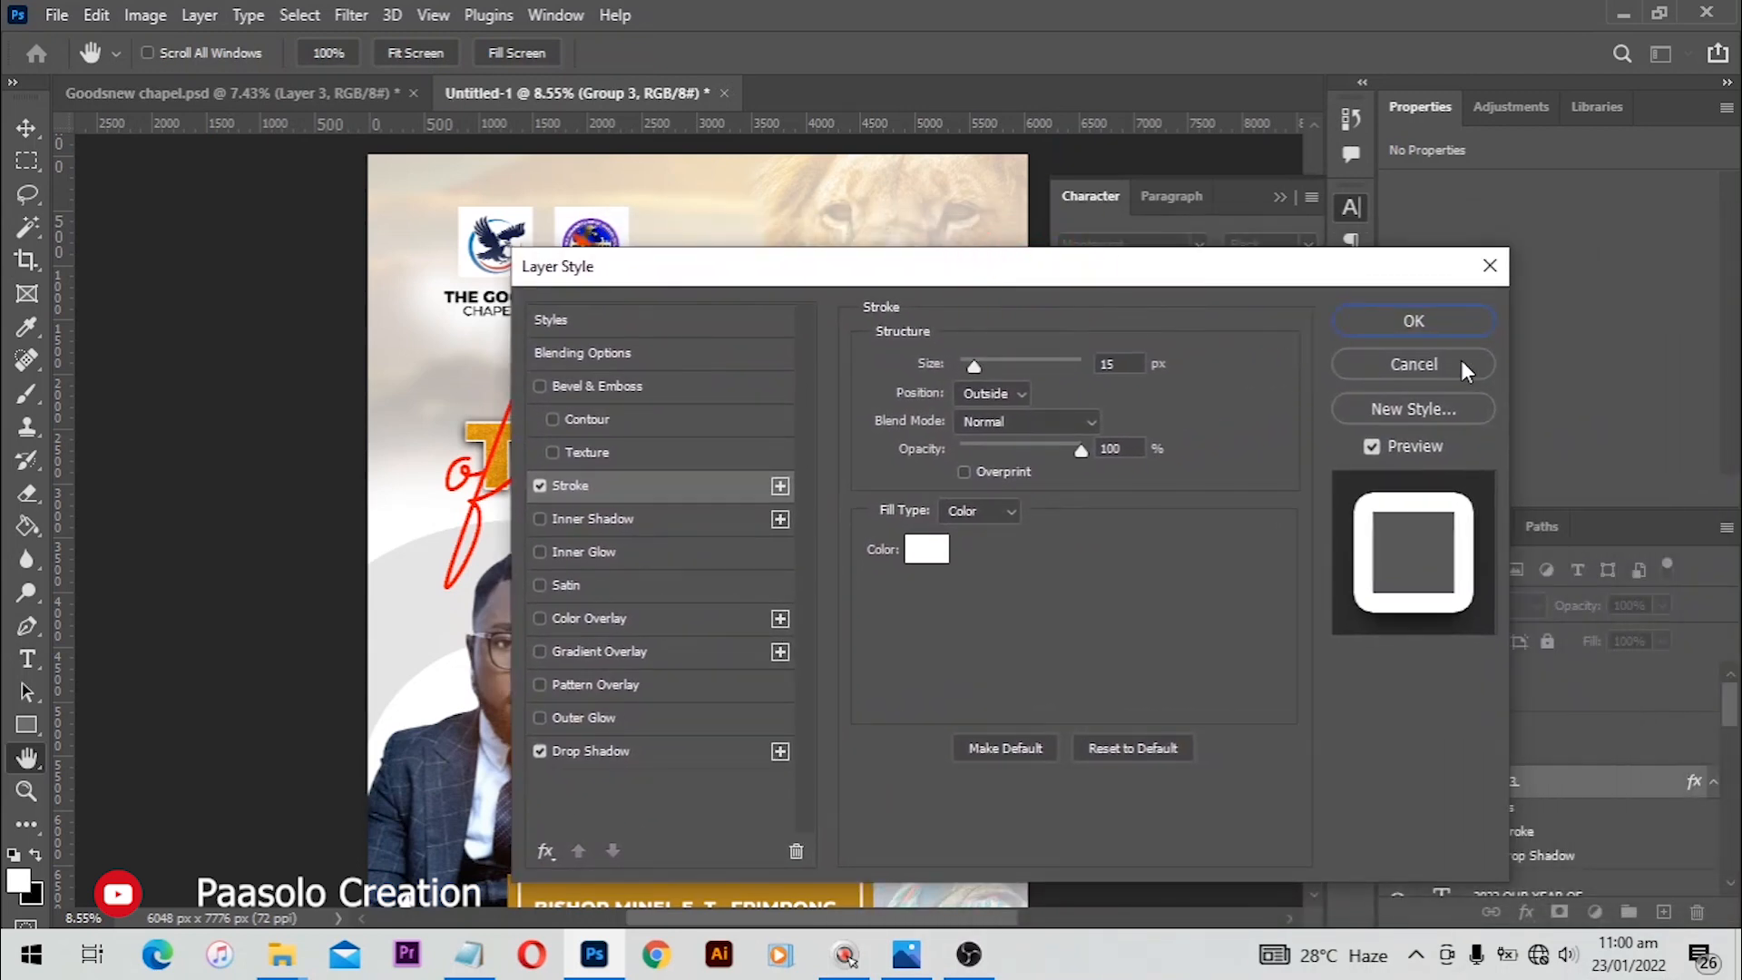
left_click(1417, 320)
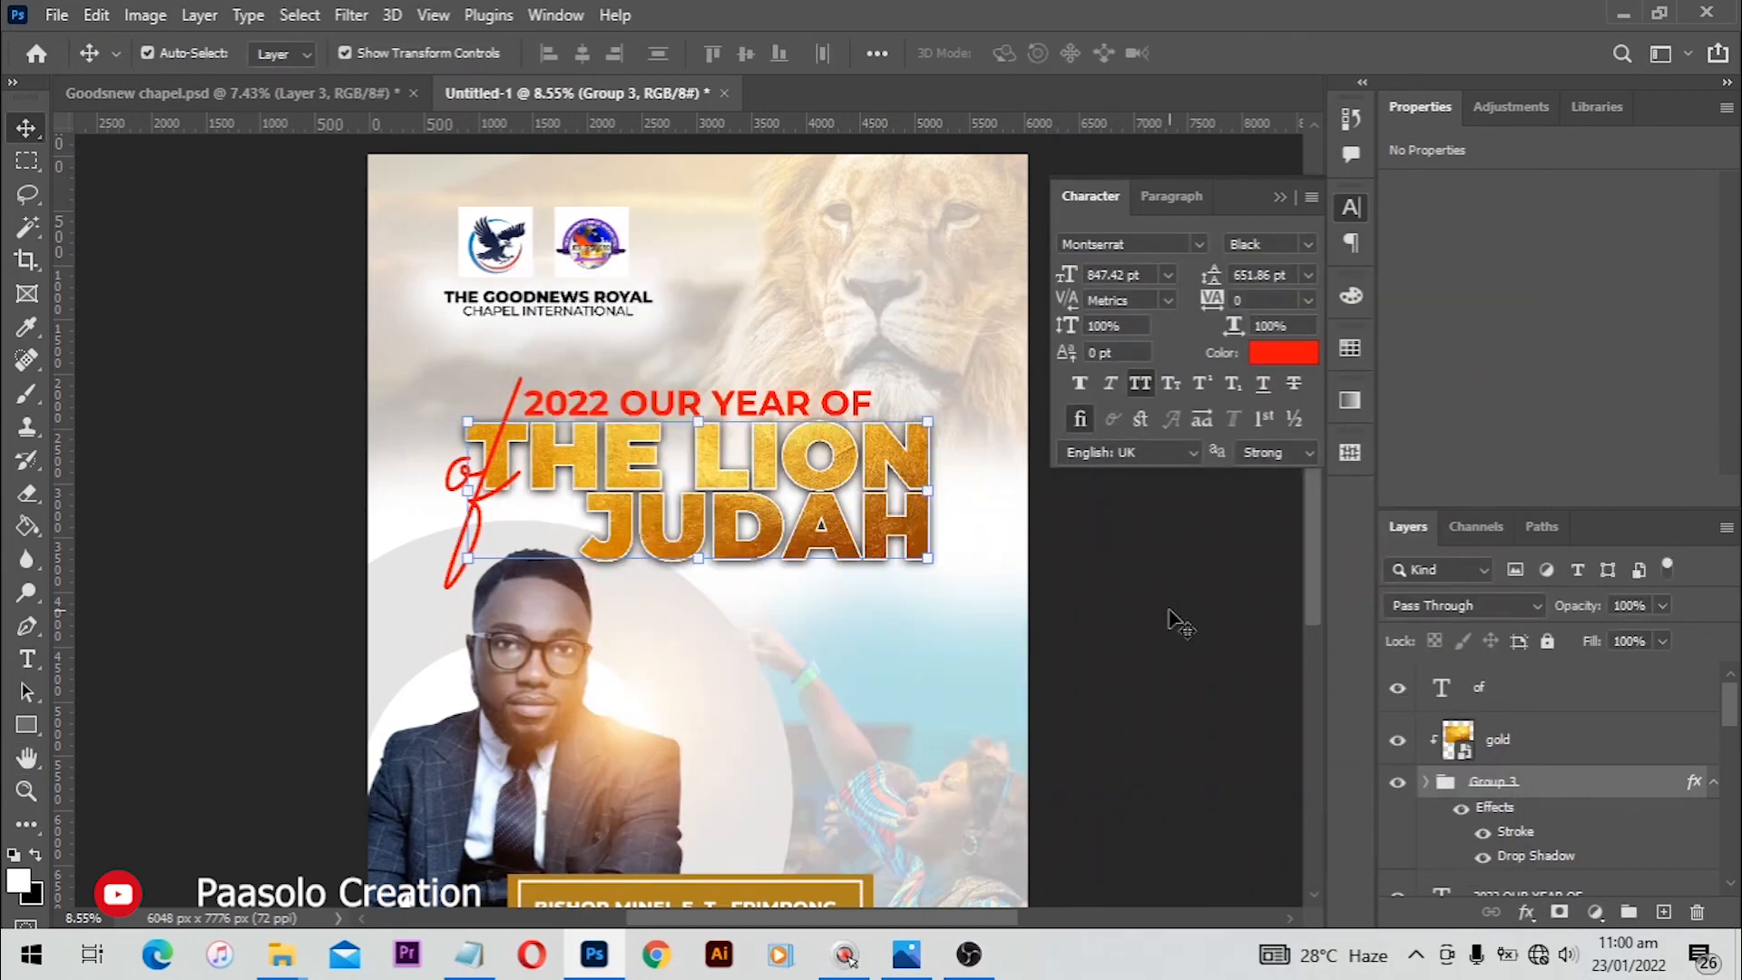
Step: Draw a white rectangle about 2045 × 310 px below the heading, to the right of the pastor's head
left_click(1179, 623)
scroll(1089, 599, "down", 2)
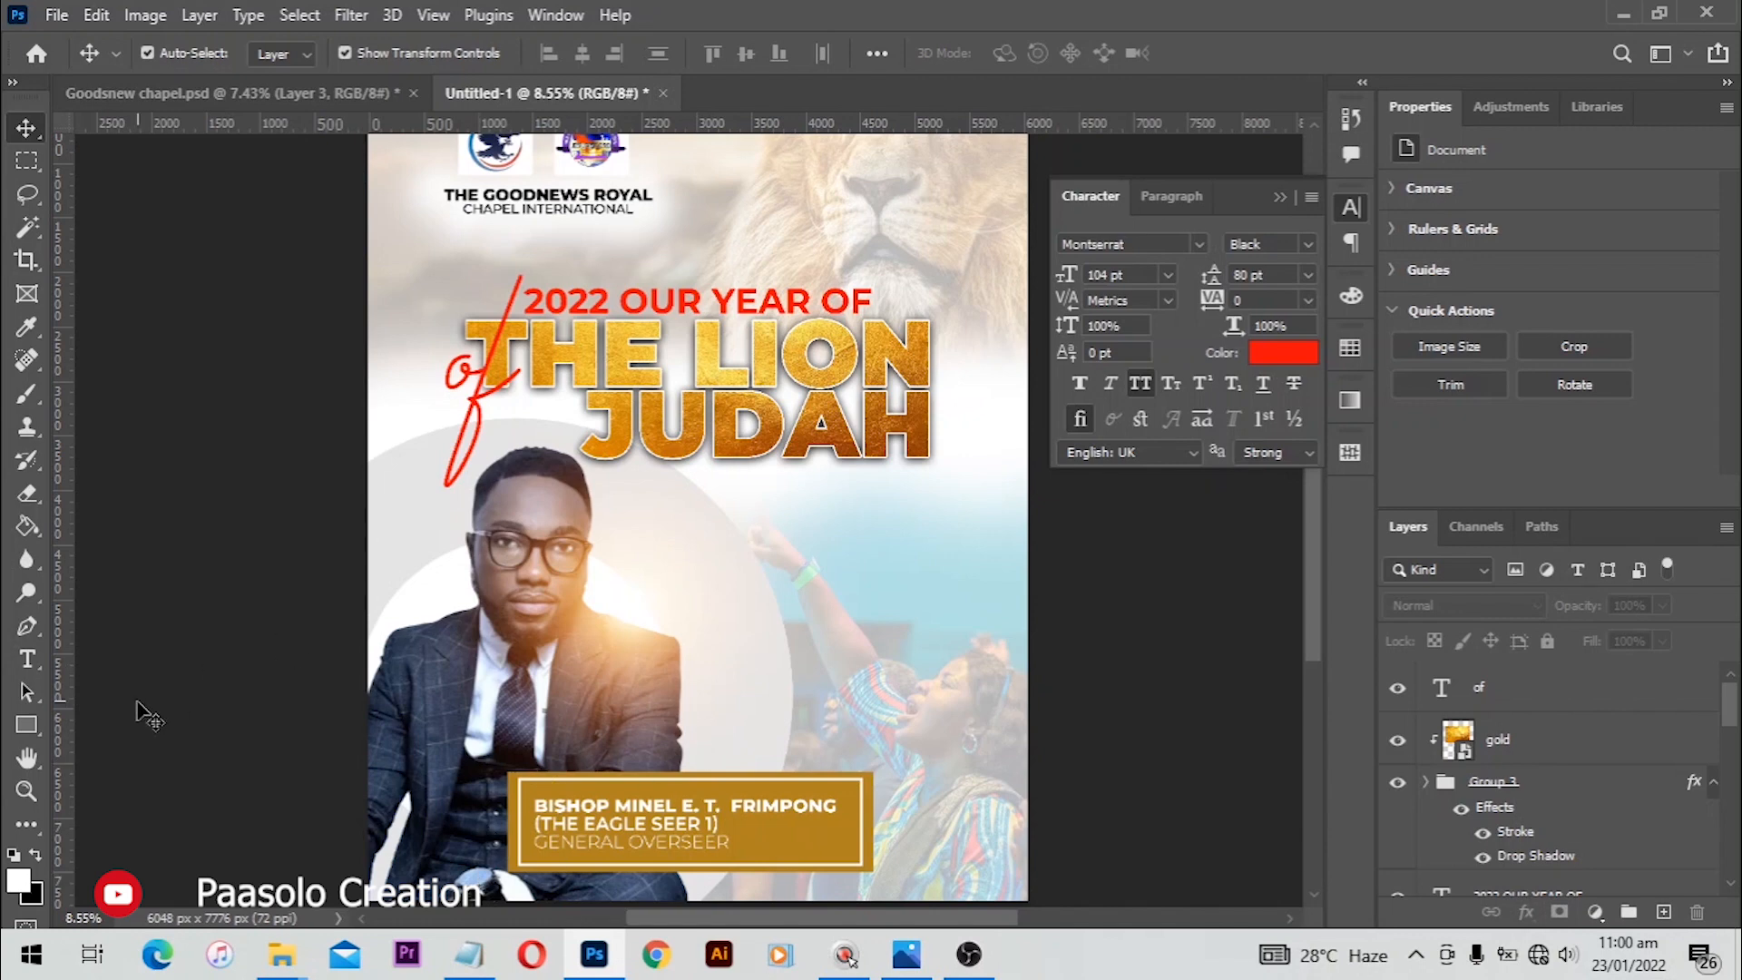
left_click(40, 725)
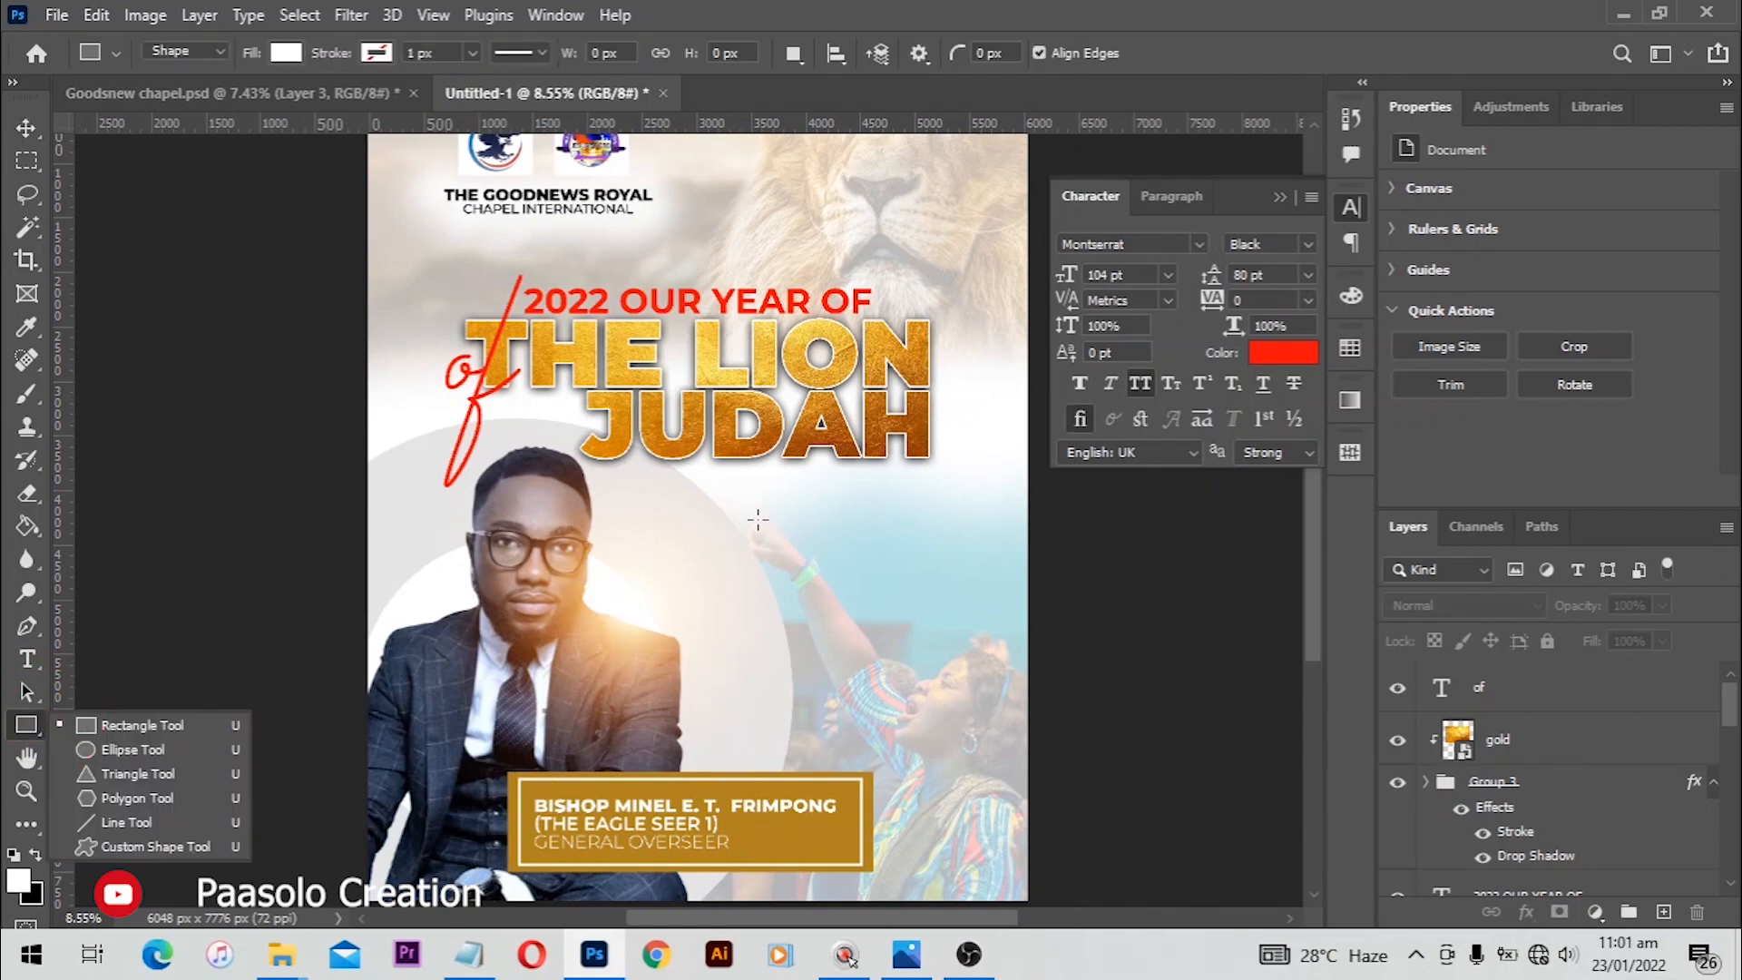
left_click_drag(733, 506, 957, 538)
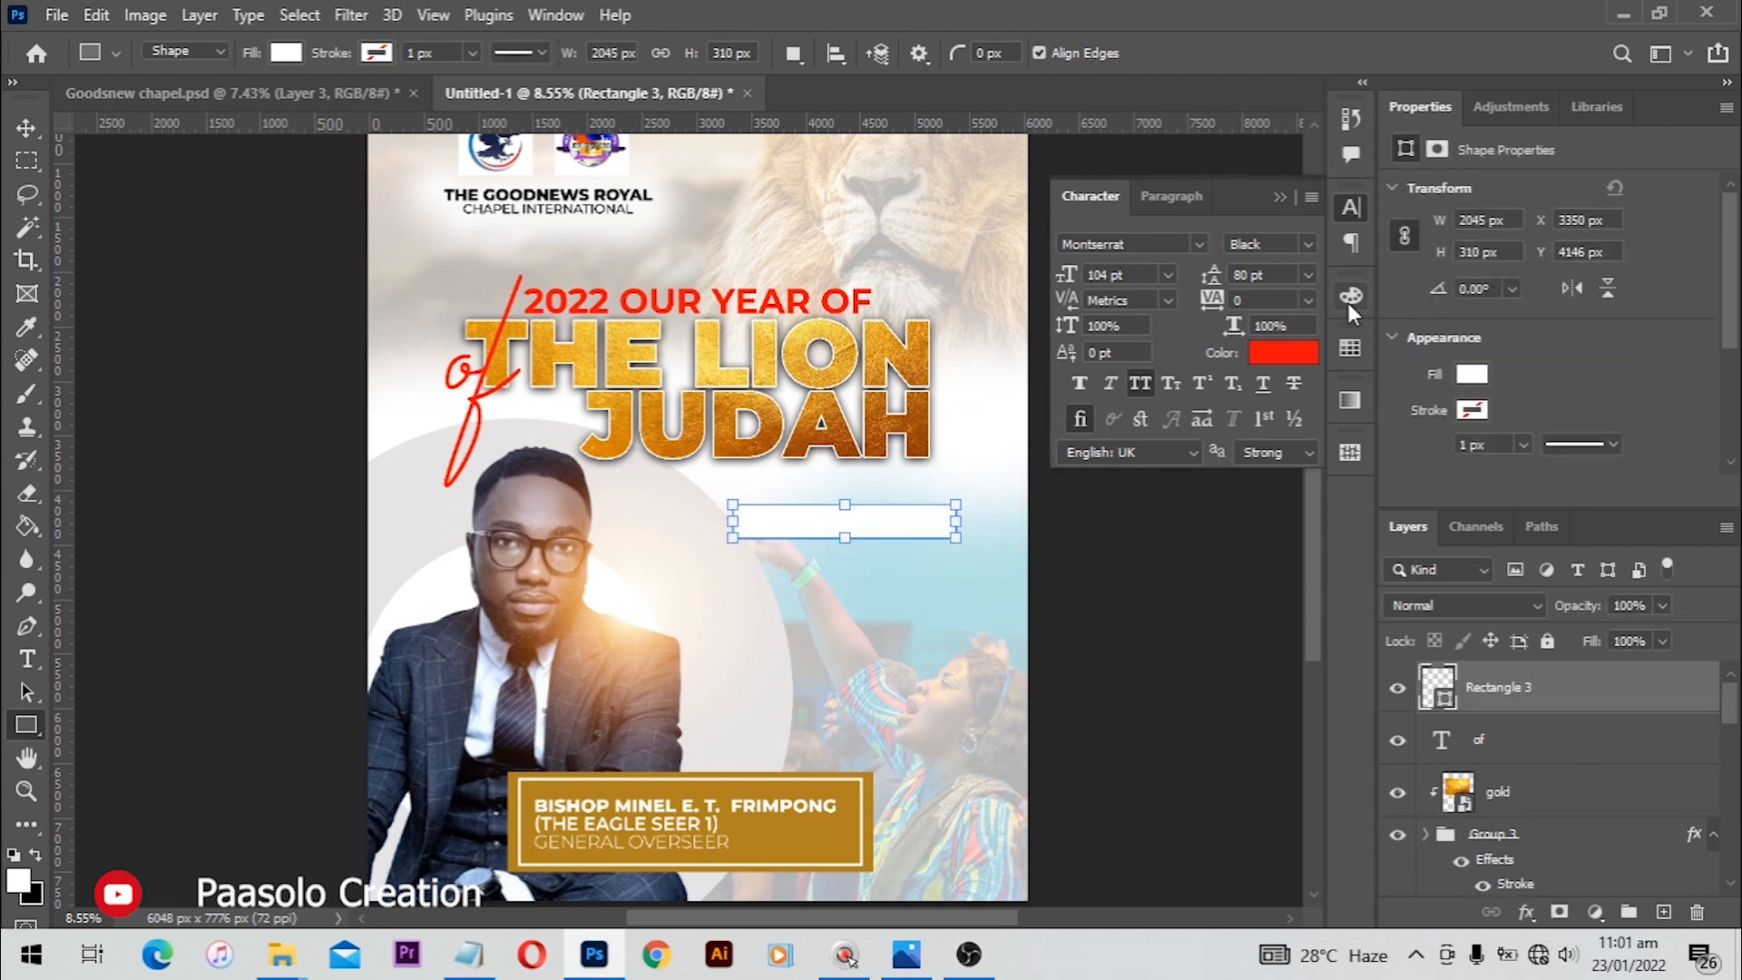
left_click(555, 15)
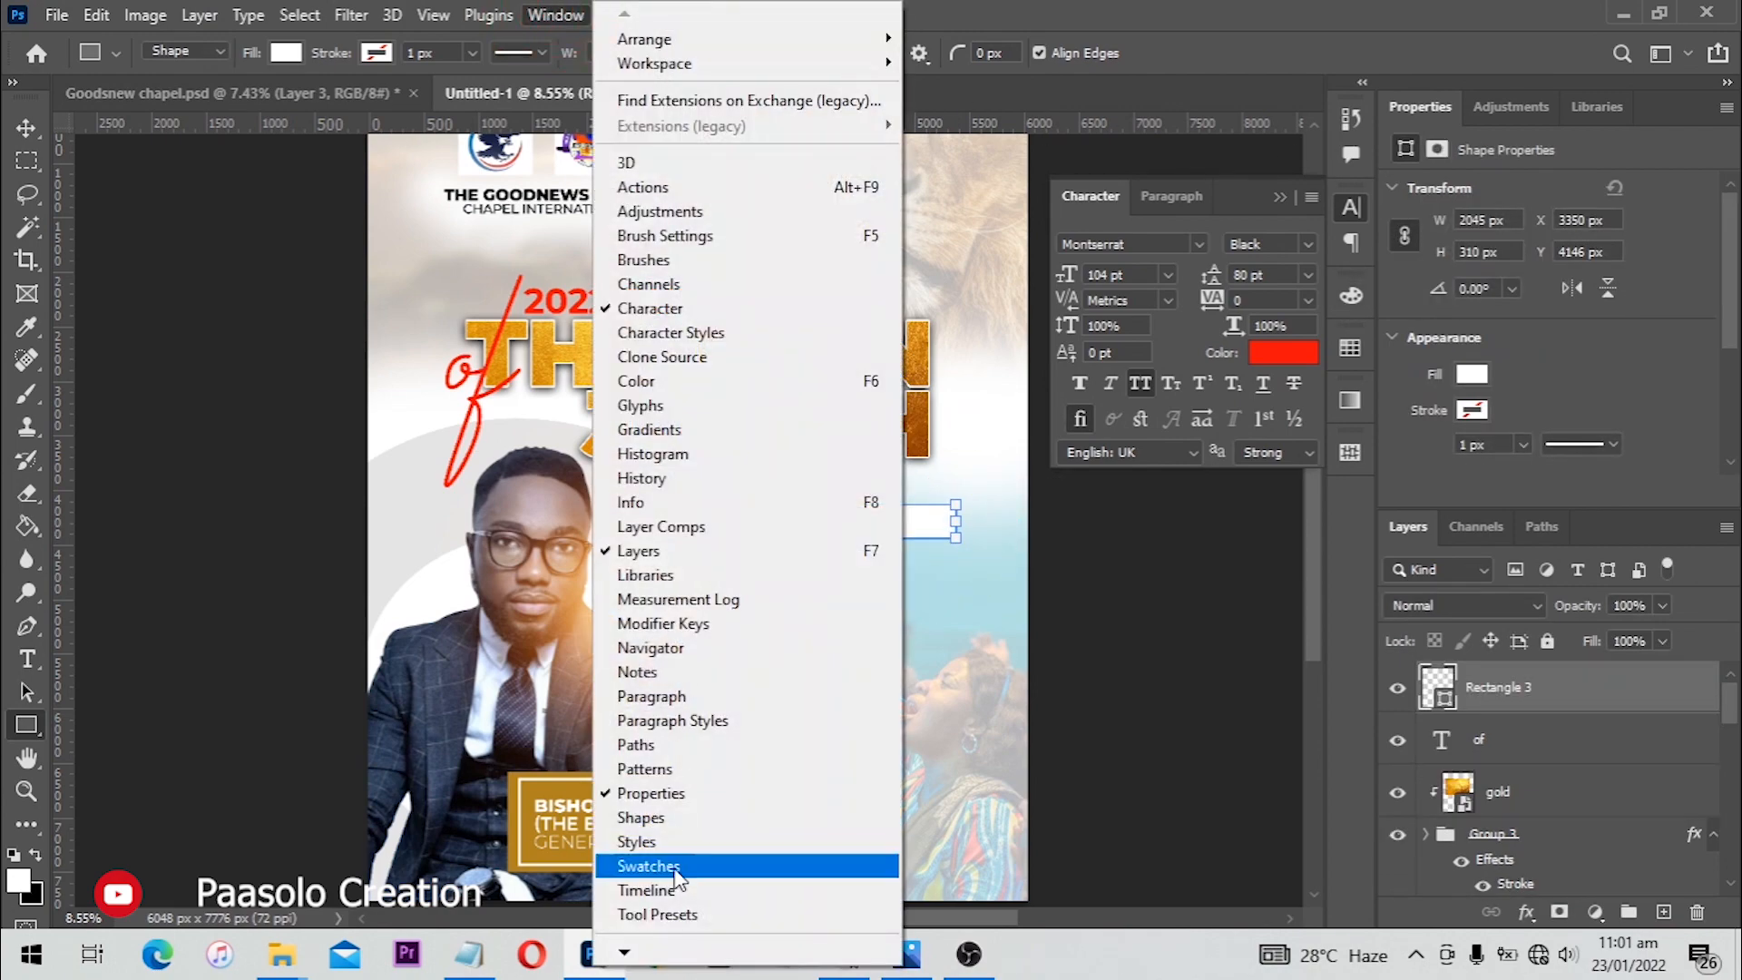
left_click(675, 795)
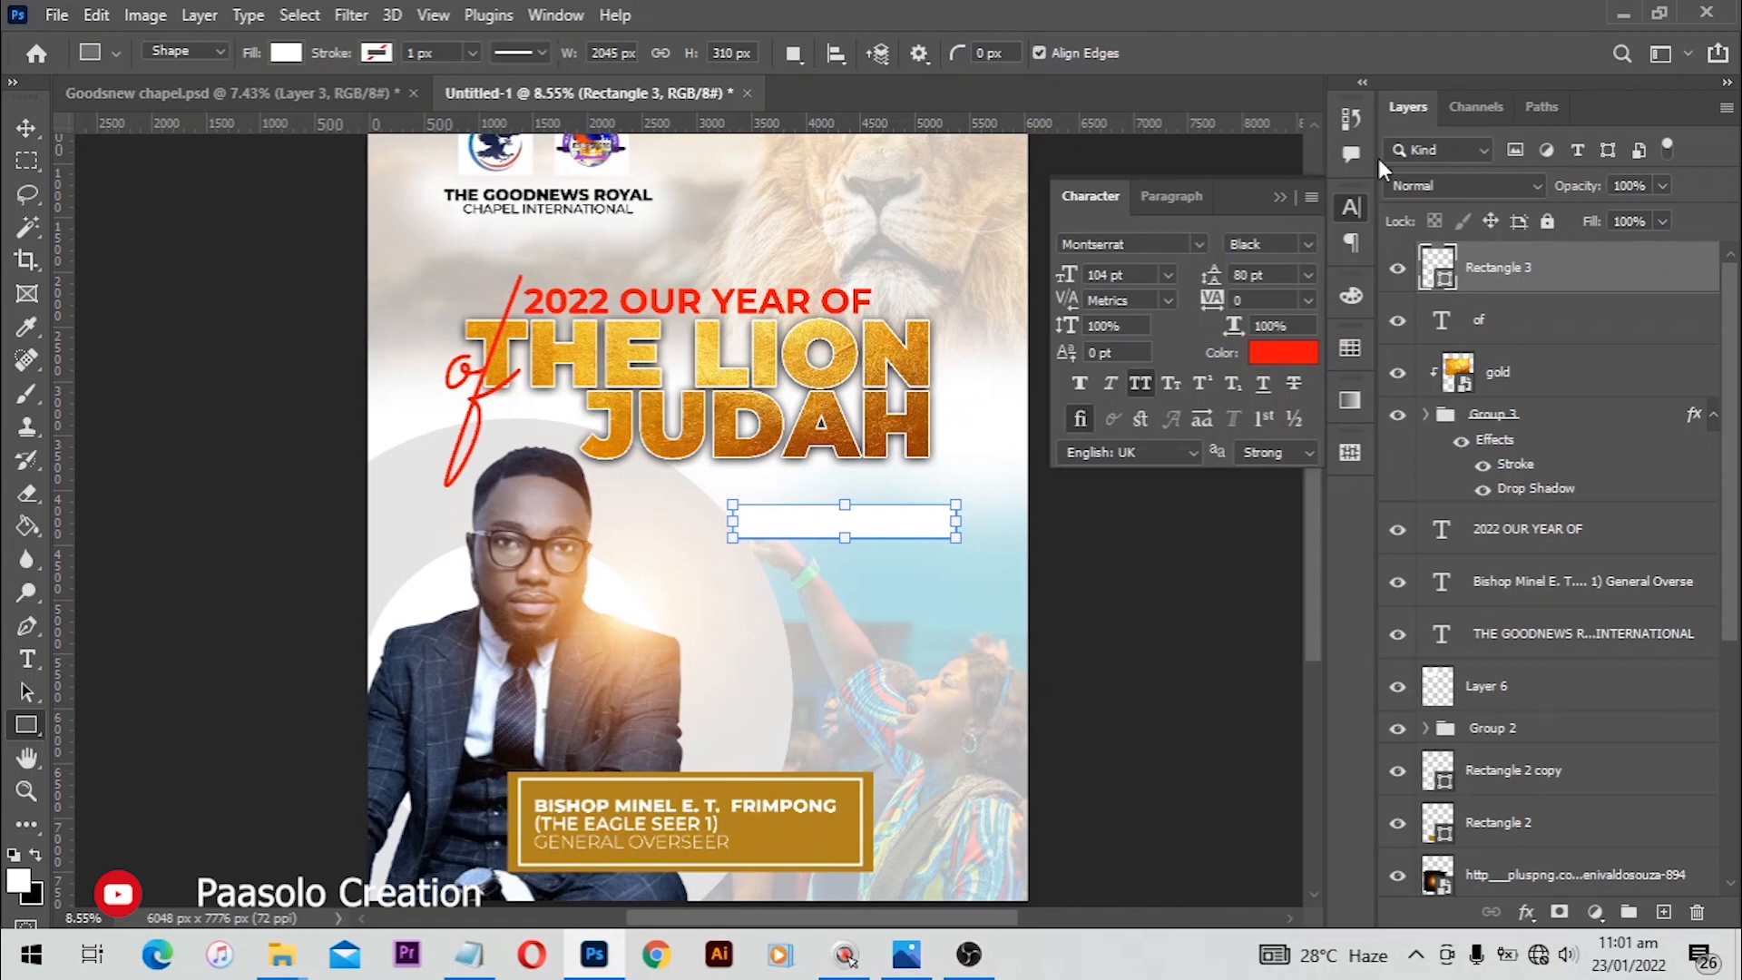
left_click(556, 15)
left_click(690, 789)
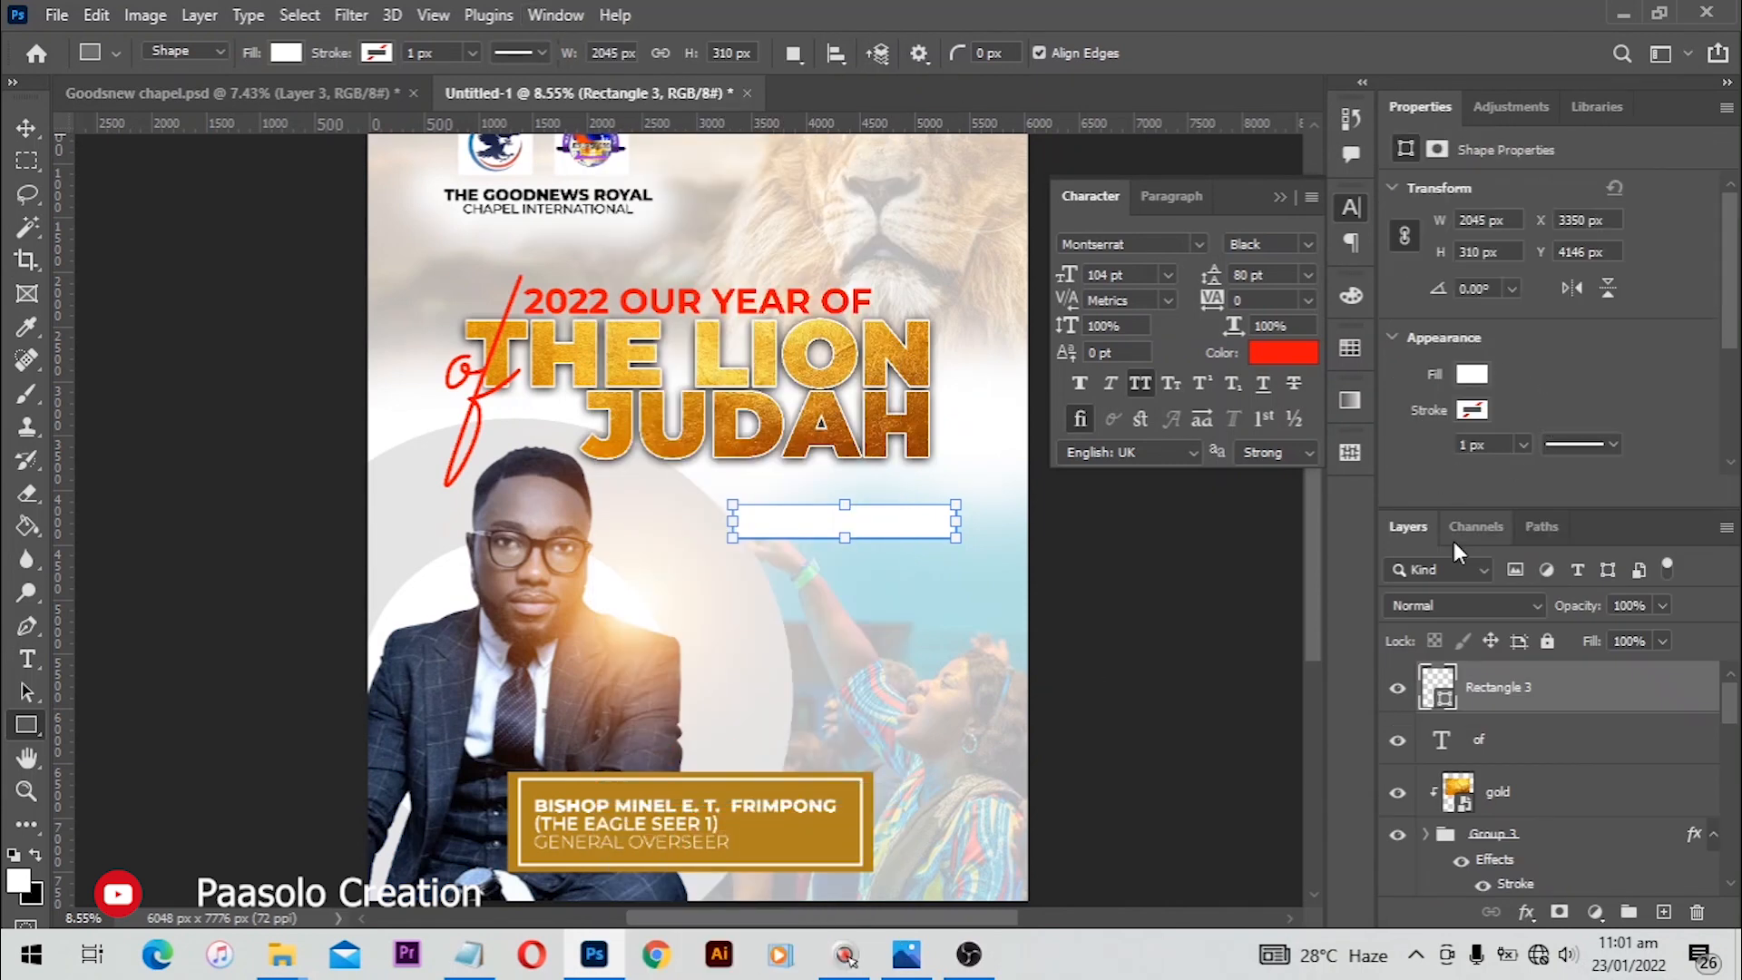
Step: Round all four corners of the white rectangle to a 132 px radius
scroll(1602, 240, "down", 2)
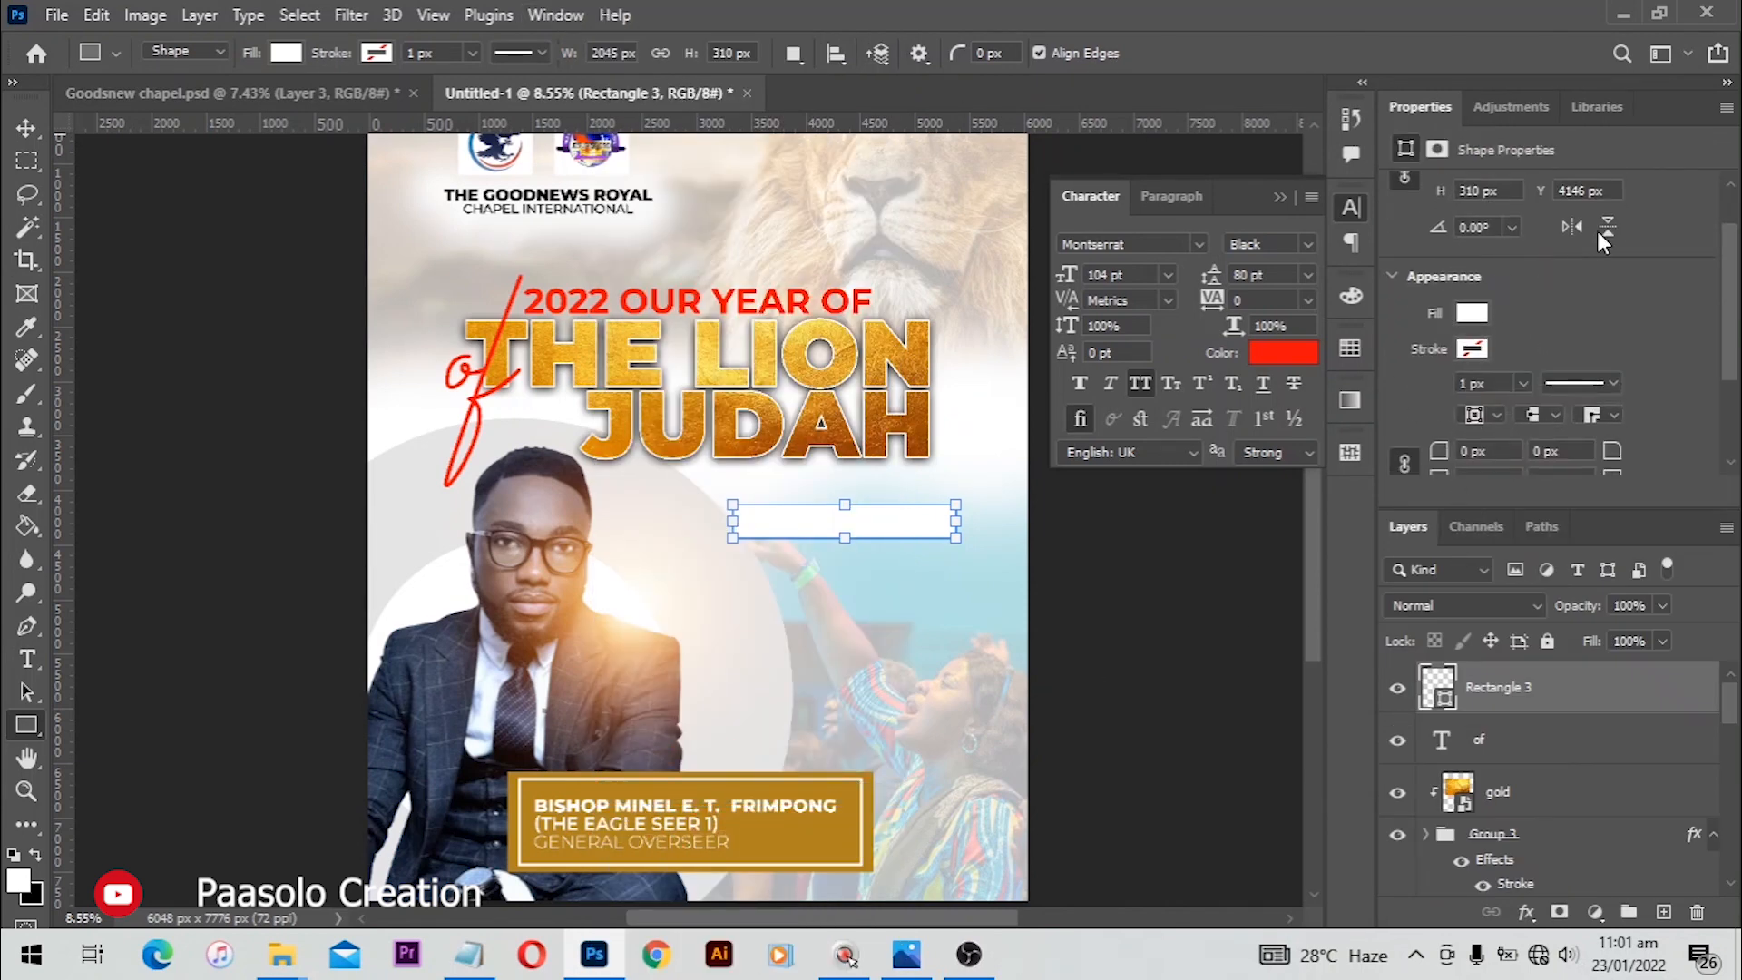
scroll(1703, 243, "up", 2)
left_click_drag(1729, 229, 1729, 324)
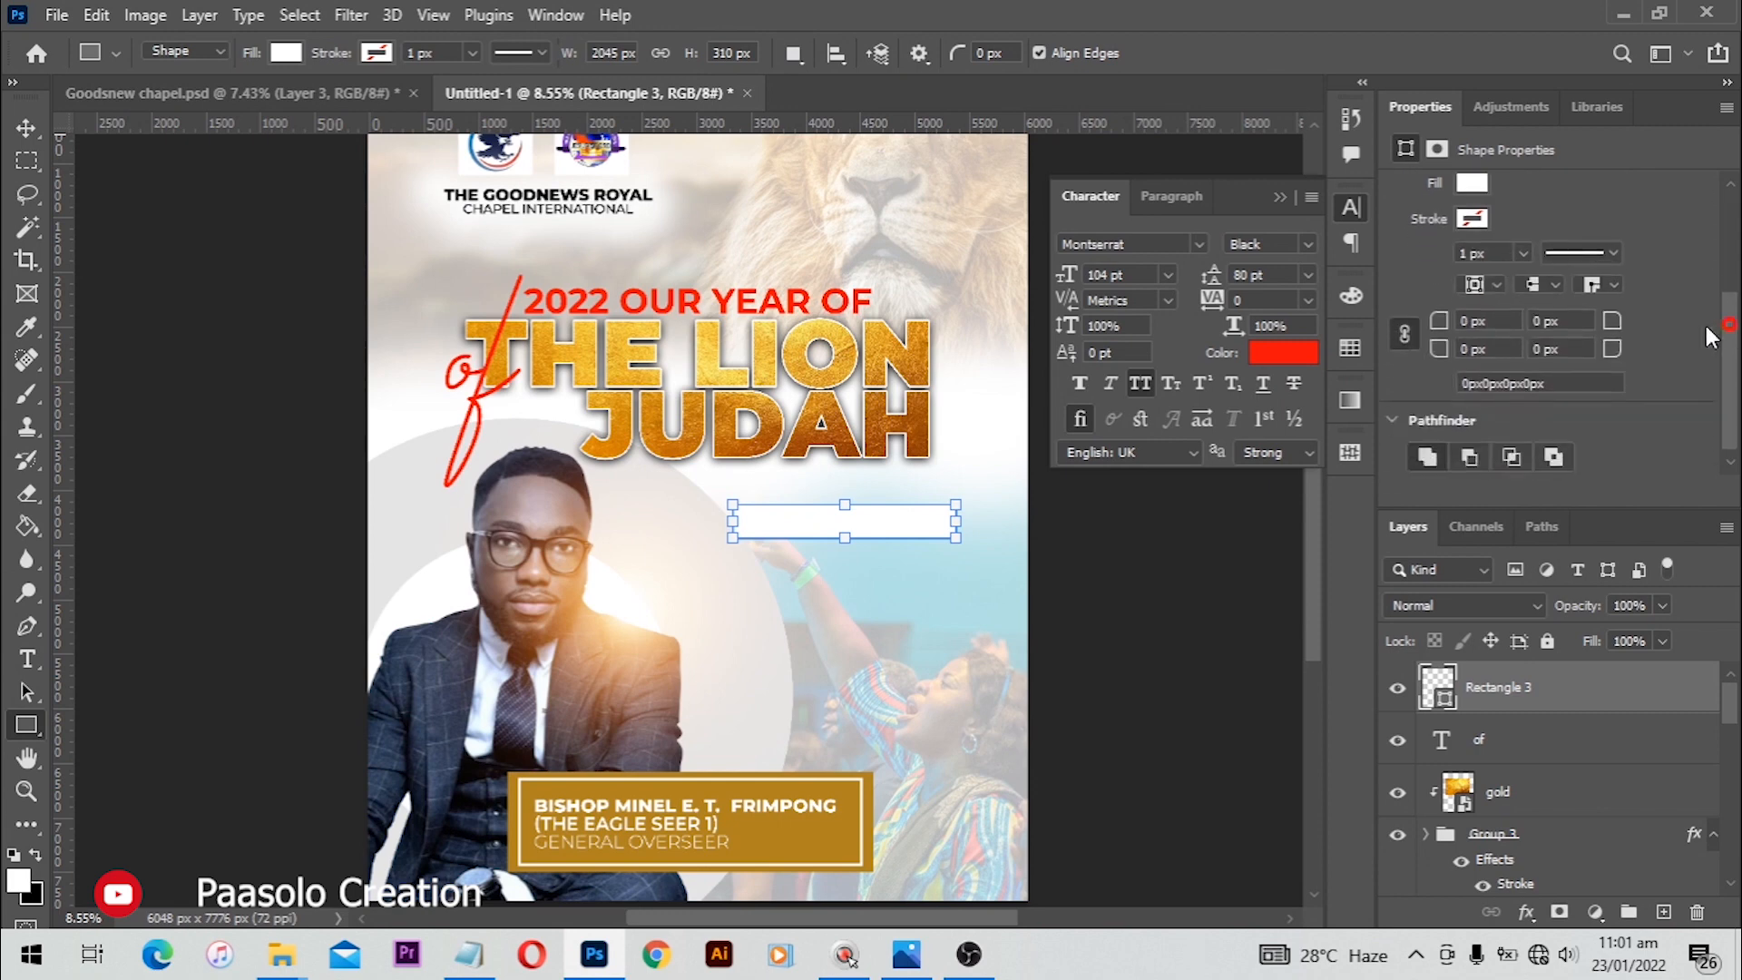
left_click_drag(1517, 318, 1607, 318)
left_click(1411, 341)
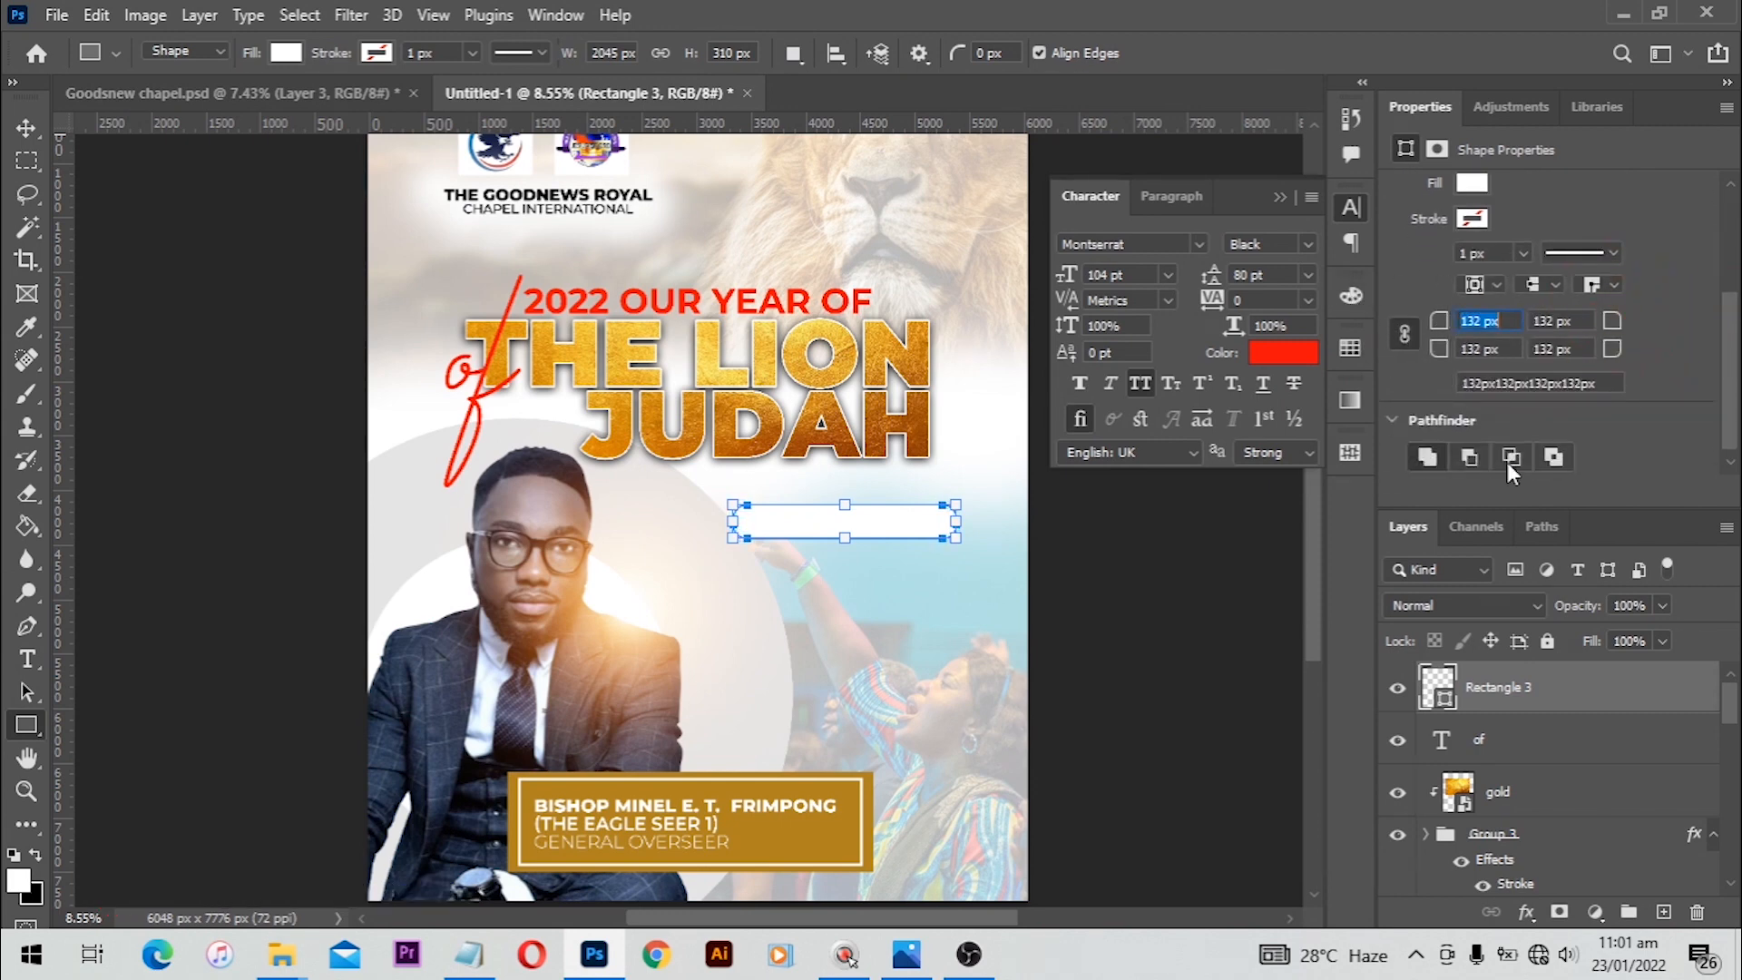
Step: Fill the rounded rectangle with gold b08321 sampled from the pastor's name box
double_click(1442, 698)
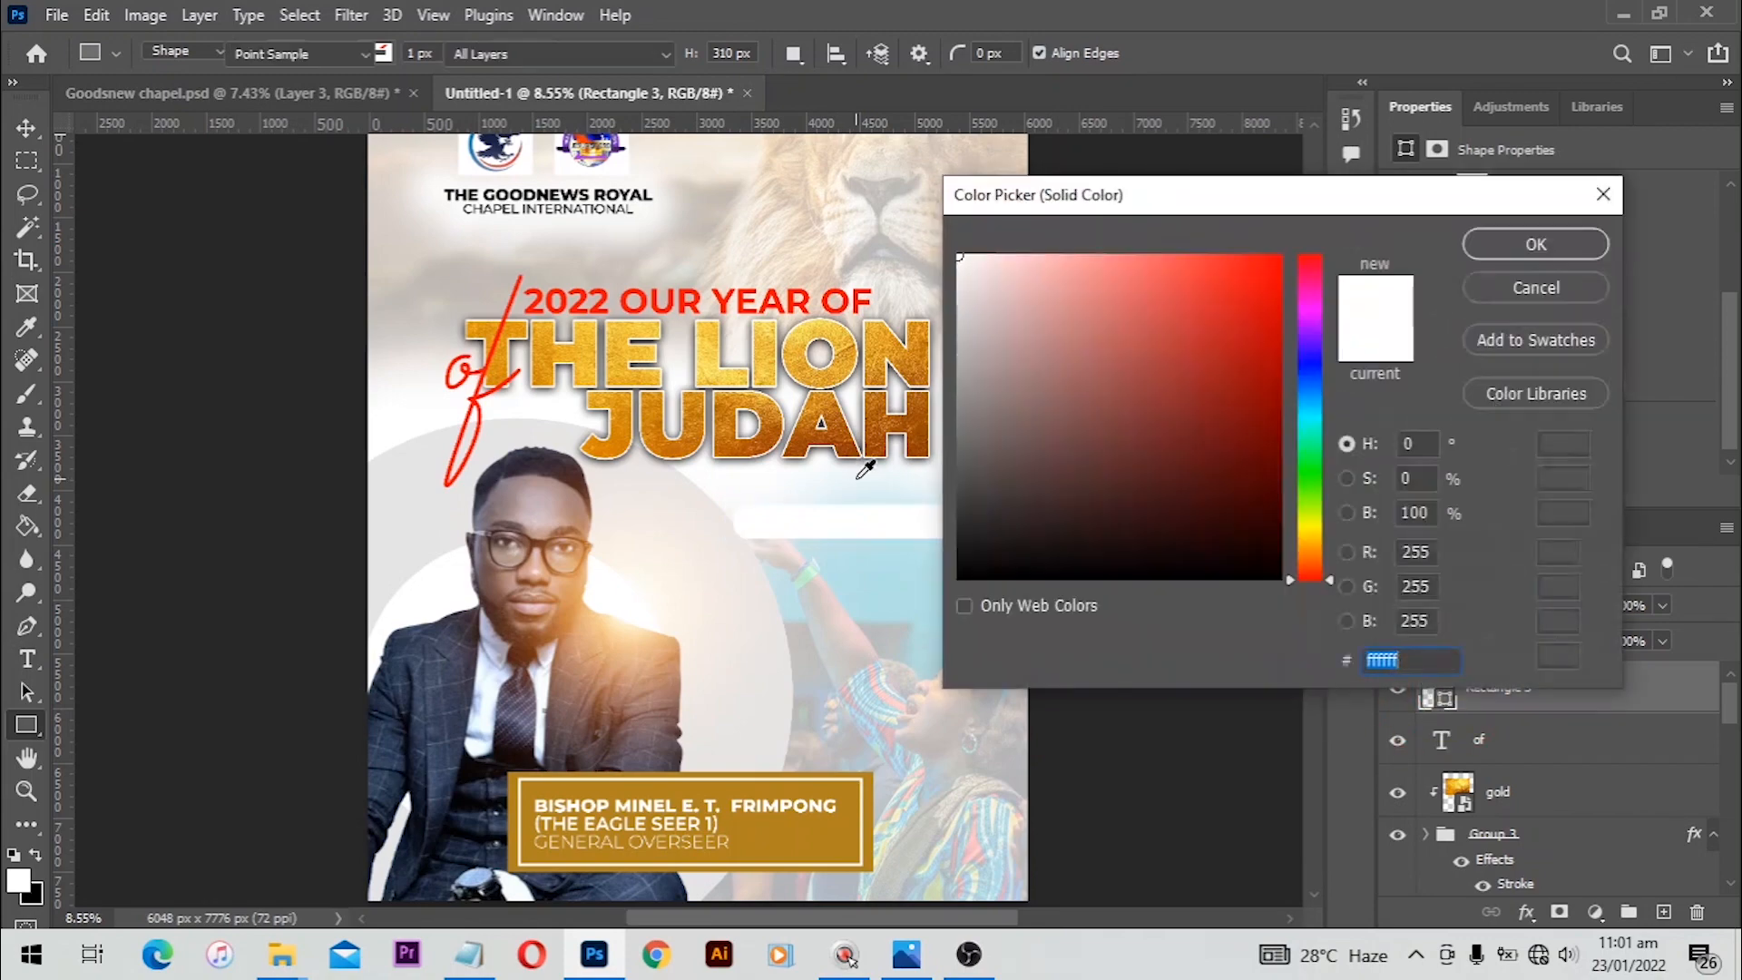
left_click(798, 826)
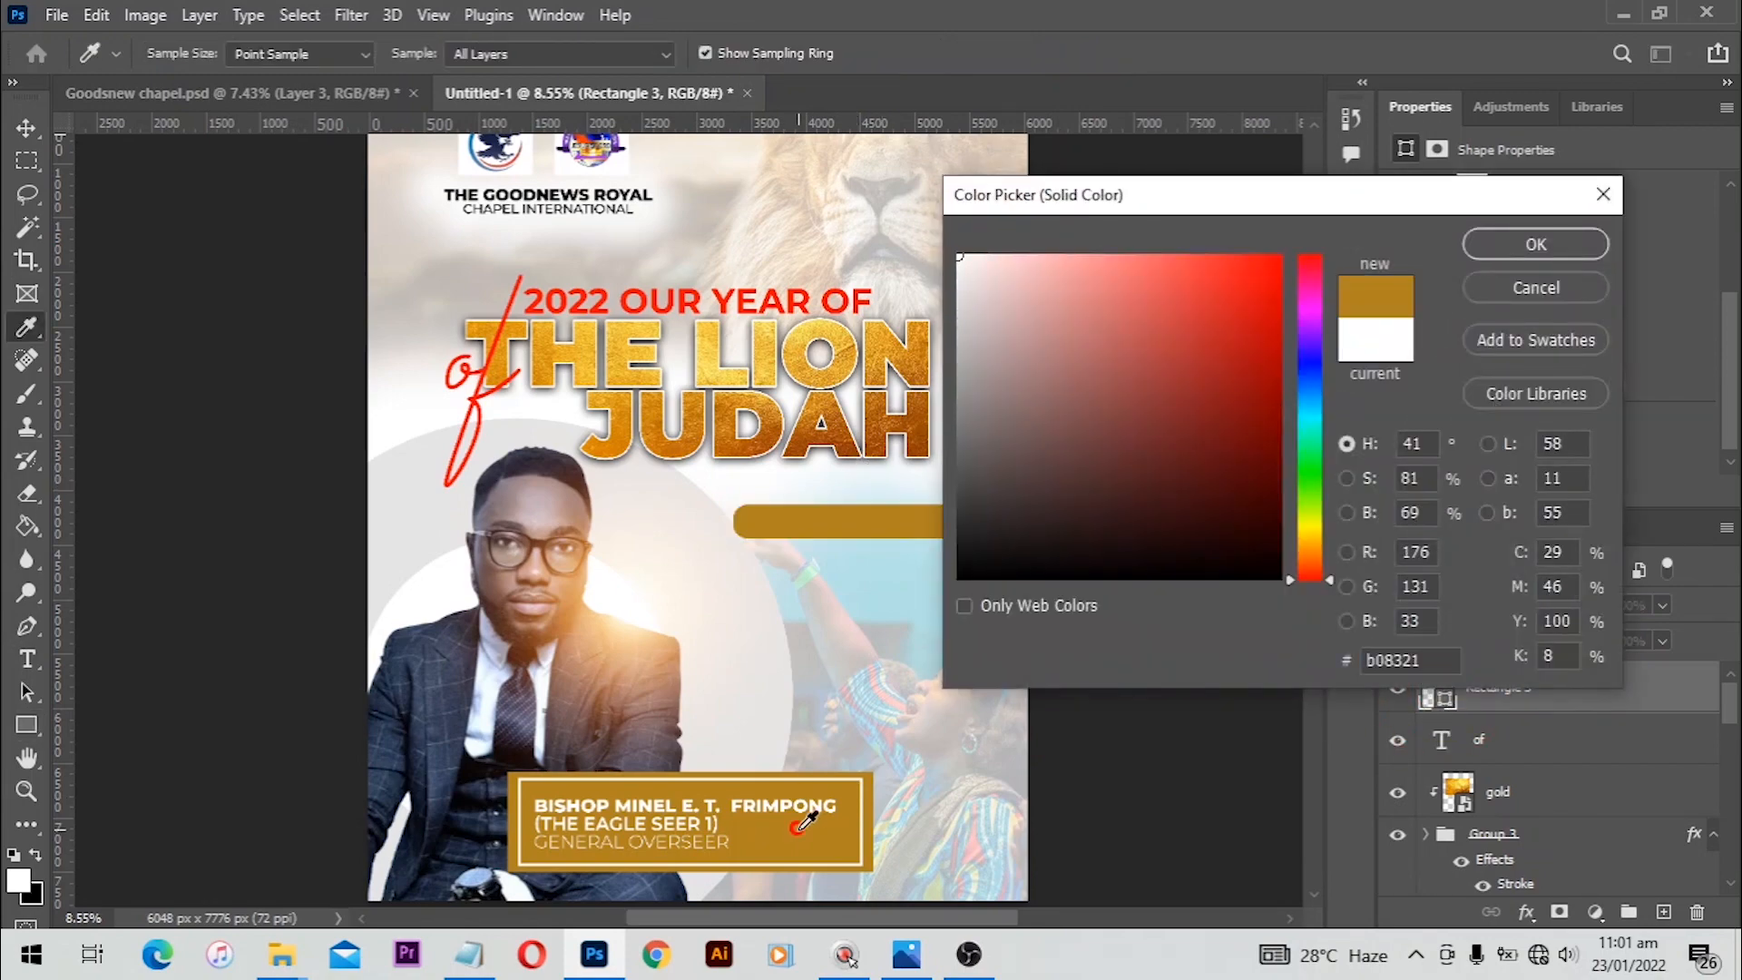
left_click(1535, 245)
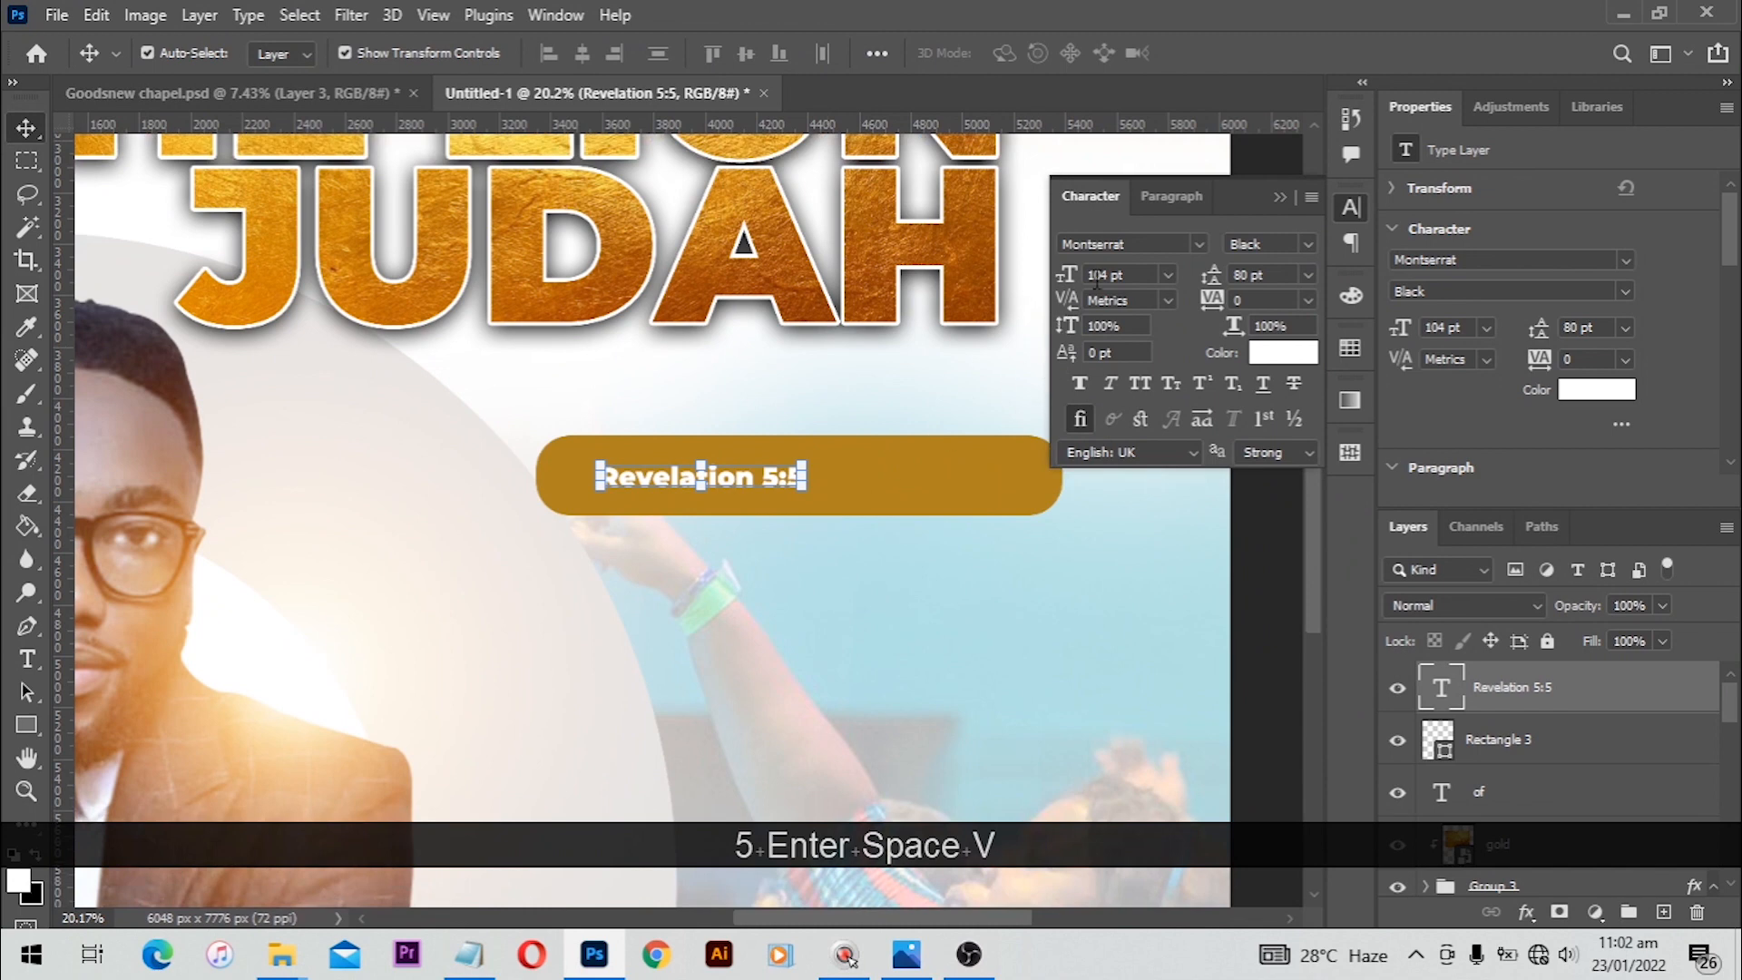
Step: Set the Revelation 5:5 label to Medium weight and scale it up inside the gold bar
left_click(1308, 243)
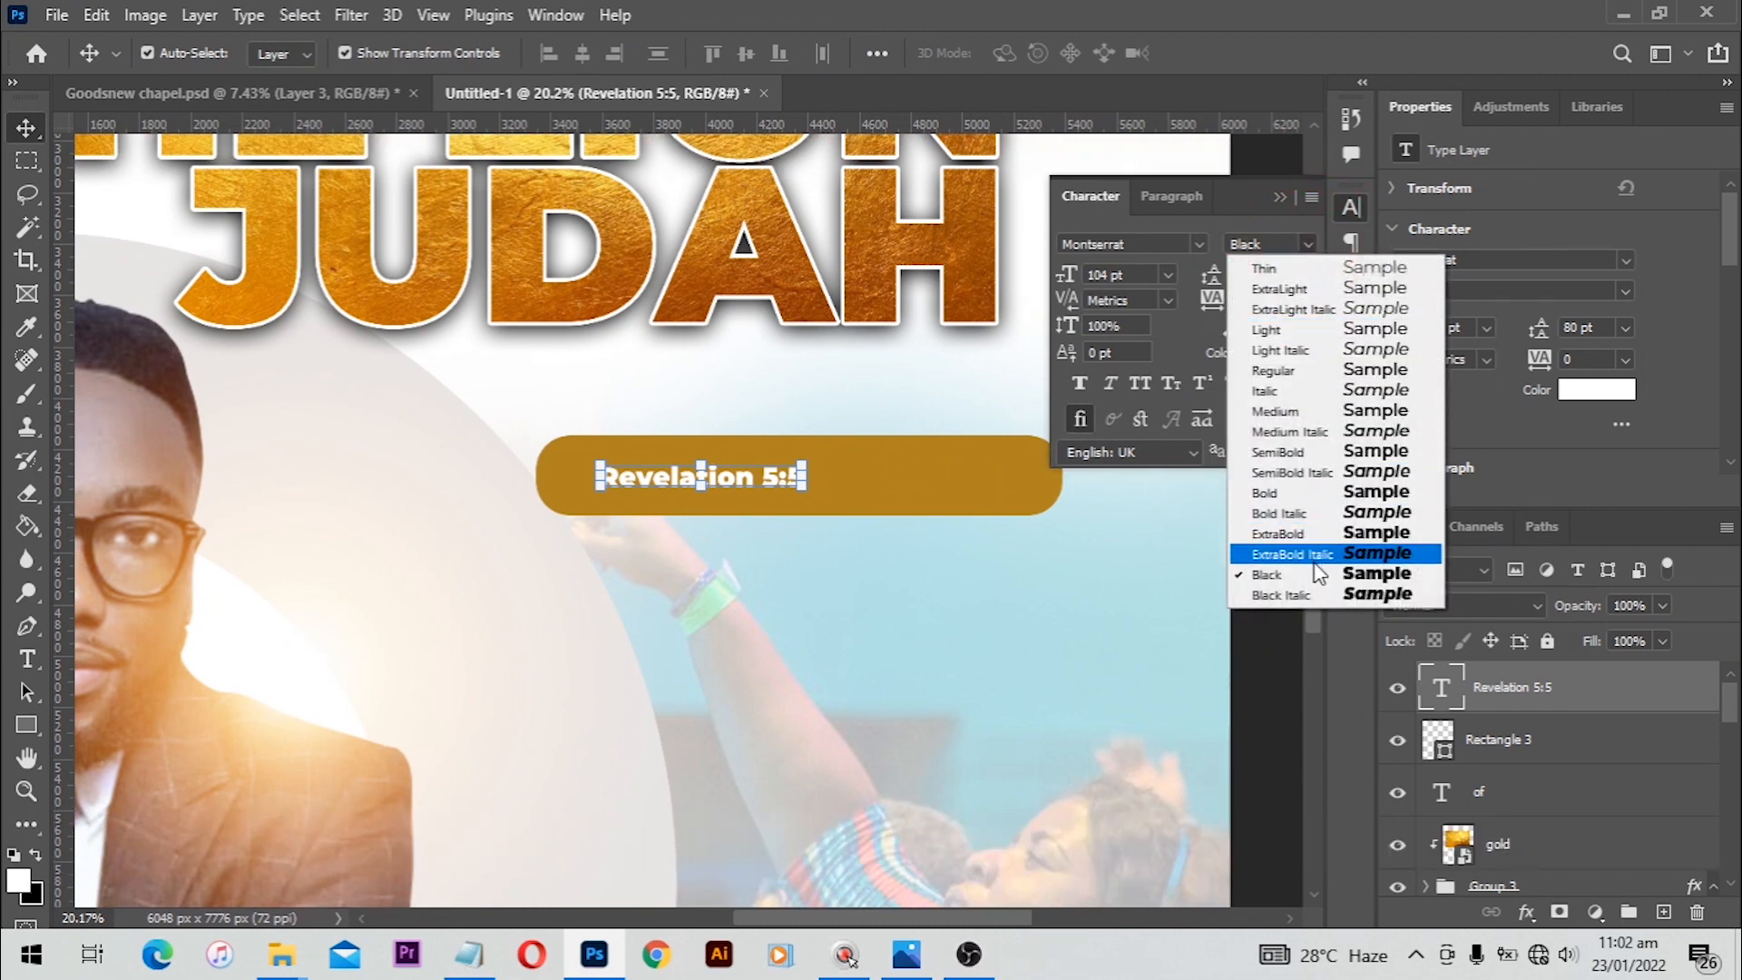
left_click(1310, 410)
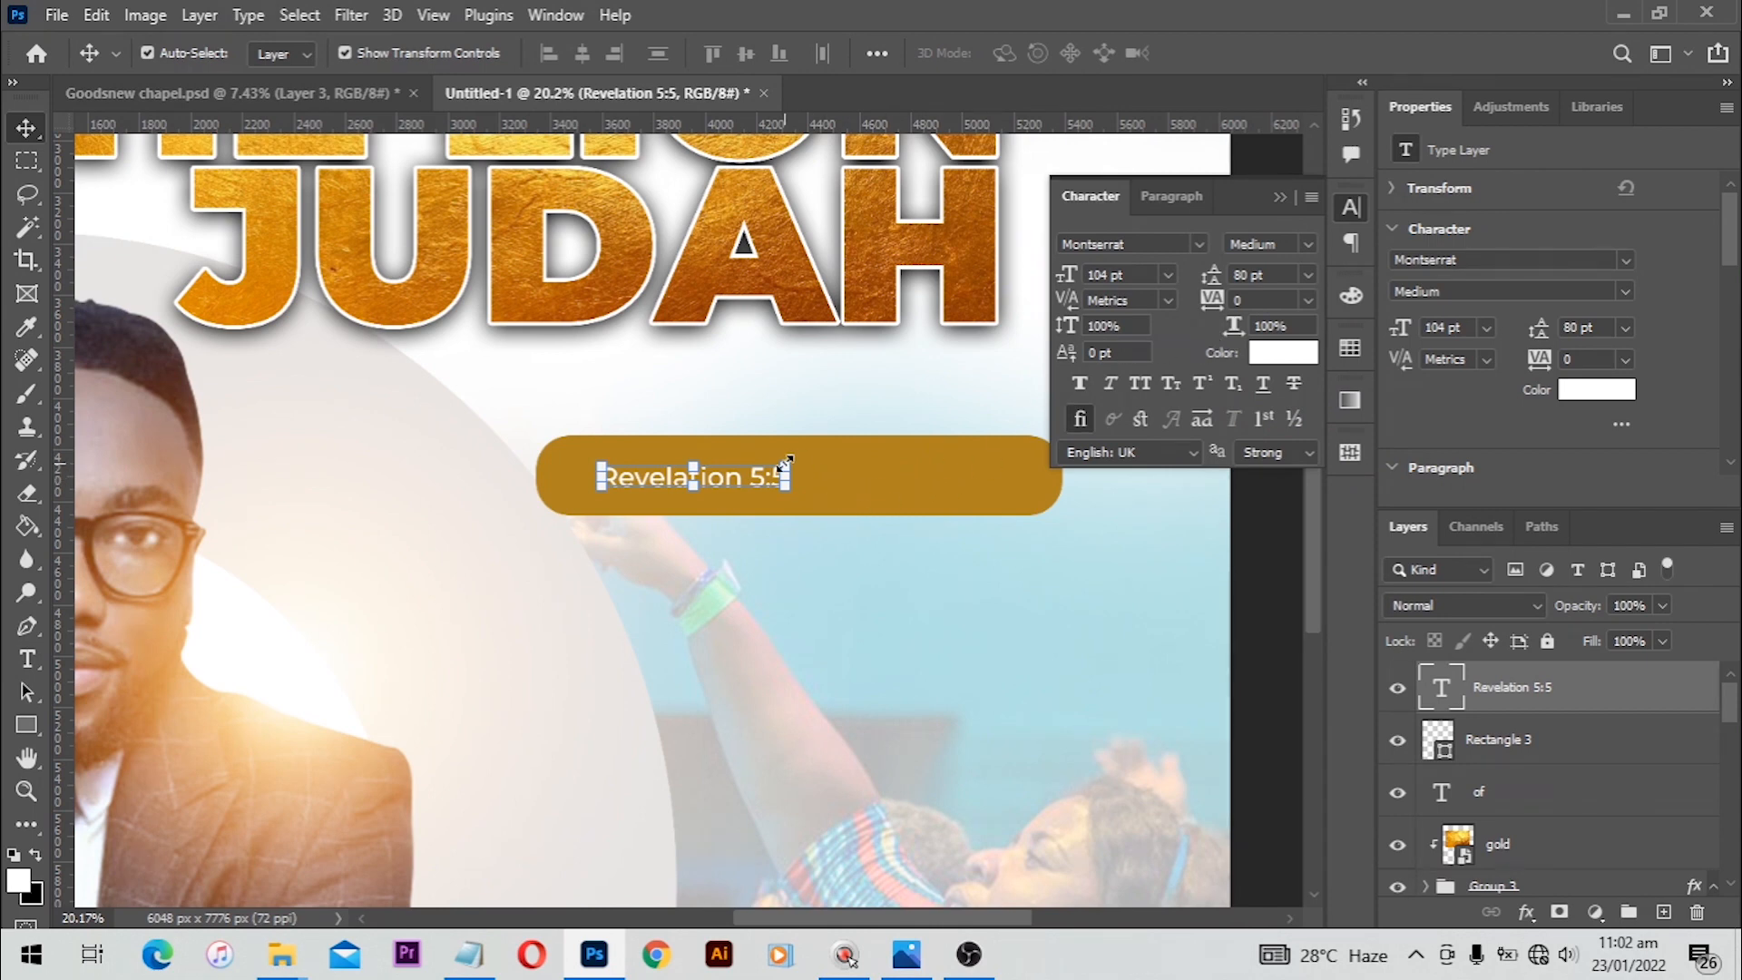
left_click_drag(804, 452, 898, 417)
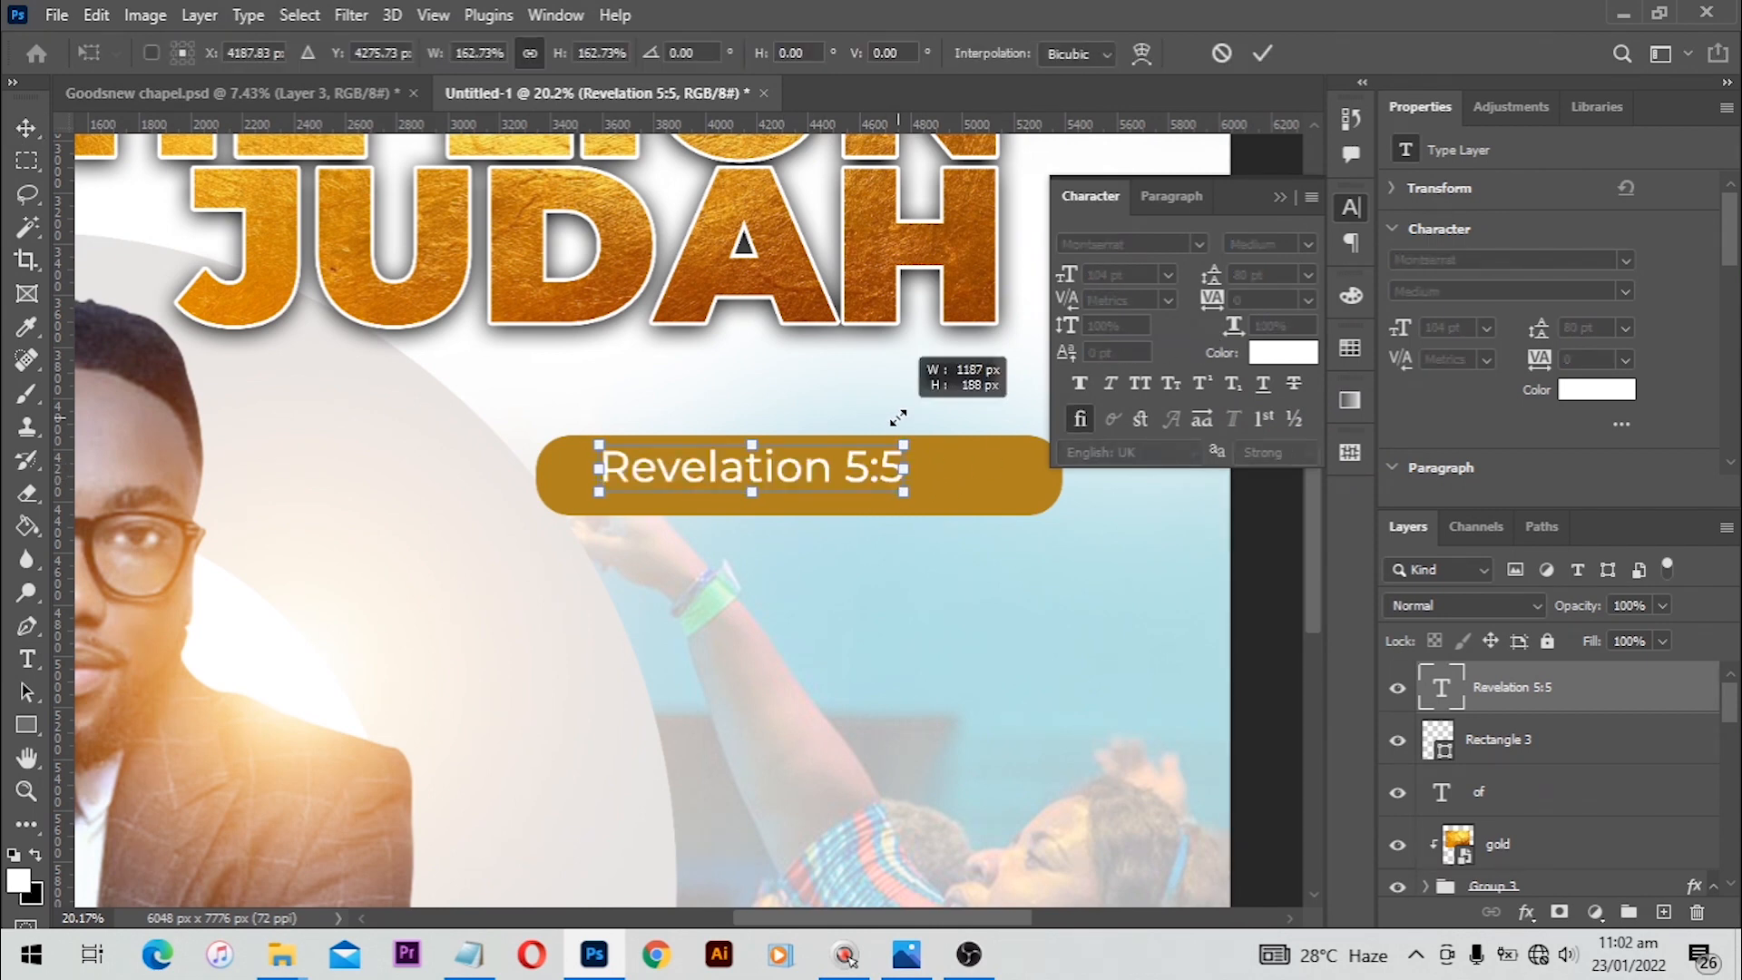
double_click(837, 474)
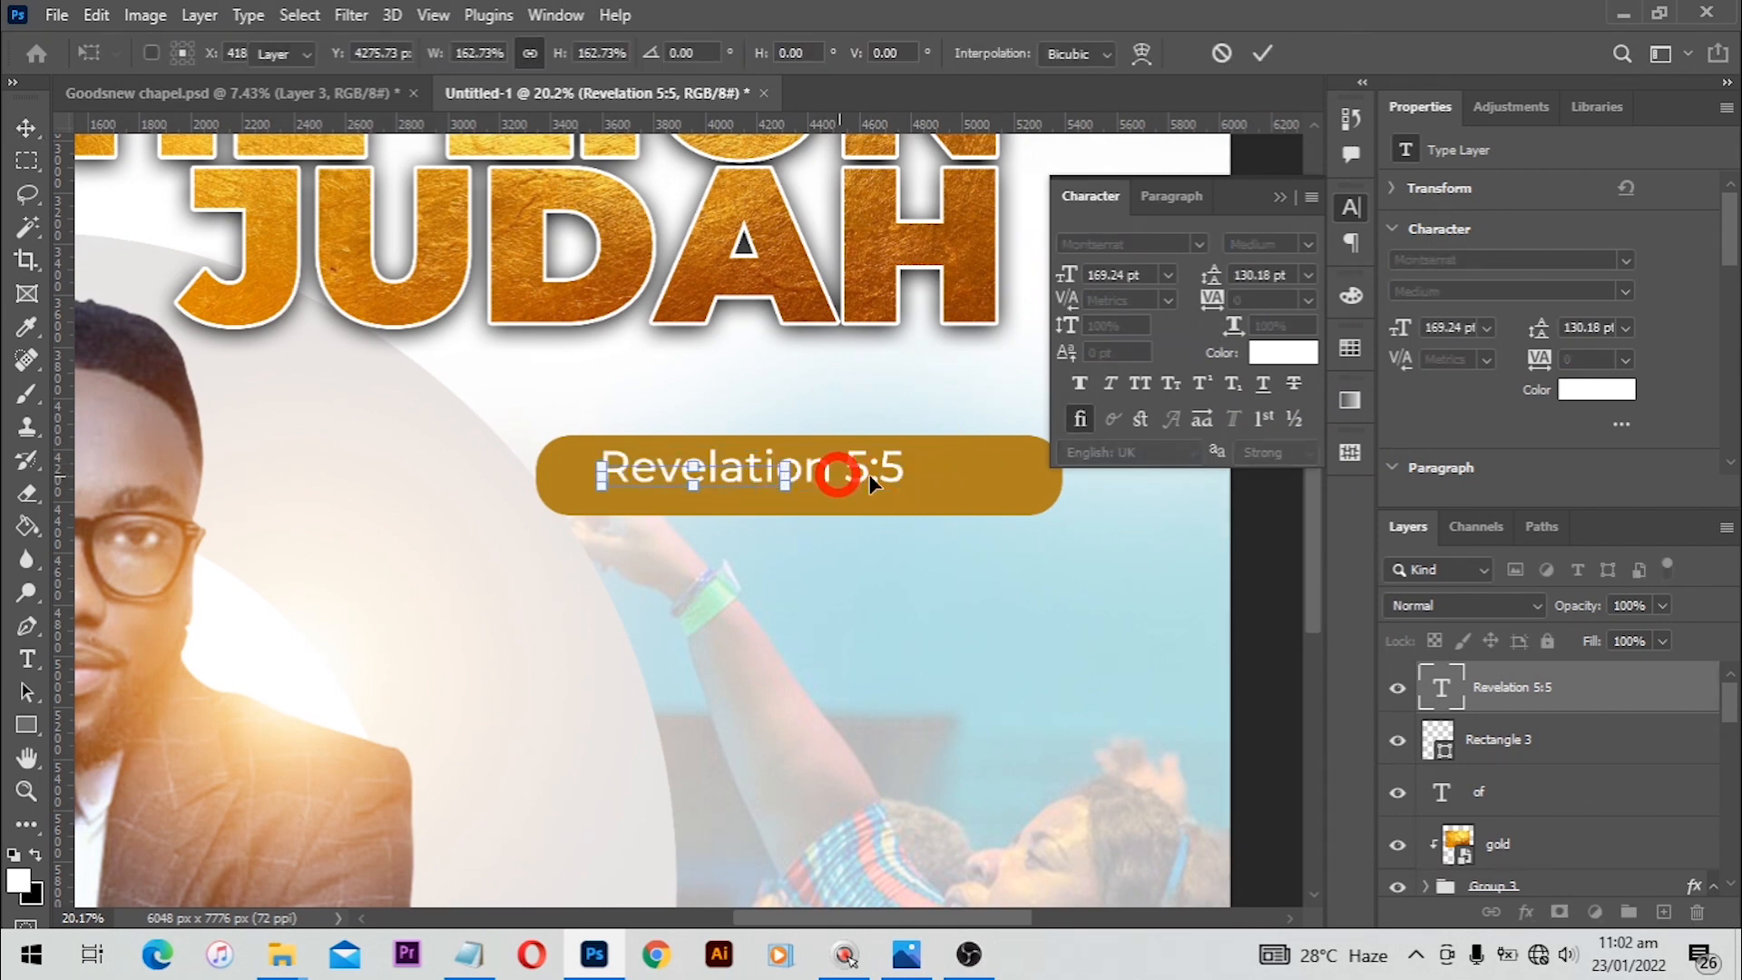
Step: Centre the Revelation 5:5 label horizontally on the gold bar
left_click(1020, 495, "shift")
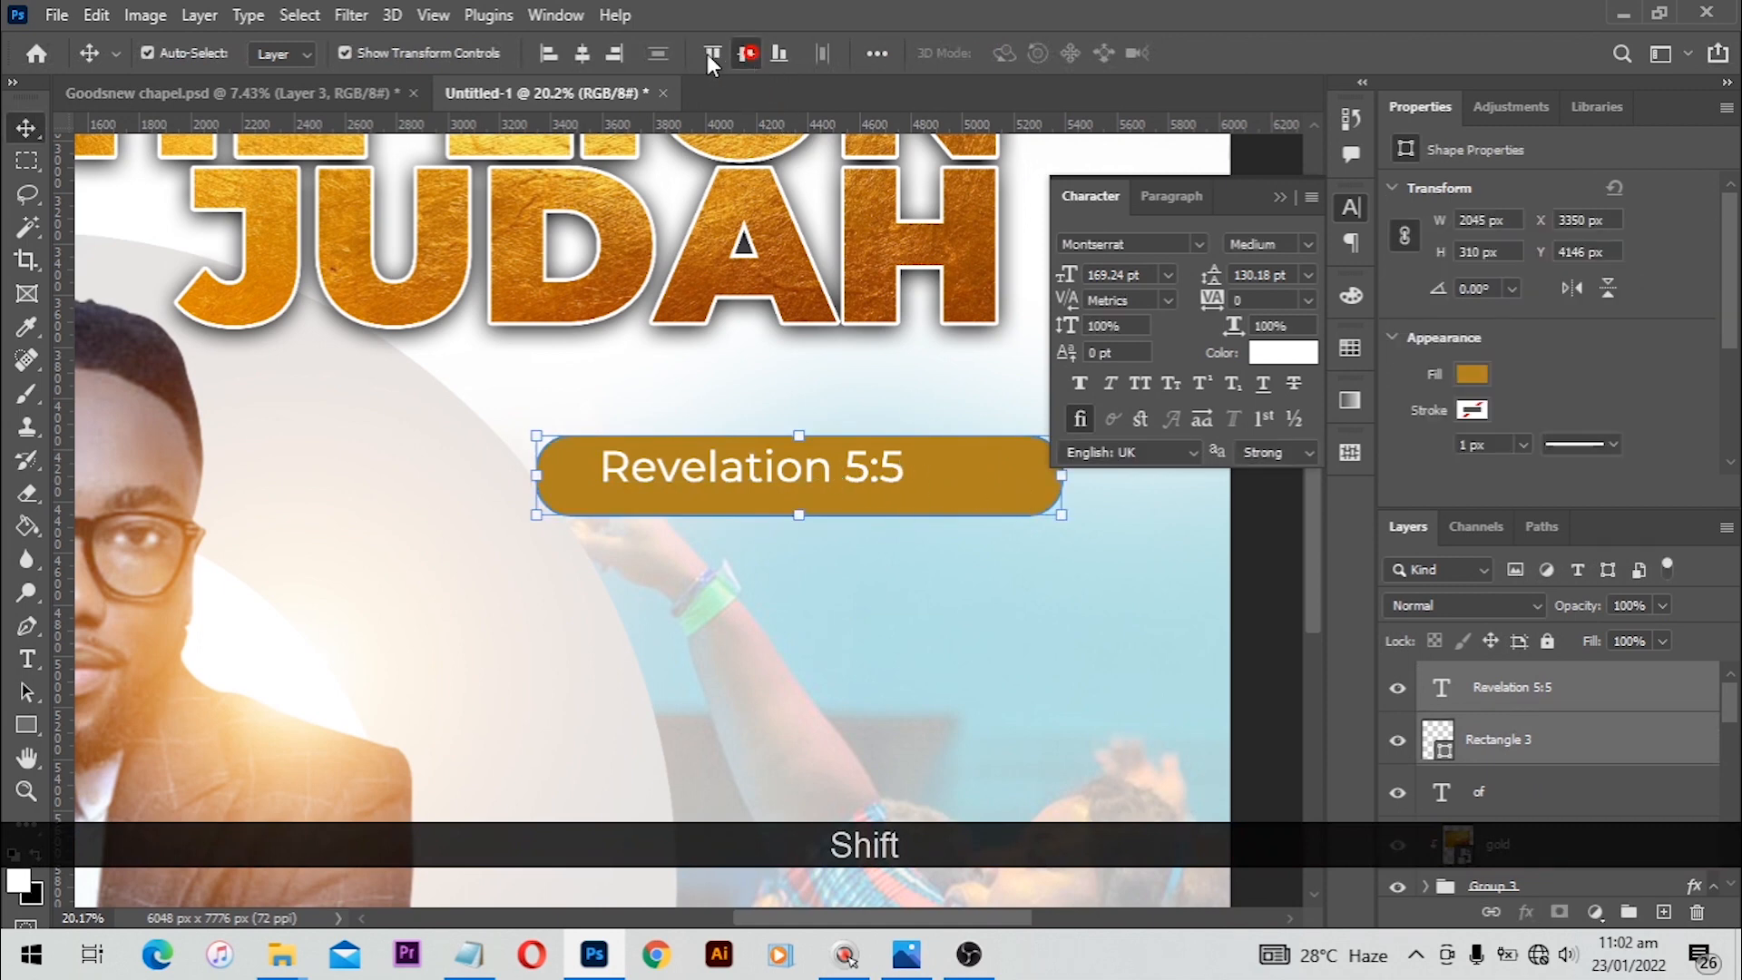
left_click(583, 53)
left_click(1244, 556)
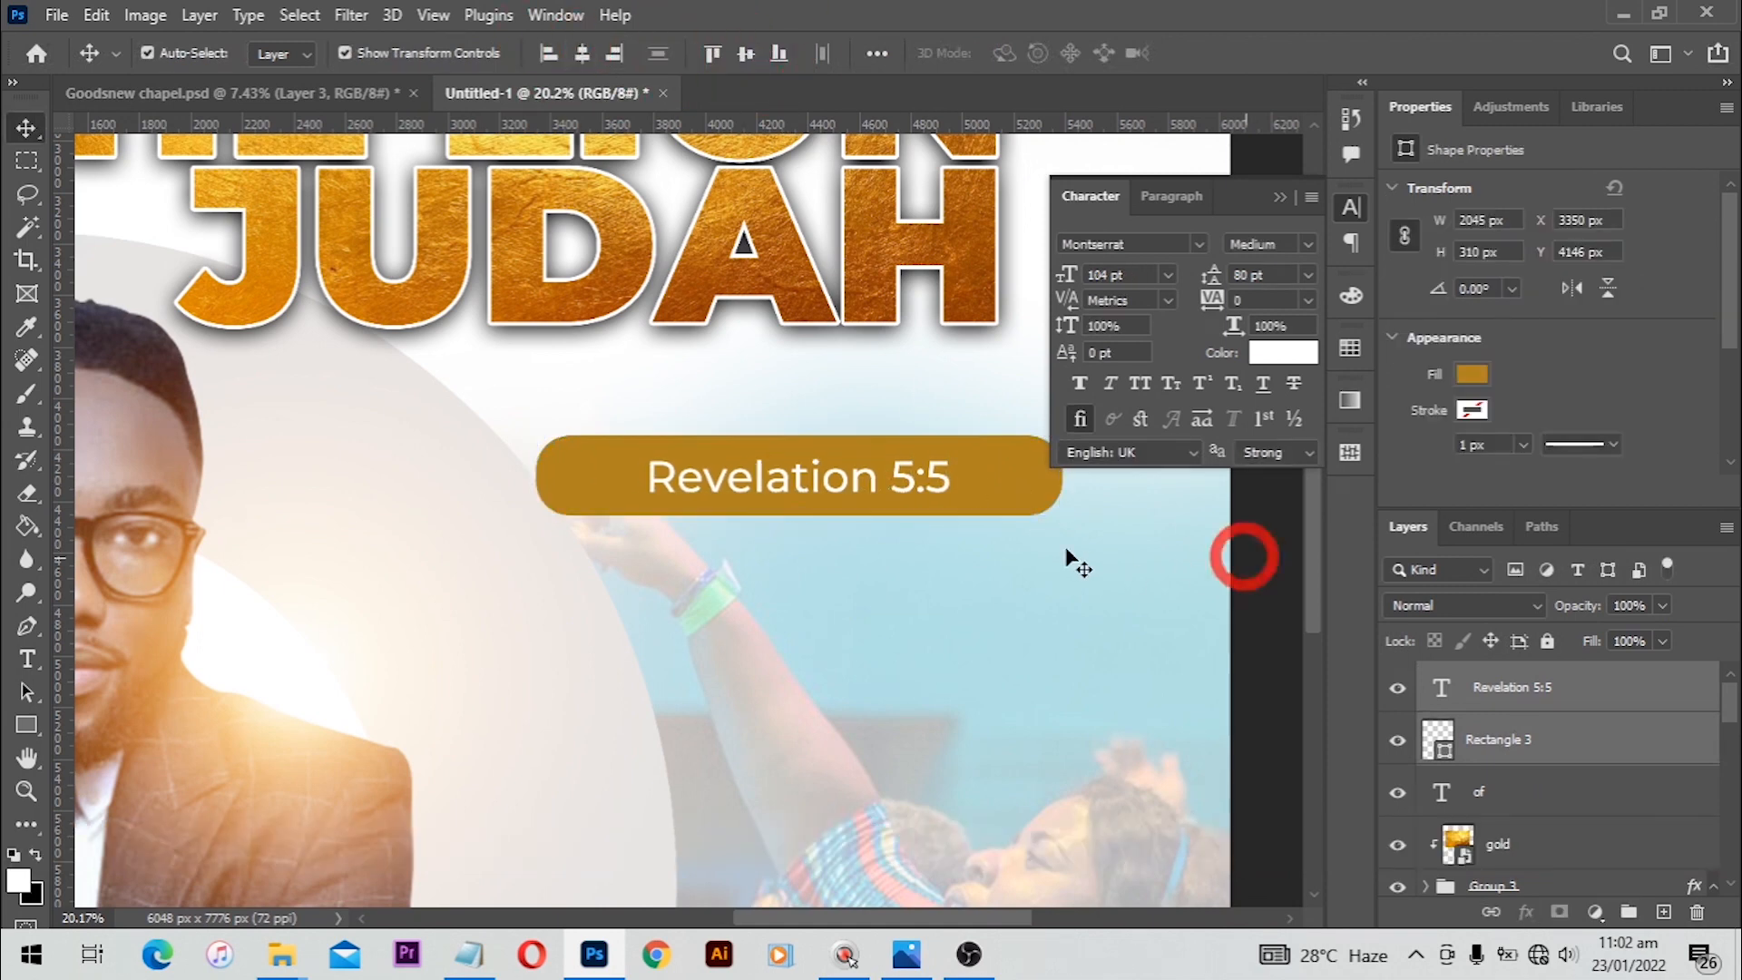
Step: Copy the four verse lines starting 'Weep no more, behold' from the Notepad keywords file
key("space")
left_click_drag(1066, 550, 890, 424)
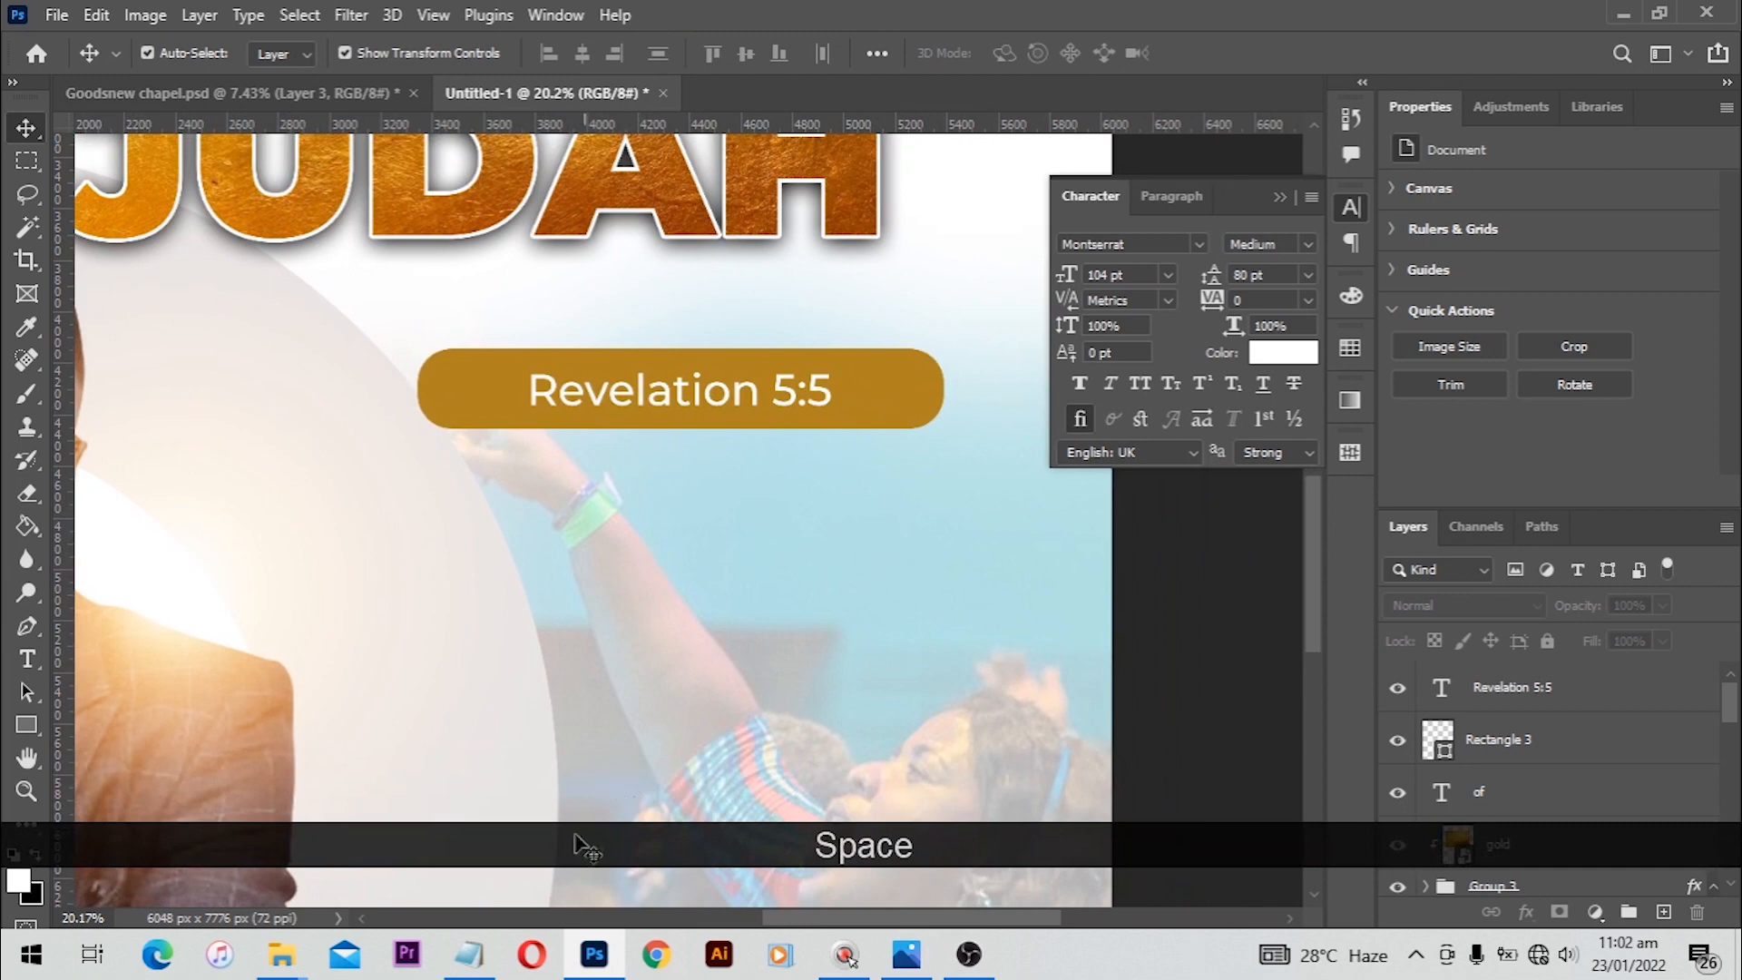
left_click(469, 954)
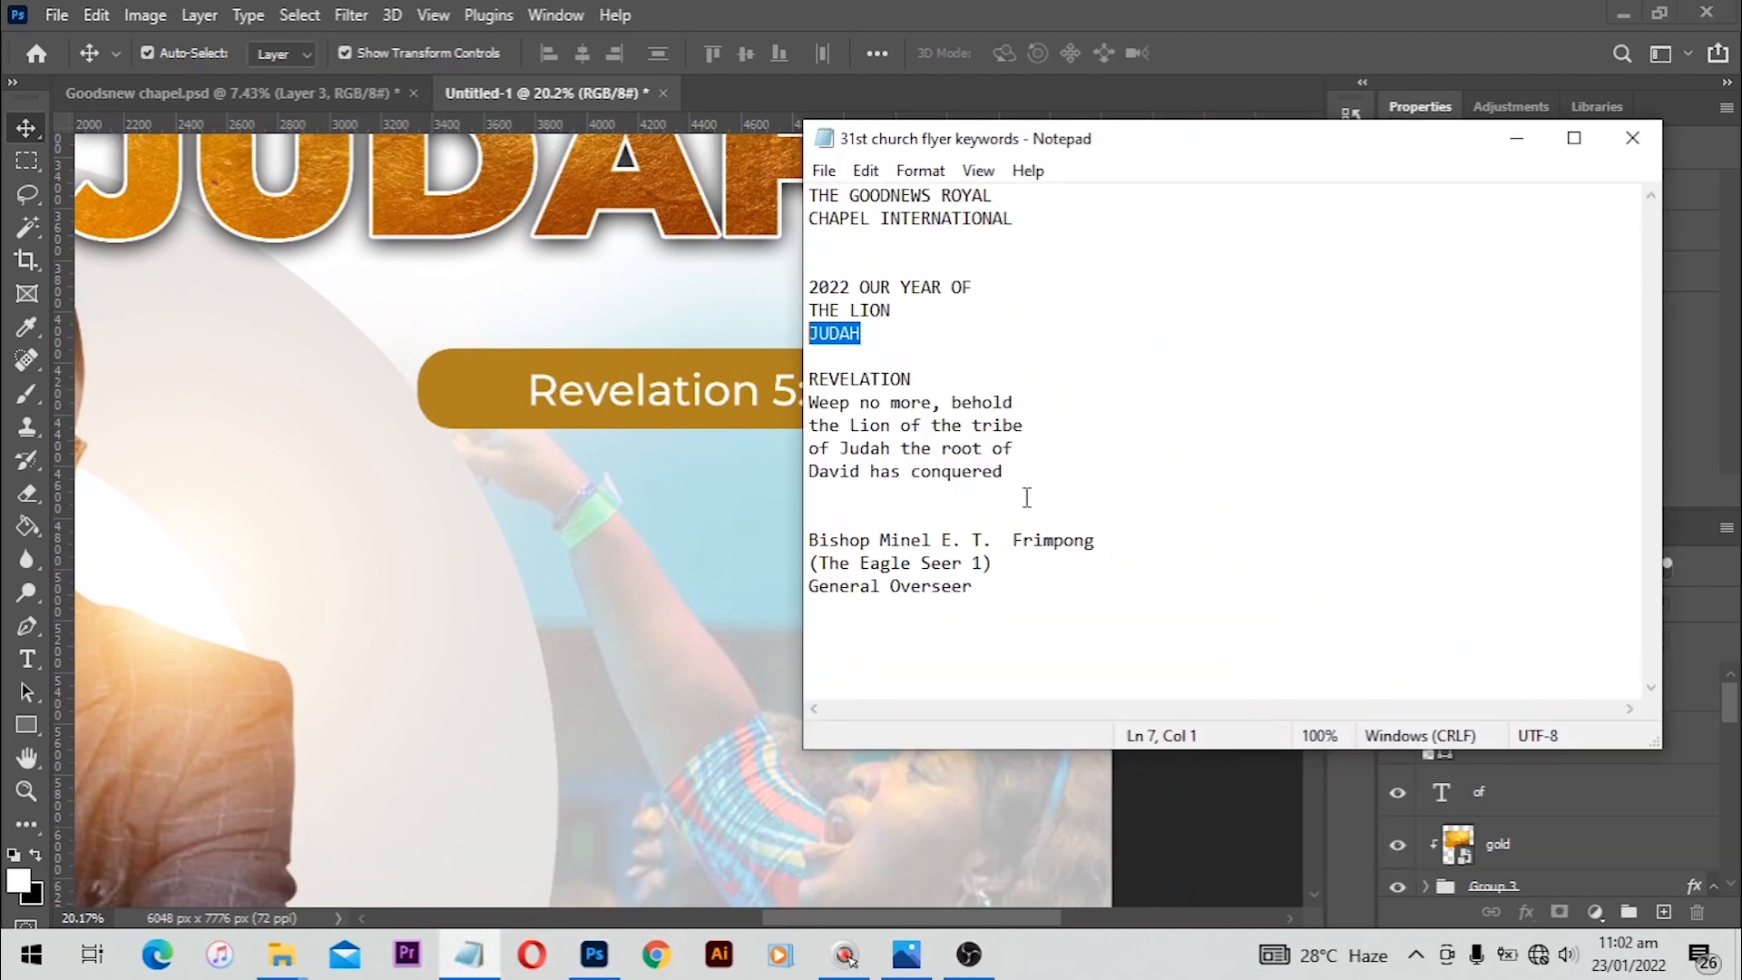
left_click_drag(1010, 595, 810, 562)
left_click_drag(1005, 470, 792, 397)
key("ctrl+c")
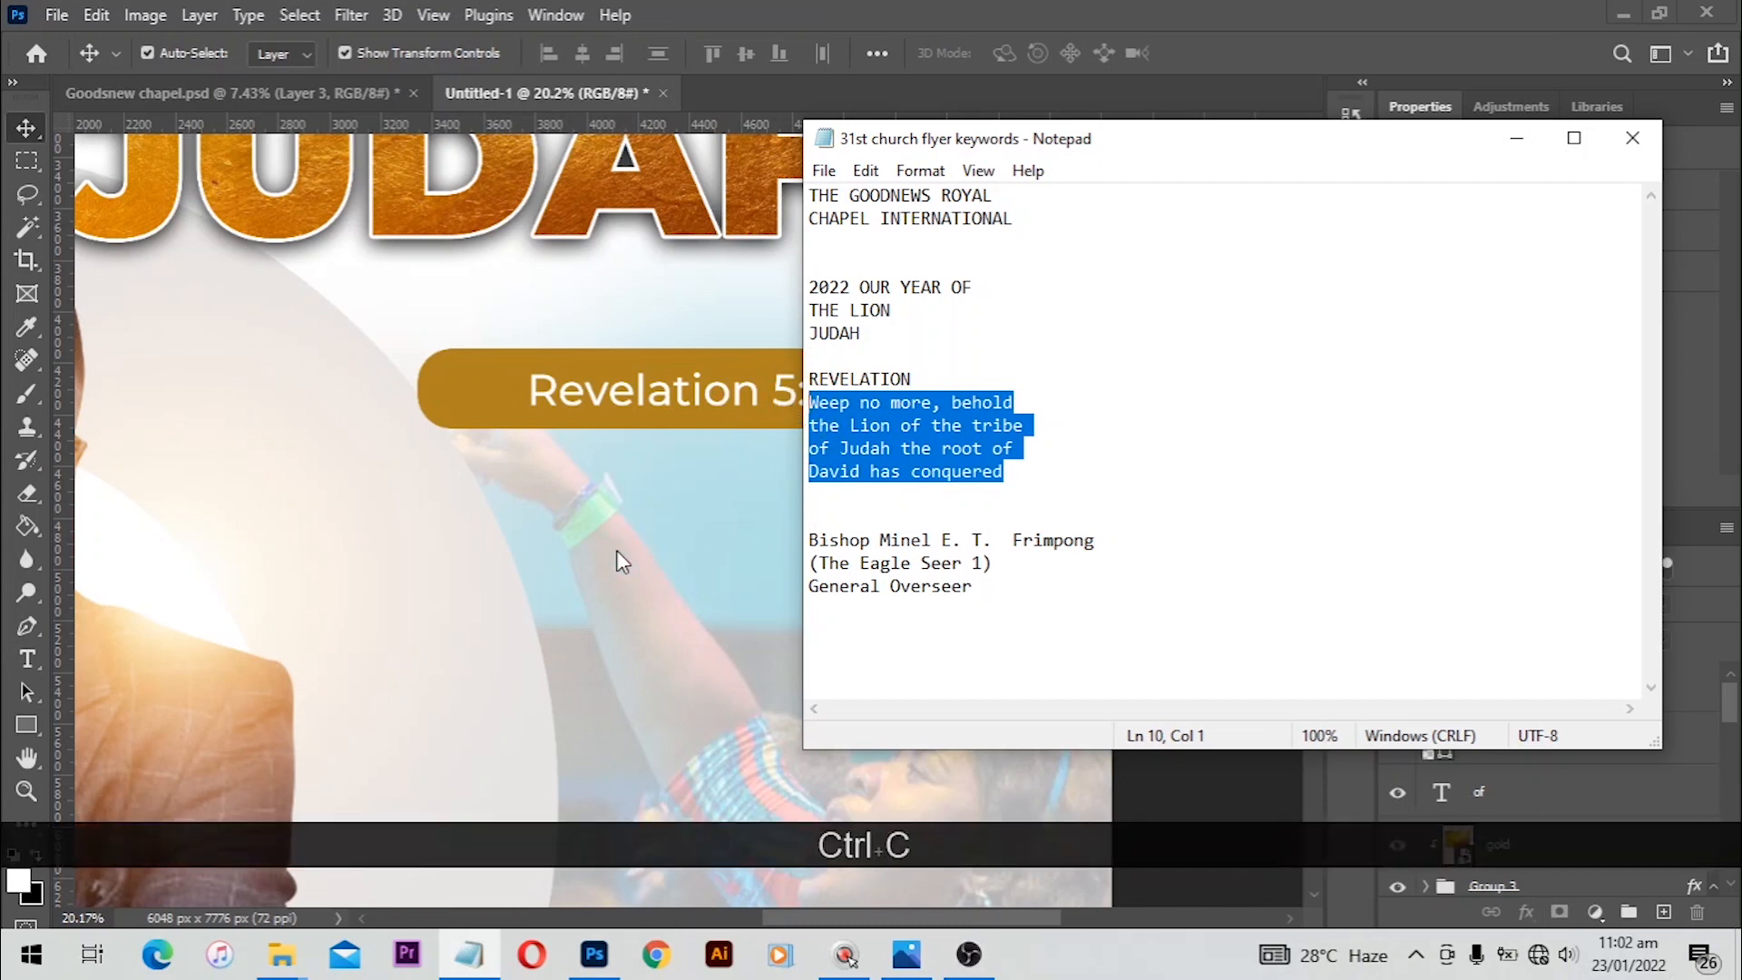
Step: Paste the verse as a new text layer below the Revelation bar
left_click(604, 569)
left_click(28, 656)
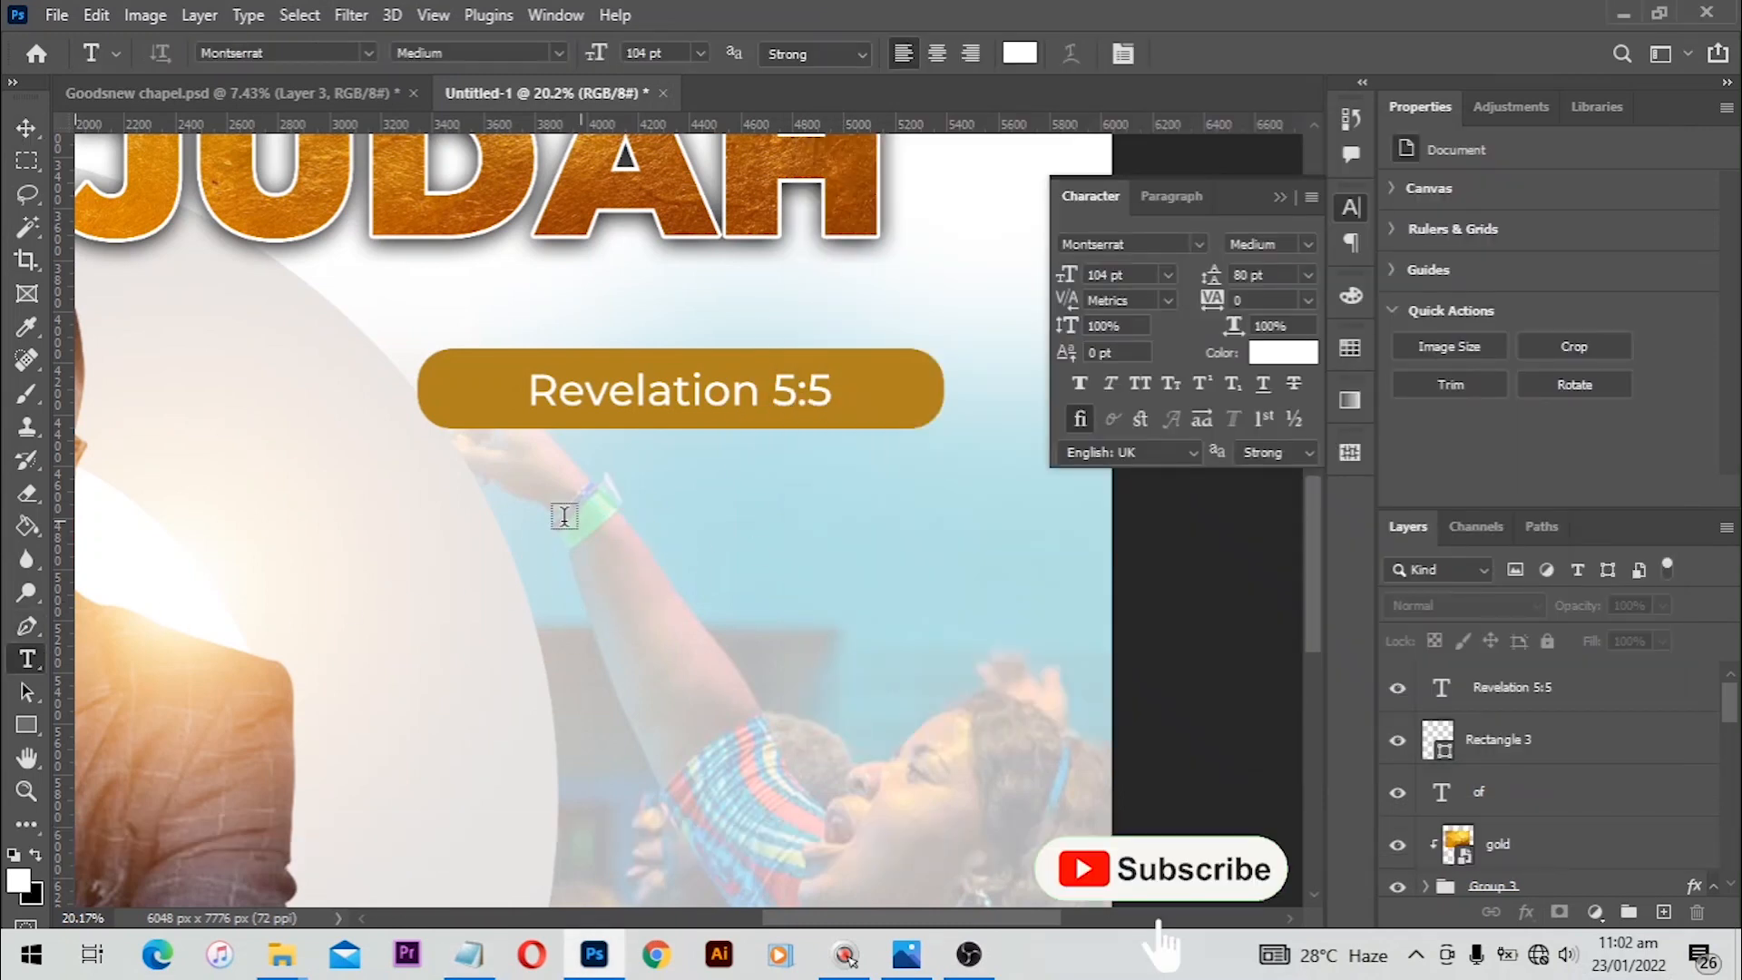
left_click(436, 479)
key("ctrl+v")
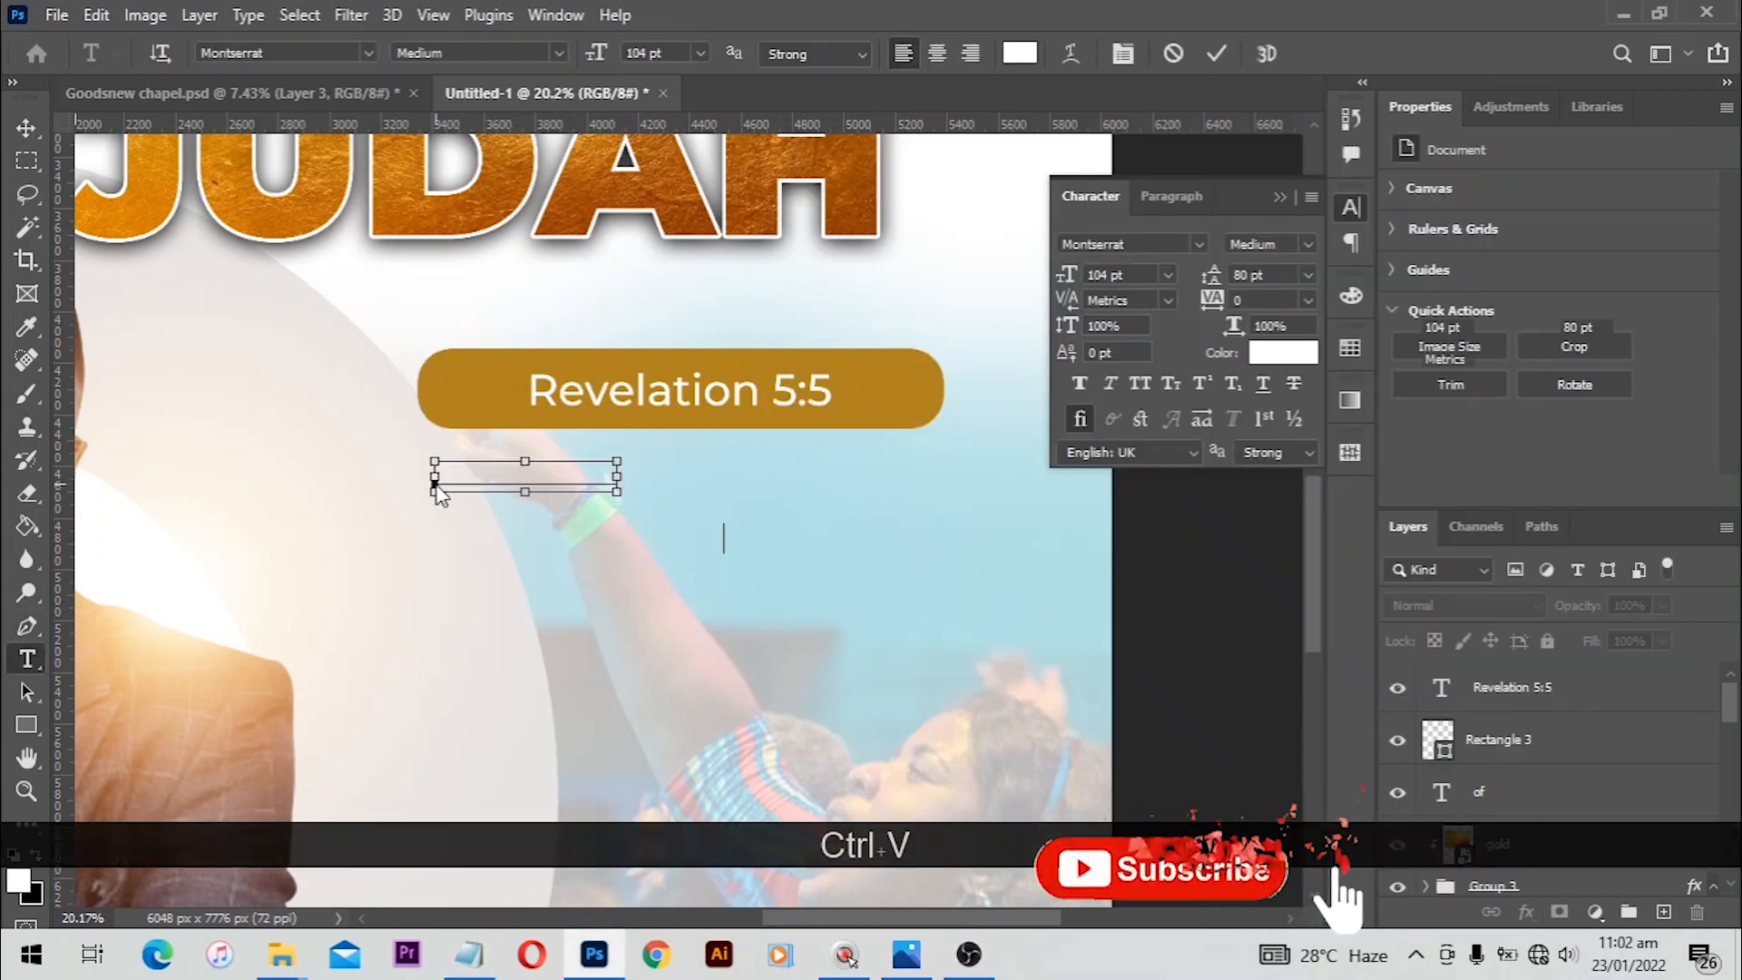
Step: Make the verse text black (000000) and centre-align it
key("ctrl+a")
left_click(1270, 350)
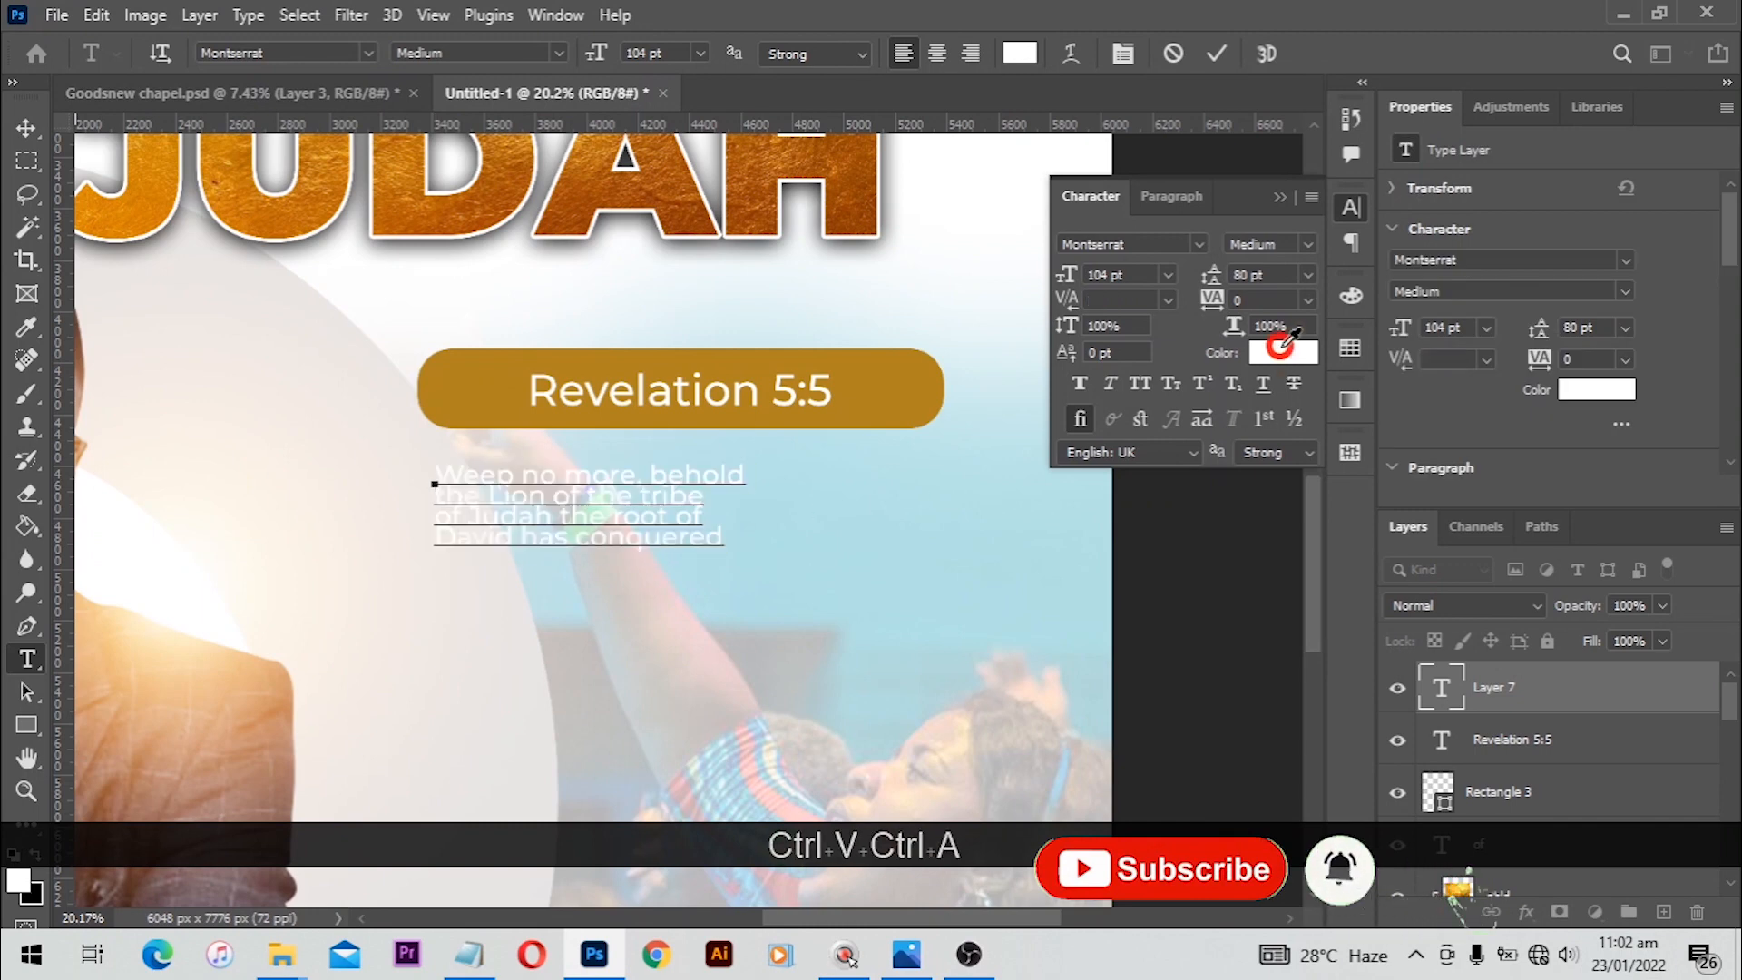
type("000000")
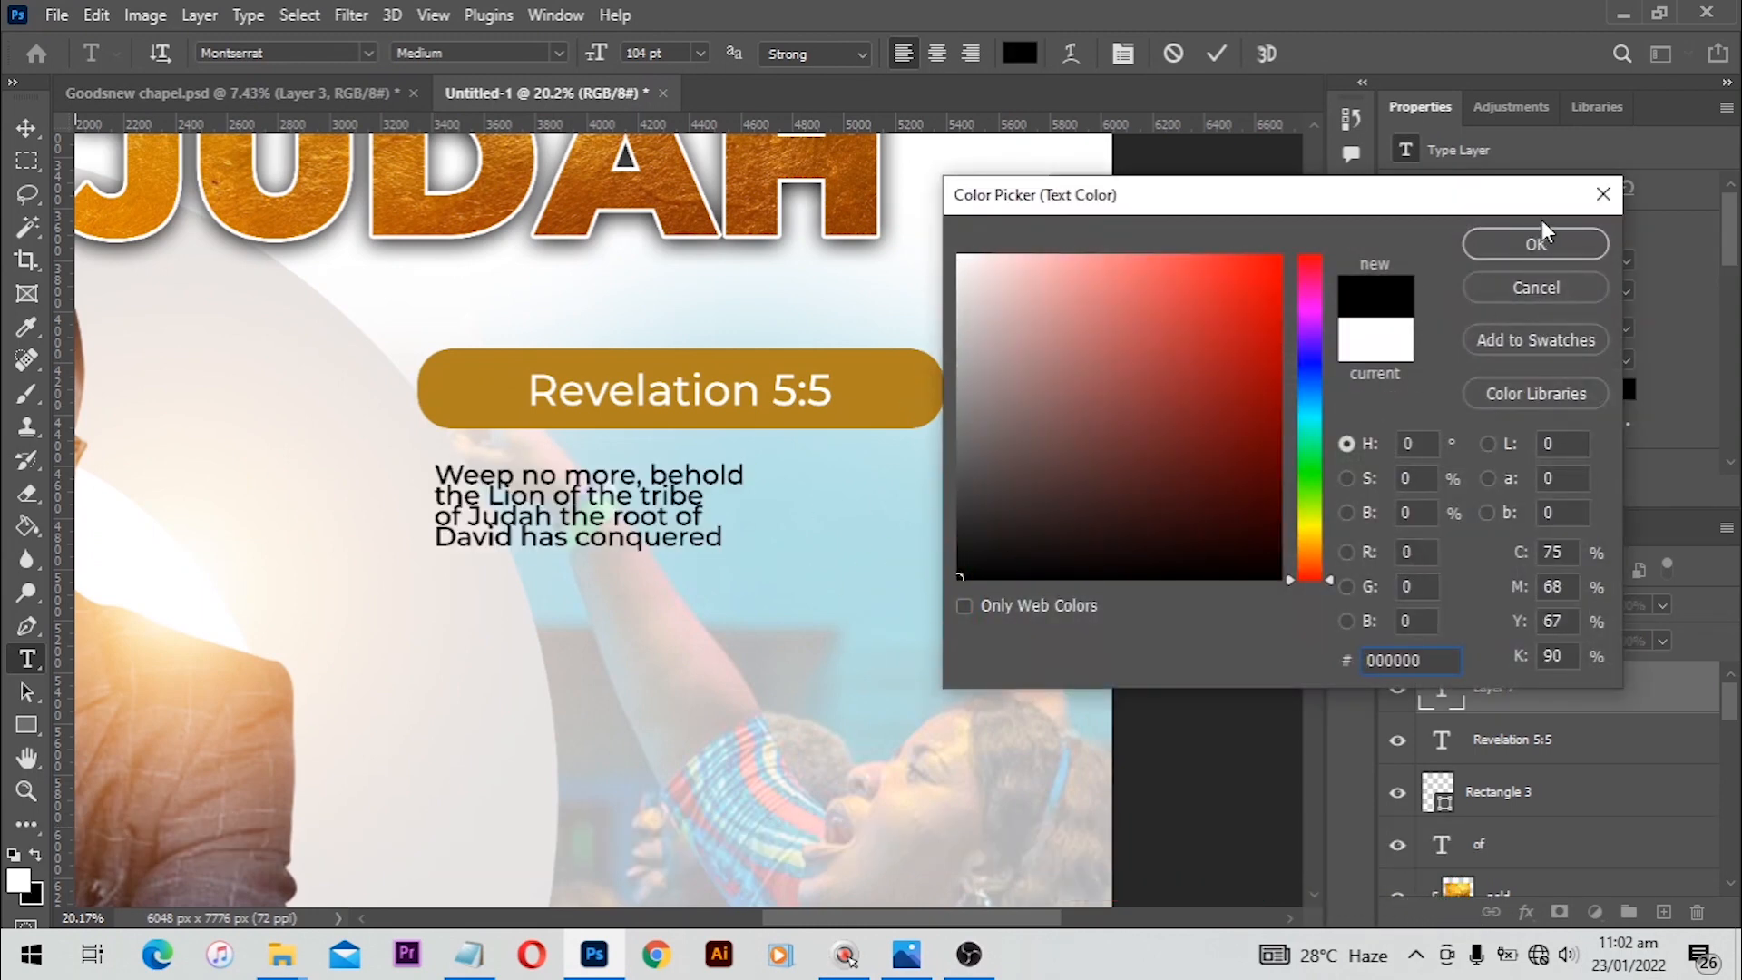
left_click(1535, 243)
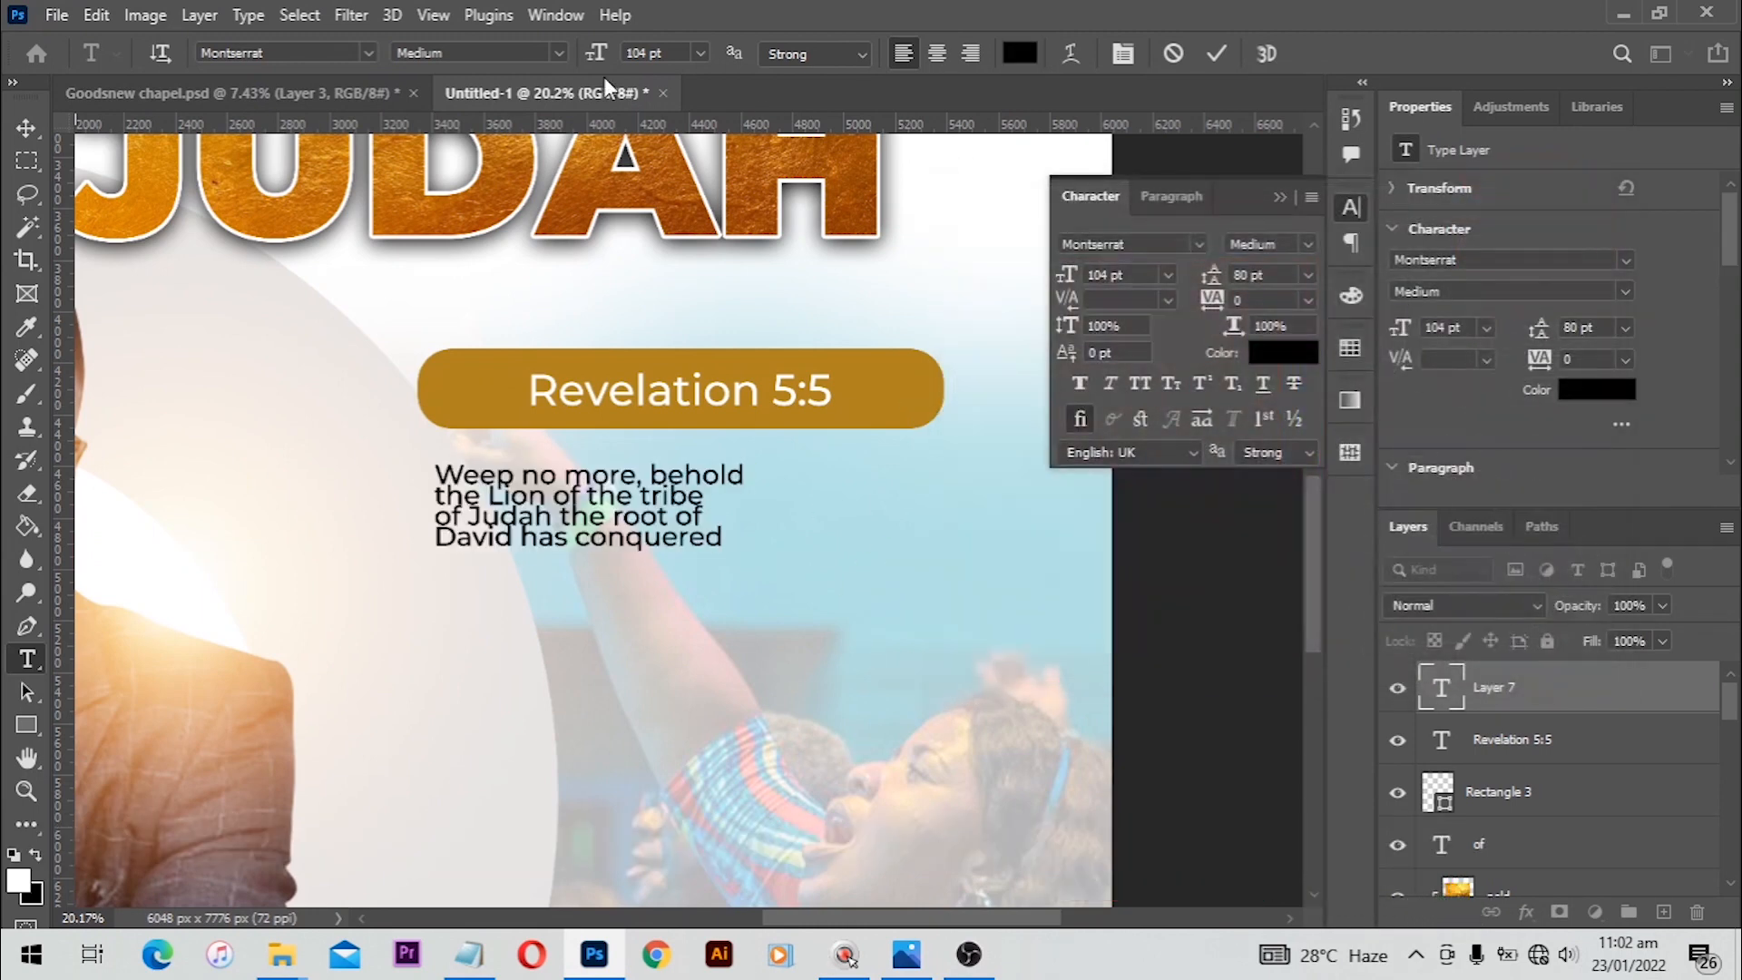
left_click(933, 52)
left_click(1213, 53)
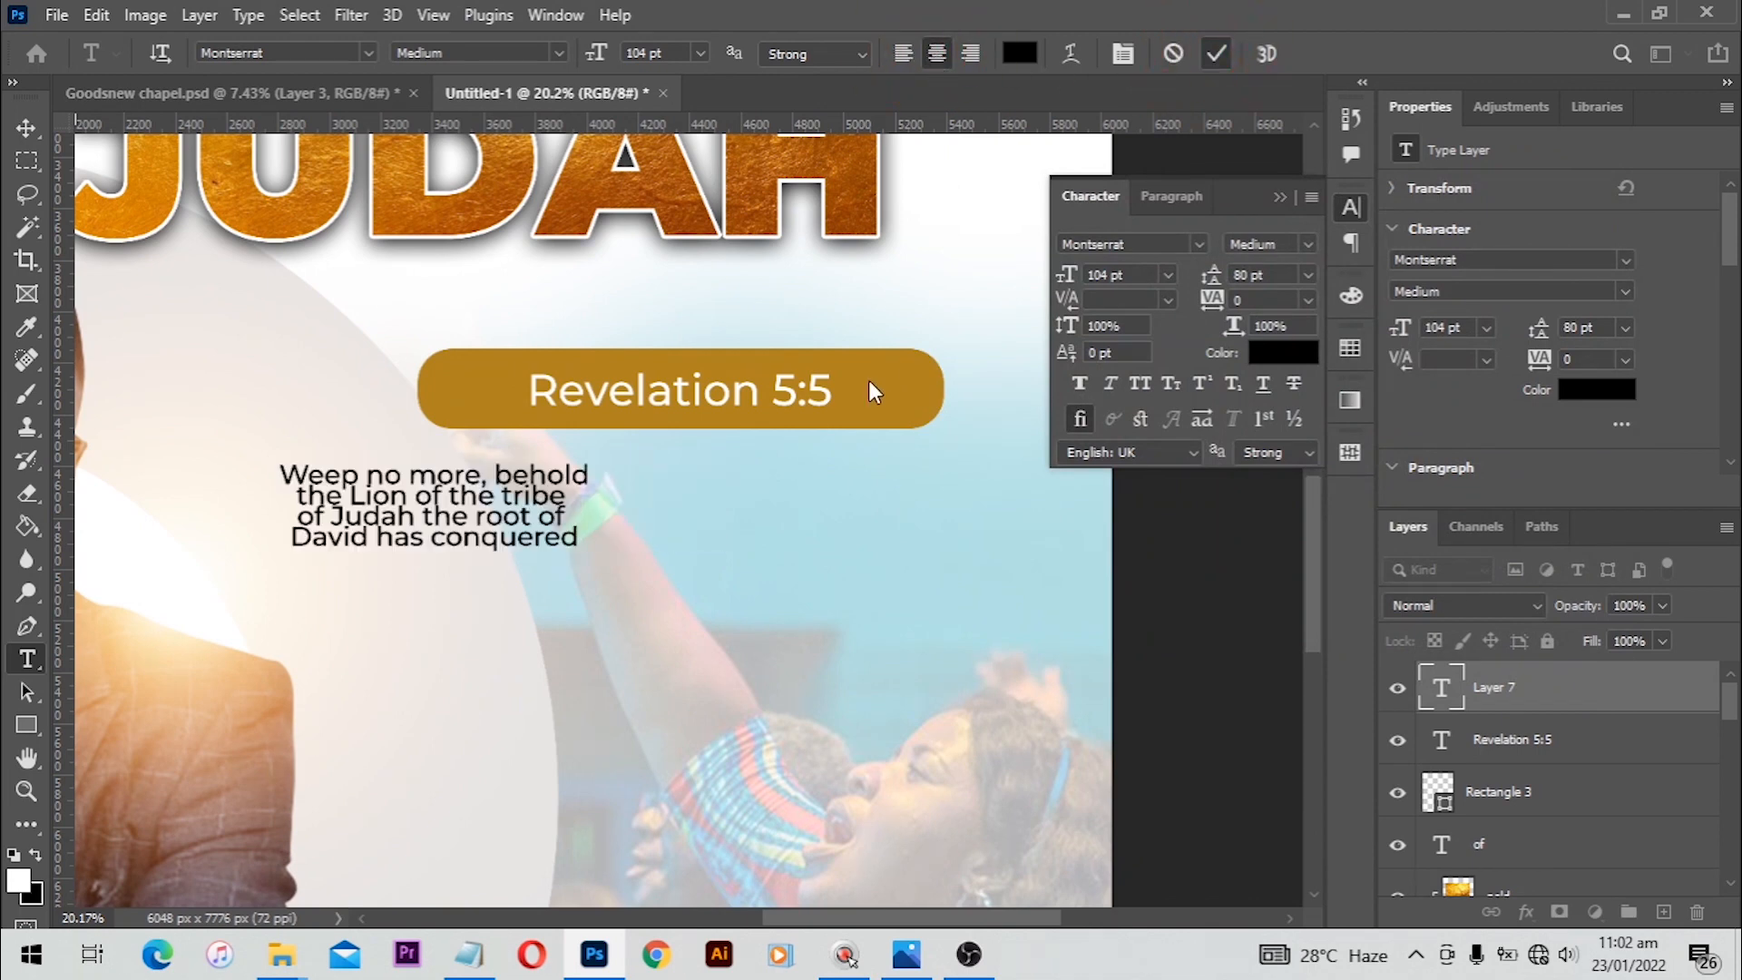
Step: Move the verse under the Revelation bar and scale it up slightly
key("v")
left_click_drag(464, 491, 691, 507)
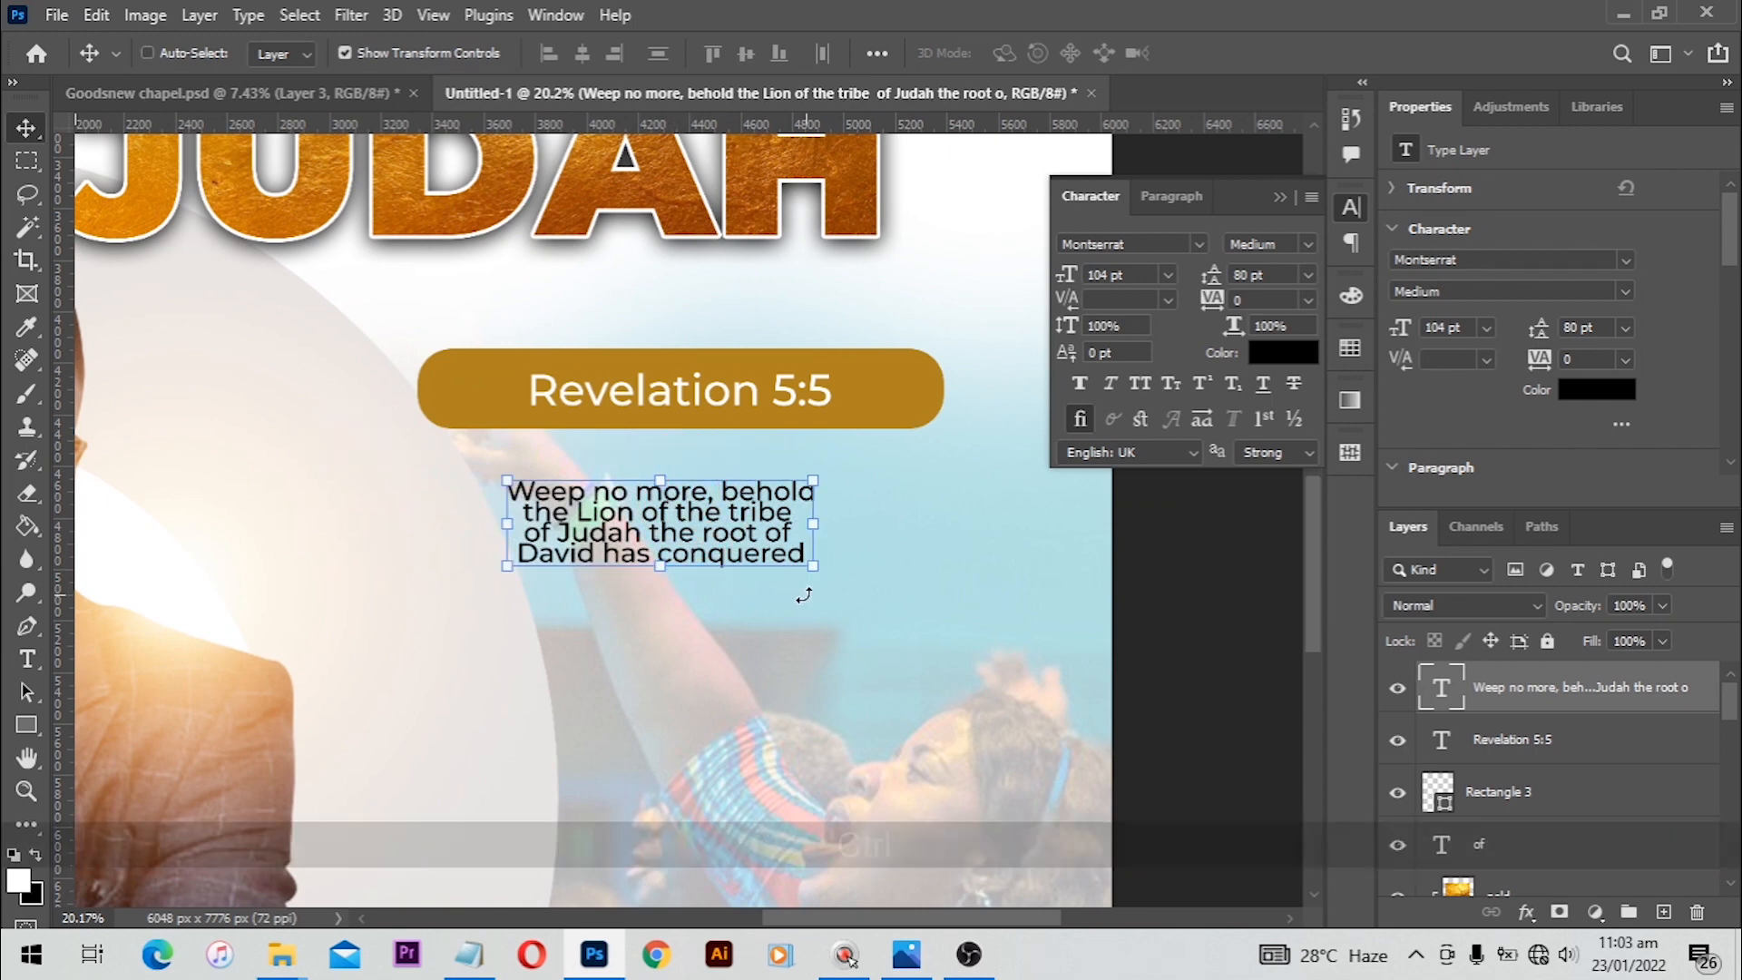
key("ctrl+t")
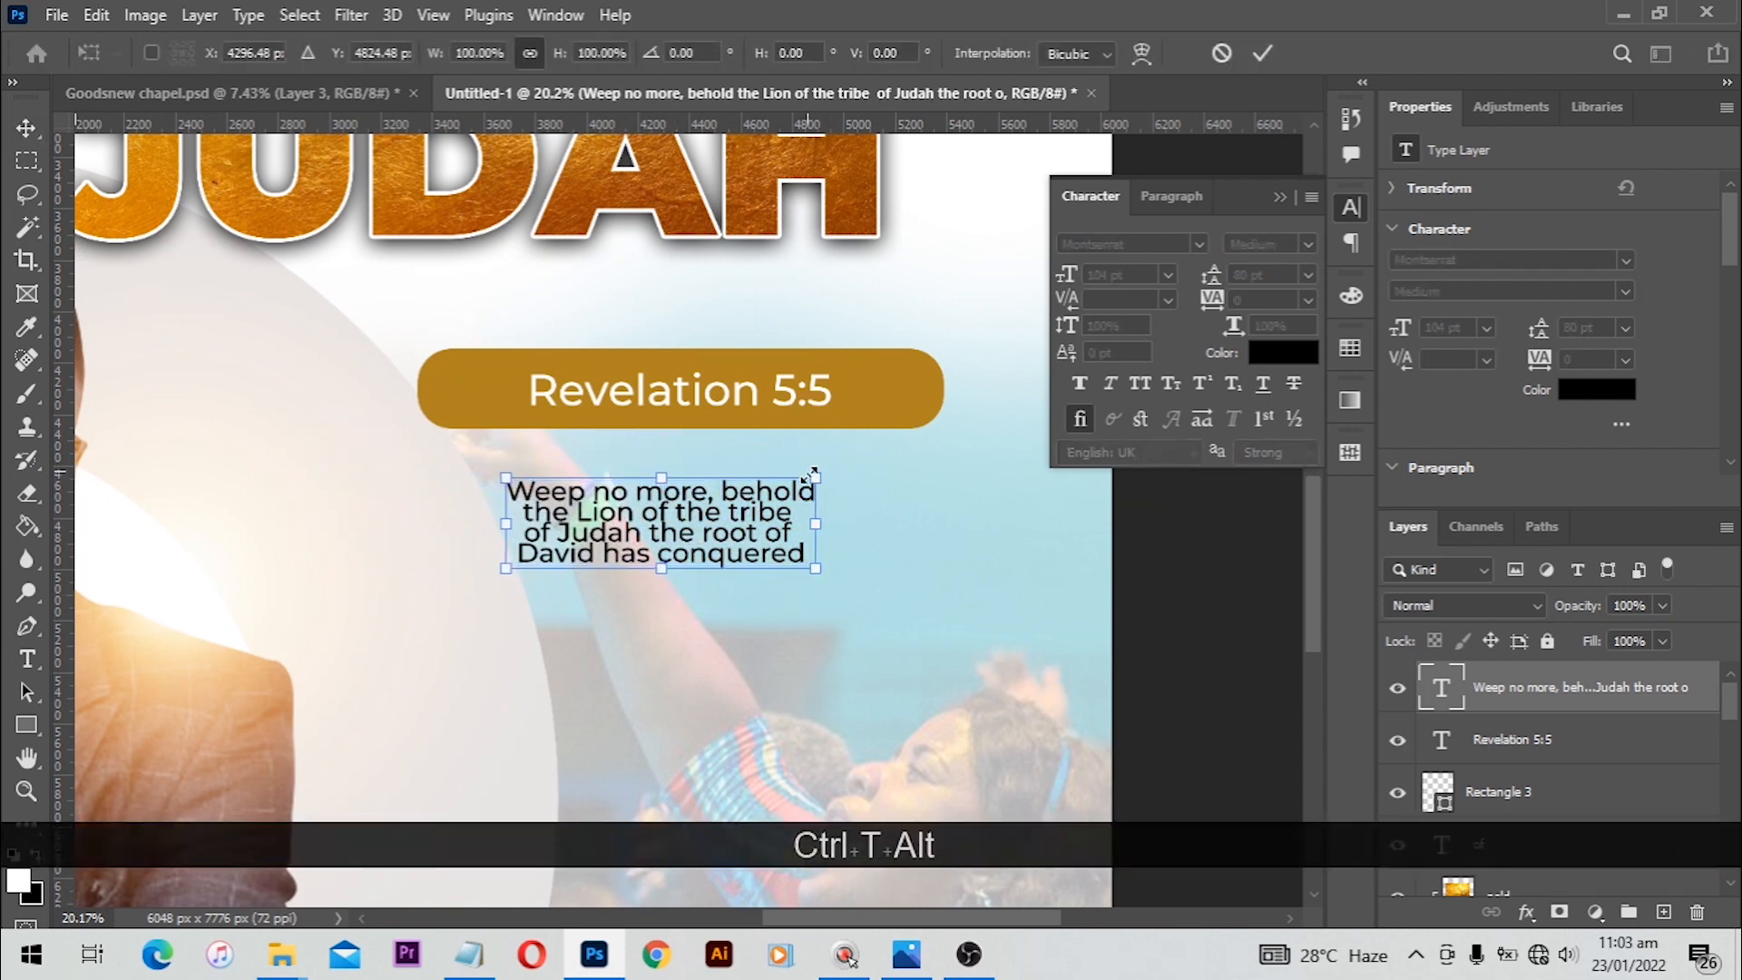
left_click_drag(823, 468, 780, 499)
left_click(838, 471, "alt")
double_click(771, 490)
key("ctrl+t")
double_click(782, 501)
left_click(1125, 508)
Step: Set the verse text's leading to 130 pt
scroll(1068, 431, "down", 3)
left_click_drag(1268, 274, 1043, 275)
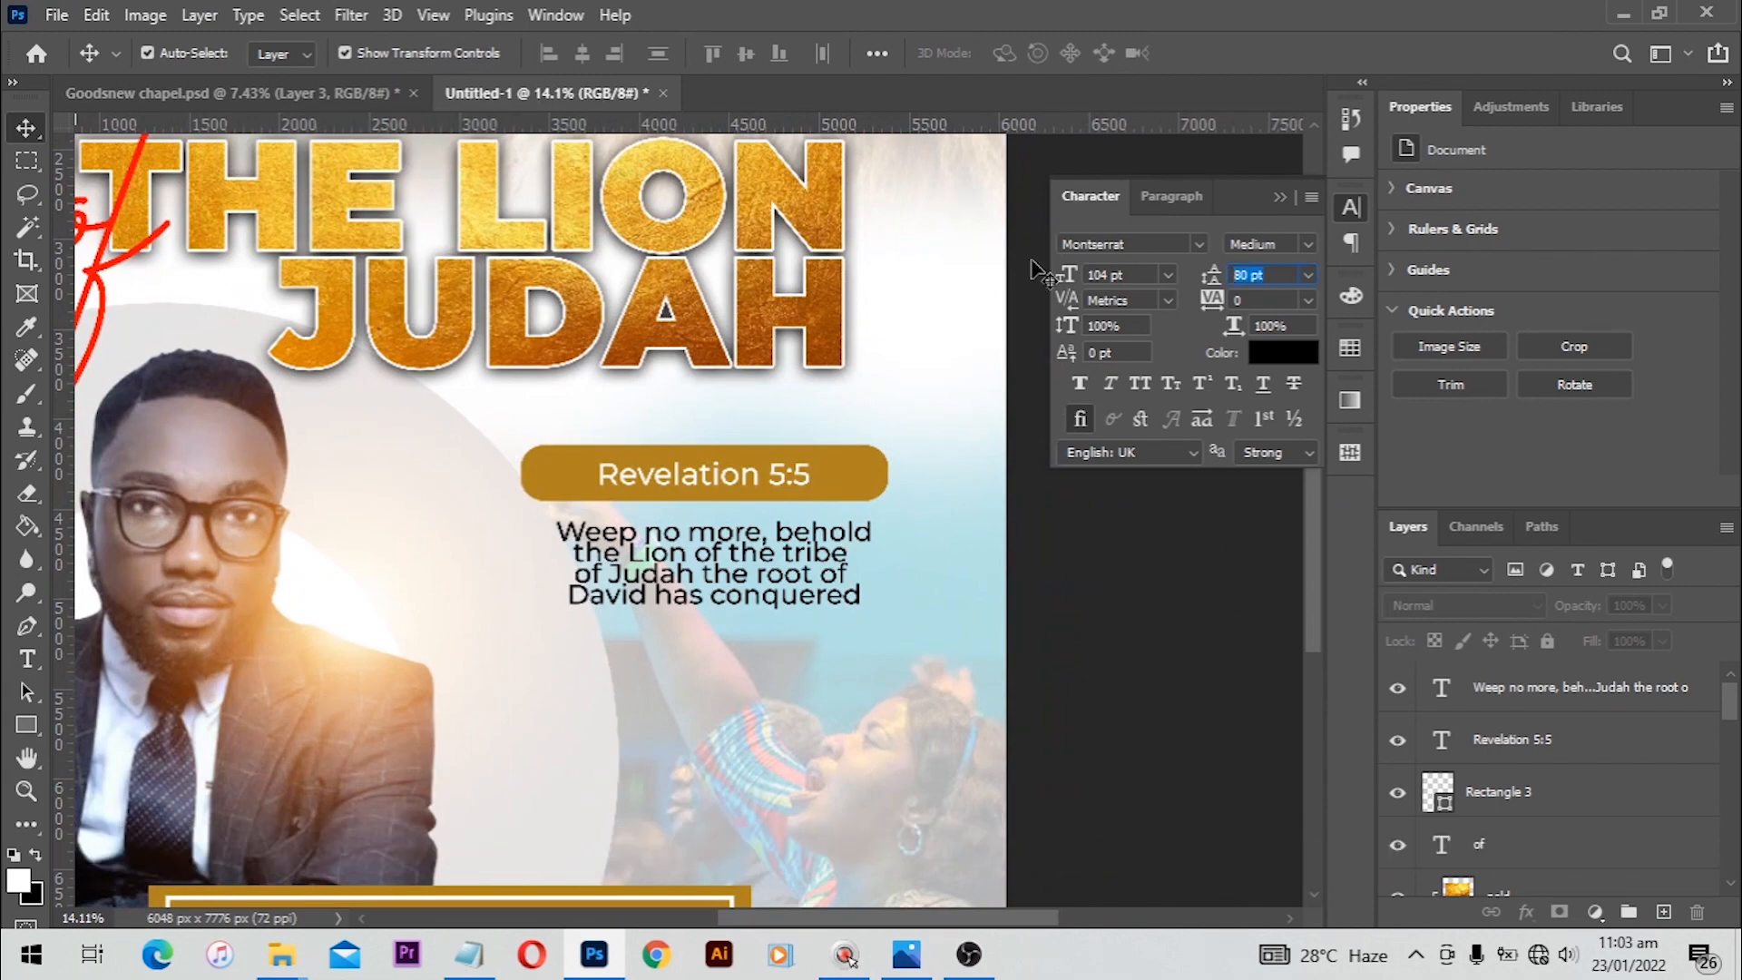
type("90")
key("Return")
left_click(816, 576)
left_click(1281, 276)
key("ctrl+a")
key("End")
key("Page_Down")
key("Insert")
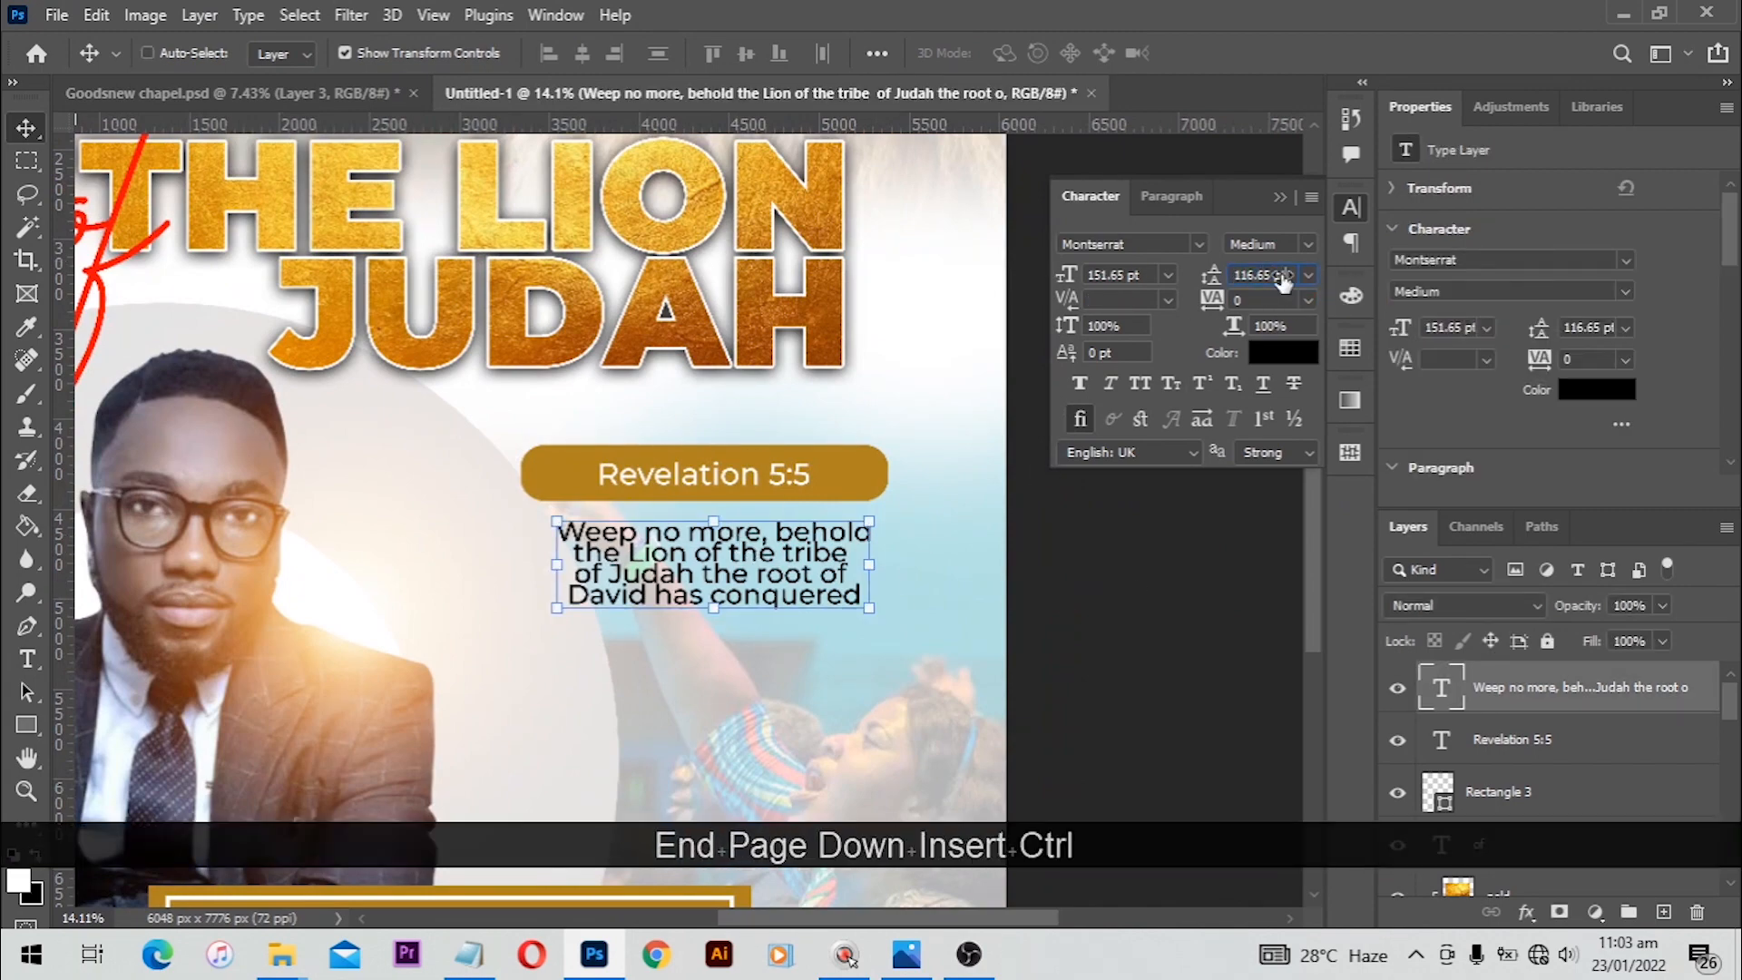
key("Home")
key("ctrl+a")
key("Num_Lock")
type("130")
key("Return")
left_click(1077, 640)
Step: Enlarge the verse and reposition it just below the Revelation bar
scroll(862, 616, "up", 1)
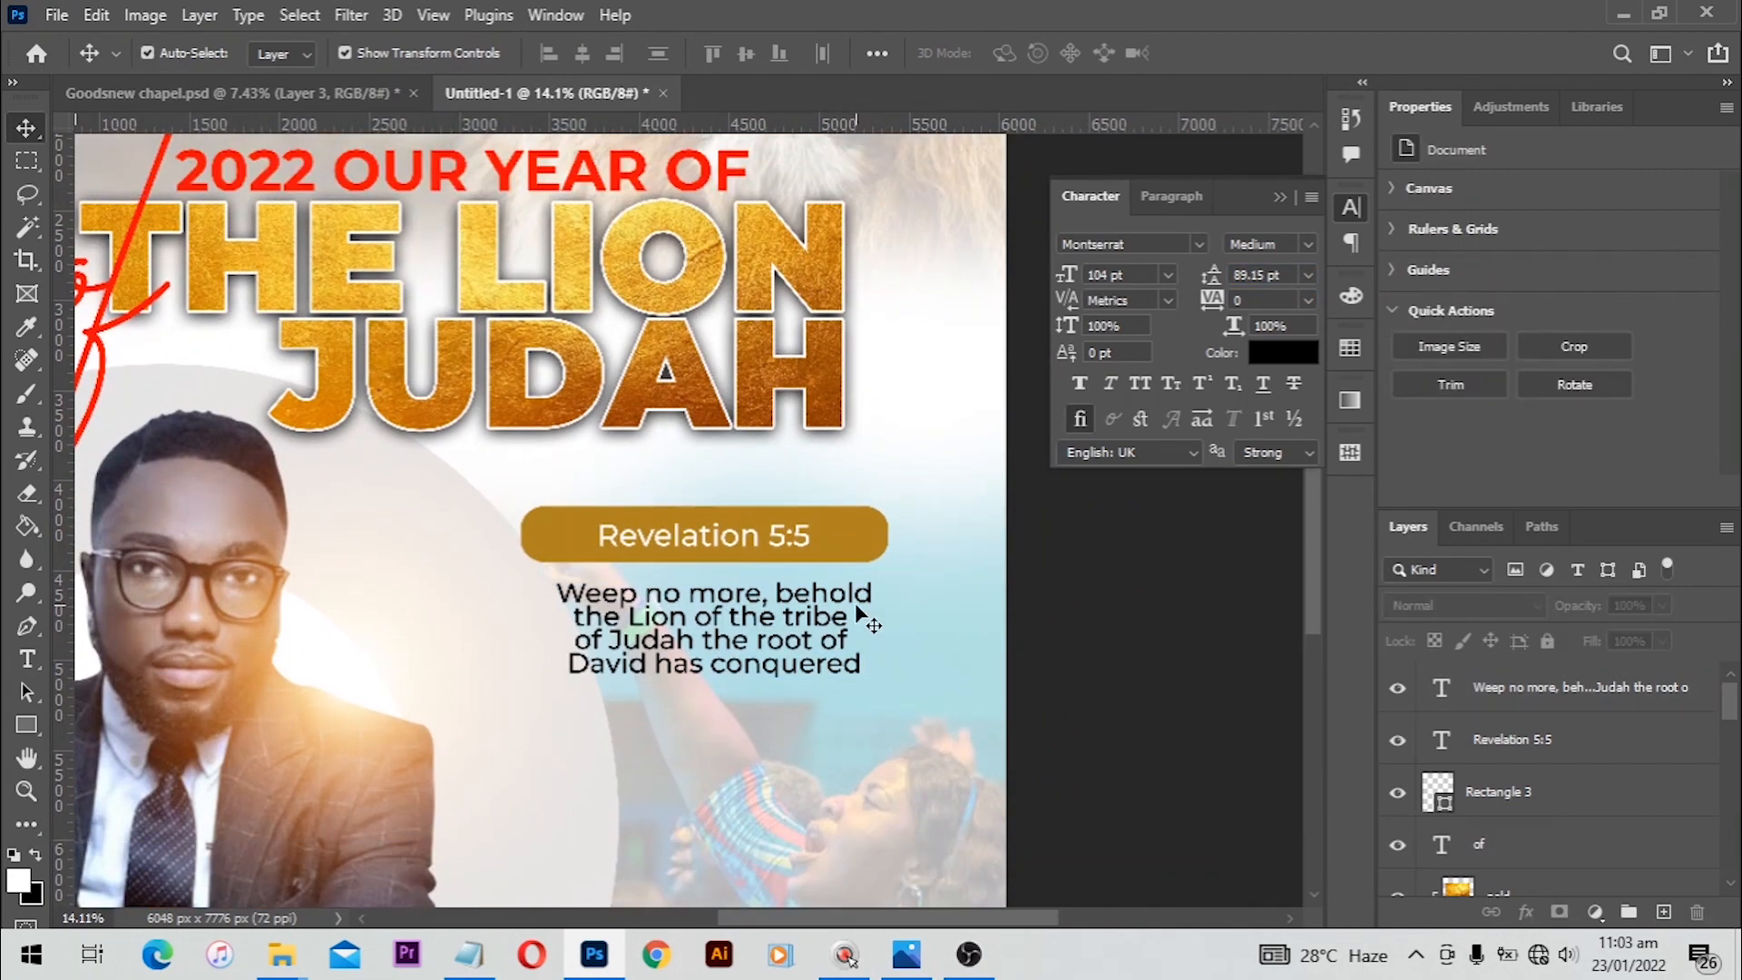
scroll(855, 626, "up", 3)
left_click(847, 648)
key("ctrl+t")
left_click_drag(925, 597, 991, 563)
left_click_drag(773, 647, 774, 483)
mouse_move(767, 483)
left_mouse_down()
mouse_move(766, 527)
mouse_move(766, 510)
left_mouse_up()
Step: Set the verse text's tracking to -40
left_click_drag(1269, 300, 1140, 312)
key("Down")
key("Down")
key("Return")
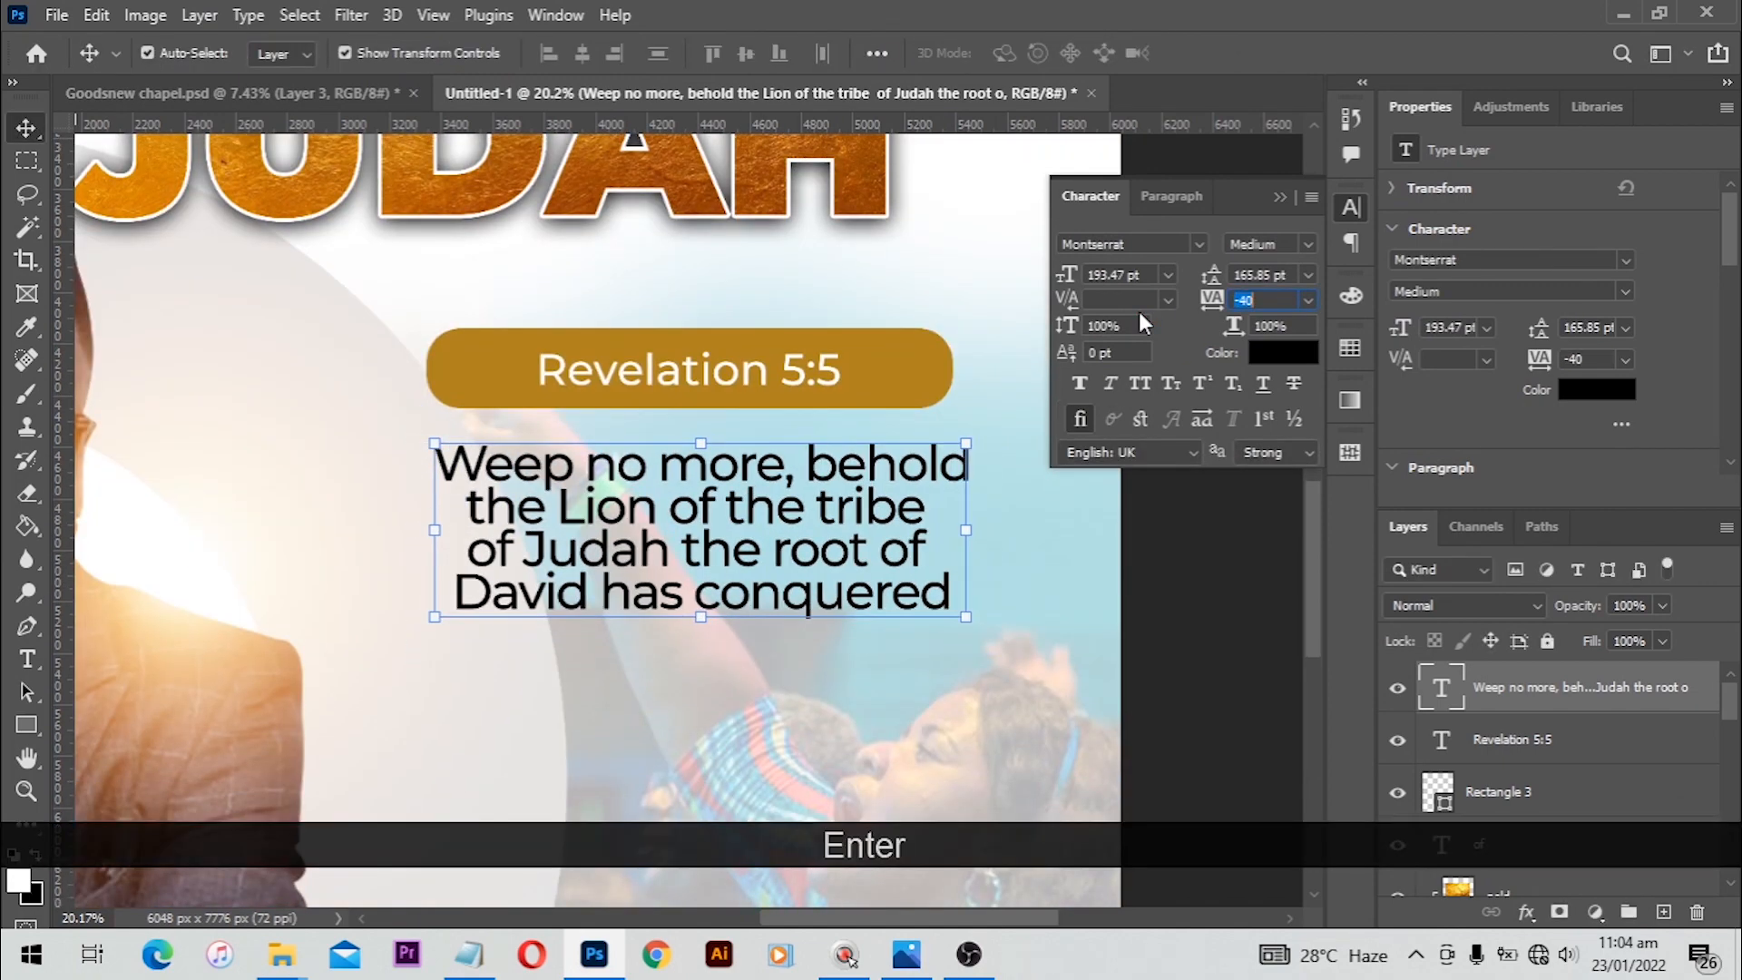
Step: Shrink the Revelation bar with its label, move it nearer the verse and centre them together
left_click(1128, 516)
scroll(907, 399, "up", 1)
left_click(878, 388)
left_click(833, 390, "shift")
left_click_drag(956, 349, 923, 354)
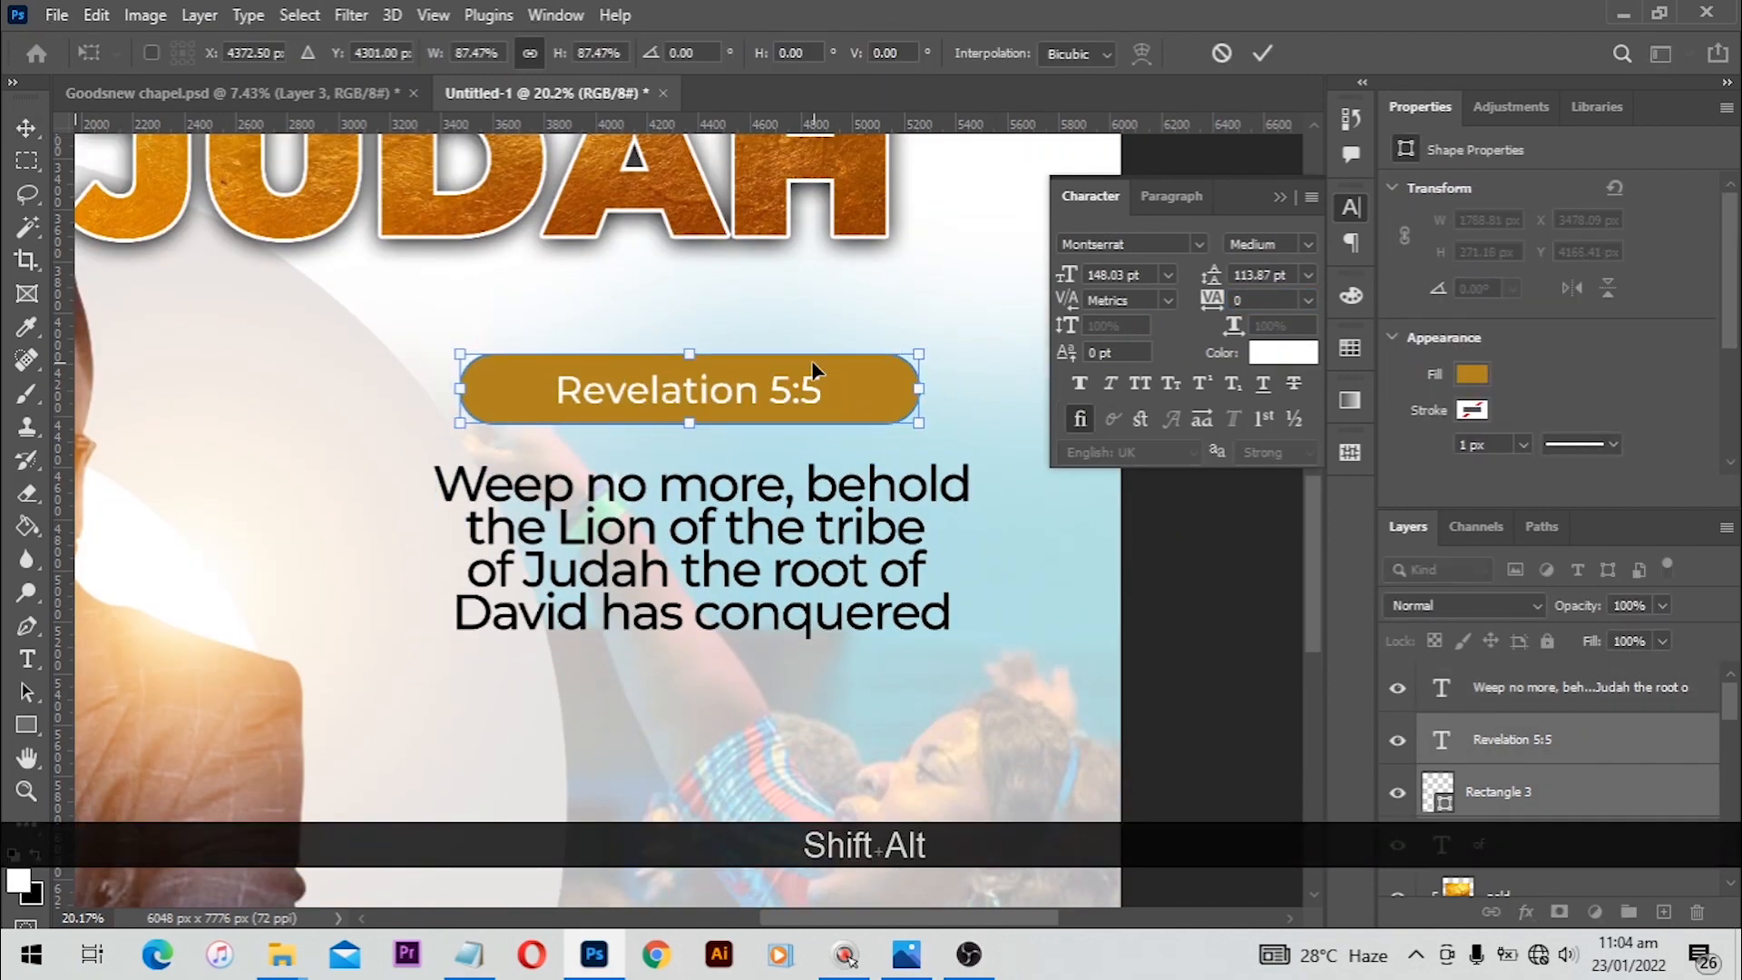
key("Return")
left_click_drag(769, 394, 769, 417)
left_click(766, 490, "shift")
left_click(582, 54)
Step: Scale the Revelation bar together with its label down slightly and commit the transform
left_click(869, 413)
left_click(765, 406, "shift")
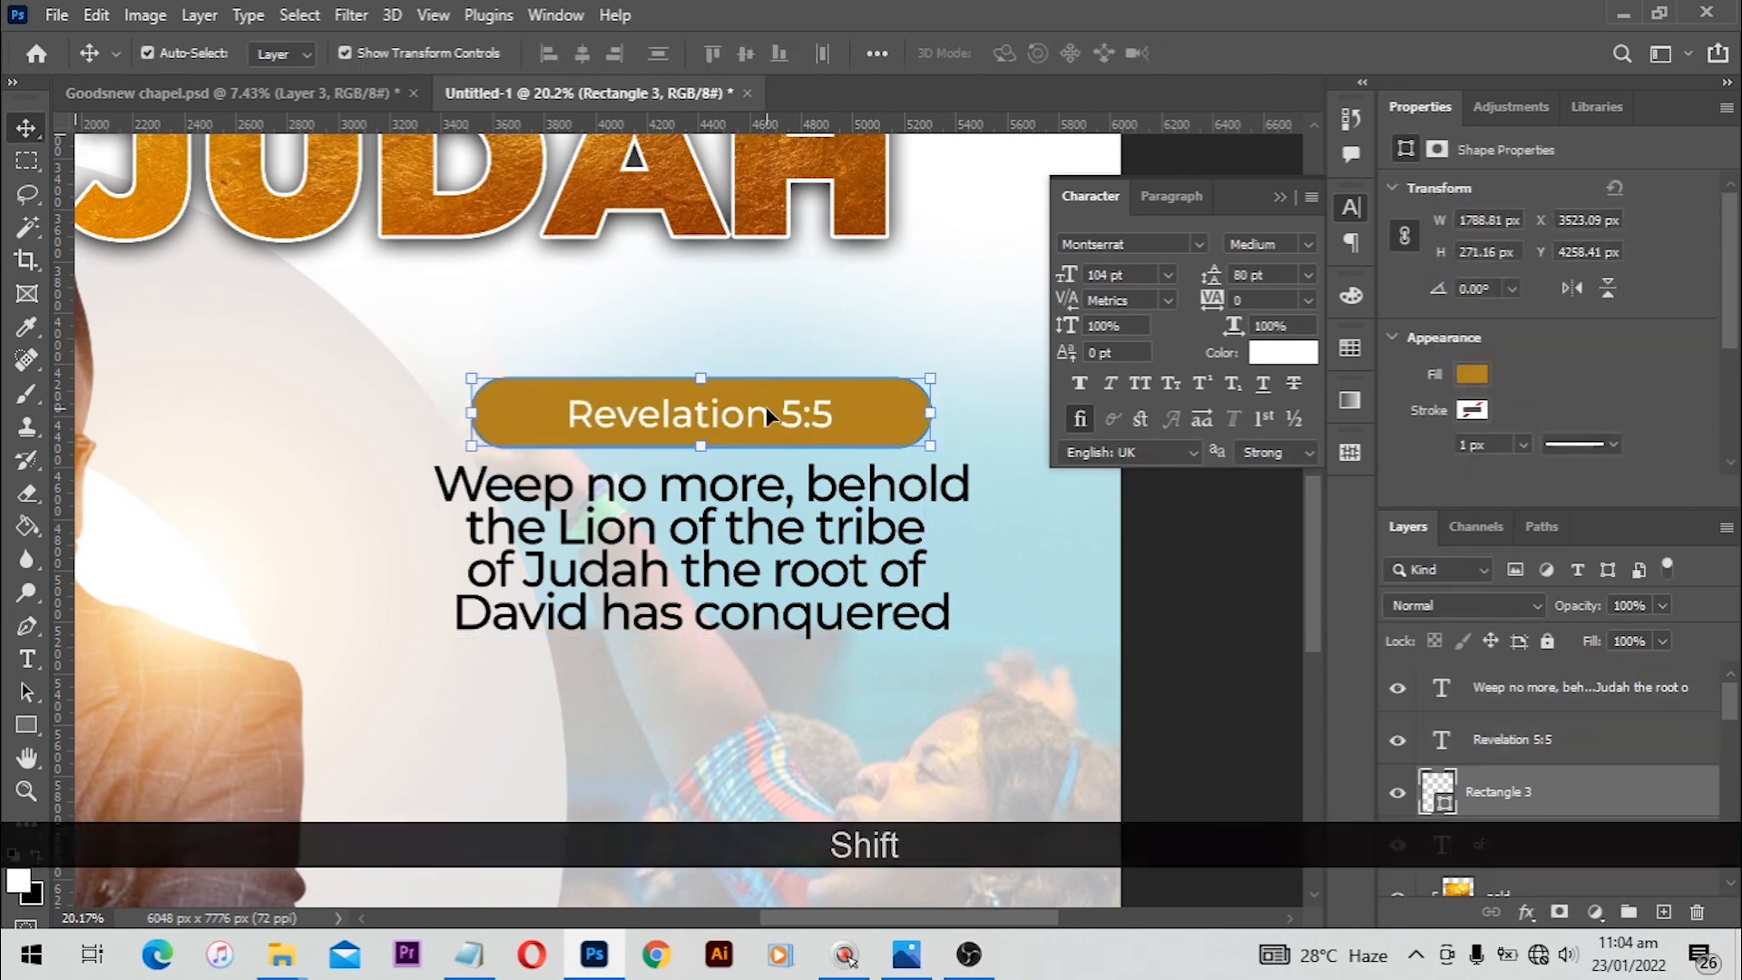
left_click_drag(930, 378, 922, 379)
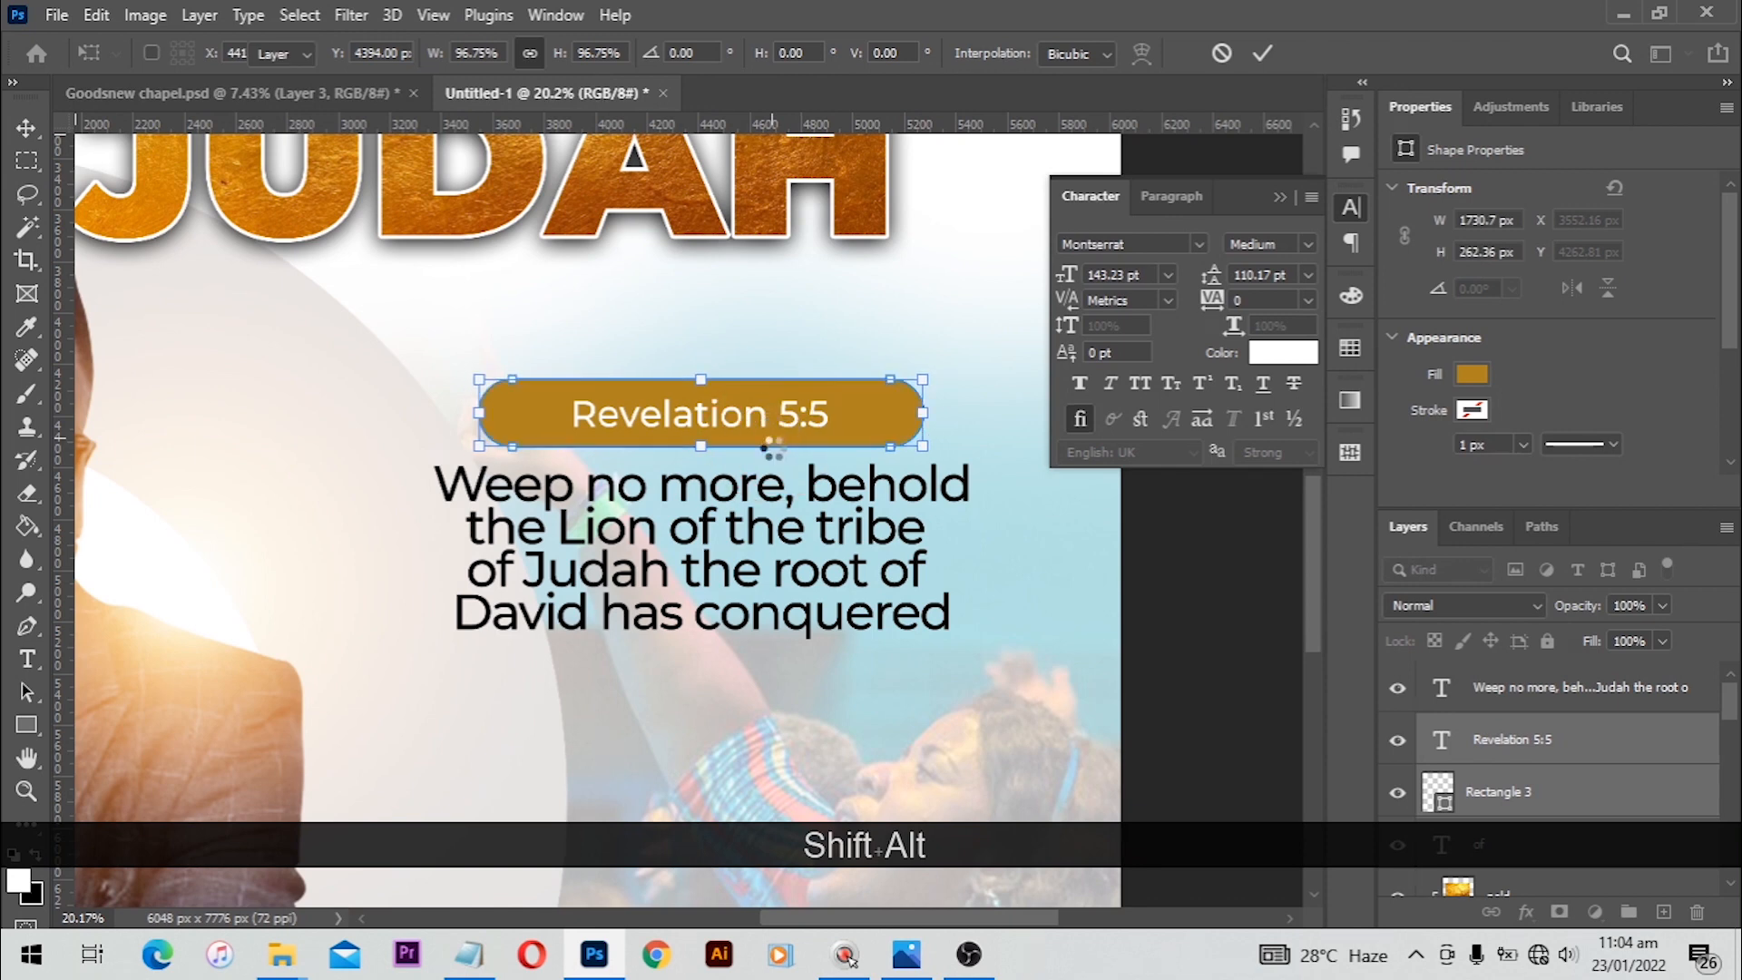
key("Return")
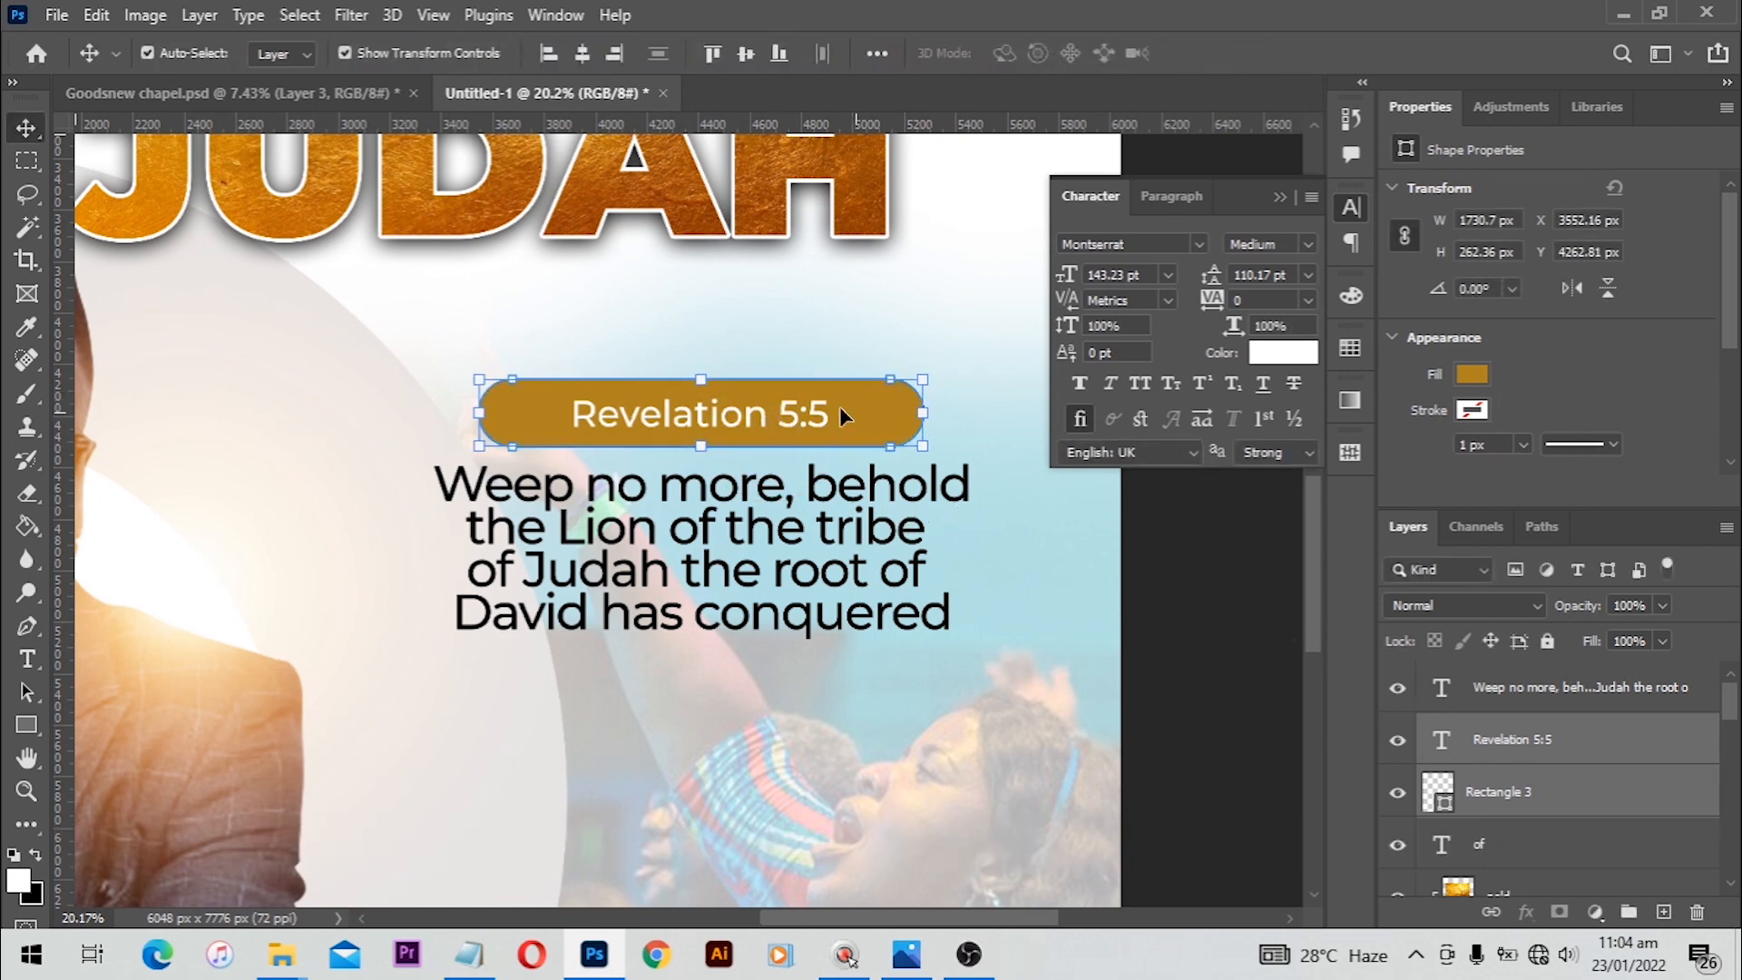
left_click_drag(922, 379, 901, 382)
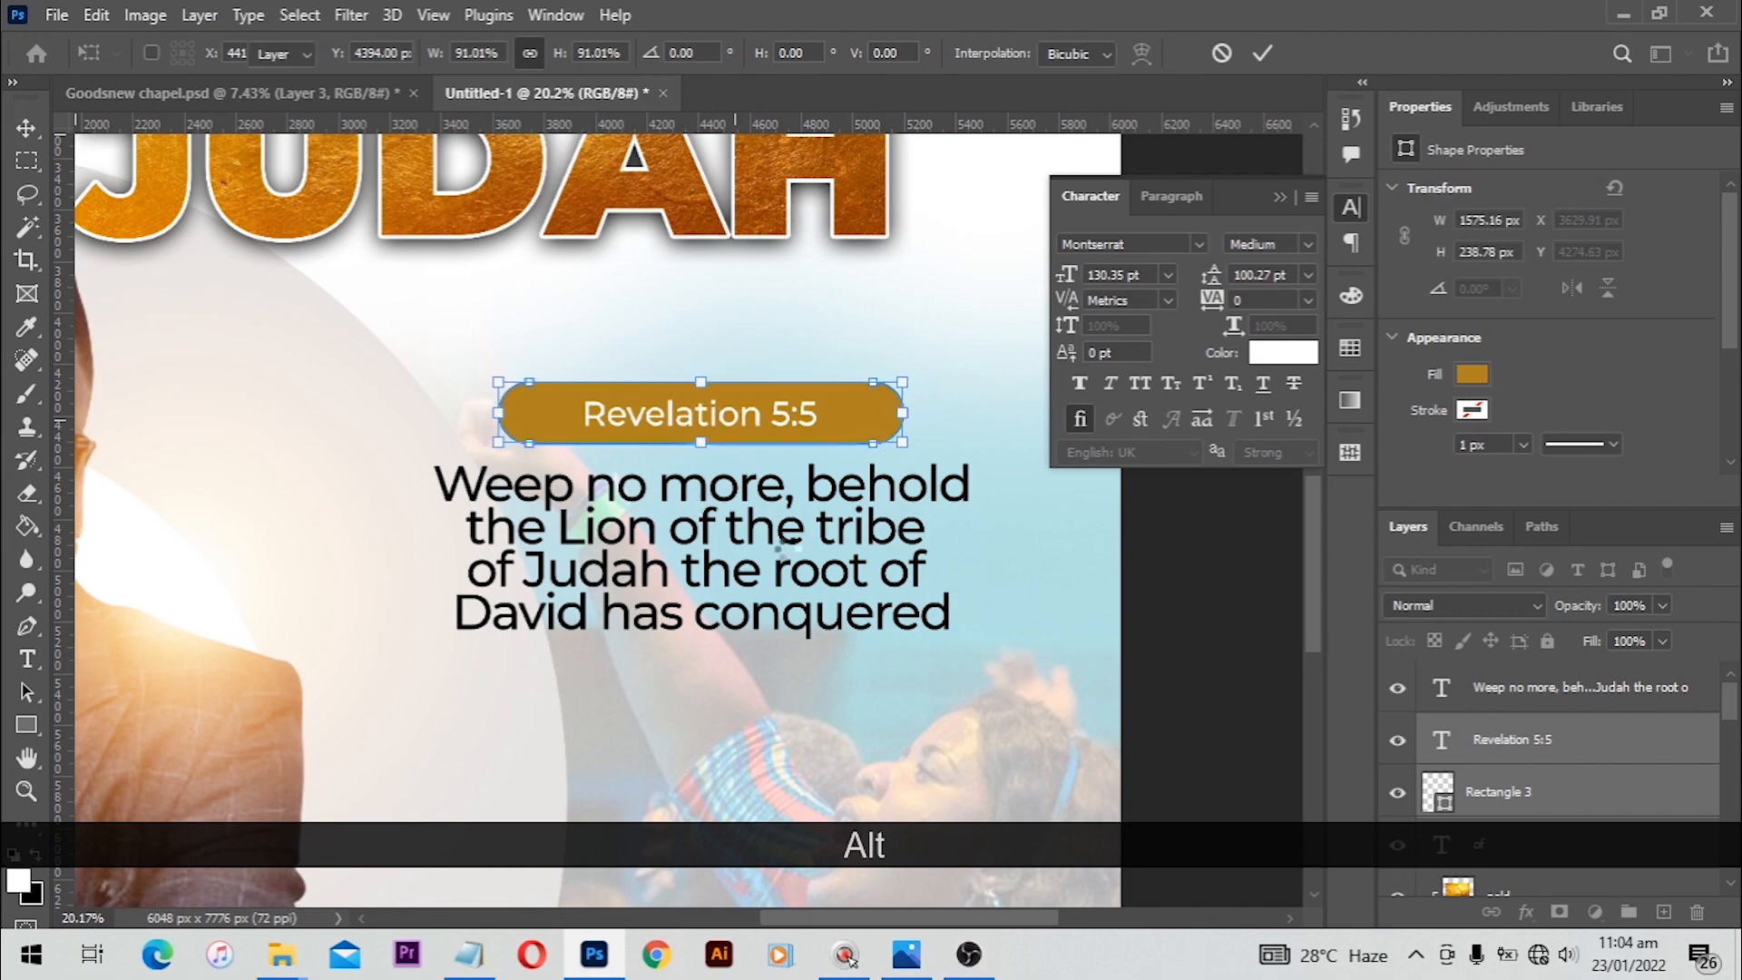
scroll(787, 552, "down", 5)
scroll(787, 553, "down", 3)
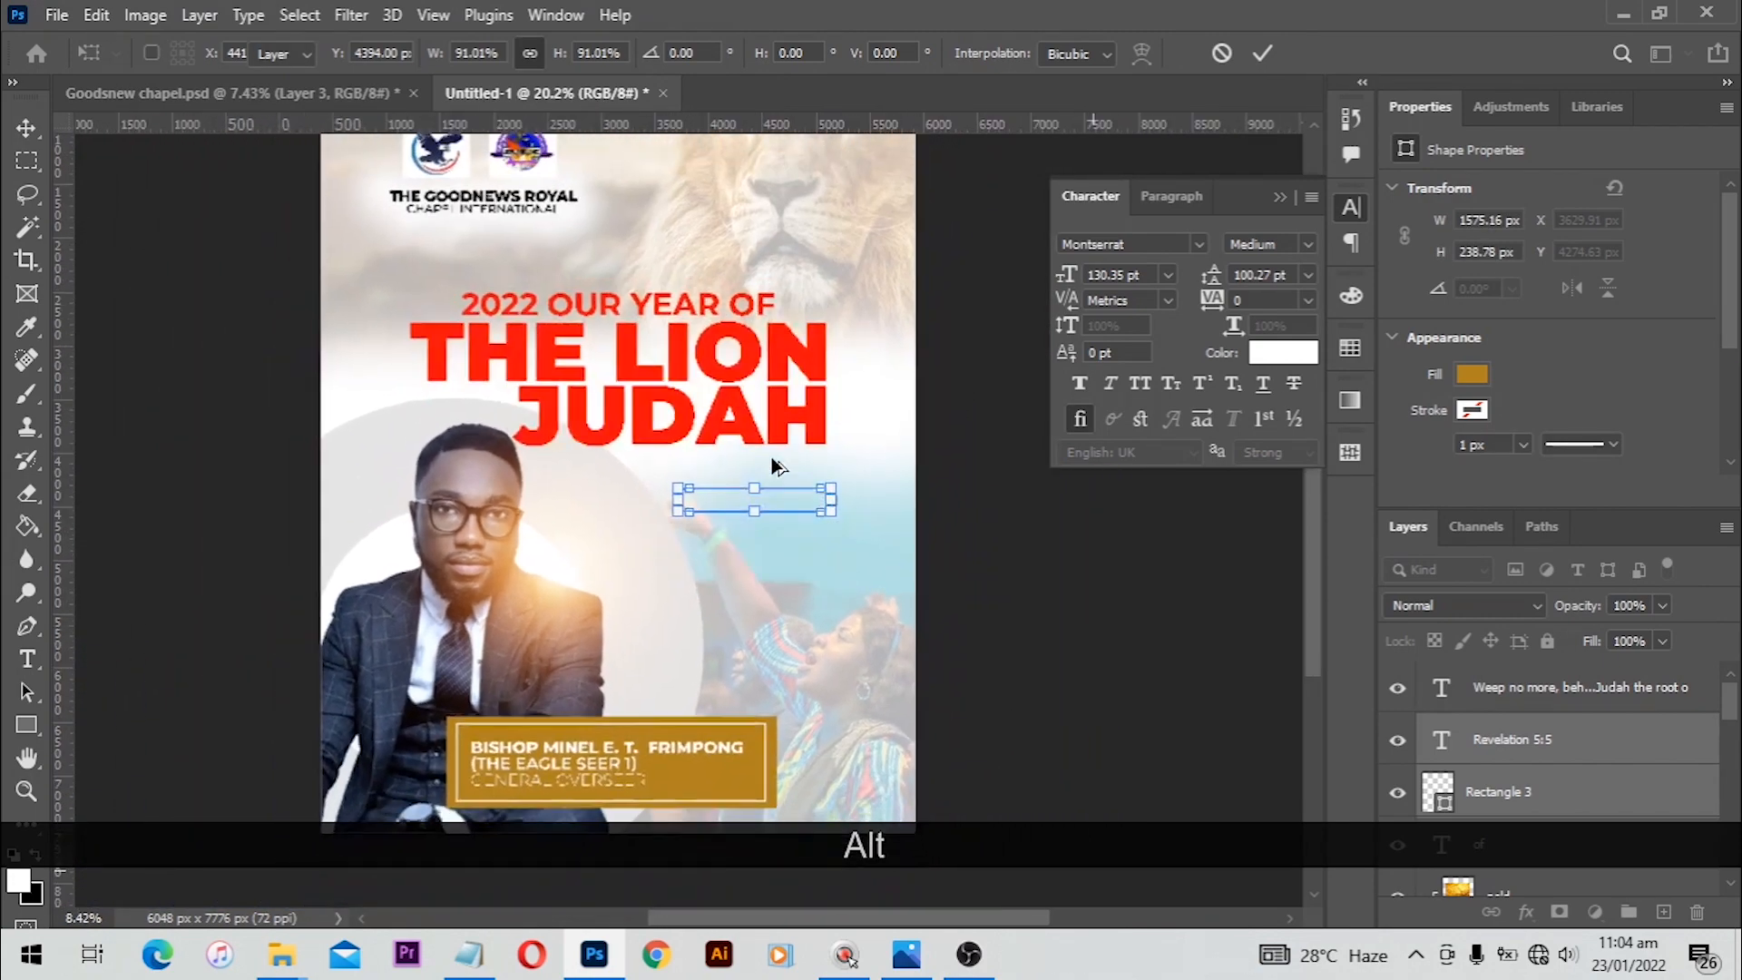
key("Return")
Step: Scale the verse text block down slightly and commit the transform
left_click(787, 519)
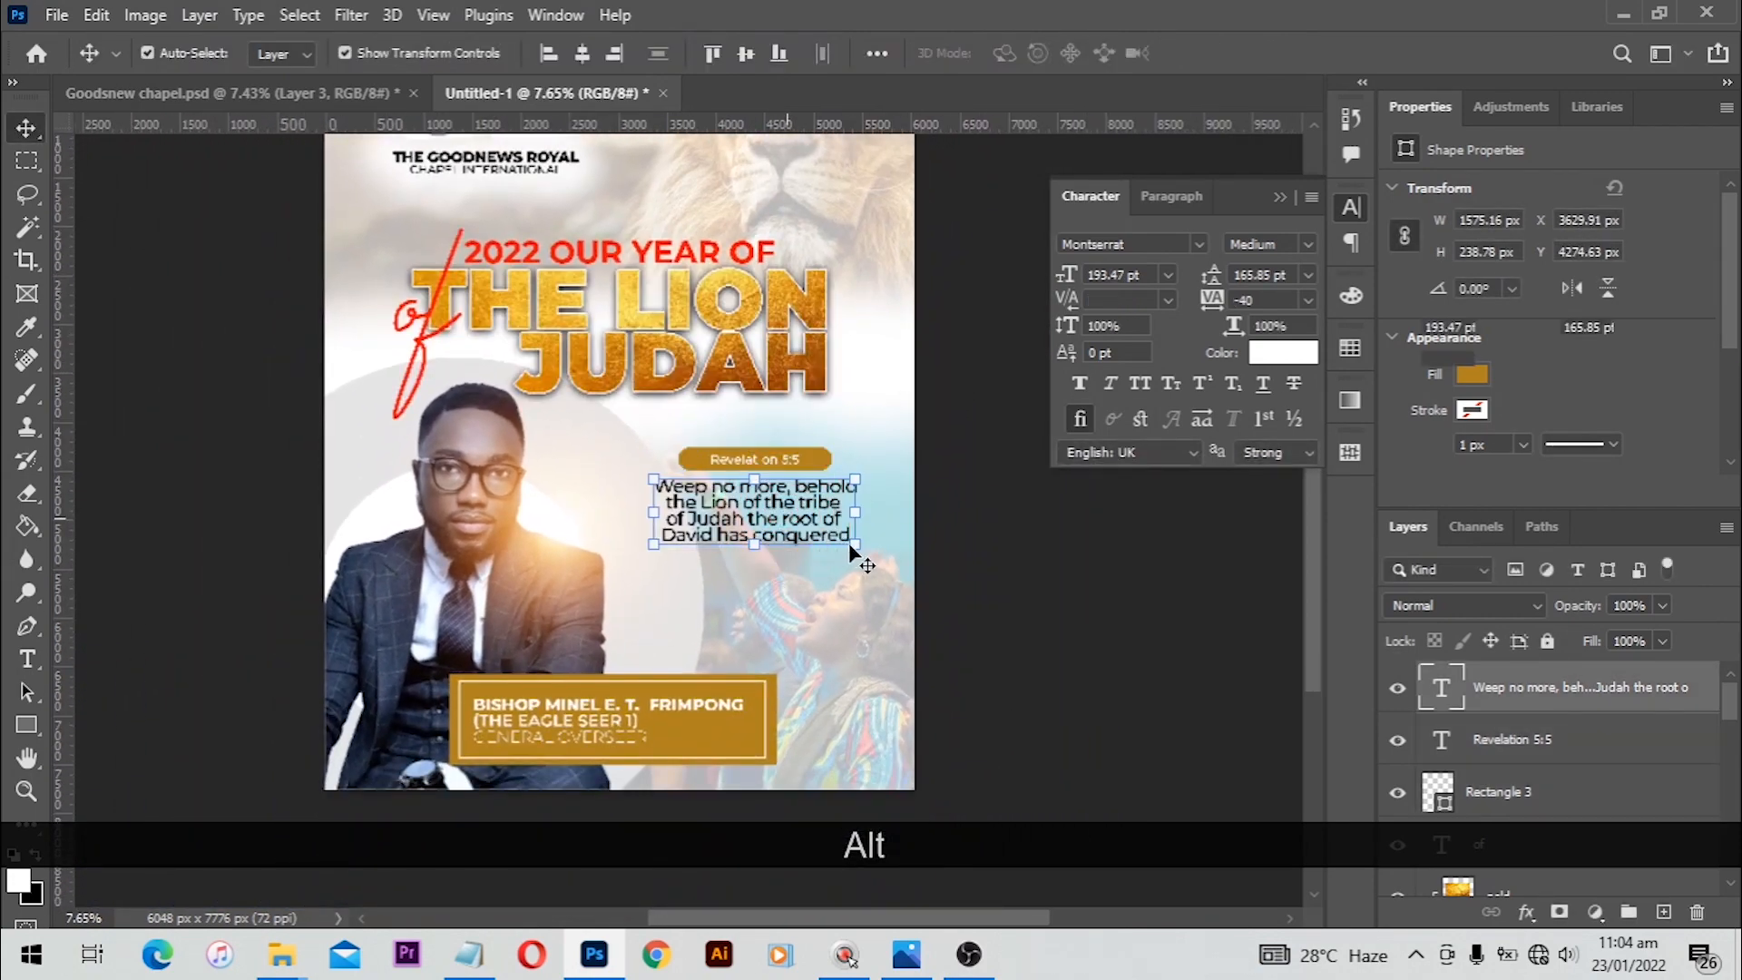
left_click(856, 544)
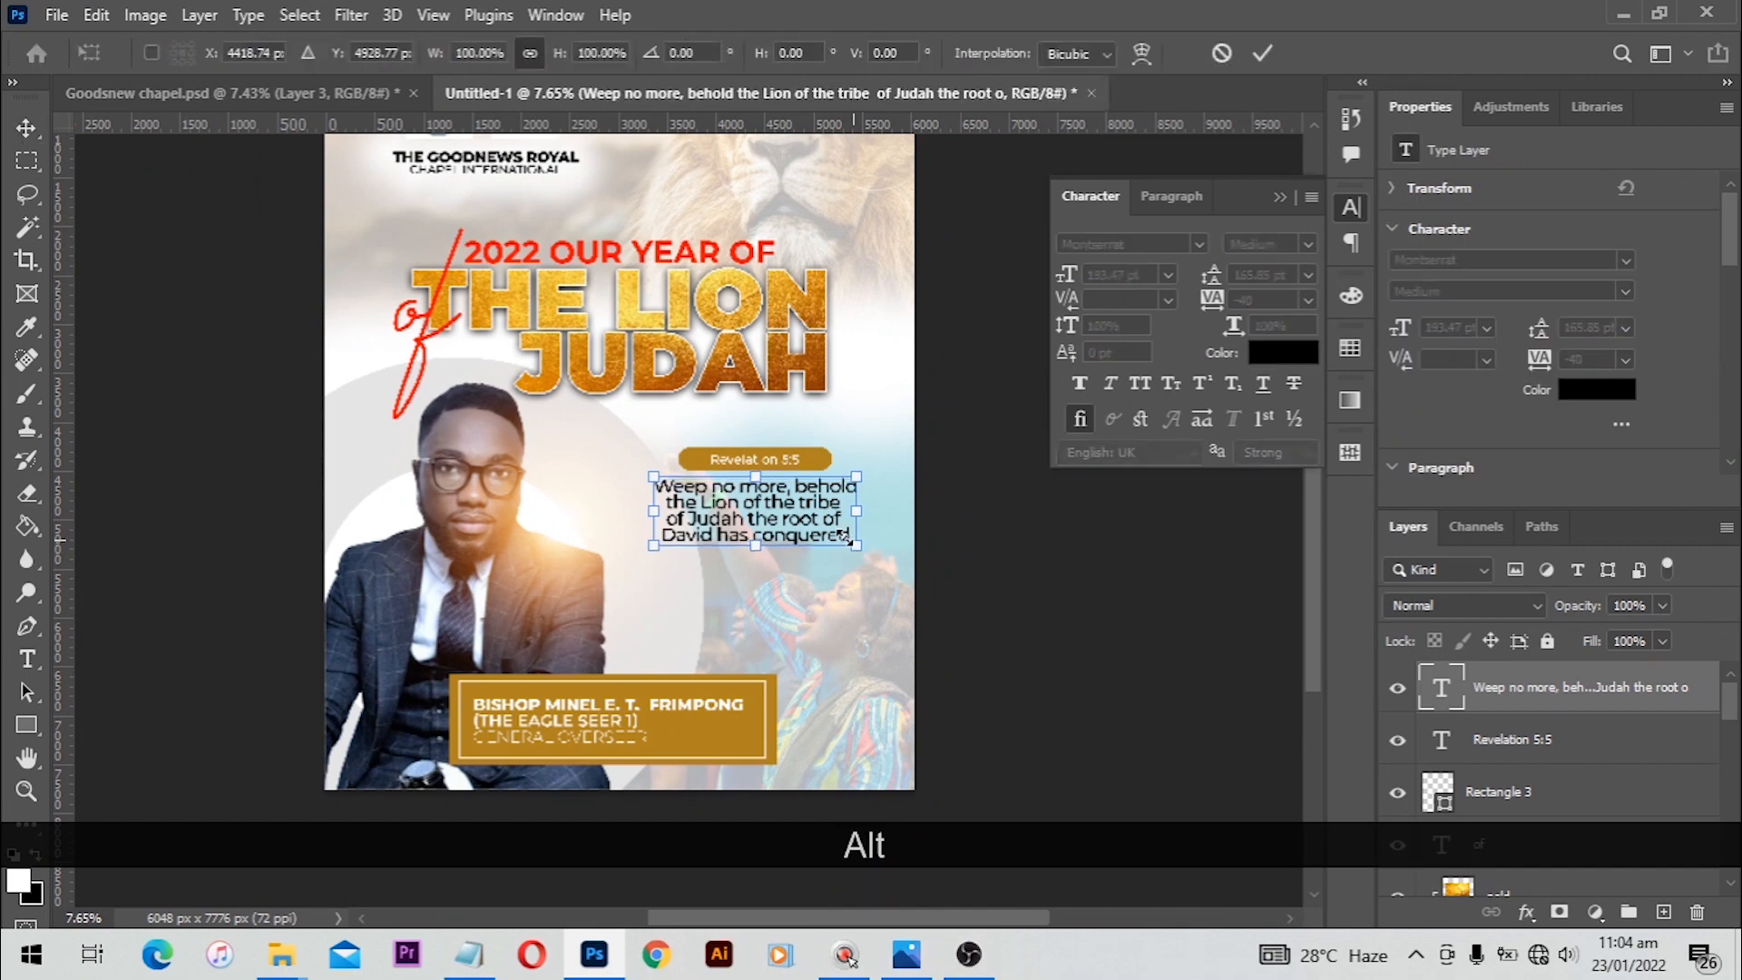
left_click_drag(850, 539, 847, 536)
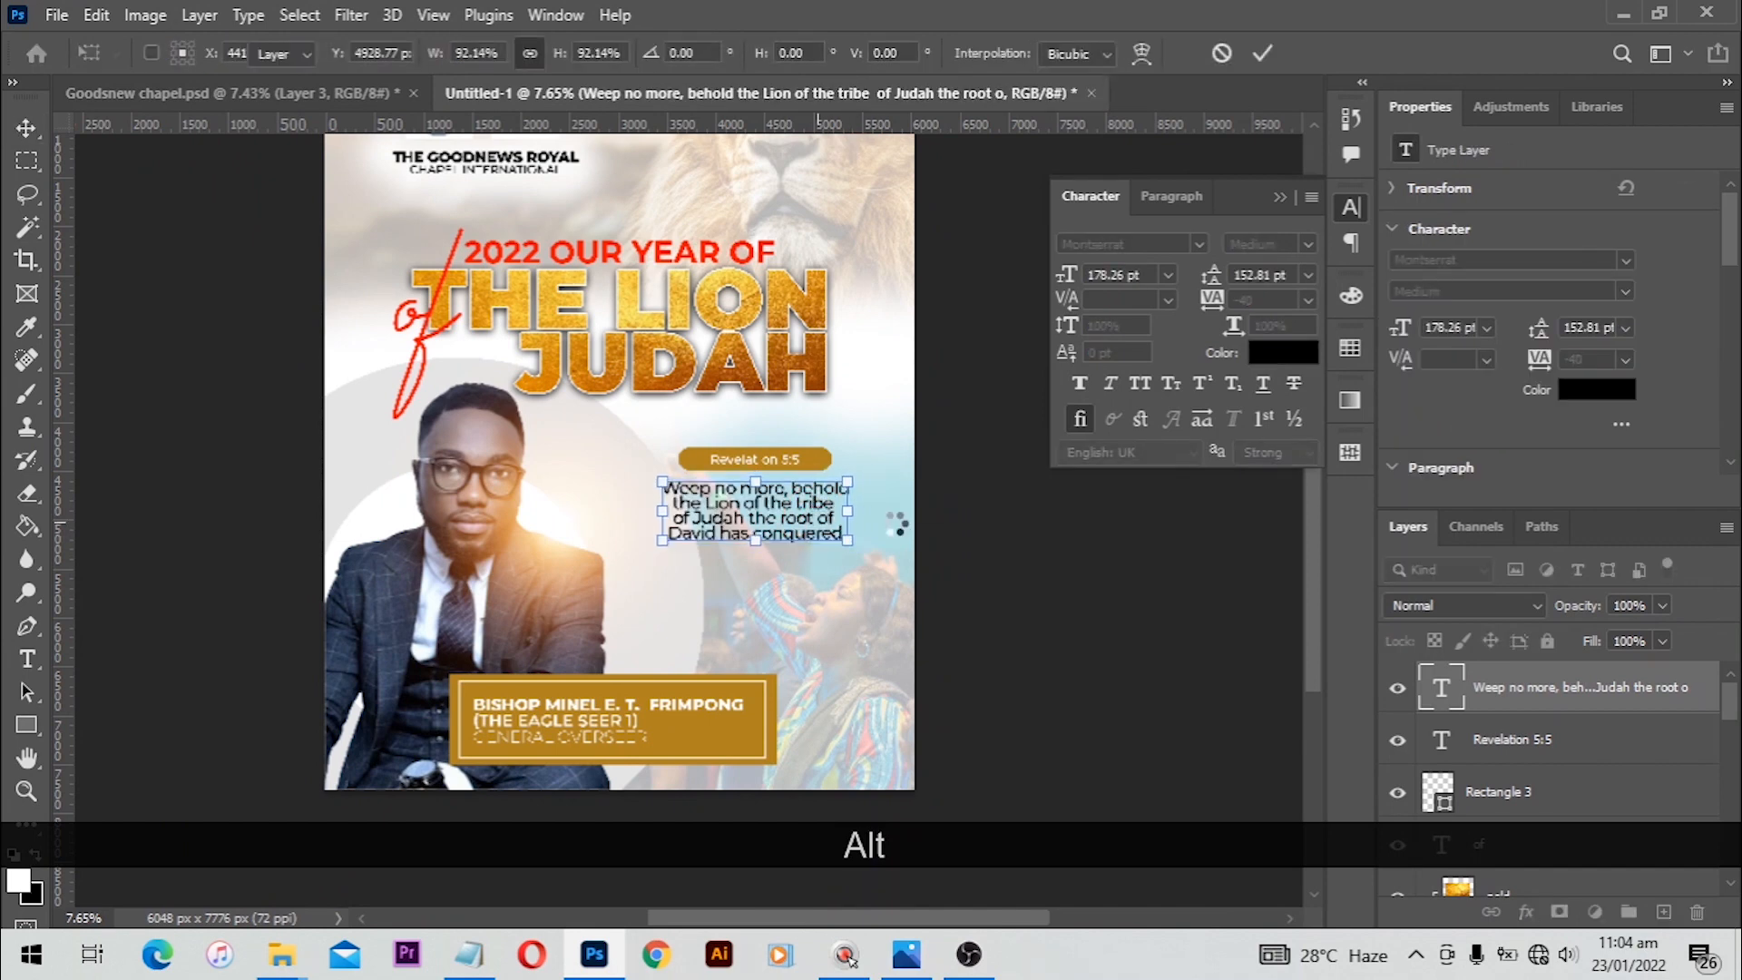
left_click(1053, 516)
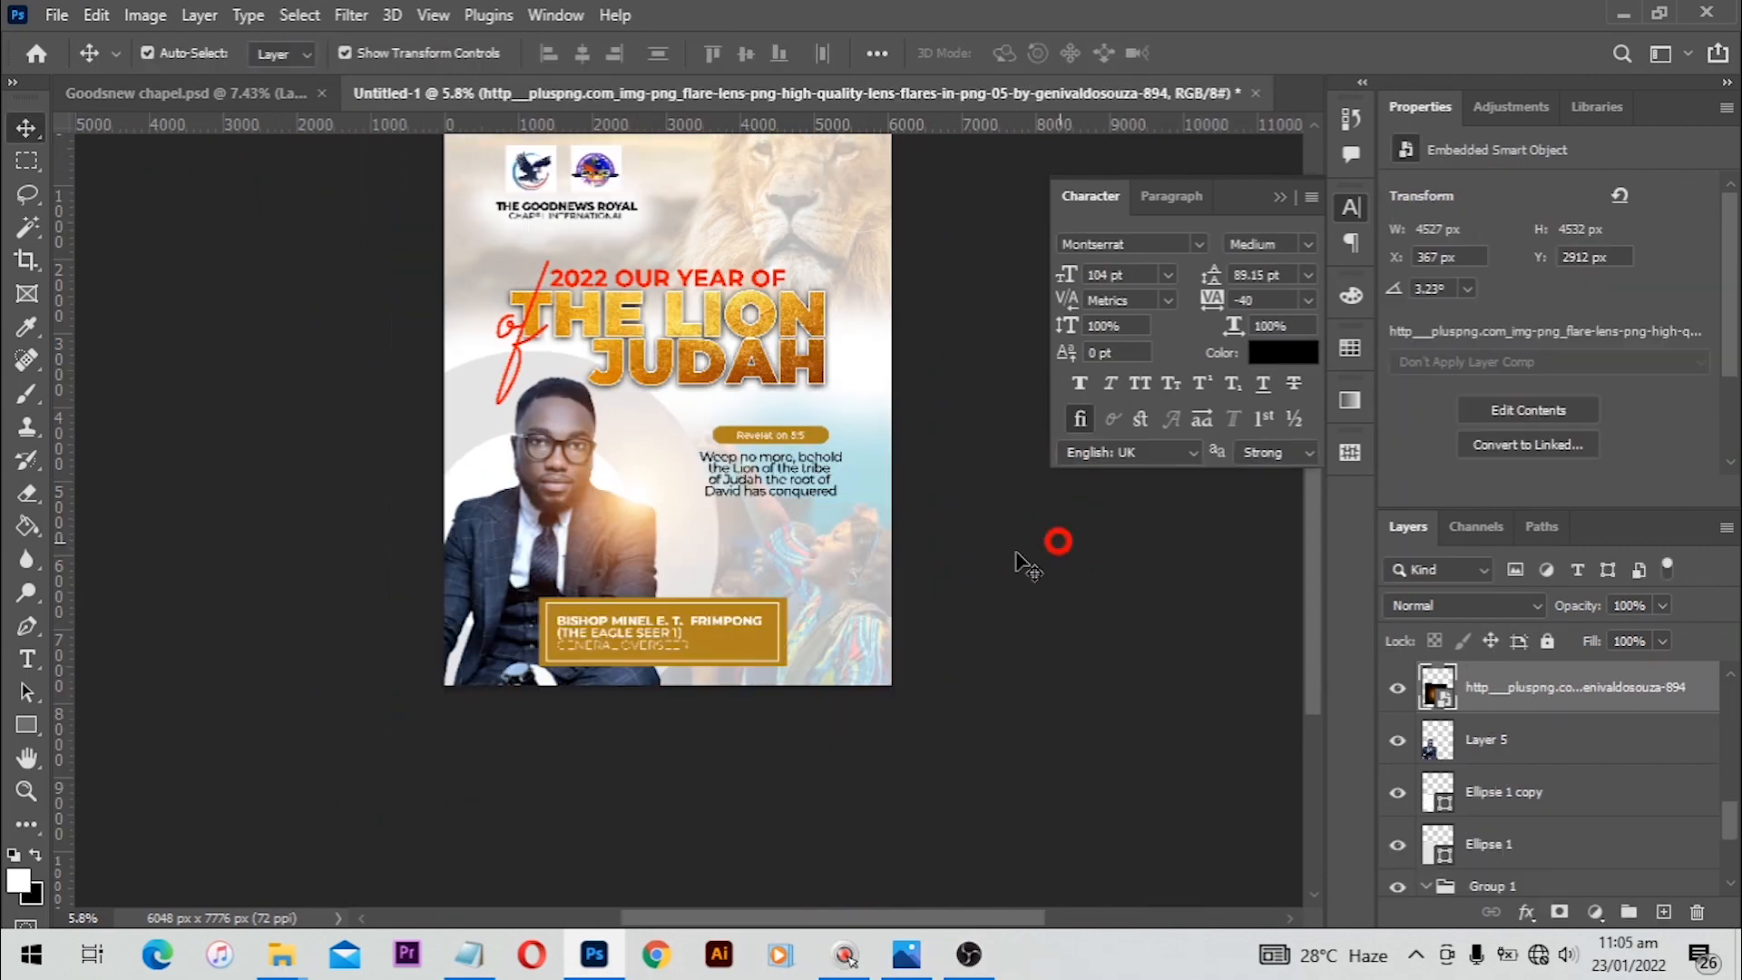
left_click(1057, 541)
Step: Duplicate the lens flare, move the copy onto the Revelation bar and bring it to the top of the layer stack
scroll(847, 544, "up", 2)
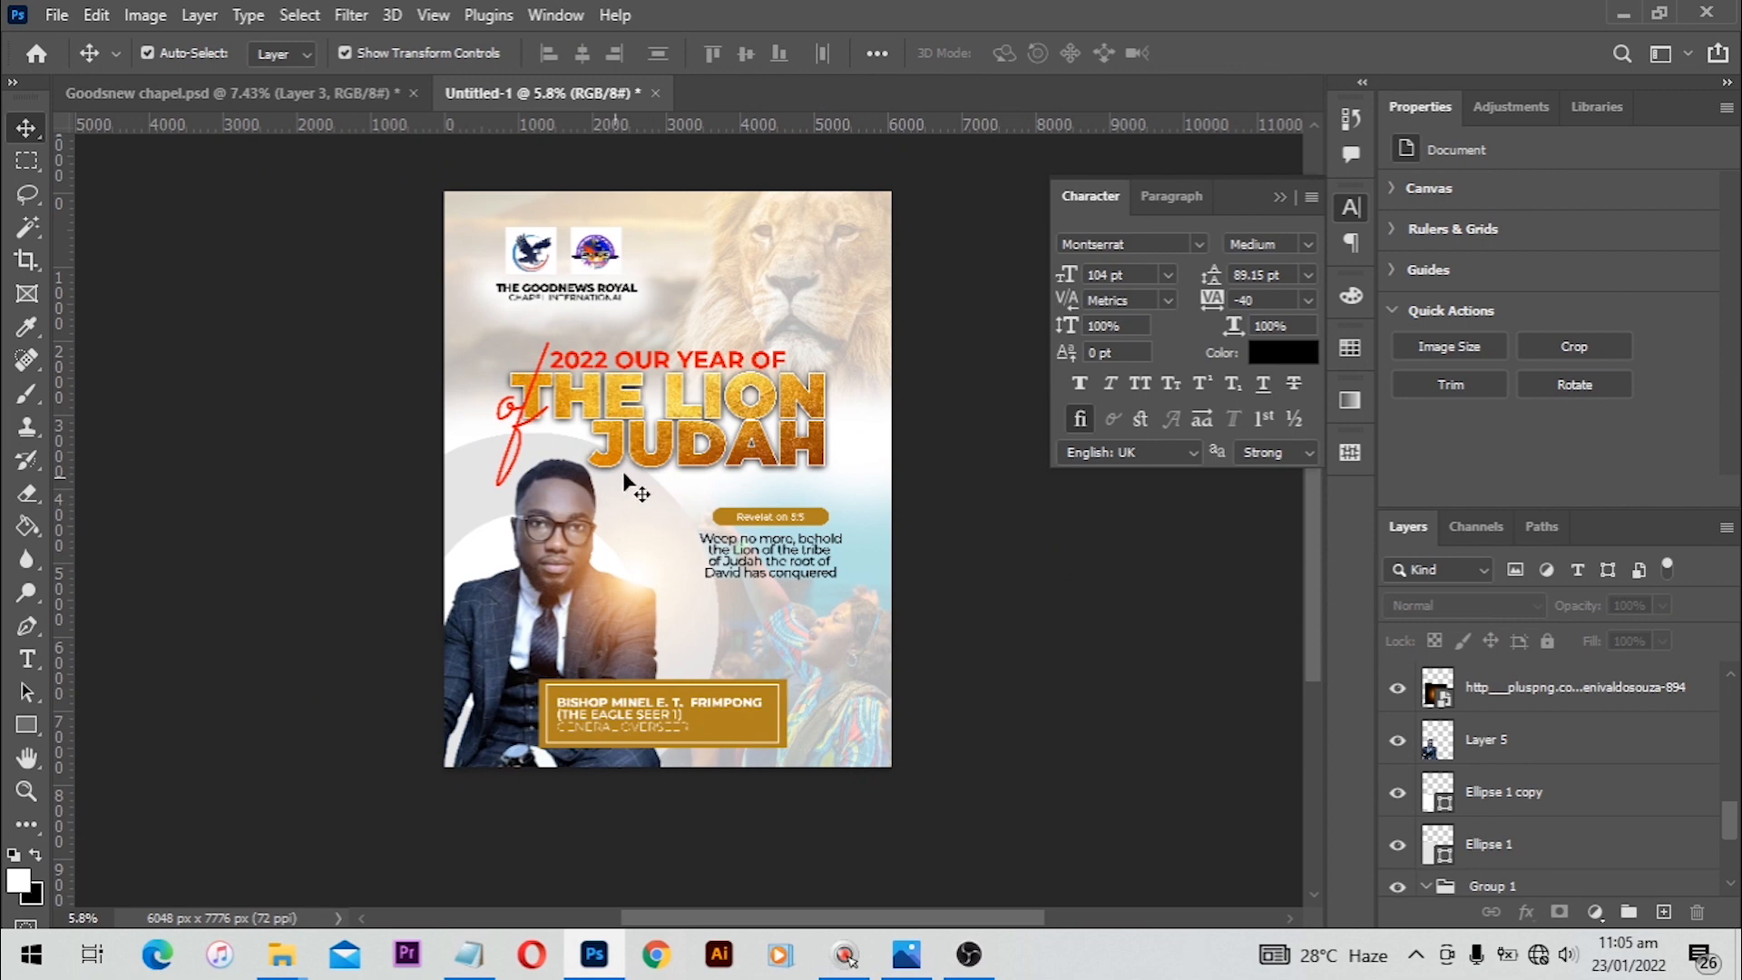
scroll(624, 475, "up", 3)
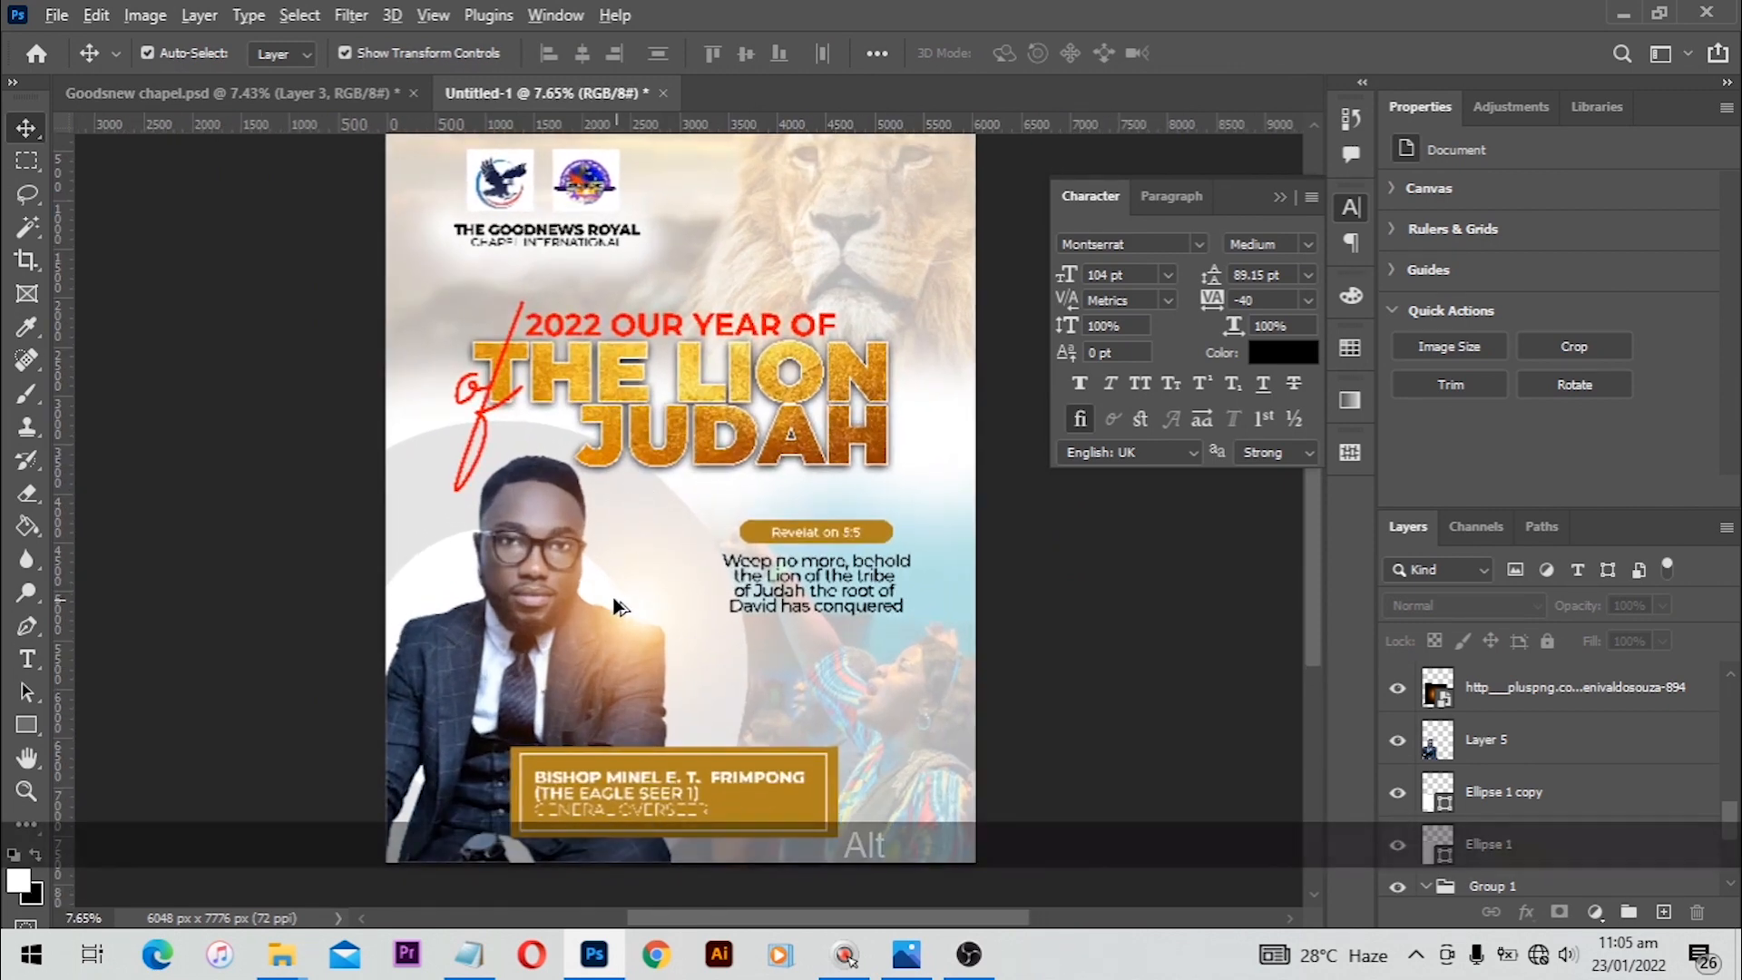
left_click_drag(649, 605, 842, 457)
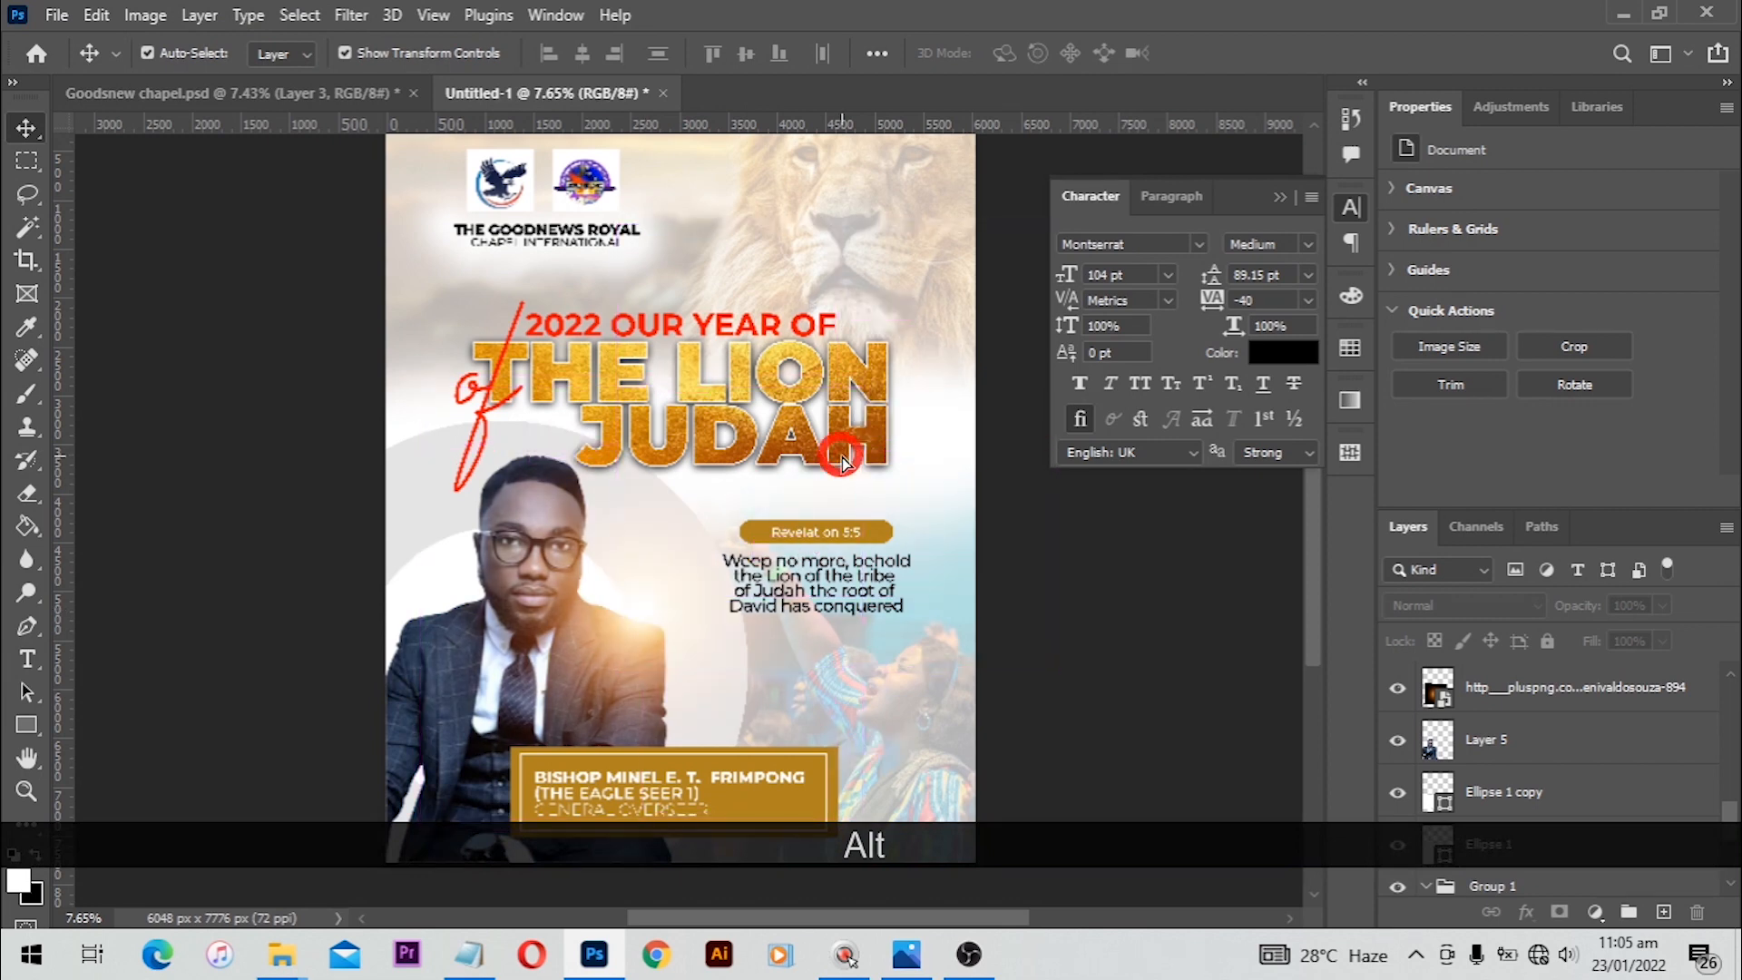
key("ctrl+z")
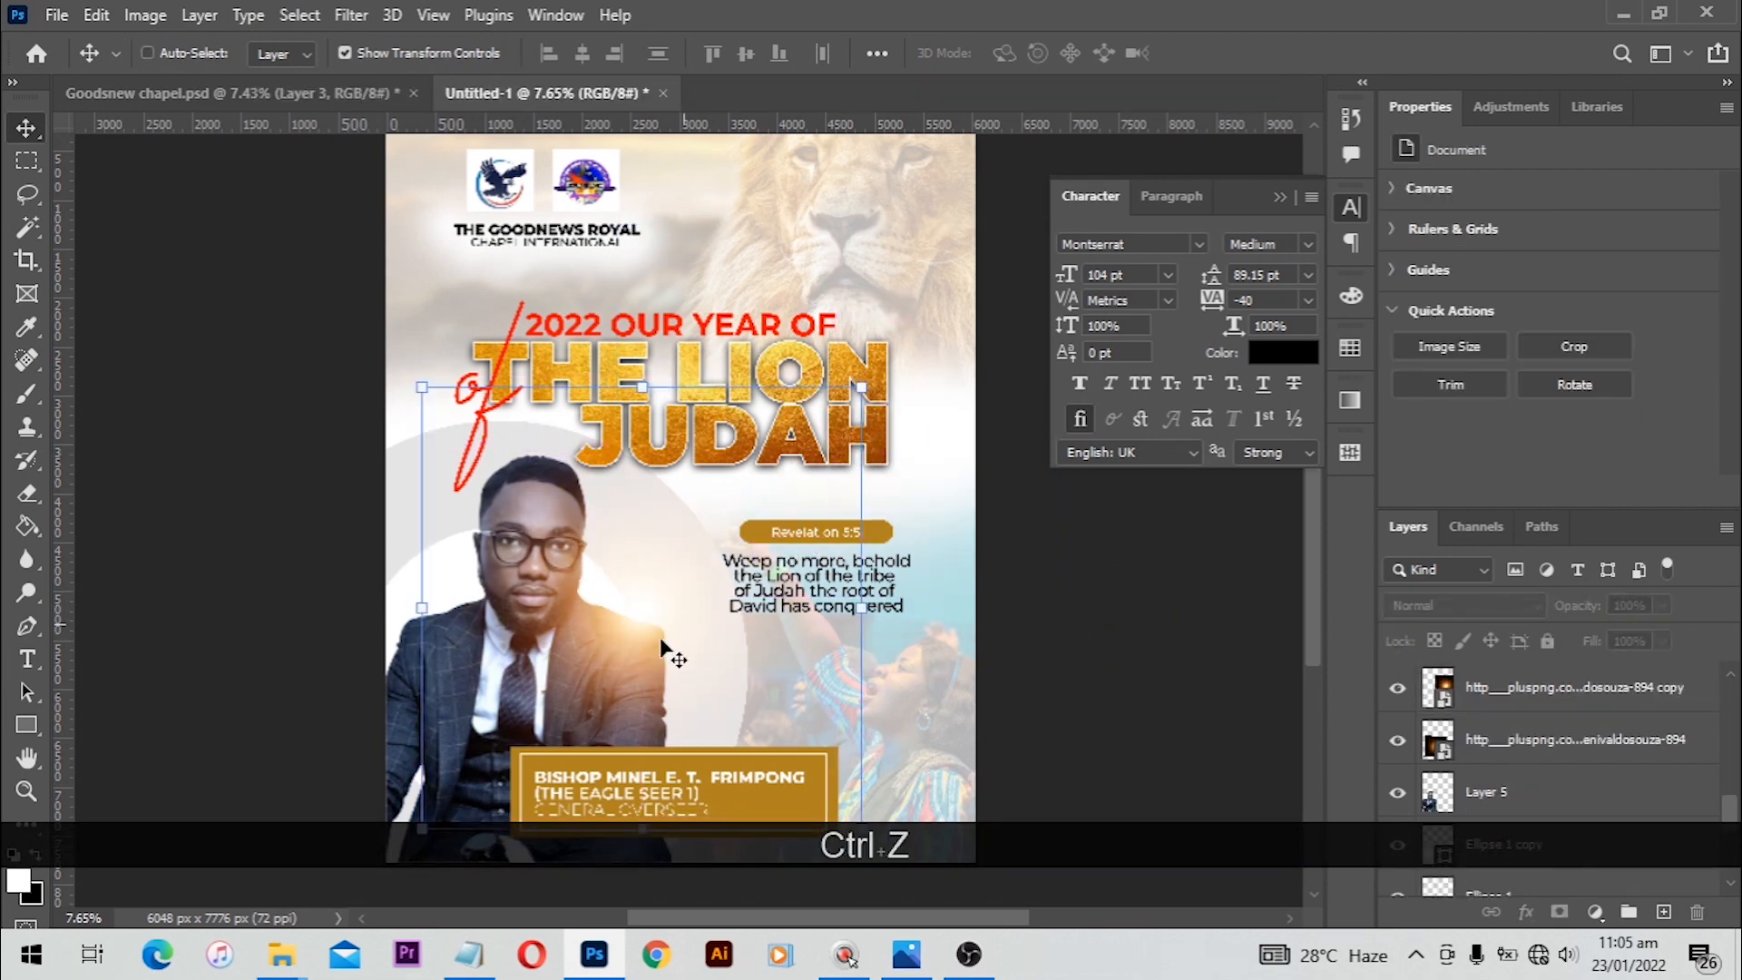
left_click_drag(669, 653, 839, 466)
key("ctrl+shift+bracketright")
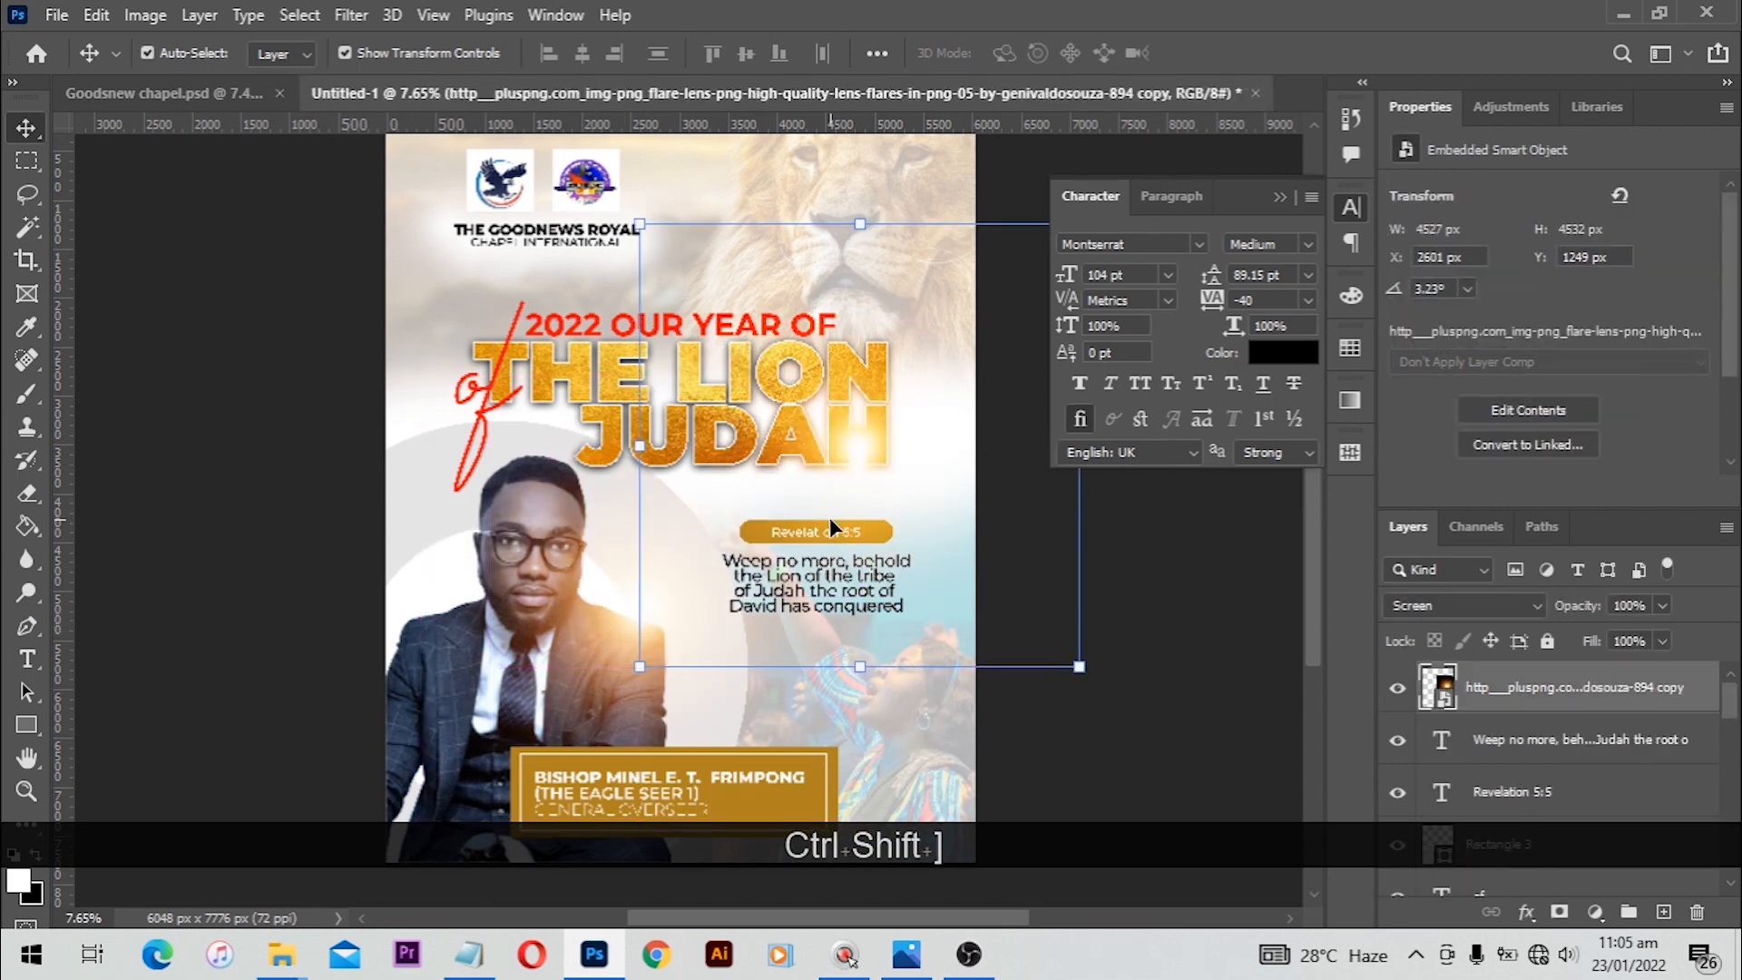
mouse_move(840, 481)
left_mouse_down()
mouse_move(833, 455)
mouse_move(814, 469)
left_mouse_up()
left_click(1125, 581)
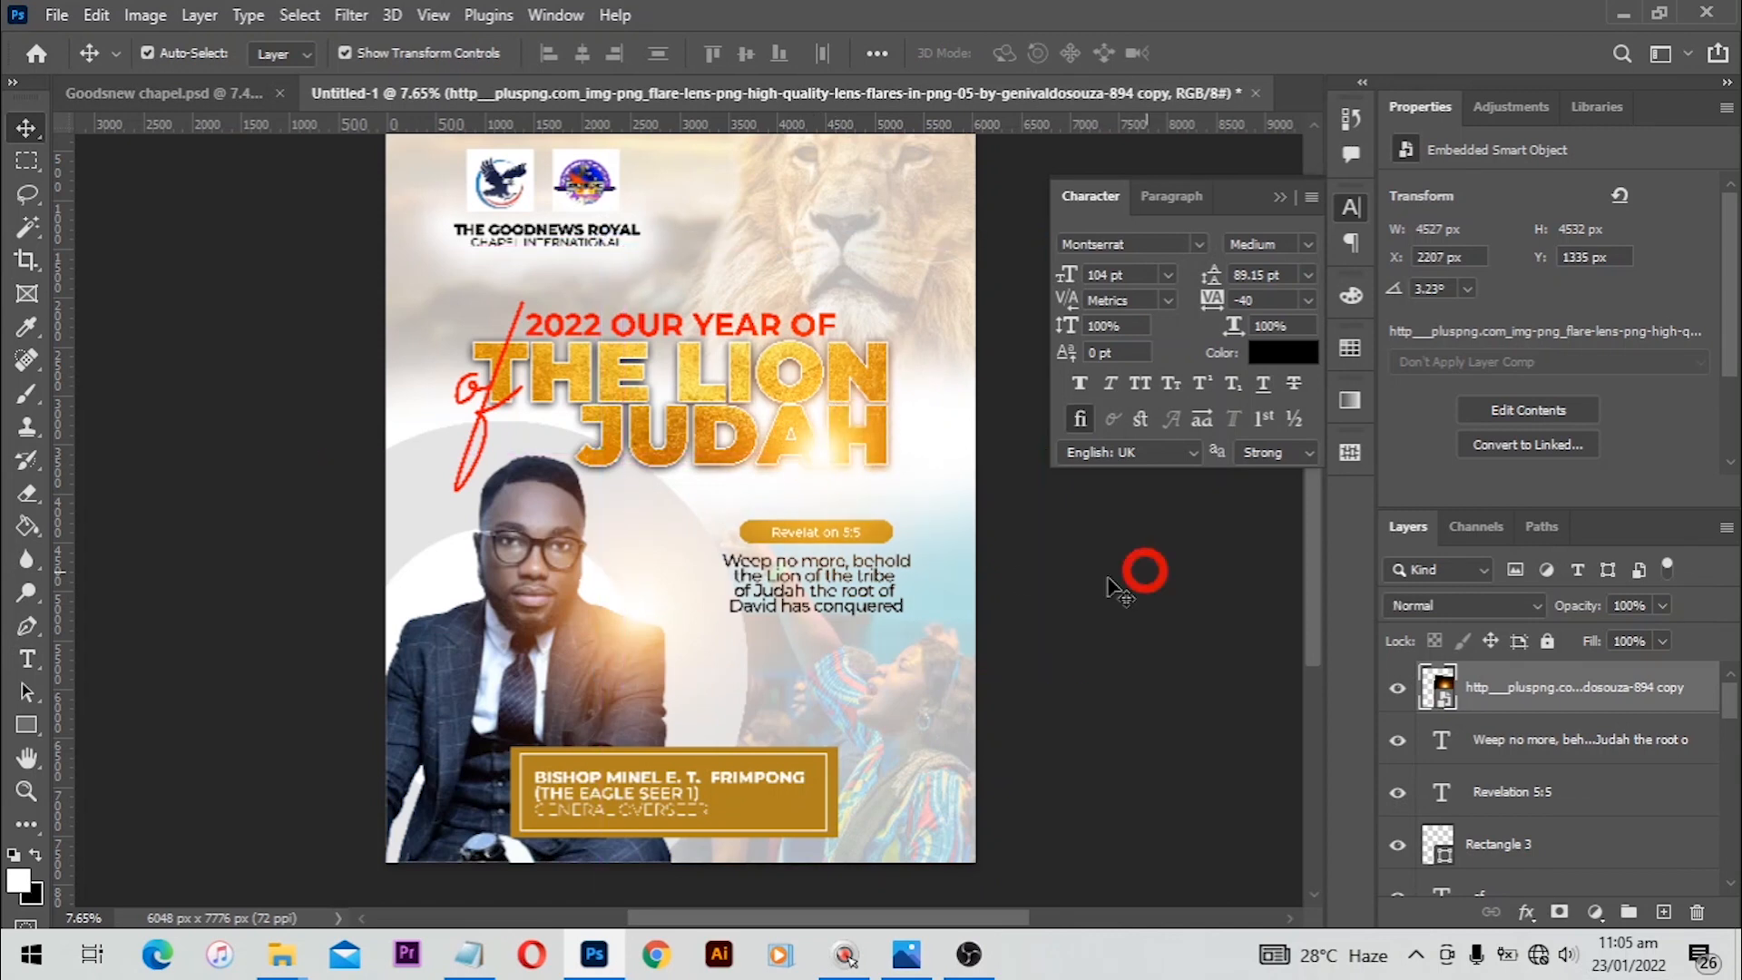
scroll(869, 574, "up", 2)
scroll(869, 575, "down", 1)
scroll(871, 581, "down", 1)
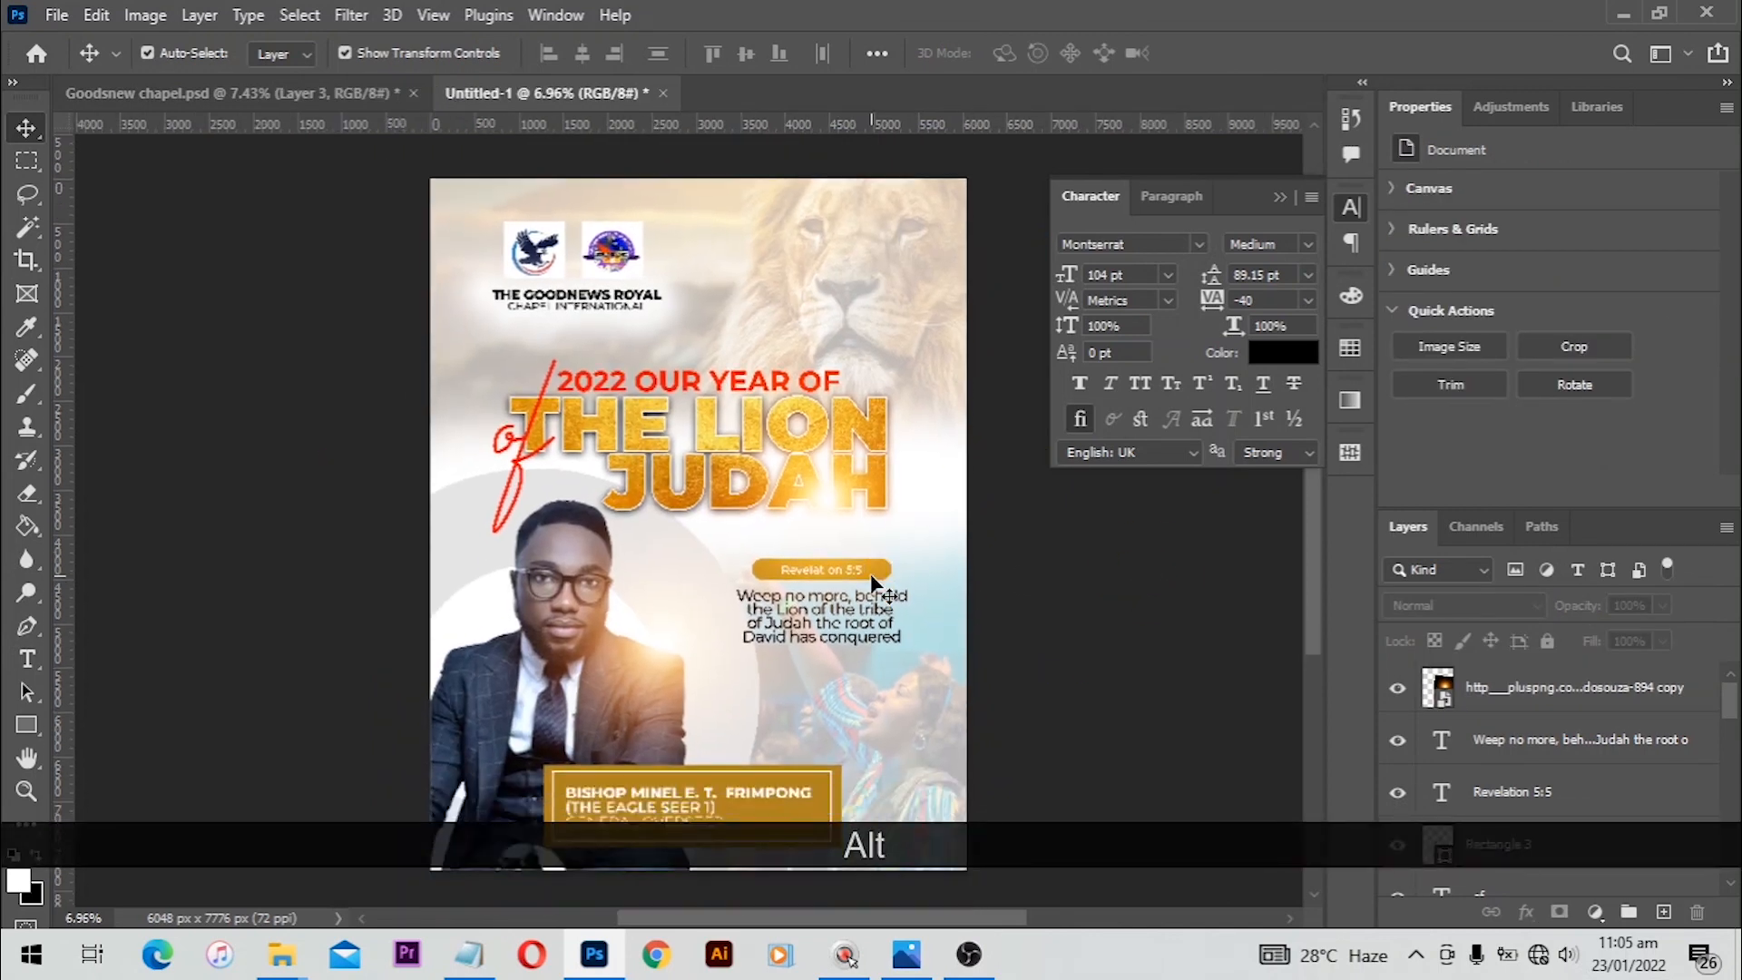